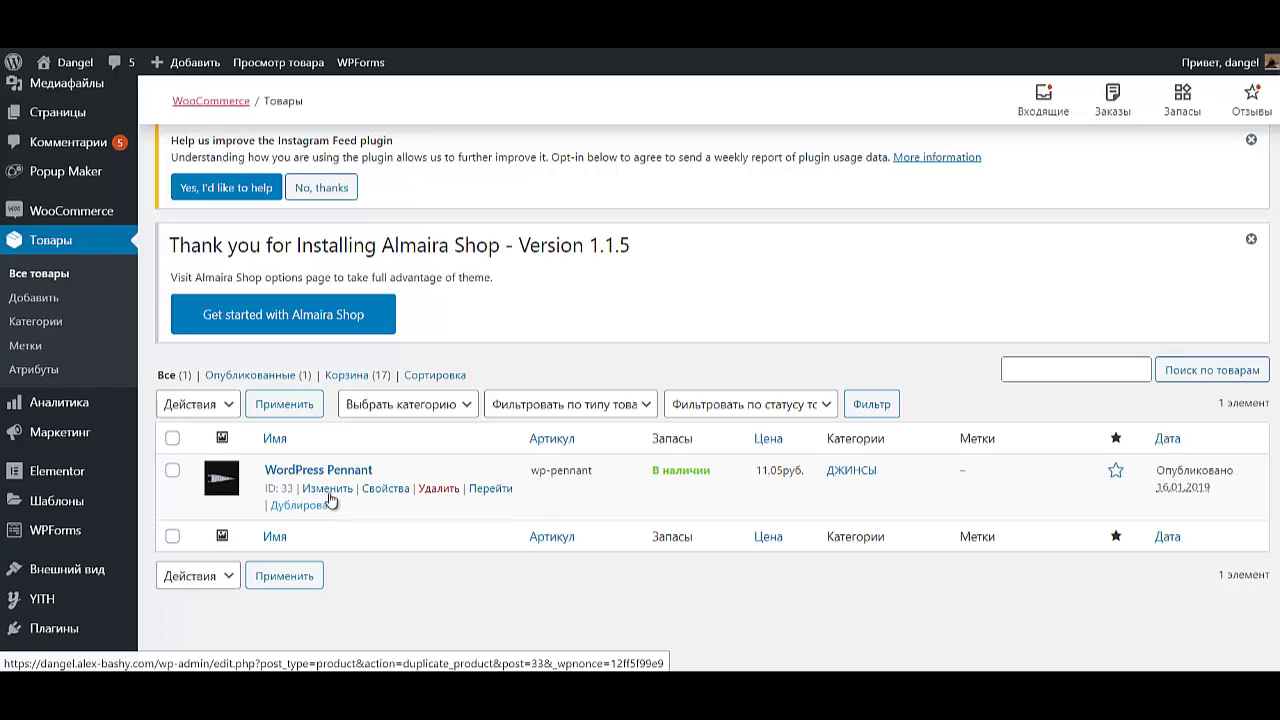
# Open the WordPress Pennant product for editing and change its title to "Bershka SL".
pyautogui.click(330, 490)
pyautogui.scroll(-2, 783, 88)
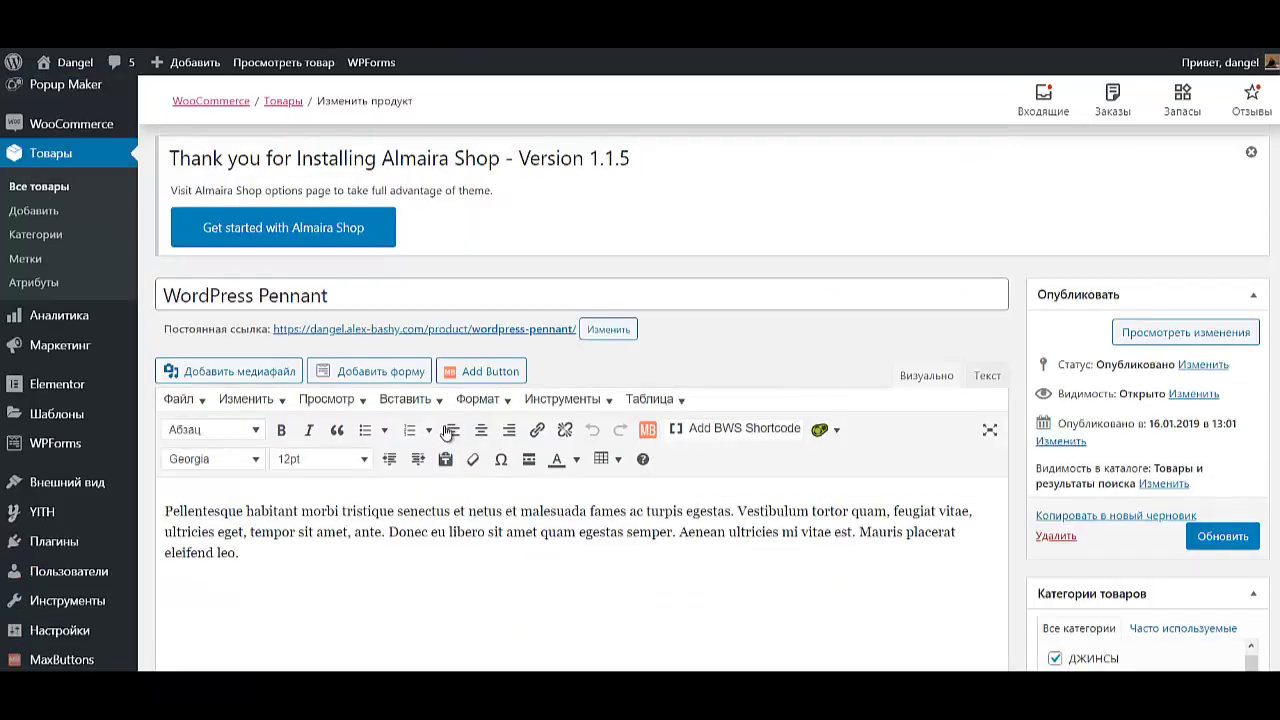
pyautogui.tripleClick(369, 293)
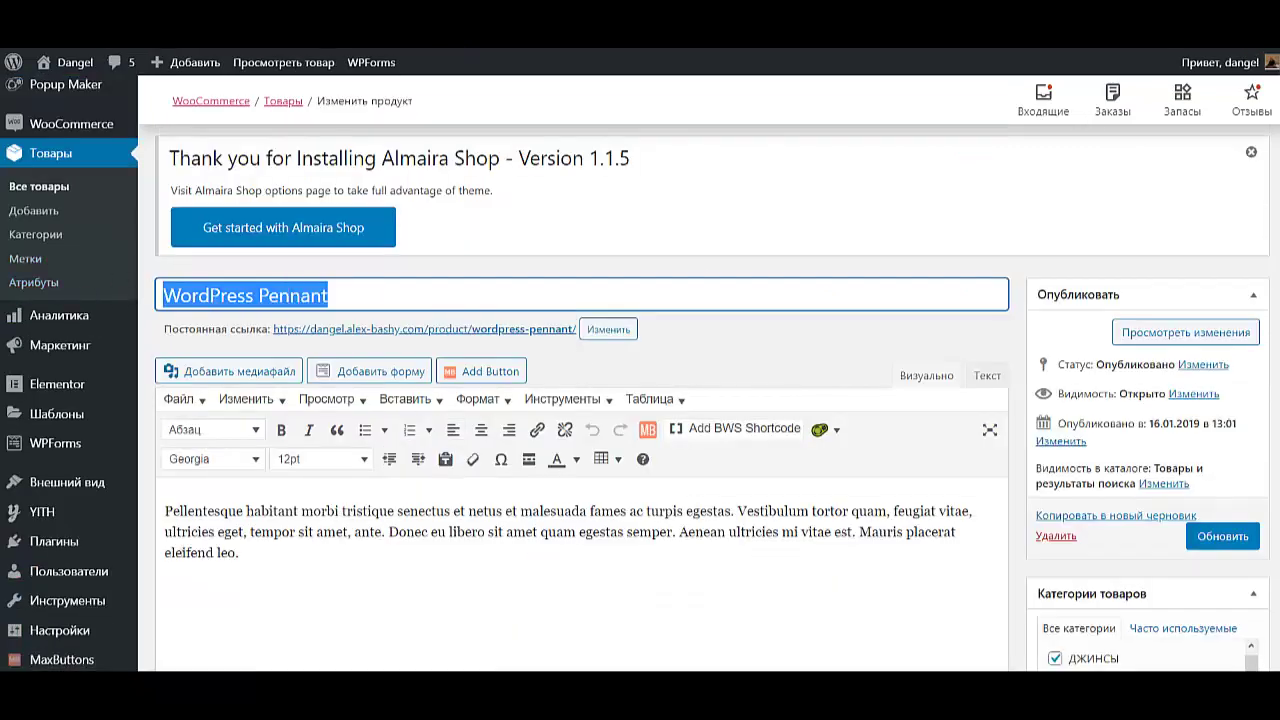
pyautogui.write('Bershka SL')
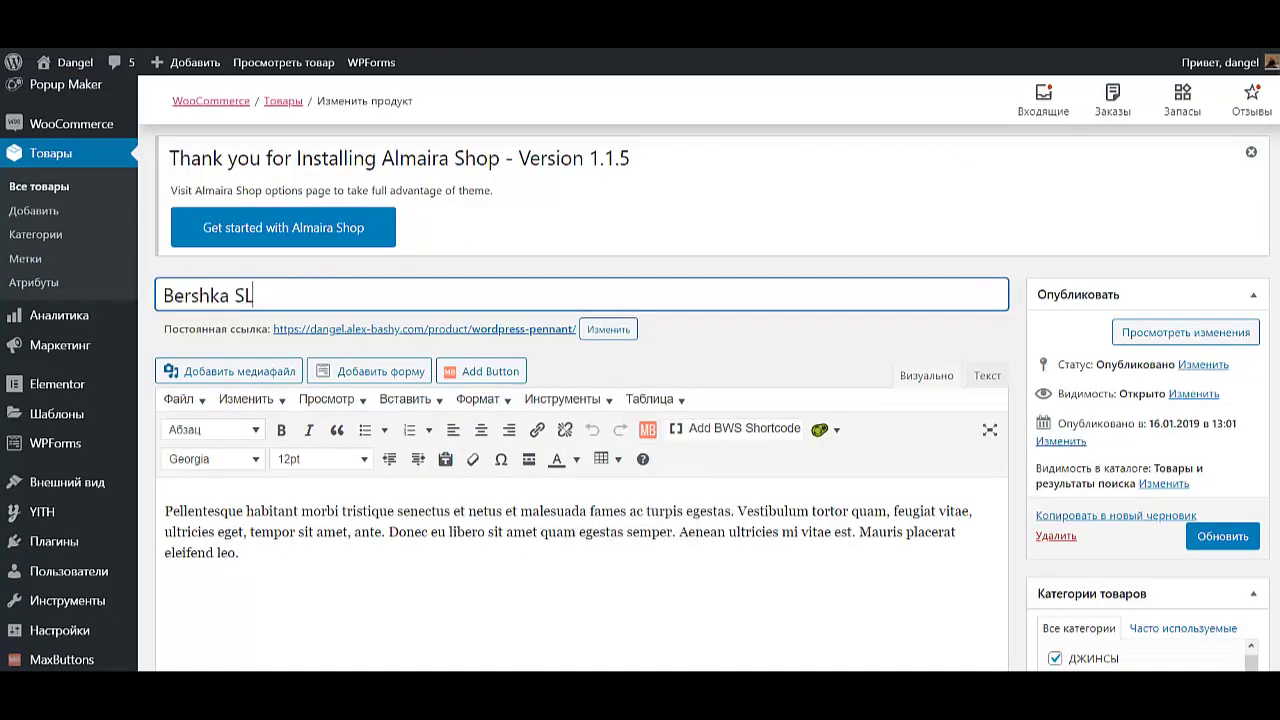
pyautogui.scroll(-3, 805, 663)
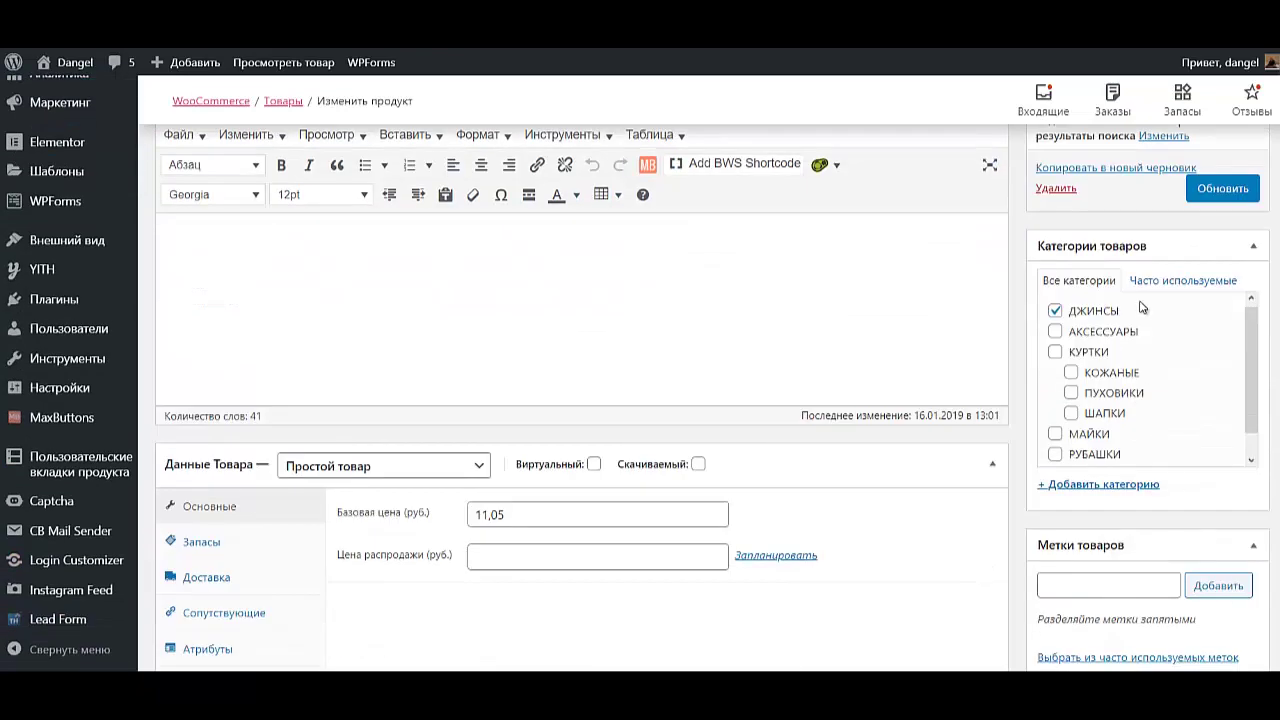
pyautogui.scroll(-1, 1075, 365)
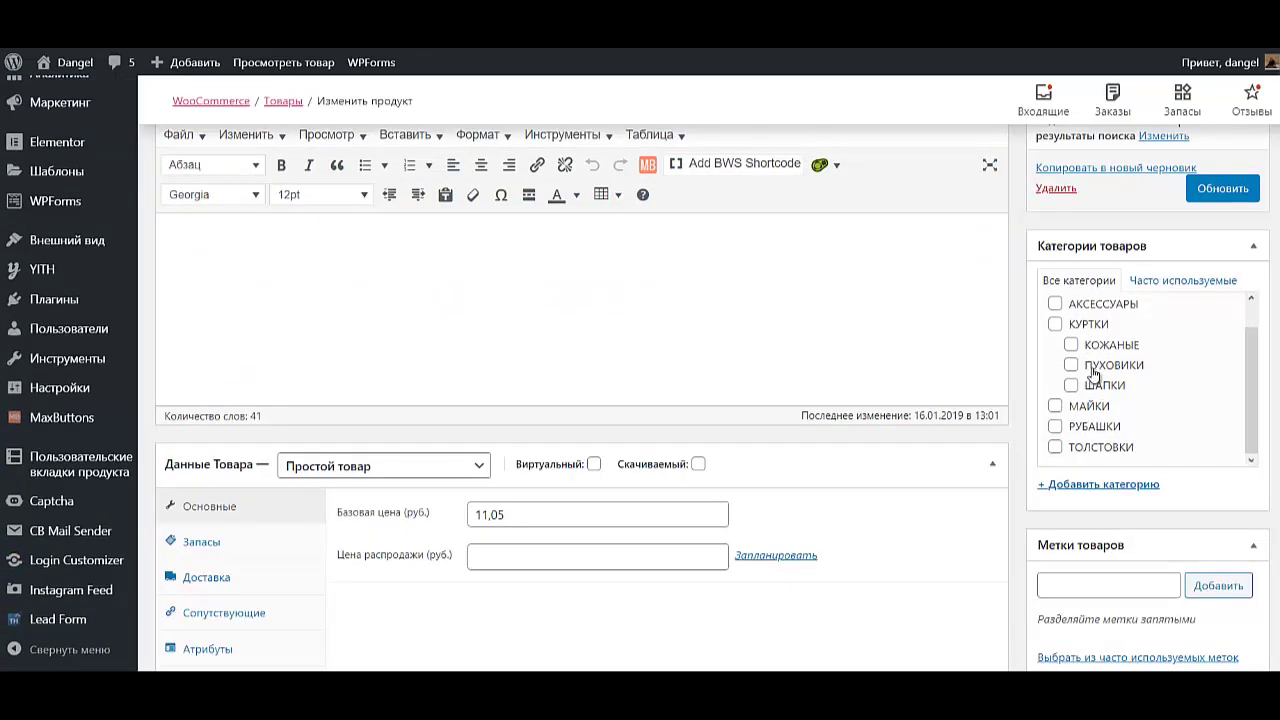
pyautogui.scroll(2, 1080, 355)
pyautogui.scroll(-1, 1063, 415)
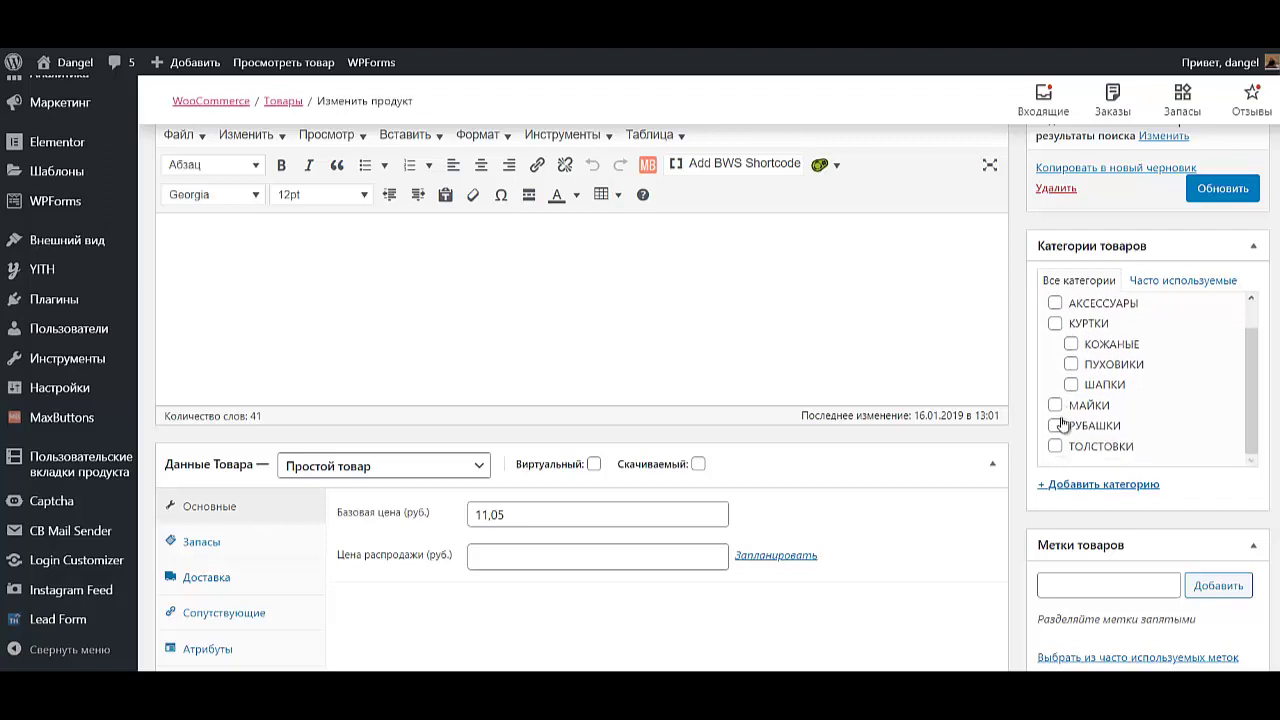
pyautogui.click(1070, 344)
pyautogui.click(1055, 323)
pyautogui.click(1070, 344)
pyautogui.click(1055, 324)
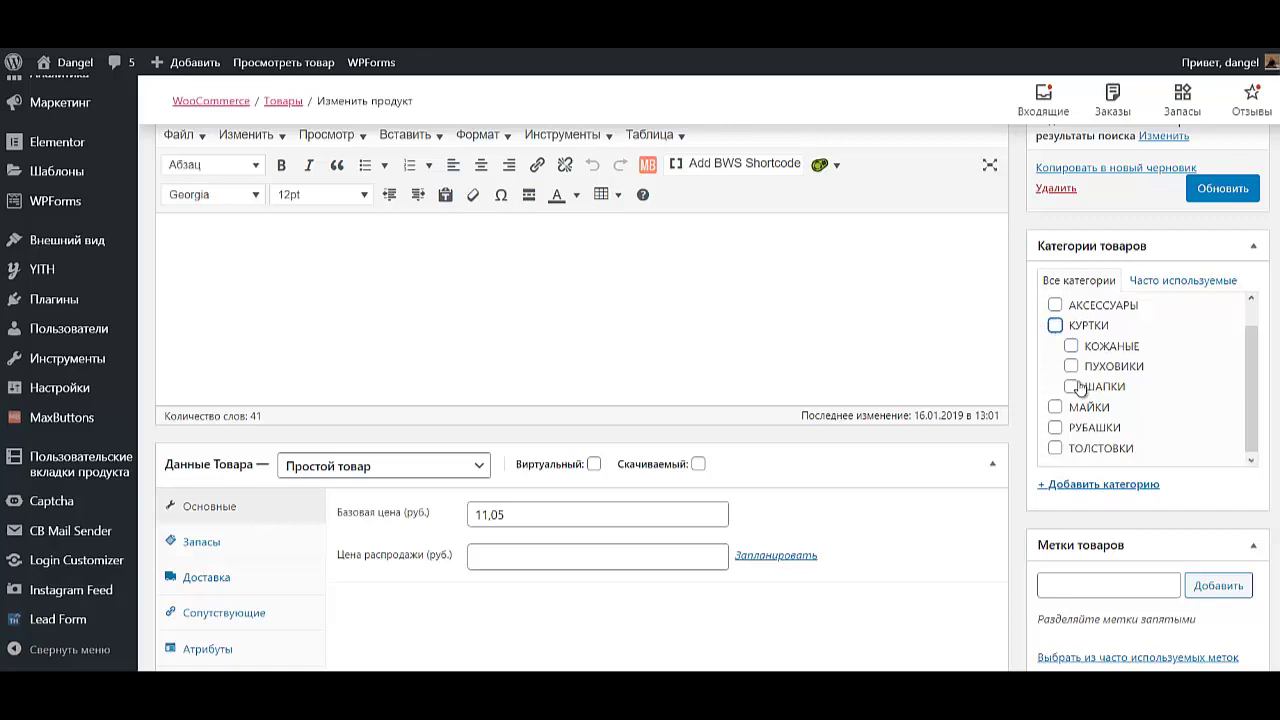
# Add the product tag "Bershka".
pyautogui.scroll(1, 1080, 388)
pyautogui.scroll(-3, 1080, 388)
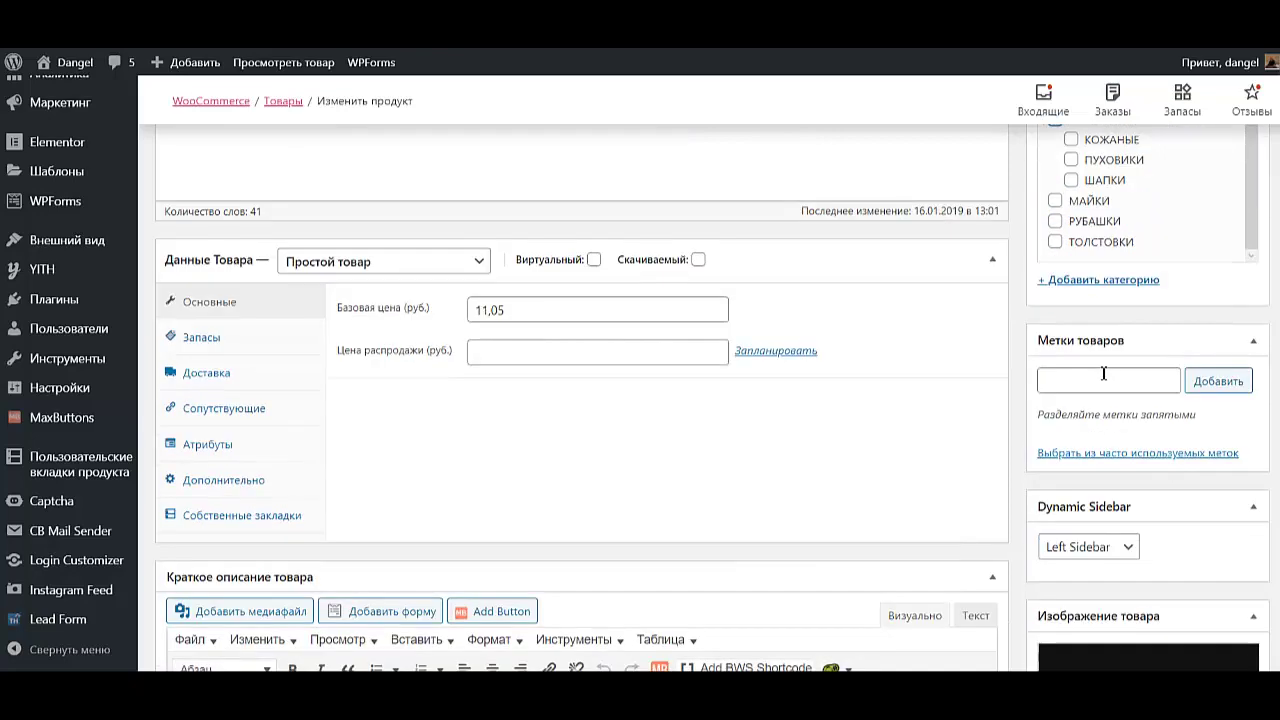
pyautogui.click(1097, 382)
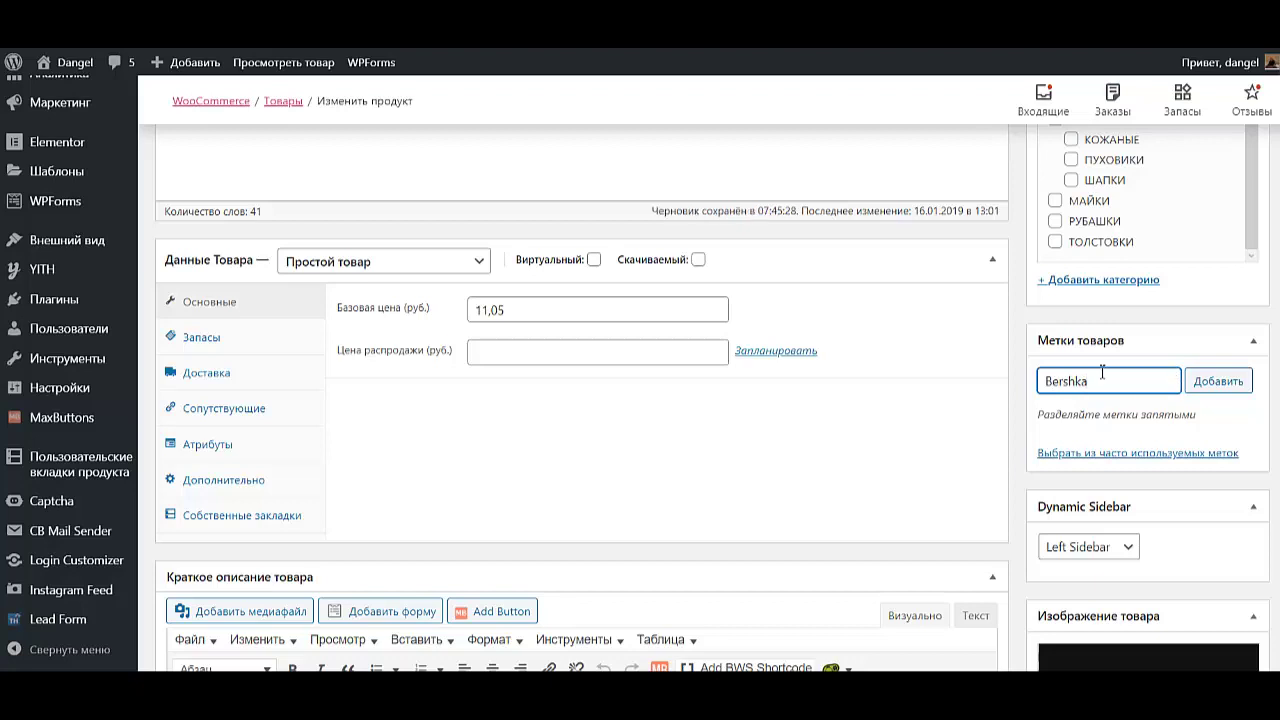
pyautogui.press('Return')
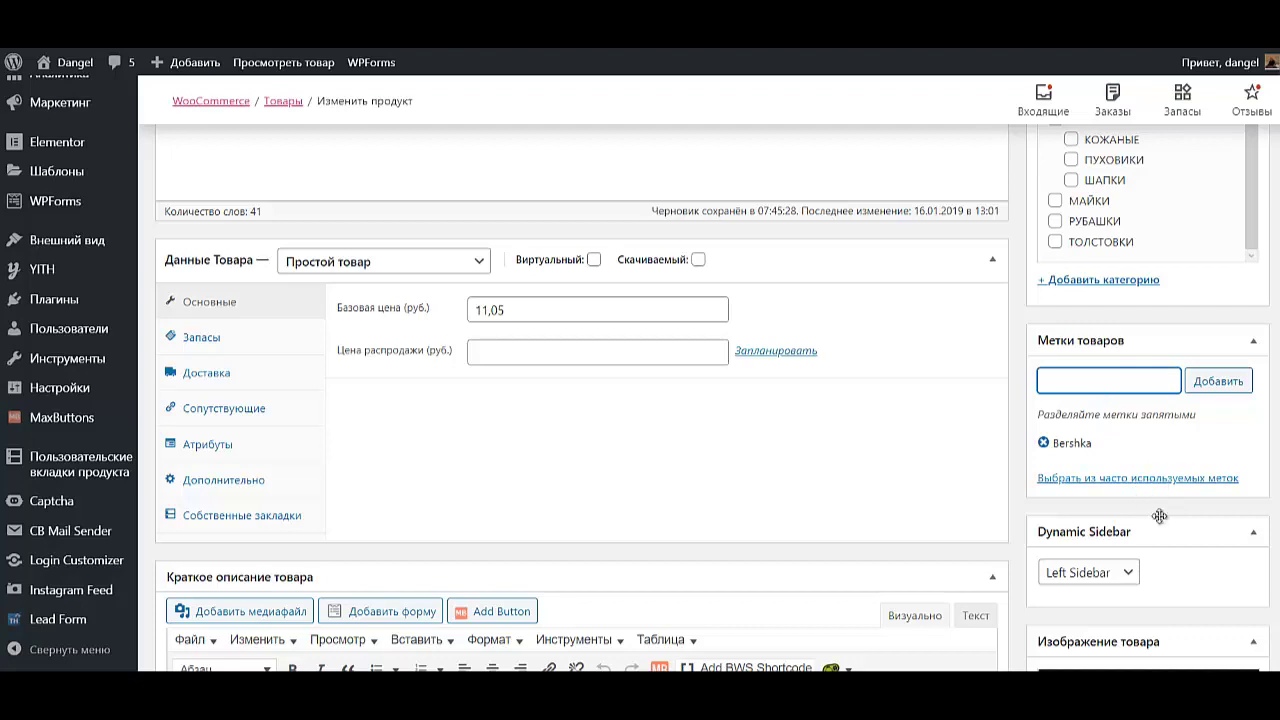
# Set the product's Dynamic Sidebar option to Right Sidebar.
pyautogui.click(1095, 572)
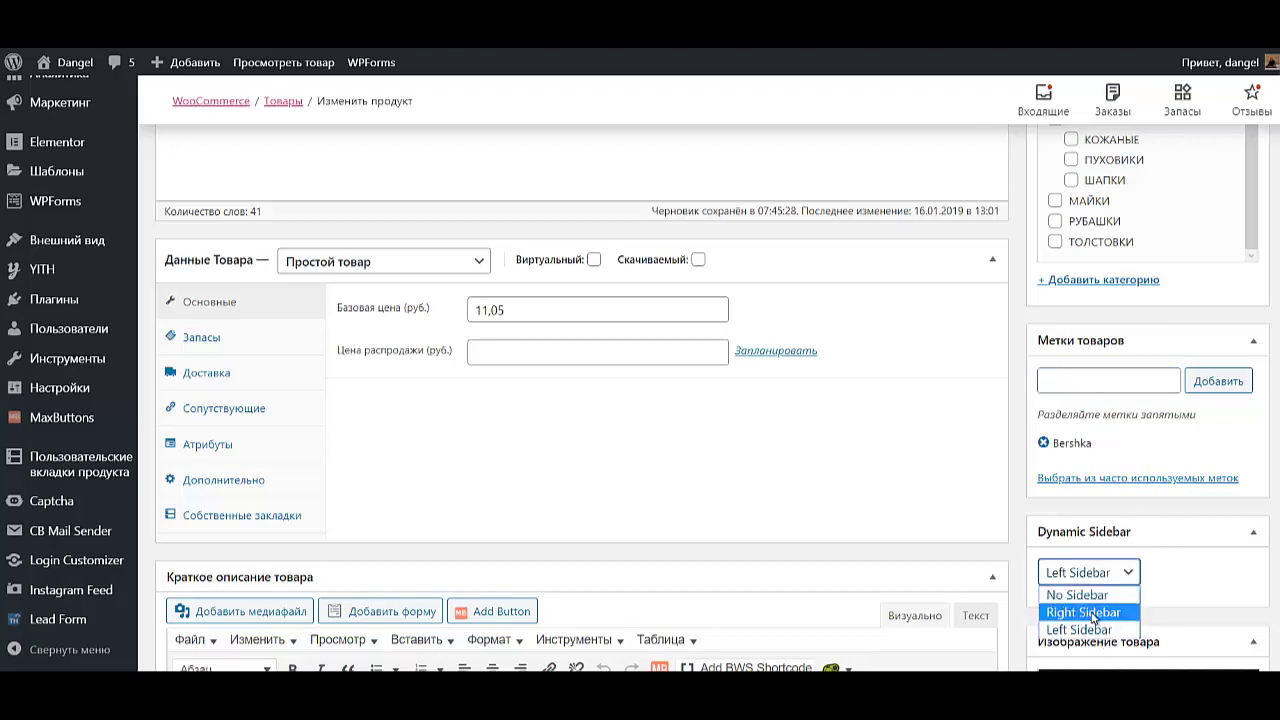
pyautogui.click(1093, 614)
pyautogui.click(1094, 572)
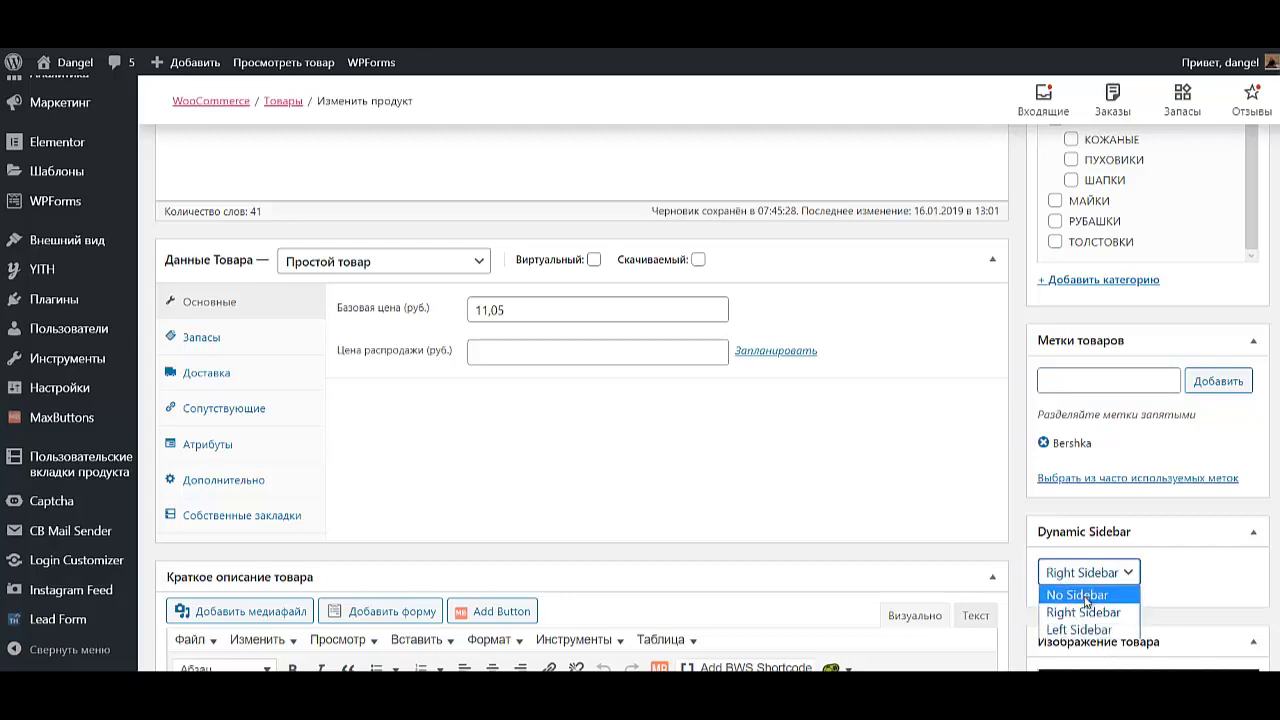
pyautogui.click(1090, 614)
# Replace the product image with the media library photo of the man in jeans leaning against a wall.
pyautogui.scroll(-5, 1110, 595)
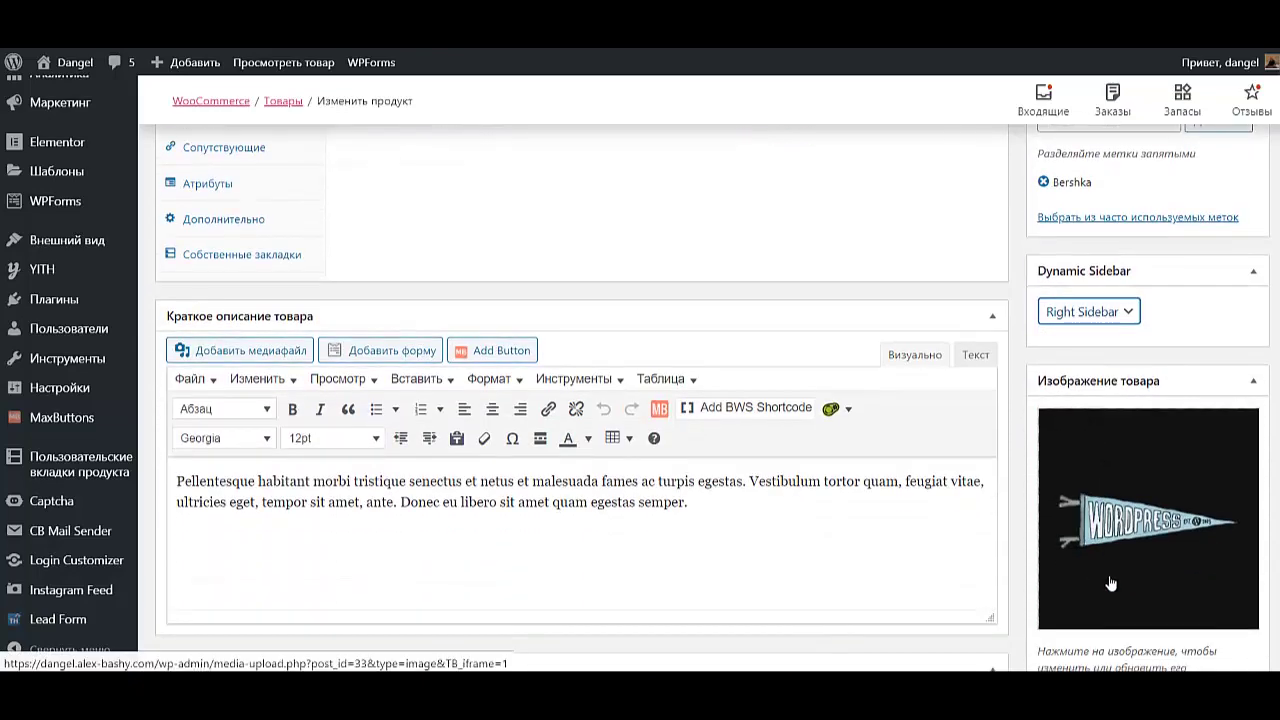
pyautogui.scroll(1, 1122, 601)
pyautogui.click(1125, 570)
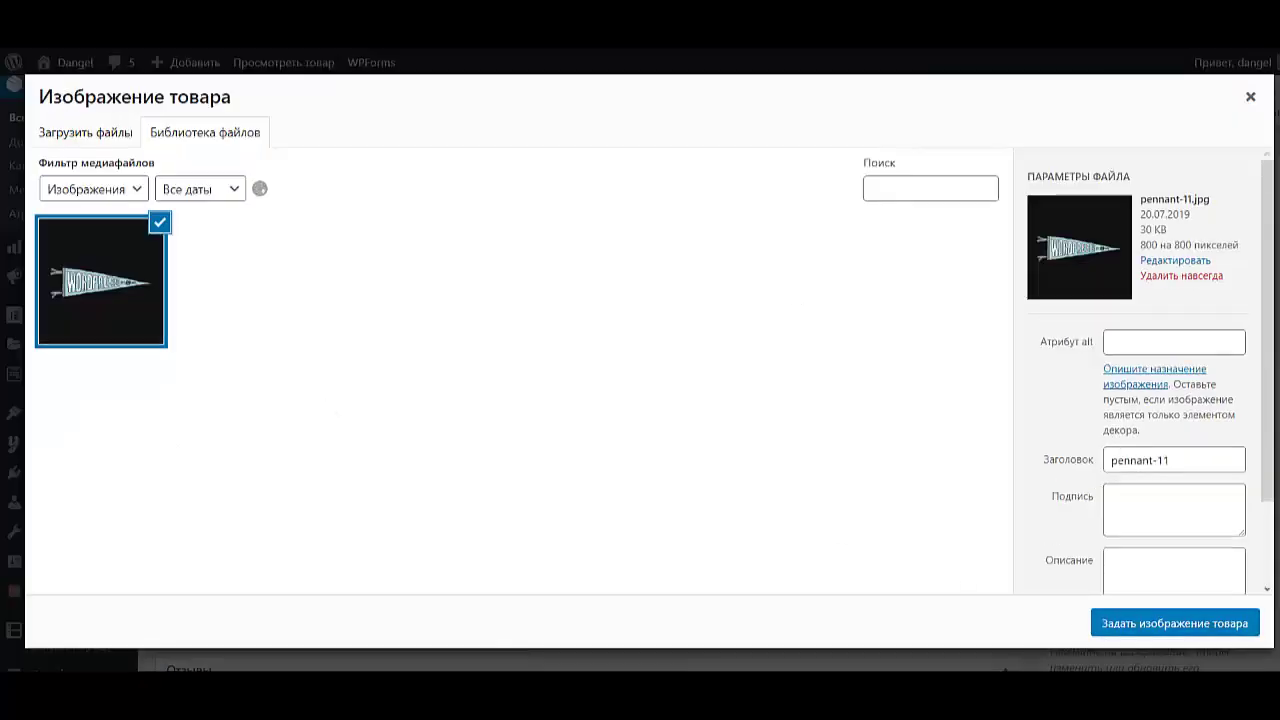
pyautogui.scroll(-5, 259, 378)
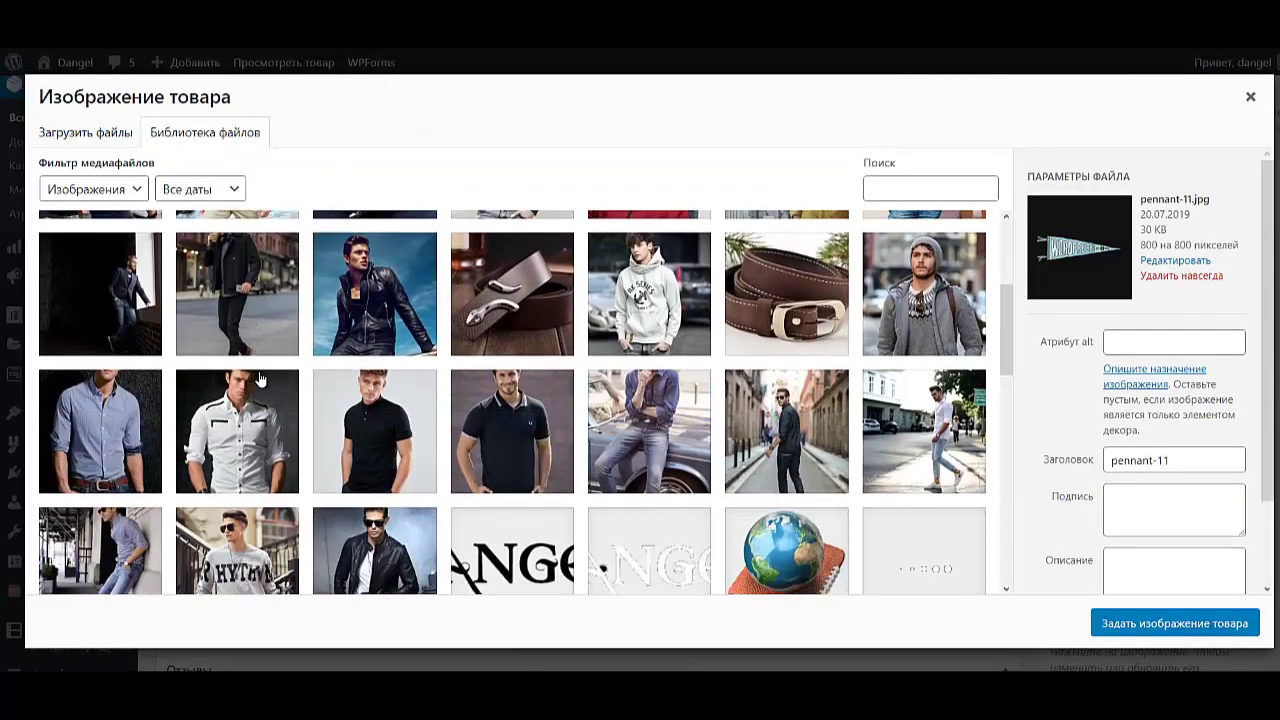
pyautogui.scroll(-1, 259, 378)
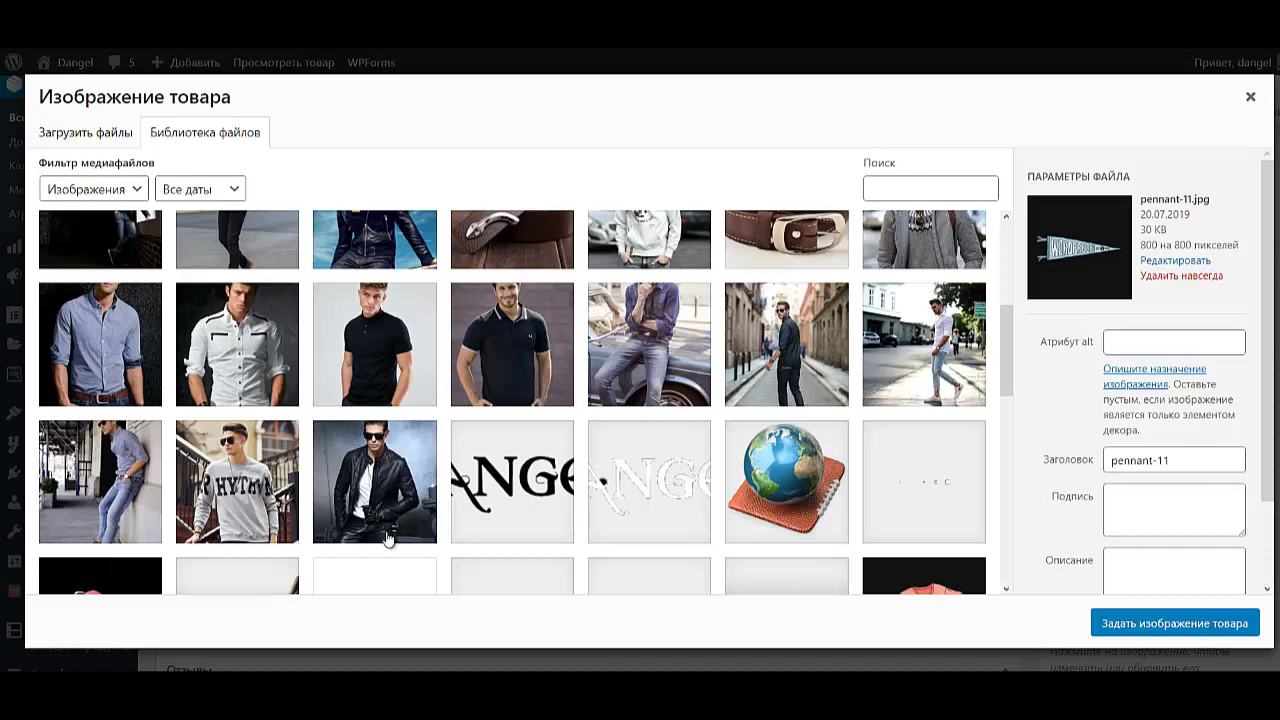
pyautogui.scroll(1, 432, 514)
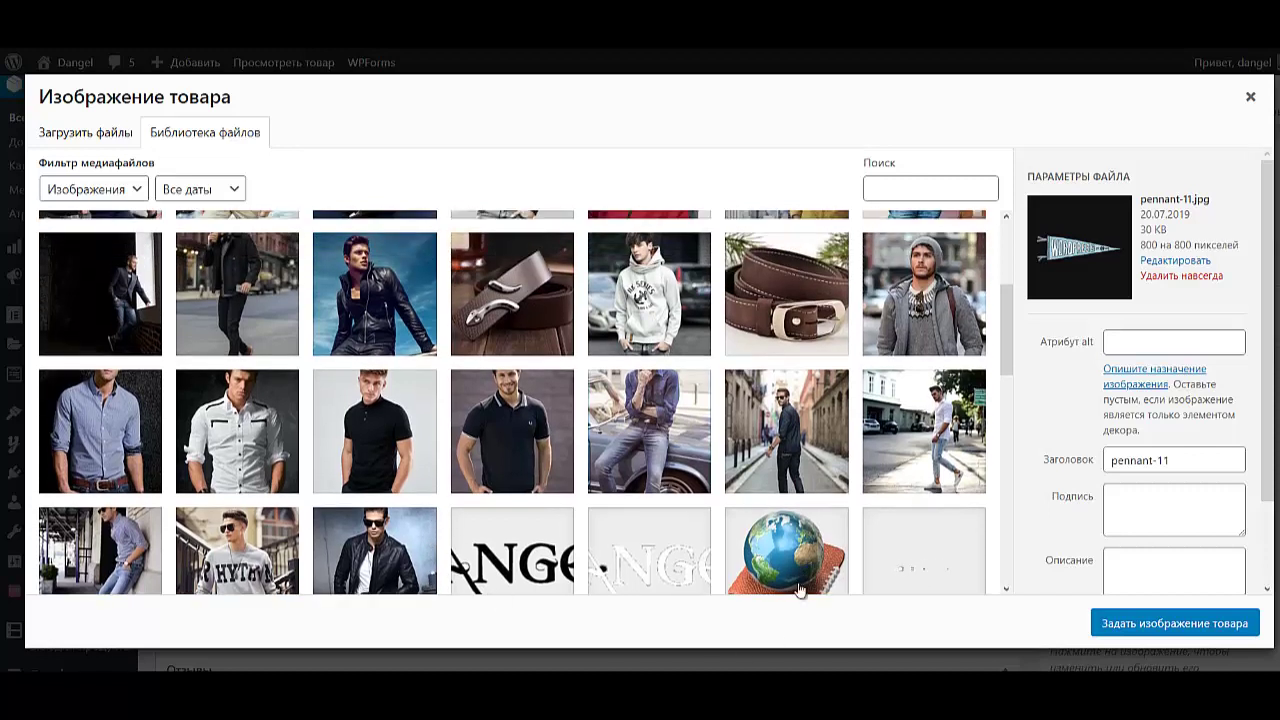
pyautogui.scroll(-1, 602, 562)
pyautogui.click(115, 490)
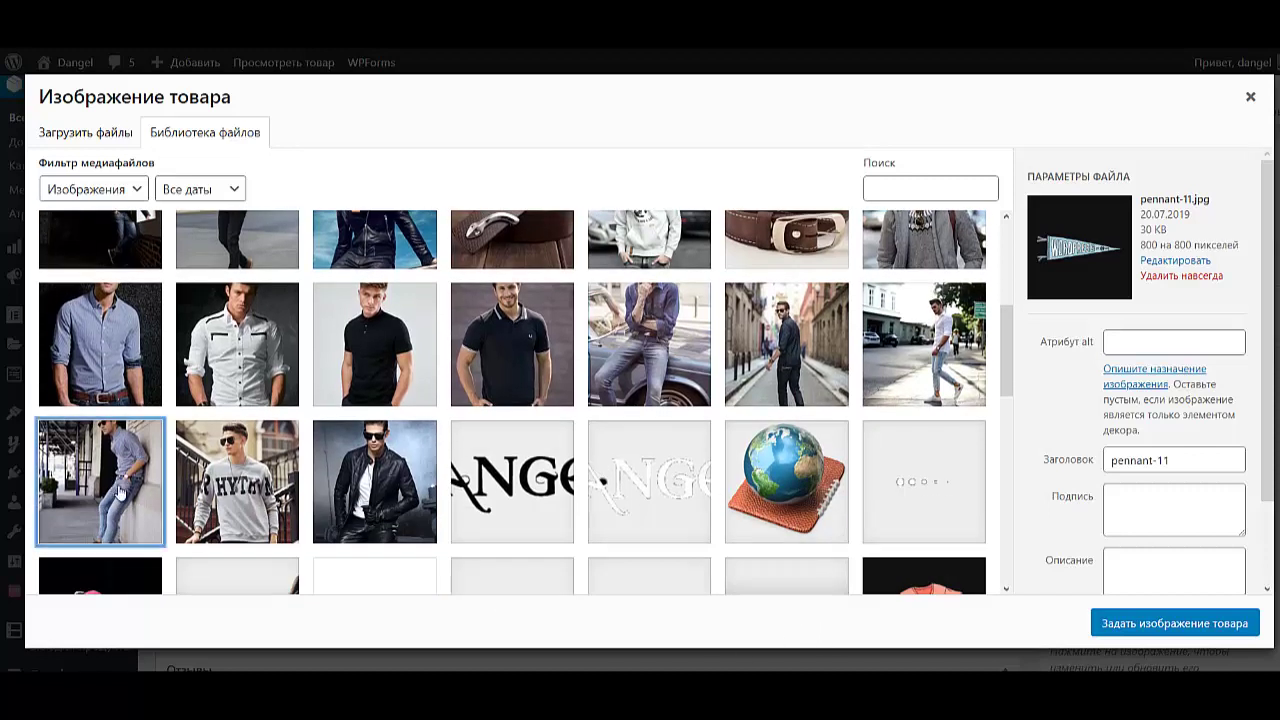
pyautogui.click(1110, 626)
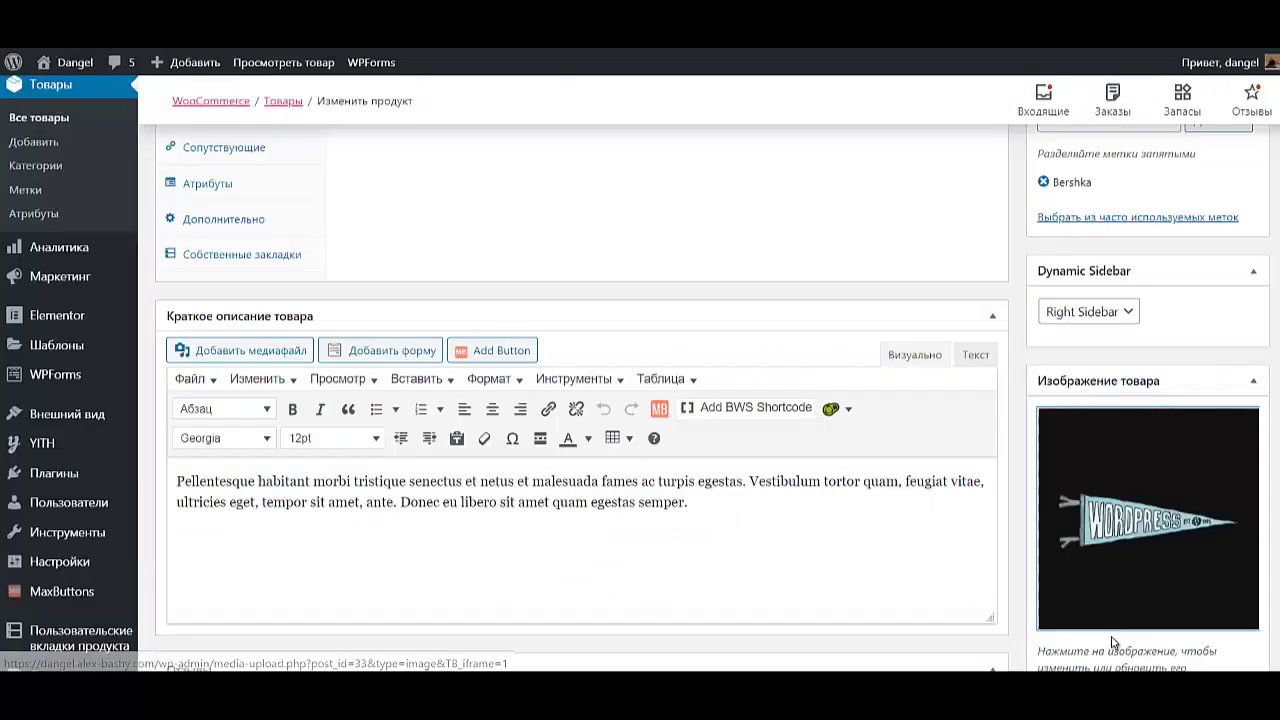
# Remove all three existing clothing pictures from the product gallery.
pyautogui.scroll(-3, 1113, 512)
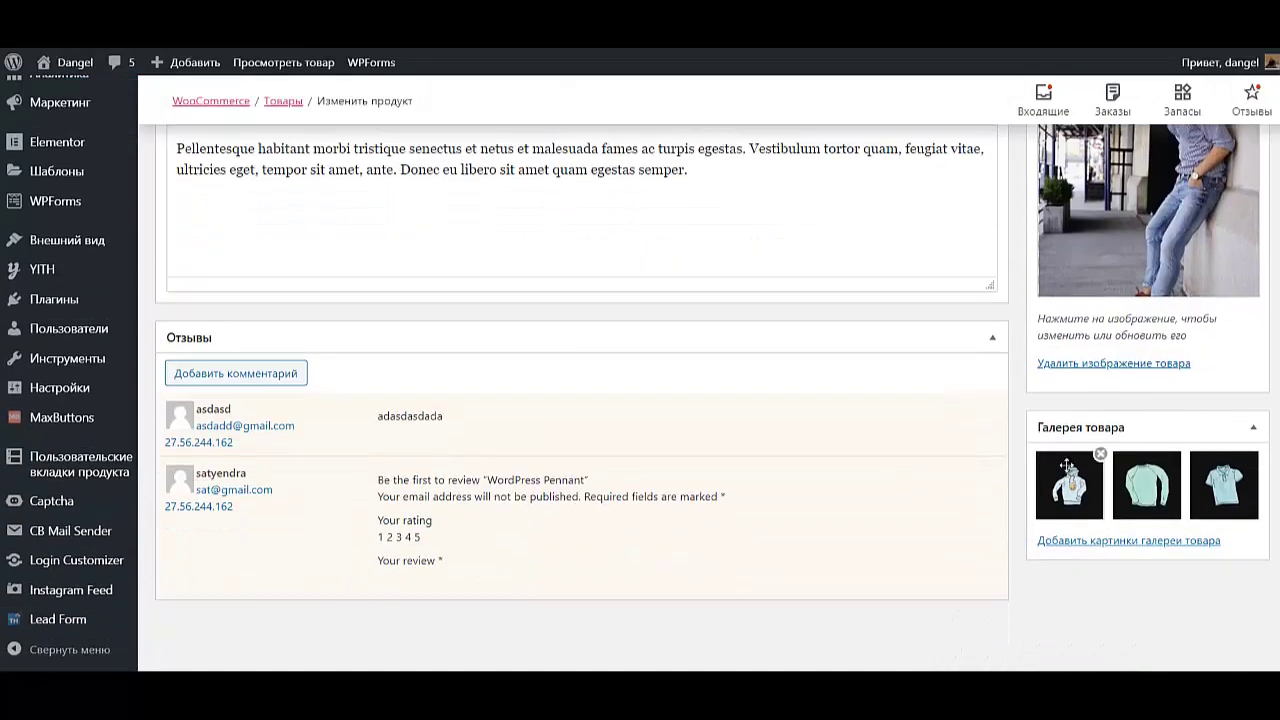
pyautogui.click(1100, 455)
pyautogui.click(1100, 455)
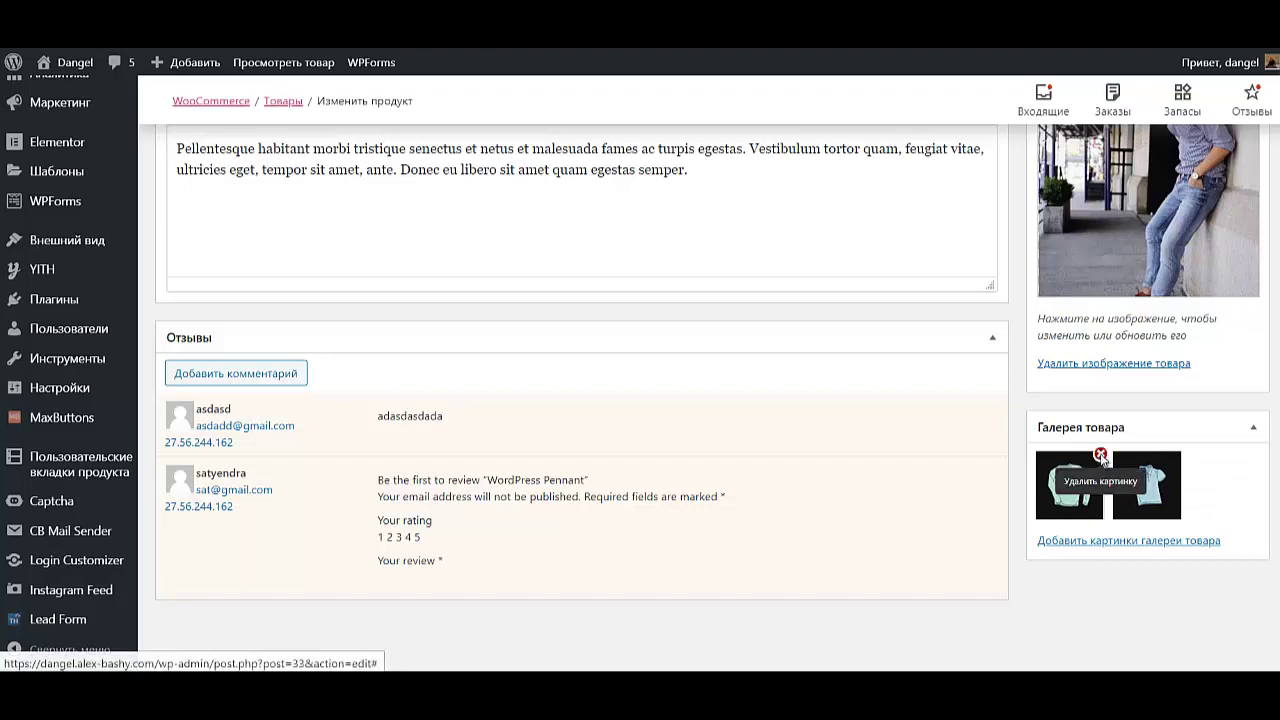
pyautogui.click(1100, 456)
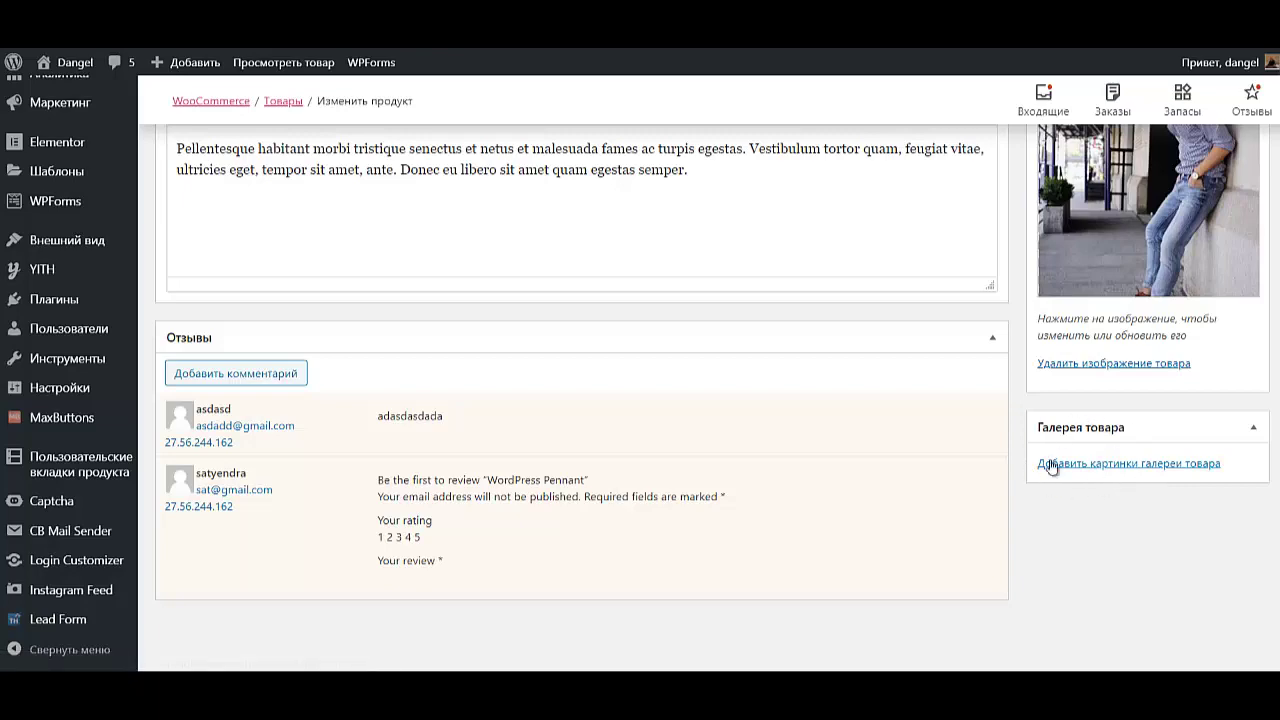
# Add three street photos to the product gallery, including the man in a white T-shirt and the man in the alley.
pyautogui.click(1124, 470)
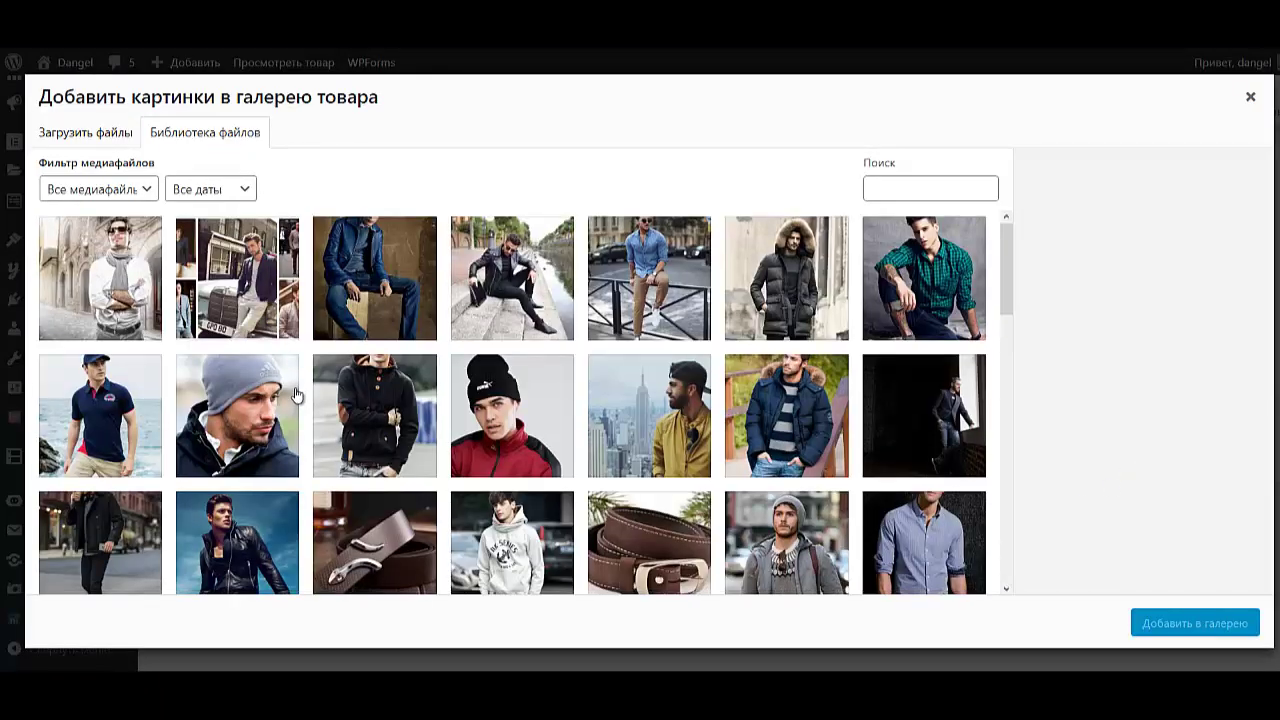
pyautogui.scroll(-4, 290, 400)
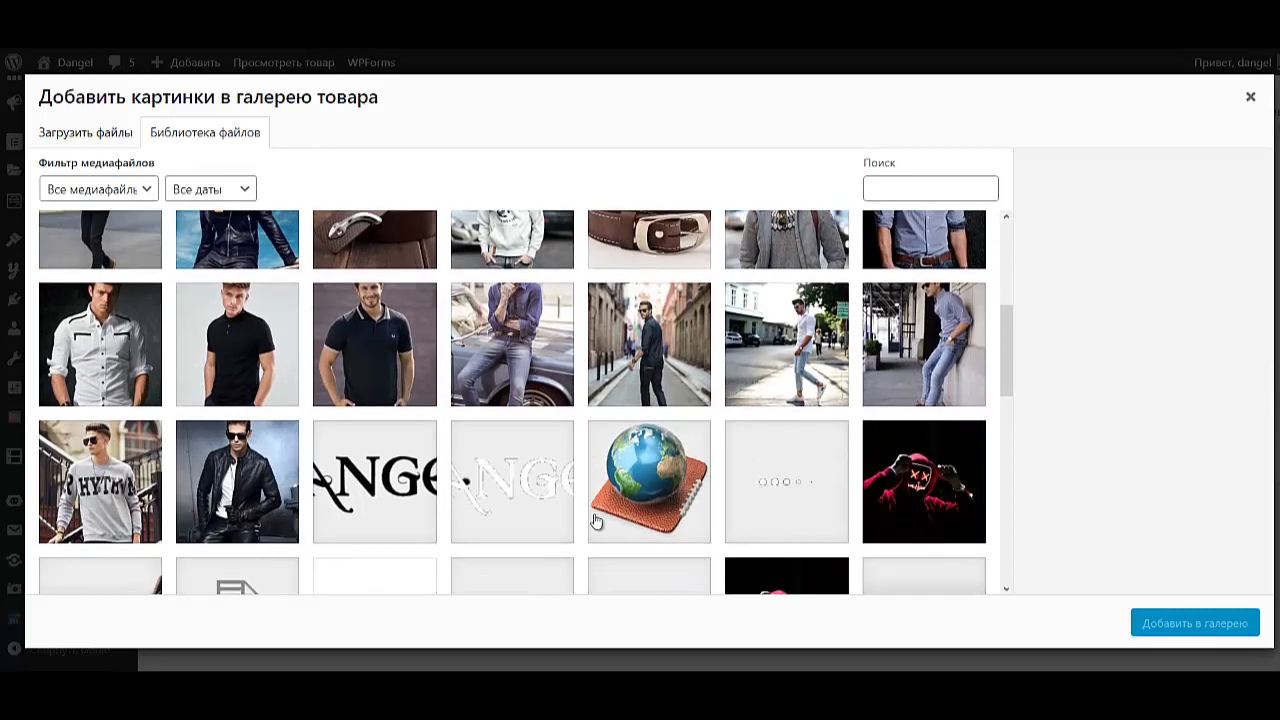
pyautogui.click(793, 341)
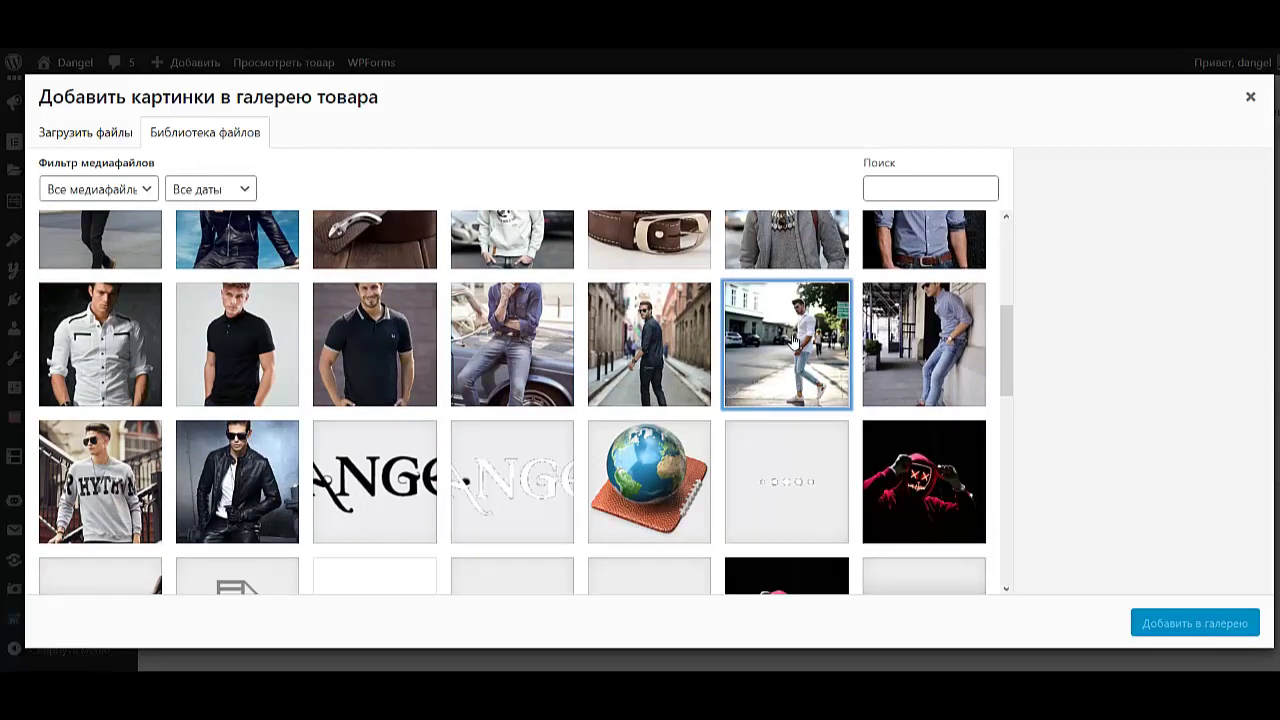
pyautogui.click(652, 356)
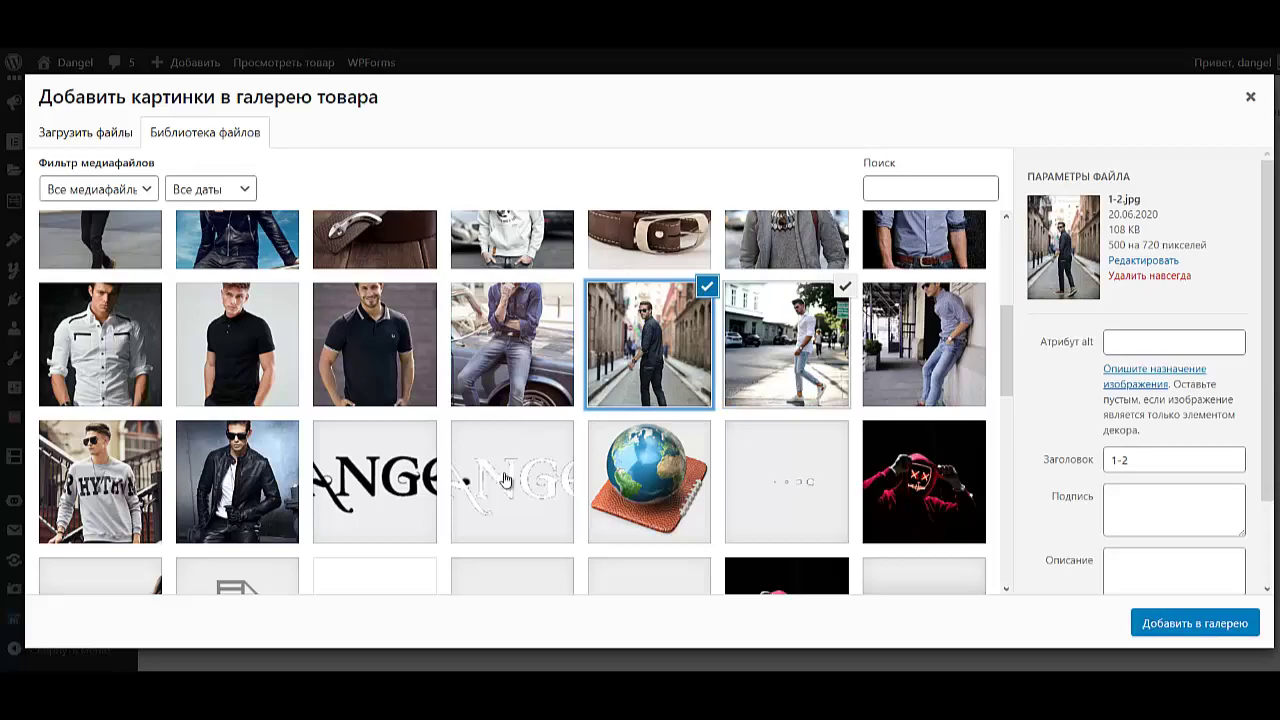
pyautogui.click(1142, 621)
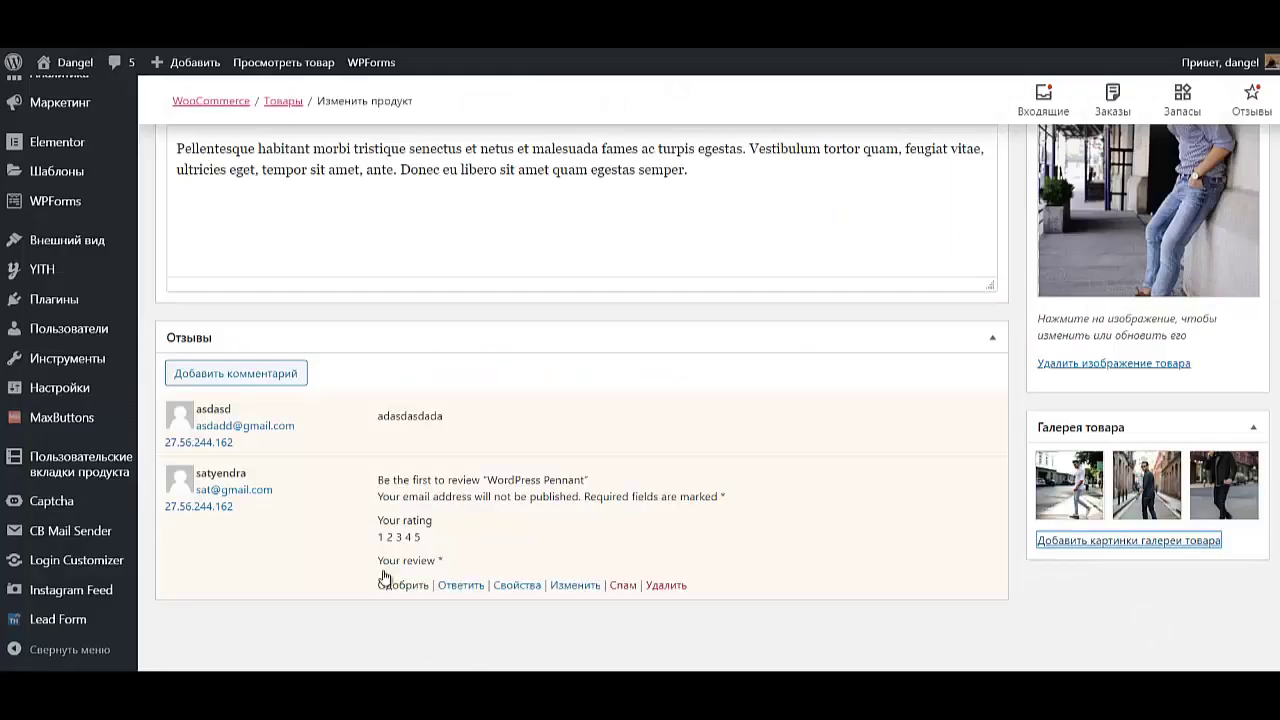
# Examine the regular price and sale price fields in the product's general data.
pyautogui.scroll(6, 500, 492)
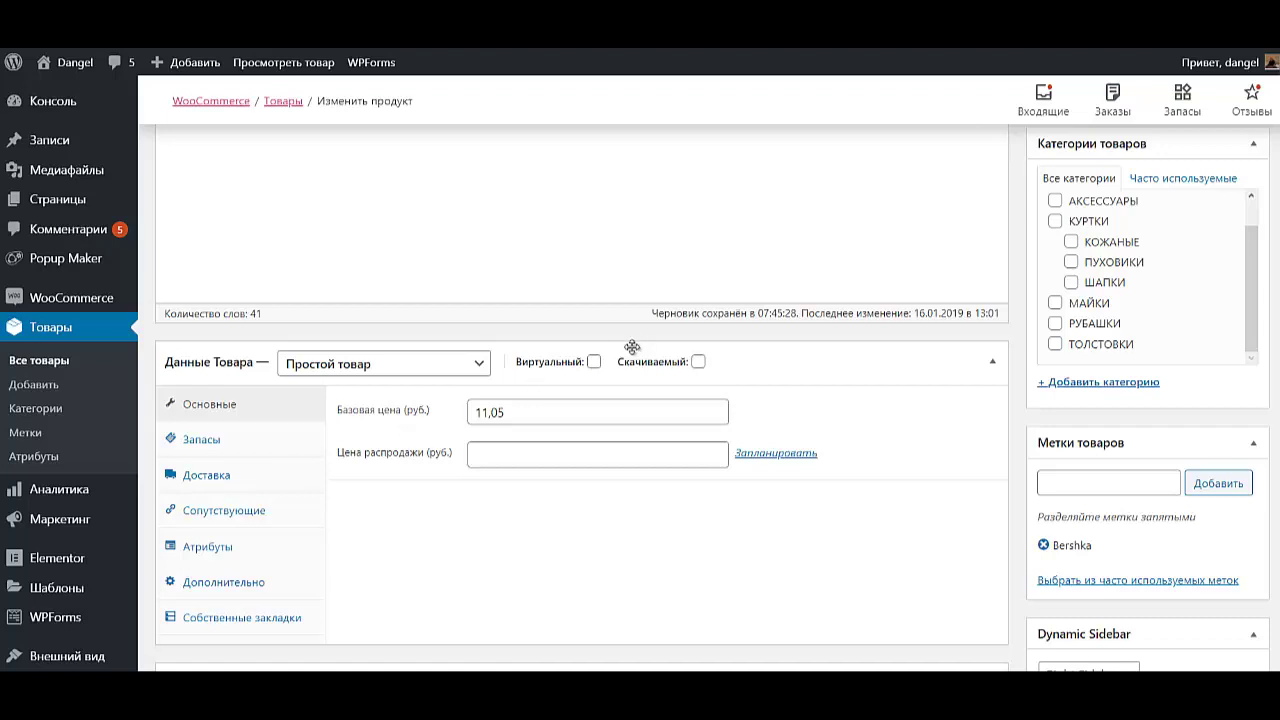
pyautogui.moveTo(587, 413); pyautogui.dragTo(398, 427)
pyautogui.click(527, 458)
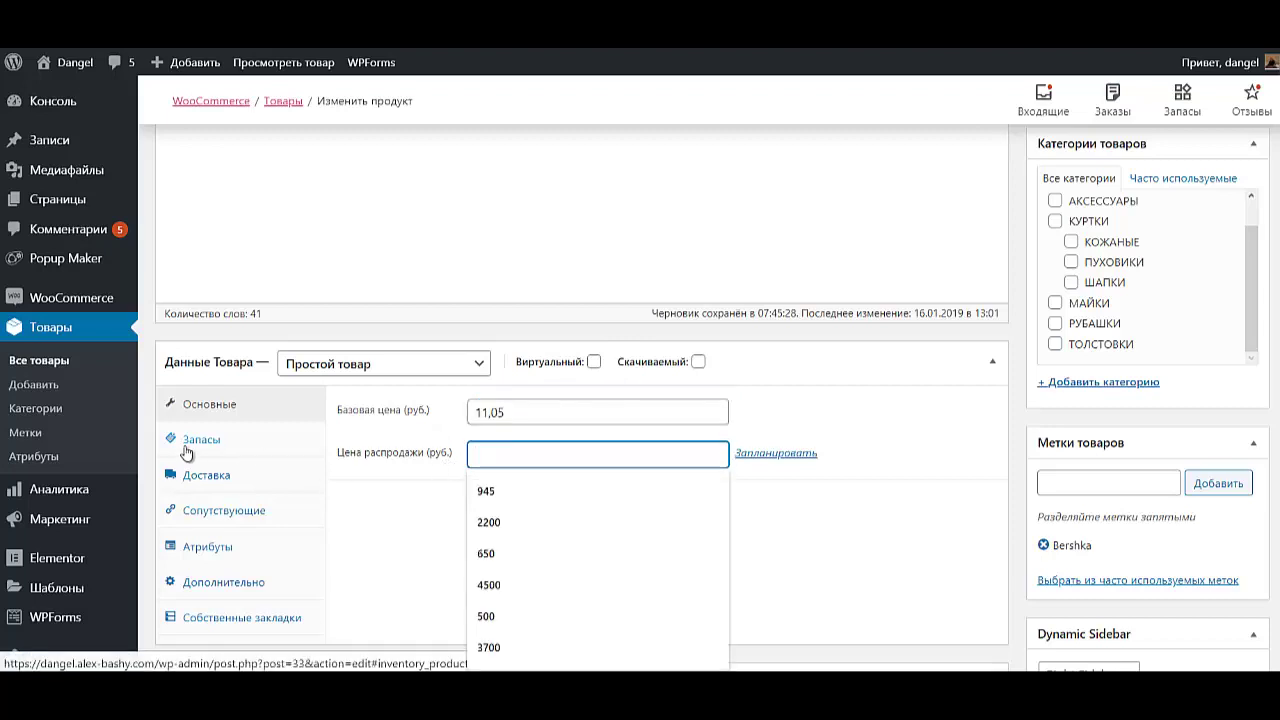
# Enable product-level stock management in the inventory data and check the available backorder options.
pyautogui.click(250, 442)
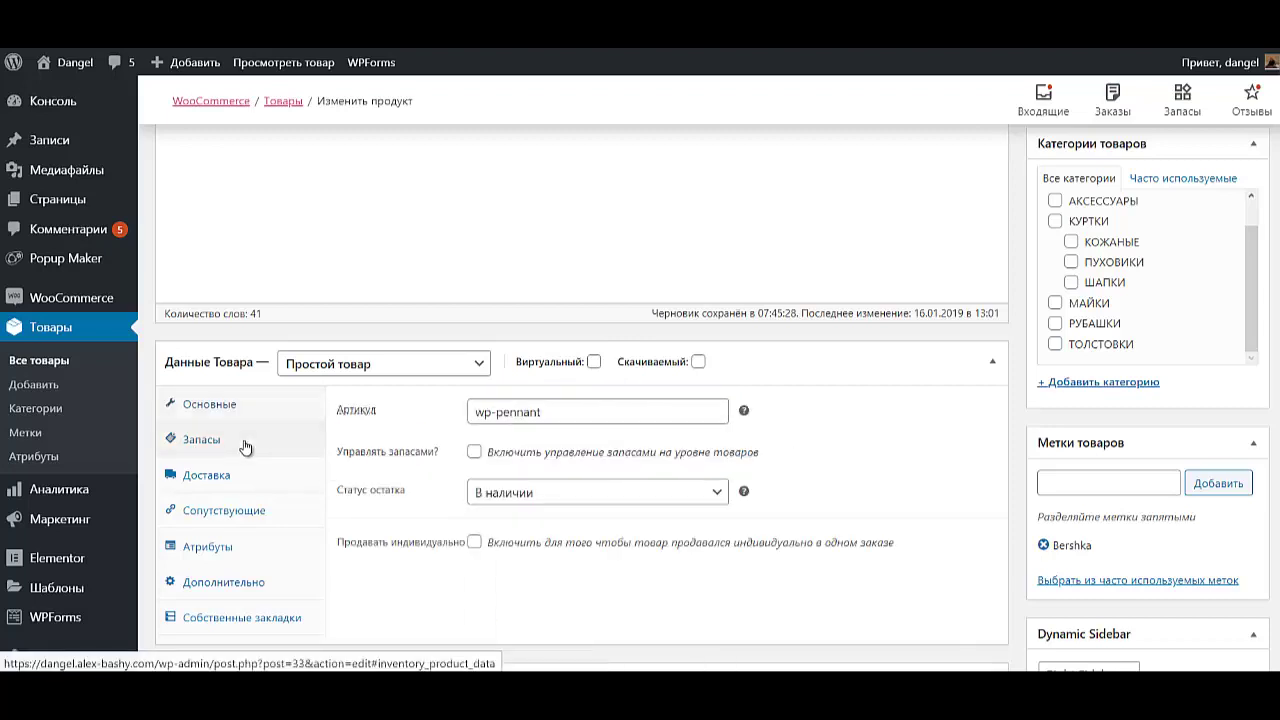
pyautogui.click(474, 453)
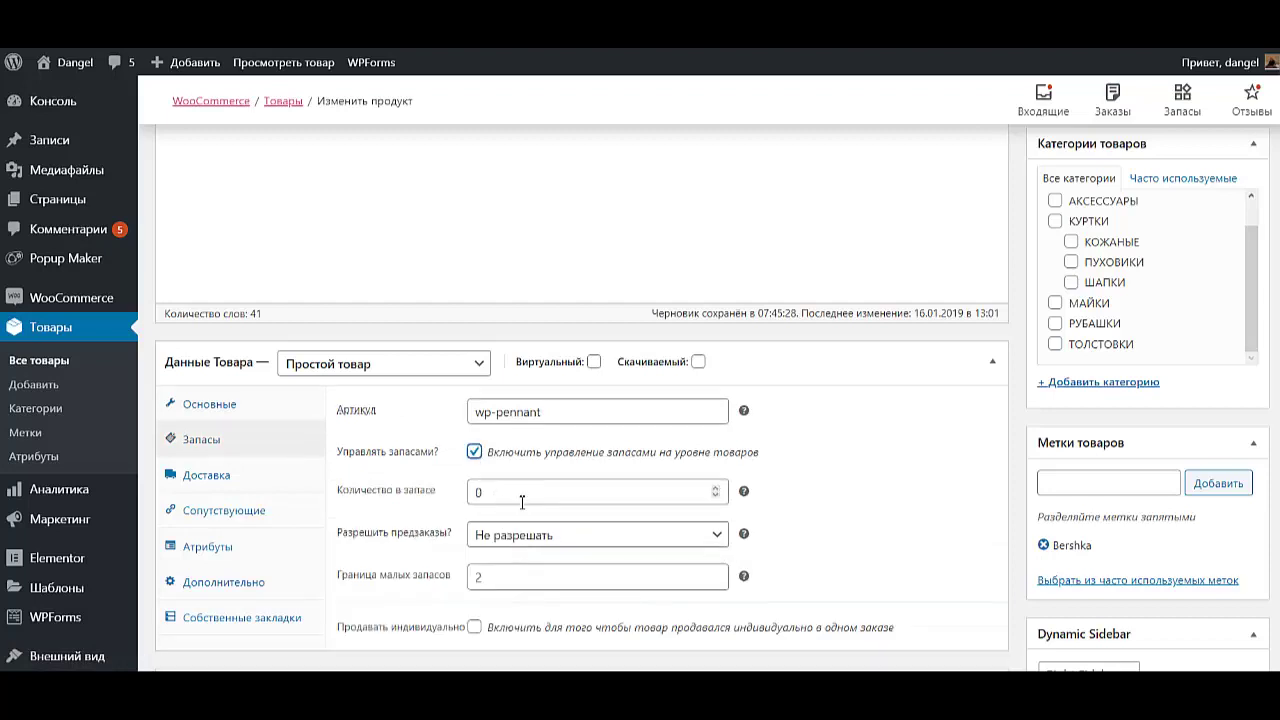
pyautogui.doubleClick(477, 492)
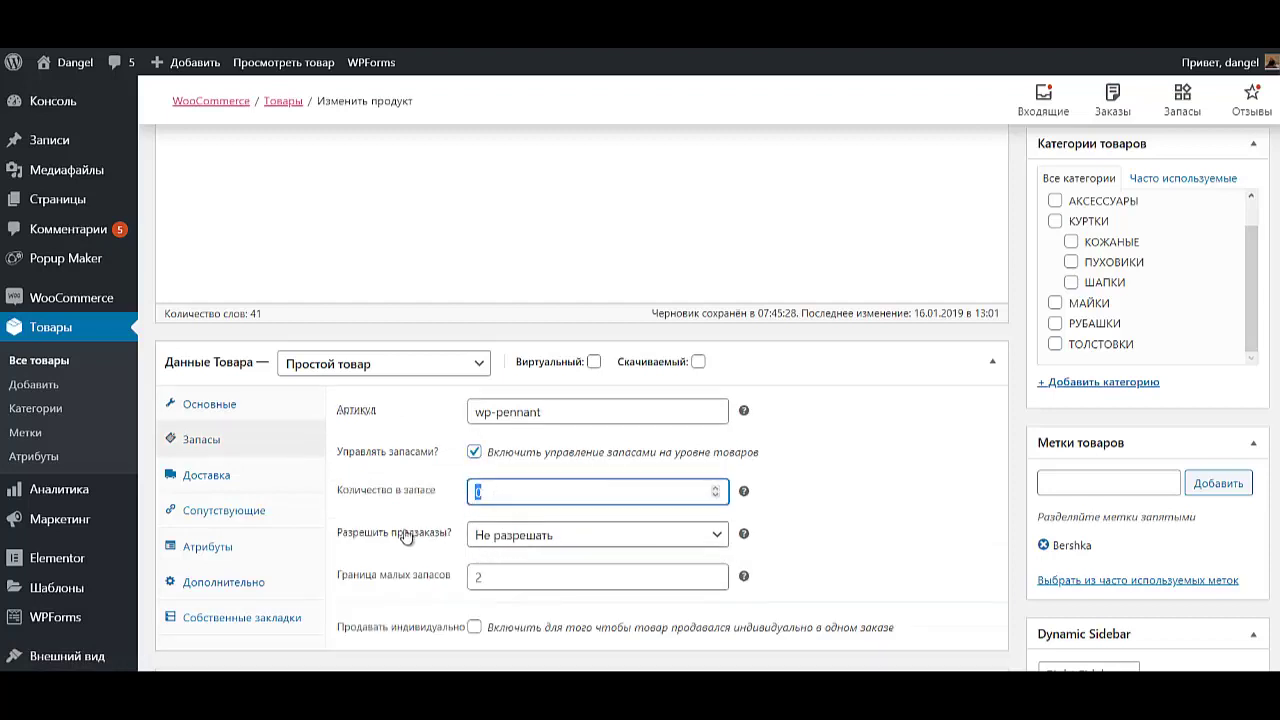
pyautogui.click(512, 540)
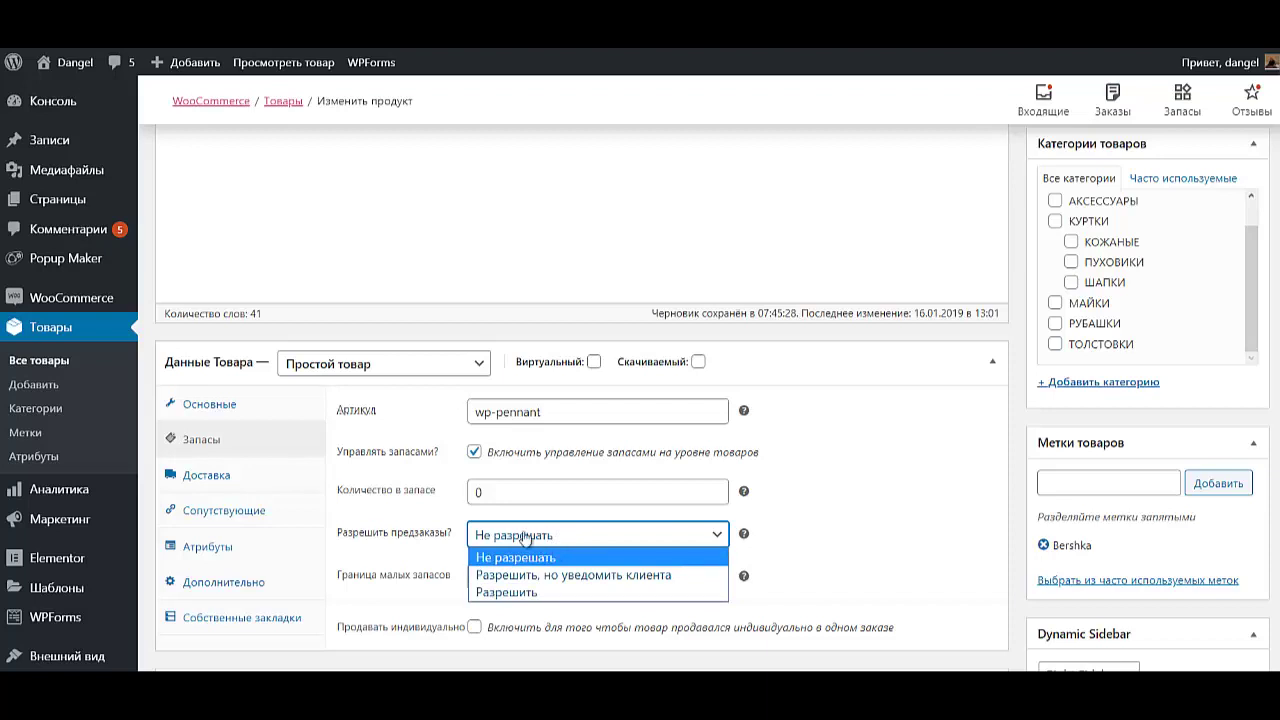
pyautogui.click(884, 397)
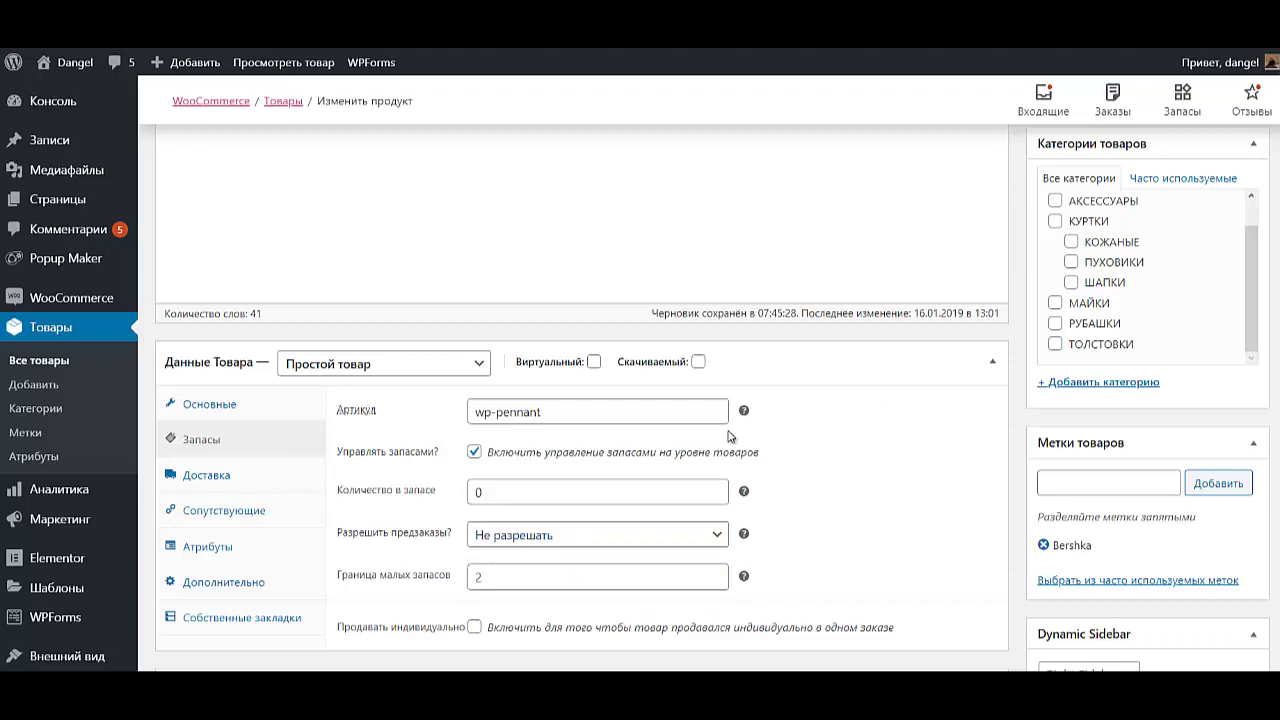
# Change the product type to Вариативный товар and set its SKU (Артикул) to jai.
pyautogui.click(390, 368)
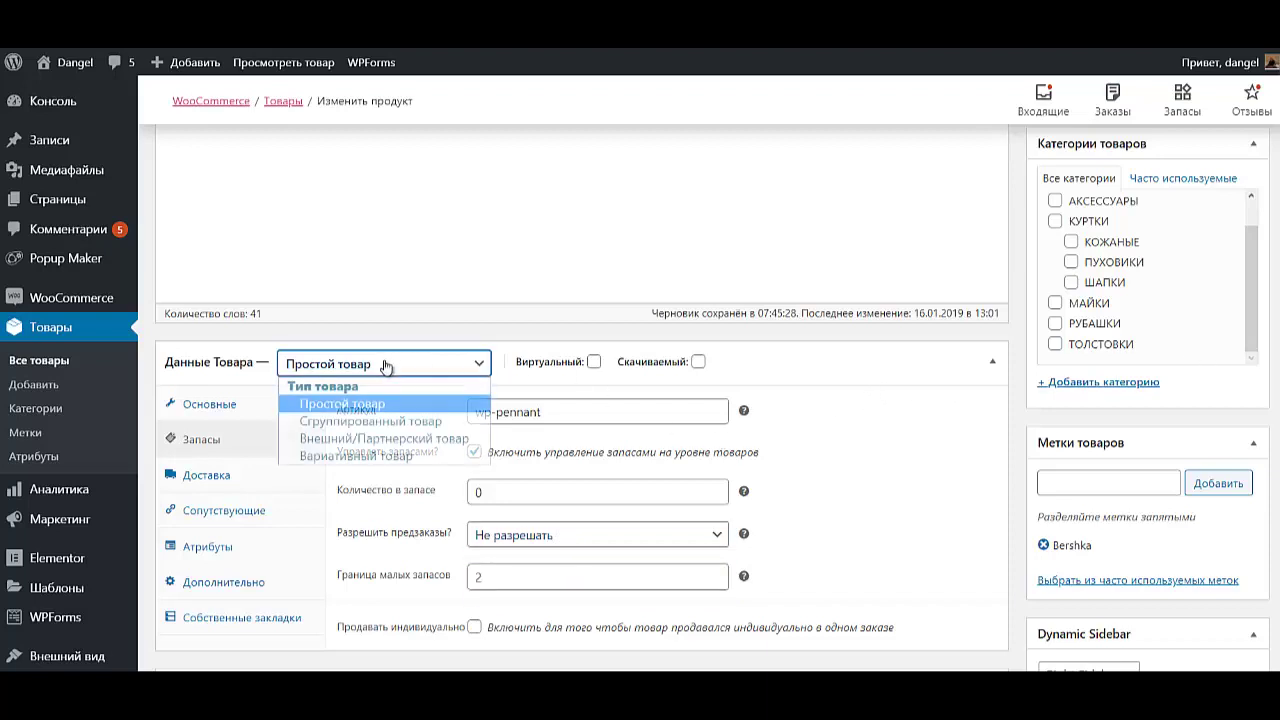
pyautogui.click(384, 457)
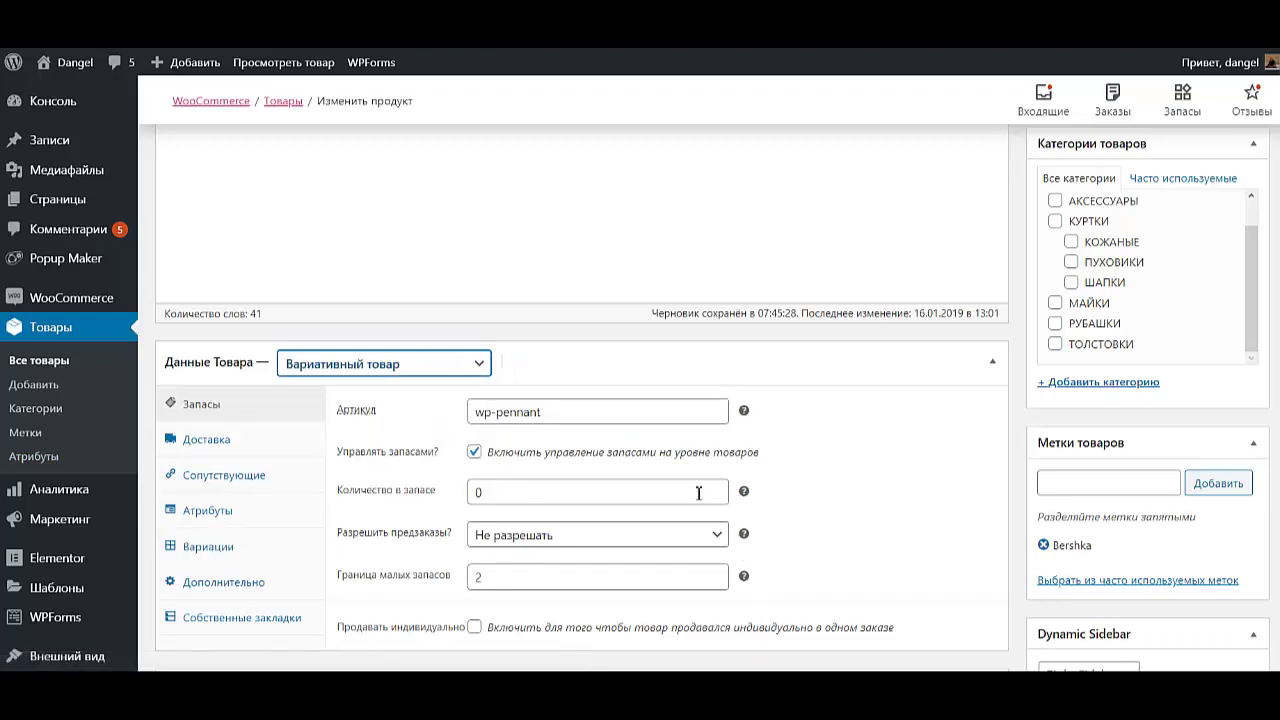
pyautogui.moveTo(594, 407); pyautogui.dragTo(342, 432)
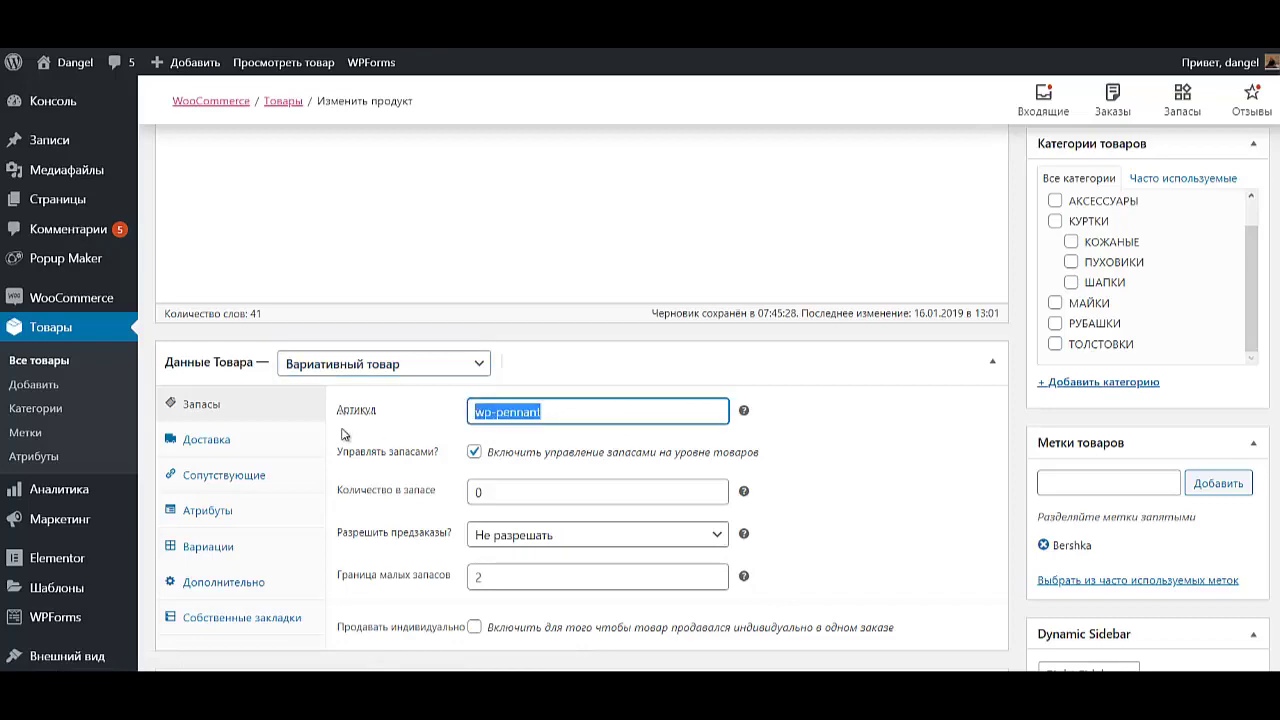
pyautogui.write('jai')
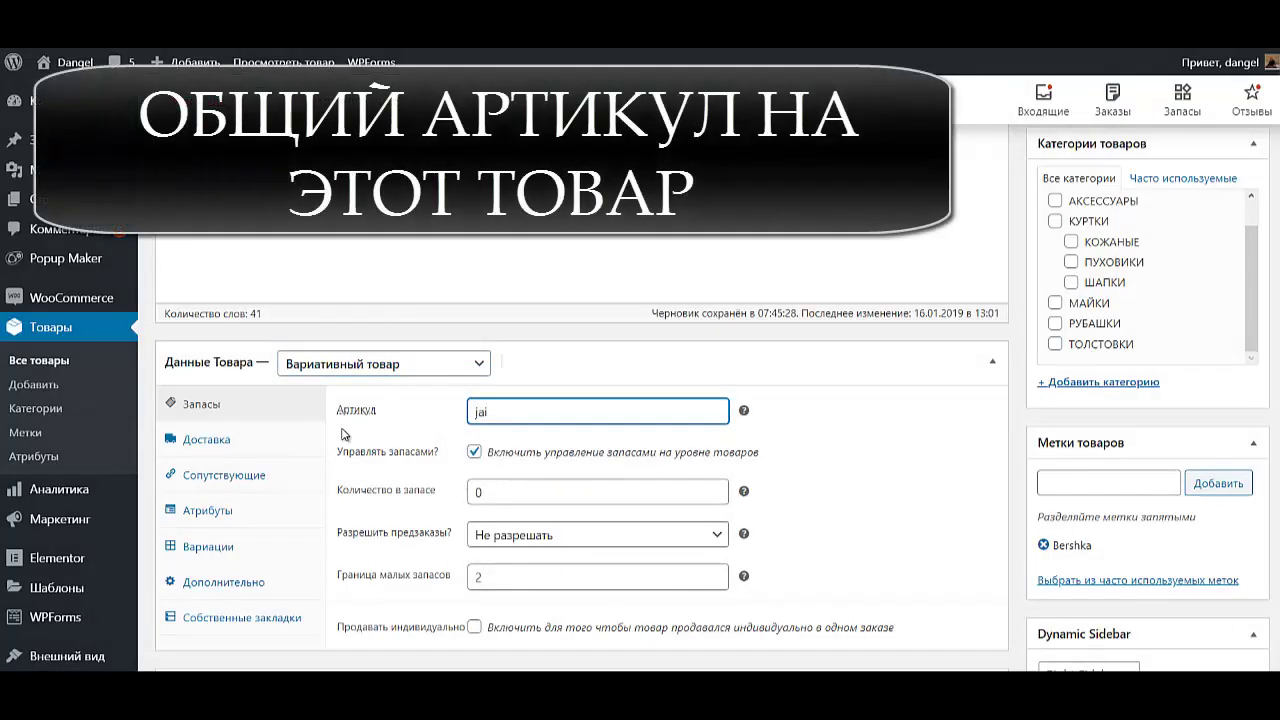
pyautogui.click(808, 380)
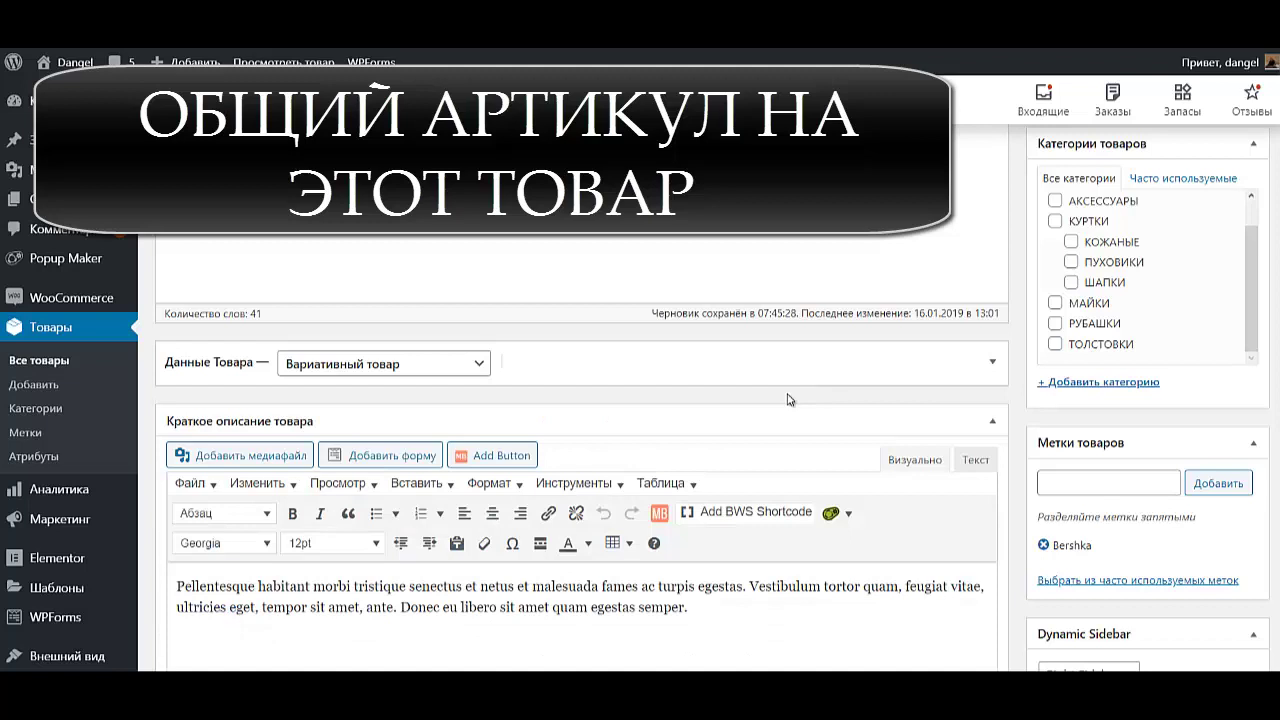
pyautogui.click(567, 372)
# Set the stock quantity to 5000 and the backorder option to "Разрешить, но уведомить клиента".
pyautogui.moveTo(540, 494); pyautogui.dragTo(355, 494)
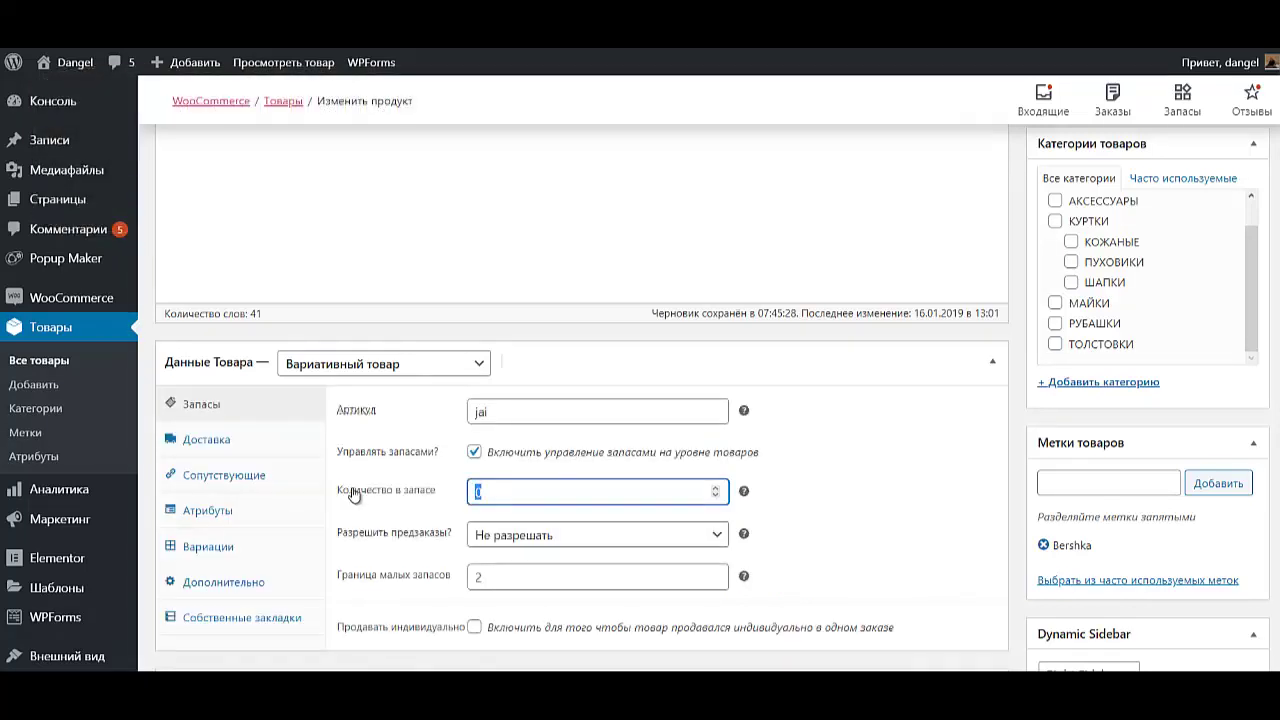
pyautogui.write('5000')
pyautogui.click(490, 538)
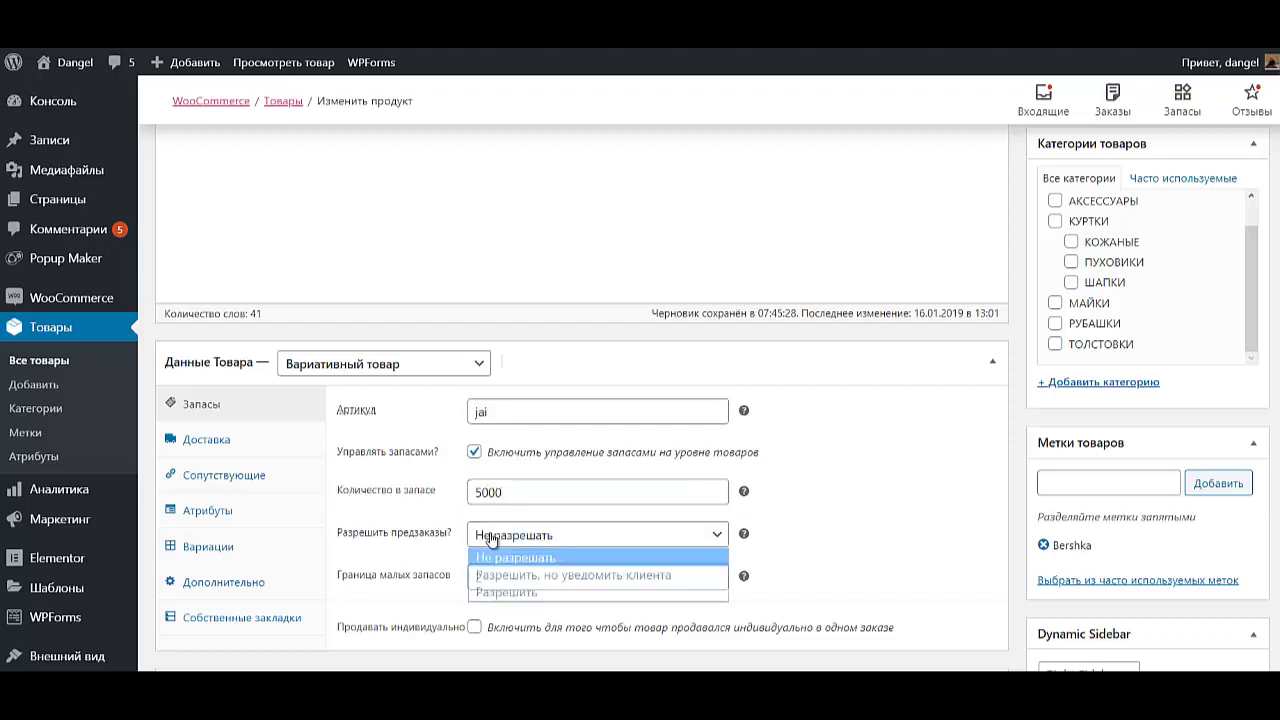
pyautogui.click(506, 574)
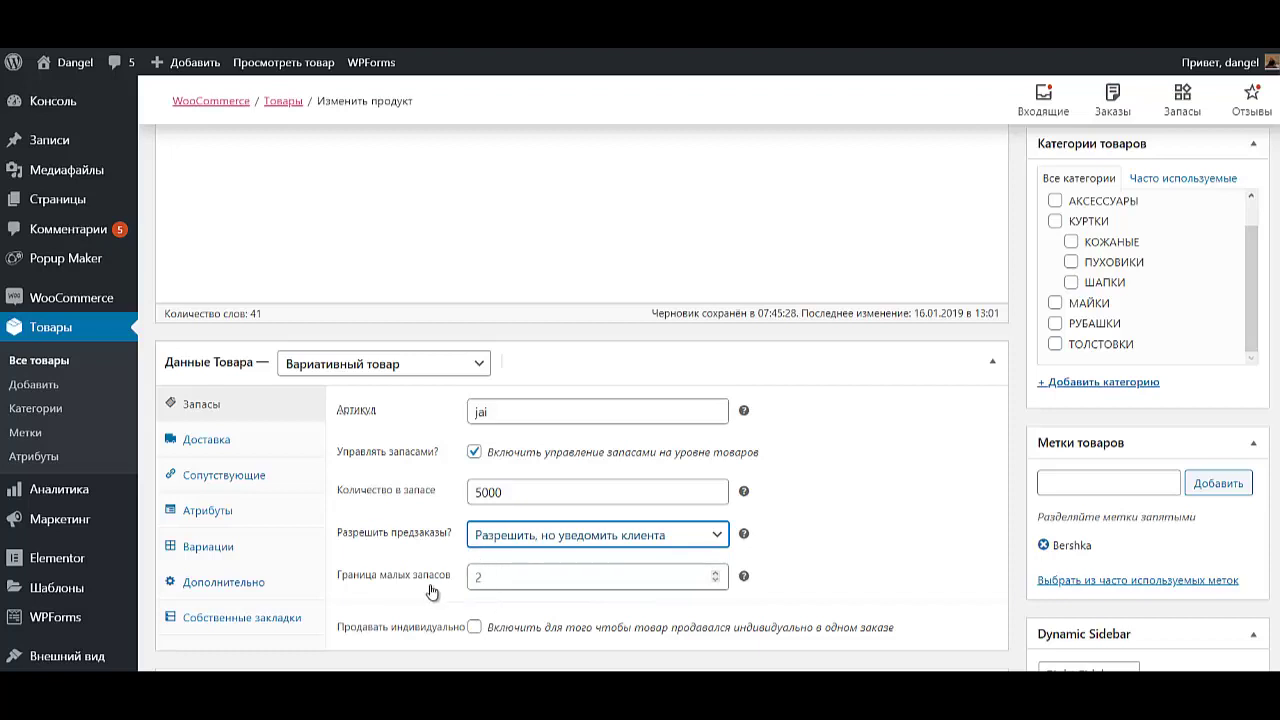
# Add the ЦВЕТ attribute to the product and enable it for variations.
pyautogui.click(238, 513)
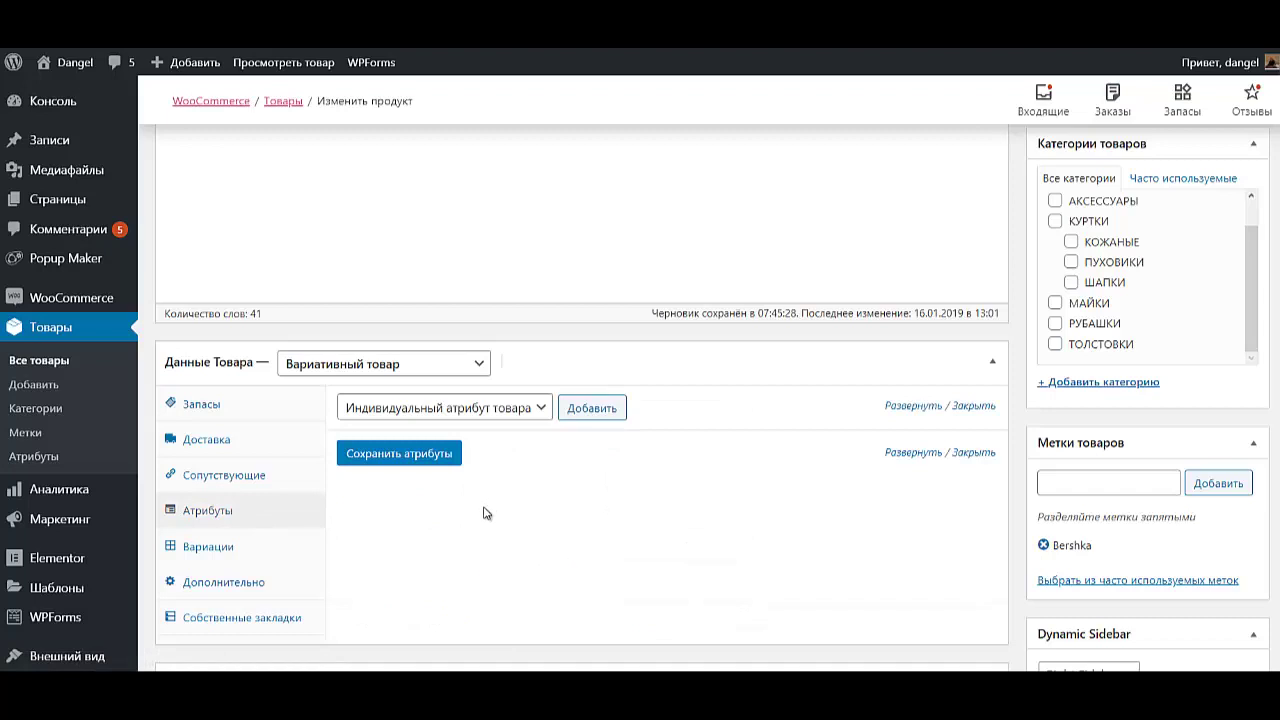
pyautogui.click(521, 412)
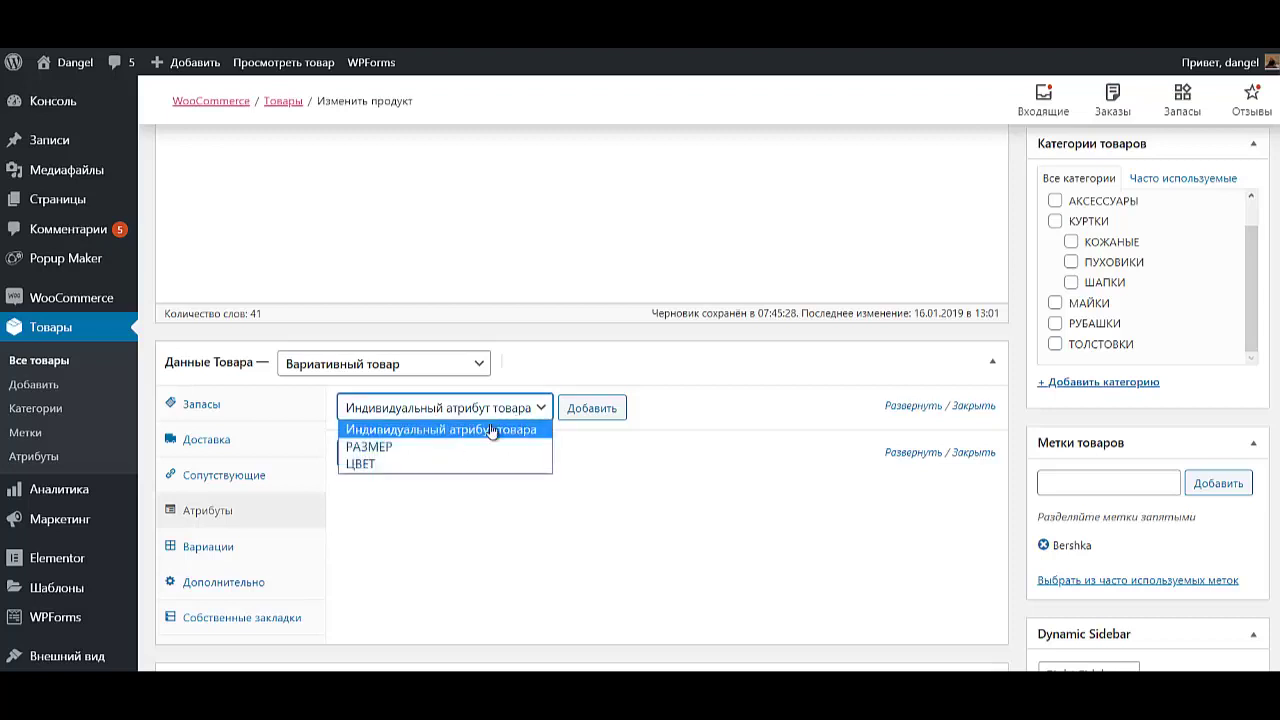
pyautogui.click(439, 464)
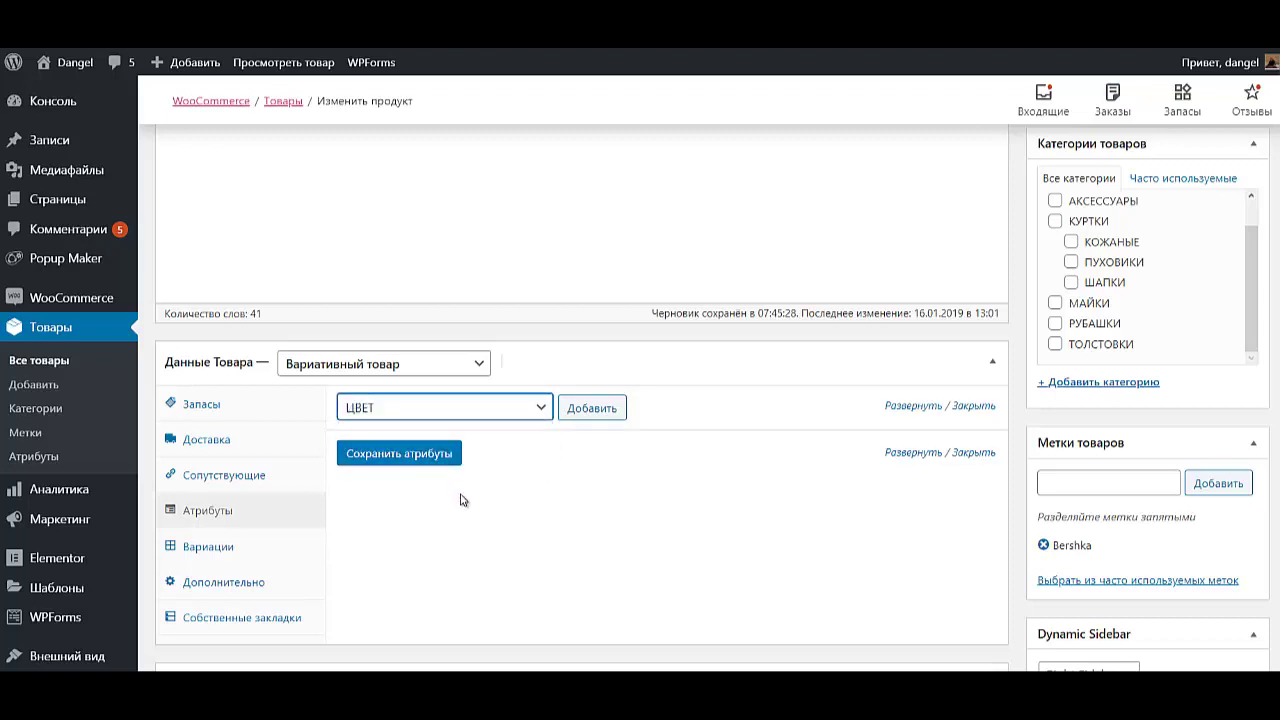
pyautogui.click(596, 406)
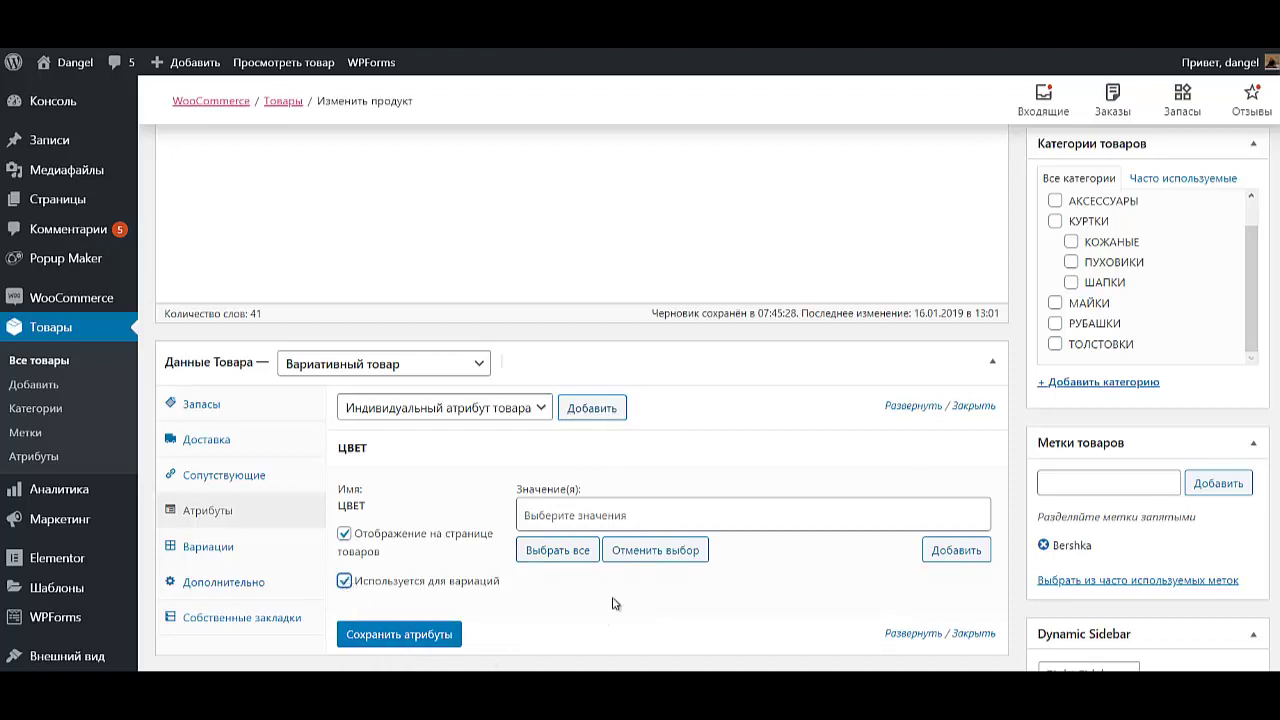
# Assign the values ГОЛУБОЙ, СИНИЙ and ЧЕРНЫЙ to the ЦВЕТ attribute and save the attributes.
pyautogui.click(633, 517)
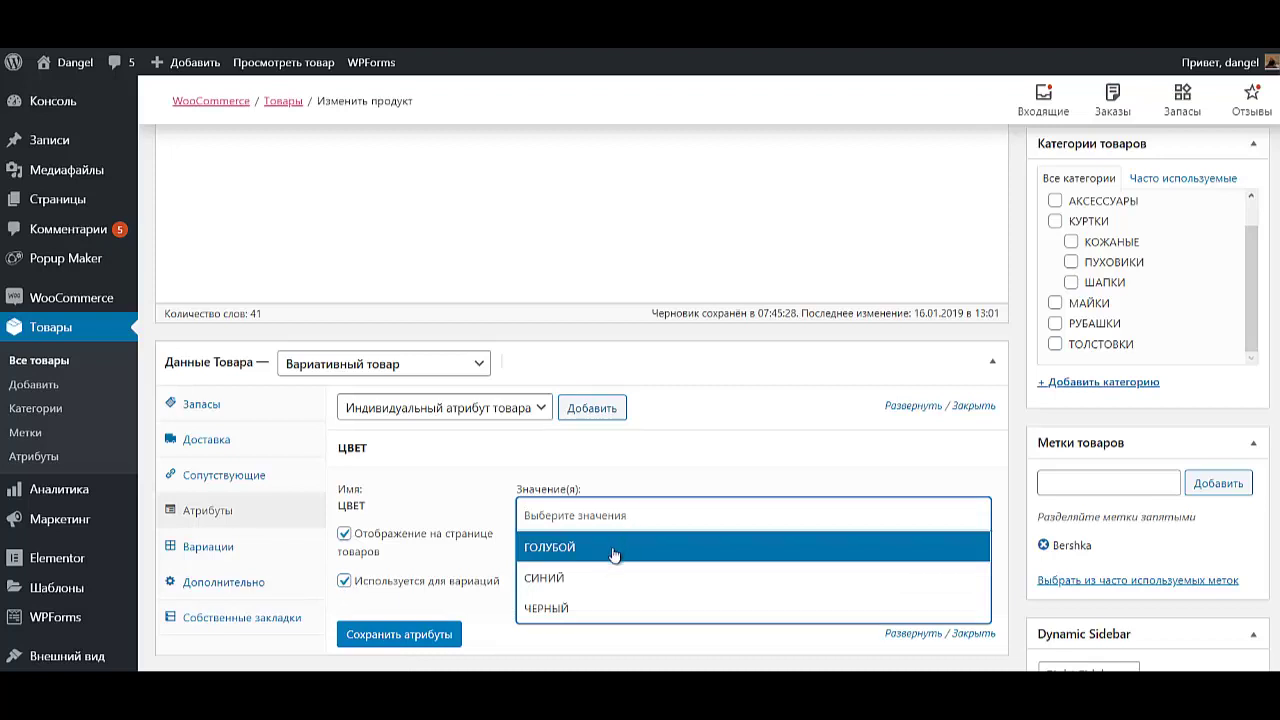
pyautogui.click(613, 548)
pyautogui.click(643, 517)
pyautogui.click(660, 576)
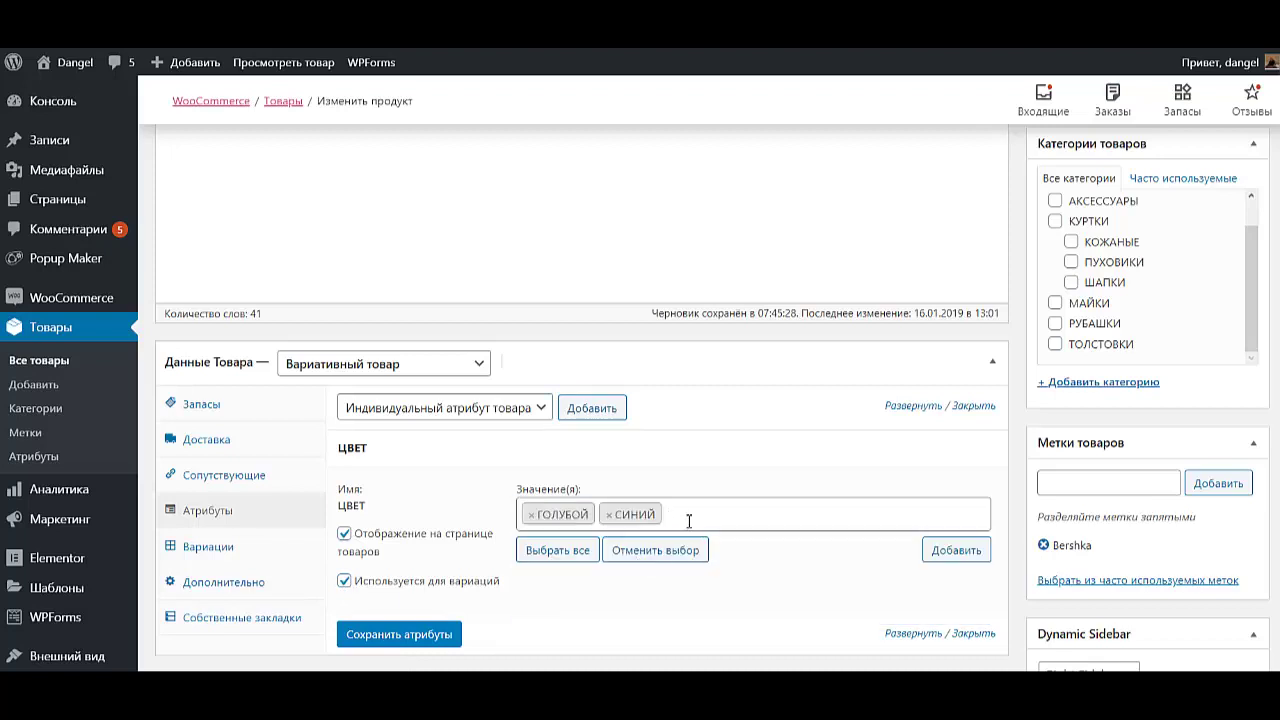
pyautogui.click(689, 520)
pyautogui.click(614, 605)
pyautogui.click(384, 636)
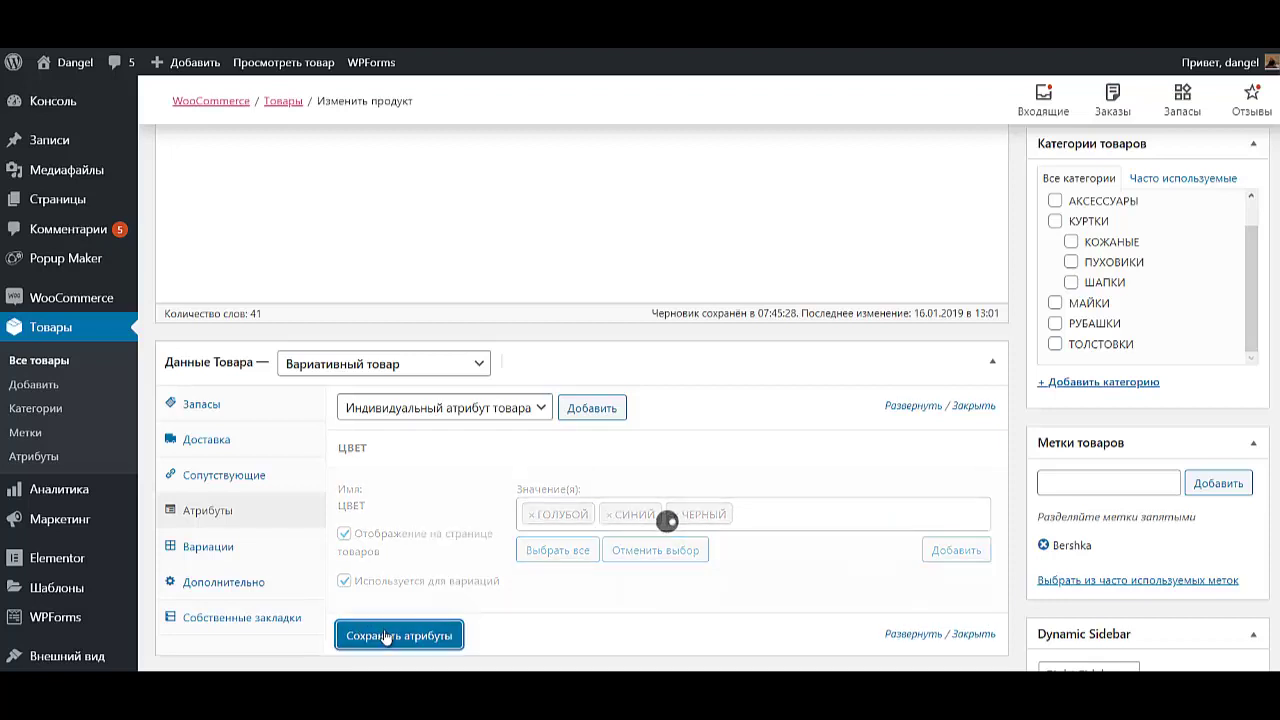
# Add the РАЗМЕР attribute to the product and enable it for variations.
pyautogui.click(450, 410)
pyautogui.click(449, 449)
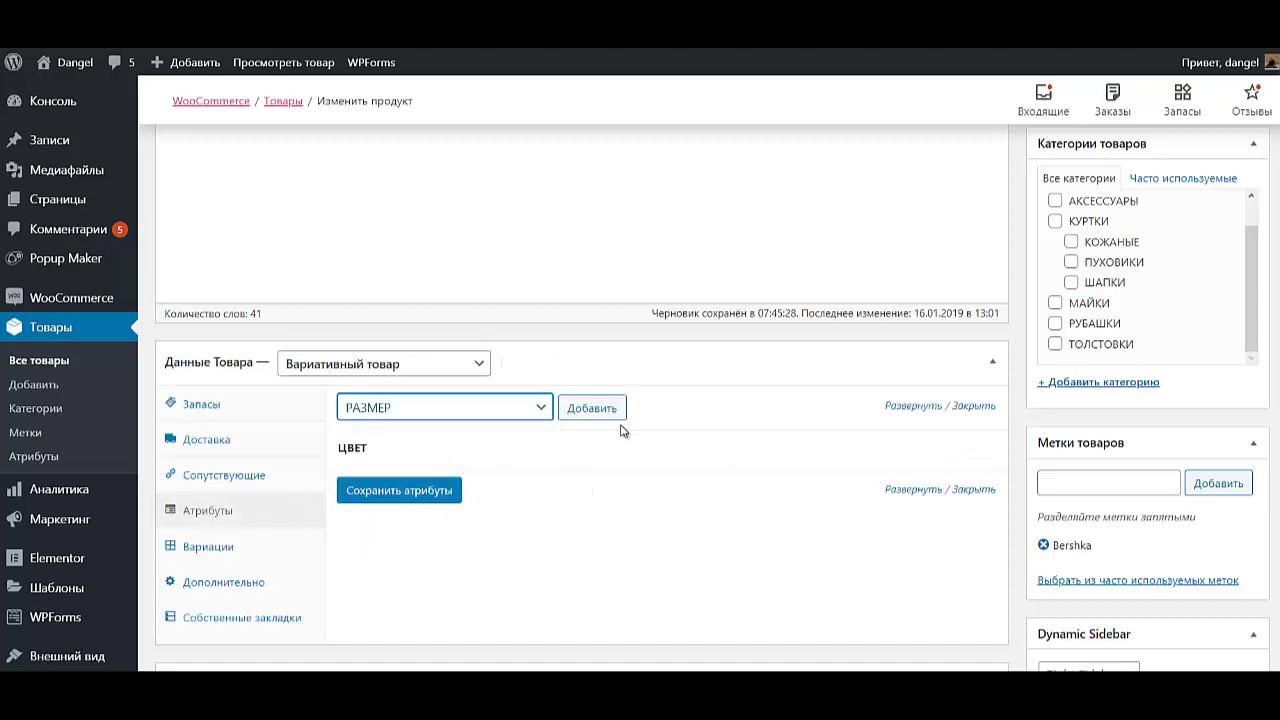
pyautogui.click(591, 409)
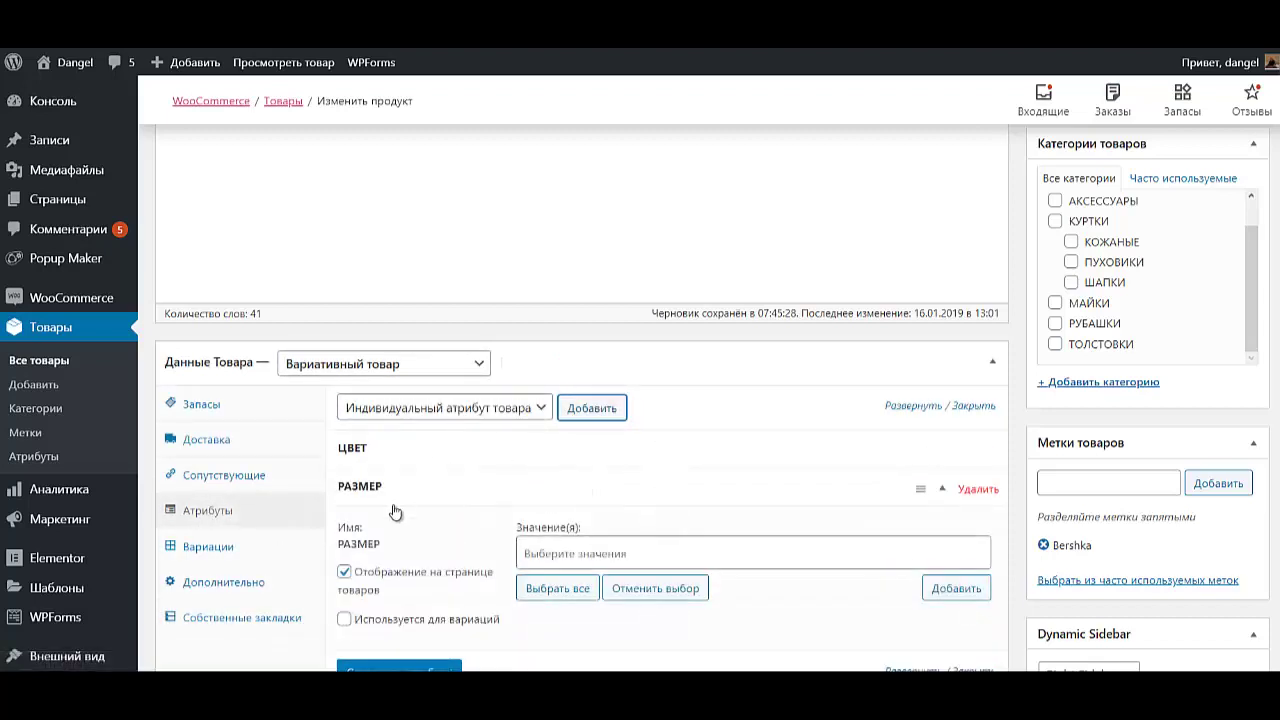
pyautogui.click(344, 619)
# Assign the values L, M and S to the РАЗМЕР attribute and save the attributes.
pyautogui.click(557, 562)
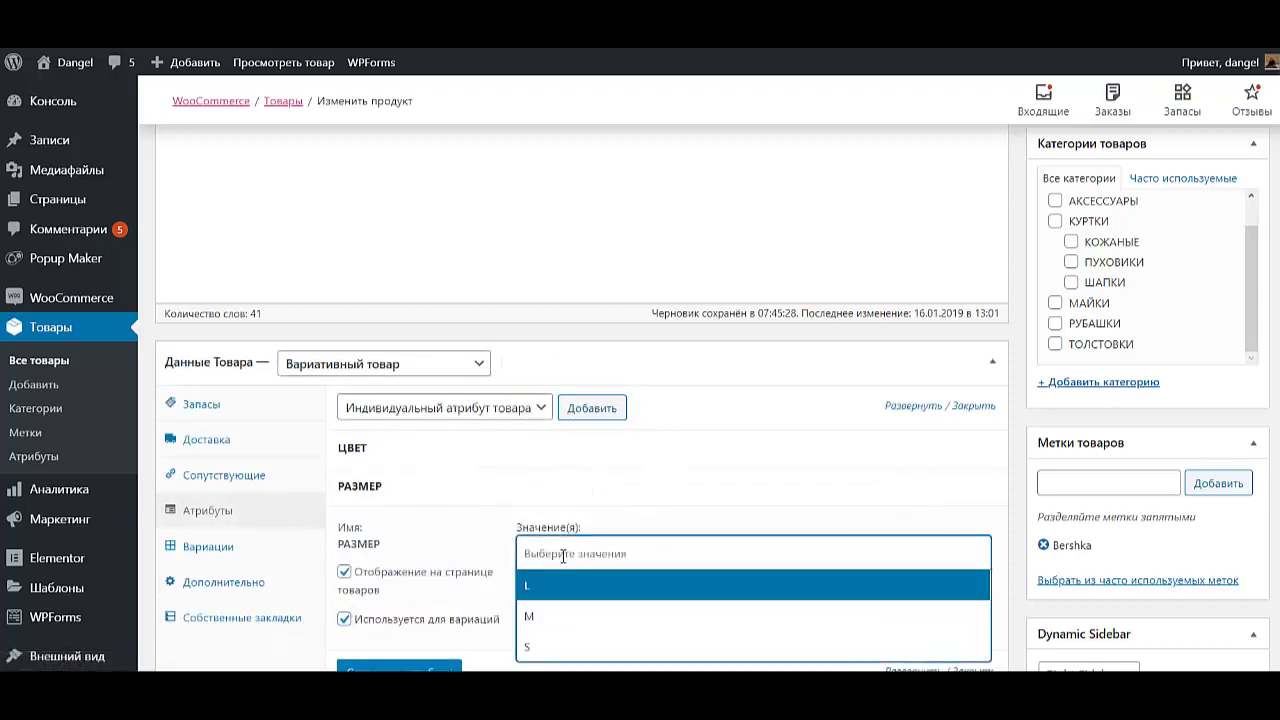
pyautogui.click(552, 585)
pyautogui.click(610, 558)
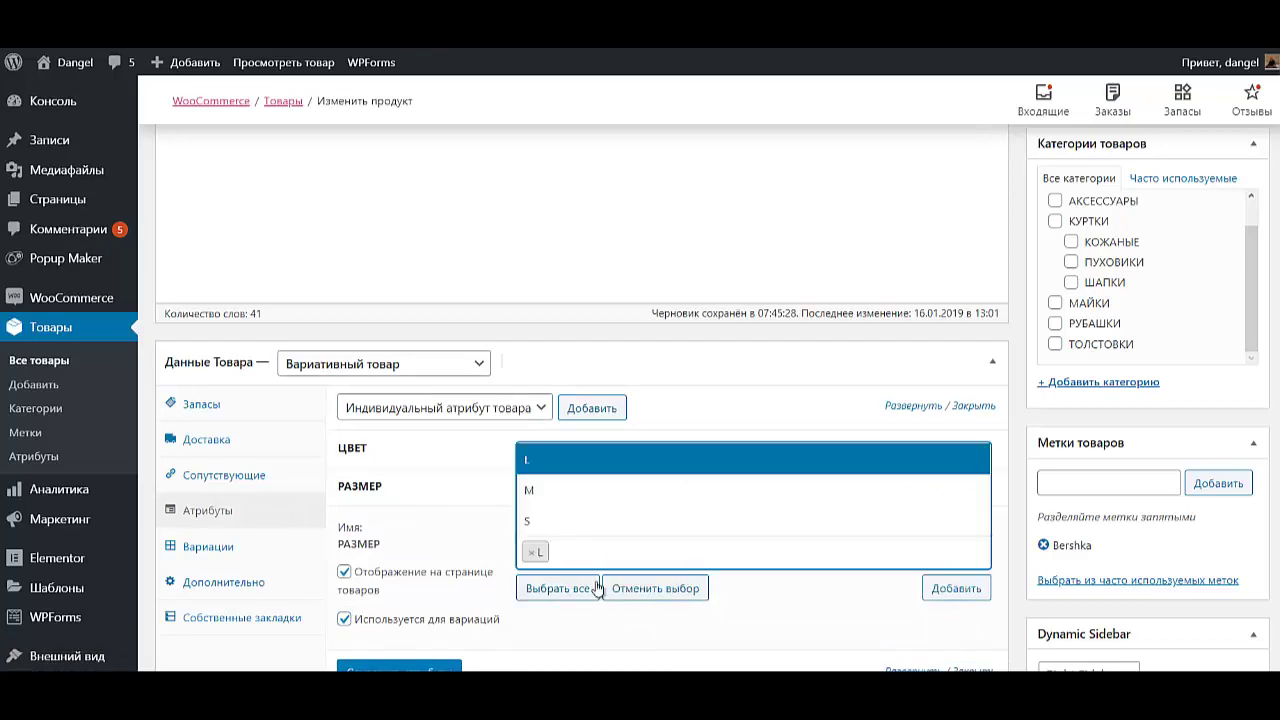
pyautogui.click(560, 521)
pyautogui.click(622, 553)
pyautogui.click(583, 490)
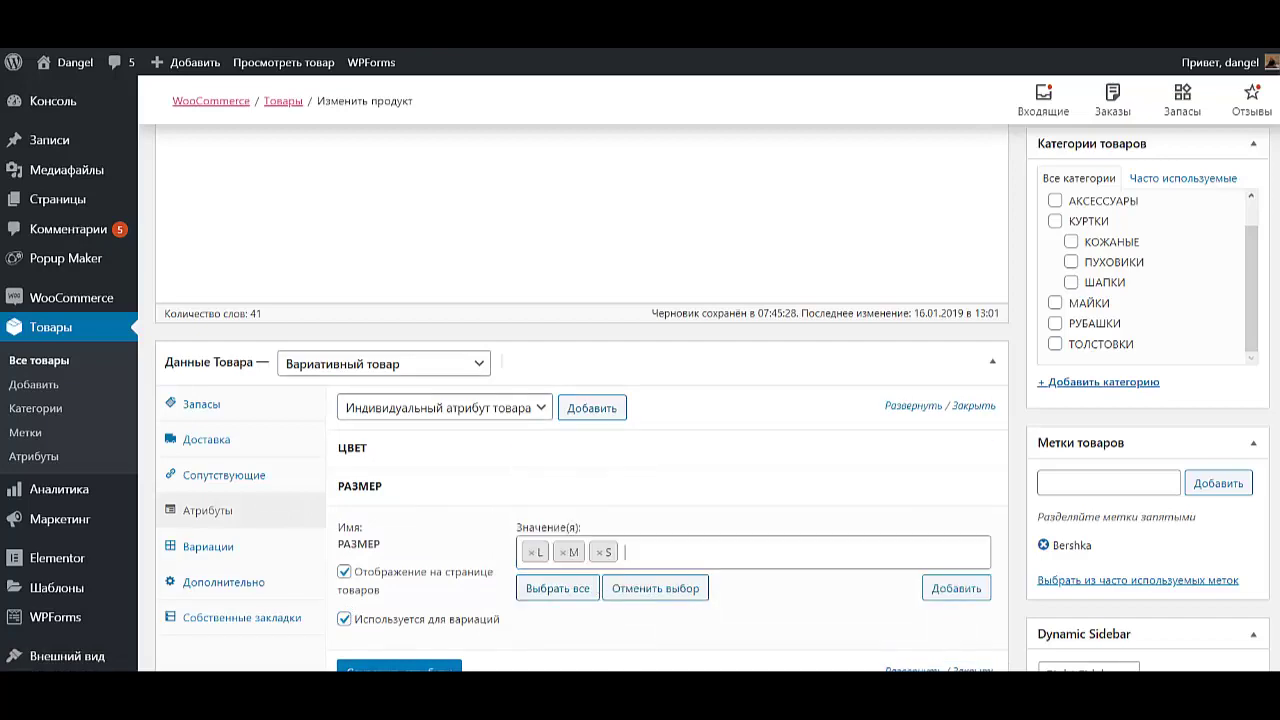
pyautogui.scroll(-5, 430, 600)
pyautogui.click(430, 327)
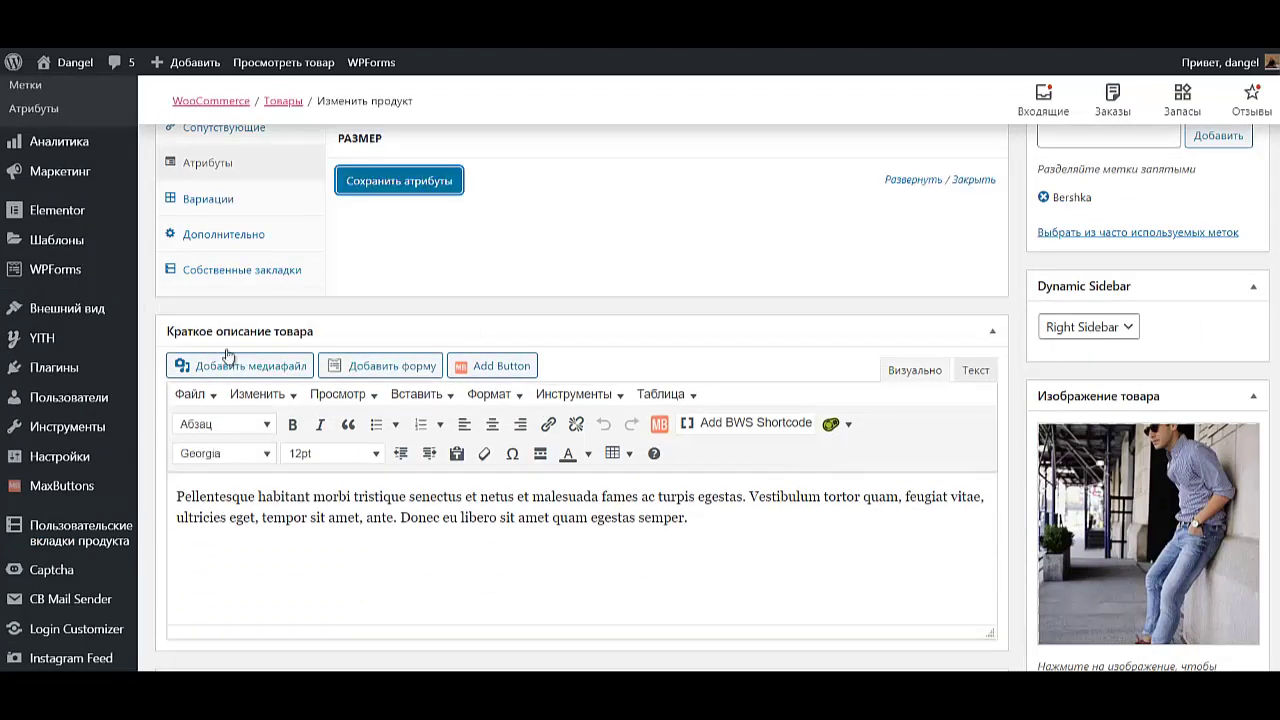
# Generate product variations from all attributes and confirm their creation.
pyautogui.scroll(2, 280, 505)
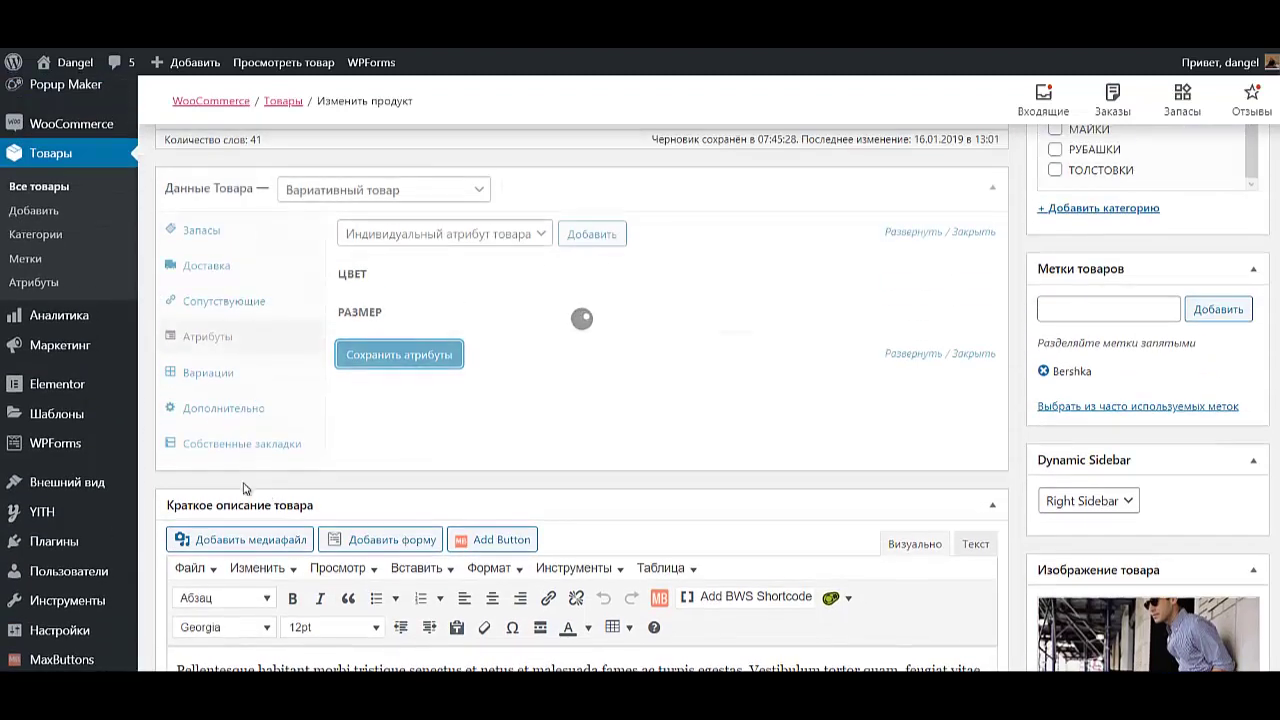
pyautogui.click(201, 380)
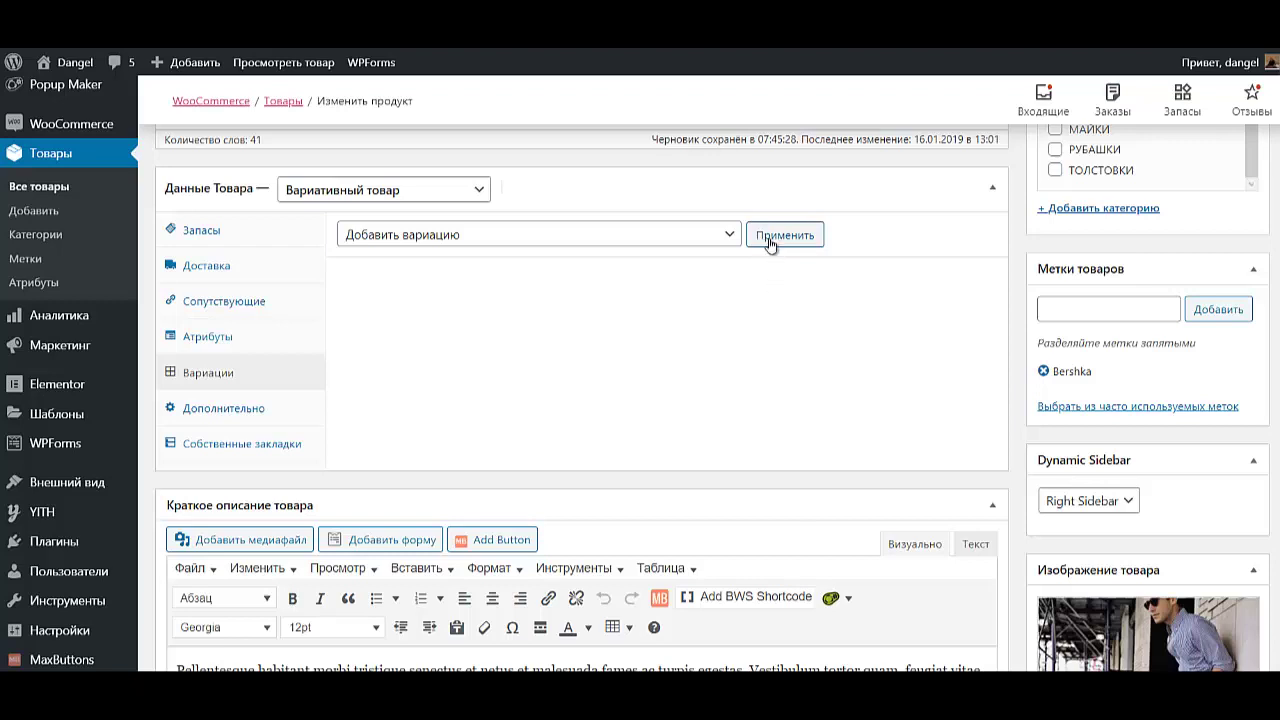
pyautogui.click(716, 236)
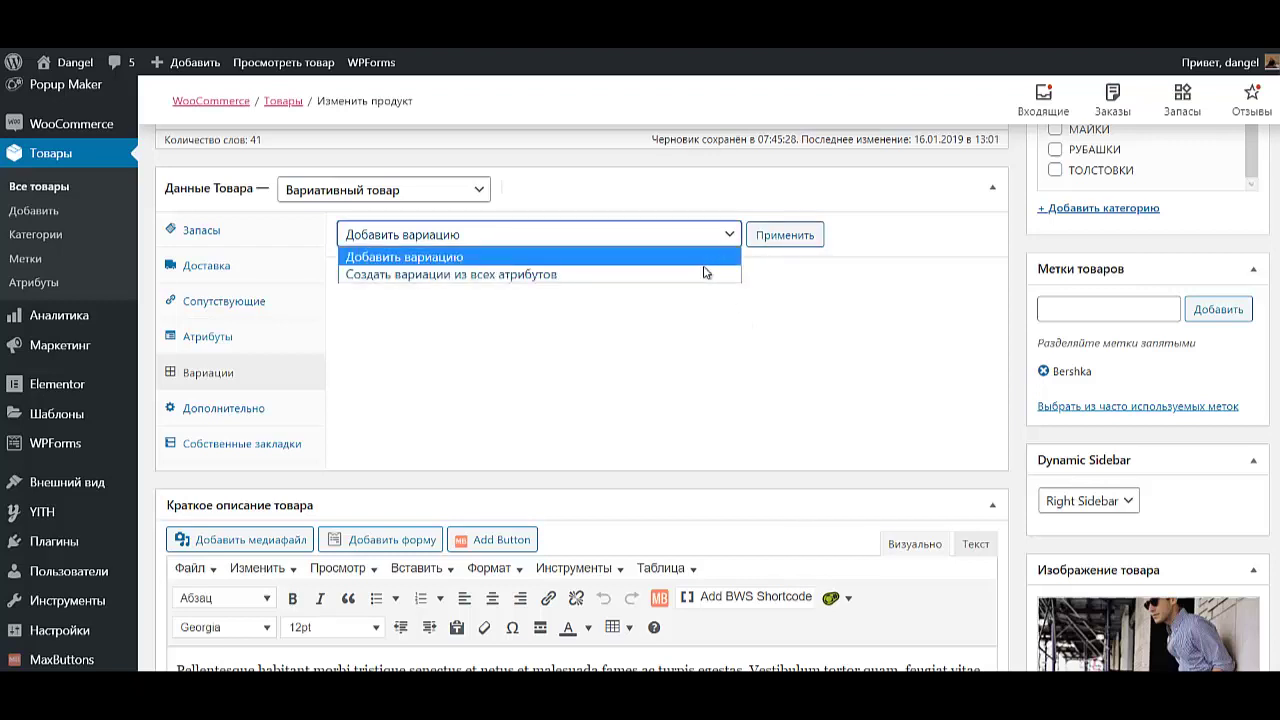
pyautogui.click(701, 275)
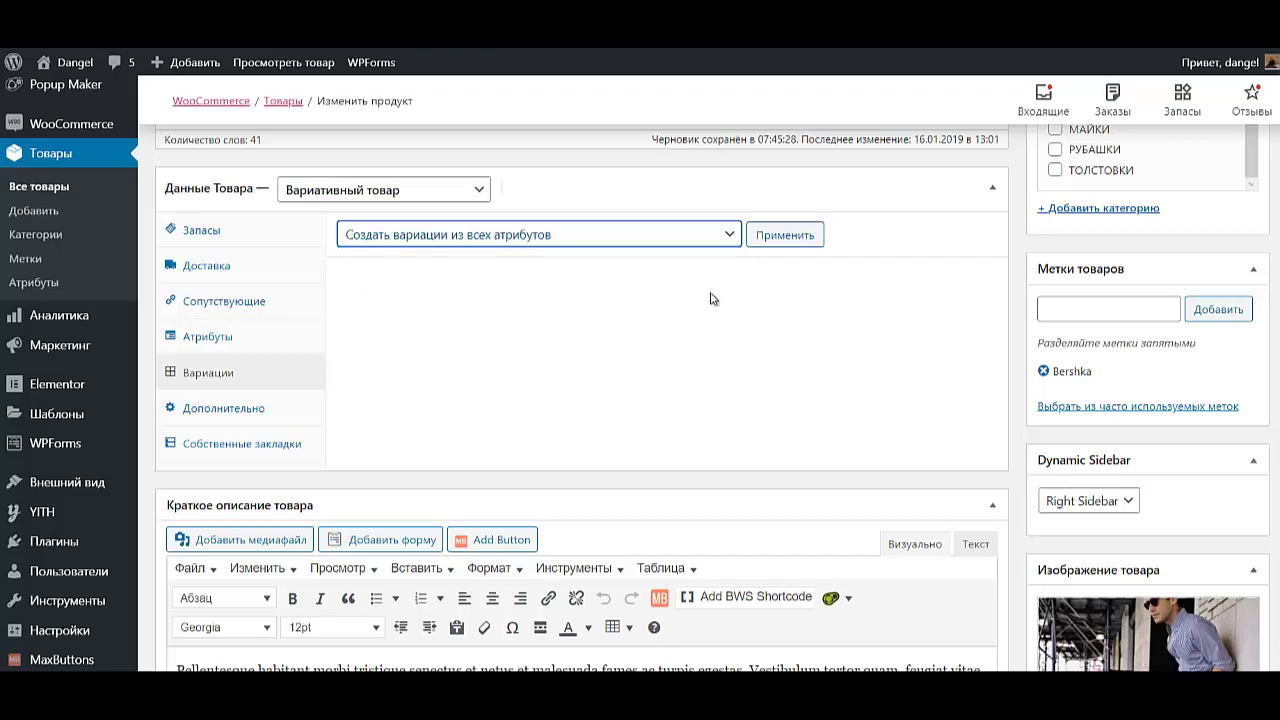
pyautogui.click(785, 235)
pyautogui.click(772, 145)
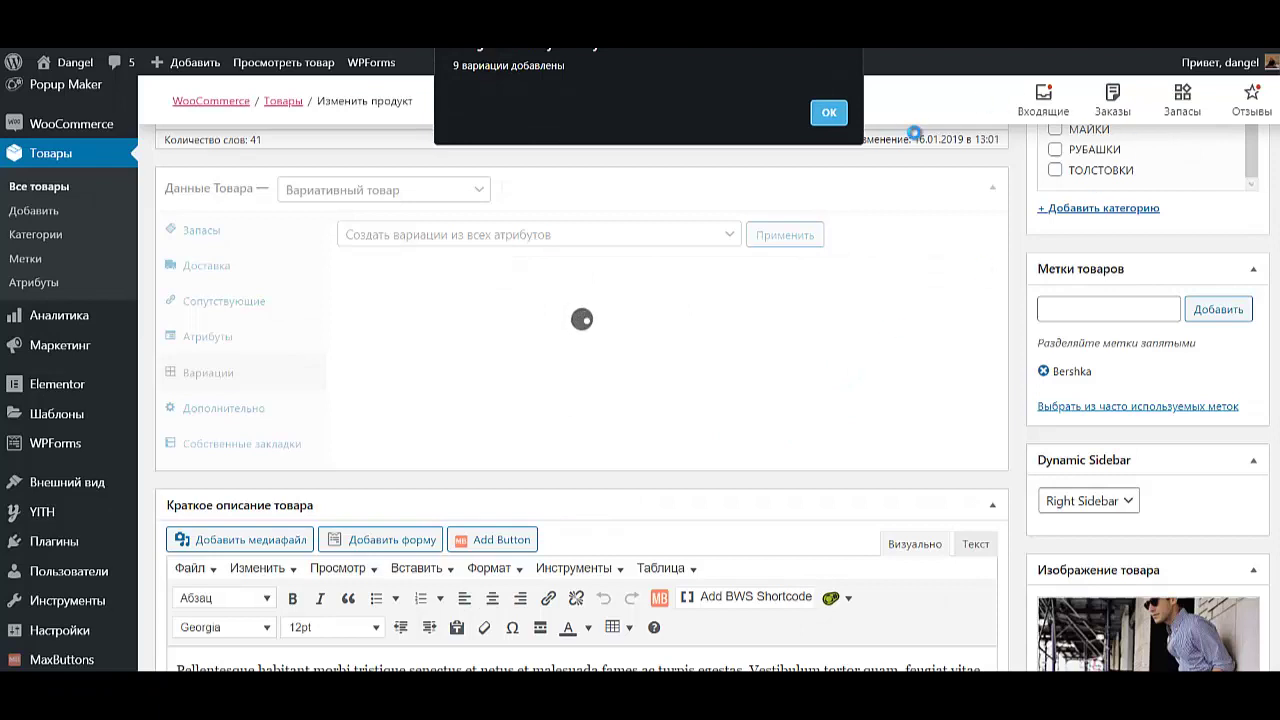
pyautogui.click(836, 118)
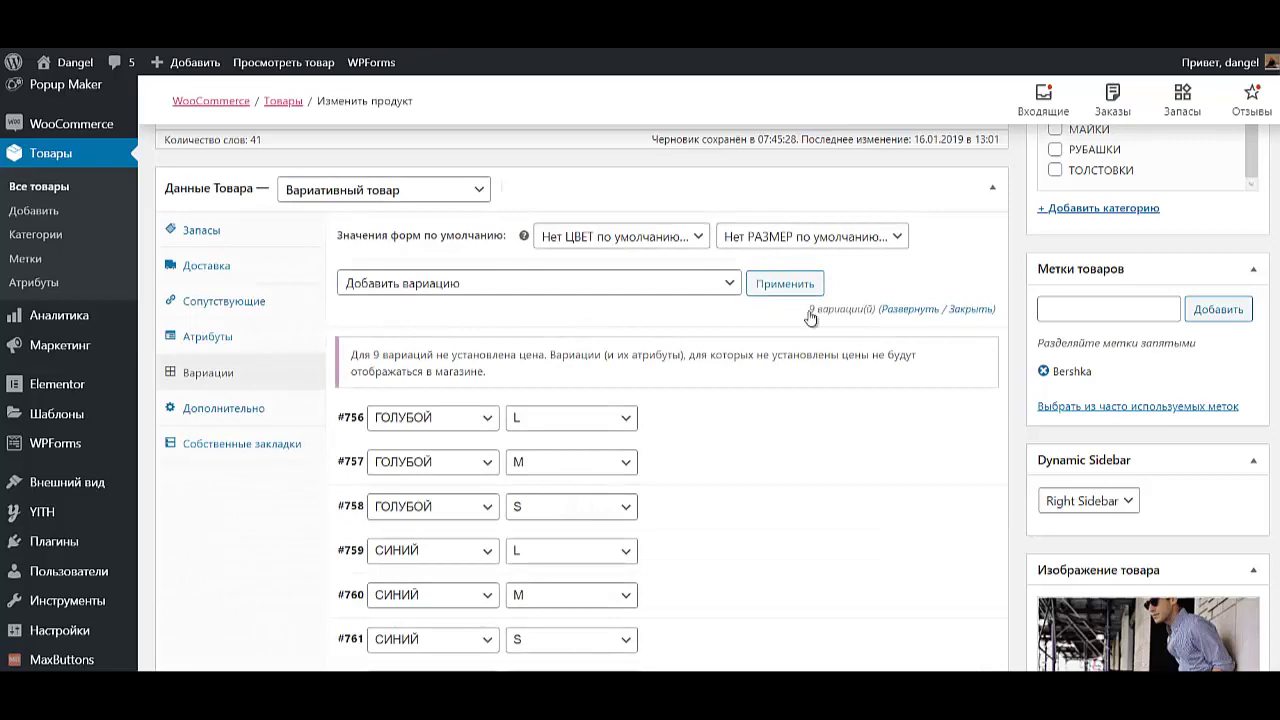
# Set the image of the ГОЛУБОЙ, size L variation to the street photo of the man in a white T-shirt.
pyautogui.scroll(-4, 766, 420)
pyautogui.scroll(4, 766, 443)
pyautogui.scroll(-3, 737, 491)
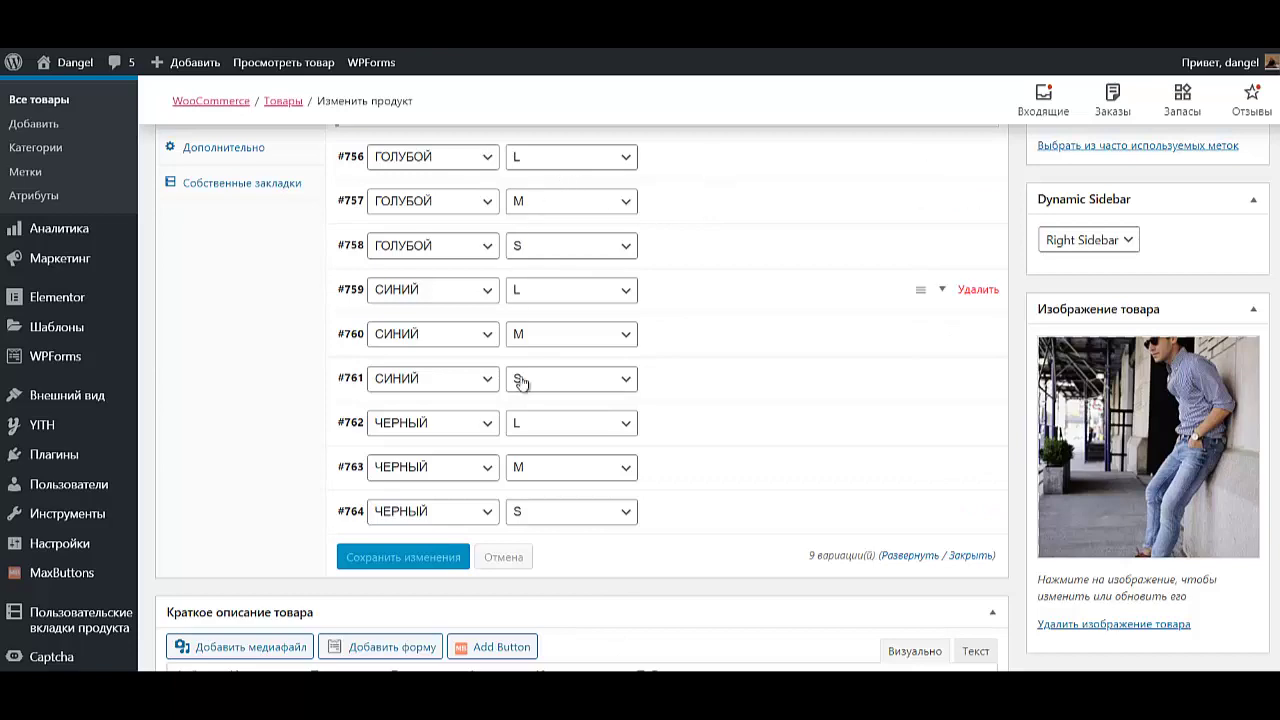
pyautogui.click(665, 168)
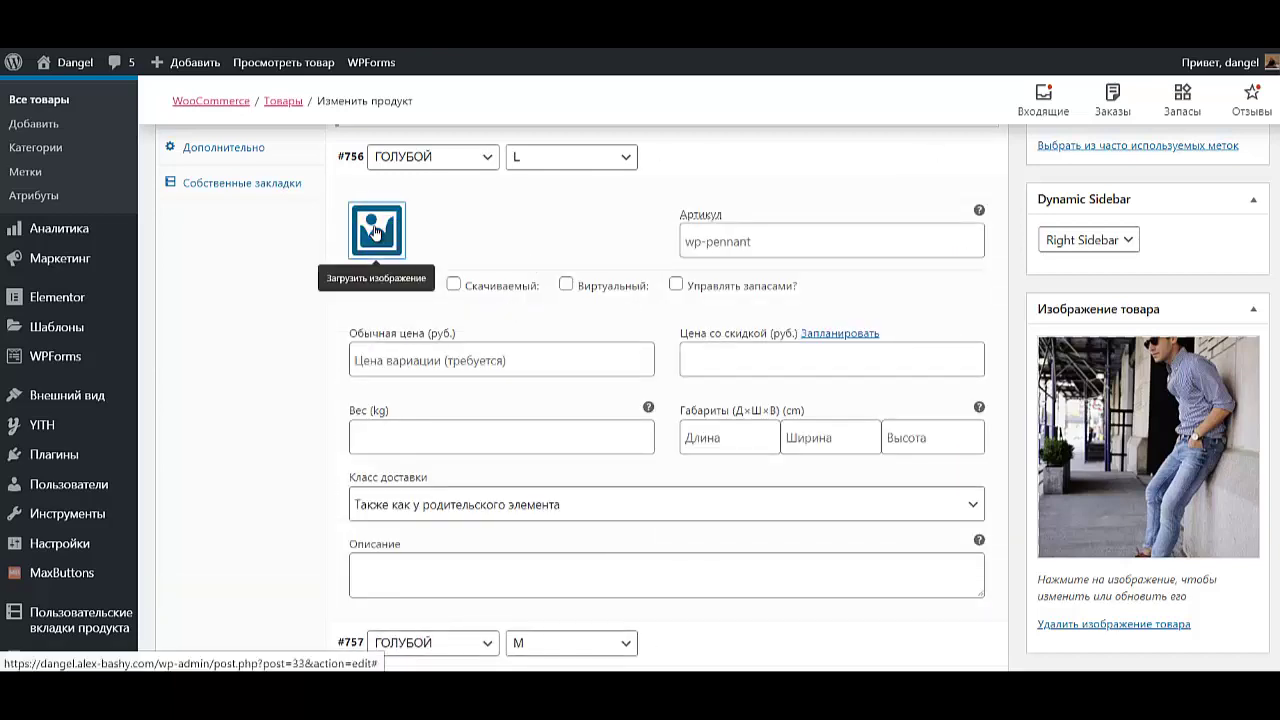
pyautogui.click(377, 230)
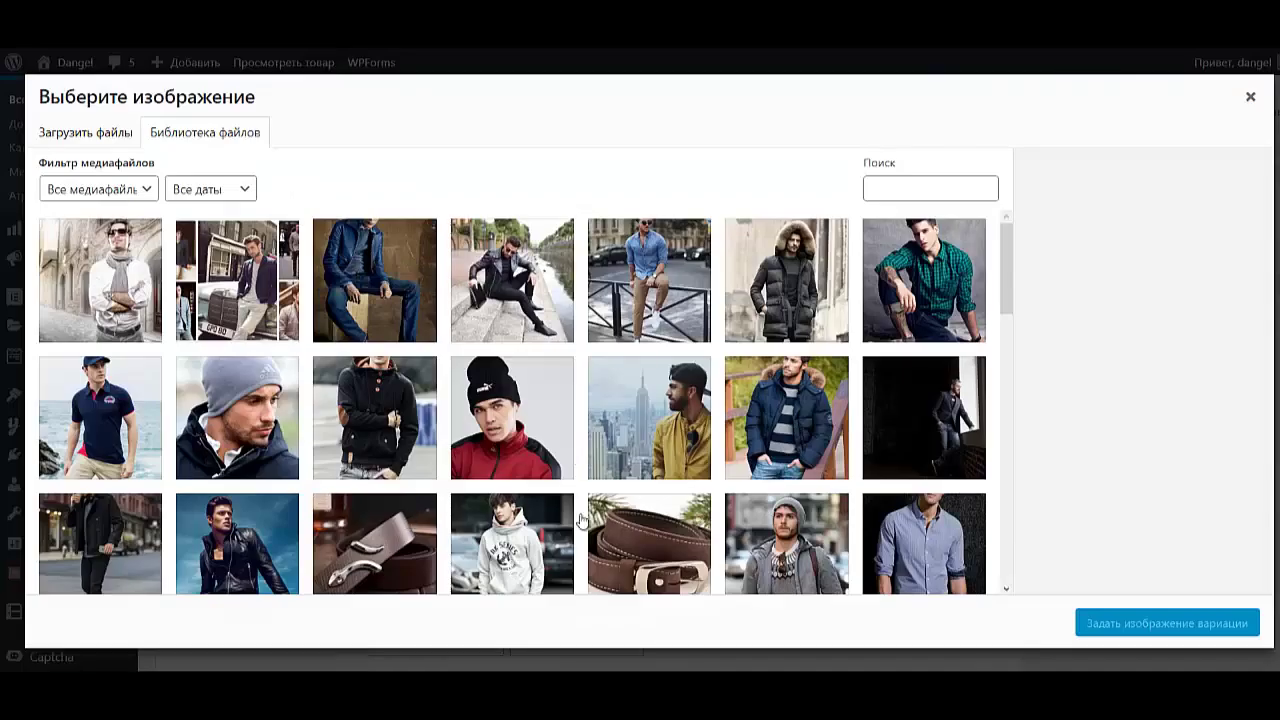
pyautogui.scroll(-4, 610, 525)
pyautogui.scroll(2, 737, 506)
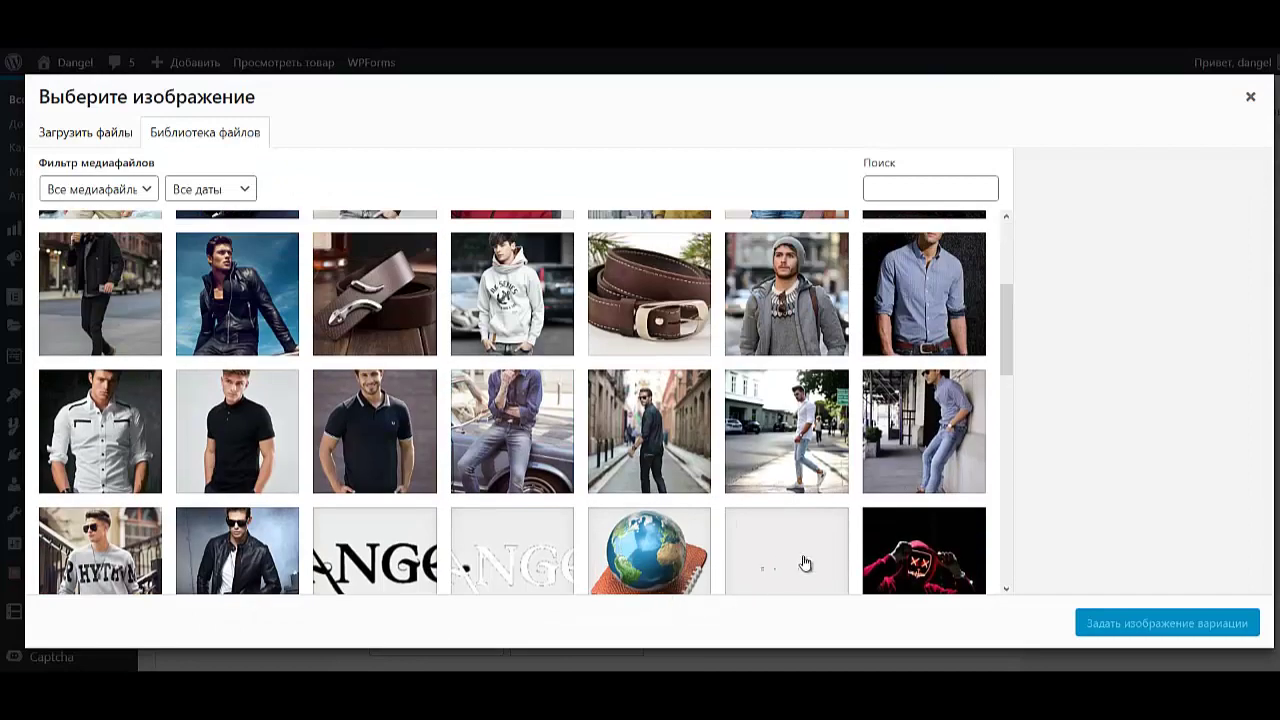
pyautogui.click(796, 482)
pyautogui.click(1226, 624)
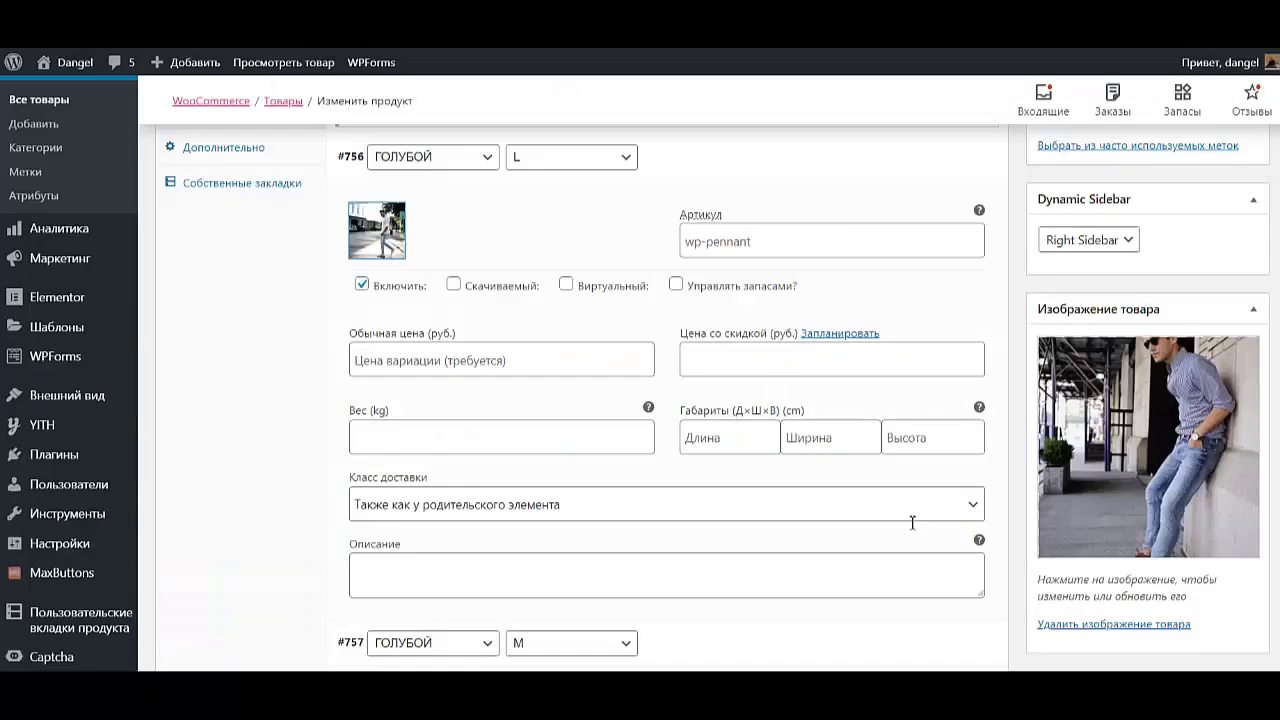
pyautogui.click(693, 157)
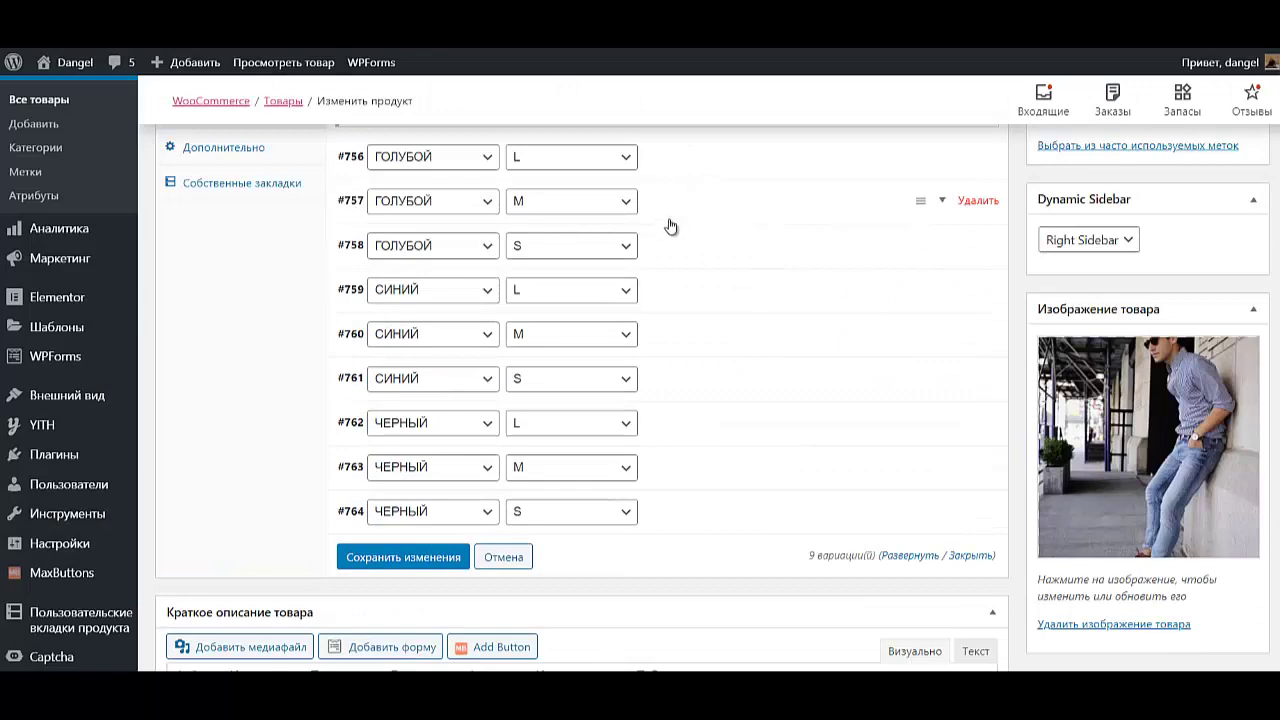
# Set the image of the ГОЛУБОЙ variations in sizes M and S to 1-1.jpg, the man in a white T-shirt.
pyautogui.click(660, 208)
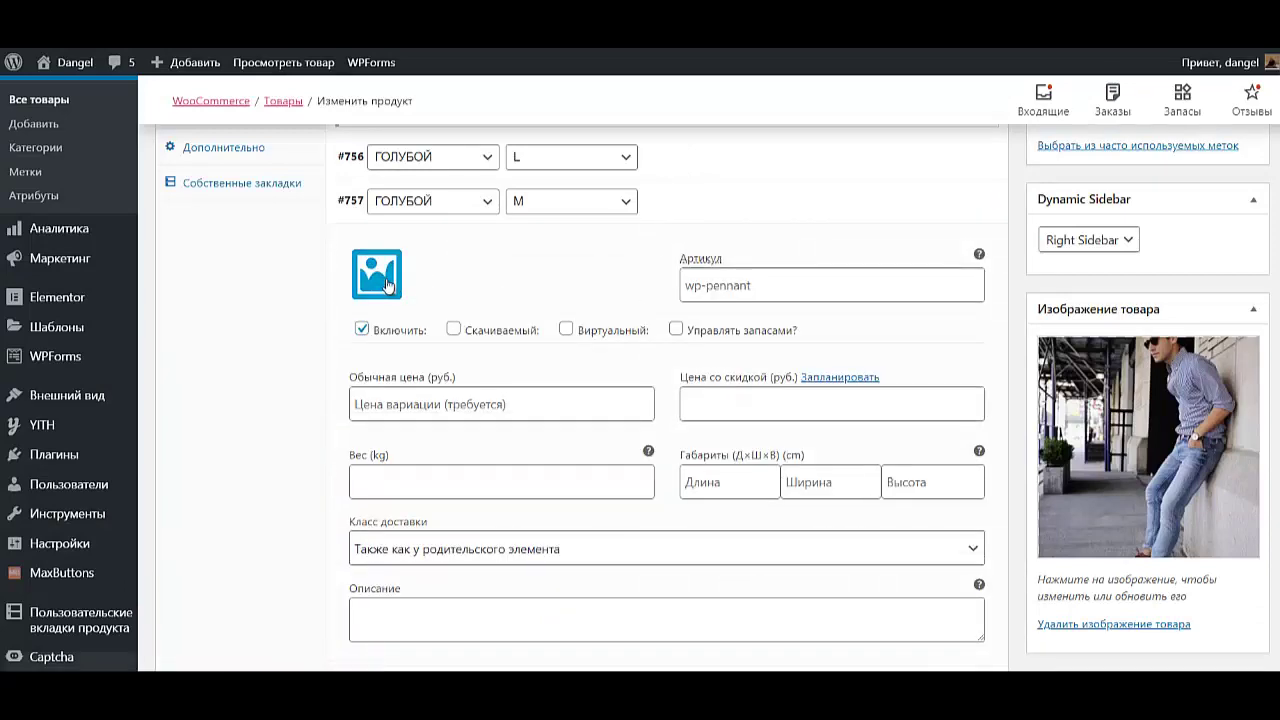
pyautogui.click(372, 272)
pyautogui.click(760, 458)
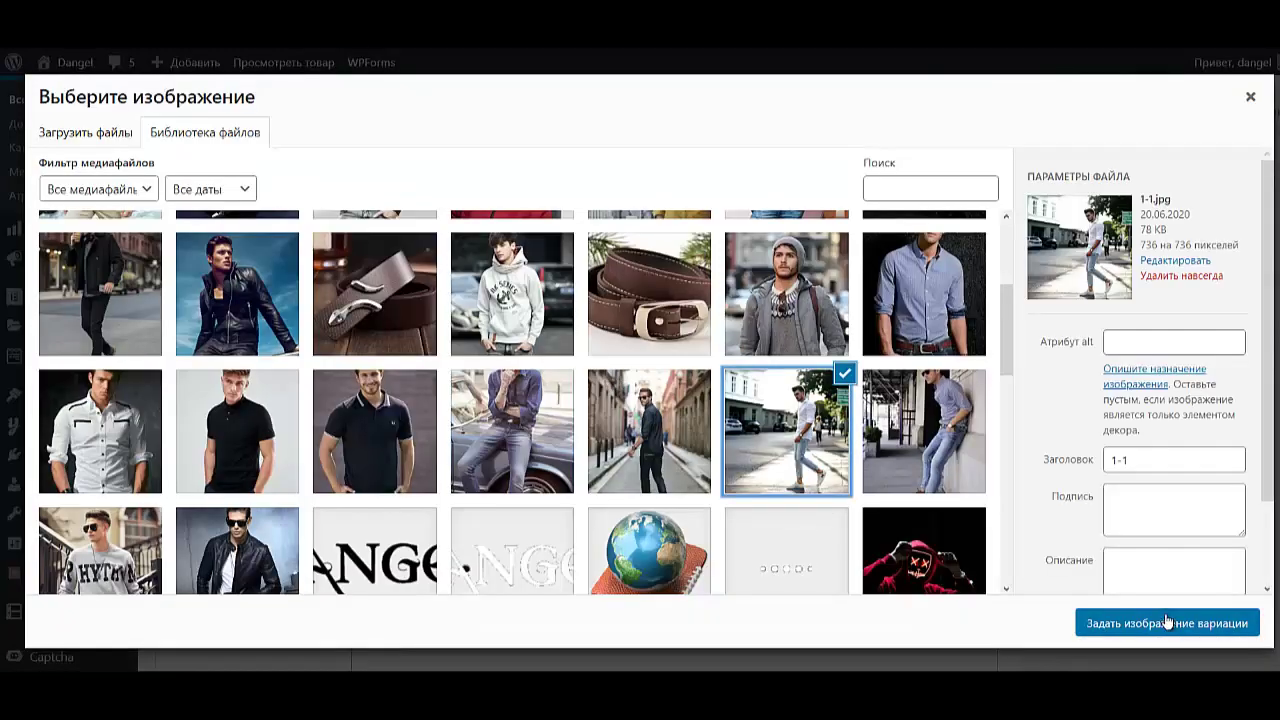
pyautogui.click(1162, 620)
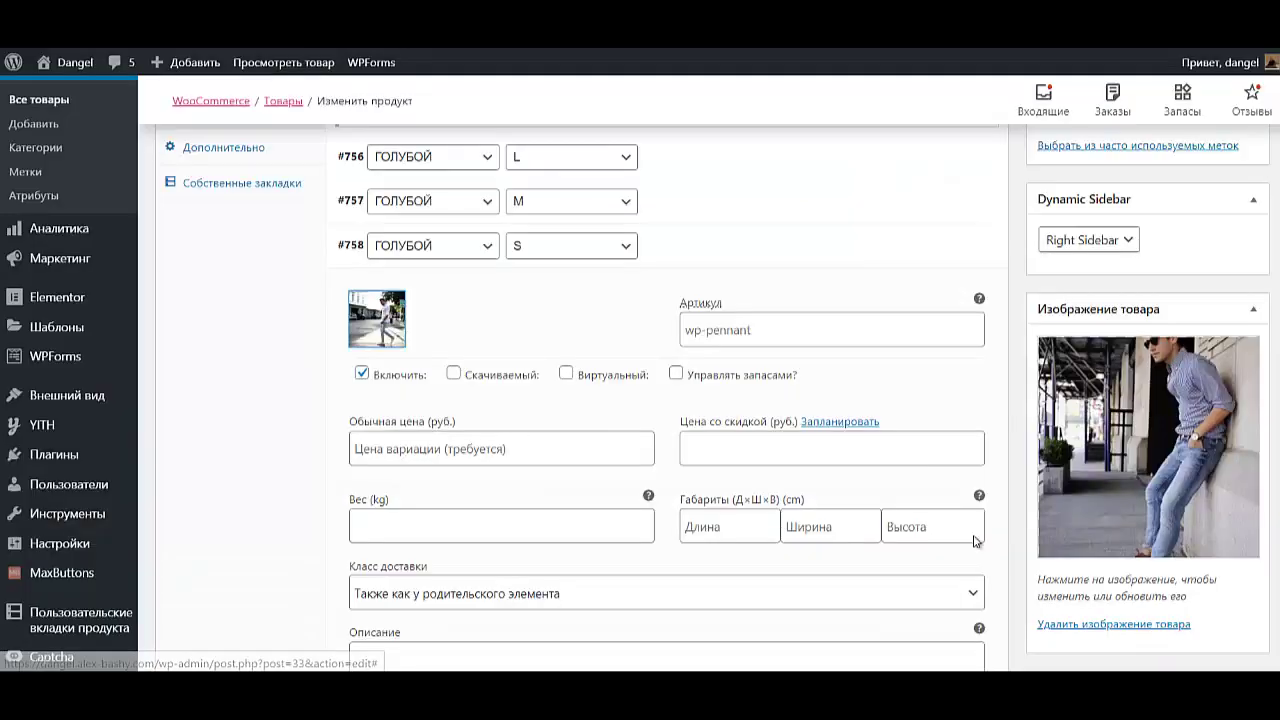
pyautogui.click(724, 254)
# Set the image of the СИНИЙ, size L variation to 1-2.jpg, the man standing in a narrow street.
pyautogui.click(694, 289)
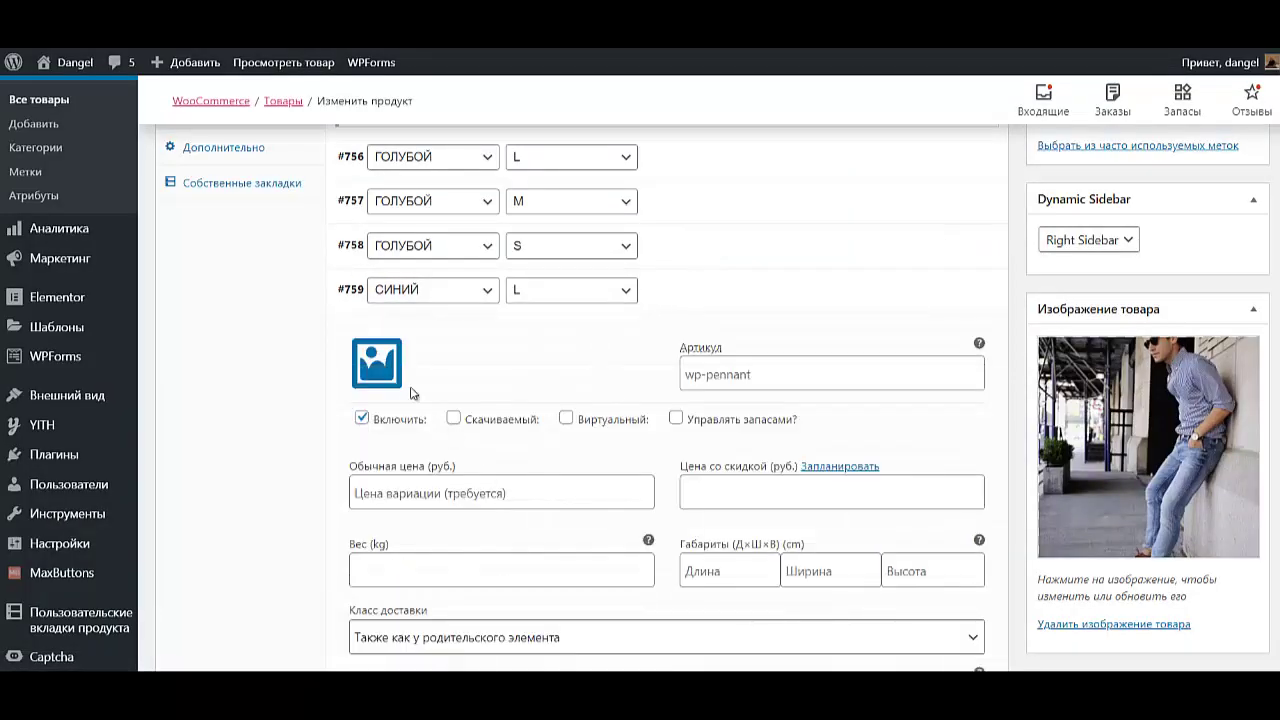
pyautogui.click(396, 384)
pyautogui.click(662, 448)
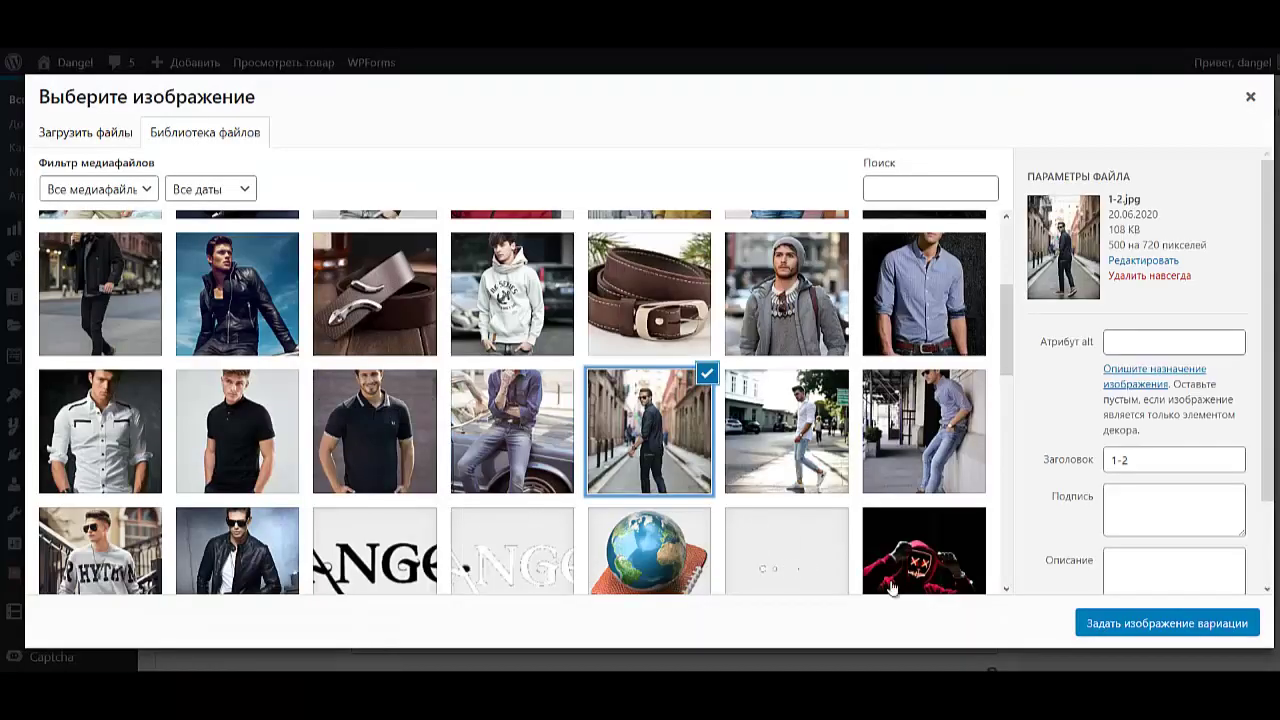
pyautogui.click(1248, 620)
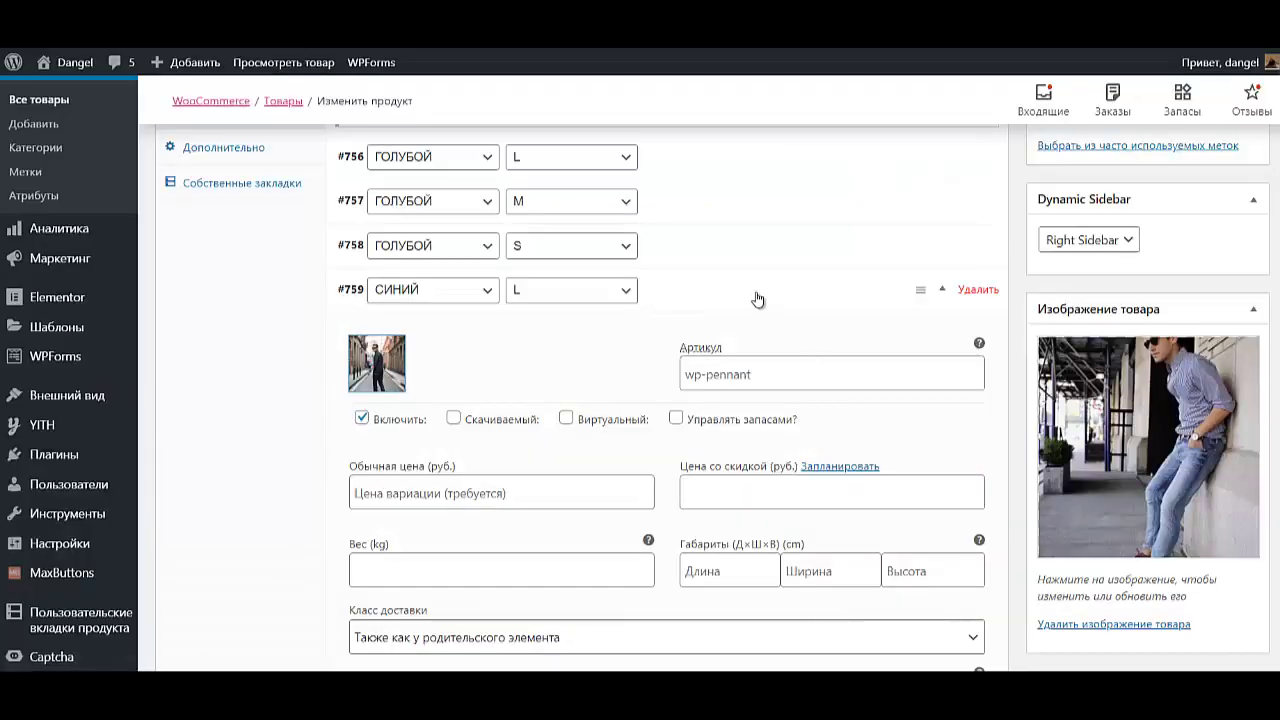
pyautogui.click(684, 260)
pyautogui.click(680, 262)
pyautogui.click(679, 292)
# Set the image of the СИНИЙ, size M variation to 1-2.jpg.
pyautogui.click(682, 336)
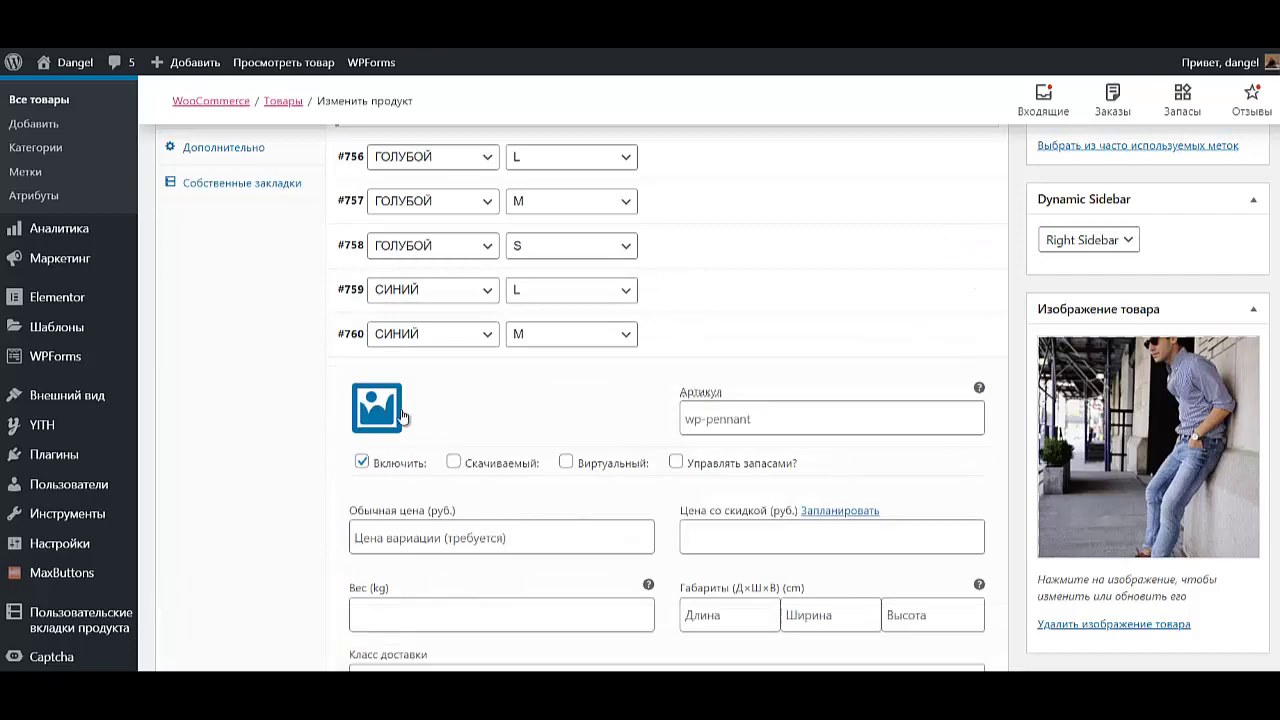
pyautogui.click(384, 410)
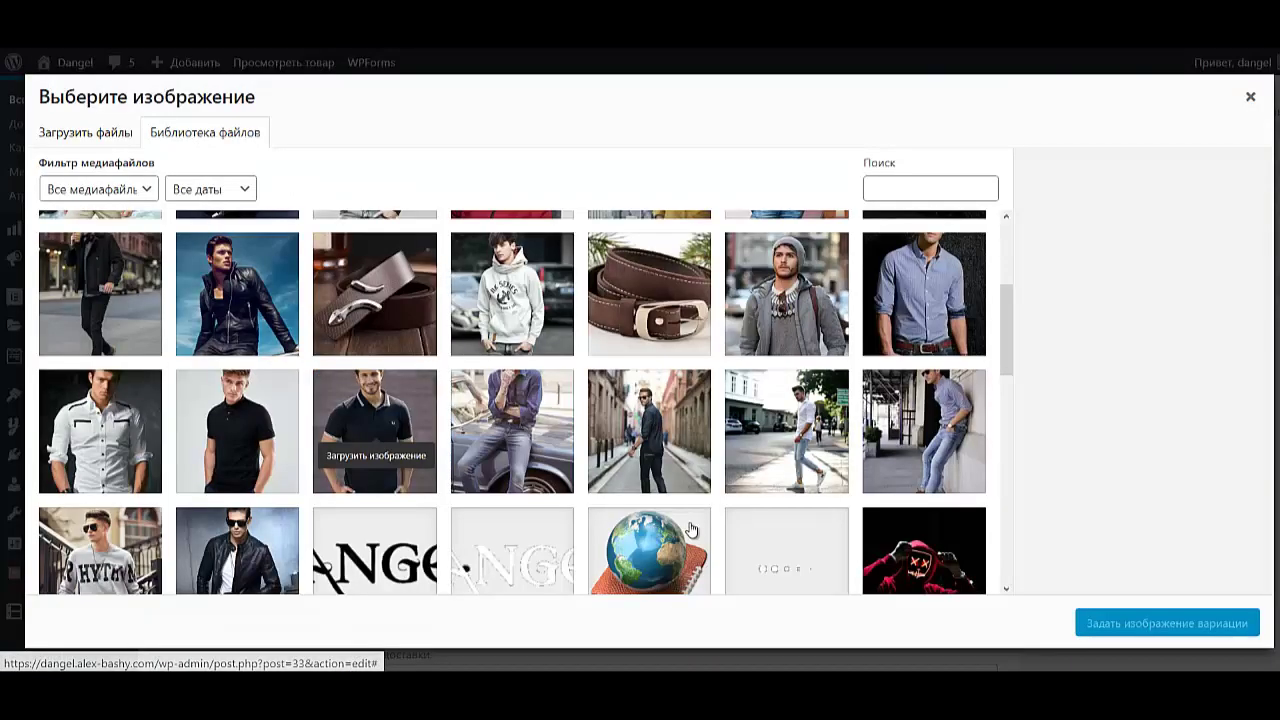
pyautogui.click(629, 433)
pyautogui.click(1167, 623)
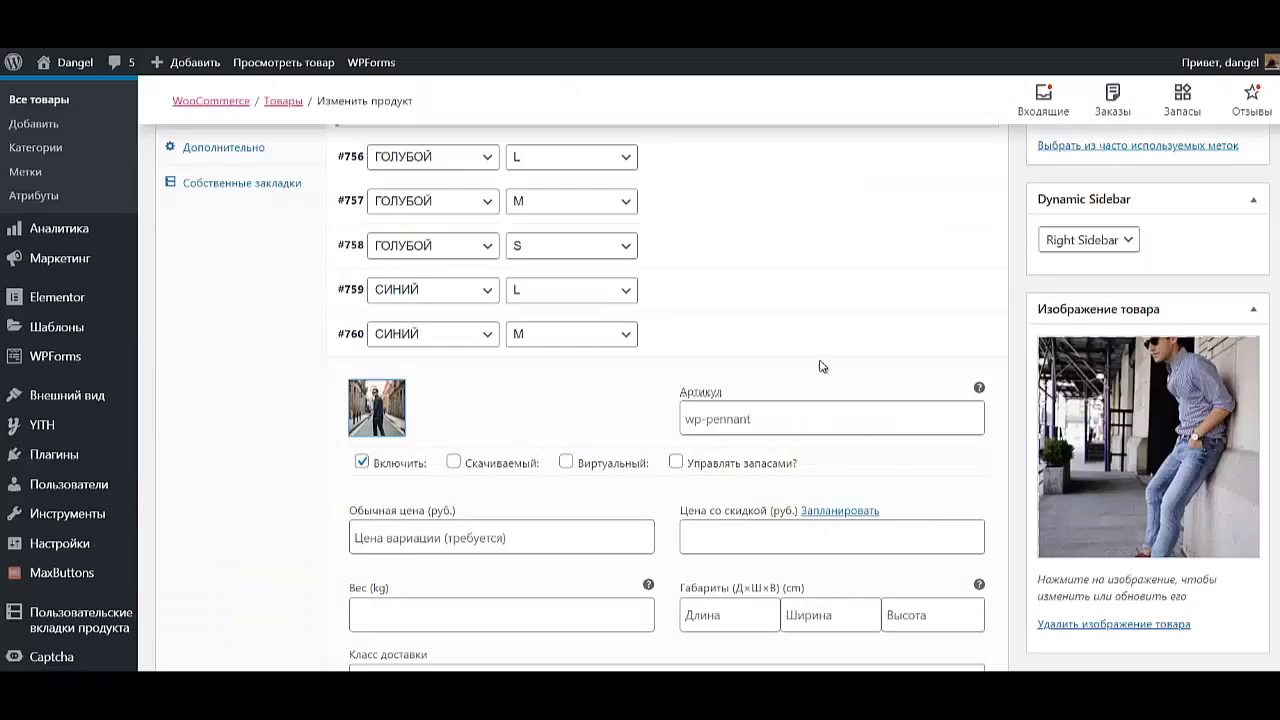
pyautogui.click(757, 343)
# Set the image of the СИНИЙ, size S variation to 1-2.jpg.
pyautogui.click(689, 380)
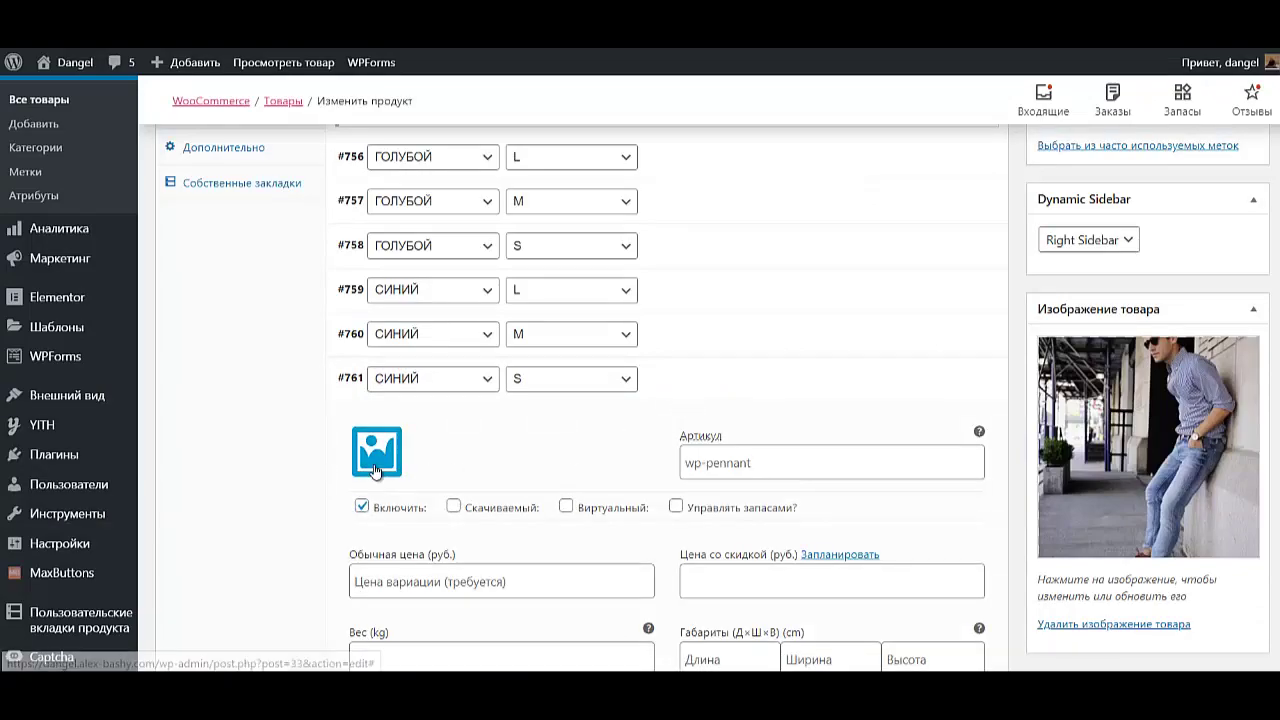
pyautogui.click(377, 470)
pyautogui.click(646, 452)
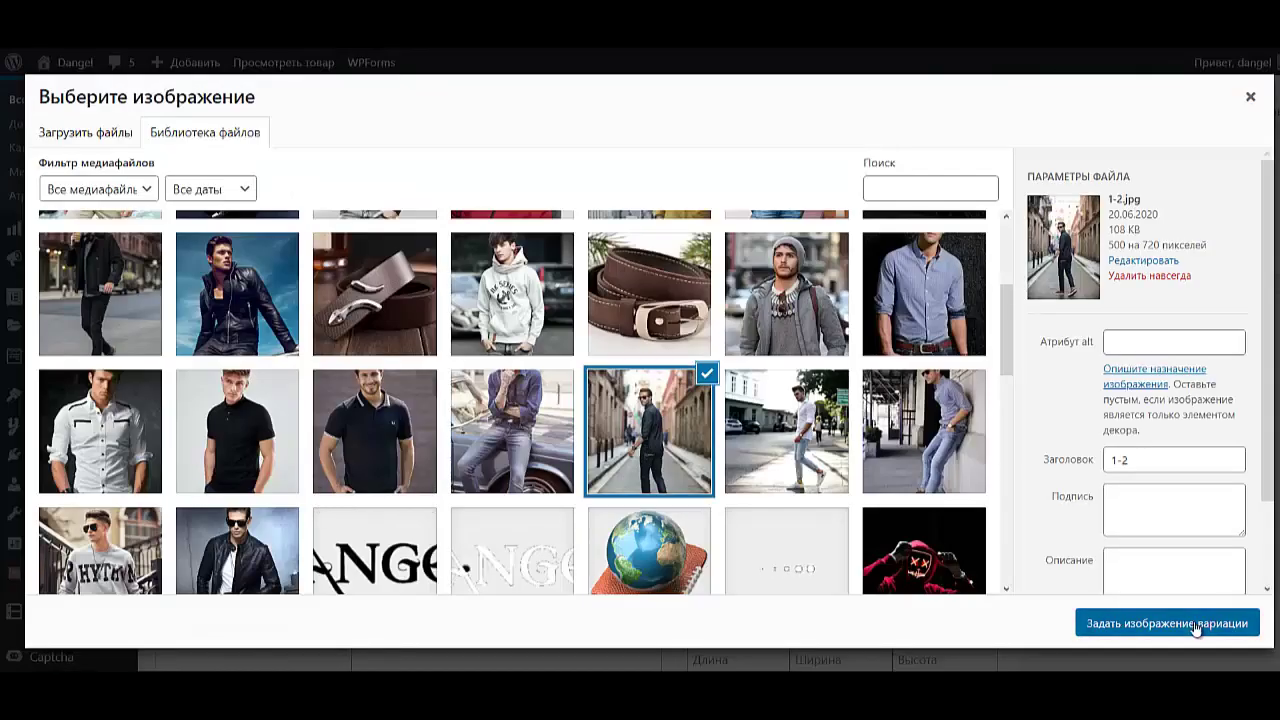
pyautogui.click(1167, 623)
pyautogui.click(711, 398)
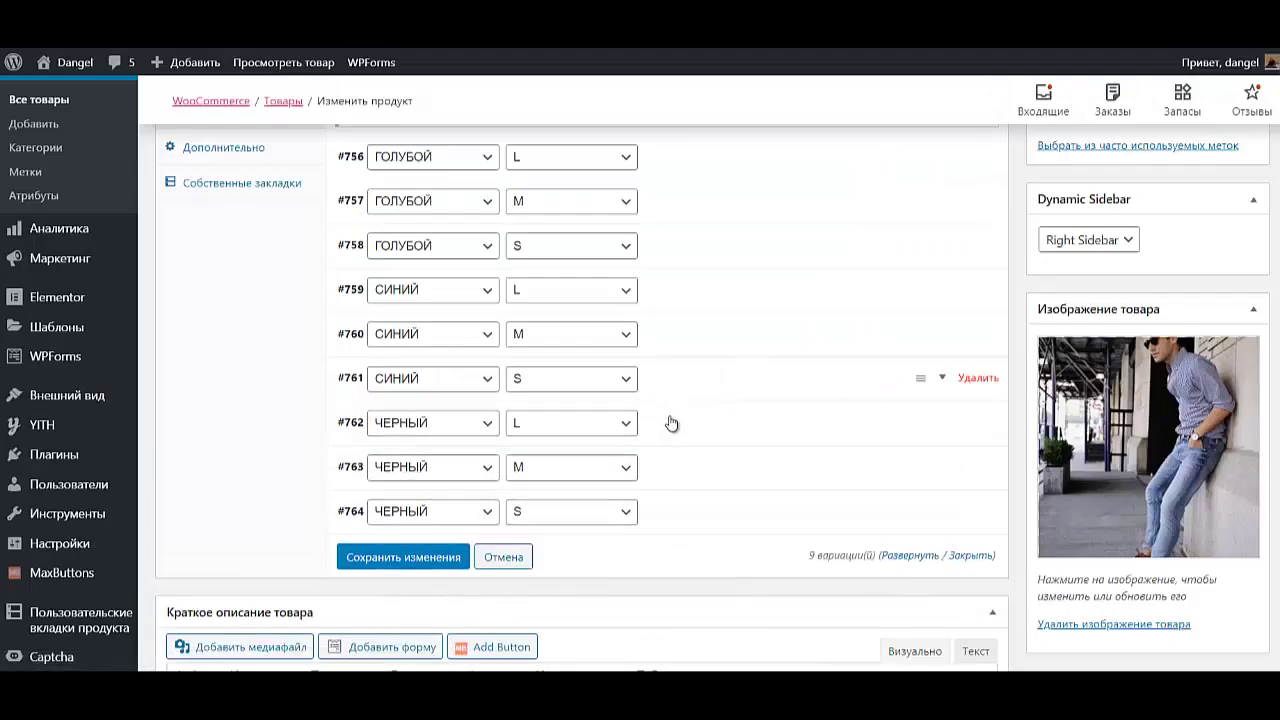
# Set the image of the ЧЕРНЫЙ, size L variation to the street photo of the man dressed all in black.
pyautogui.click(672, 428)
pyautogui.click(376, 494)
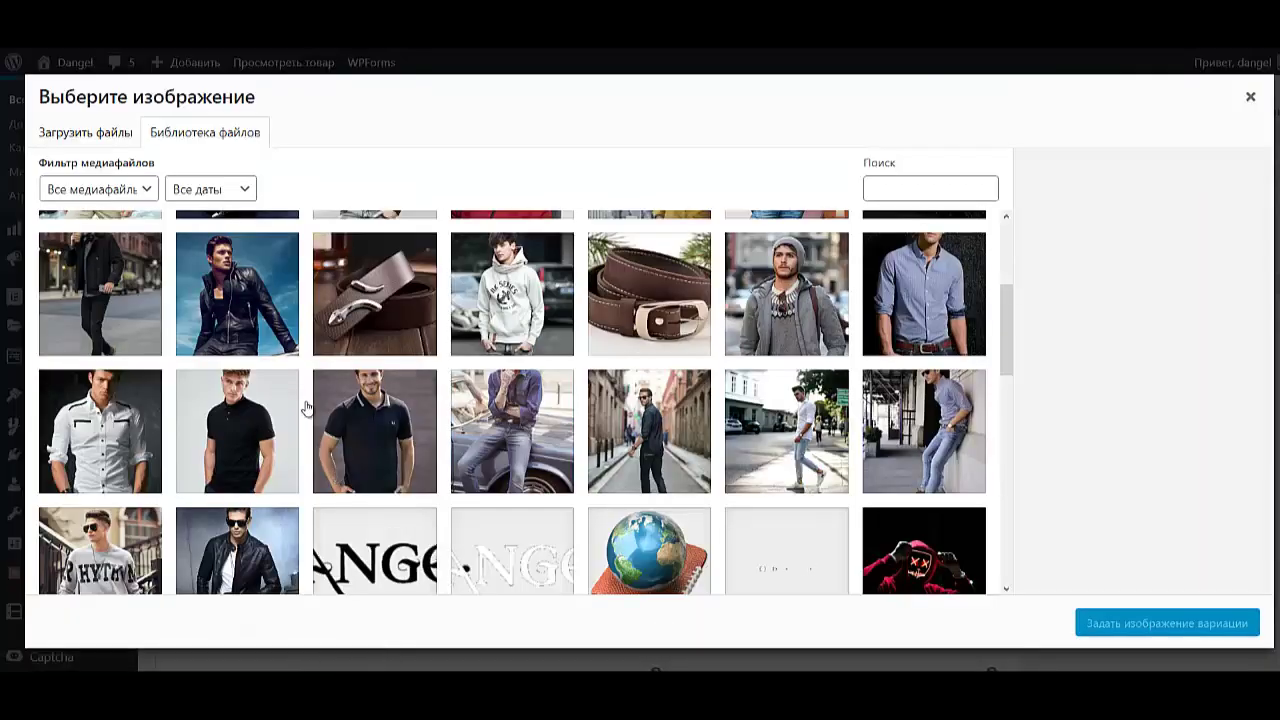
pyautogui.click(123, 285)
pyautogui.click(1104, 624)
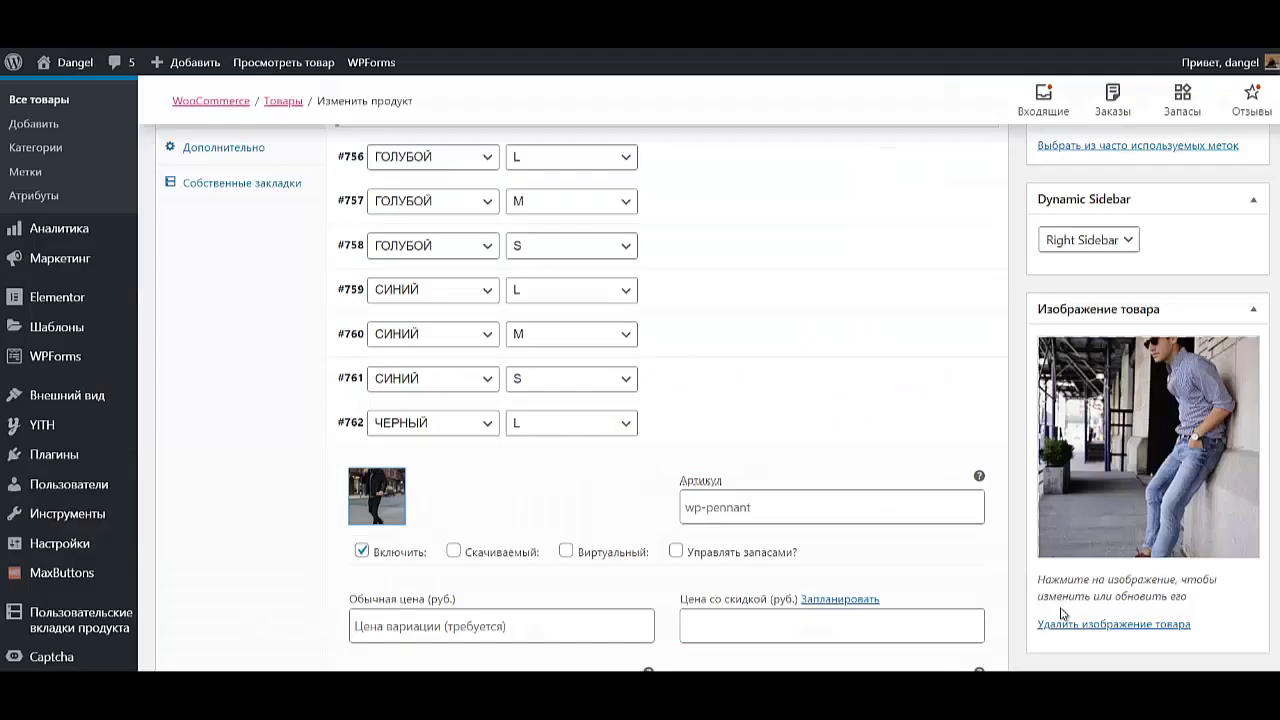
pyautogui.click(657, 423)
pyautogui.click(658, 422)
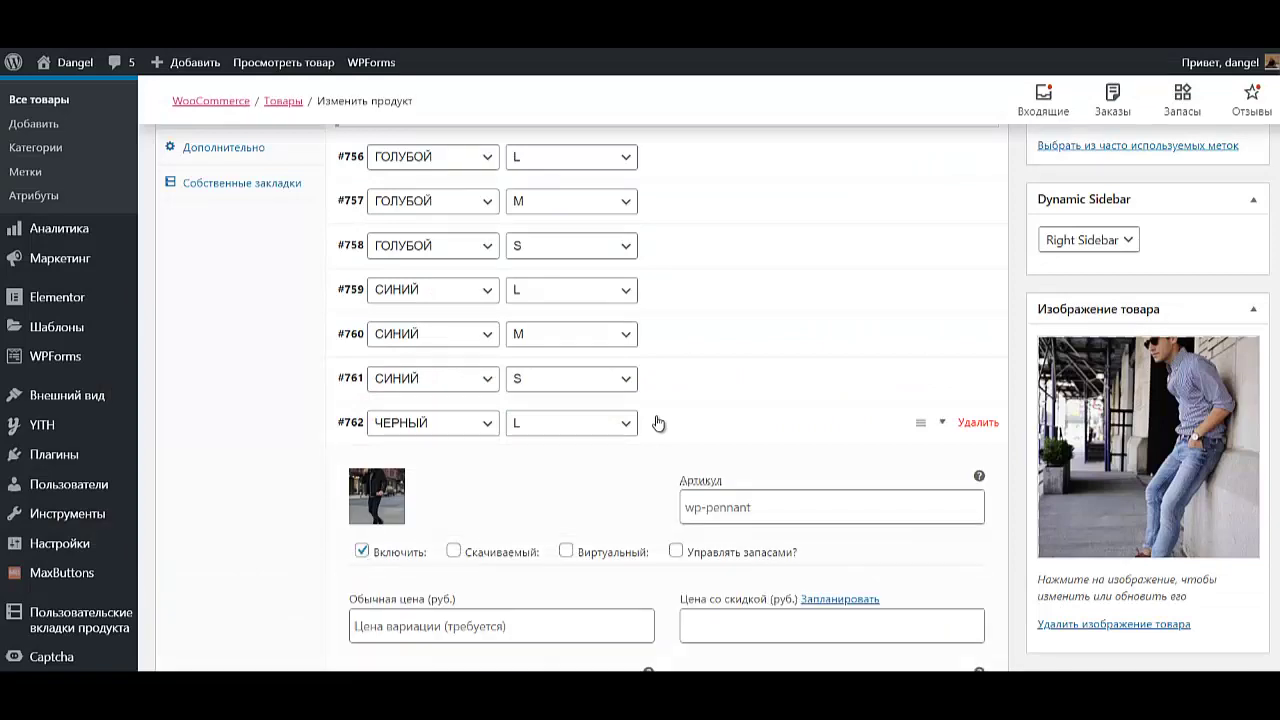
pyautogui.click(658, 423)
# Set the image of the ЧЕРНЫЙ, size M variation to the street photo of the man dressed all in black.
pyautogui.click(640, 466)
pyautogui.click(385, 545)
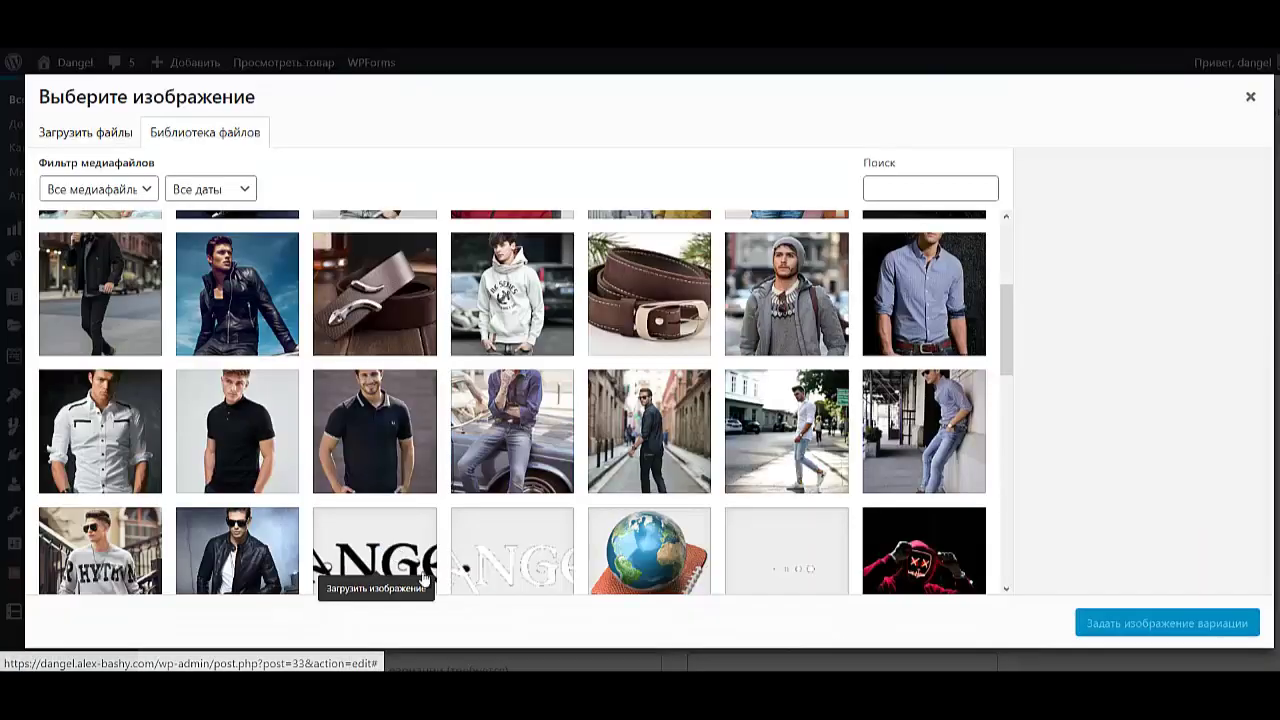
pyautogui.click(88, 302)
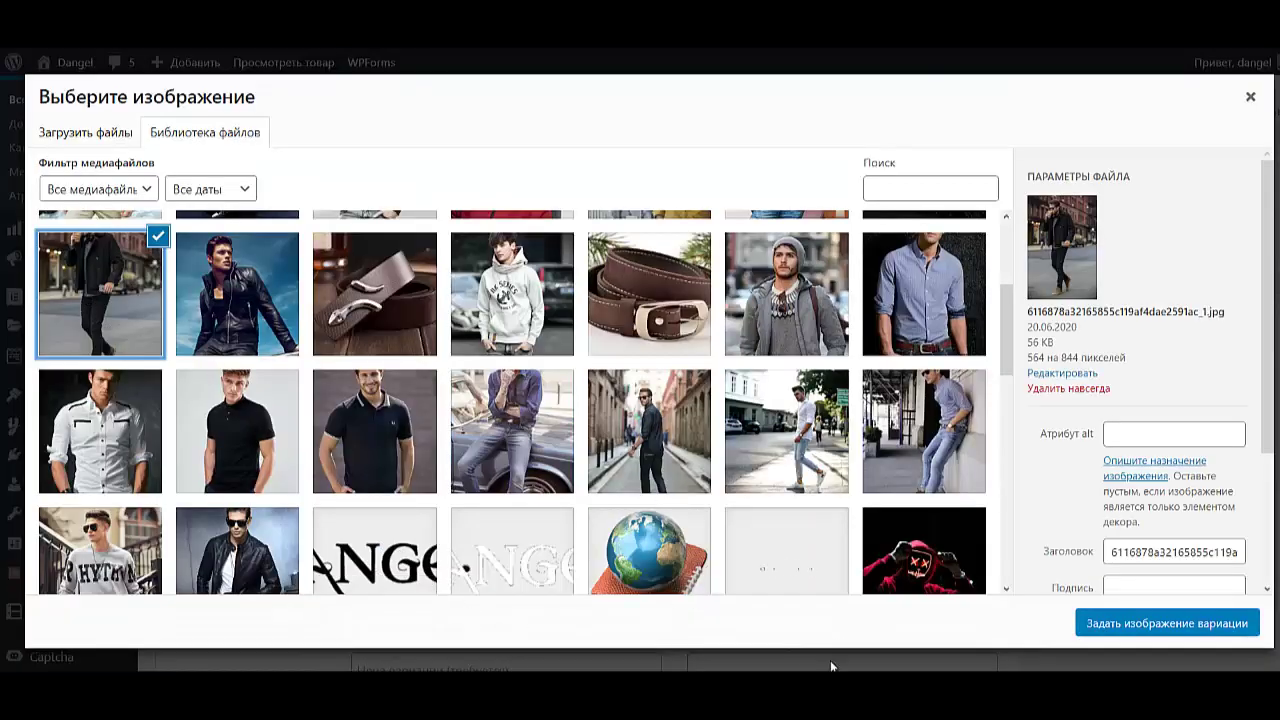
pyautogui.click(1090, 622)
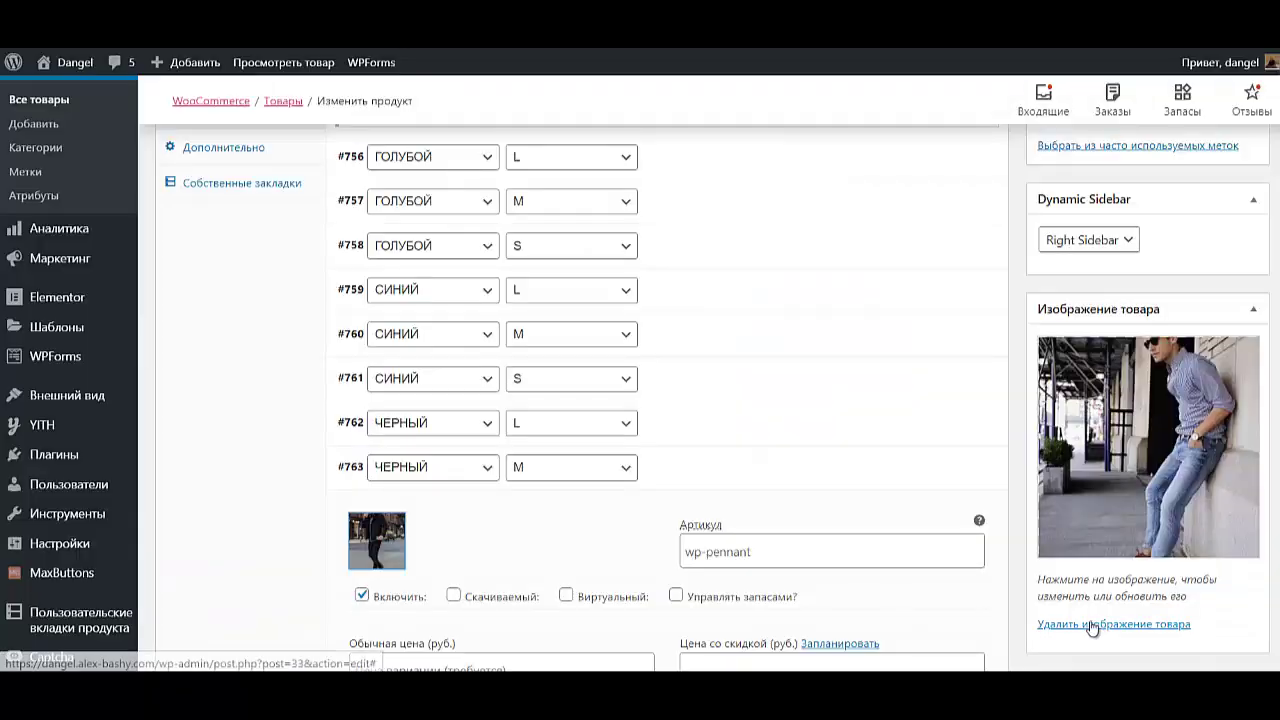
pyautogui.click(657, 484)
# Set the image of the ЧЕРНЫЙ, size S variation to the street photo of the man dressed all in black.
pyautogui.click(671, 512)
pyautogui.click(372, 590)
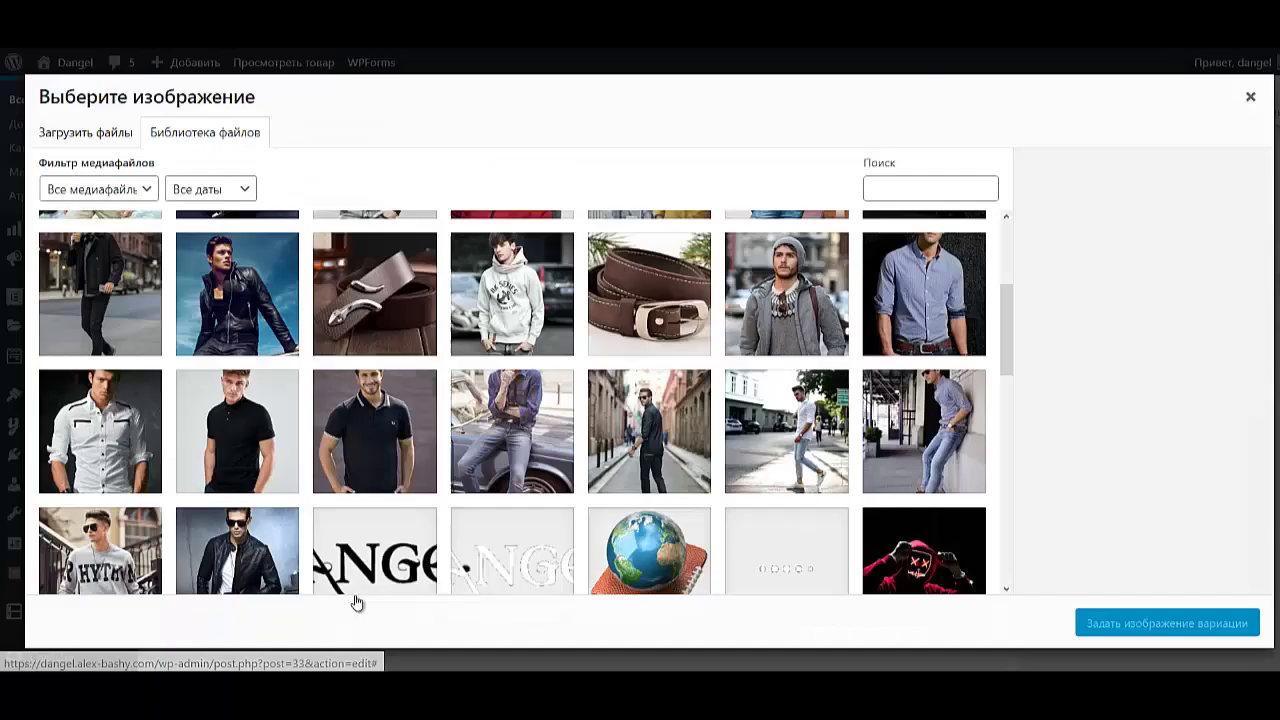
pyautogui.click(110, 322)
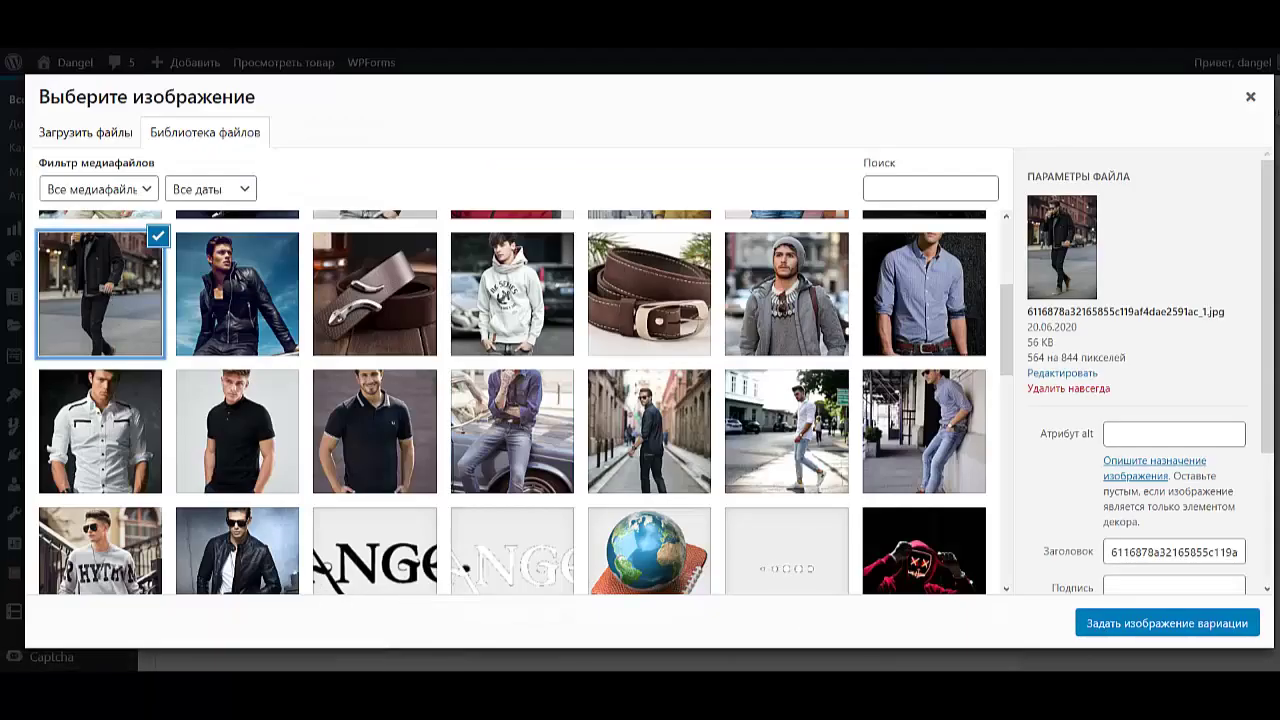
pyautogui.click(1203, 620)
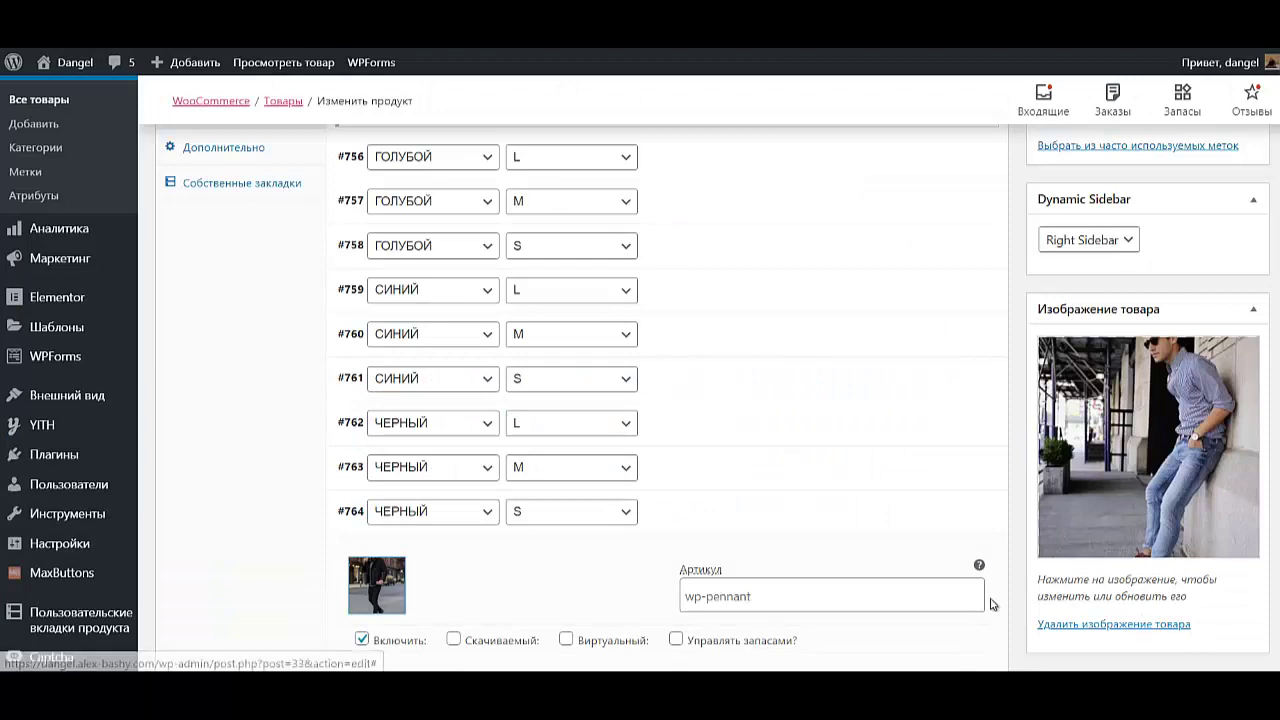
pyautogui.click(666, 524)
# Set the ГОЛУБОЙ, size L variation's regular price to 4800 руб. and its sale price to 3500 руб.
pyautogui.click(694, 159)
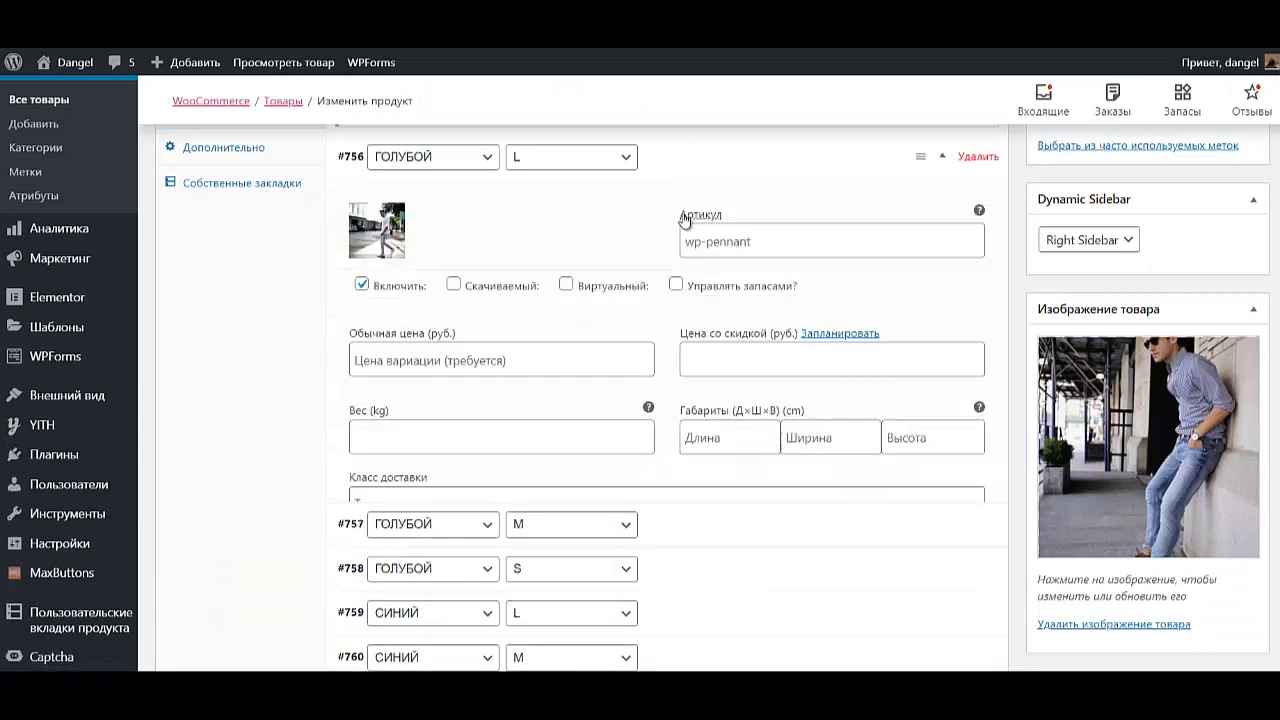
pyautogui.click(500, 361)
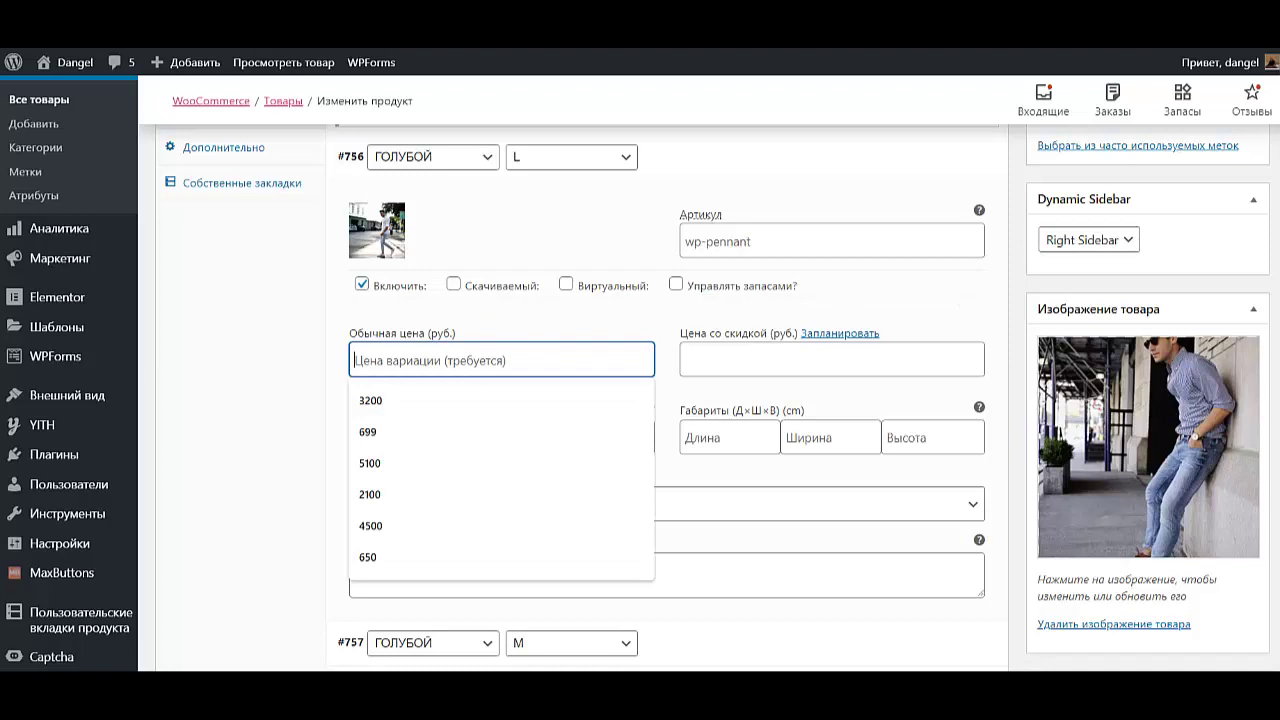
pyautogui.write('4800')
pyautogui.press('Tab')
pyautogui.press('Tab')
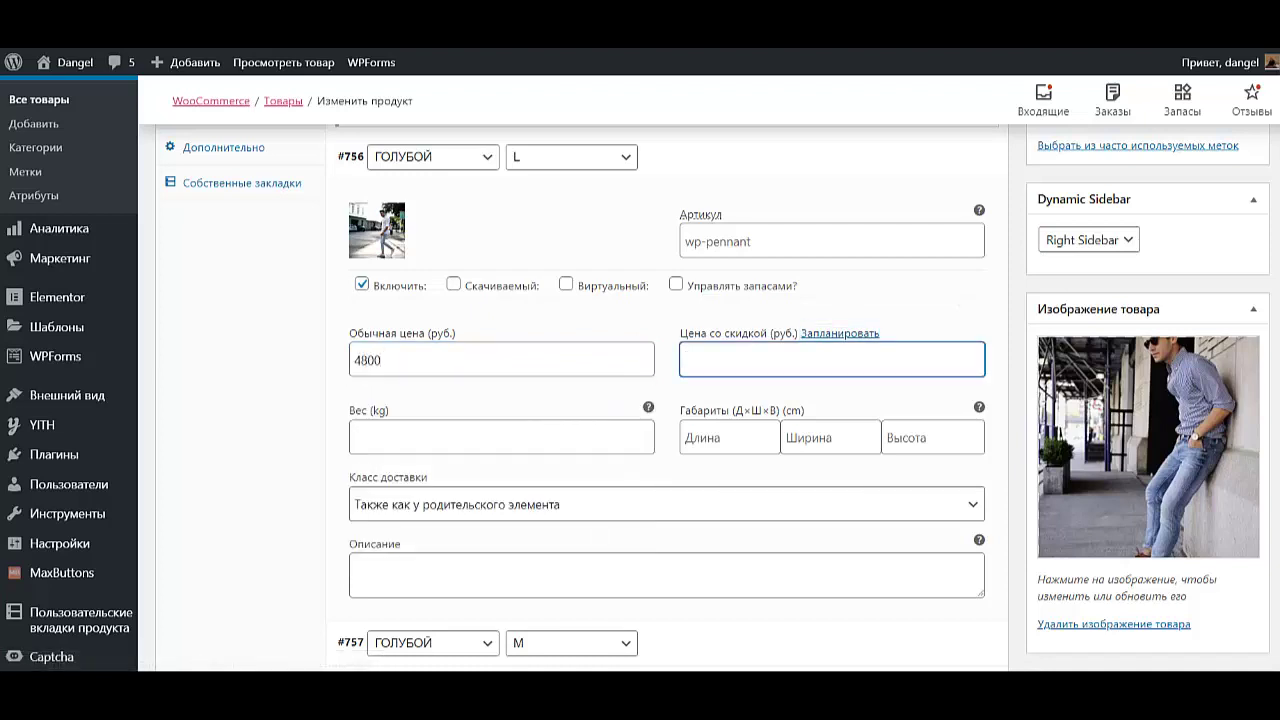
pyautogui.write('3500')
pyautogui.doubleClick(506, 364)
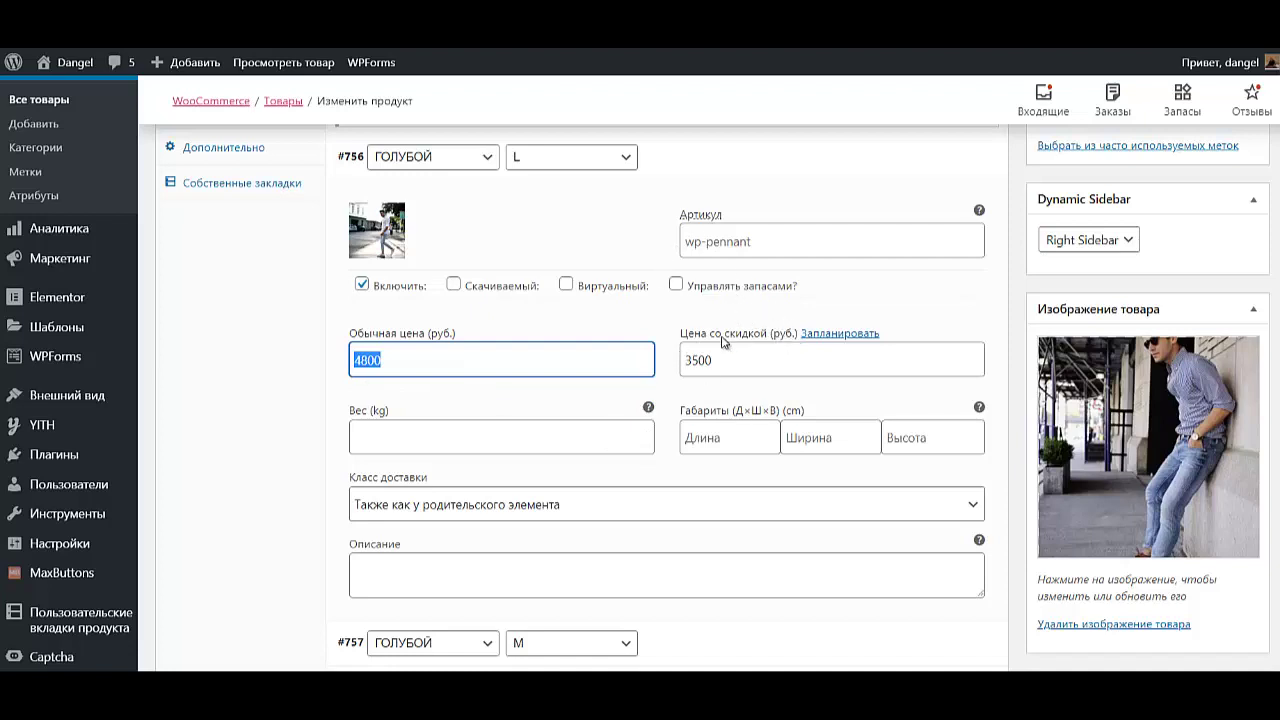
# Enable stock management for the ГОЛУБОЙ, size L variation with a quantity of 300 and backorders set to «Разрешить, но уведомить клиента».
pyautogui.click(676, 286)
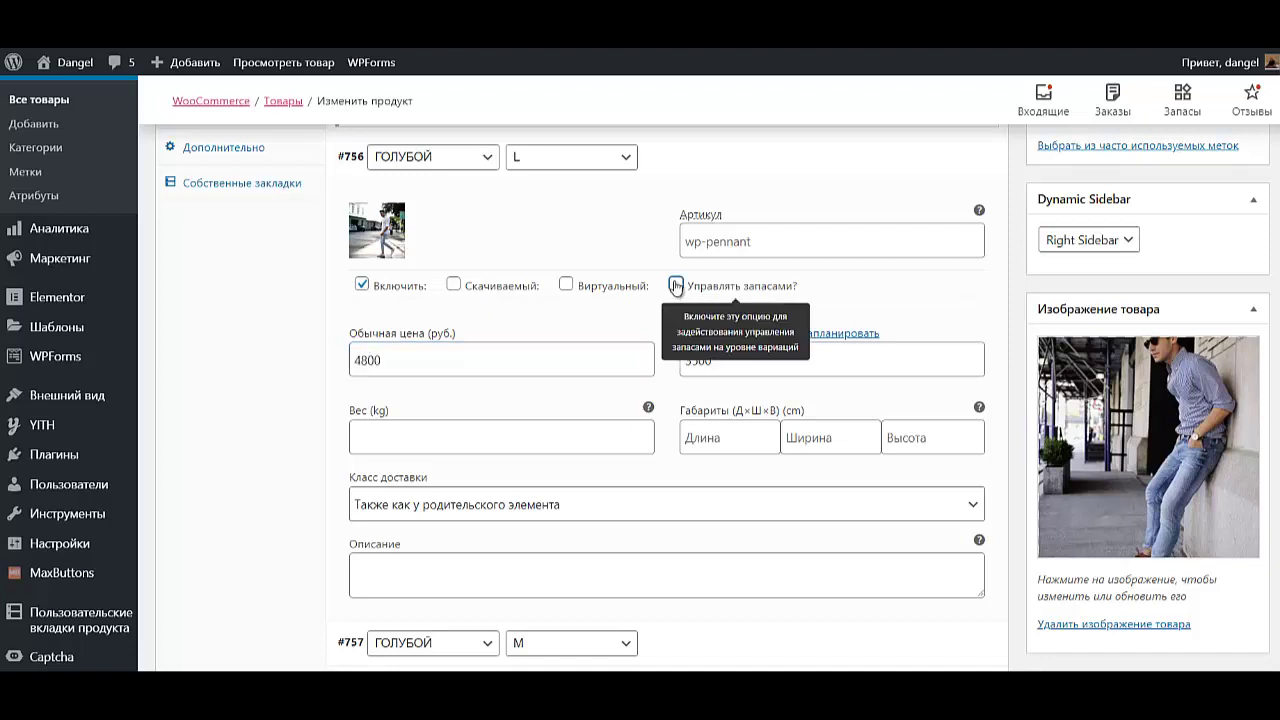
pyautogui.press('Tab')
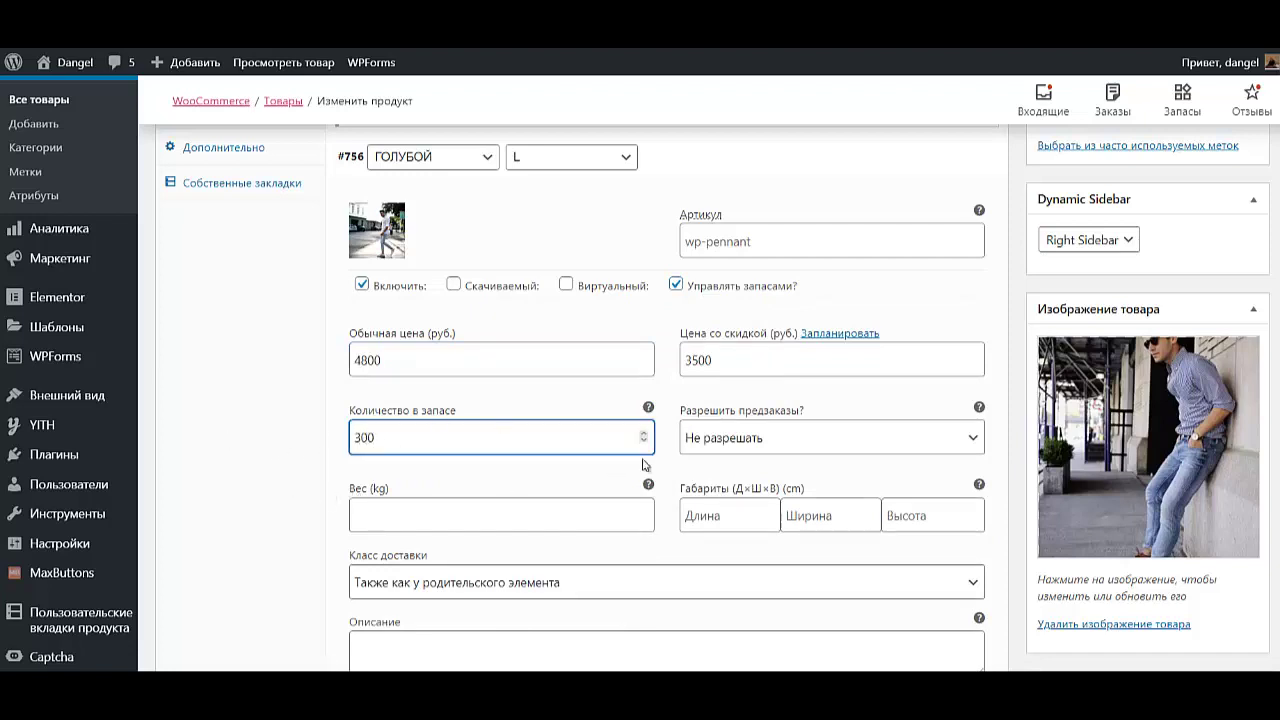
pyautogui.write('300')
pyautogui.click(738, 444)
pyautogui.click(744, 474)
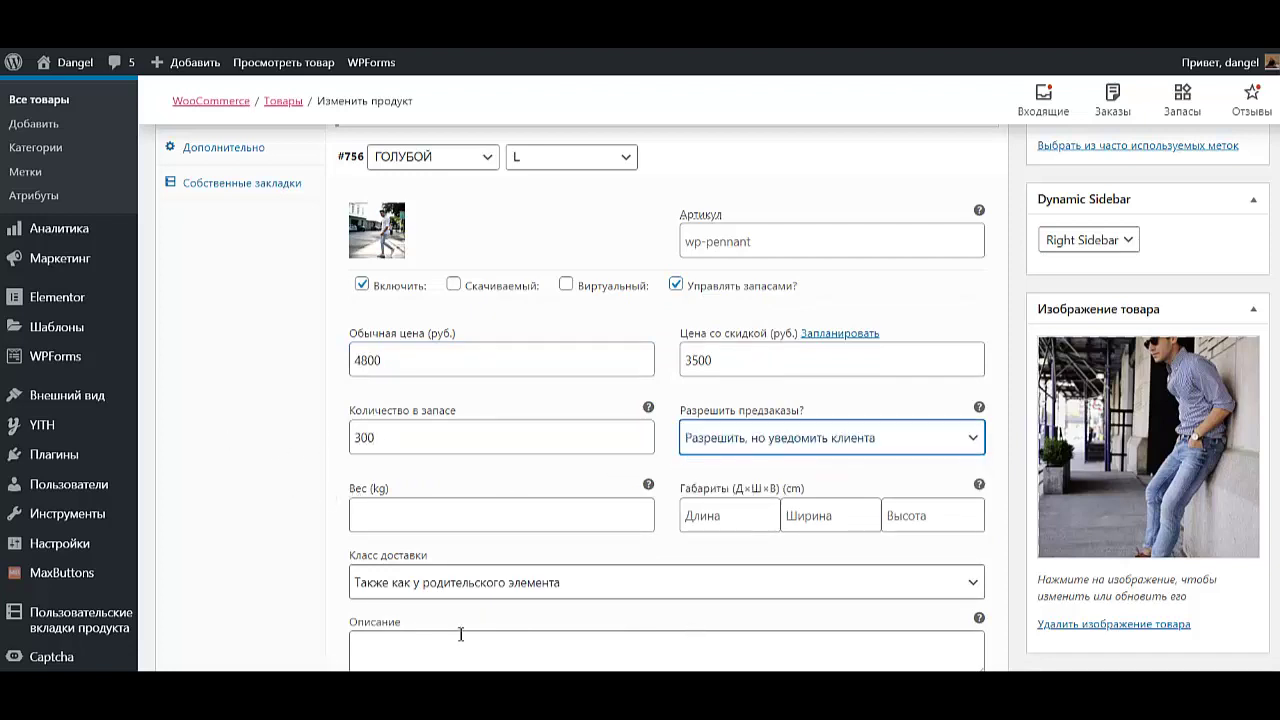
pyautogui.scroll(-2, 600, 570)
pyautogui.scroll(2, 643, 551)
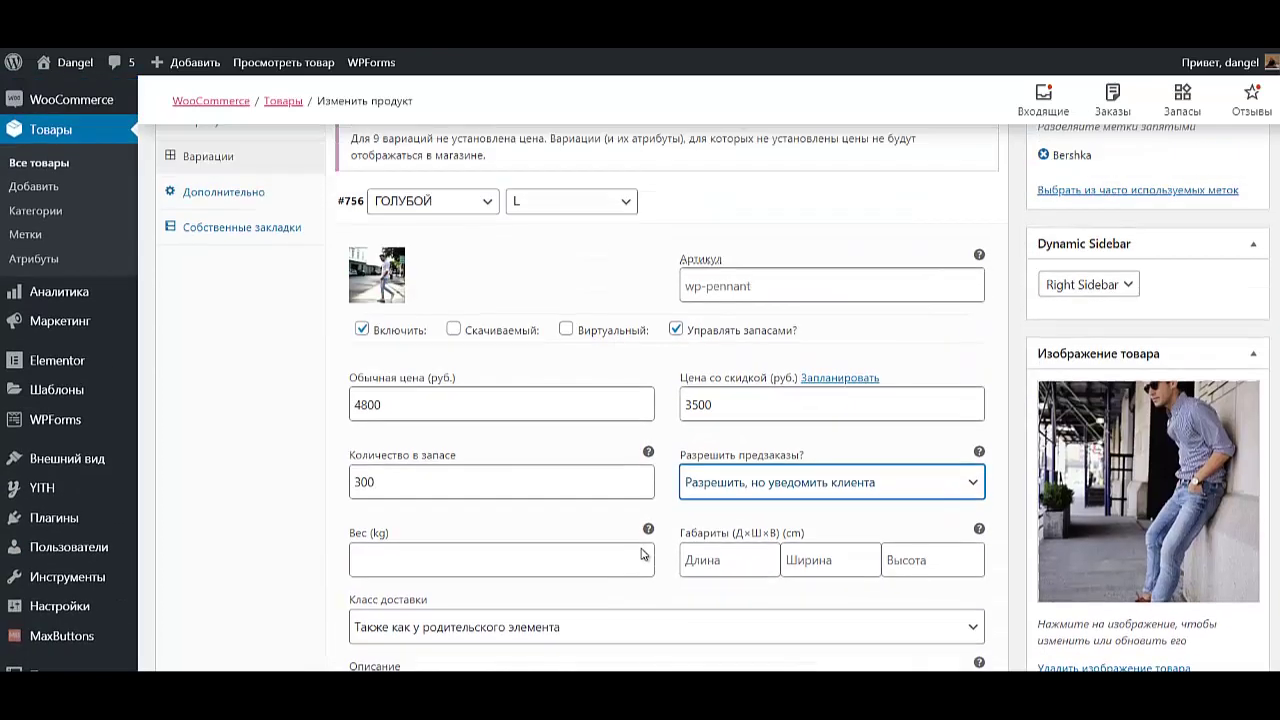
pyautogui.scroll(1, 643, 555)
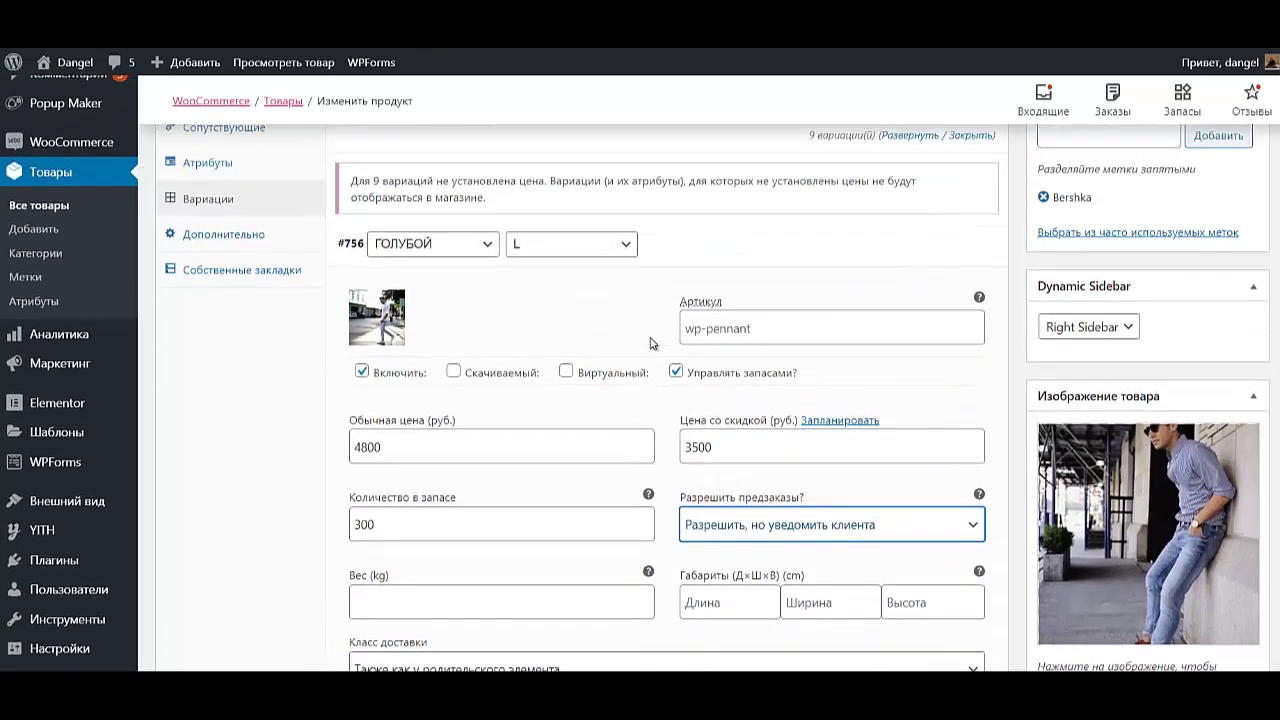
pyautogui.click(722, 252)
# Set the ГОЛУБОЙ, size M variation's regular price to 4800 руб. and its sale price to 3500 руб.
pyautogui.click(676, 297)
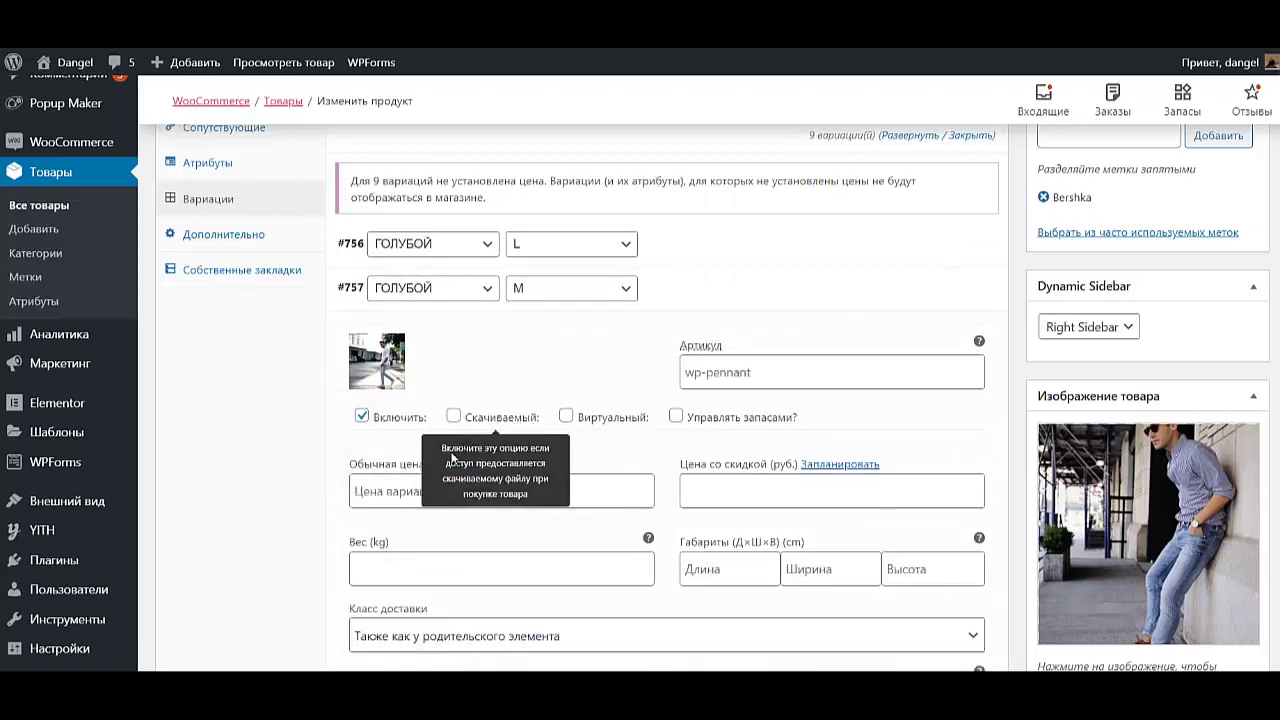
pyautogui.click(449, 491)
pyautogui.write('4800')
pyautogui.press('Tab')
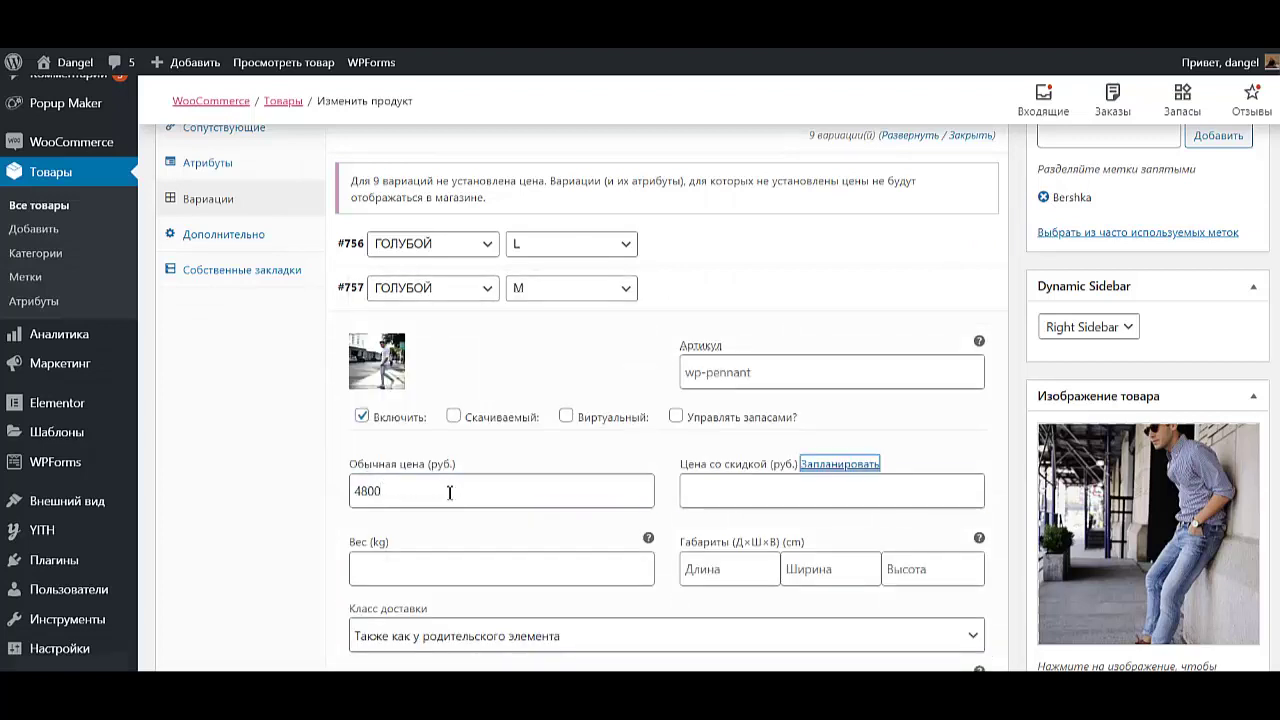
pyautogui.press('Tab')
pyautogui.write('35')
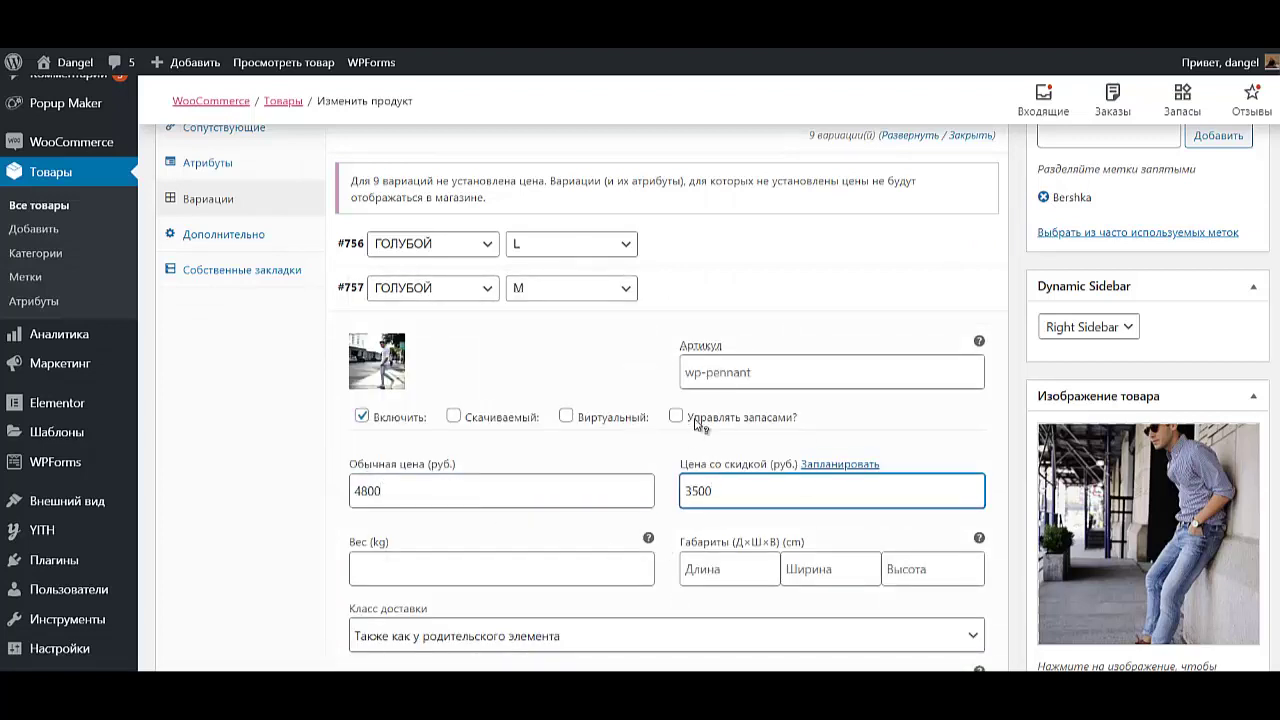
# Enable stock management for the ГОЛУБОЙ, size M variation with a quantity of 250 and backorders set to «Разрешить, но уведомить клиента».
pyautogui.click(676, 416)
pyautogui.scroll(-3, 697, 424)
pyautogui.doubleClick(425, 392)
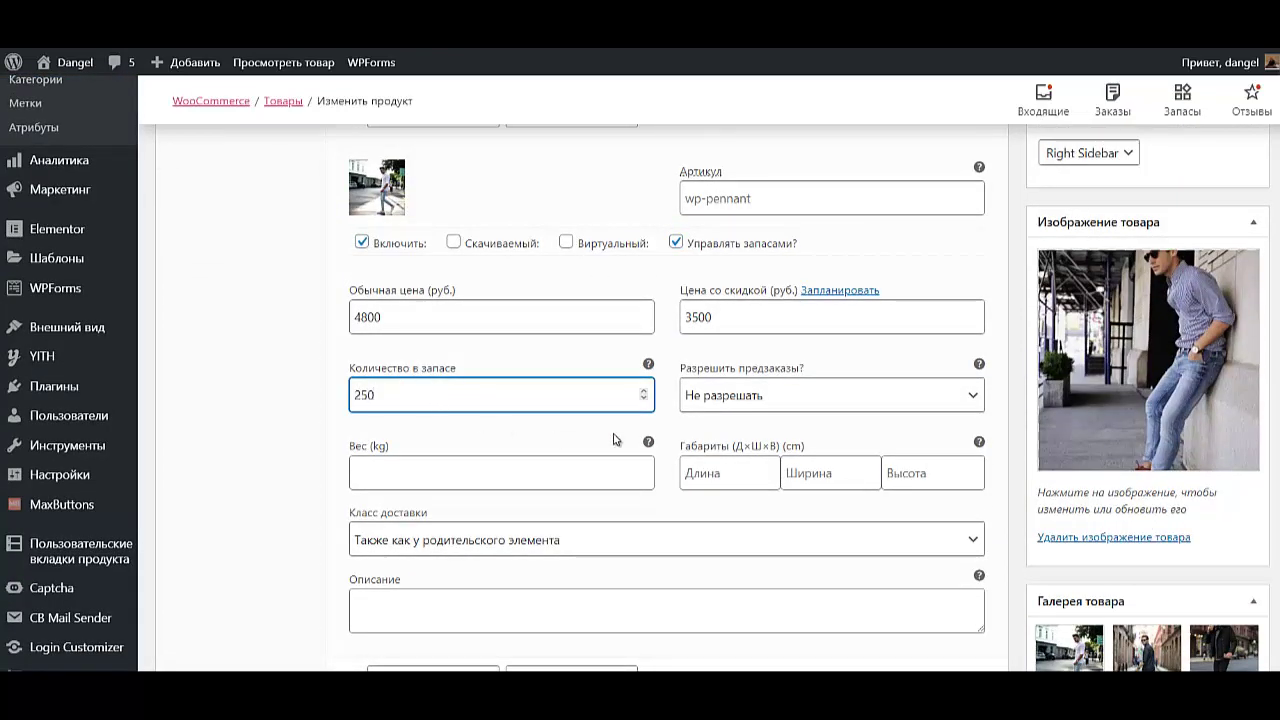
pyautogui.click(800, 396)
pyautogui.click(772, 438)
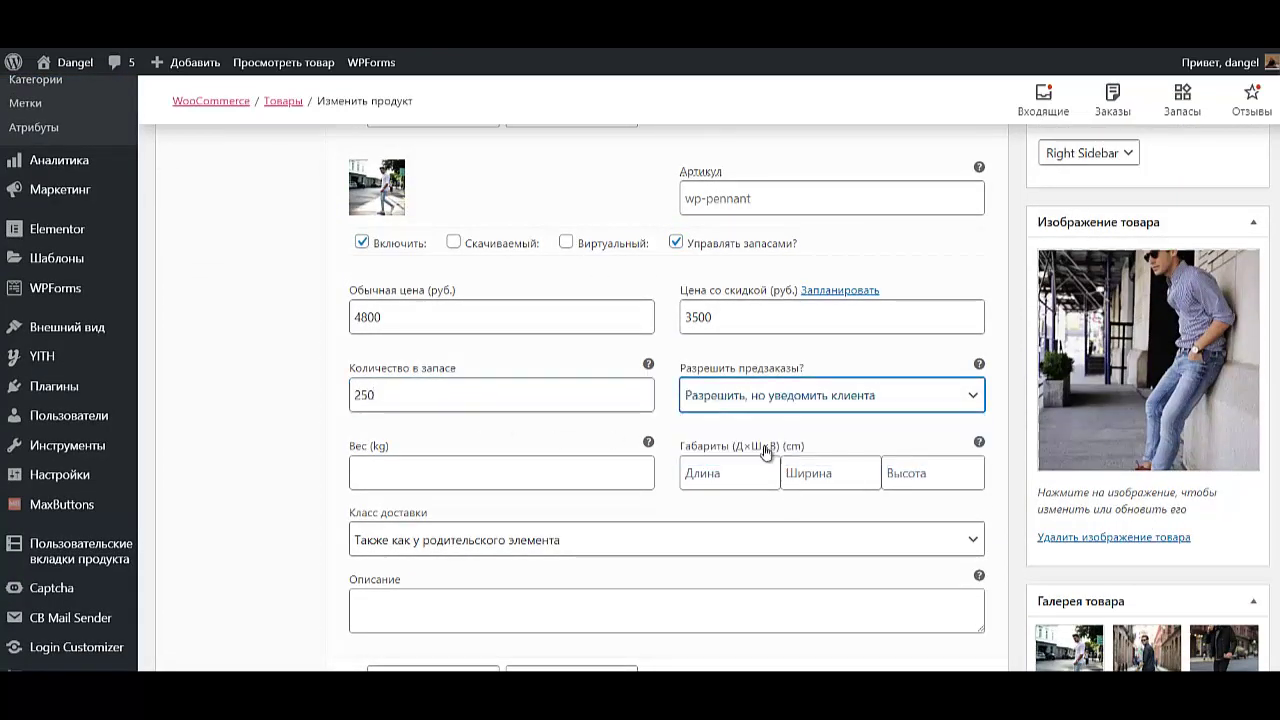
# Set the ГОЛУБОЙ, size S variation's regular price to 4800 руб. and its sale price to 3500 руб.
pyautogui.scroll(3, 766, 452)
pyautogui.click(676, 378)
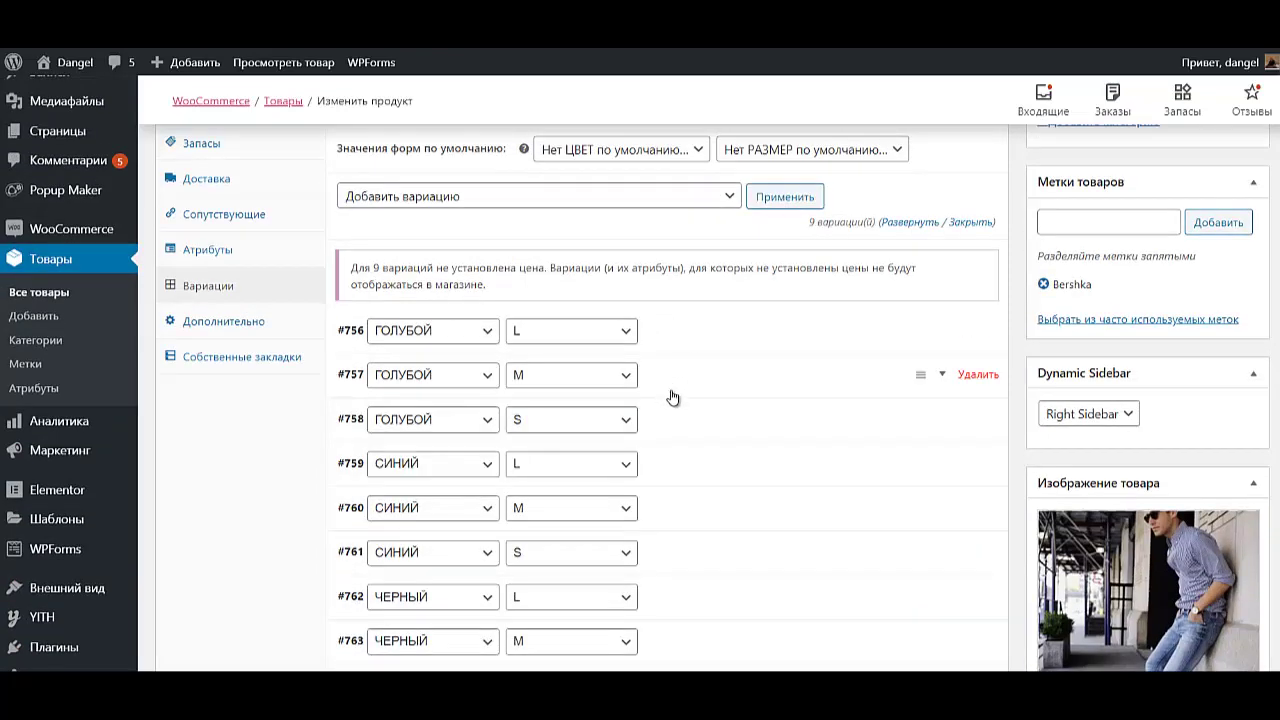
pyautogui.click(680, 420)
pyautogui.click(464, 612)
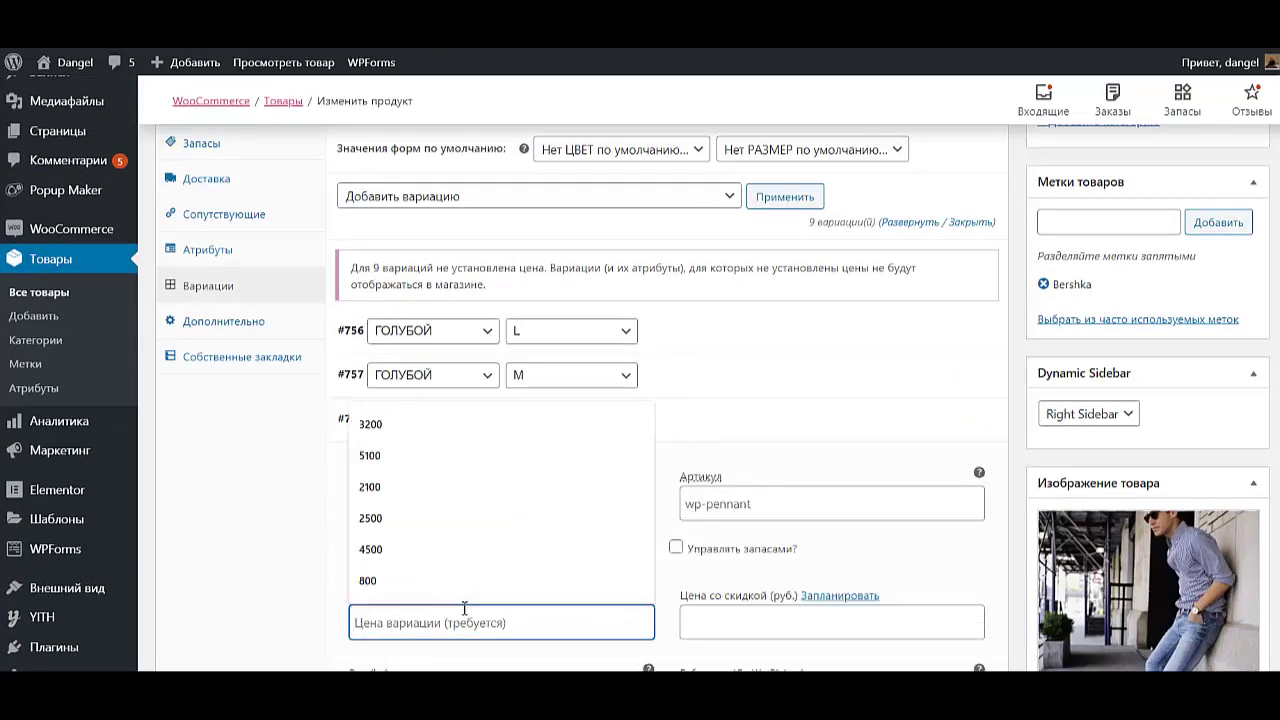
pyautogui.write('4800')
pyautogui.press('Tab')
pyautogui.press('Tab')
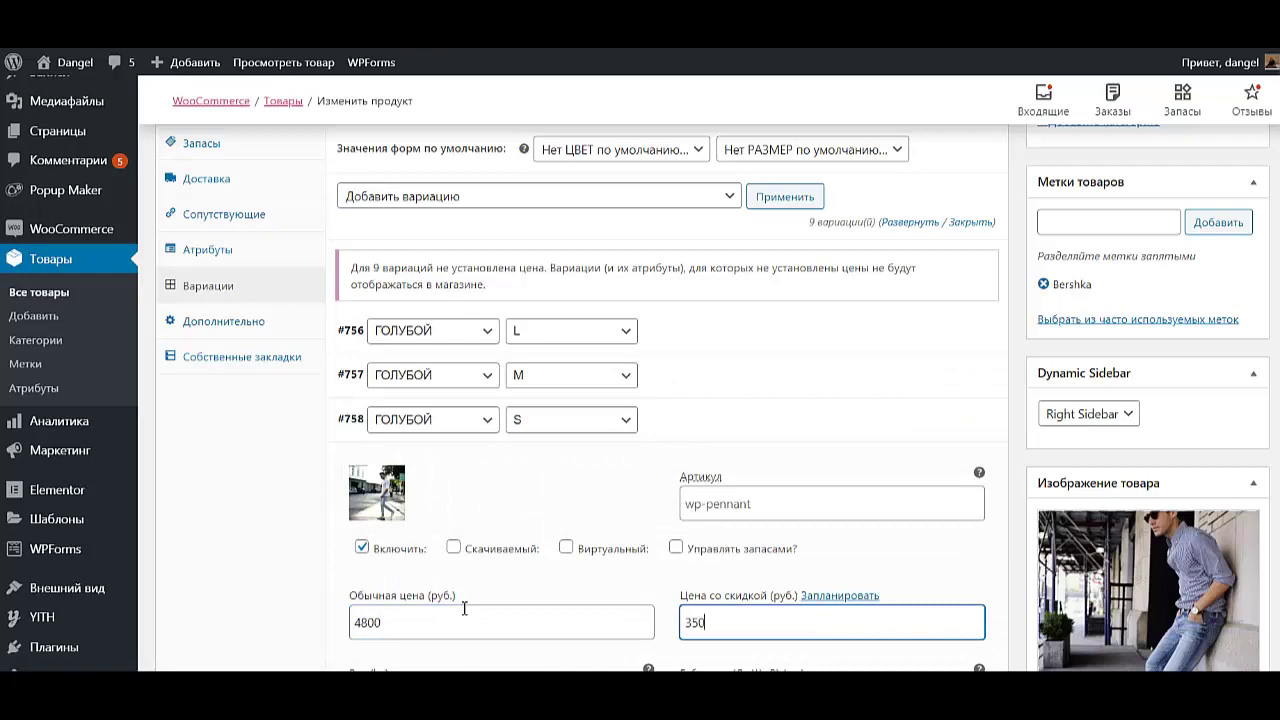
# Enable stock management for the ГОЛУБОЙ, size S variation with a quantity of 150 and backorders set to «Разрешить, но уведомить клиента».
pyautogui.scroll(-3, 497, 629)
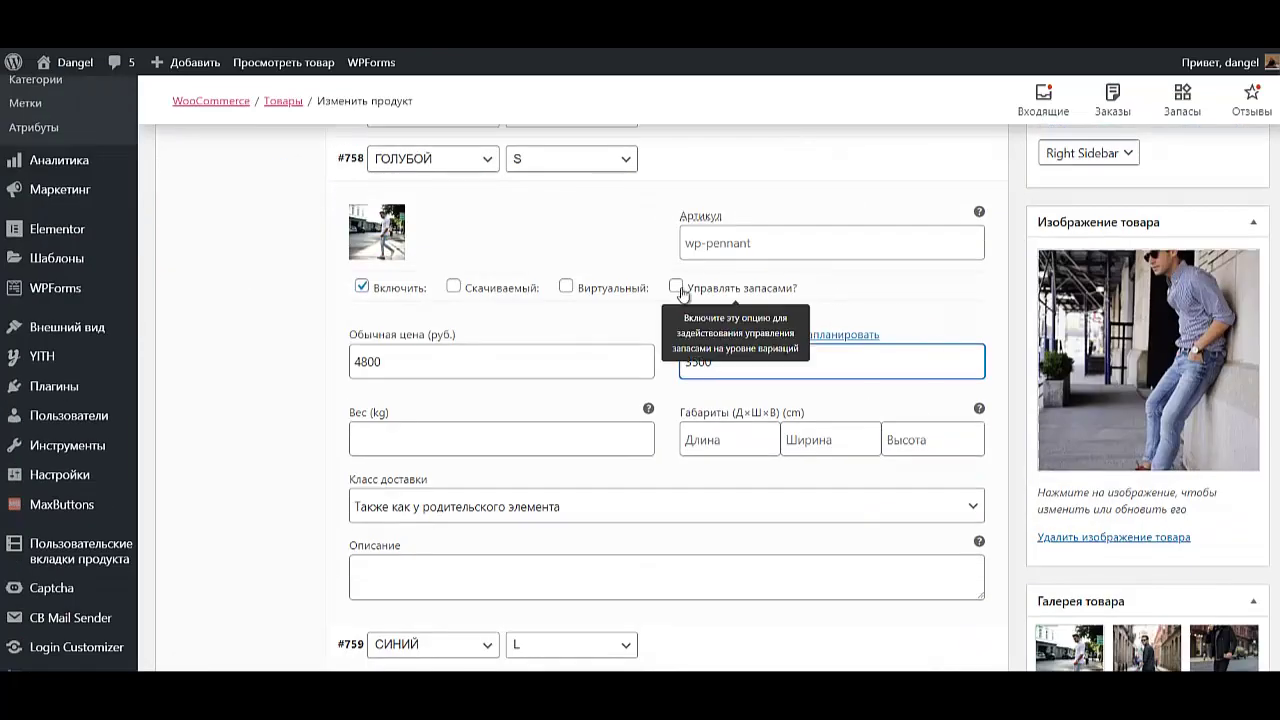
pyautogui.click(676, 288)
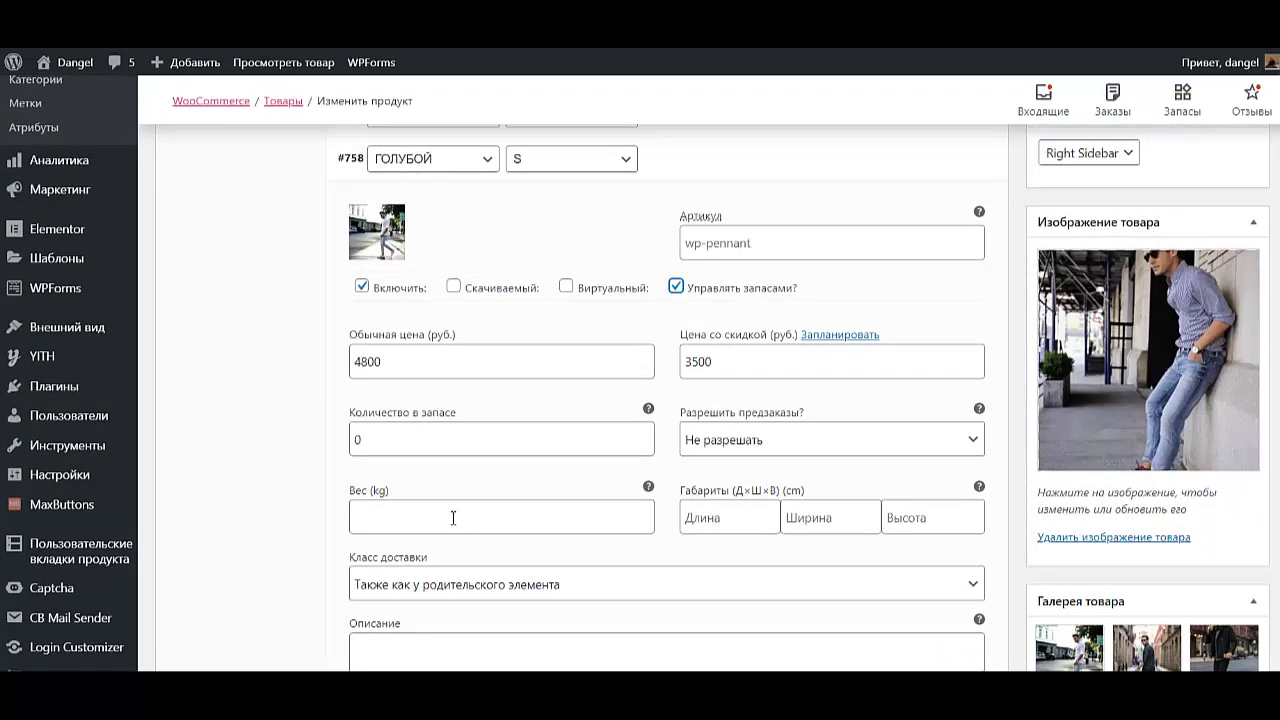
pyautogui.click(390, 433)
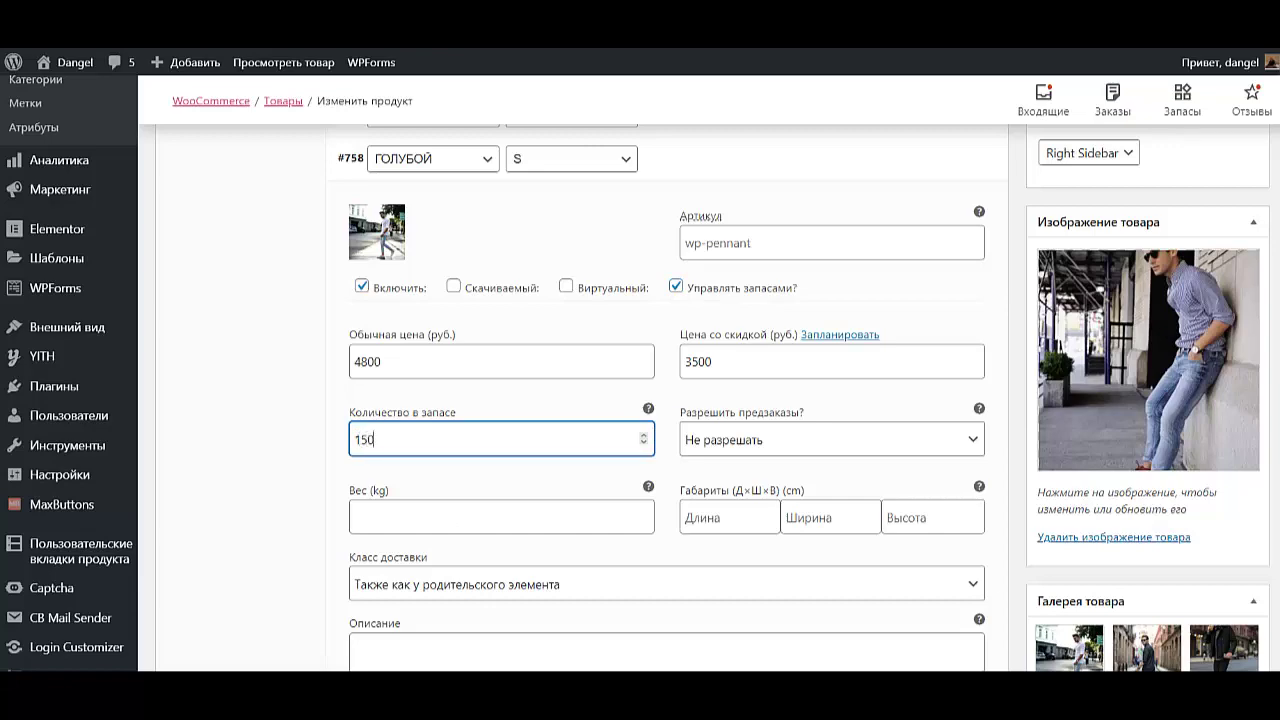
pyautogui.click(880, 440)
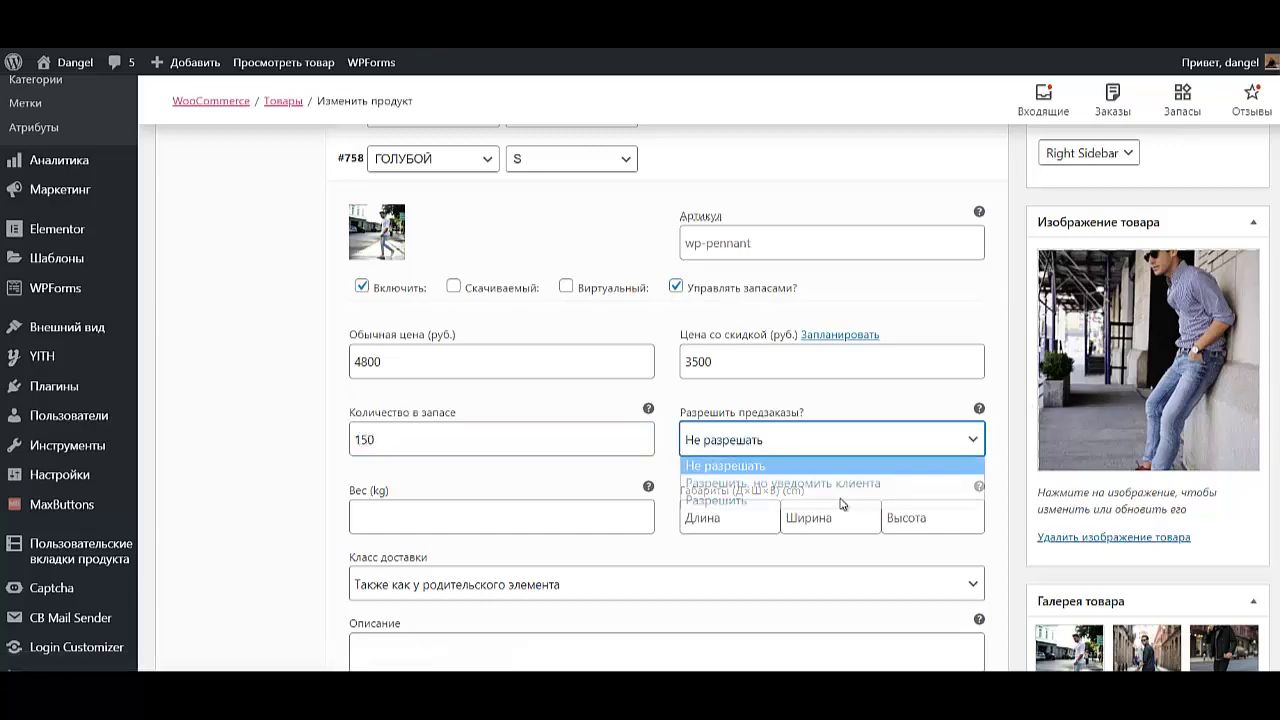
pyautogui.click(765, 485)
# Set the СИНИЙ, size L variation's regular price to 4800 руб. and its sale price to 3500 руб.
pyautogui.scroll(-2, 631, 477)
pyautogui.scroll(4, 574, 449)
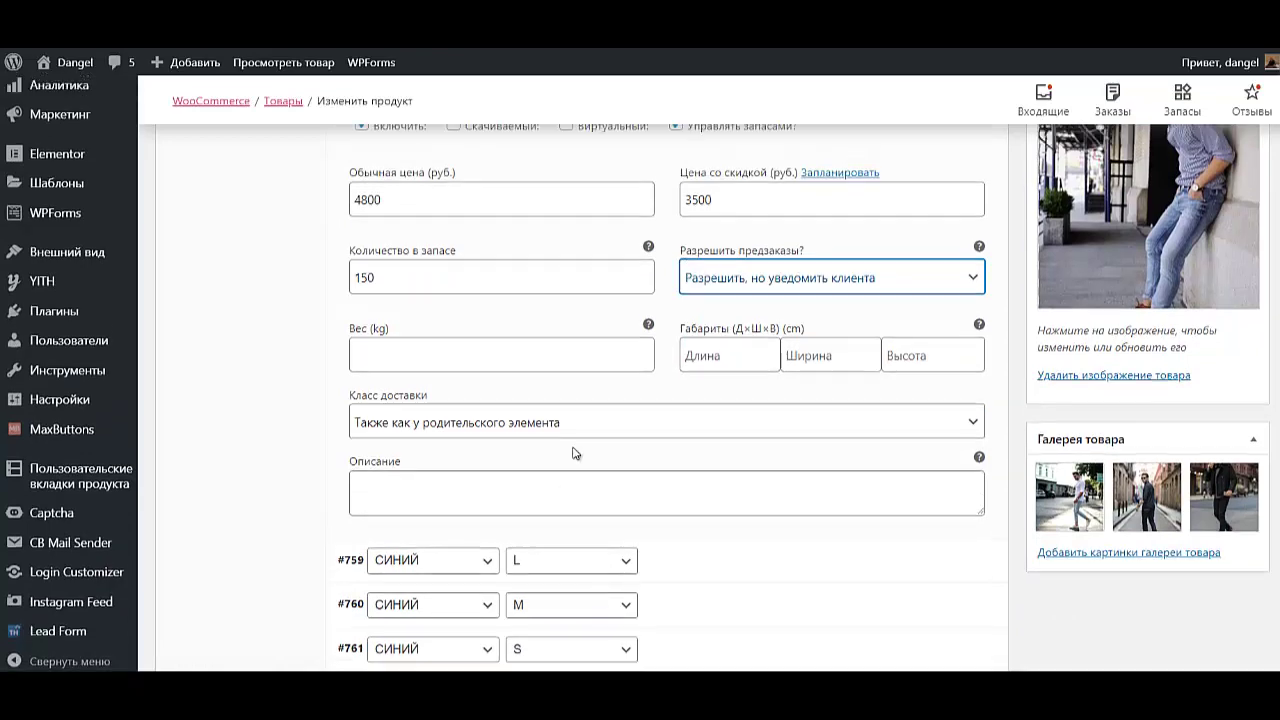
pyautogui.click(697, 331)
pyautogui.click(686, 376)
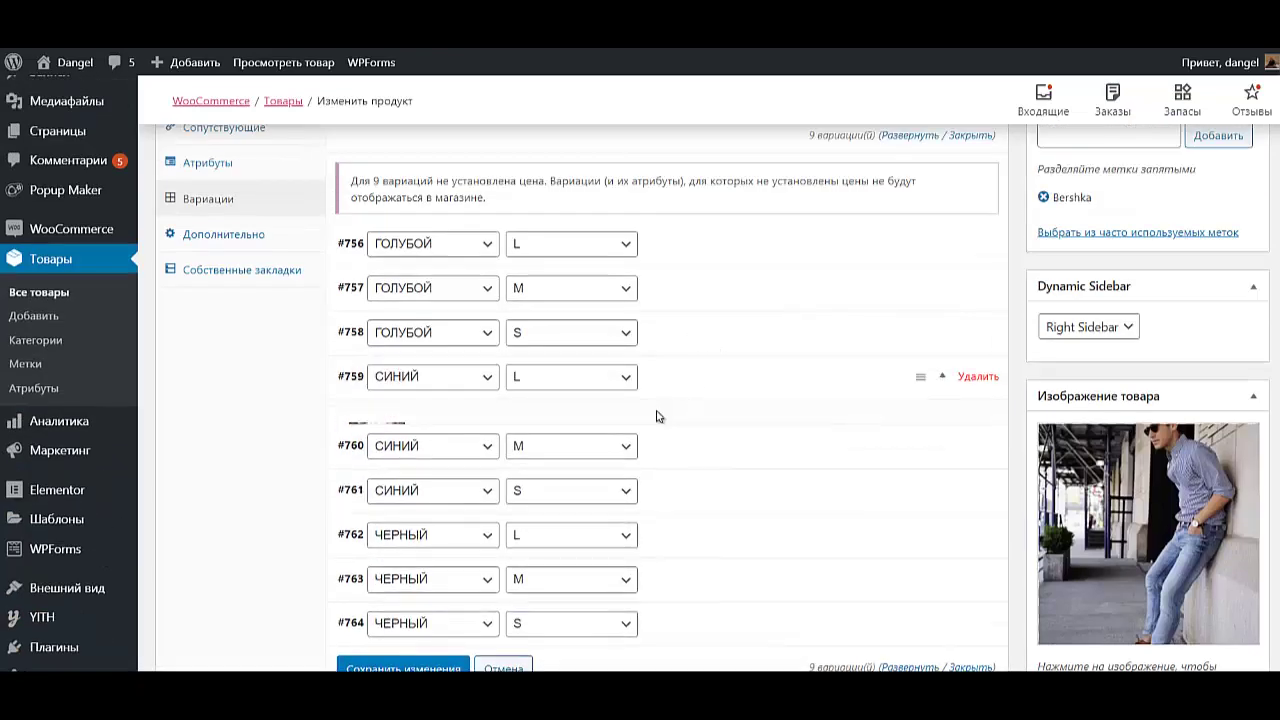
pyautogui.click(517, 579)
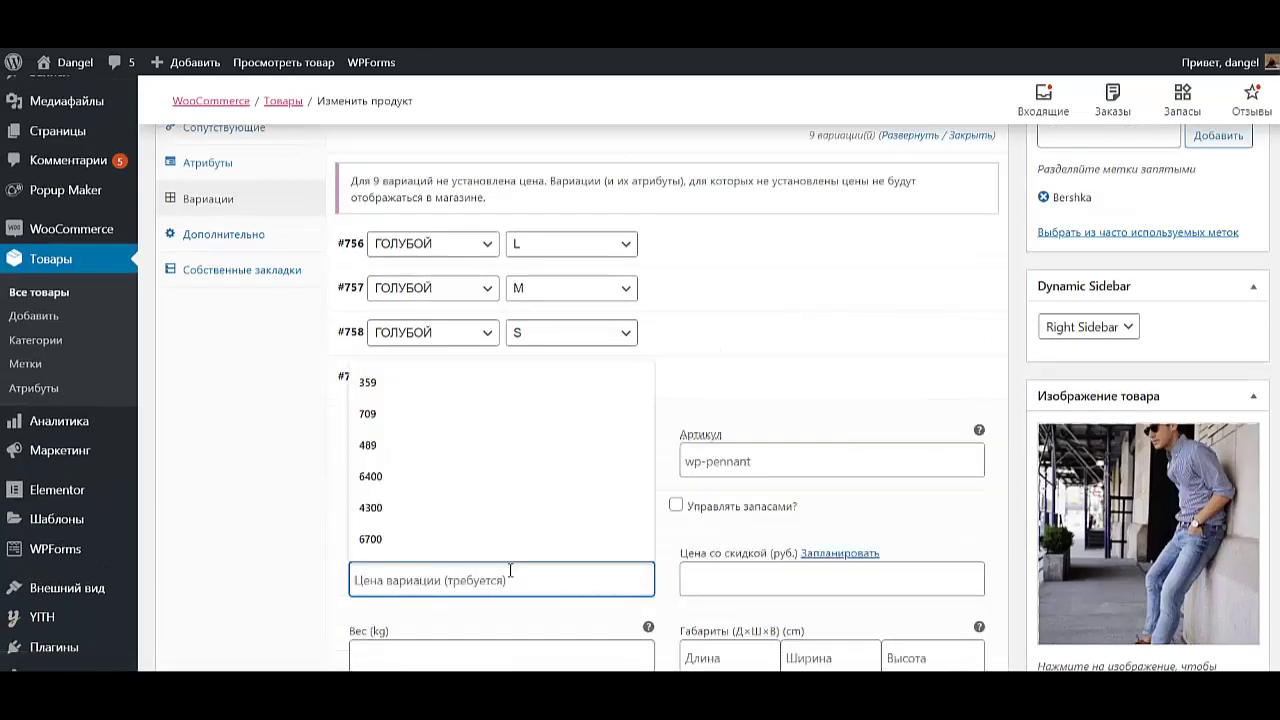
pyautogui.write('4800')
pyautogui.press('Tab')
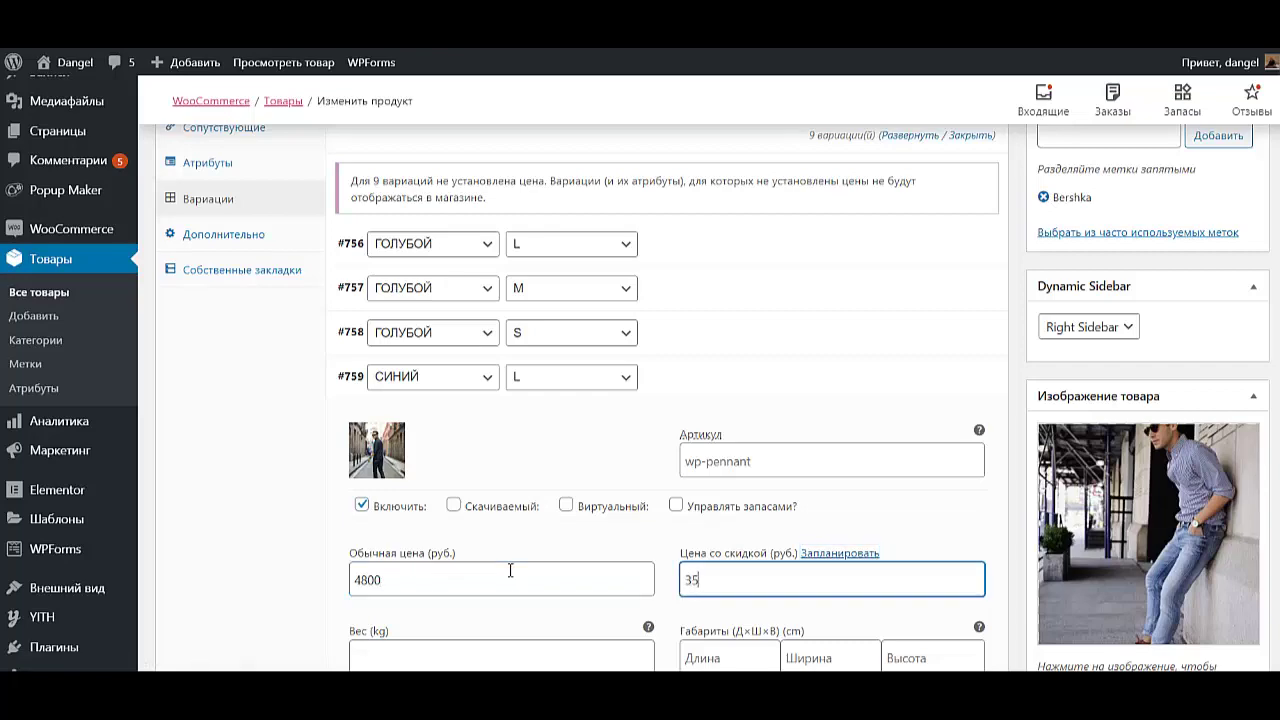
# Enable stock management for the СИНИЙ, size L variation with a quantity of 150 and backorders set to «Разрешить, но уведомить клиента».
pyautogui.scroll(-3, 514, 534)
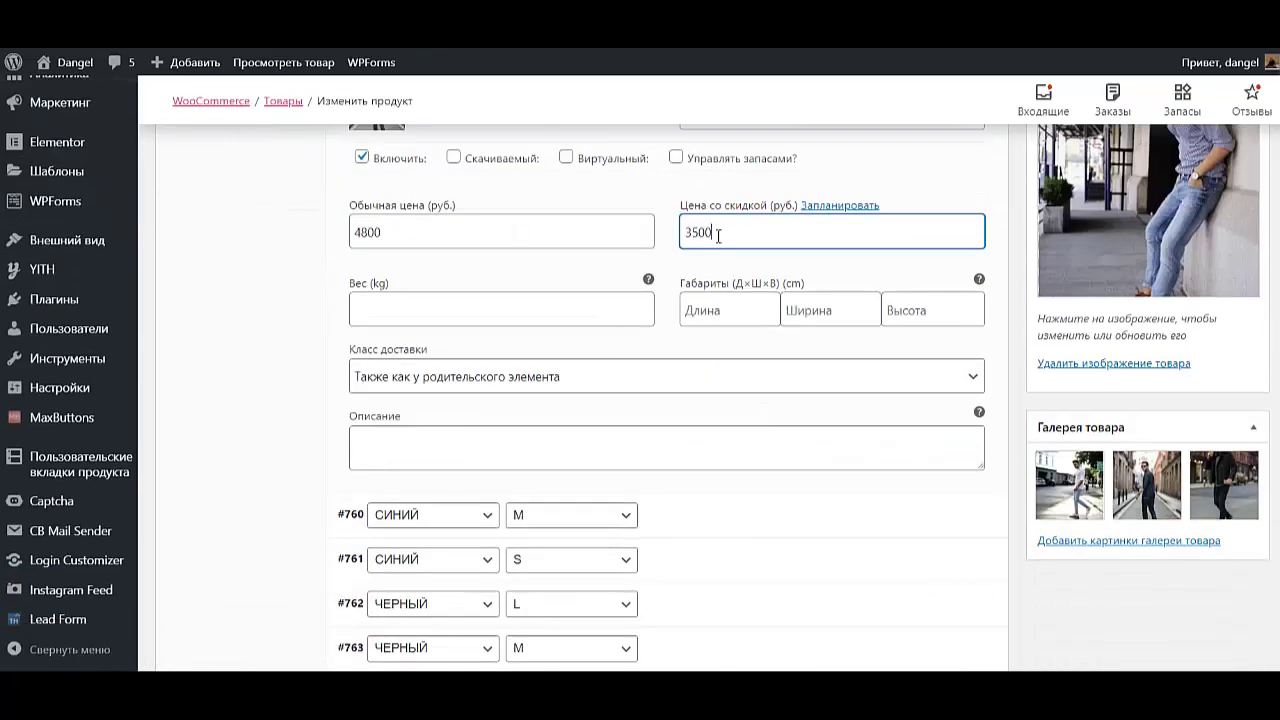
pyautogui.click(700, 162)
pyautogui.doubleClick(506, 312)
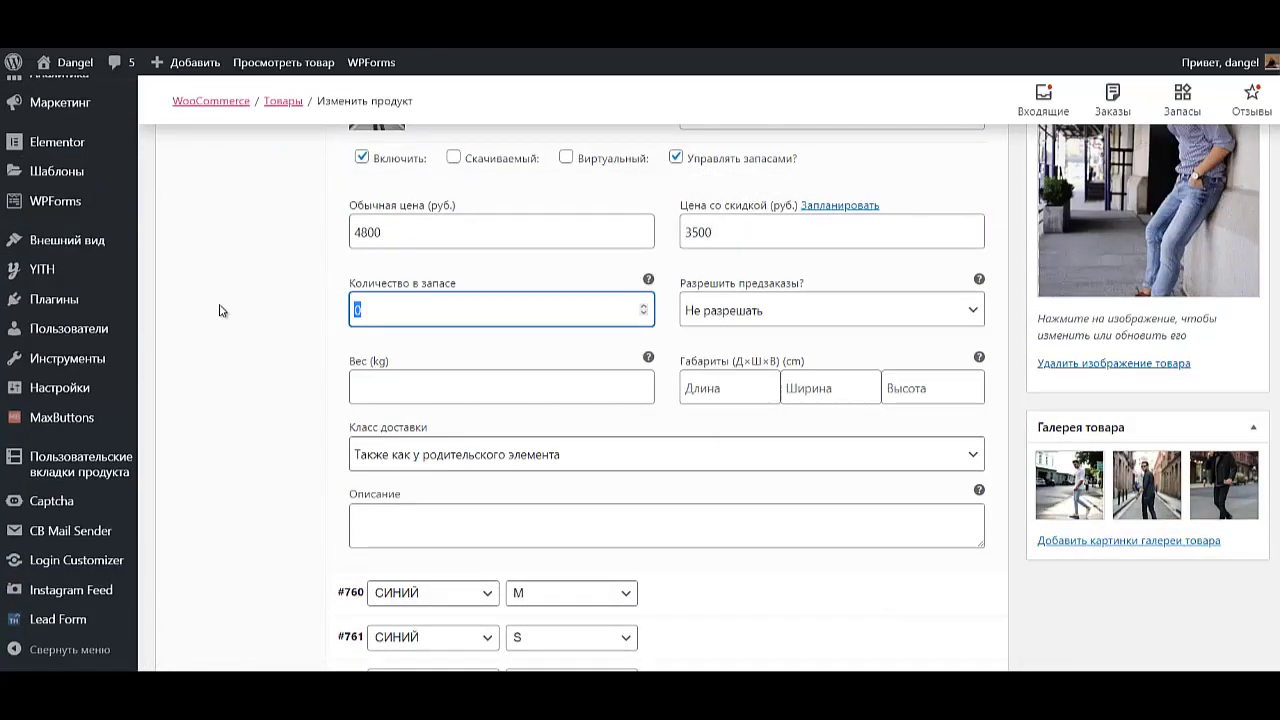
pyautogui.write('150')
pyautogui.click(740, 297)
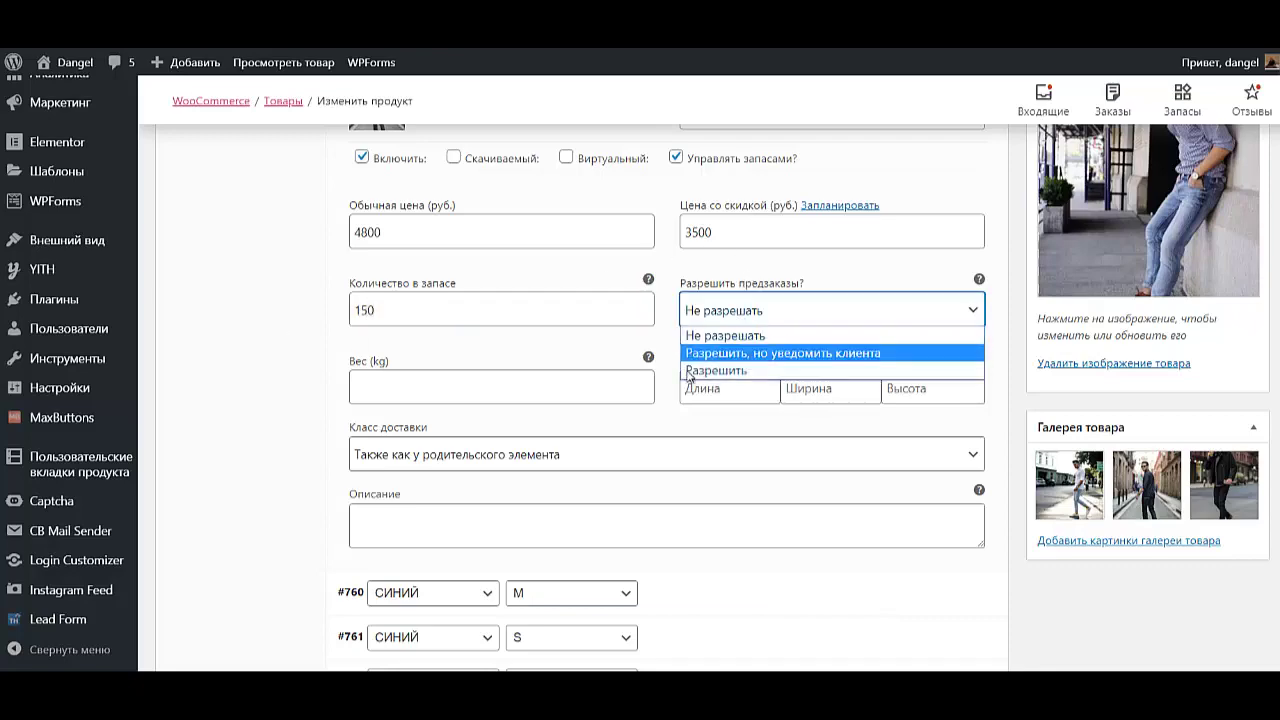
pyautogui.click(740, 350)
# Set the СИНИЙ, size M variation's regular price to 4800 руб. and its sale price to 3500 руб.
pyautogui.scroll(3, 695, 297)
pyautogui.click(695, 293)
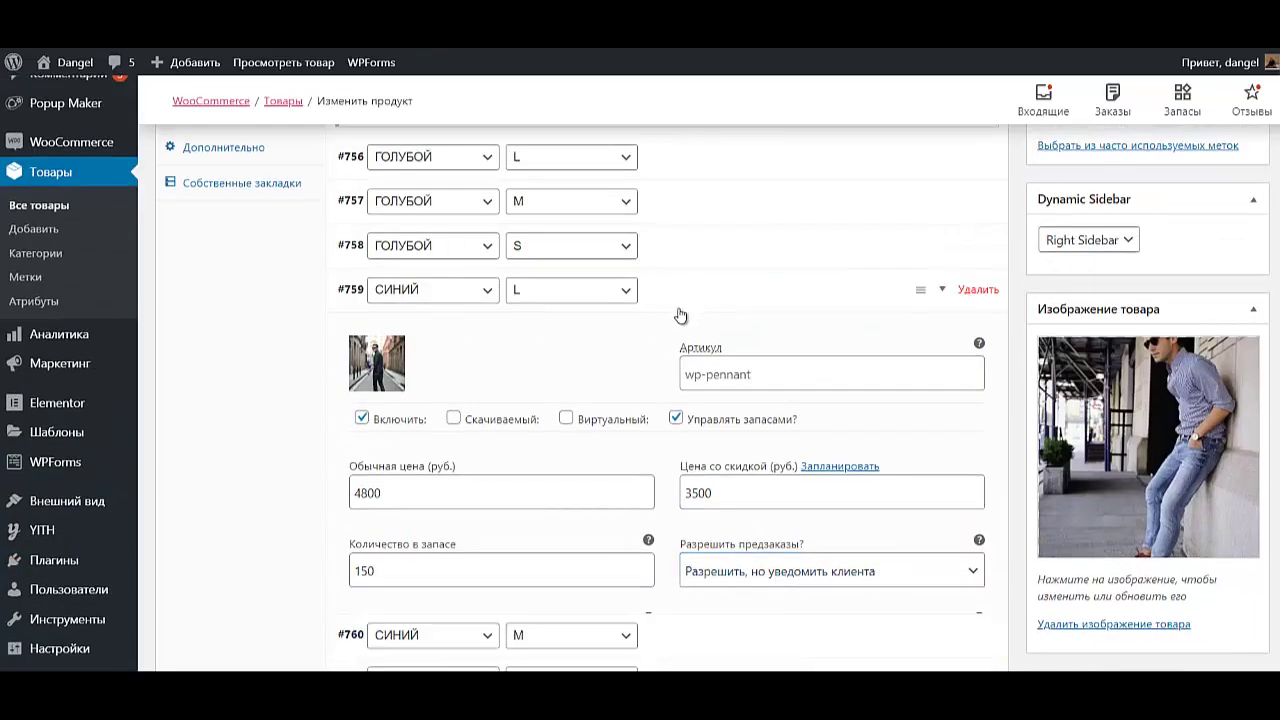
pyautogui.click(691, 334)
pyautogui.click(444, 533)
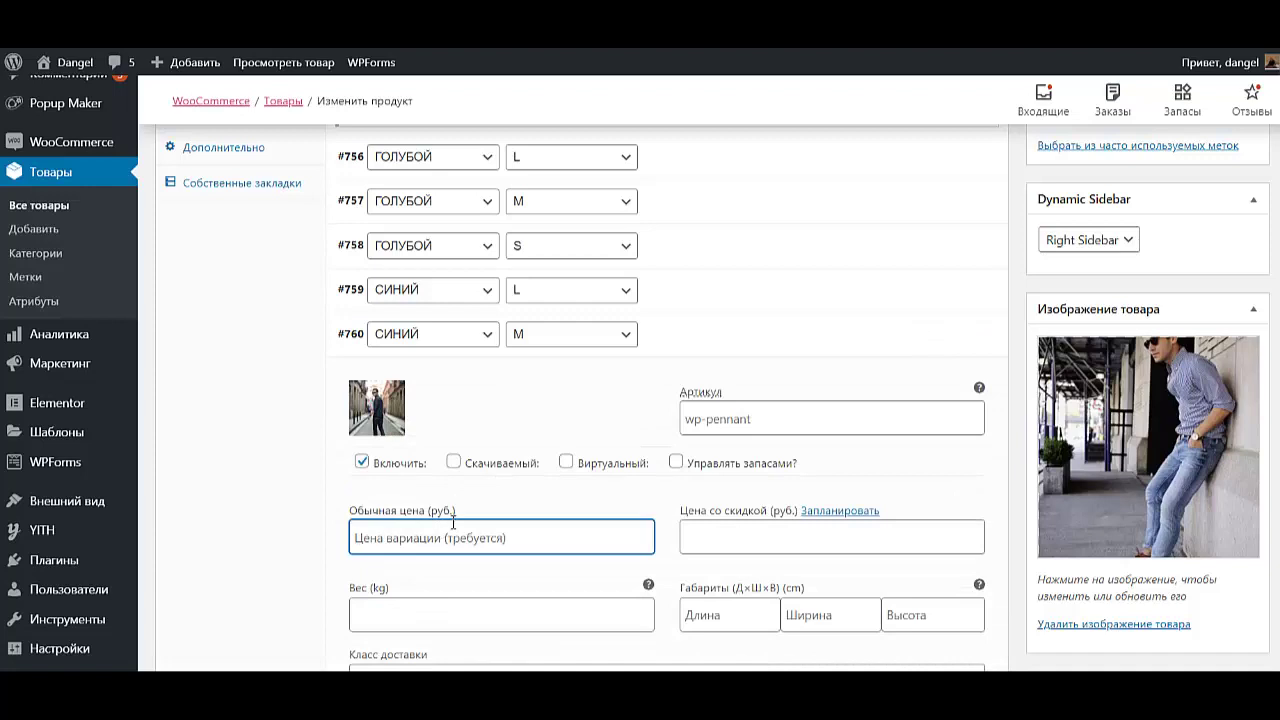
pyautogui.write('4800')
pyautogui.press('Tab')
pyautogui.write('35')
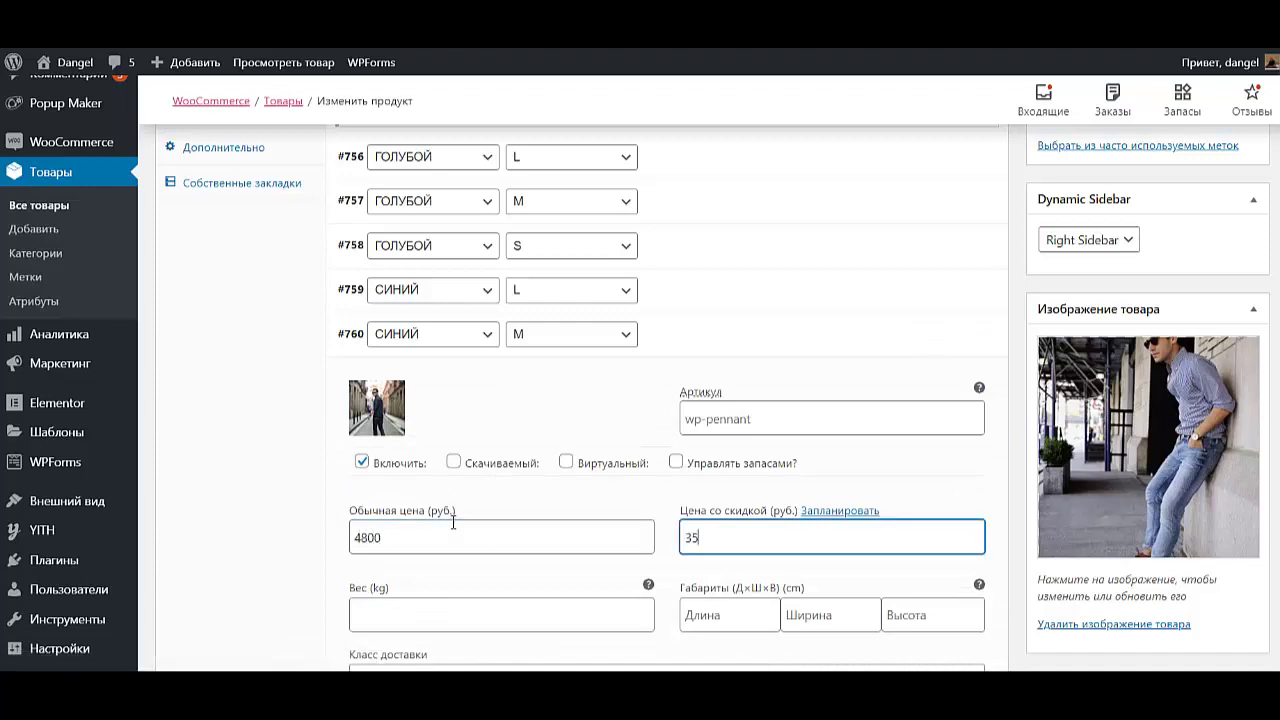
# Enable stock management for the СИНИЙ, size M variation with a quantity of 100 and backorders set to «Разрешить, но уведомить клиента».
pyautogui.scroll(-2, 608, 447)
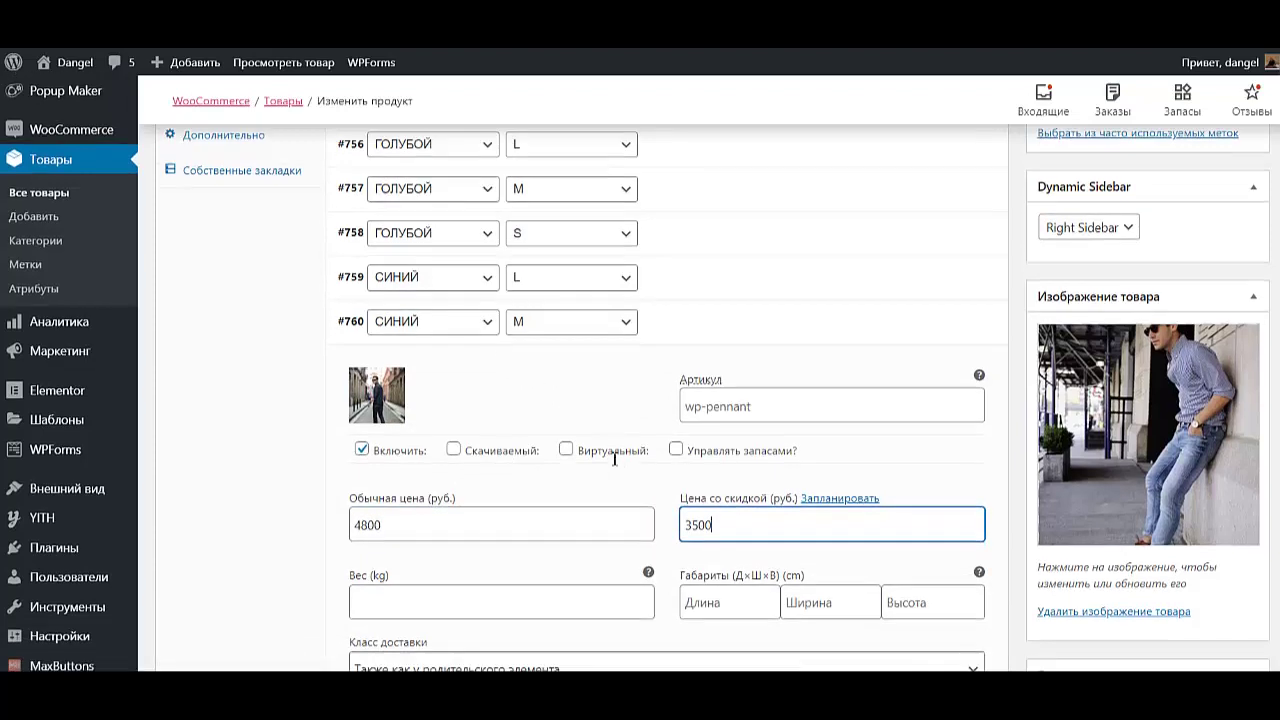
pyautogui.scroll(-1, 430, 495)
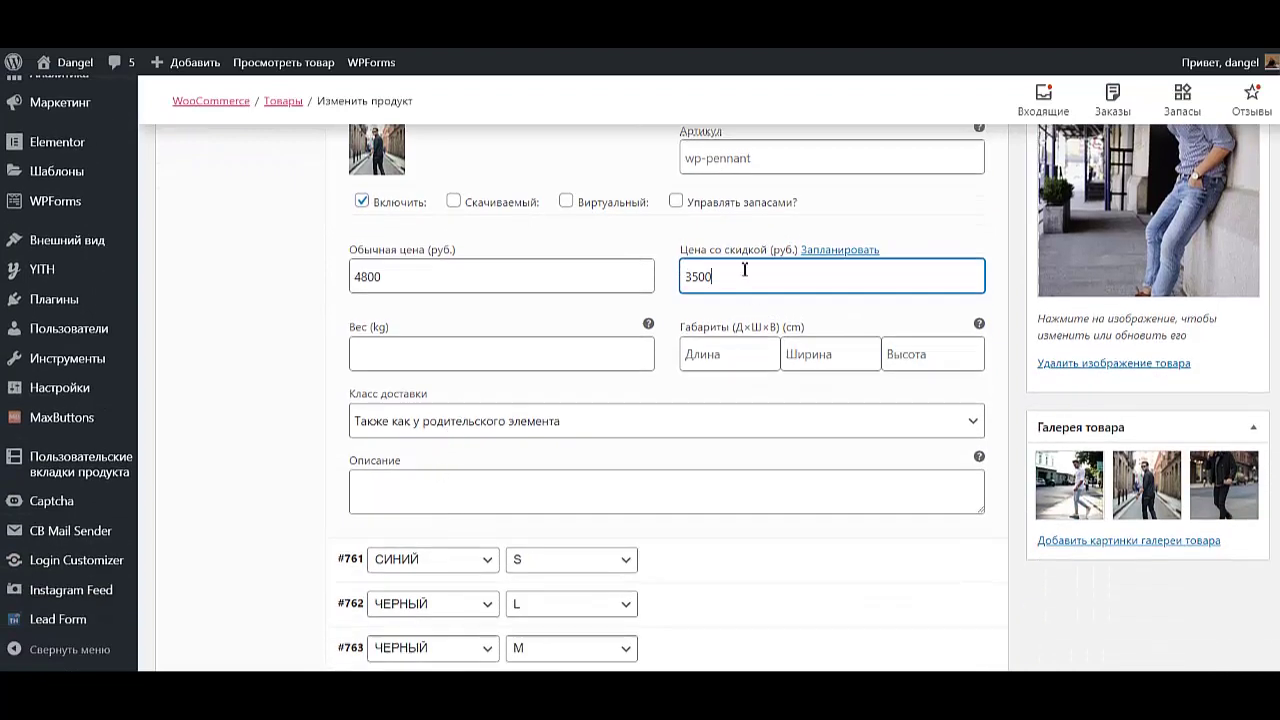
pyautogui.click(676, 201)
pyautogui.click(448, 354)
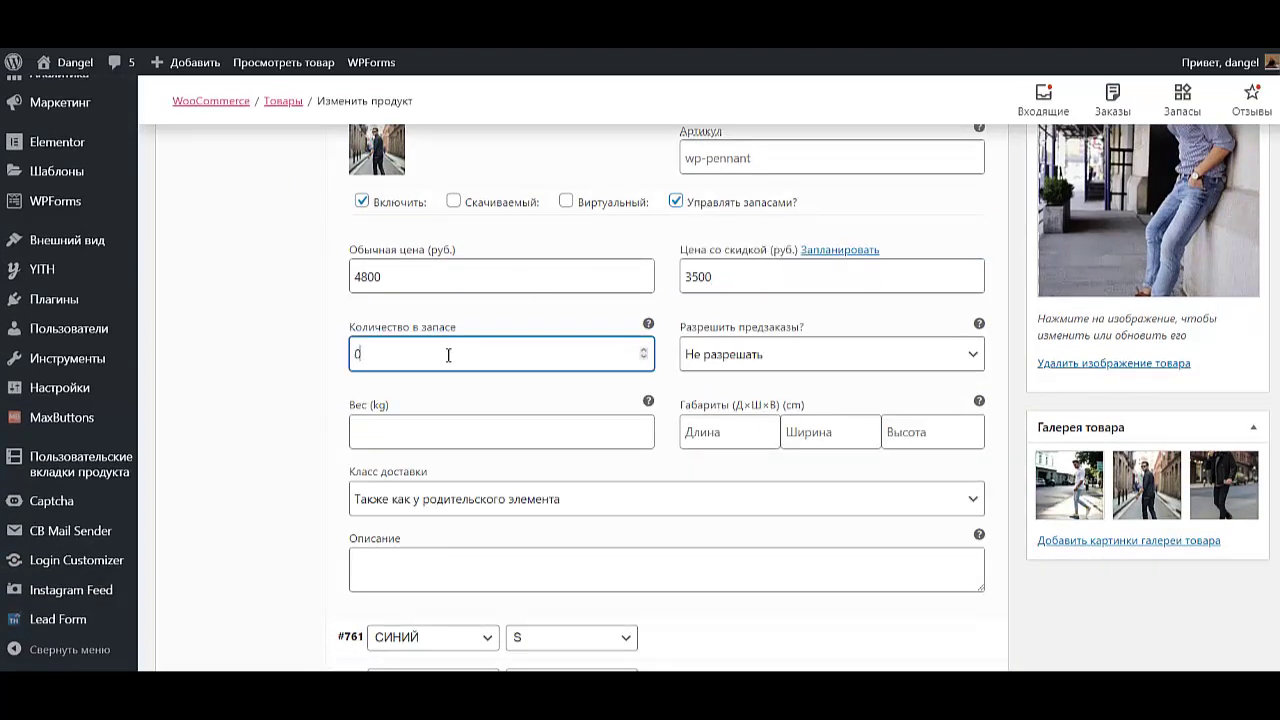
pyautogui.write('100')
pyautogui.click(885, 360)
pyautogui.click(750, 392)
# Set the СИНИЙ, size S variation's regular price to 4800 руб. and its sale price to 3500 руб.
pyautogui.scroll(3, 765, 442)
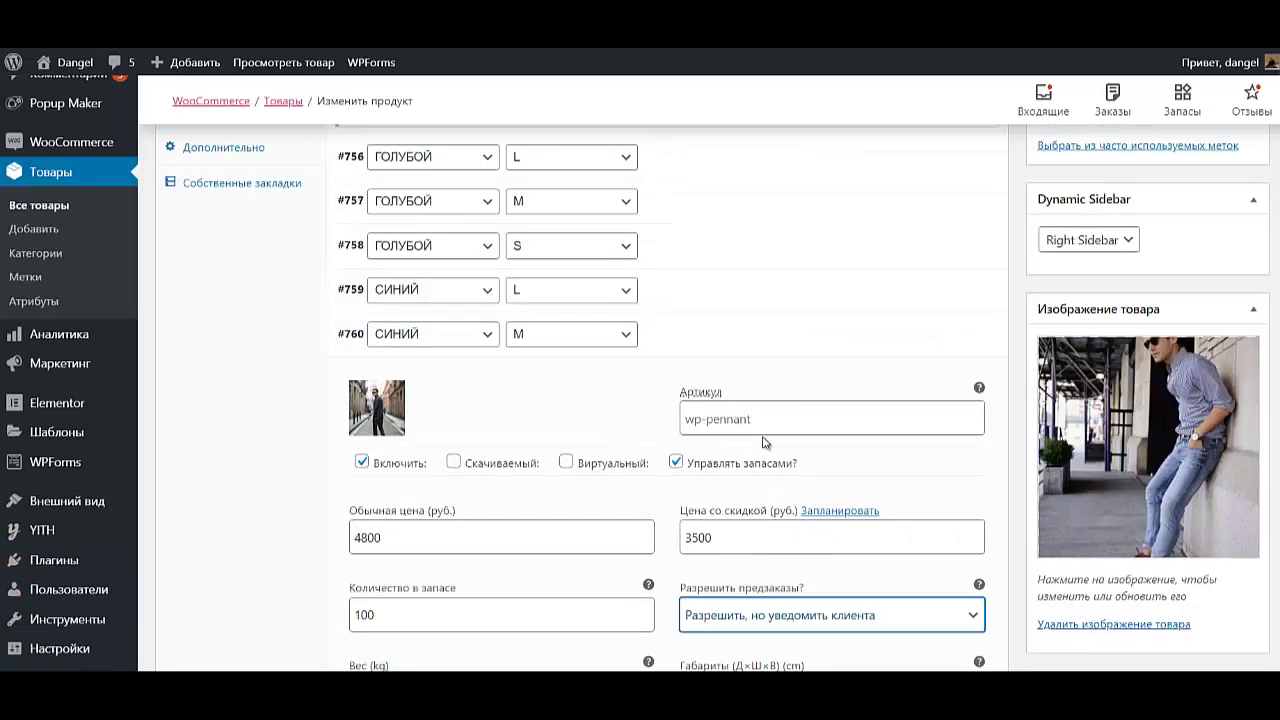
pyautogui.click(681, 340)
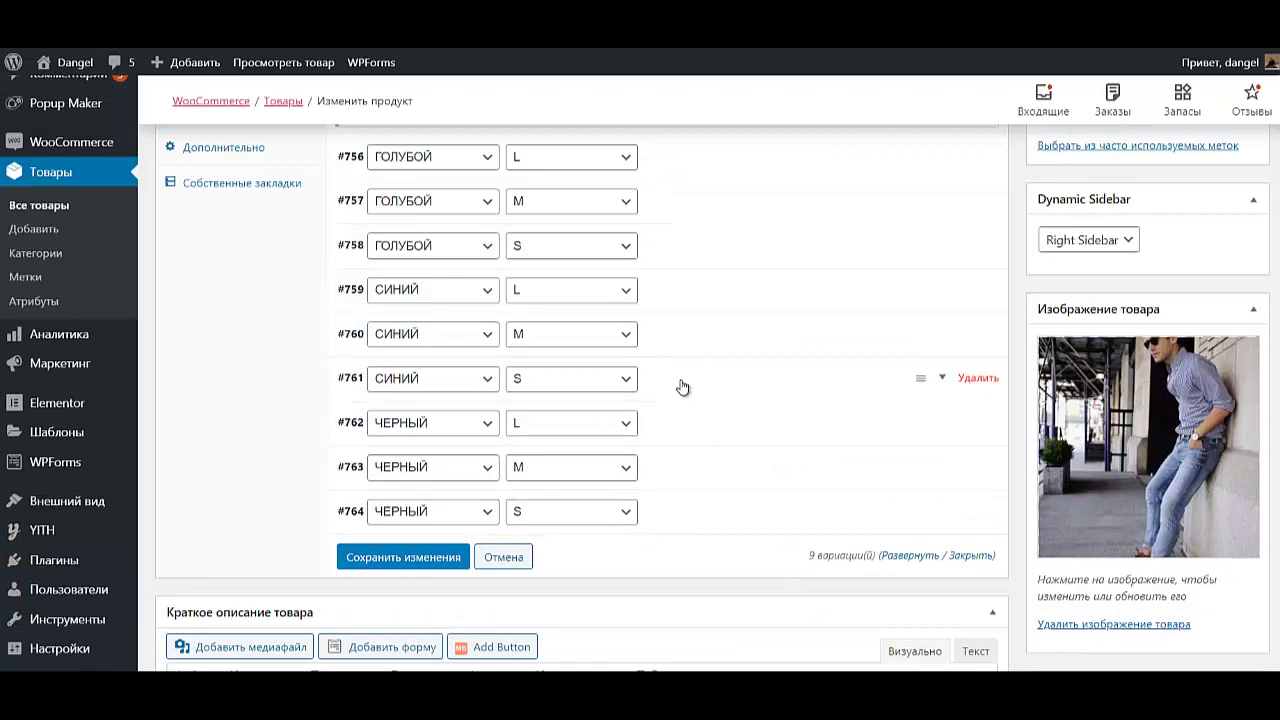
pyautogui.click(682, 387)
pyautogui.scroll(-5, 680, 390)
pyautogui.click(480, 323)
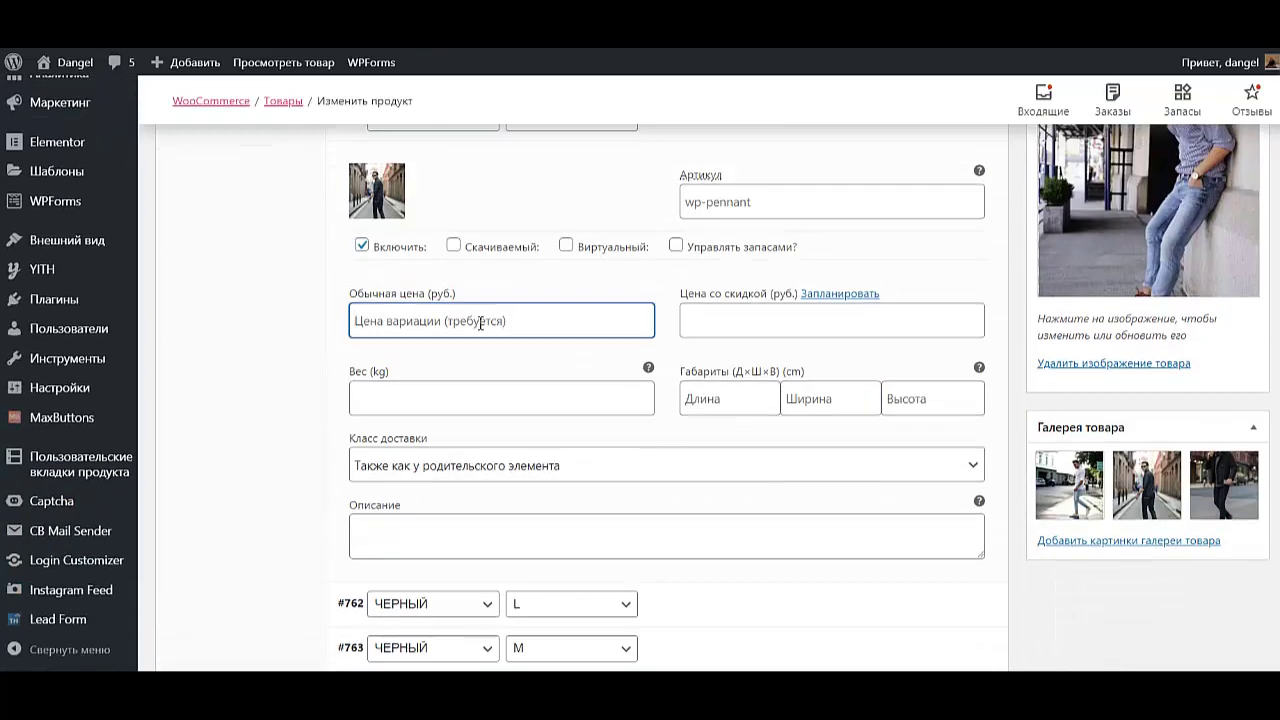
pyautogui.write('4800')
pyautogui.press('Tab')
pyautogui.press('Tab')
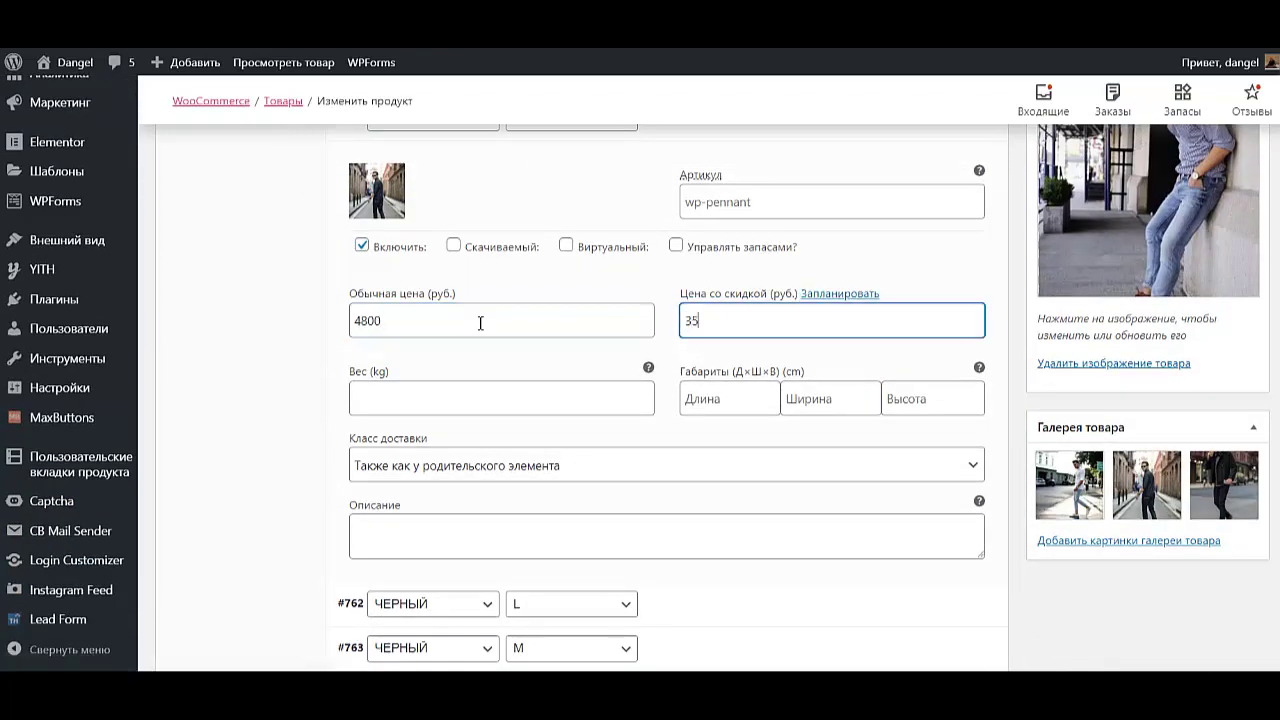
# Enable stock management for the СИНИЙ, size S variation and set its backorders to «Разрешить, но уведомить клиента».
pyautogui.click(676, 245)
pyautogui.click(756, 397)
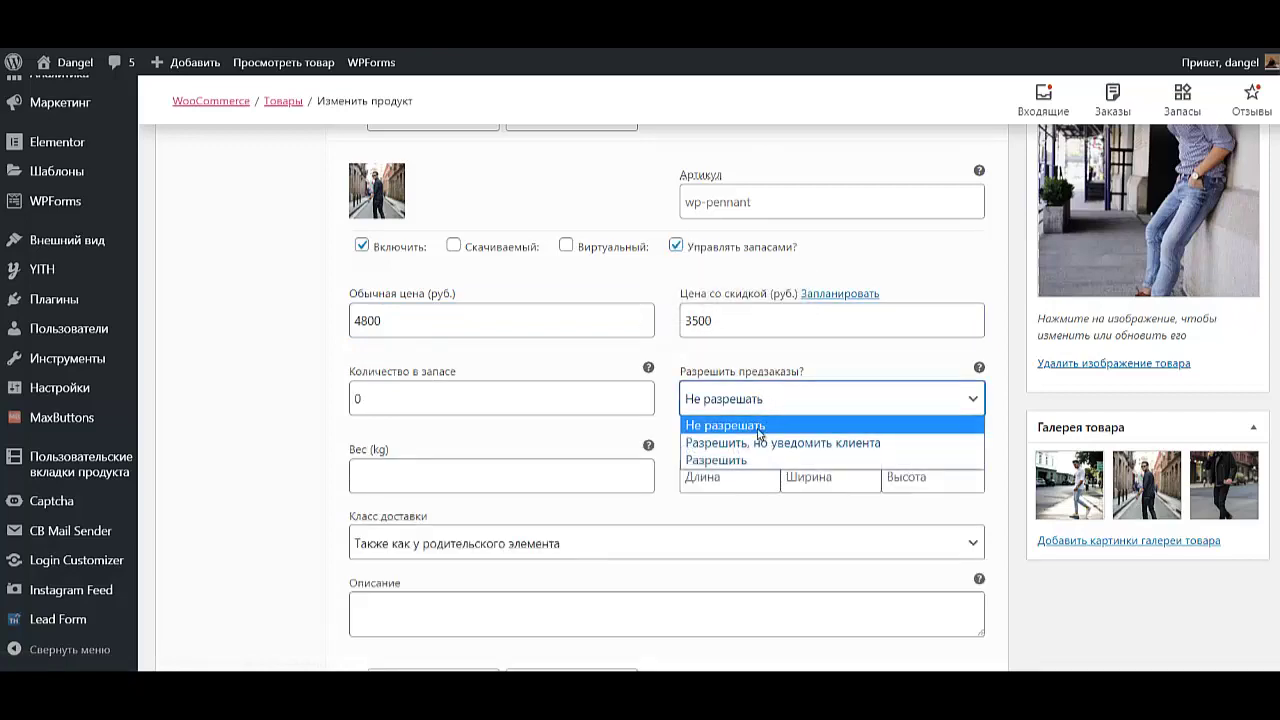
pyautogui.click(760, 442)
# Set the ЧЕРНЫЙ, size L variation's regular price to 4800 руб. and its sale price to 3500 руб.
pyautogui.scroll(2, 706, 444)
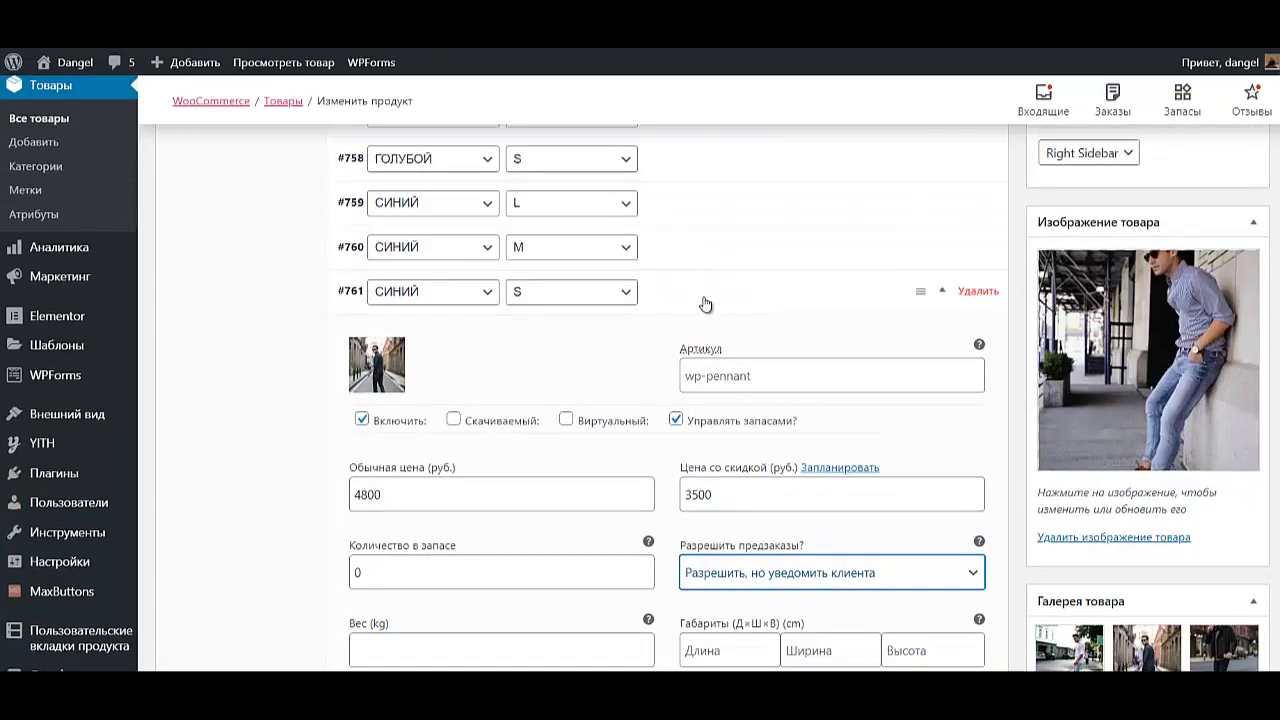
pyautogui.click(703, 300)
pyautogui.click(672, 343)
pyautogui.click(400, 537)
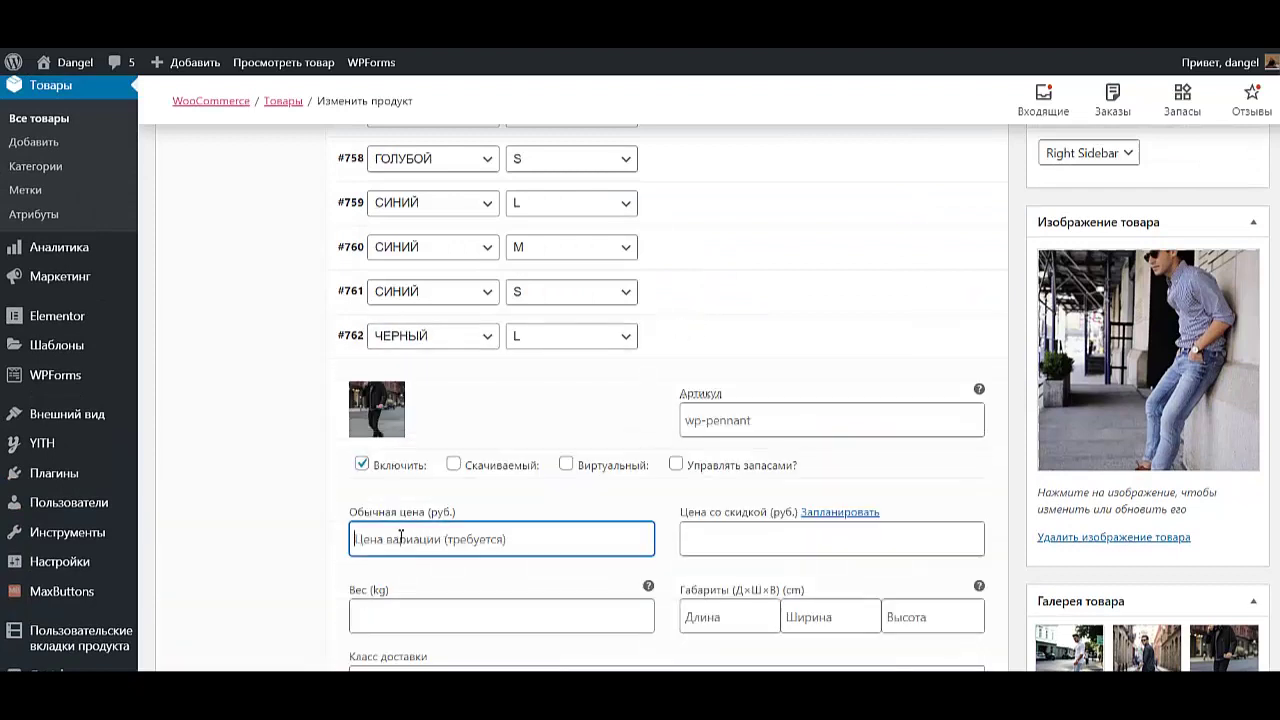
pyautogui.write('4800')
pyautogui.press('Tab')
pyautogui.press('Tab')
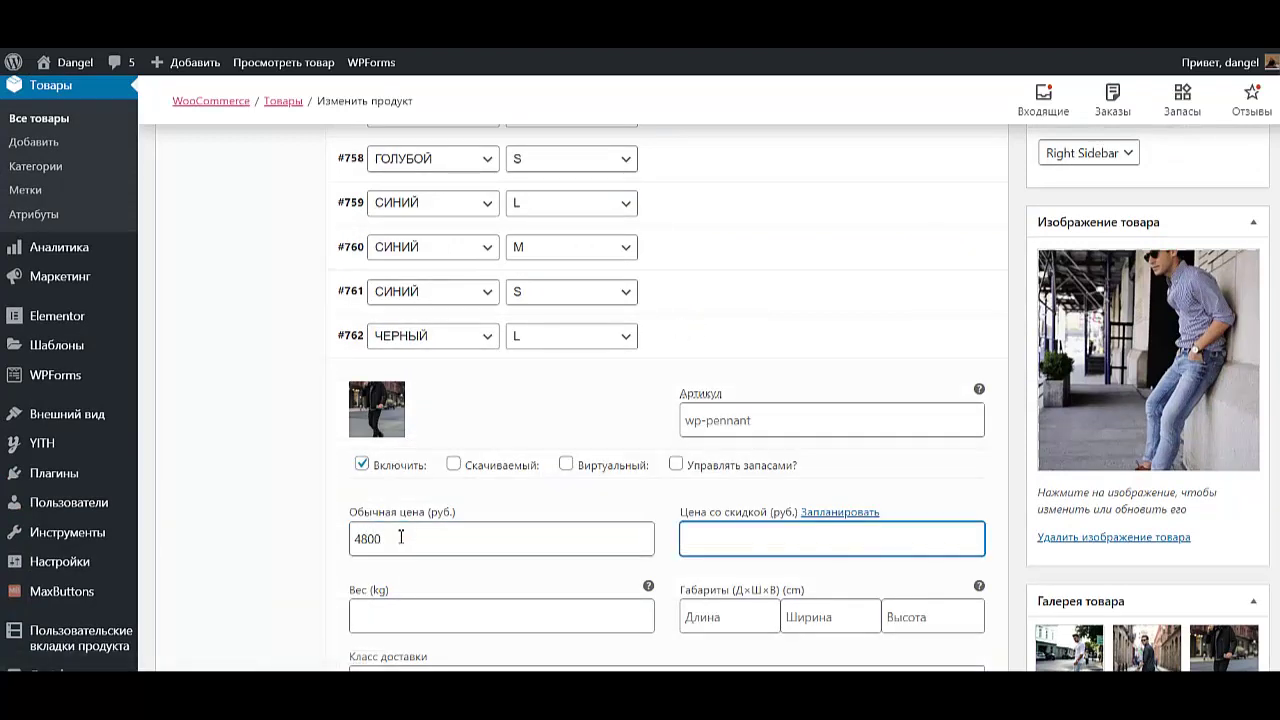
pyautogui.write('4800')
pyautogui.press('BackSpace')
pyautogui.press('BackSpace')
pyautogui.press('BackSpace')
# Enable stock management for the ЧЕРНЫЙ, size L variation with a quantity of 50 and backorders set to «Разрешить, но уведомить клиента».
pyautogui.scroll(-2, 476, 588)
pyautogui.click(676, 290)
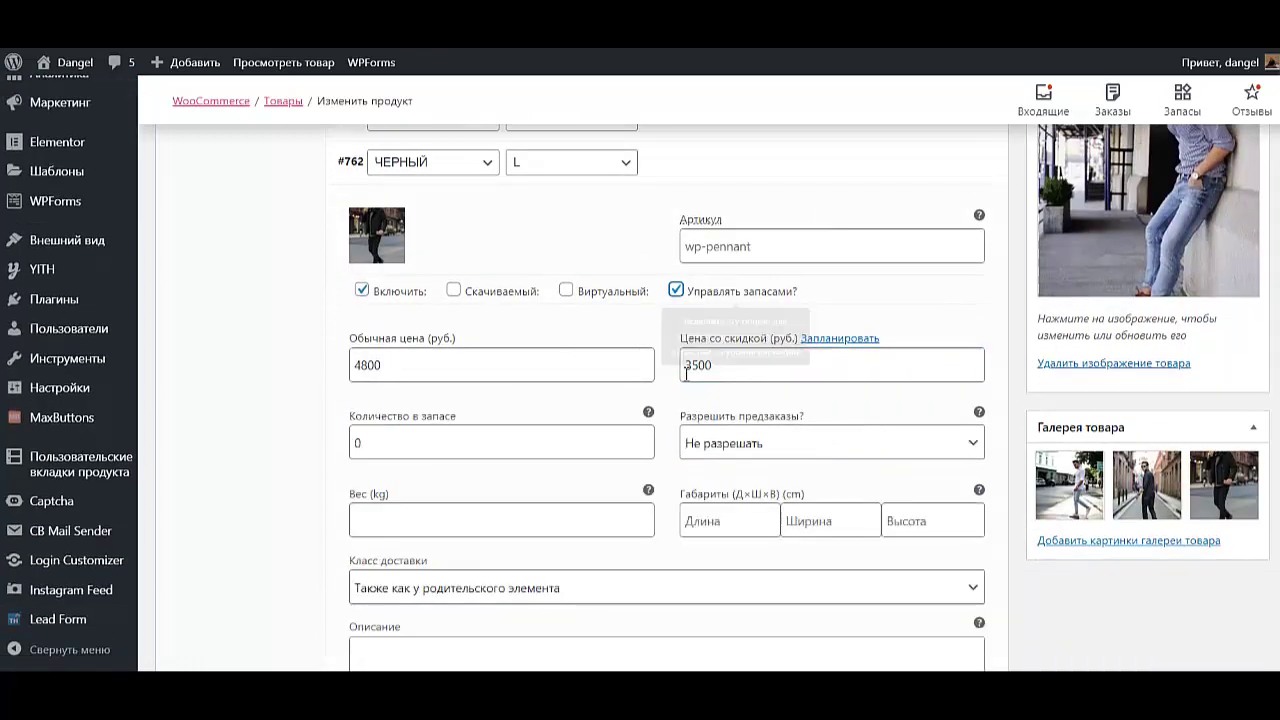
pyautogui.moveTo(426, 432); pyautogui.dragTo(350, 440)
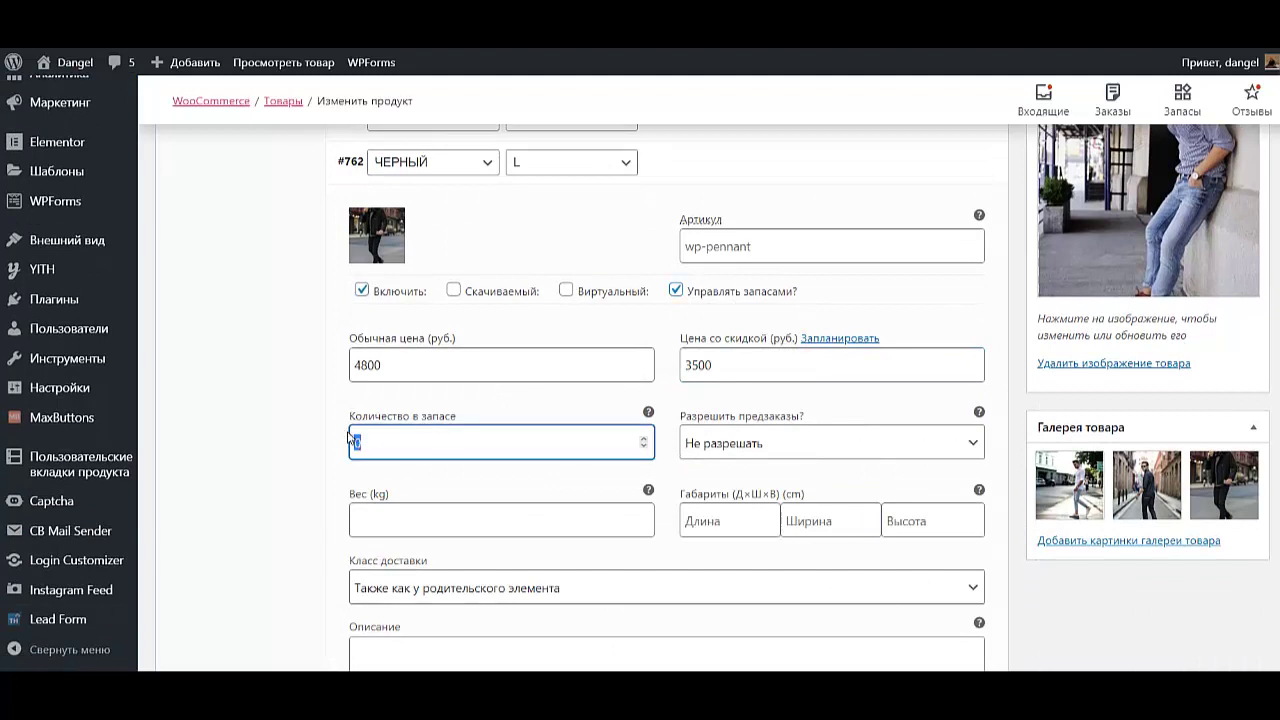
pyautogui.write('50')
pyautogui.click(954, 447)
pyautogui.click(869, 490)
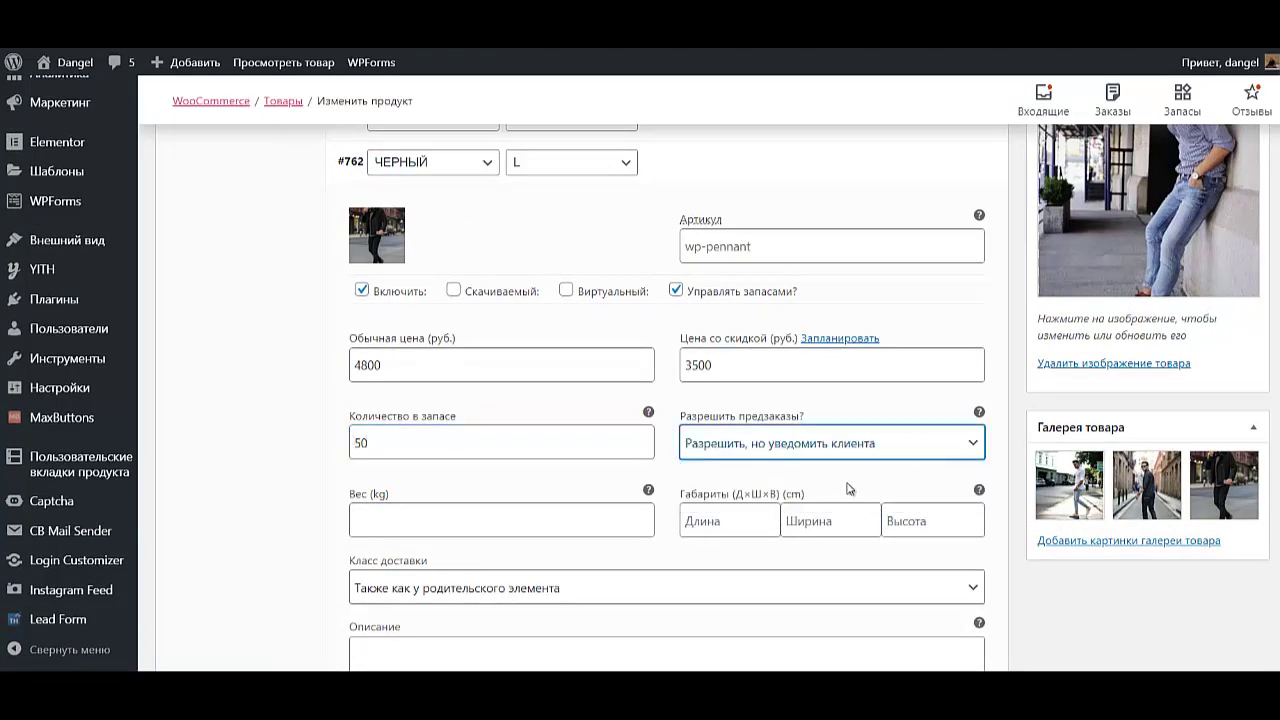
# Set the ЧЕРНЫЙ, size M variation's regular price to 4800 руб. and its sale price to 3500 руб.
pyautogui.click(670, 178)
pyautogui.click(655, 208)
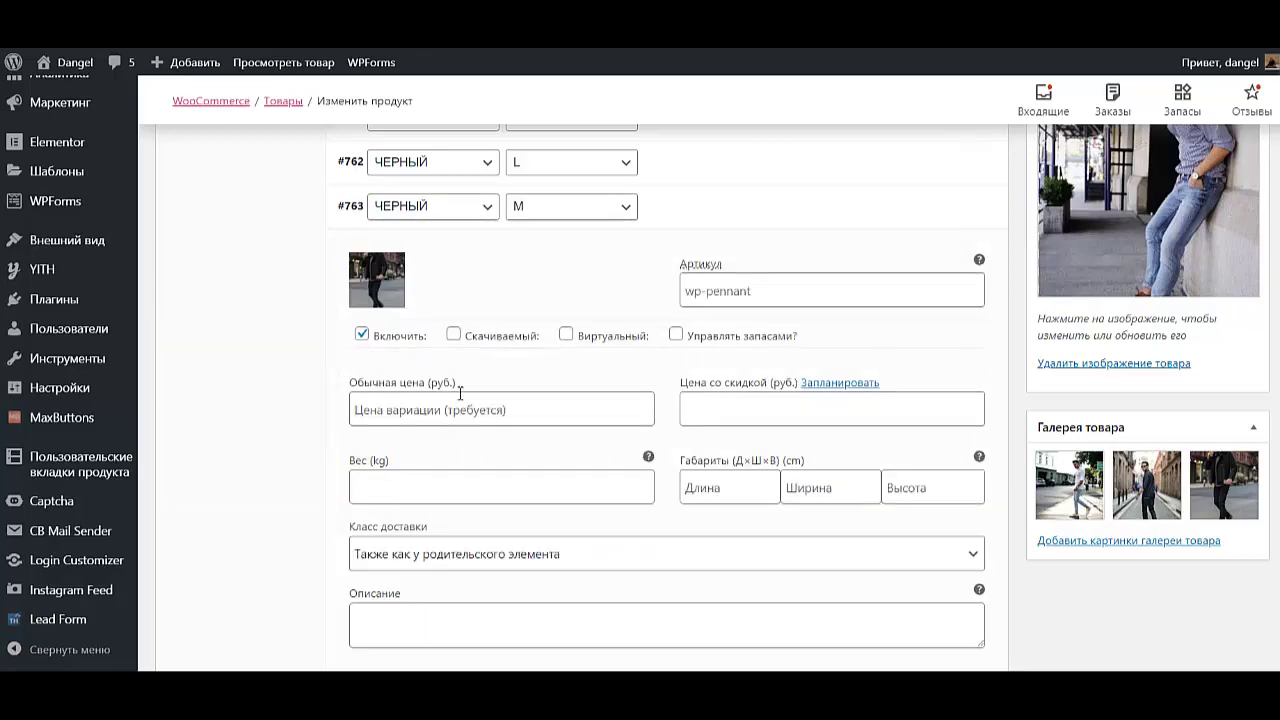
pyautogui.click(464, 410)
pyautogui.write('4800')
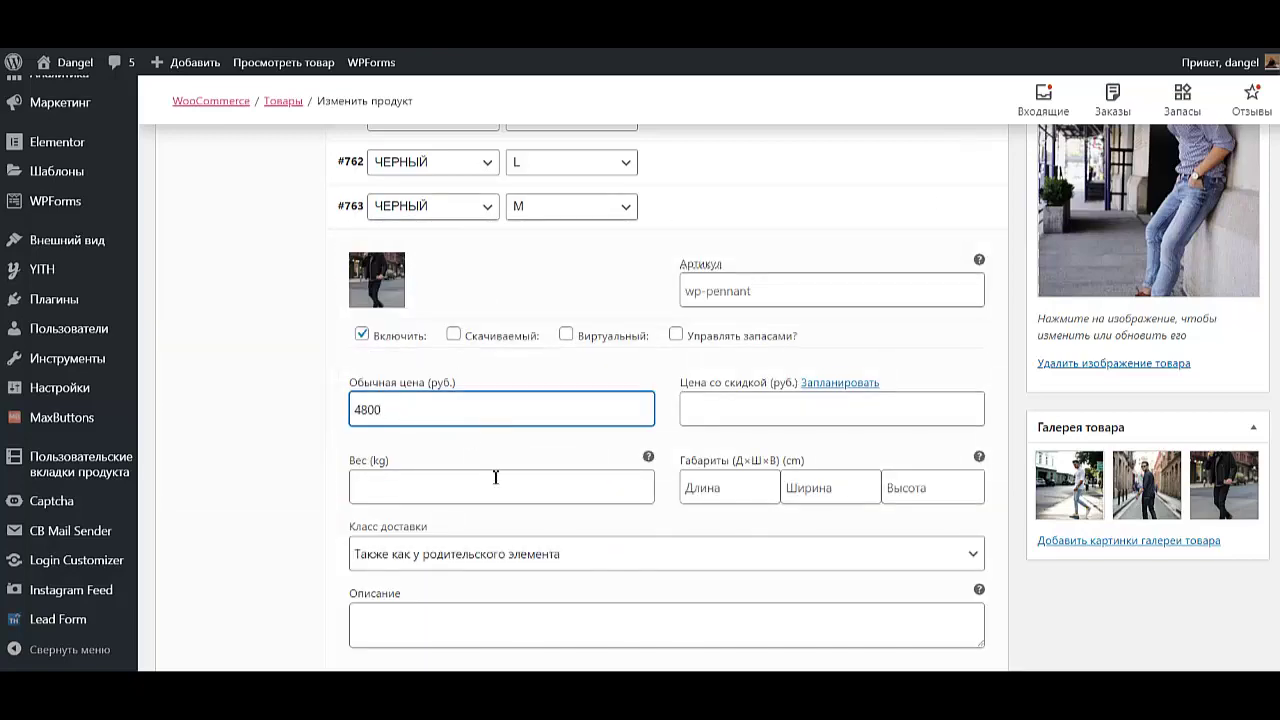
pyautogui.press('Tab')
pyautogui.press('Tab')
pyautogui.write('350')
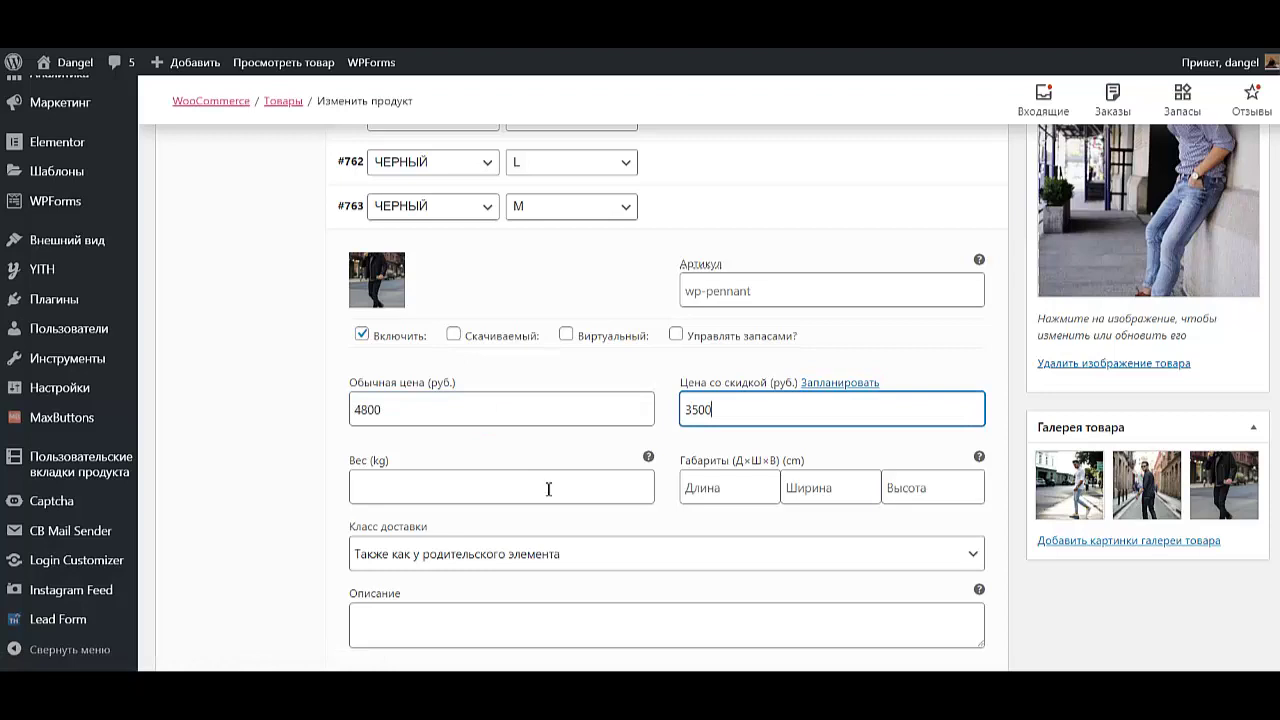
# Enable stock management for the ЧЕРНЫЙ, size M variation with a quantity of 200 and backorders set to «Разрешить, но уведомить клиента».
pyautogui.click(676, 334)
pyautogui.click(487, 486)
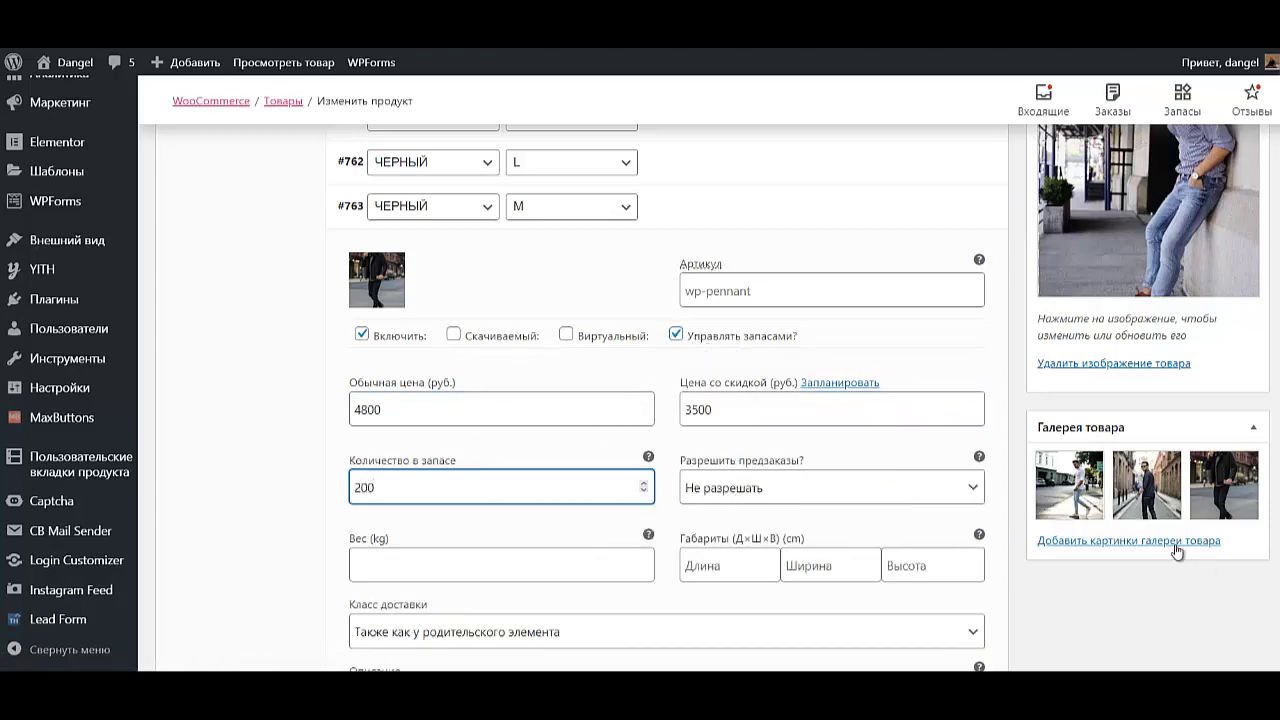
pyautogui.write('200')
pyautogui.click(930, 488)
pyautogui.click(871, 528)
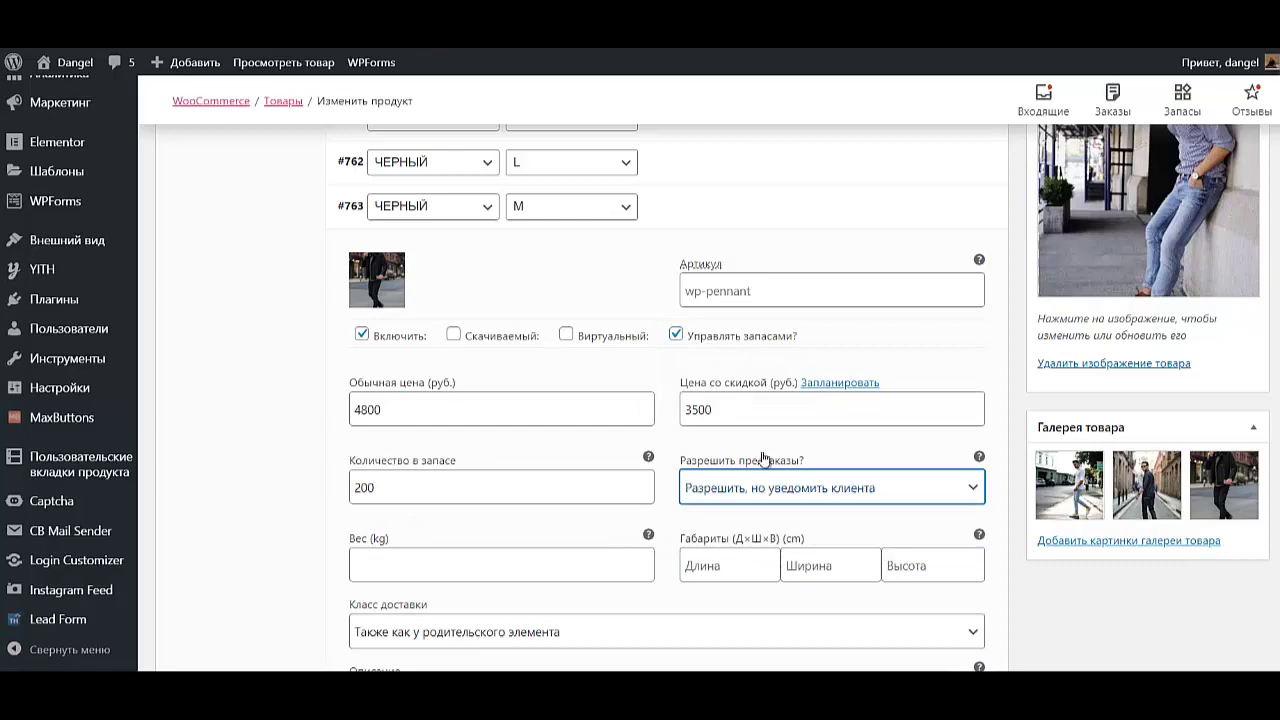
pyautogui.click(676, 215)
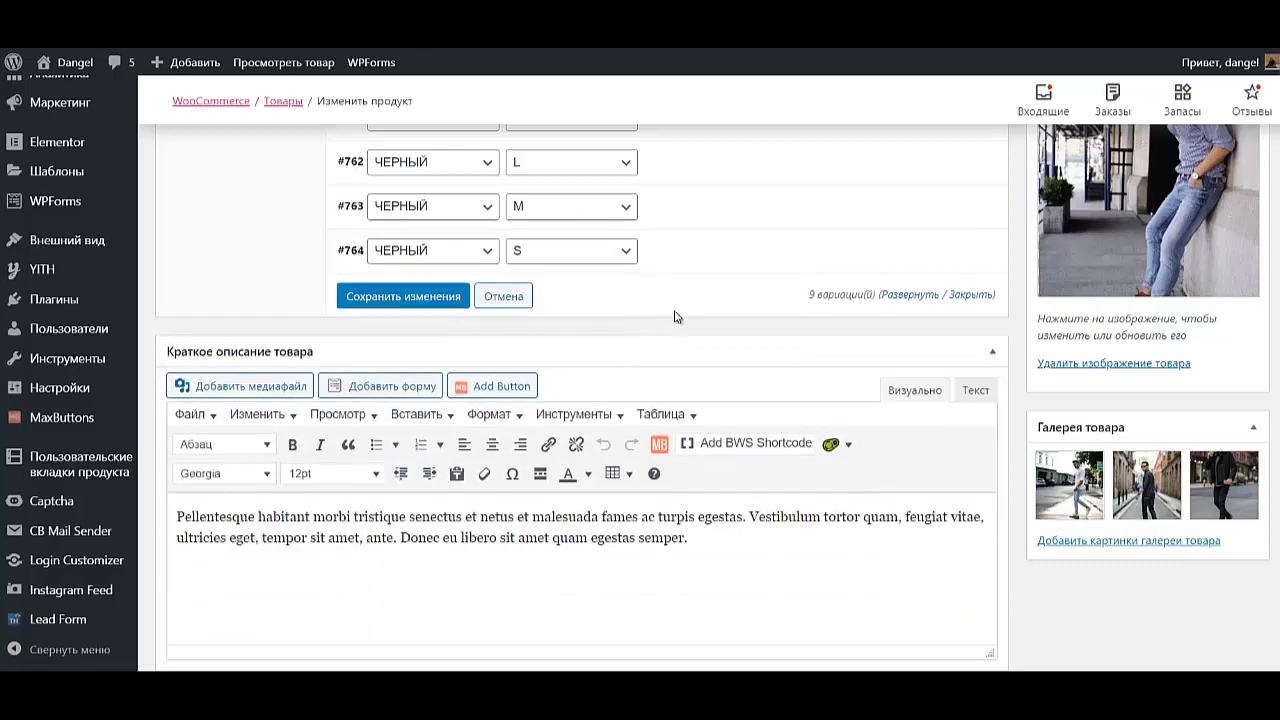
# Set the ЧЕРНЫЙ, size S variation's regular price to 4800 руб. and its sale price to 3500 руб.
pyautogui.click(697, 251)
pyautogui.click(405, 453)
pyautogui.write('4800')
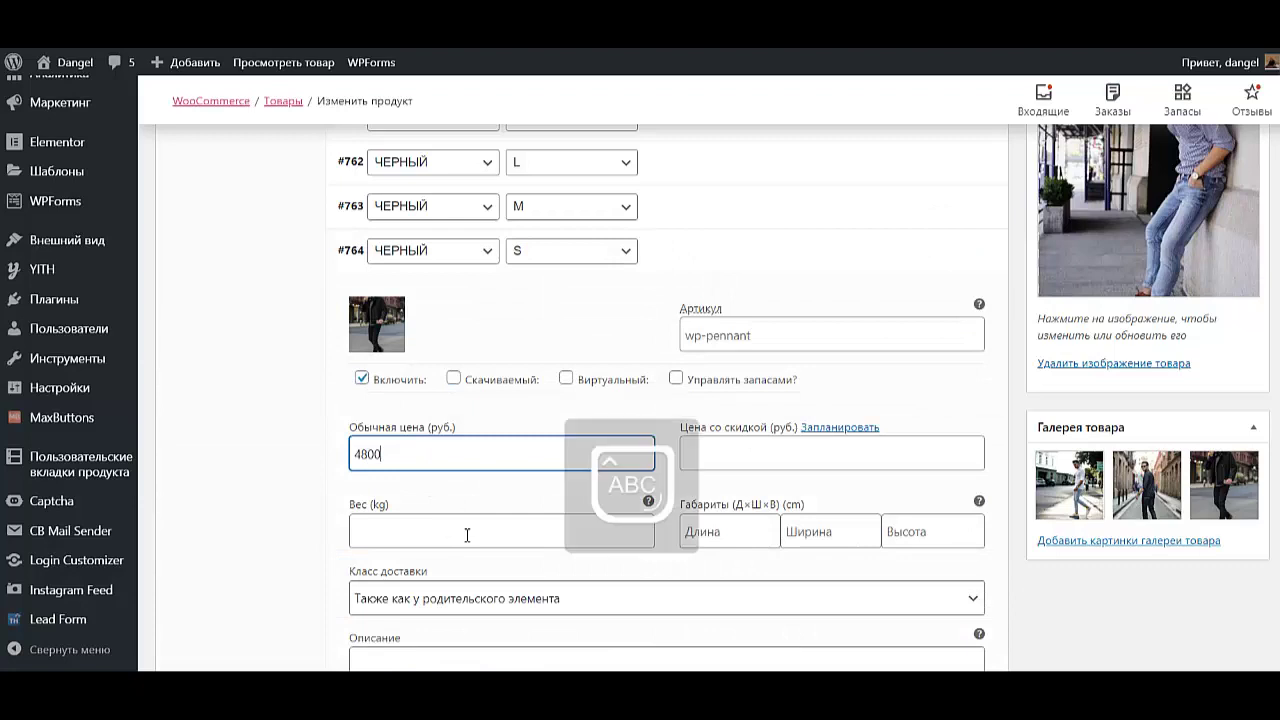
pyautogui.press('Tab')
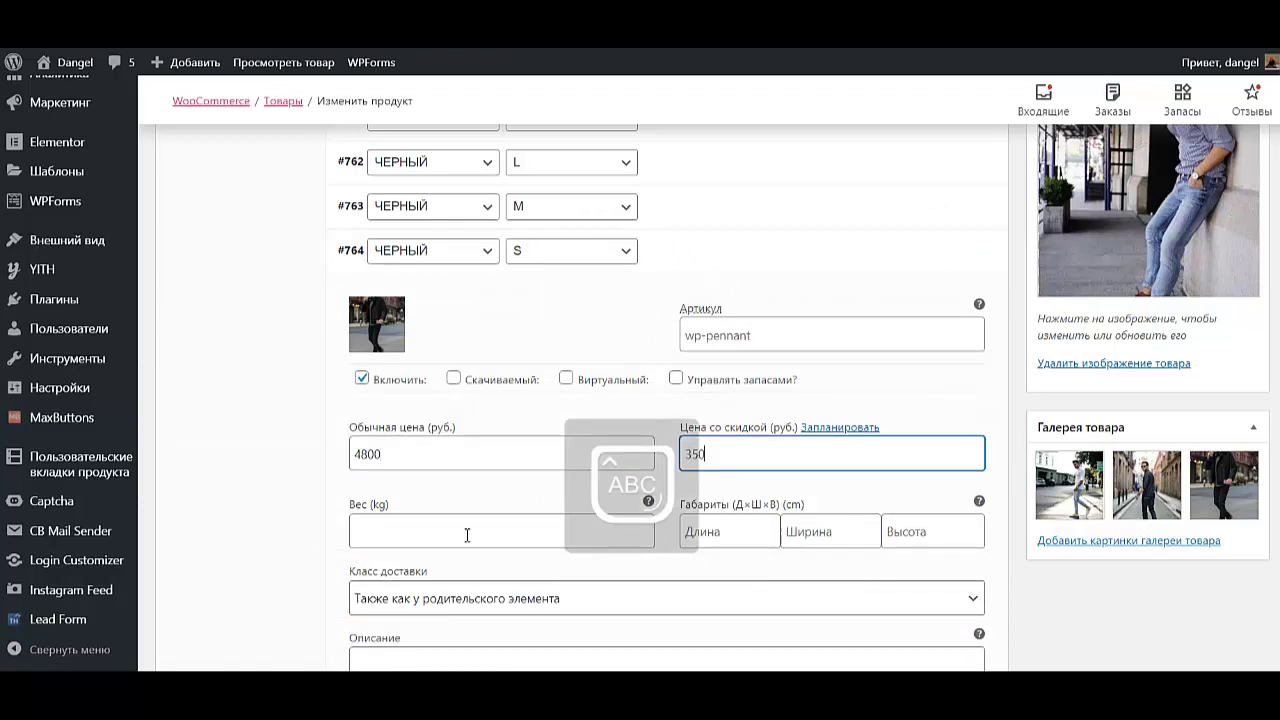
pyautogui.press('capslock')
# Enable stock management for the ЧЕРНЫЙ, size S variation with a quantity of 100 and backorders set to «Разрешить, но уведомить клиента».
pyautogui.click(676, 379)
pyautogui.click(705, 532)
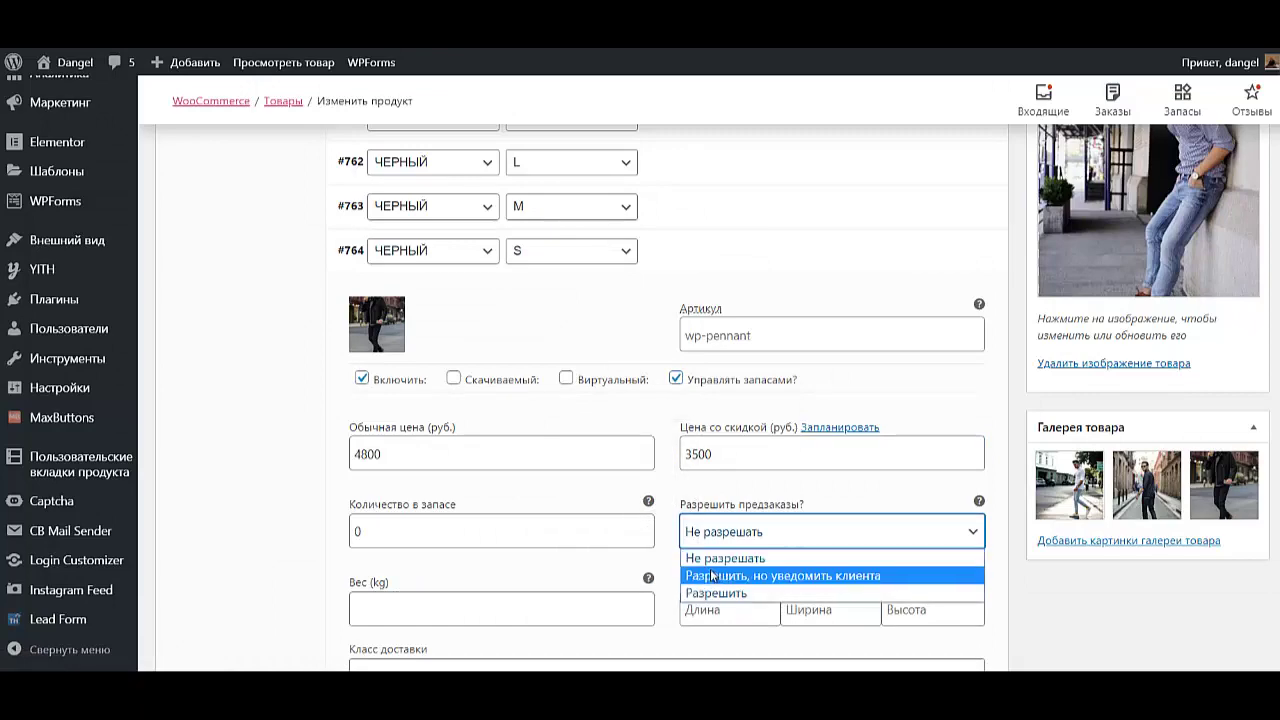
pyautogui.click(712, 577)
pyautogui.doubleClick(472, 533)
pyautogui.write('1')
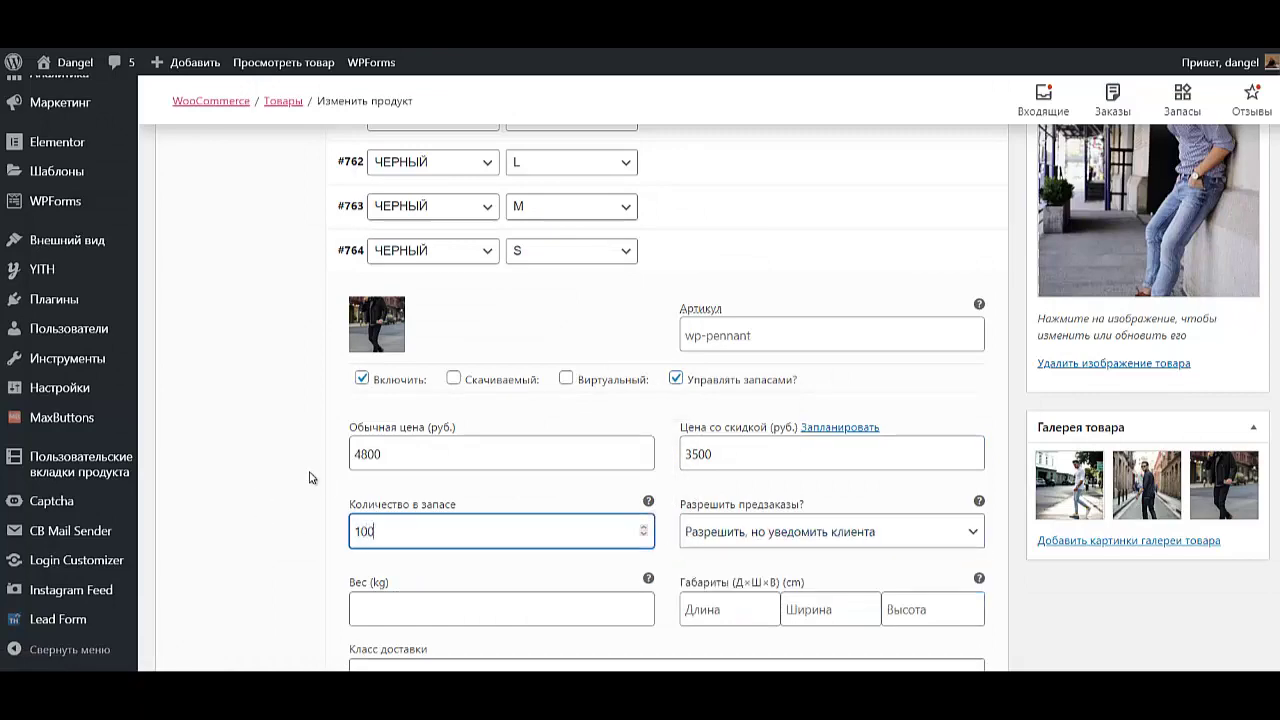
pyautogui.write('00')
pyautogui.click(721, 259)
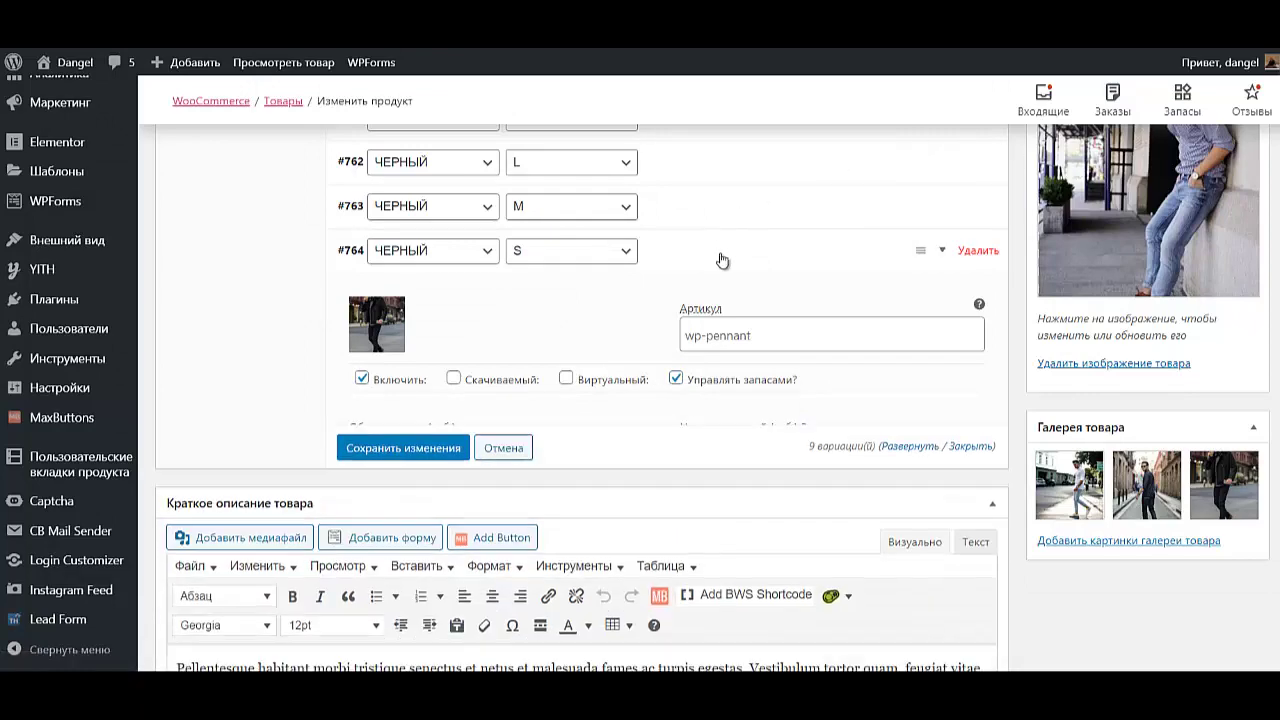
# Check the parent product's SKU in its inventory settings and set the ГОЛУБОЙ, size L variation's SKU to jai-1.
pyautogui.scroll(3, 712, 266)
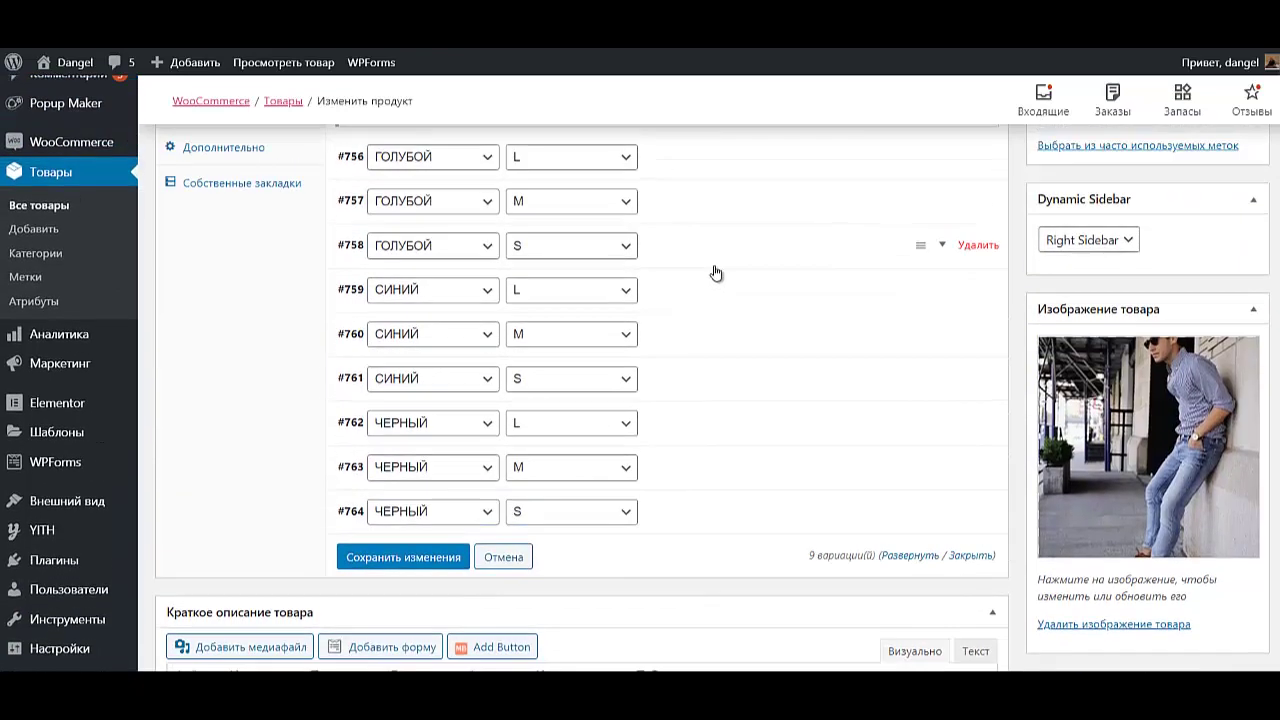
pyautogui.scroll(2, 716, 270)
pyautogui.click(714, 262)
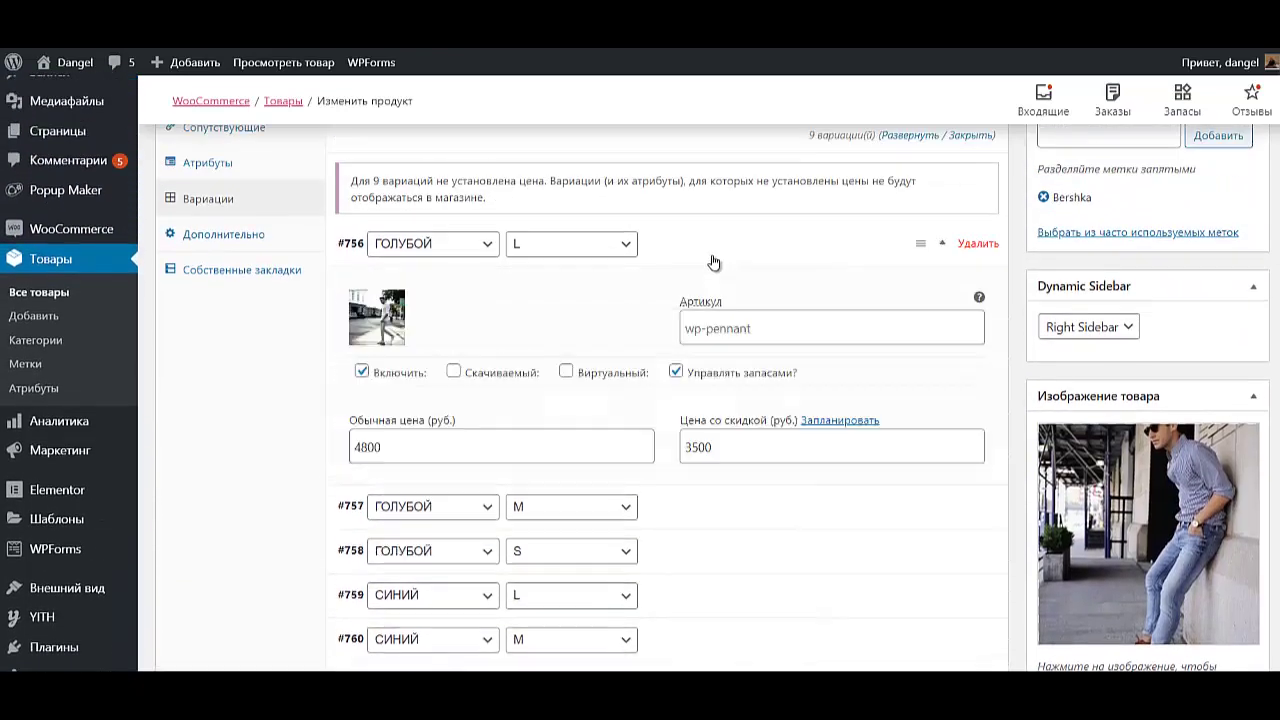
pyautogui.click(770, 328)
pyautogui.scroll(3, 775, 330)
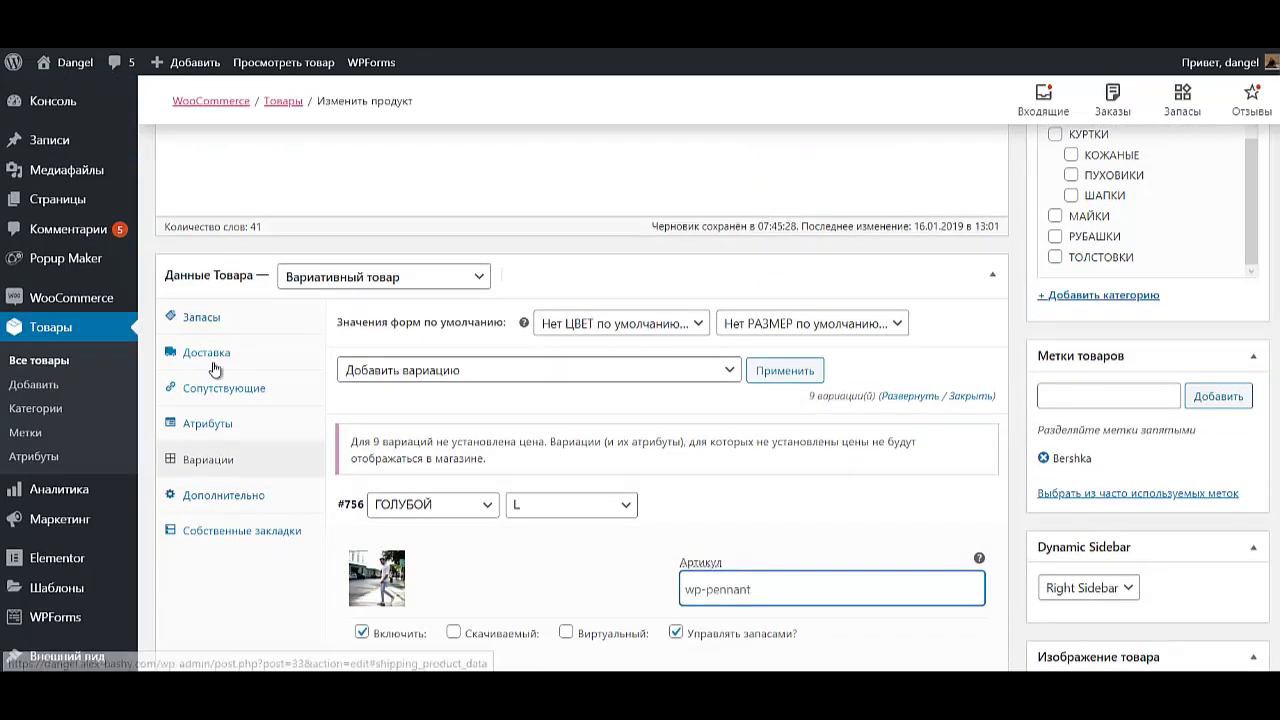
pyautogui.click(212, 322)
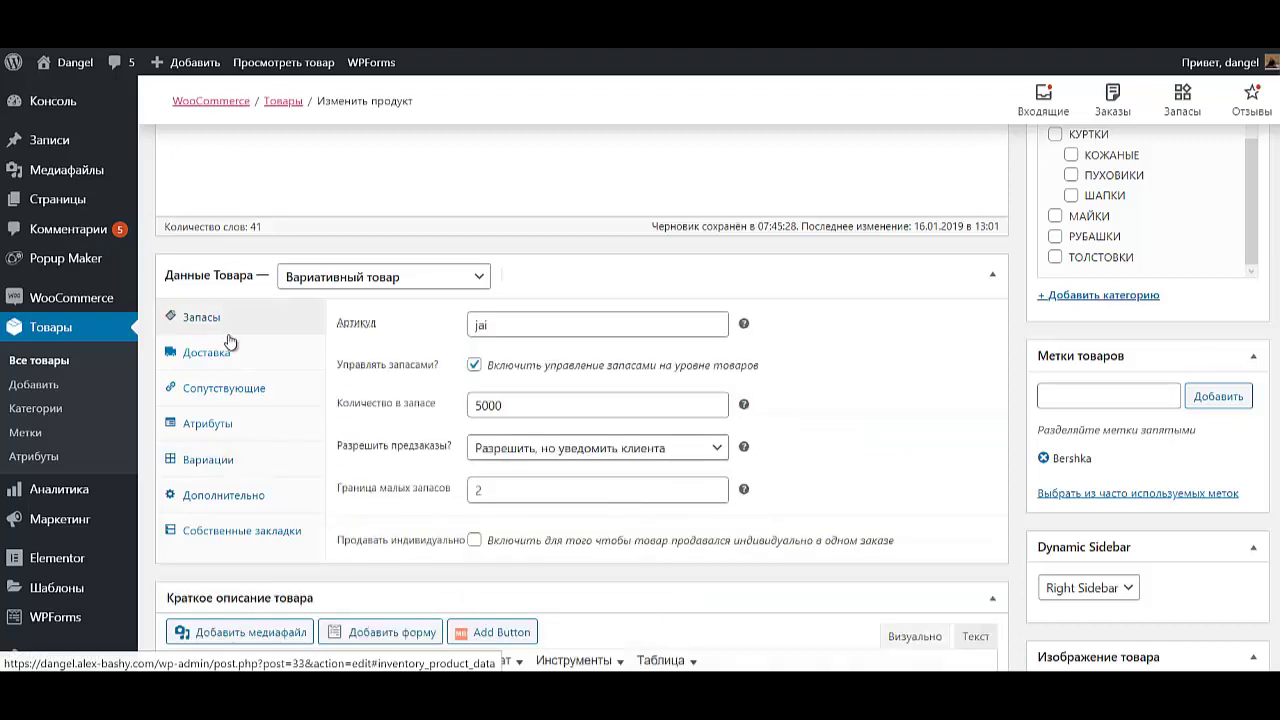
pyautogui.doubleClick(496, 326)
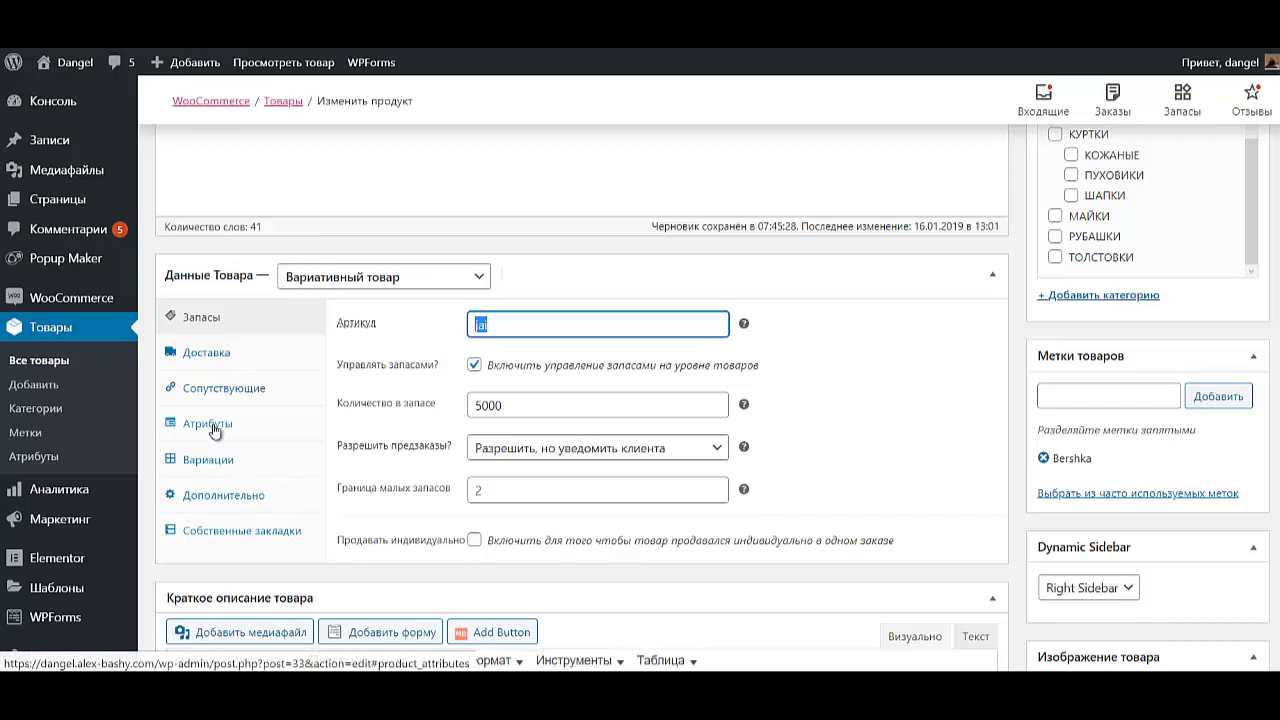
pyautogui.click(218, 458)
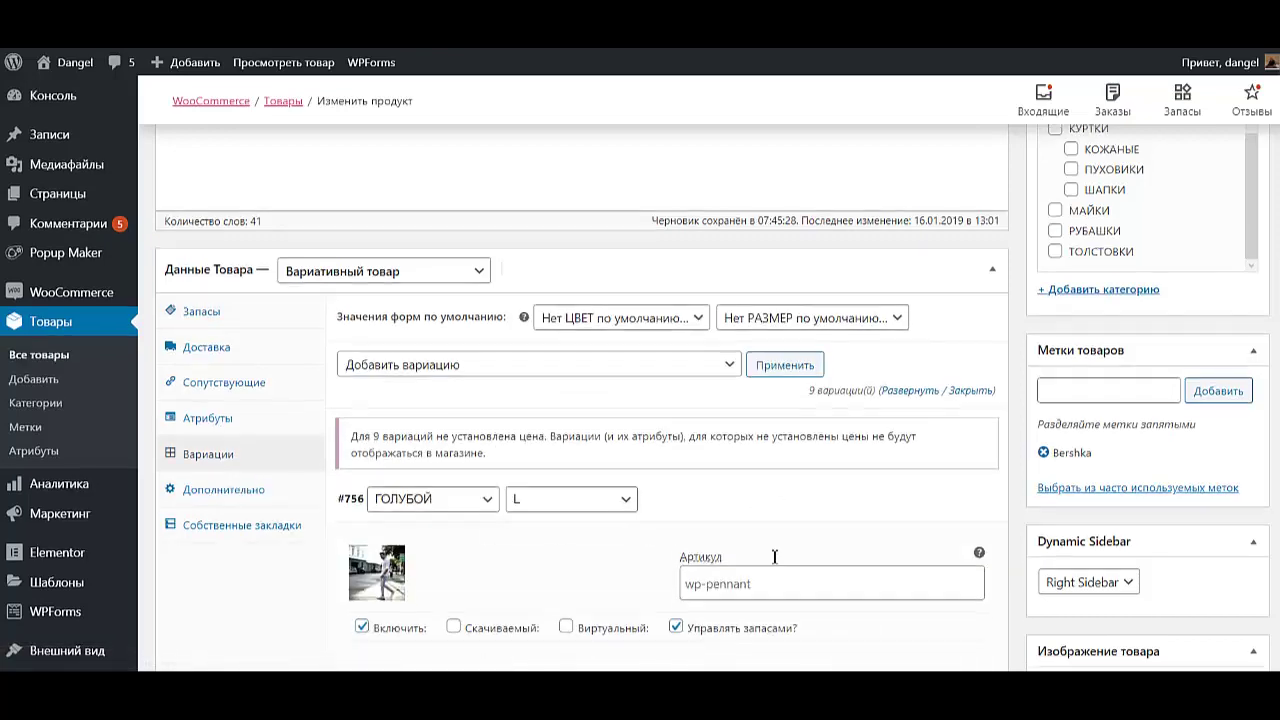
pyautogui.scroll(-2, 810, 427)
pyautogui.click(809, 424)
pyautogui.write('jai-1')
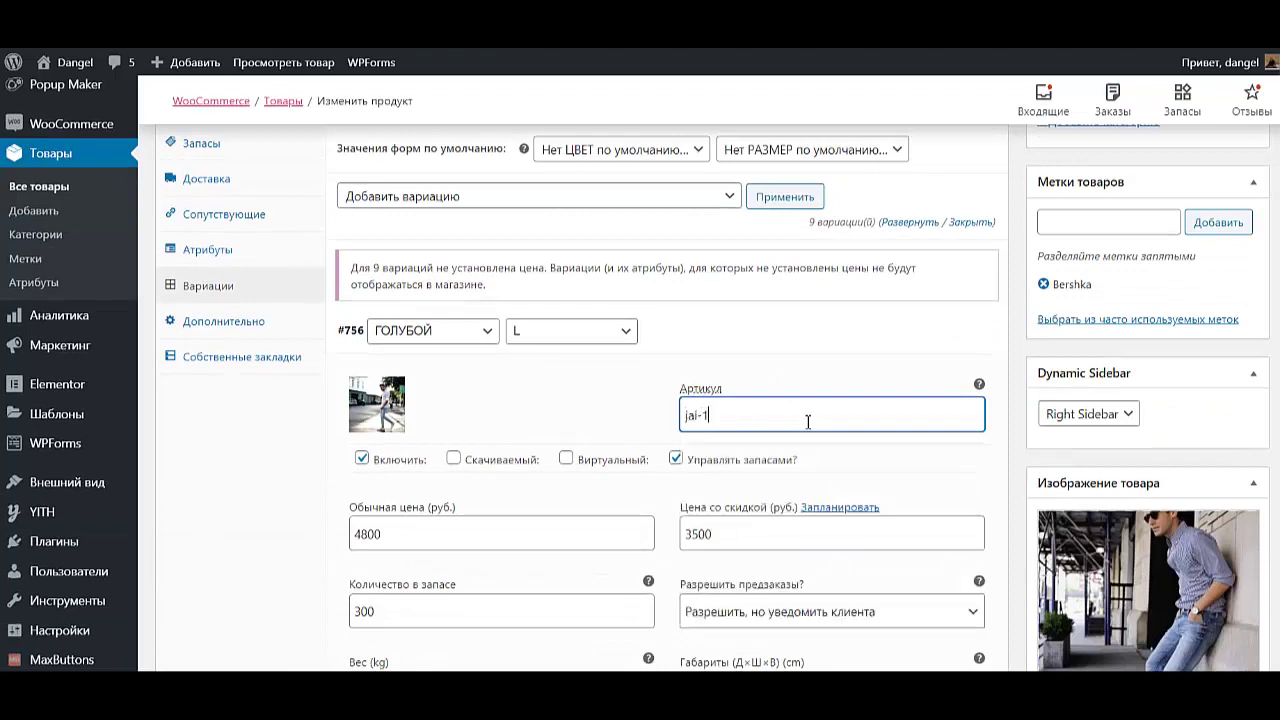
pyautogui.click(720, 337)
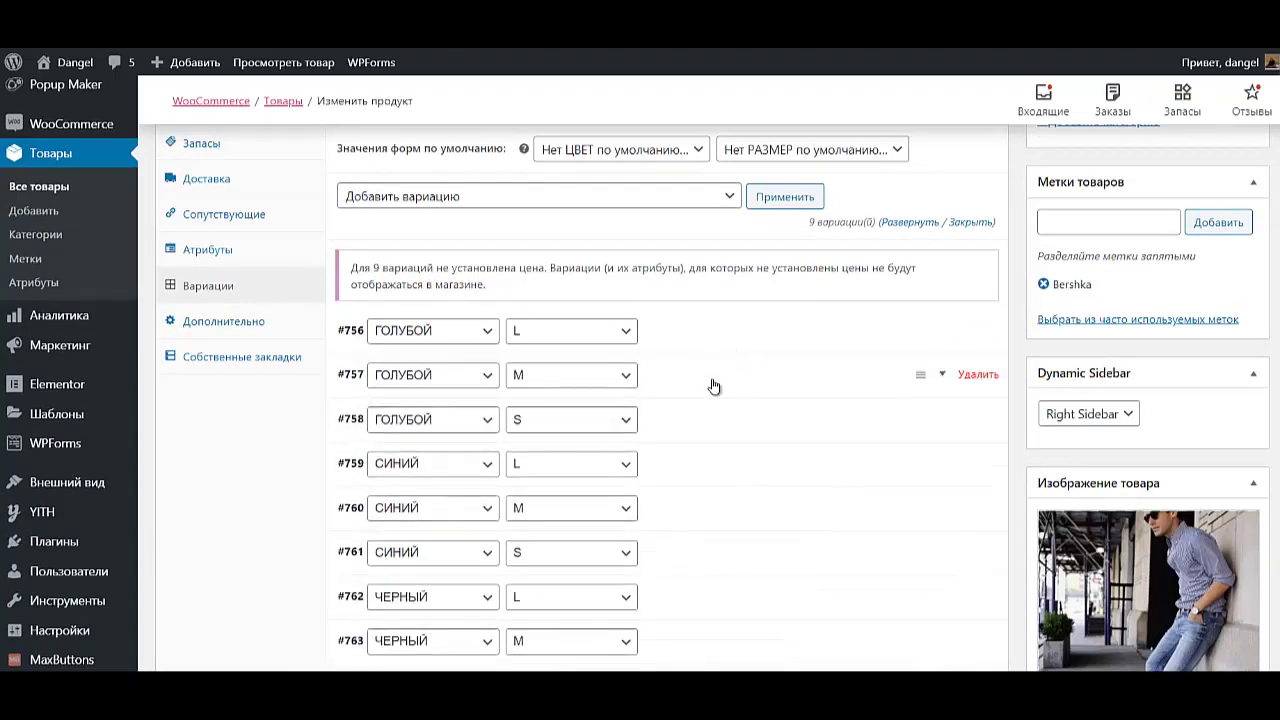
# Set the SKU of the ГОЛУБОЙ, size M variation to jai-2 and of the ГОЛУБОЙ, size S variation to jai-3.
pyautogui.click(711, 382)
pyautogui.click(745, 462)
pyautogui.write('jai-2')
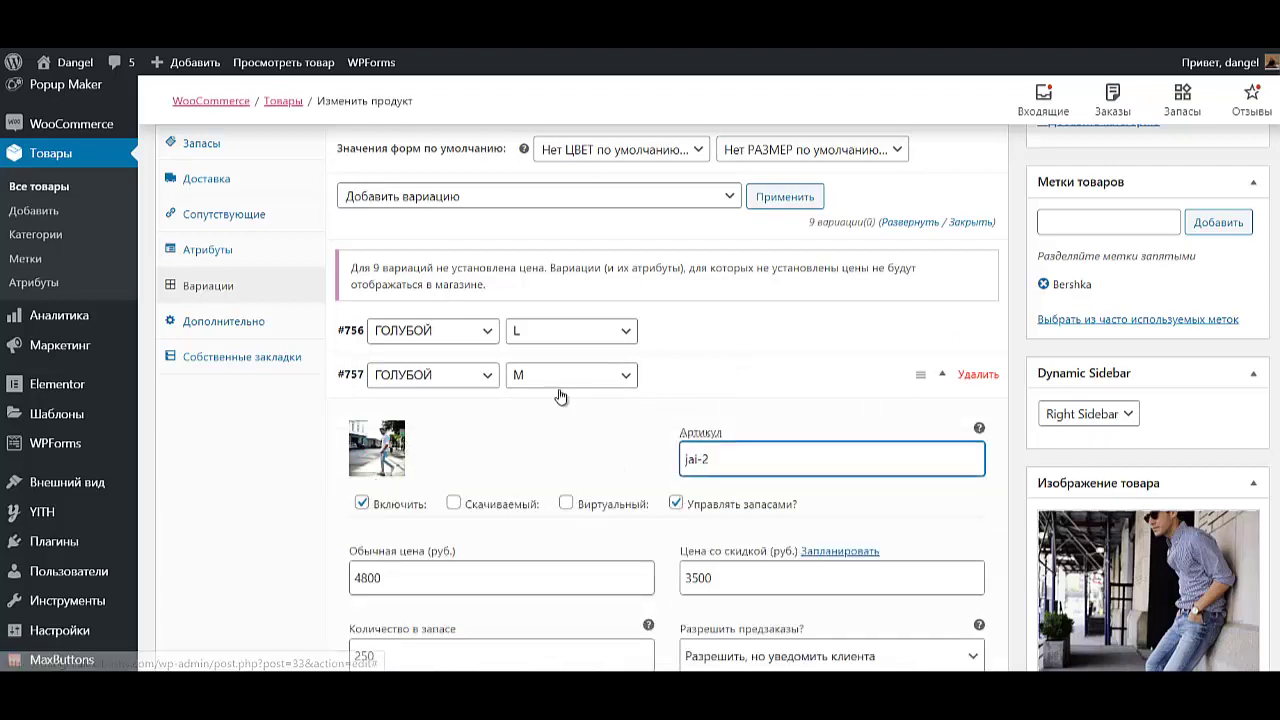
pyautogui.click(714, 392)
pyautogui.click(693, 422)
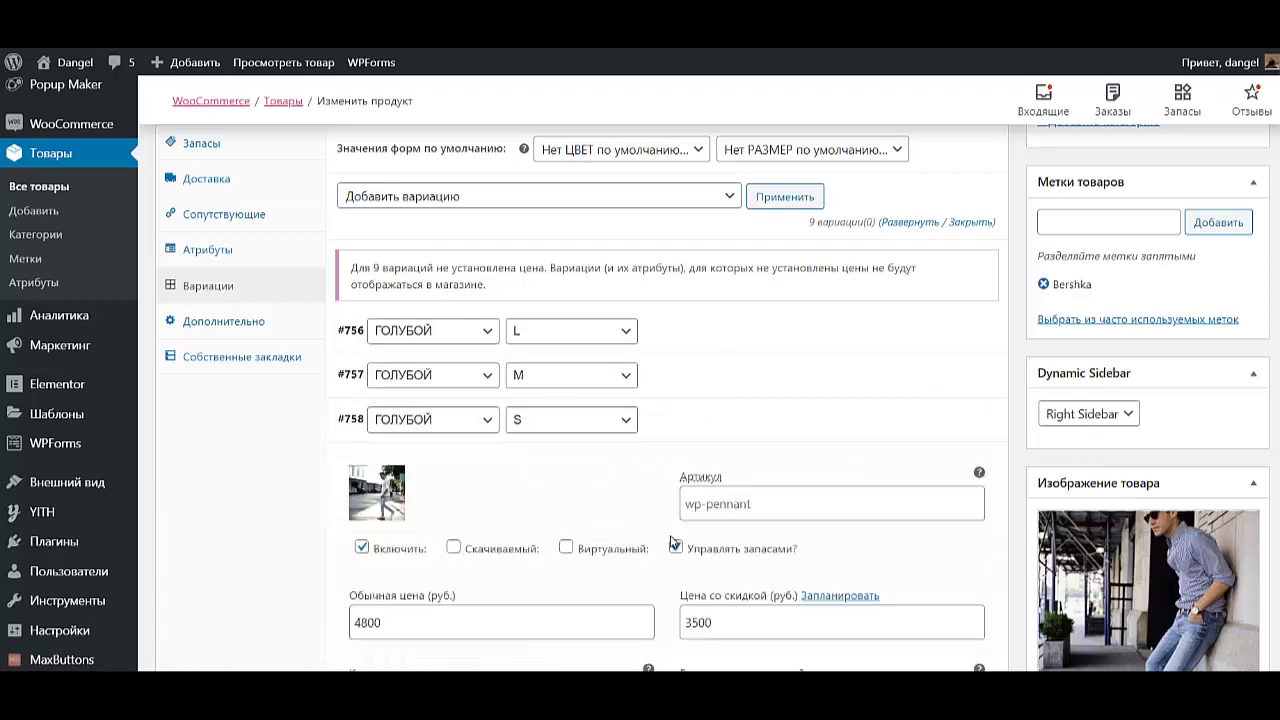
pyautogui.click(771, 507)
pyautogui.write('jai-')
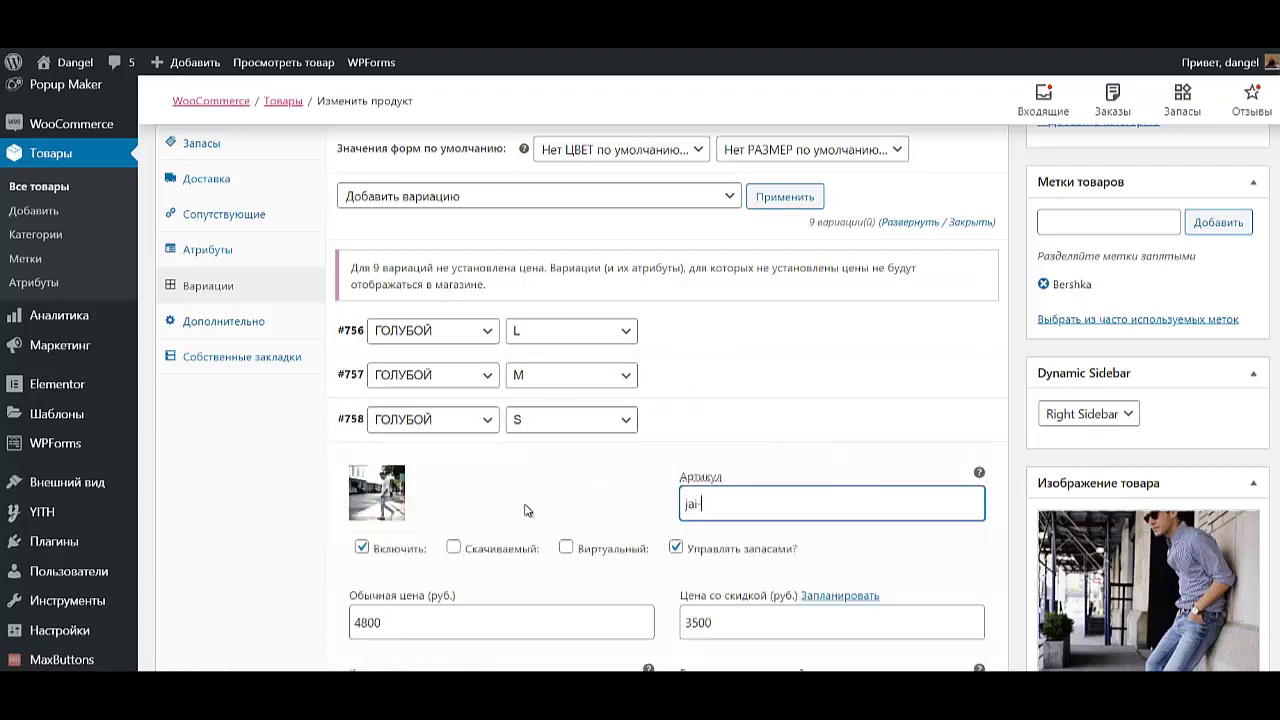
pyautogui.write('3')
pyautogui.click(684, 426)
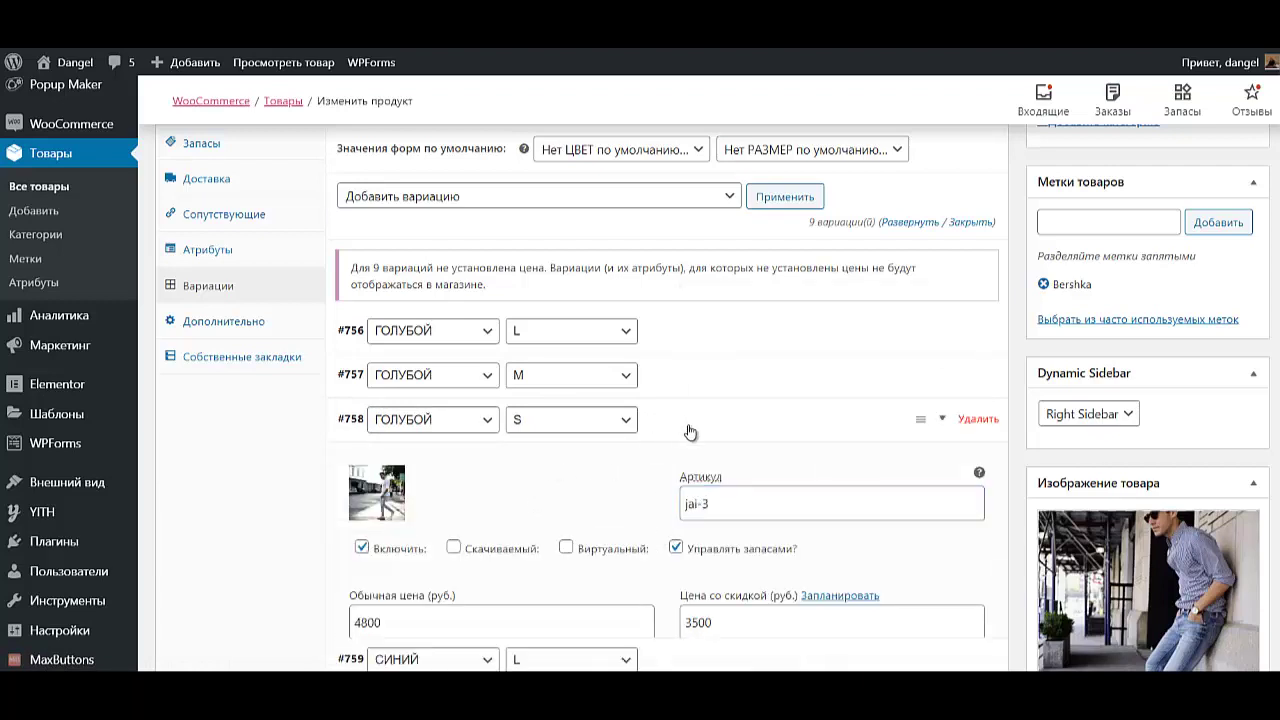
# Set the SKU of the СИНИЙ, size L variation to jai-4 and of the СИНИЙ, size M variation to jai-5.
pyautogui.click(672, 475)
pyautogui.click(716, 547)
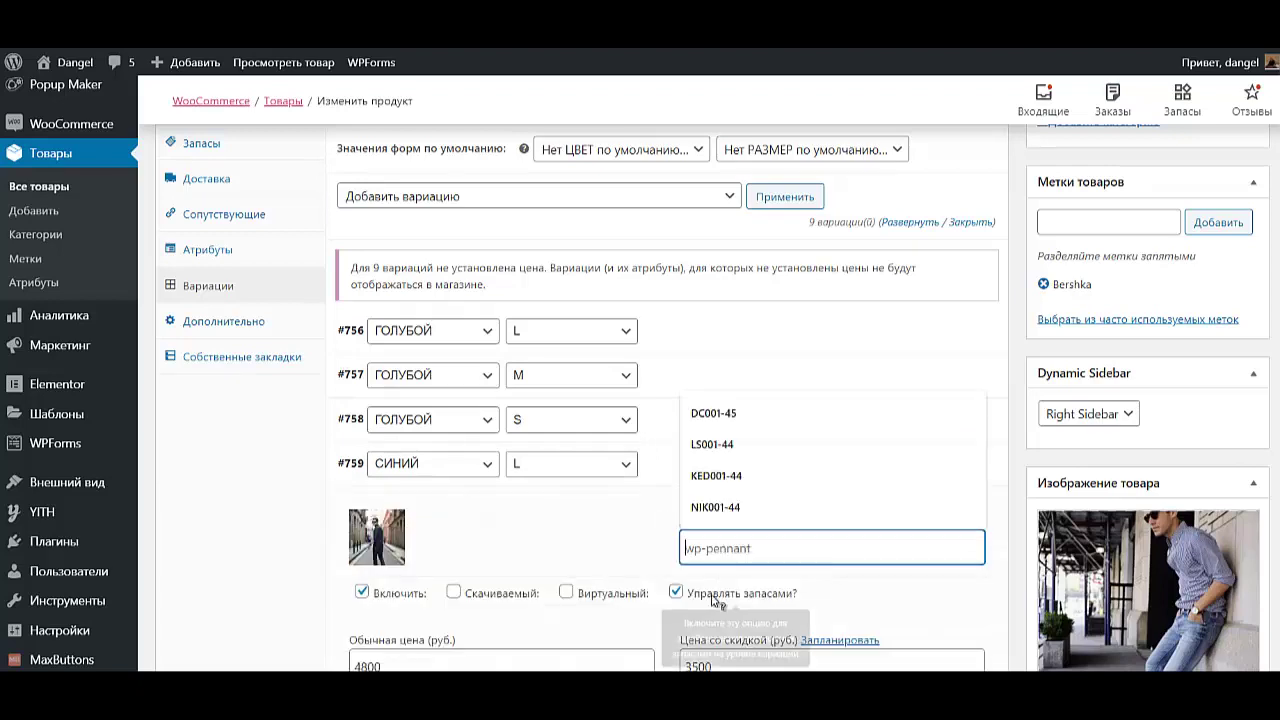
pyautogui.write('jai-4')
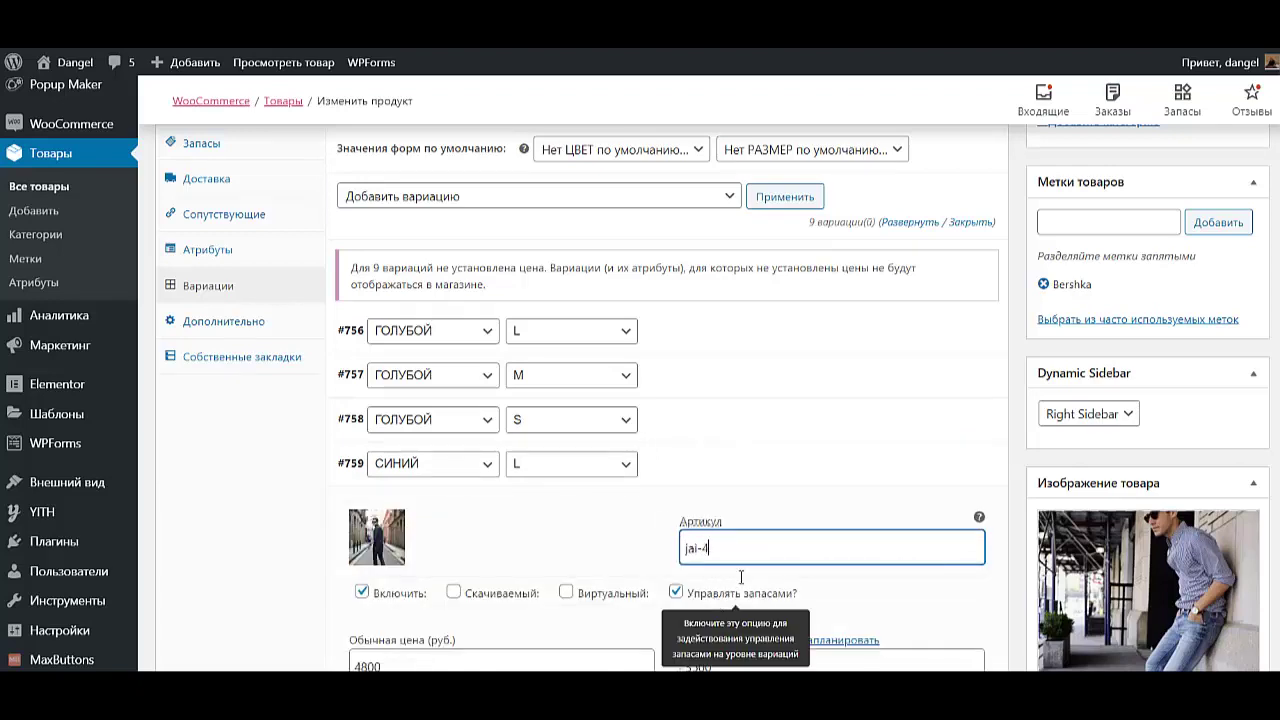
pyautogui.click(748, 468)
pyautogui.click(716, 525)
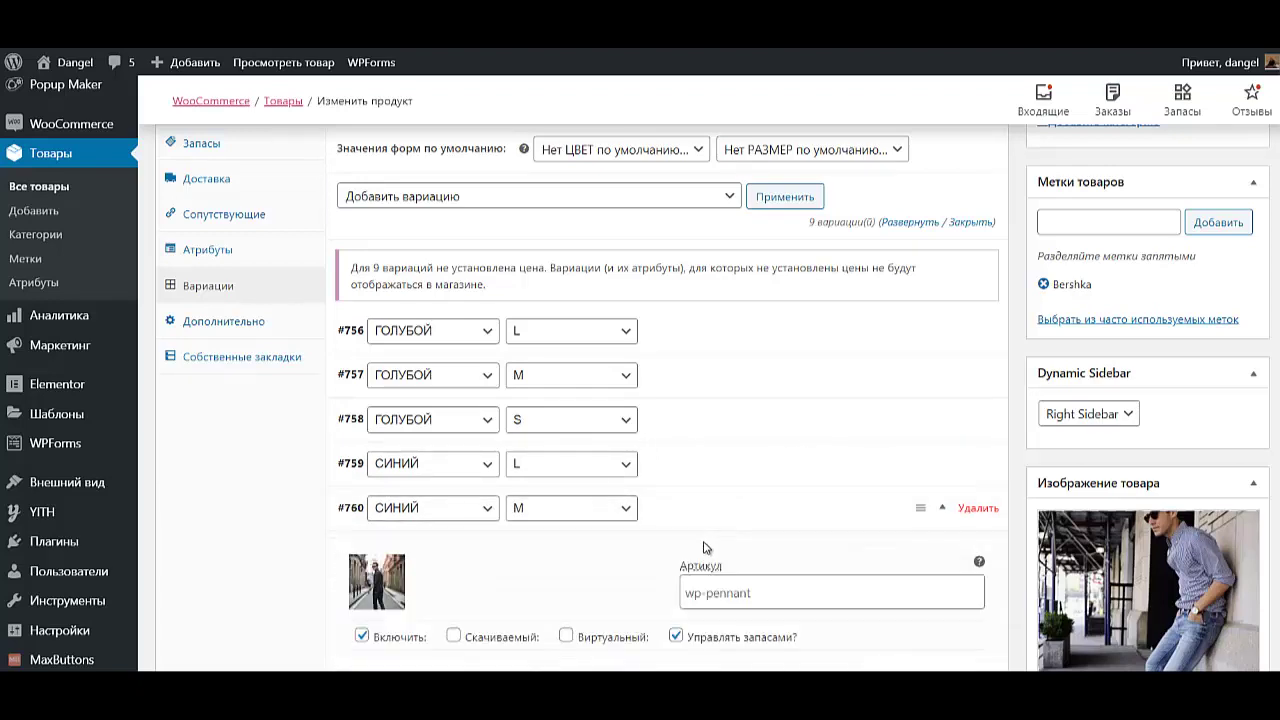
pyautogui.click(716, 594)
pyautogui.write('jai')
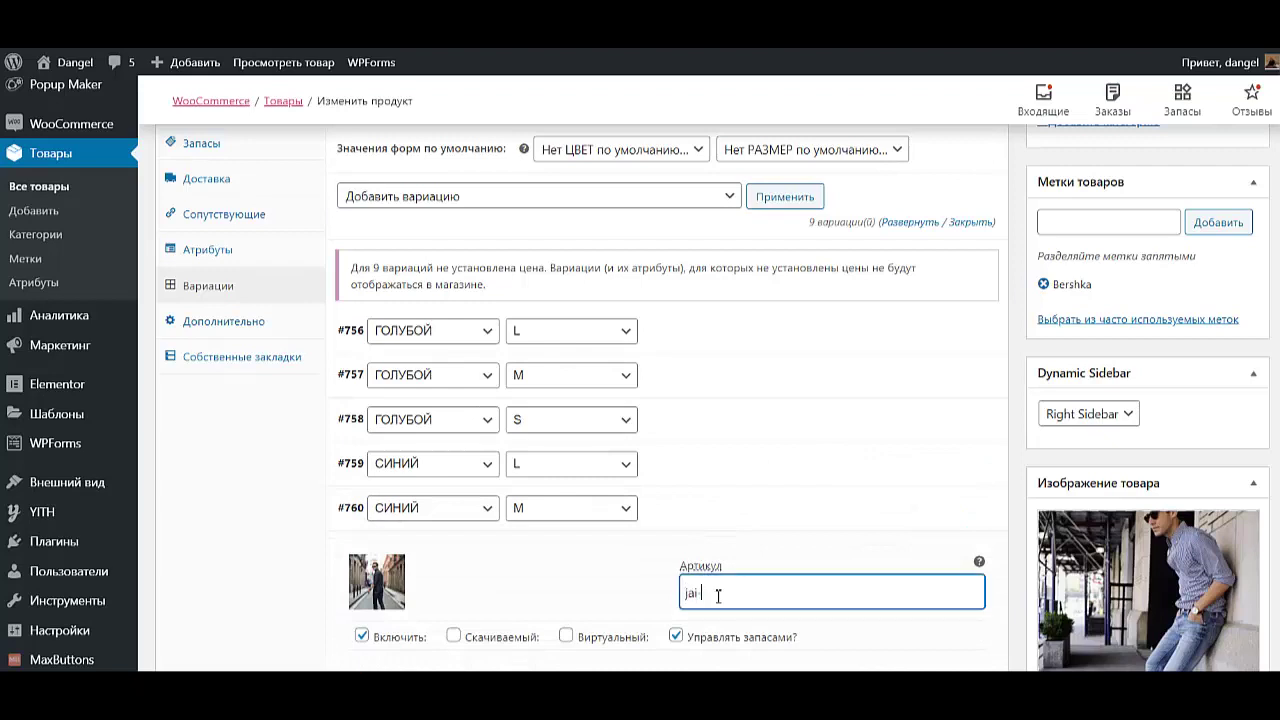
pyautogui.write('-5')
pyautogui.click(694, 523)
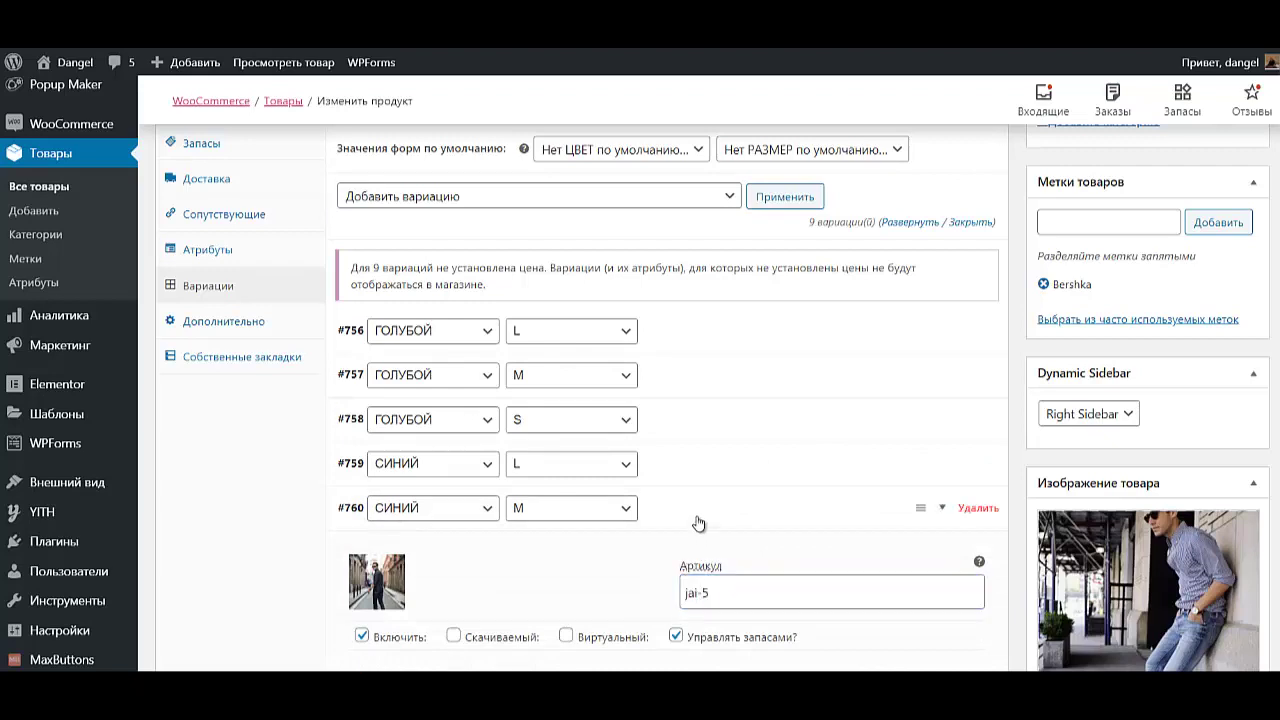
# Set the SKU of the СИНИЙ, size S variation to jai-6.
pyautogui.click(692, 557)
pyautogui.click(718, 636)
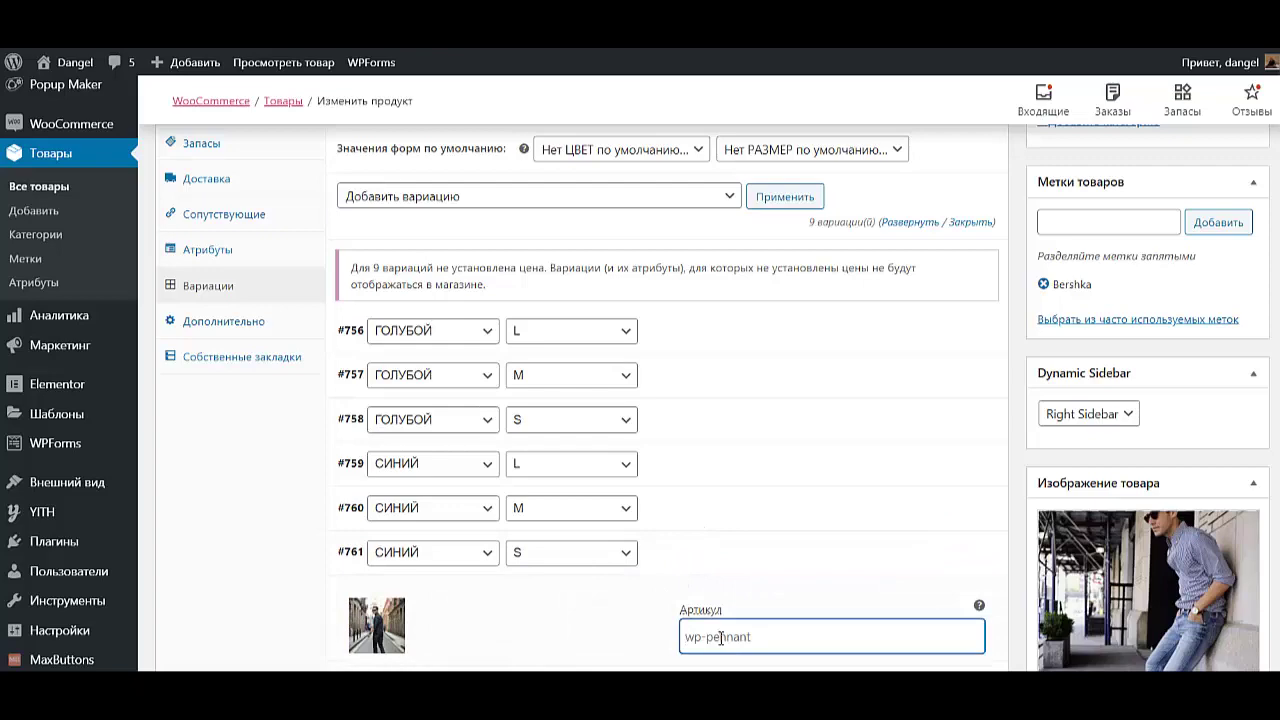
pyautogui.write('jai-6')
pyautogui.scroll(-2, 708, 600)
pyautogui.click(673, 378)
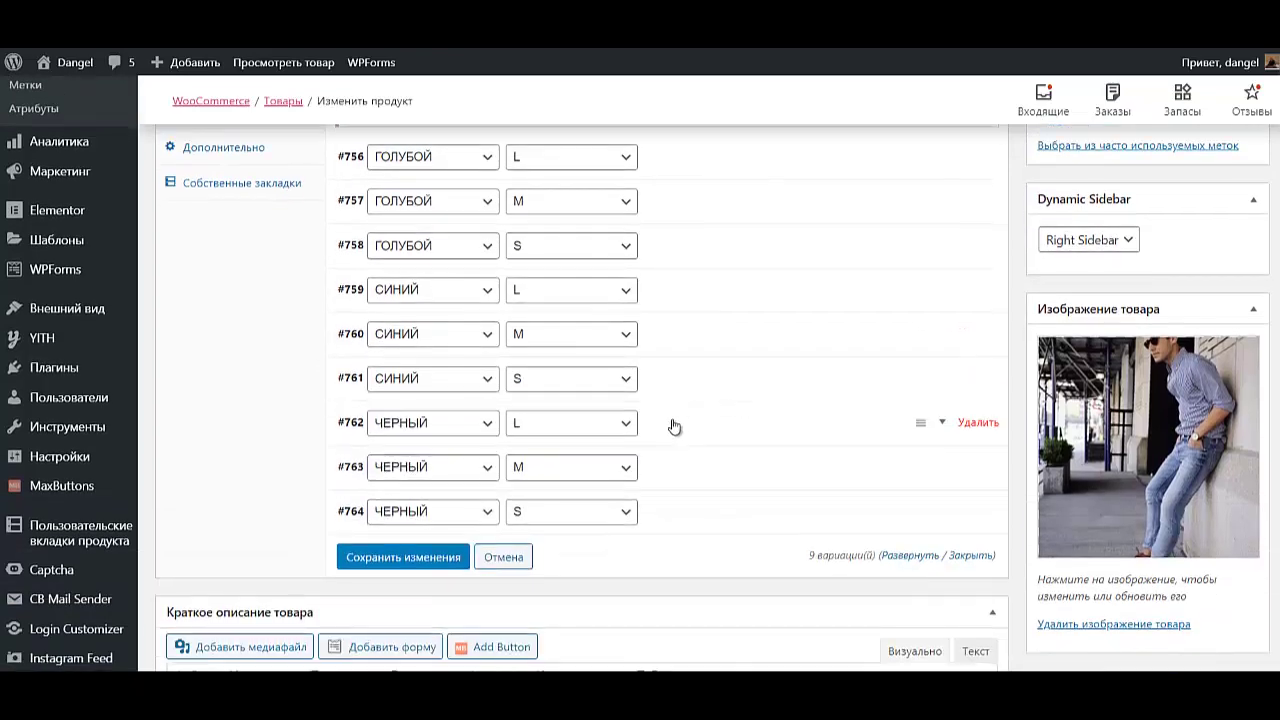
# Set the SKU of the ЧЕРНЫЙ, size L variation to jai-7 and of the ЧЕРНЫЙ, size M variation to jai-8.
pyautogui.click(673, 426)
pyautogui.click(745, 512)
pyautogui.write('jai-7')
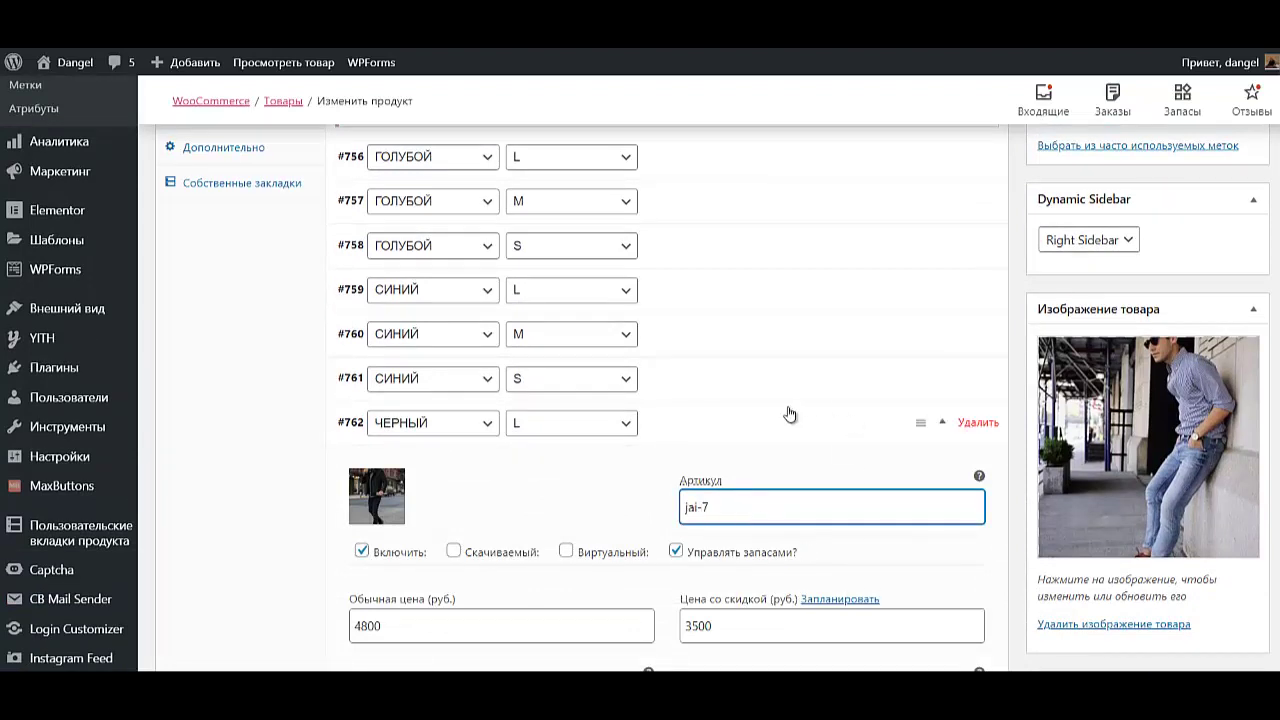
pyautogui.click(751, 434)
pyautogui.click(714, 487)
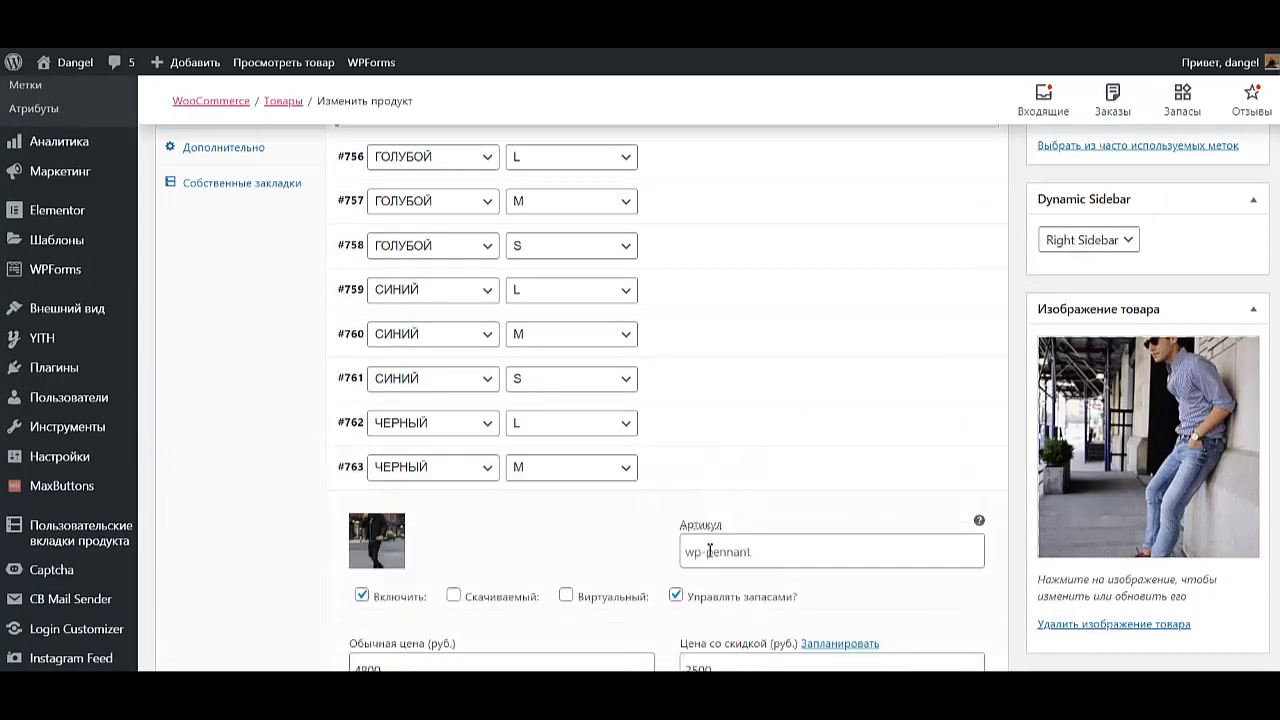
pyautogui.click(707, 548)
pyautogui.write('jai-8')
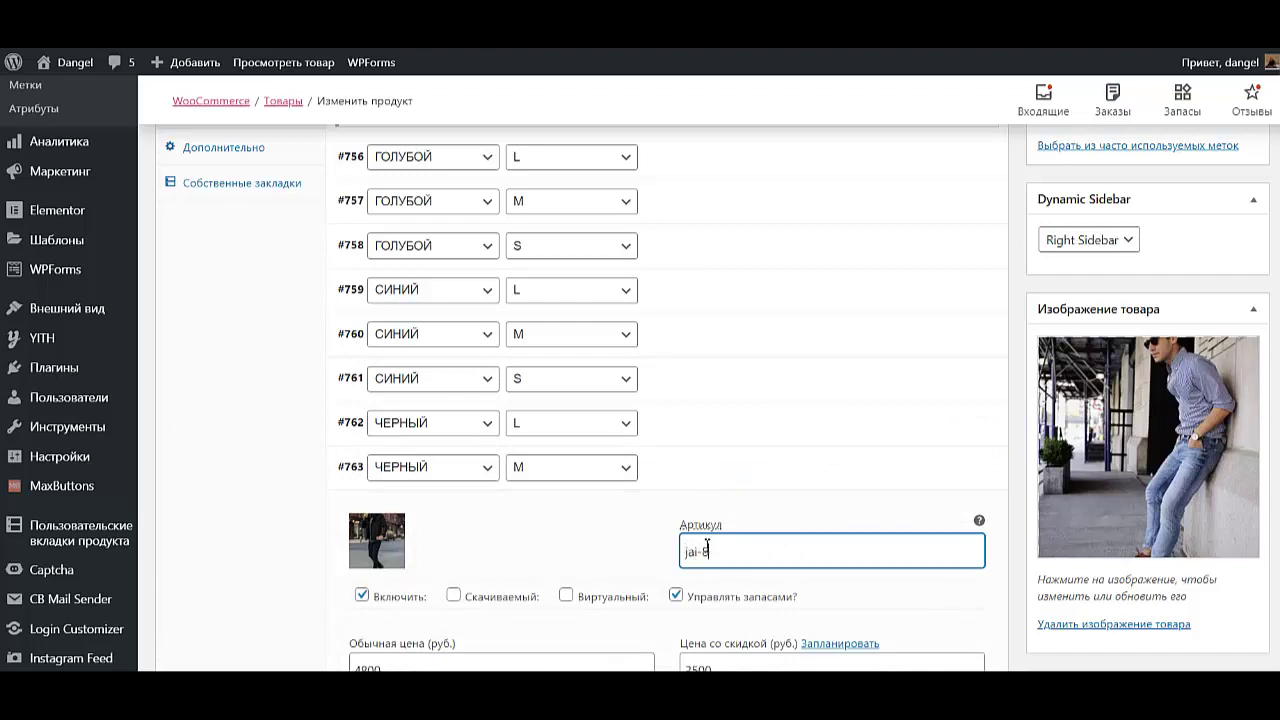
pyautogui.click(777, 486)
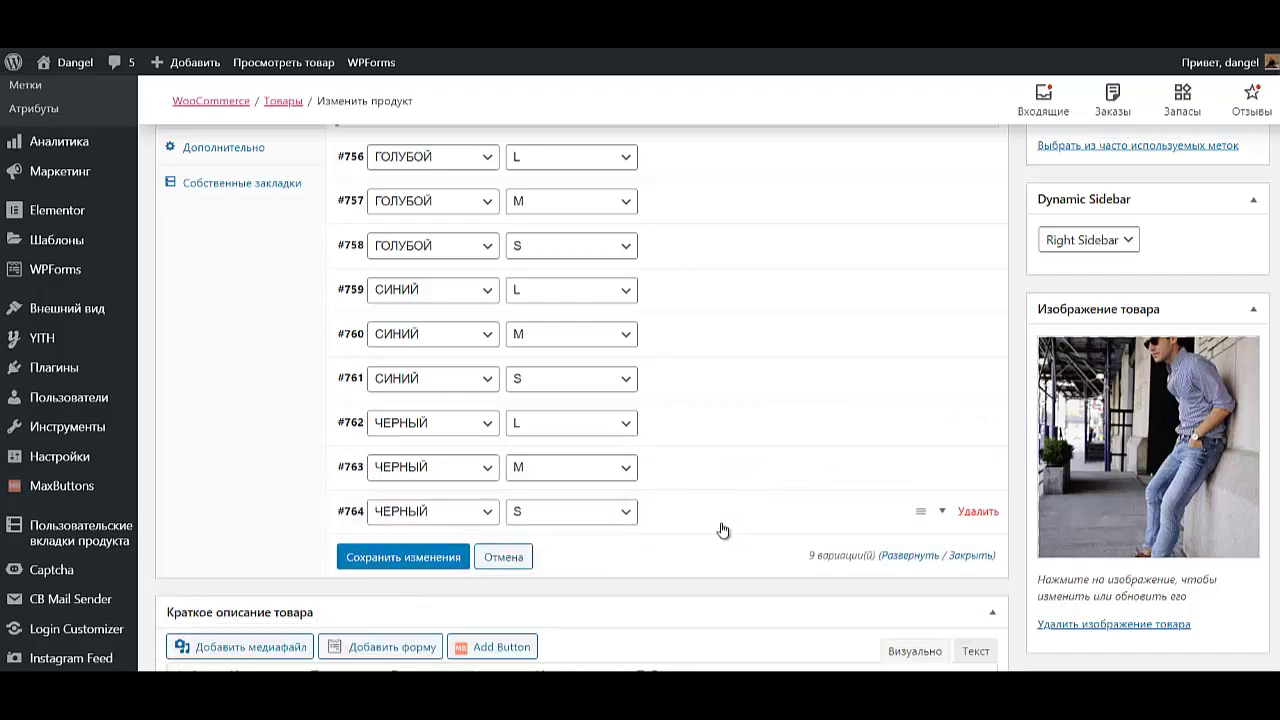
# Set the SKU of the ЧЕРНЫЙ, size S variation to jai-9.
pyautogui.click(720, 528)
pyautogui.click(714, 594)
pyautogui.write('jai-9')
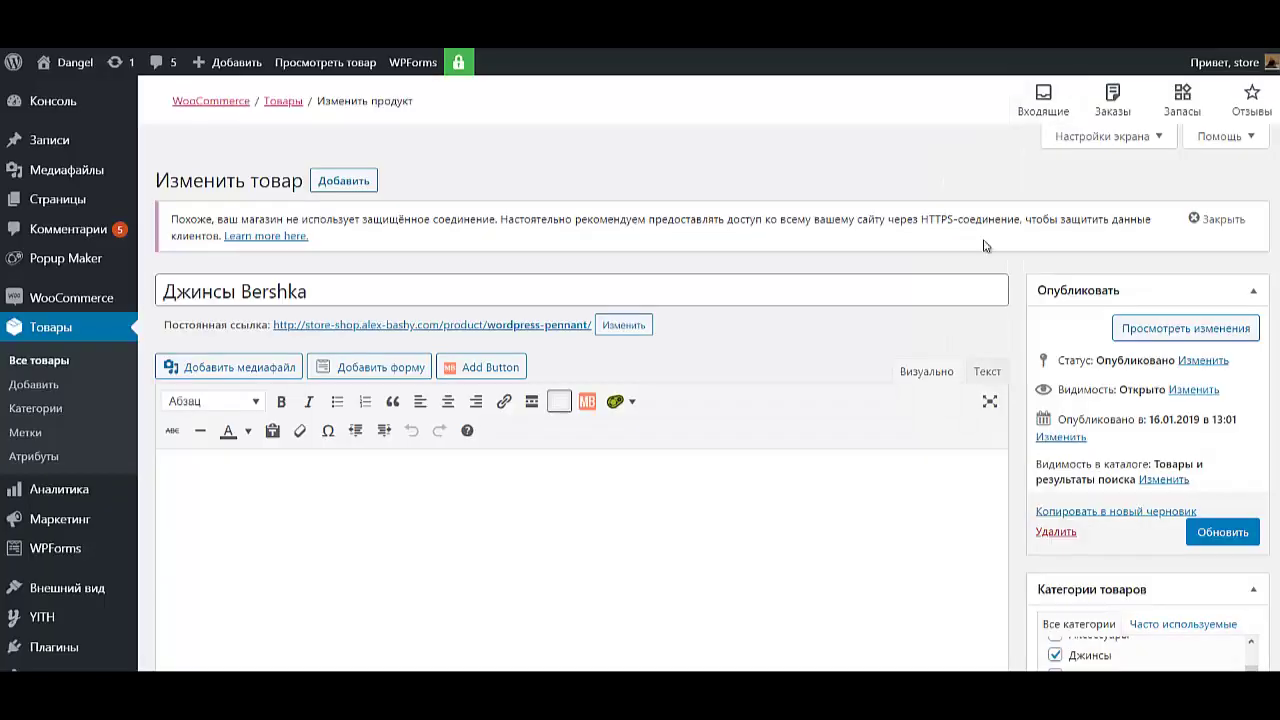
# Examine the size L, ГОЛУБОЙ variation's SKU, prices and stock settings in the published Джинсы Bershka product.
pyautogui.scroll(-10, 263, 313)
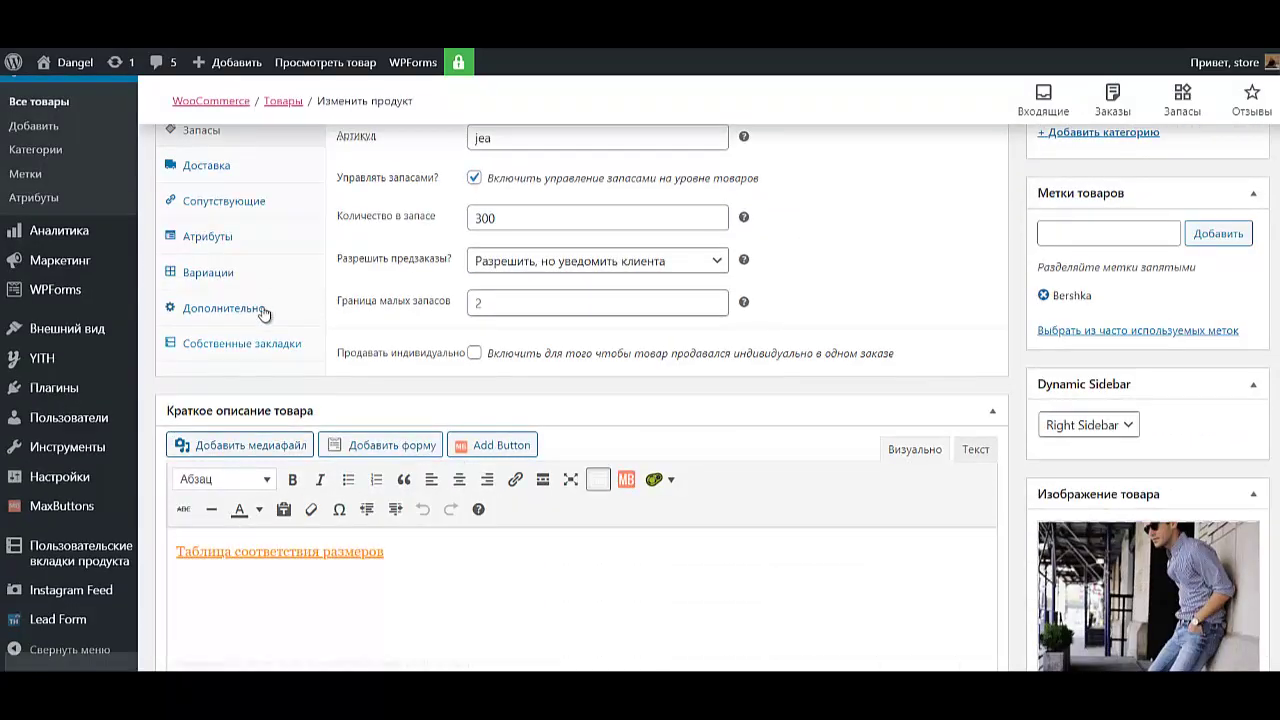
pyautogui.click(255, 276)
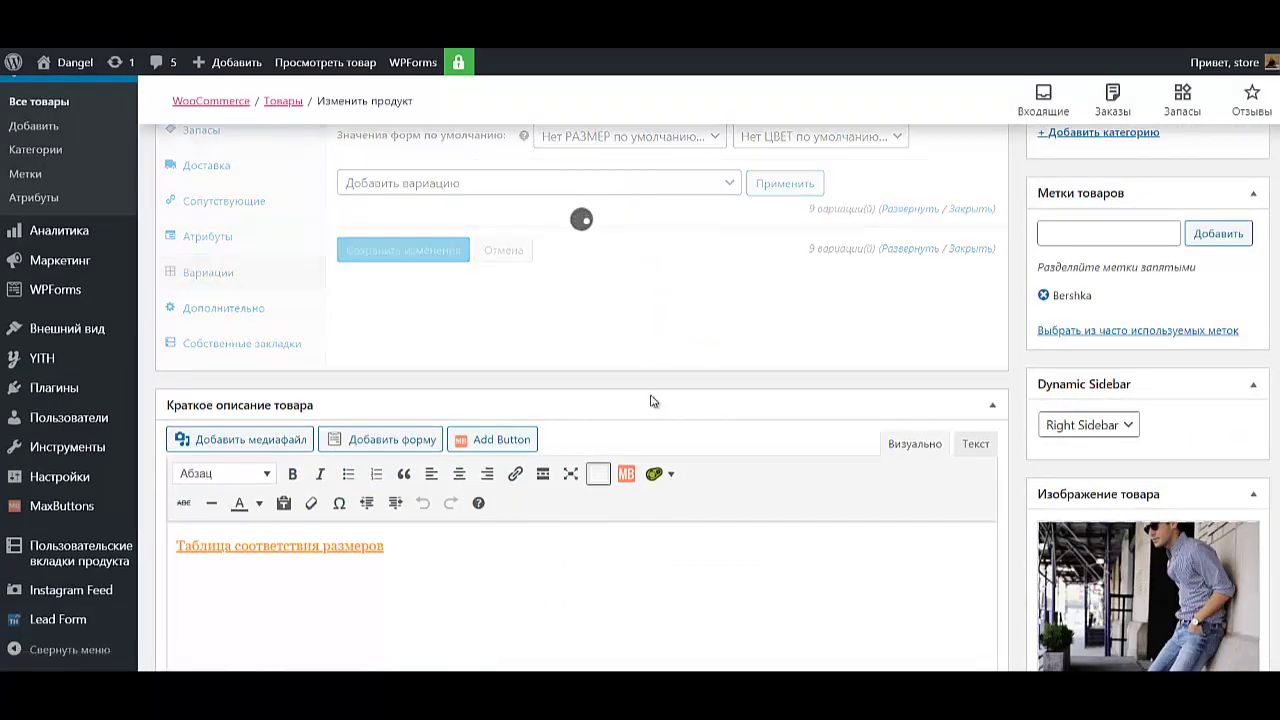
pyautogui.click(691, 251)
pyautogui.scroll(-1, 713, 432)
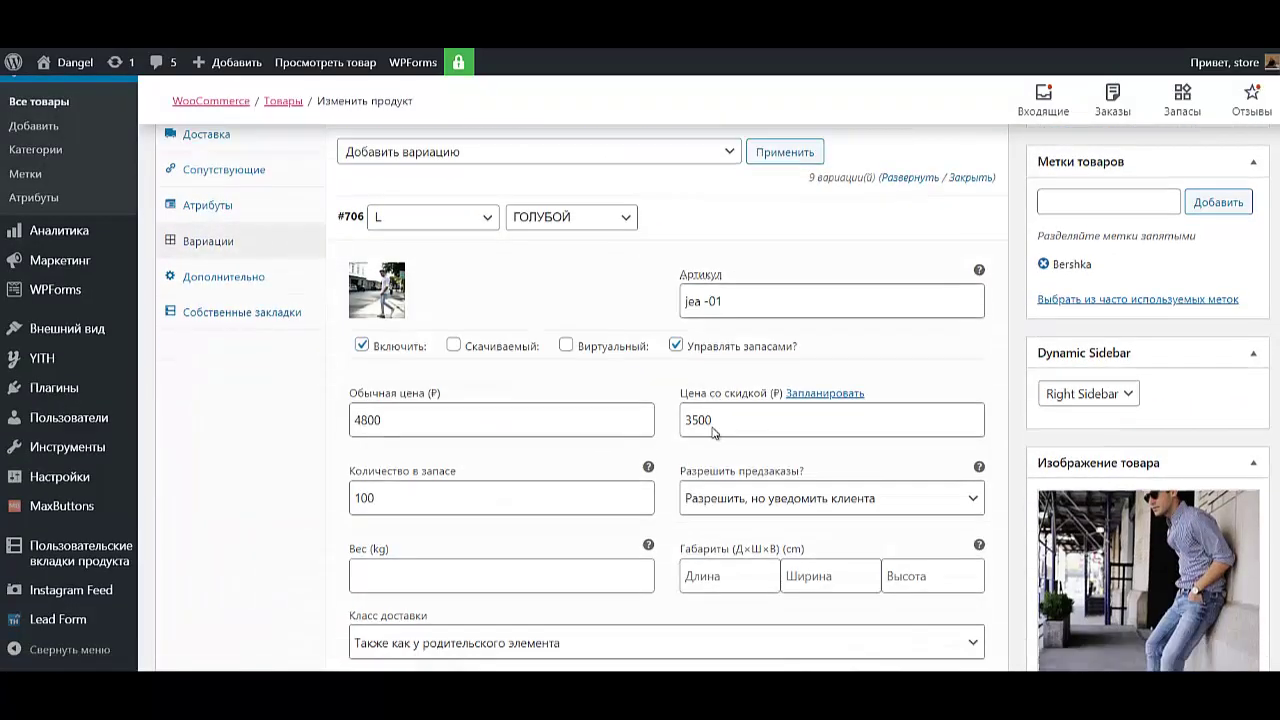
# Copy the variation description «Все подробности уточняйте у менеджера» from the published product into the ЧЕРНЫЙ, size S variation.
pyautogui.scroll(-5, 713, 432)
pyautogui.moveTo(640, 229); pyautogui.dragTo(231, 199)
pyautogui.hotkey('ctrl', 'c')
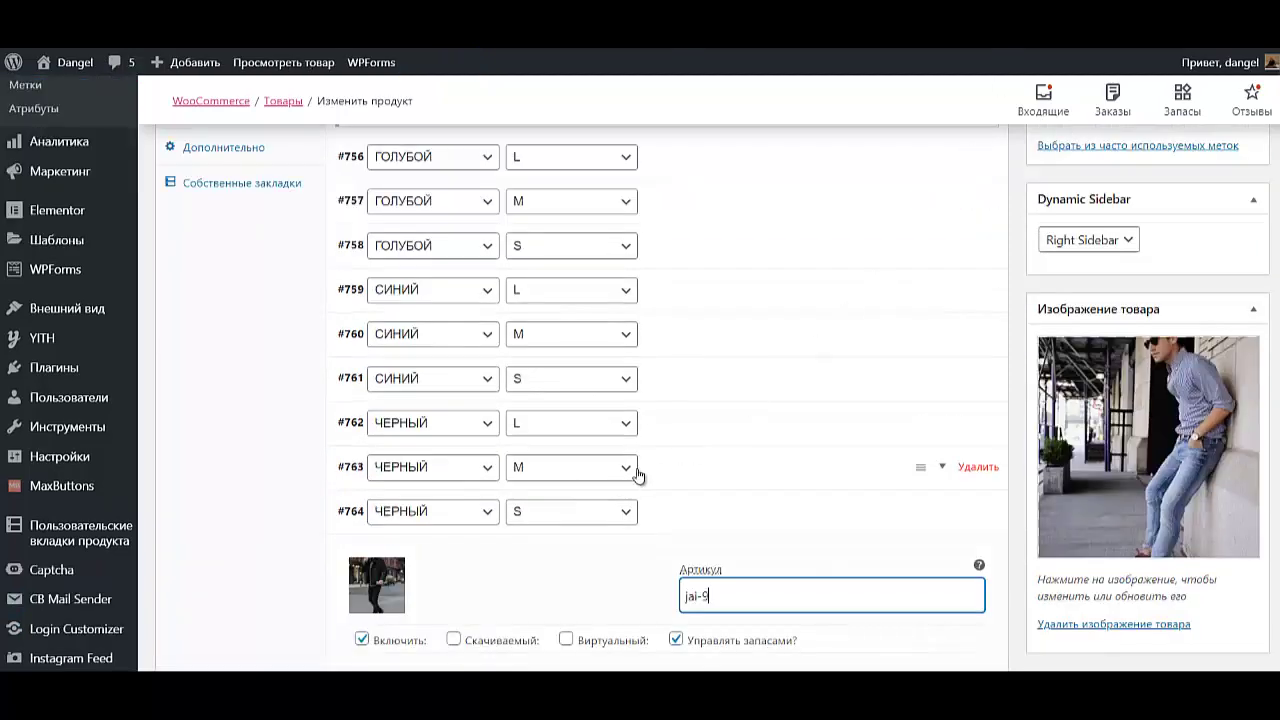
pyautogui.scroll(-4, 634, 477)
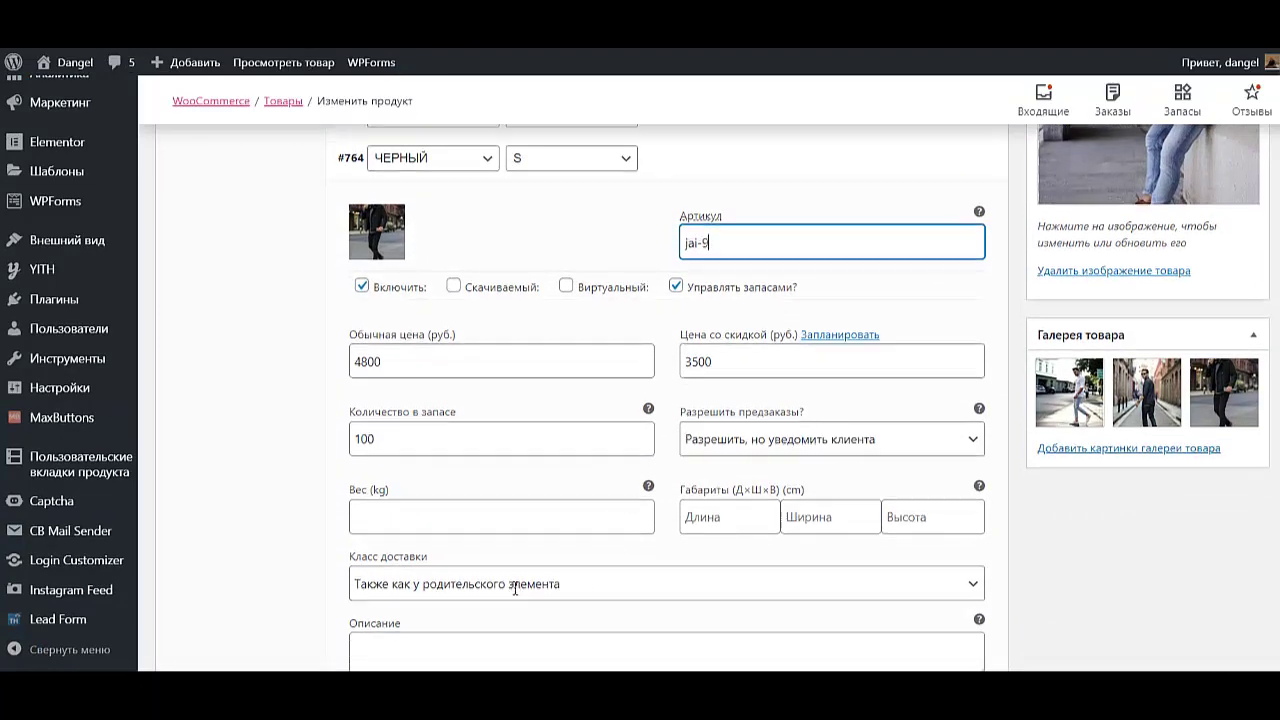
pyautogui.scroll(-3, 463, 402)
pyautogui.click(490, 400)
pyautogui.hotkey('ctrl', 'v')
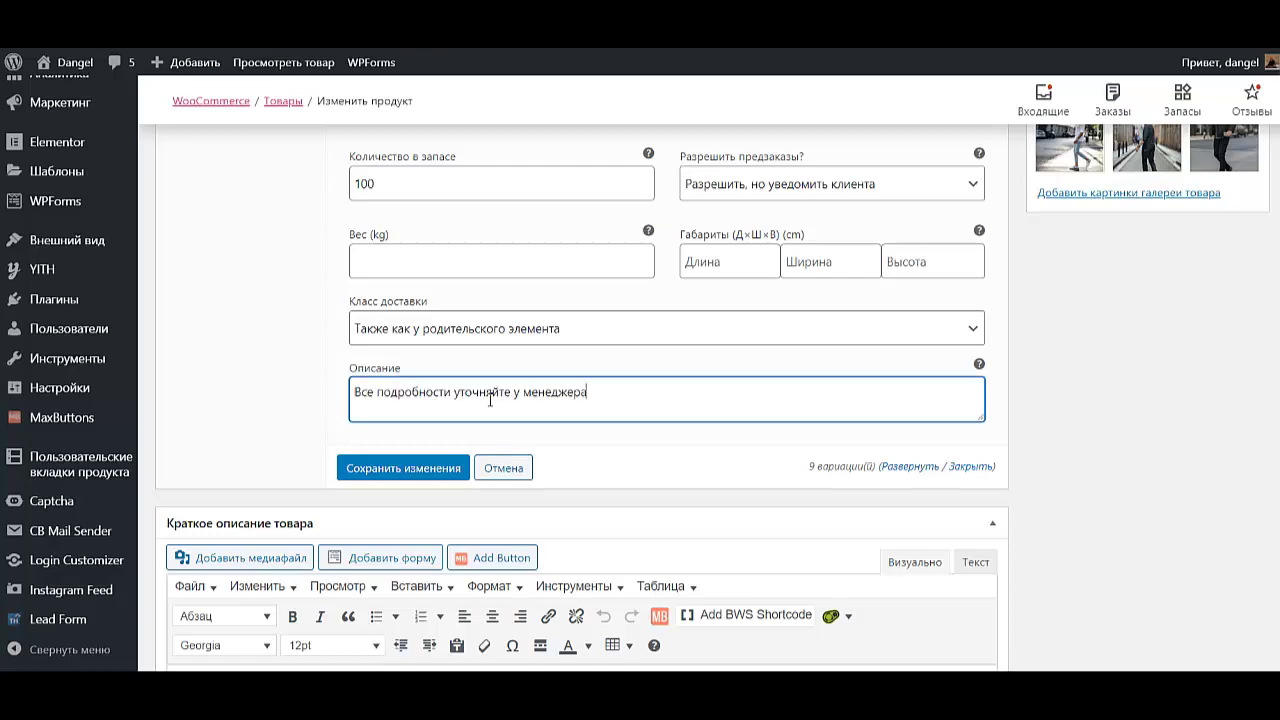
pyautogui.scroll(5, 668, 372)
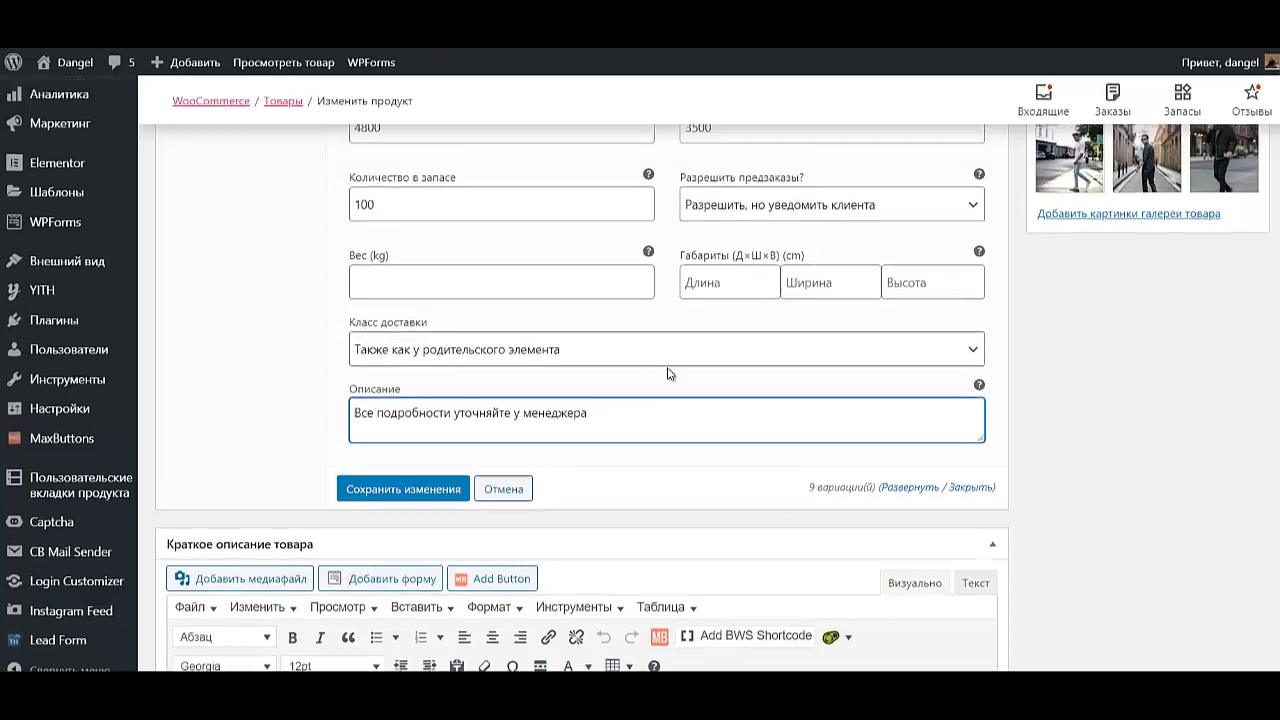
pyautogui.click(663, 340)
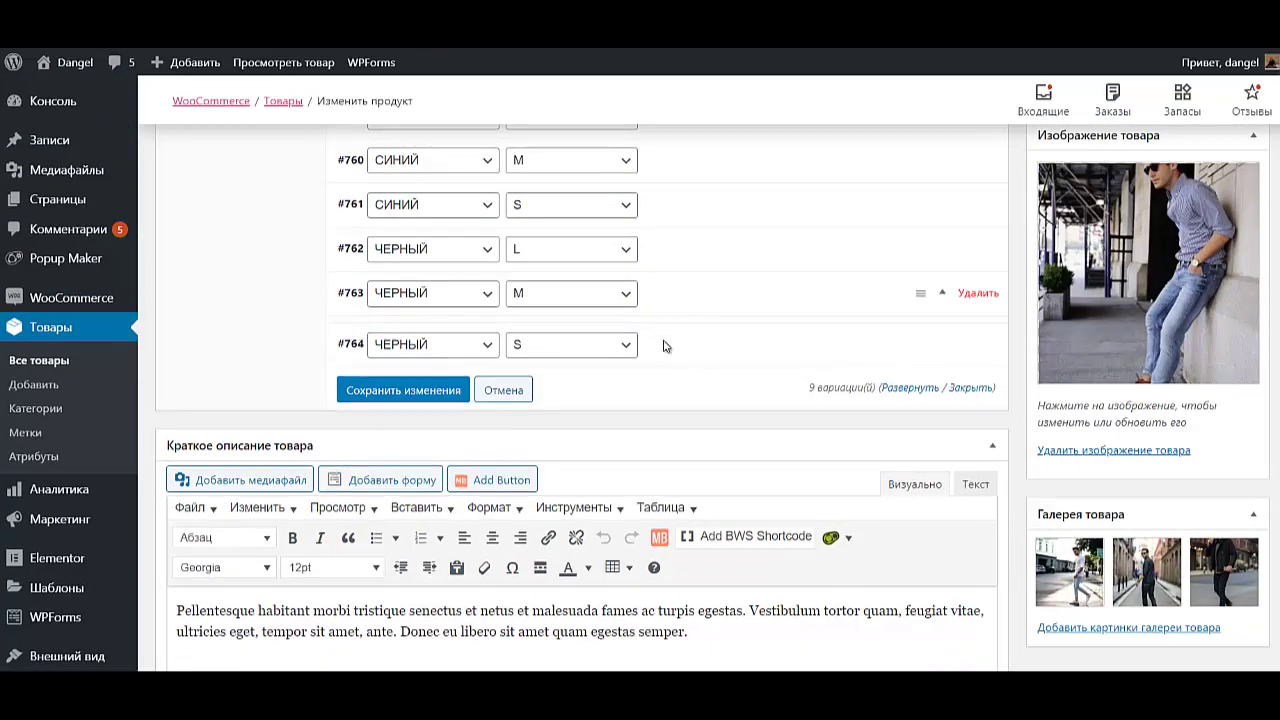
# Add the description «Все подробности уточняйте у менеджера» to the ЧЕРНЫЙ, size M variation.
pyautogui.click(663, 293)
pyautogui.scroll(-3, 404, 556)
pyautogui.click(423, 446)
pyautogui.hotkey('ctrl', 'v')
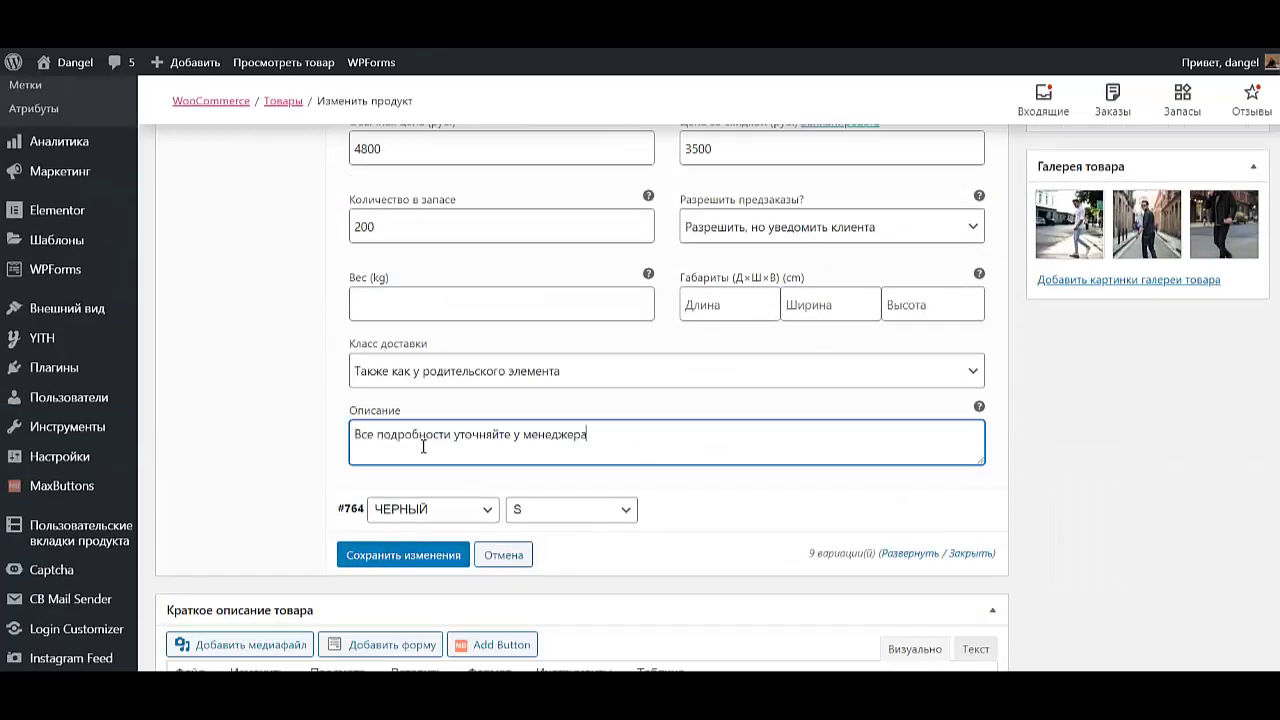
pyautogui.scroll(4, 563, 277)
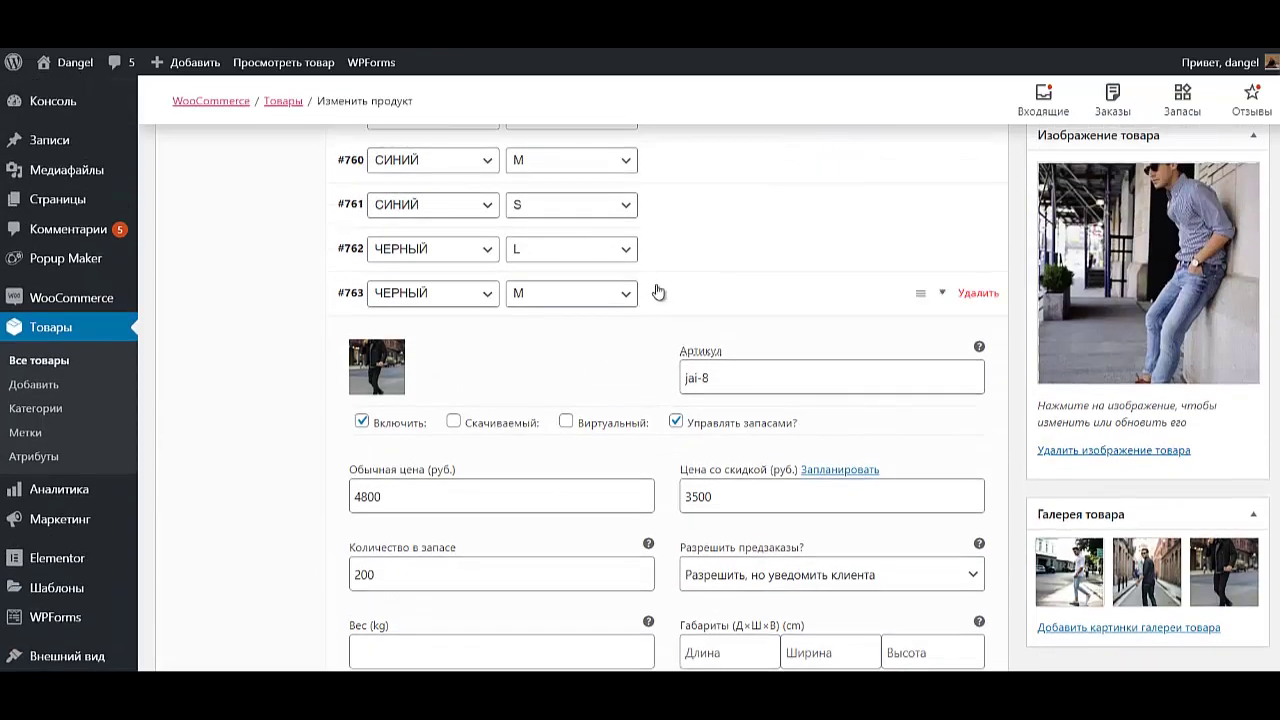
pyautogui.click(654, 290)
# Add the description «Все подробности уточняйте у менеджера» to the ЧЕРНЫЙ, size L variation.
pyautogui.click(673, 264)
pyautogui.scroll(-2, 430, 580)
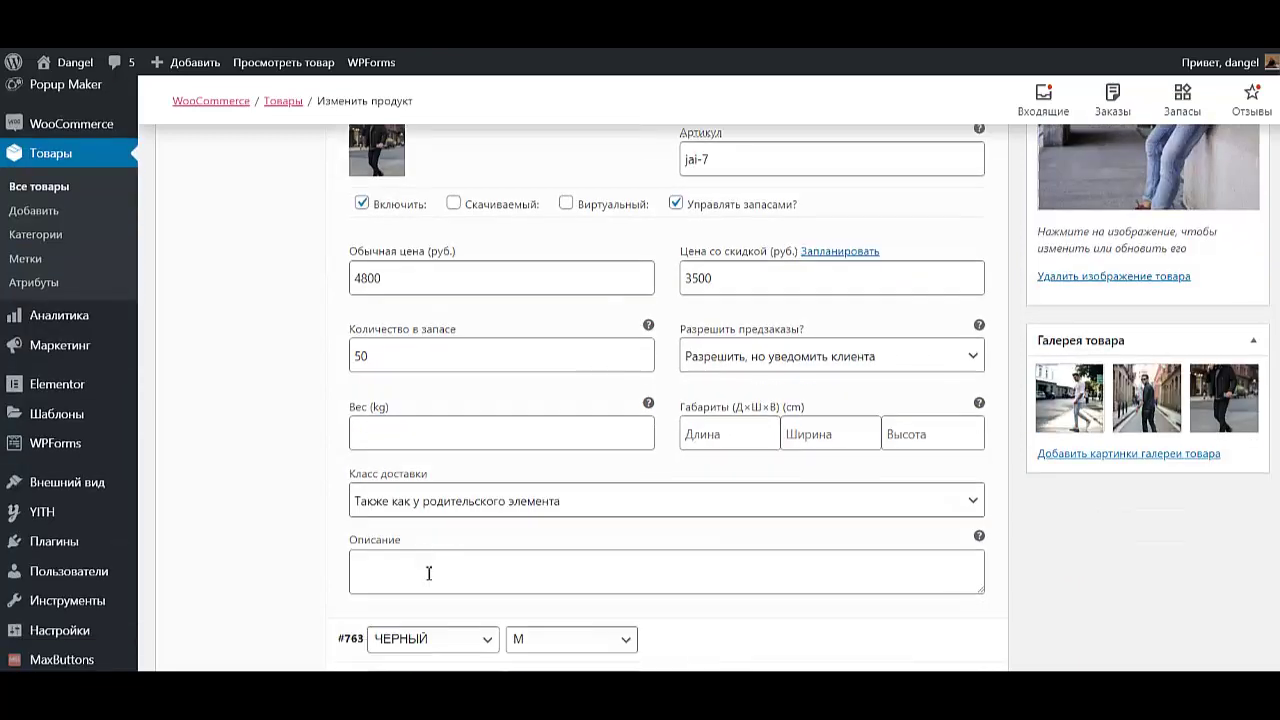
pyautogui.click(456, 584)
pyautogui.hotkey('ctrl', 'v')
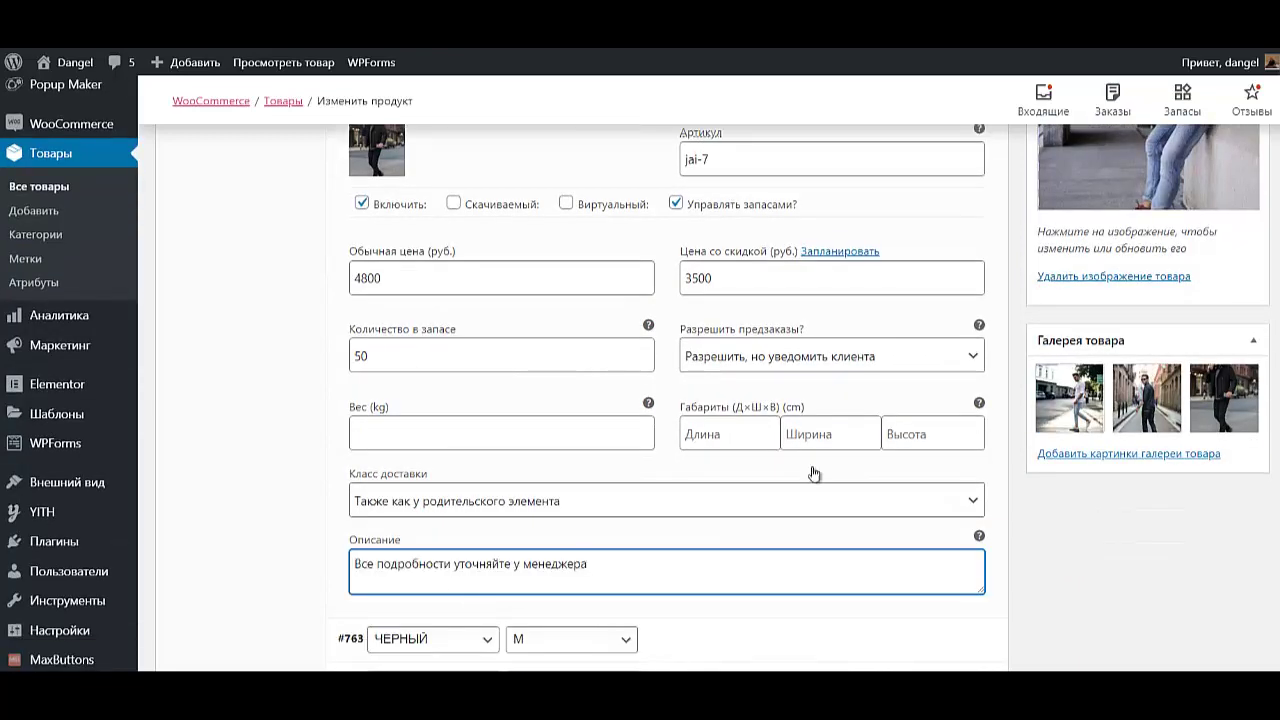
pyautogui.scroll(5, 814, 474)
pyautogui.click(679, 486)
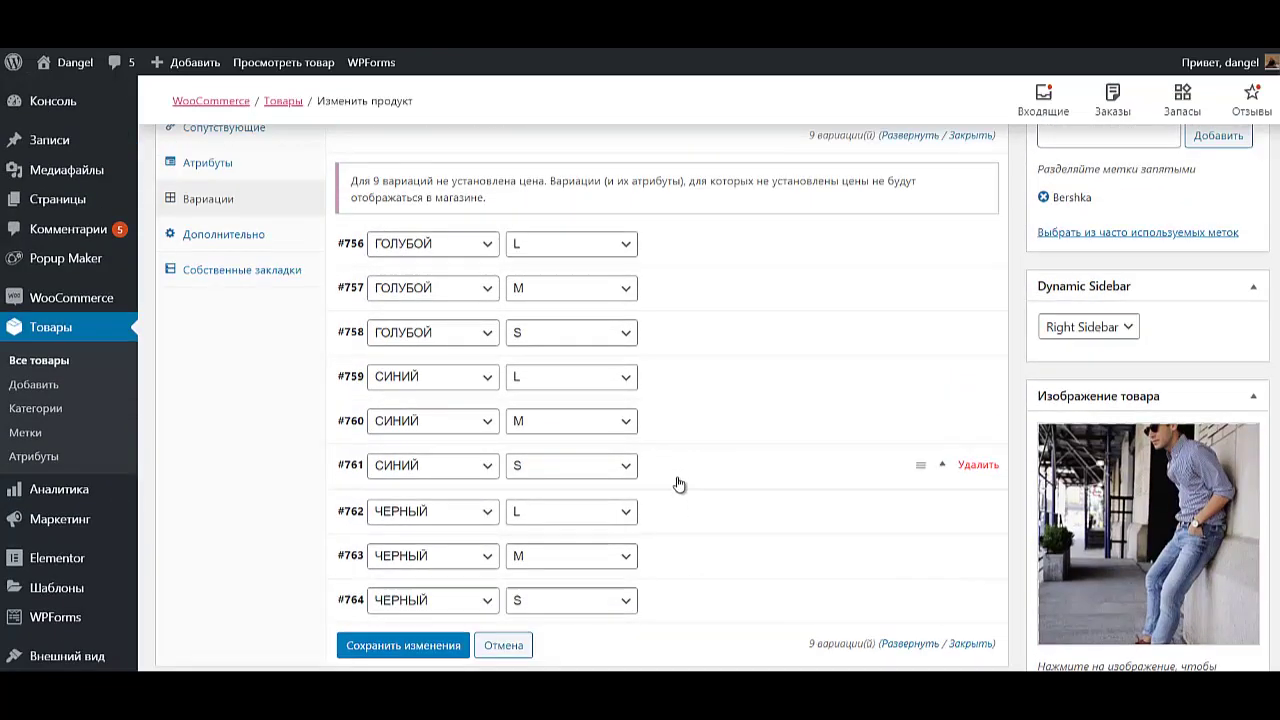
# Add the description «Все подробности уточняйте у менеджера» to the СИНИЙ, size S variation.
pyautogui.click(679, 484)
pyautogui.scroll(-4, 614, 580)
pyautogui.click(510, 608)
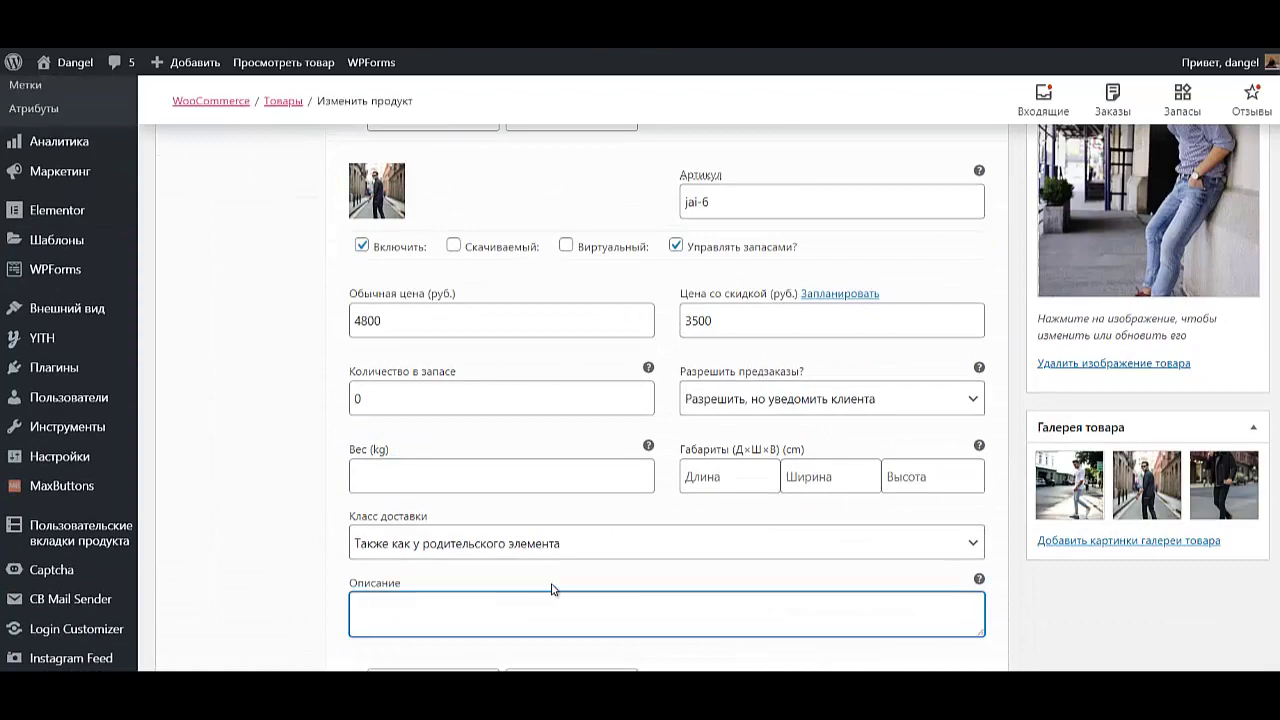
pyautogui.hotkey('ctrl', 'v')
pyautogui.scroll(4, 620, 500)
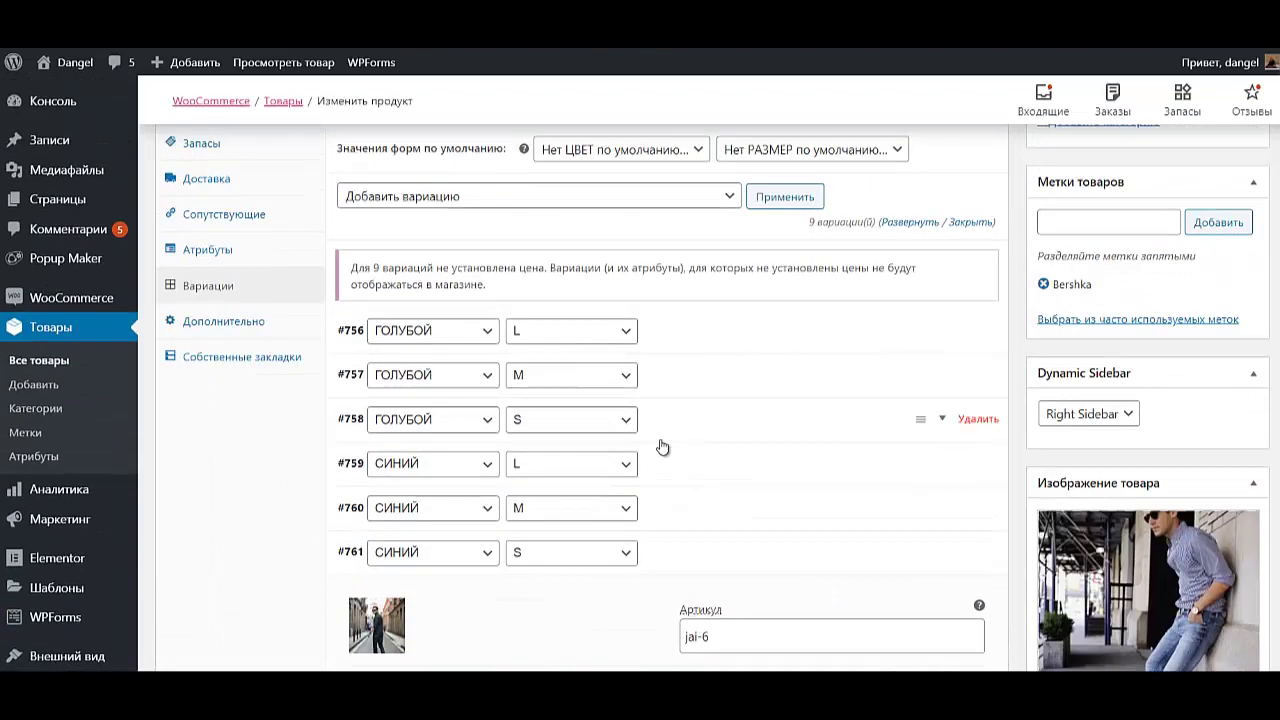
pyautogui.click(678, 558)
# Add the description «Все подробности уточняйте у менеджера» to the СИНИЙ, size M variation.
pyautogui.click(677, 512)
pyautogui.scroll(-4, 524, 522)
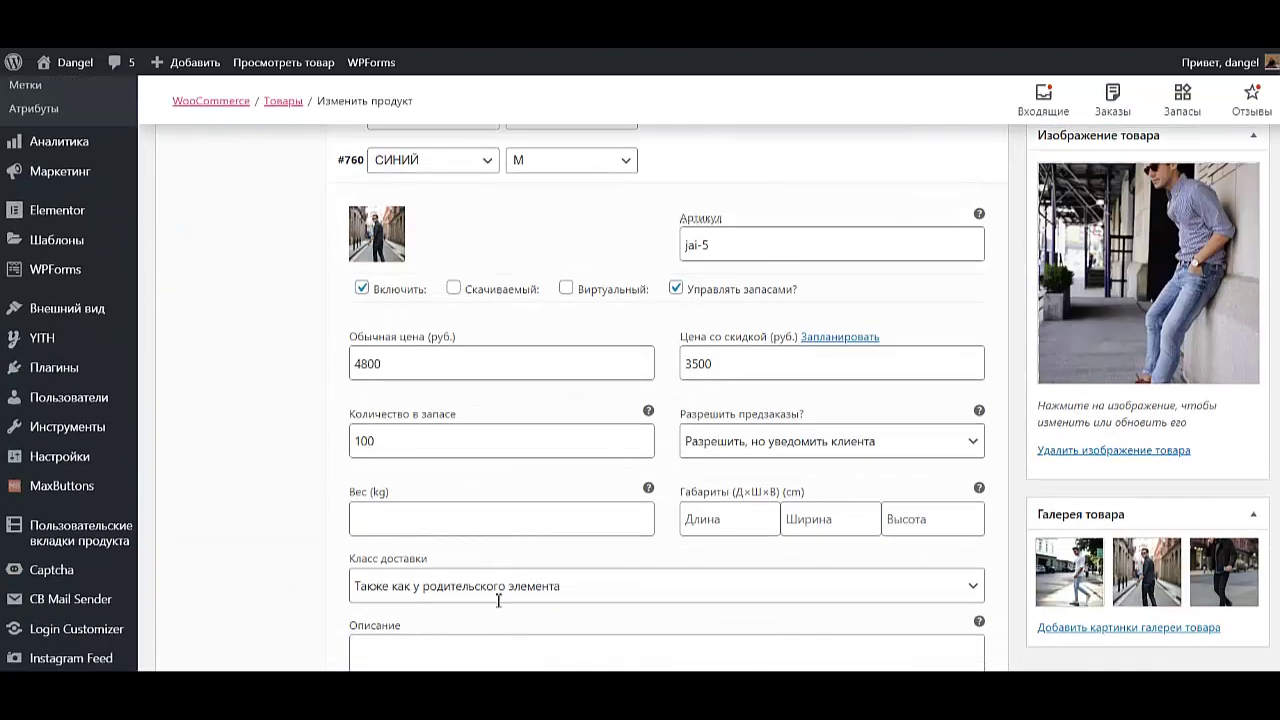
pyautogui.scroll(-3, 498, 600)
pyautogui.click(502, 392)
pyautogui.hotkey('ctrl', 'v')
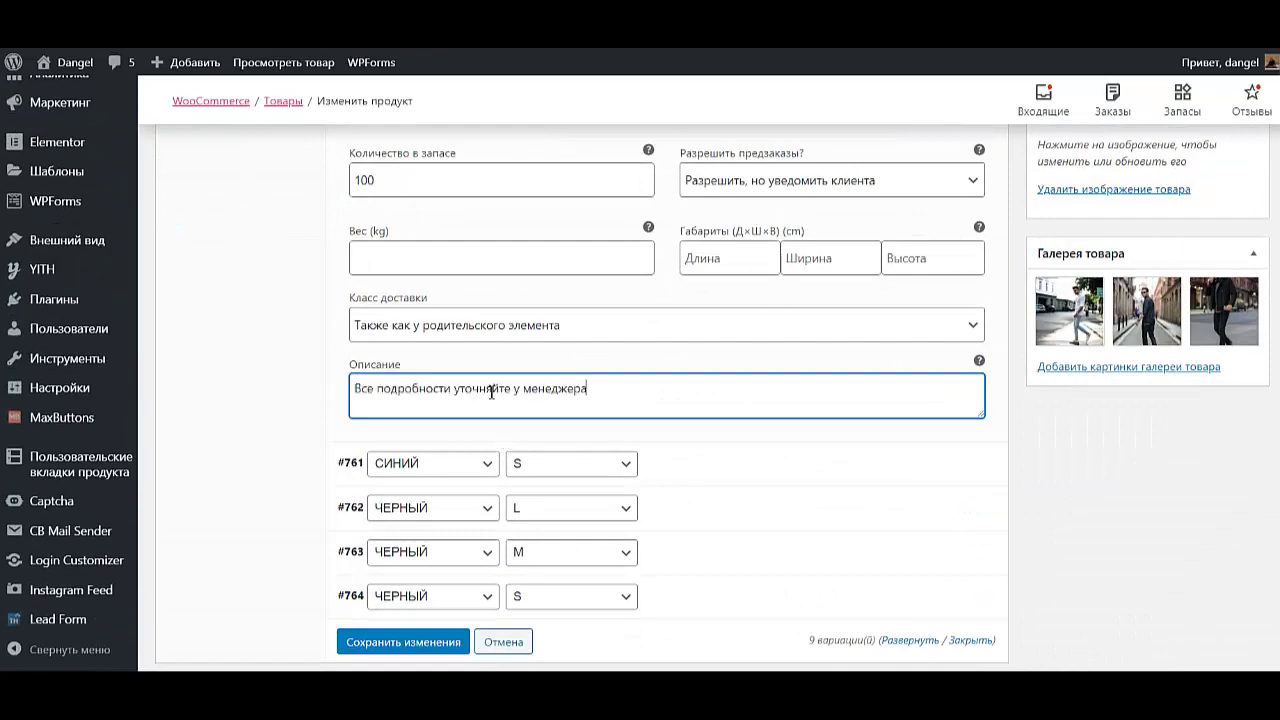
pyautogui.scroll(5, 700, 340)
pyautogui.click(665, 333)
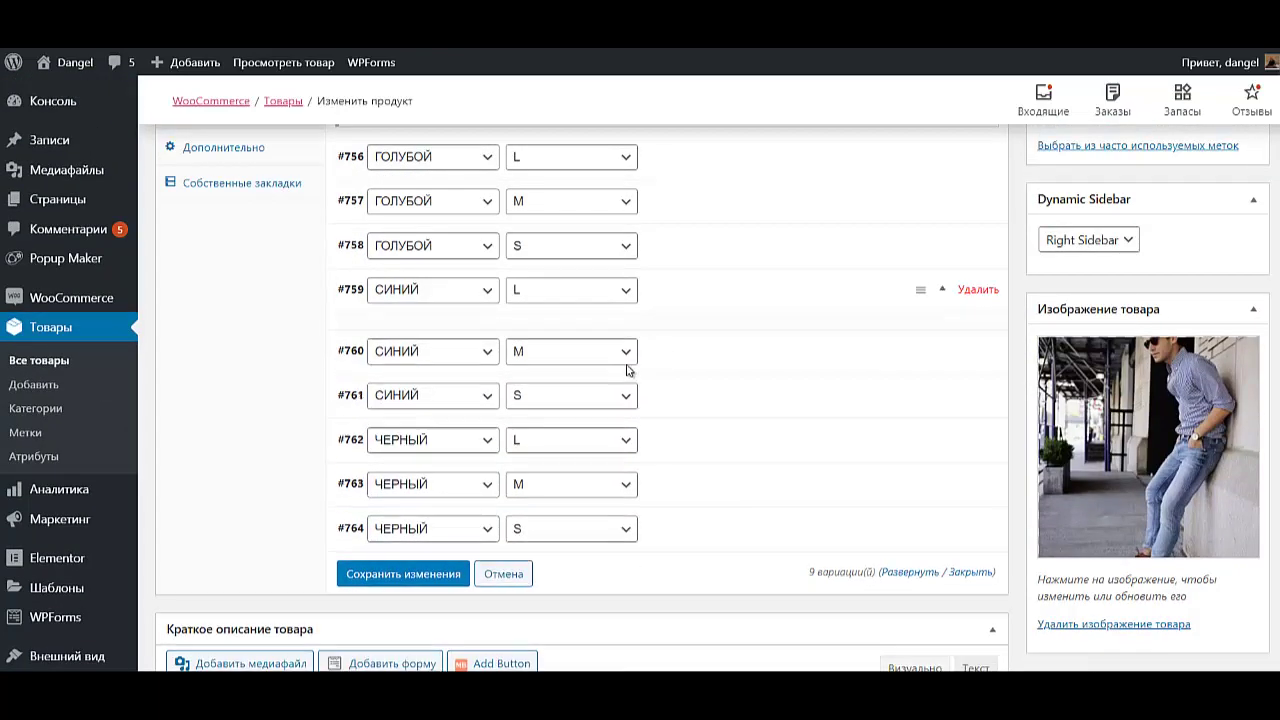
# Add the description «Все подробности уточняйте у менеджера» to the СИНИЙ, size L variation.
pyautogui.scroll(-5, 560, 380)
pyautogui.scroll(-2, 450, 300)
pyautogui.click(481, 268)
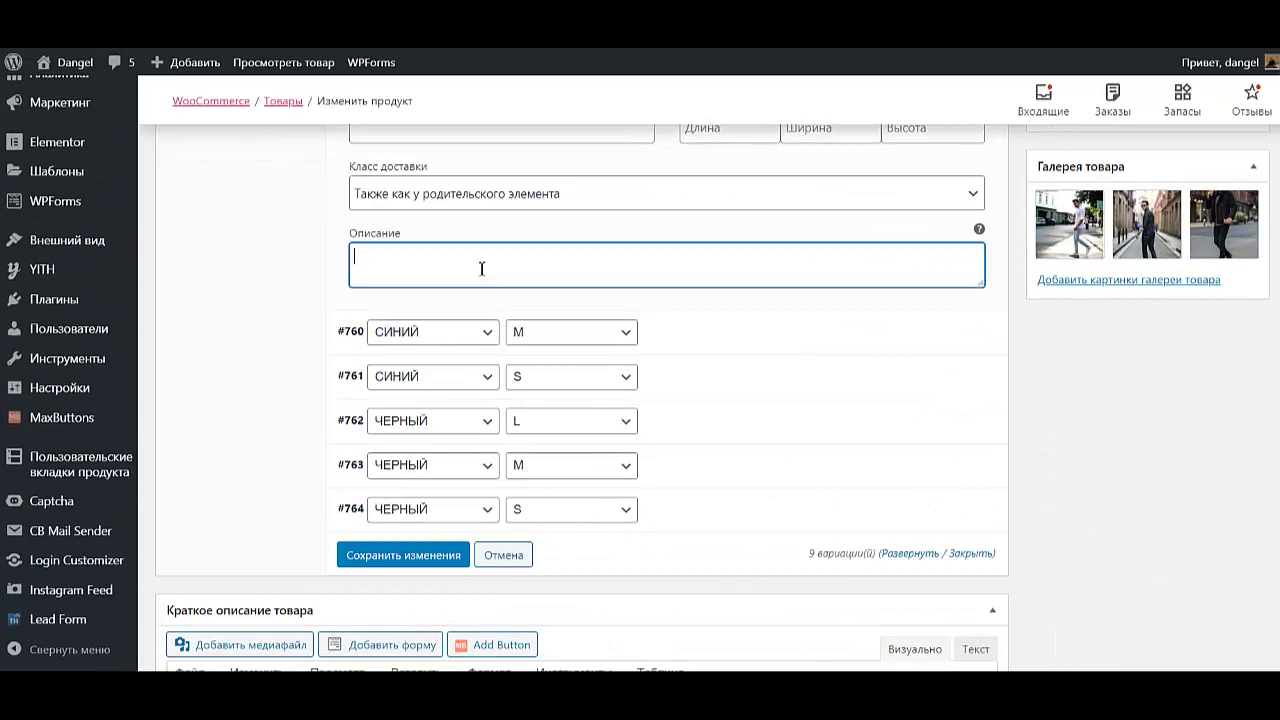
pyautogui.hotkey('ctrl', 'v')
pyautogui.scroll(6, 740, 300)
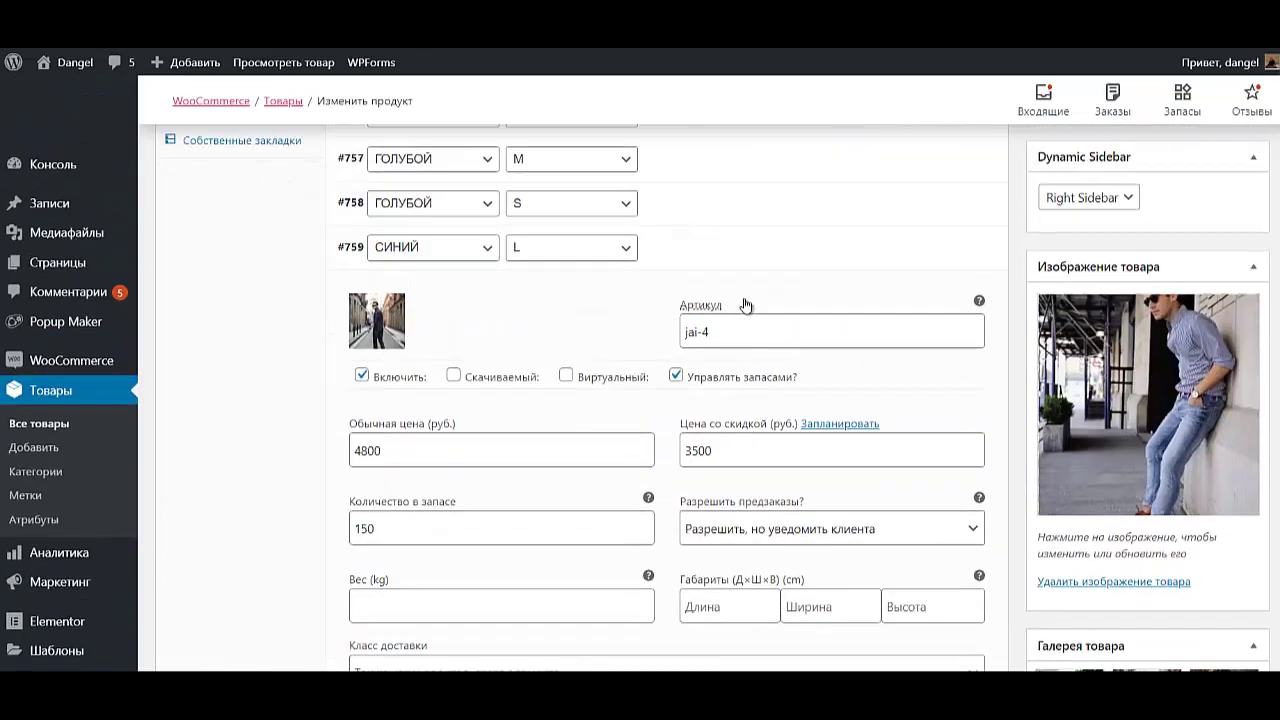
pyautogui.click(686, 286)
# Add the description «Все подробности уточняйте у менеджера» to the ГОЛУБОЙ, size S variation.
pyautogui.click(690, 252)
pyautogui.scroll(-3, 557, 423)
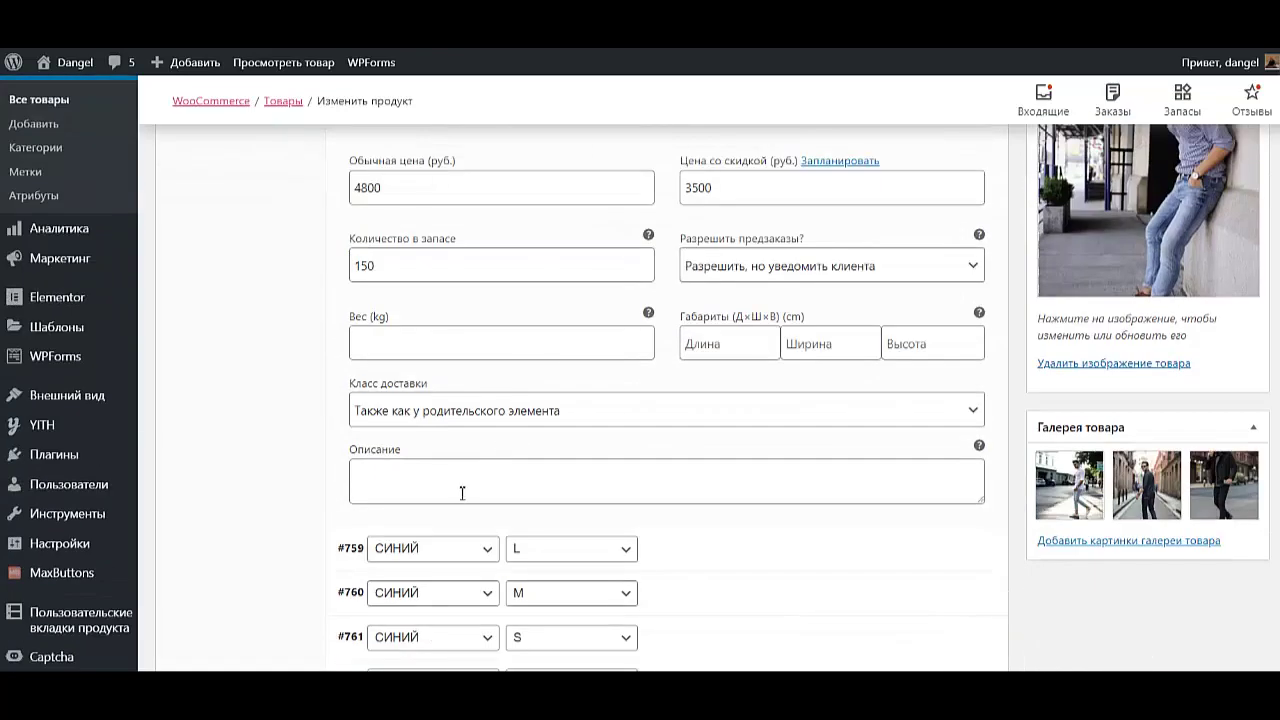
pyautogui.click(463, 482)
pyautogui.hotkey('ctrl', 'v')
pyautogui.scroll(6, 590, 372)
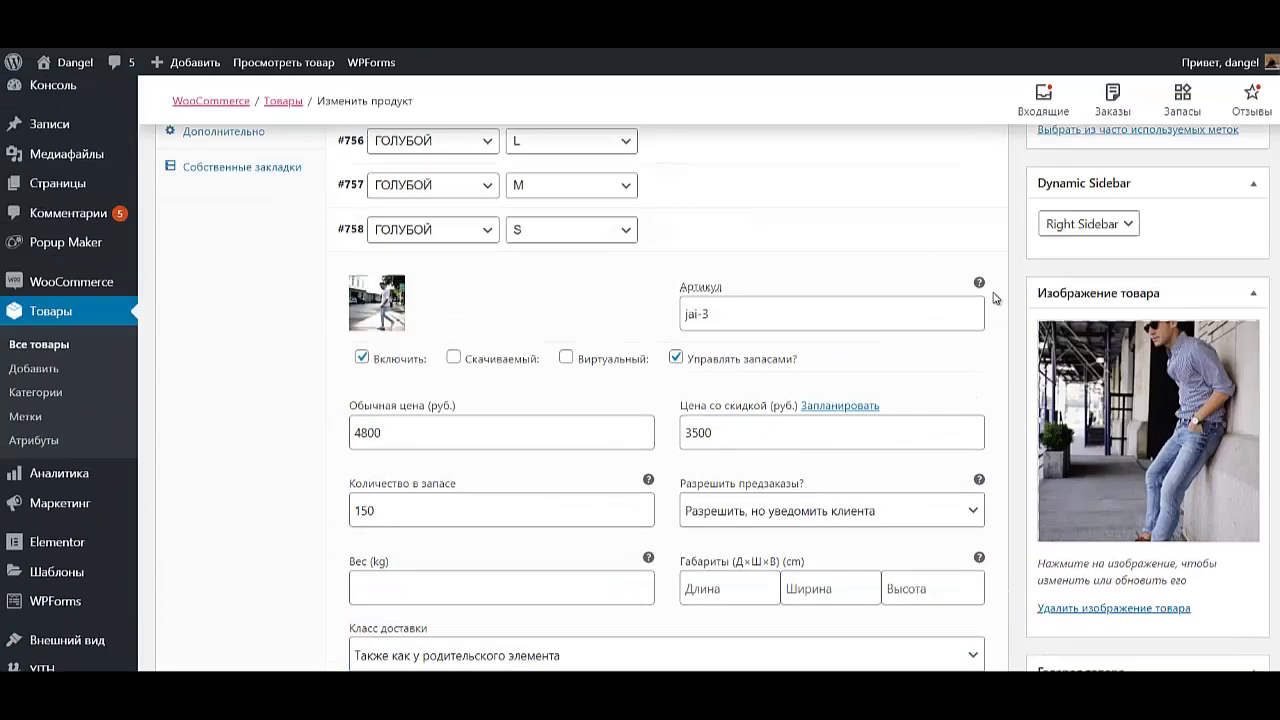
pyautogui.click(652, 333)
# Add the description «Все подробности уточняйте у менеджера» to the ГОЛУБОЙ, size M variation.
pyautogui.scroll(-4, 514, 480)
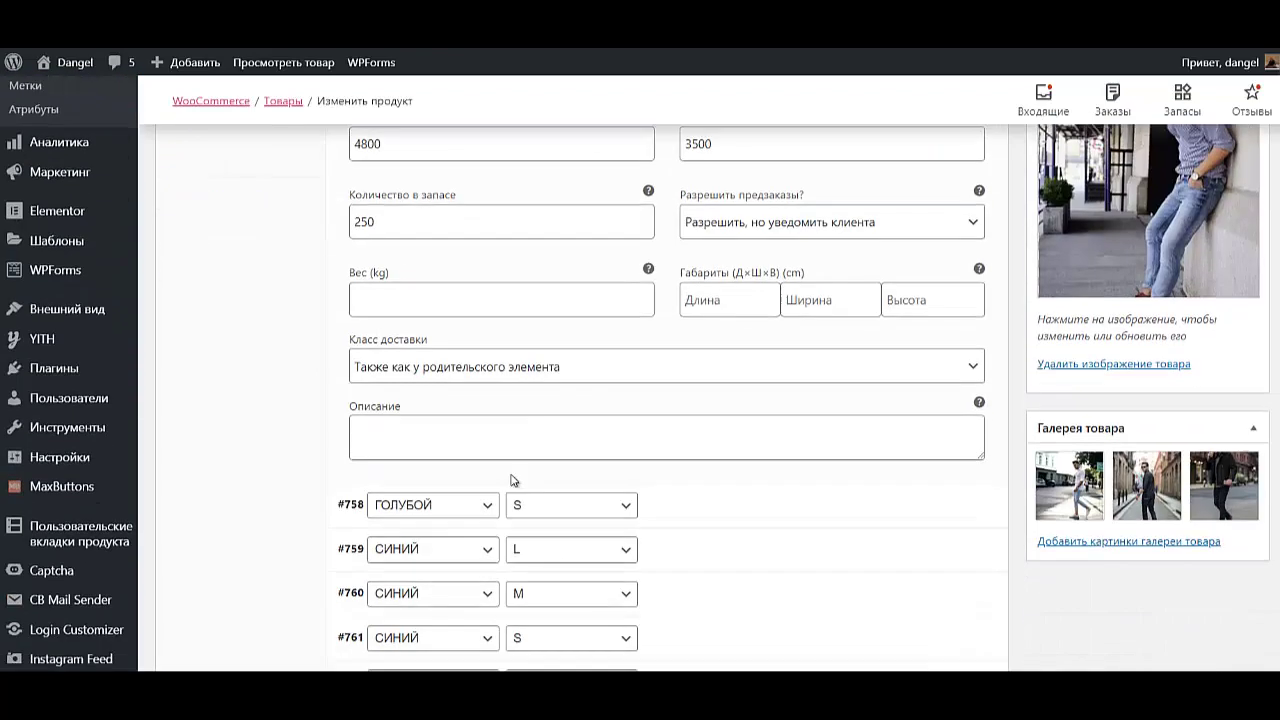
pyautogui.click(483, 437)
pyautogui.hotkey('ctrl', 'v')
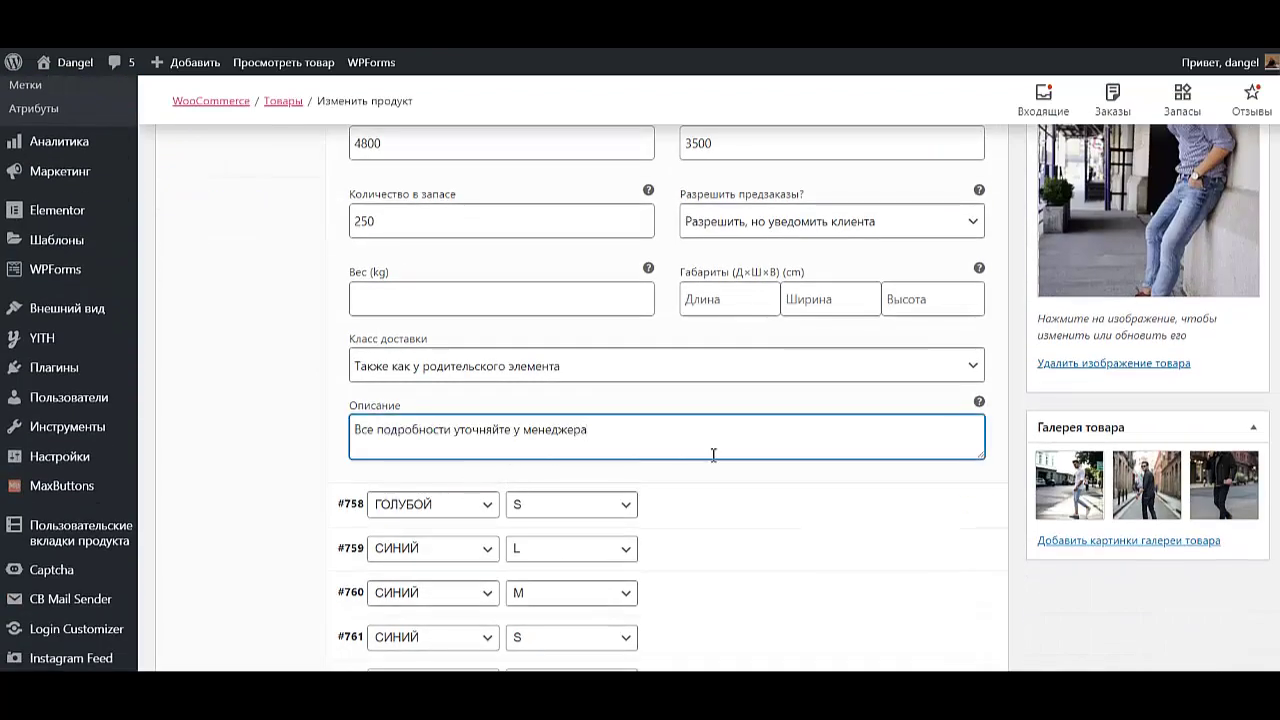
pyautogui.scroll(5, 713, 455)
pyautogui.click(689, 290)
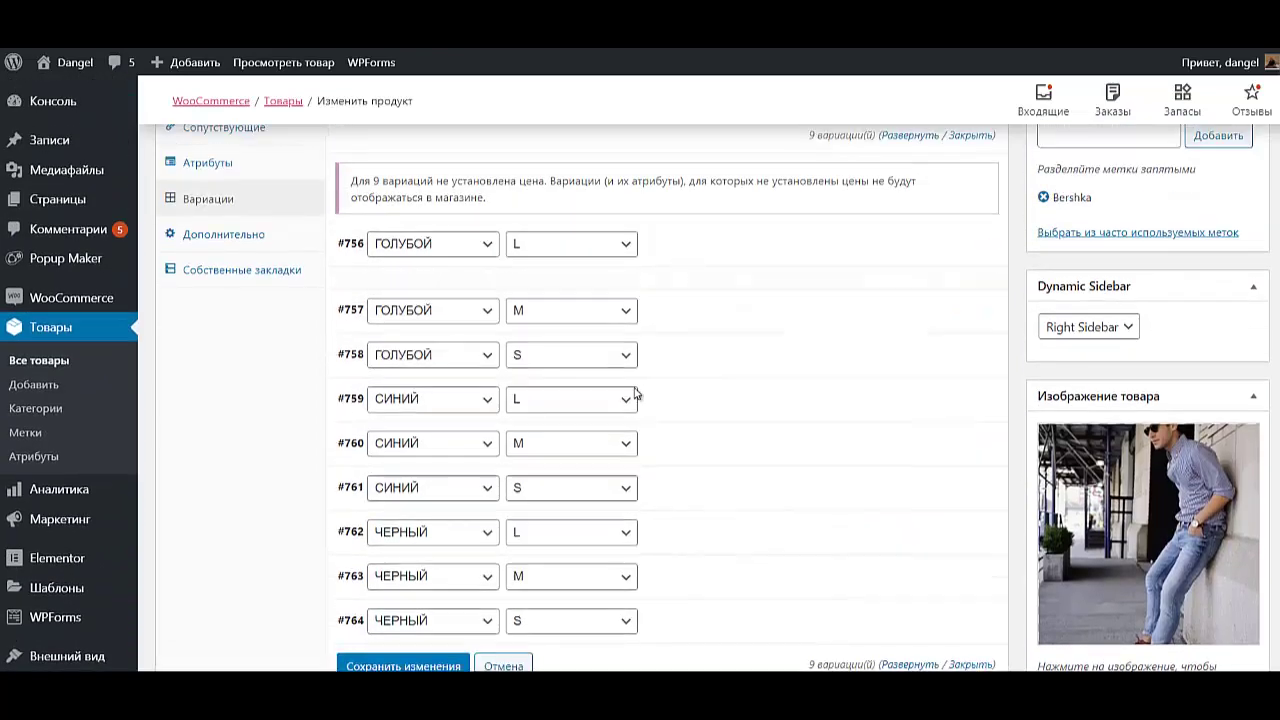
# Add the description «Все подробности уточняйте у менеджера» to the ГОЛУБОЙ, size L variation and save the variation changes.
pyautogui.scroll(-3, 636, 395)
pyautogui.click(435, 472)
pyautogui.write('Все подробности уточняйте у менеджера')
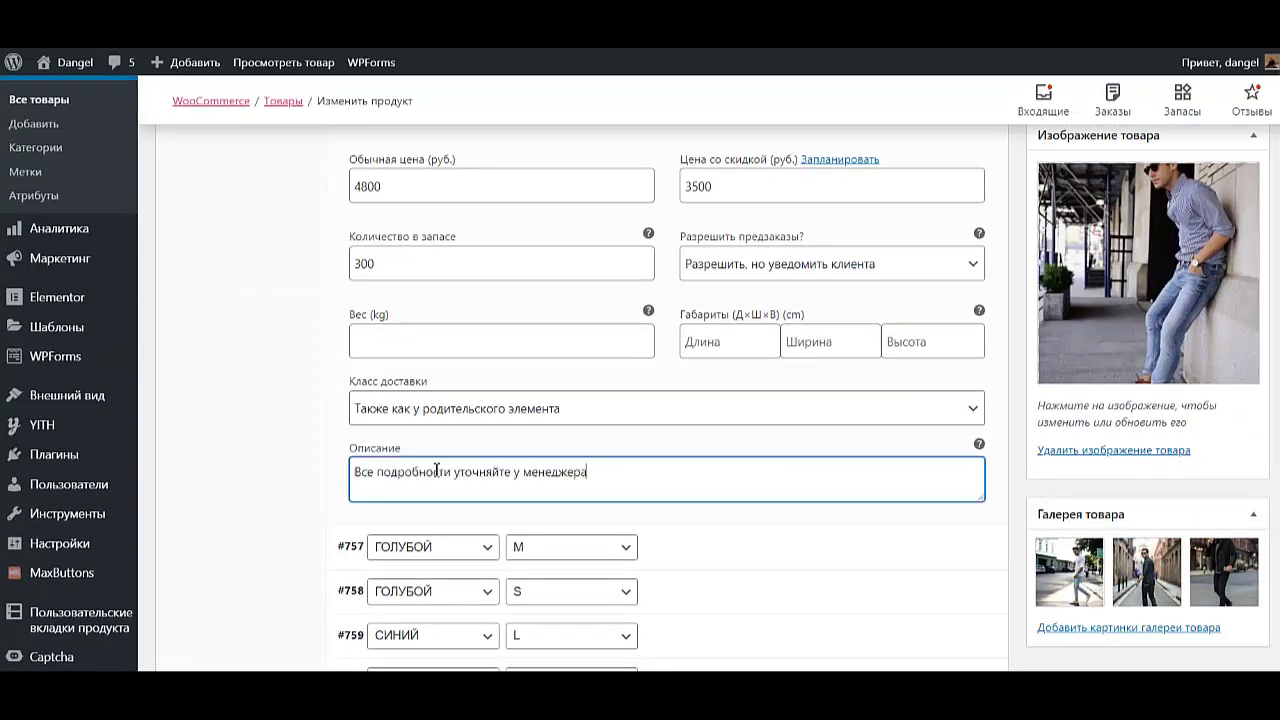
pyautogui.scroll(3, 587, 450)
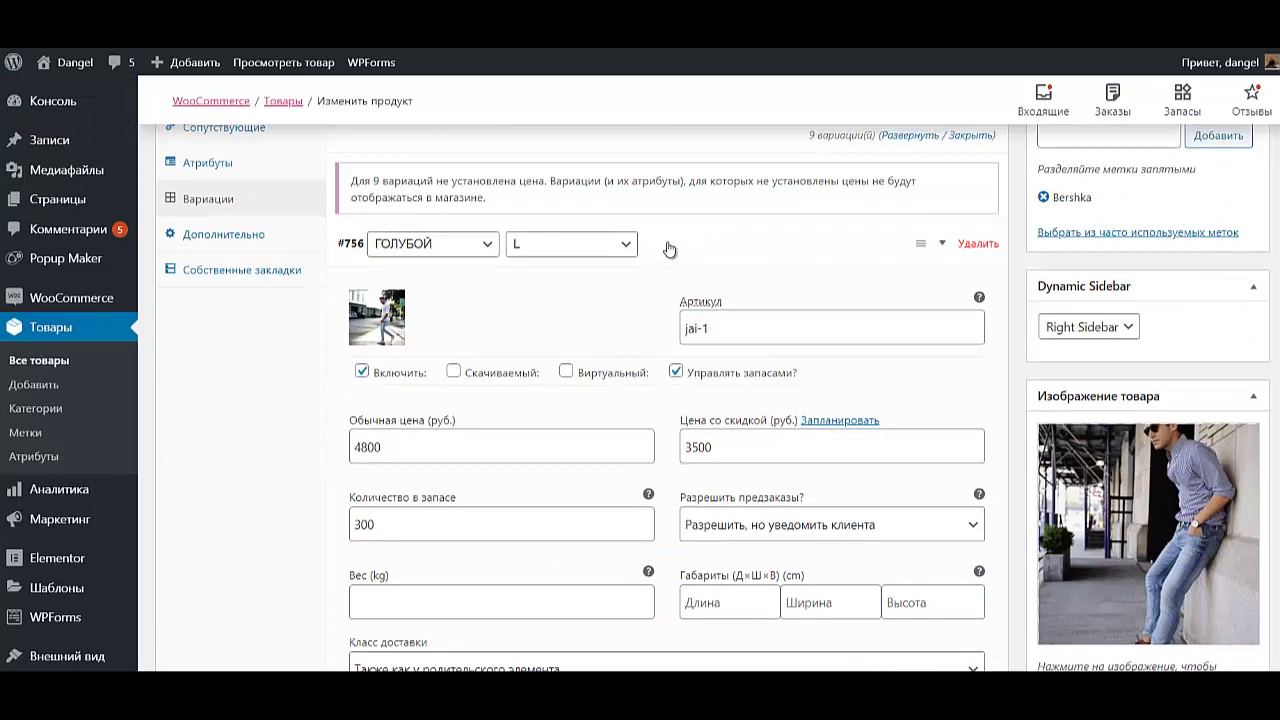
pyautogui.click(667, 265)
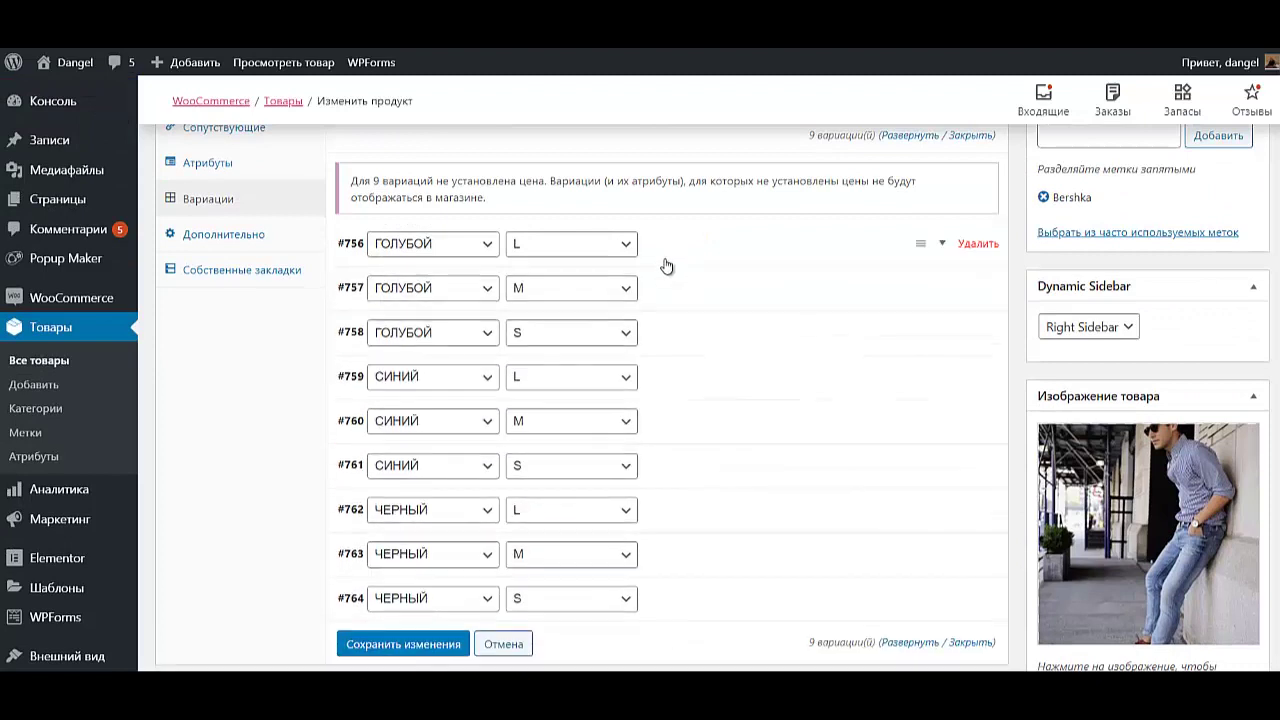
pyautogui.click(400, 646)
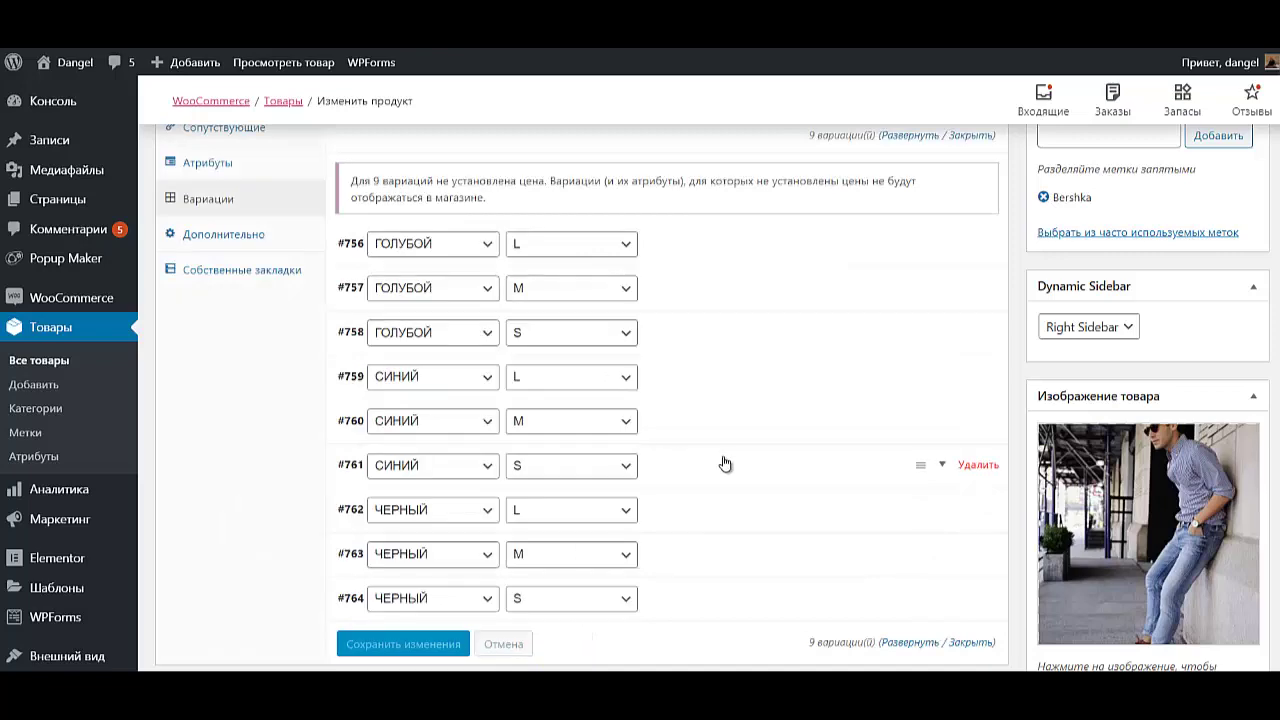
# Replace the placeholder text in the short product description with «Таблица соответствия размеров».
pyautogui.scroll(2, 845, 466)
pyautogui.scroll(-10, 709, 557)
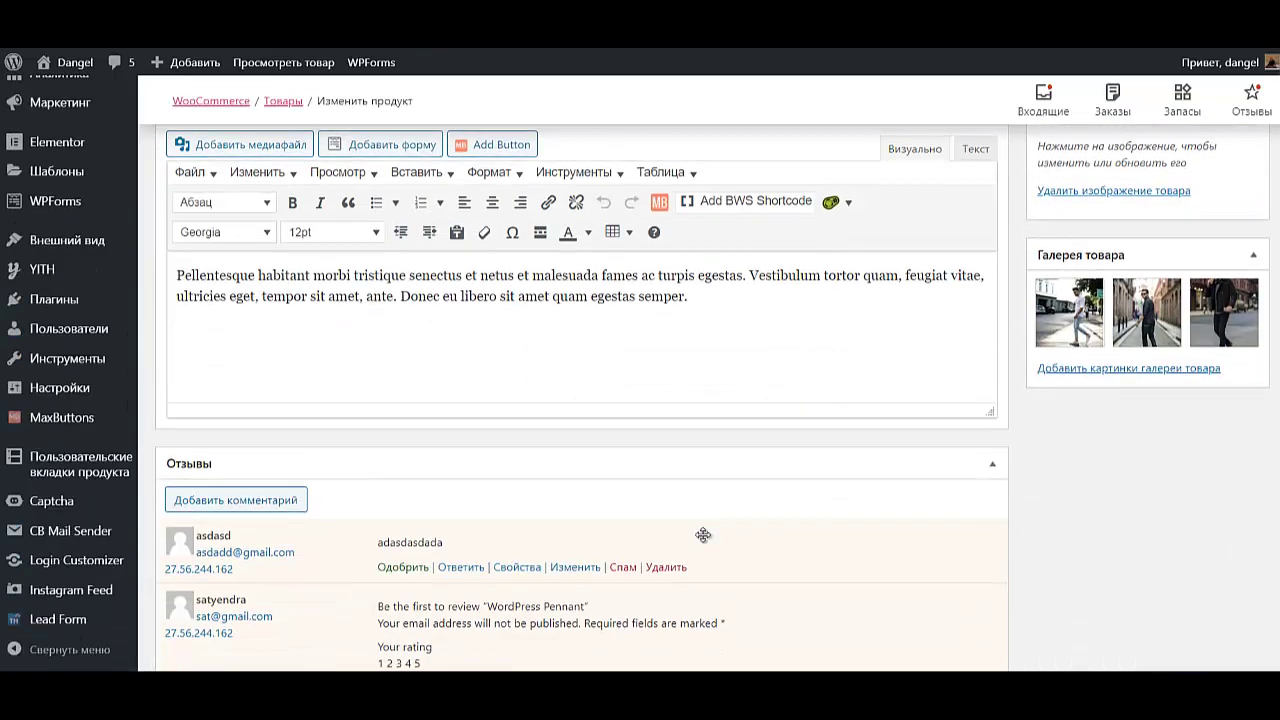
pyautogui.scroll(2, 703, 541)
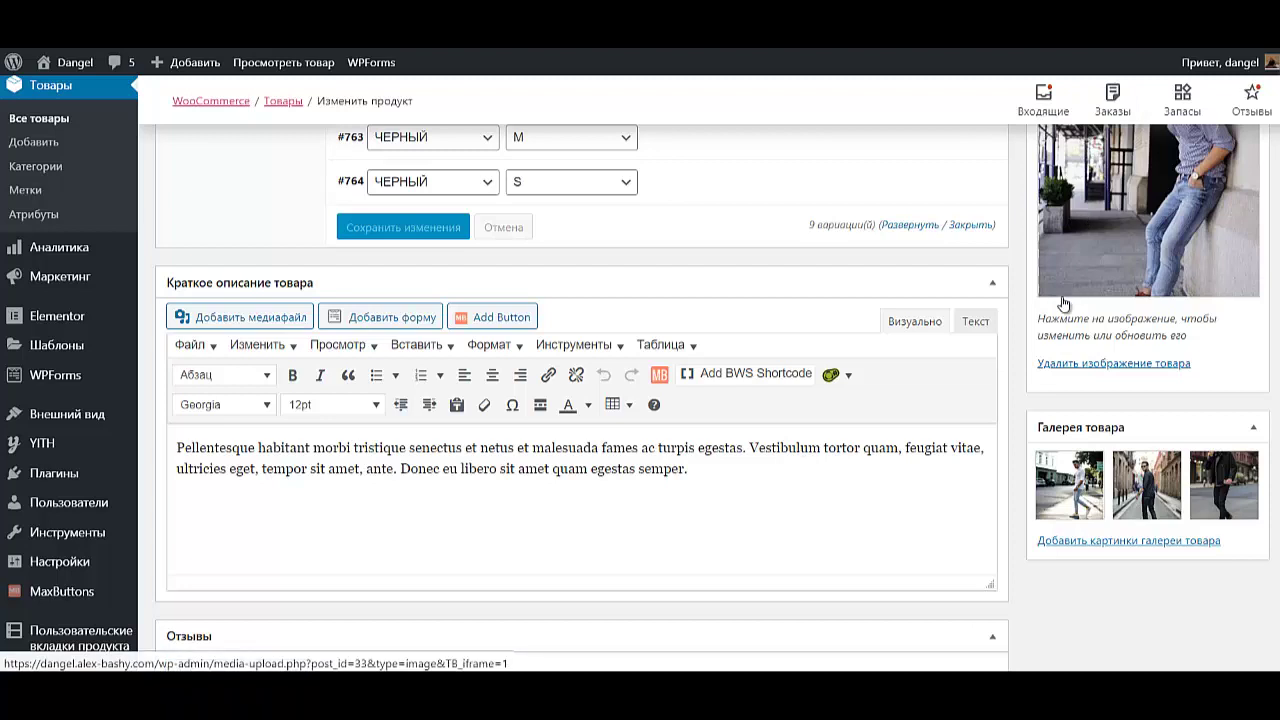
pyautogui.hotkey('ctrl', 'a')
pyautogui.press('Delete')
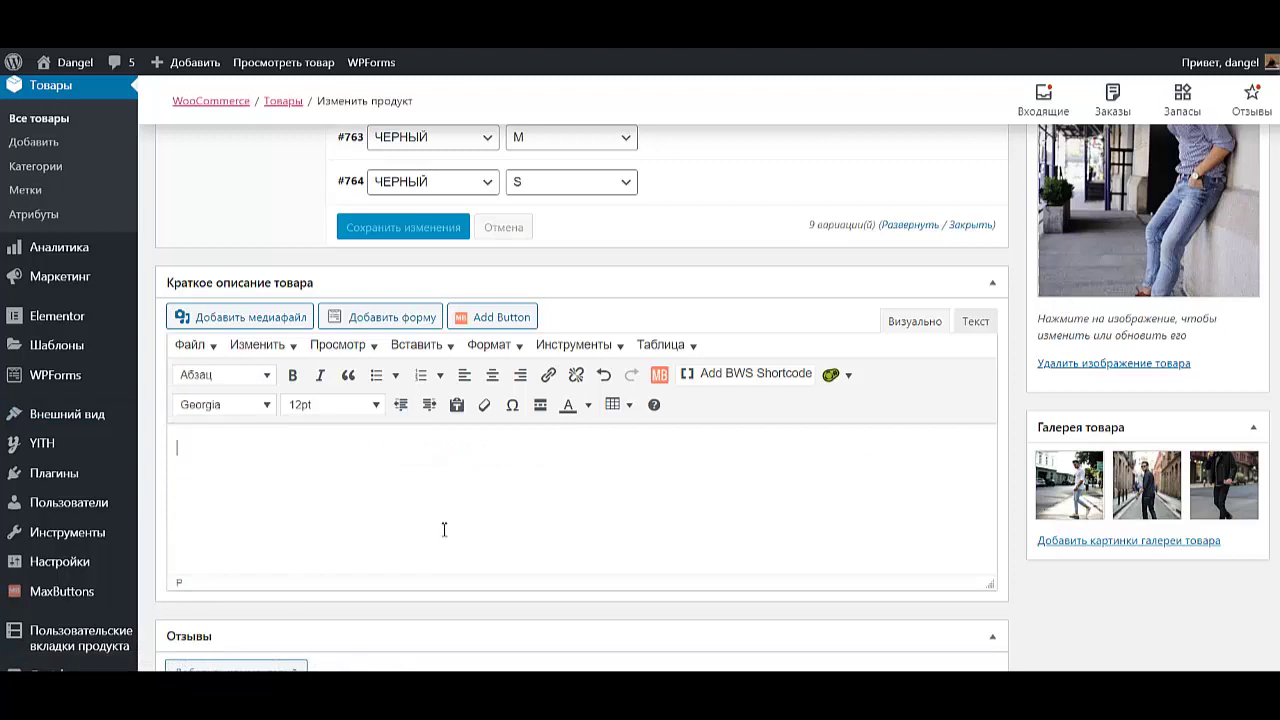
pyautogui.write('Таблица соответствия размеров')
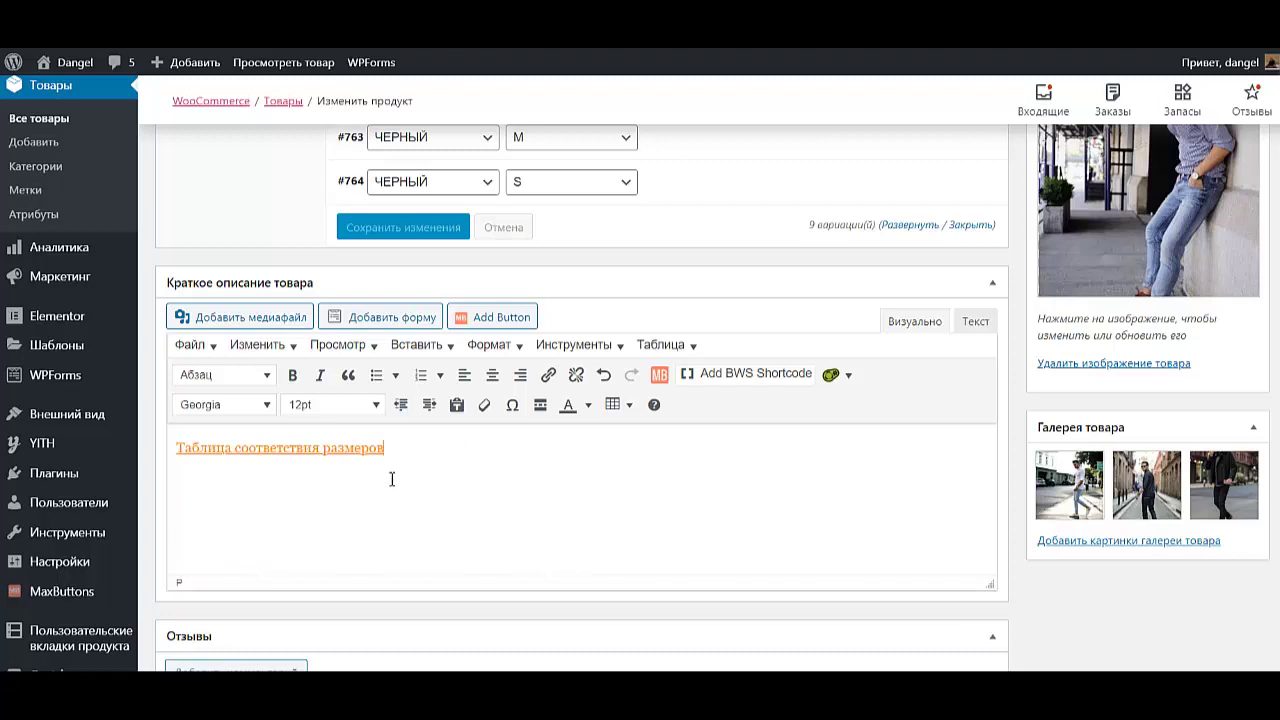
# Clear the URL in the link settings of the «Таблица соответствия размеров» text and apply the change.
pyautogui.moveTo(396, 451); pyautogui.dragTo(174, 449)
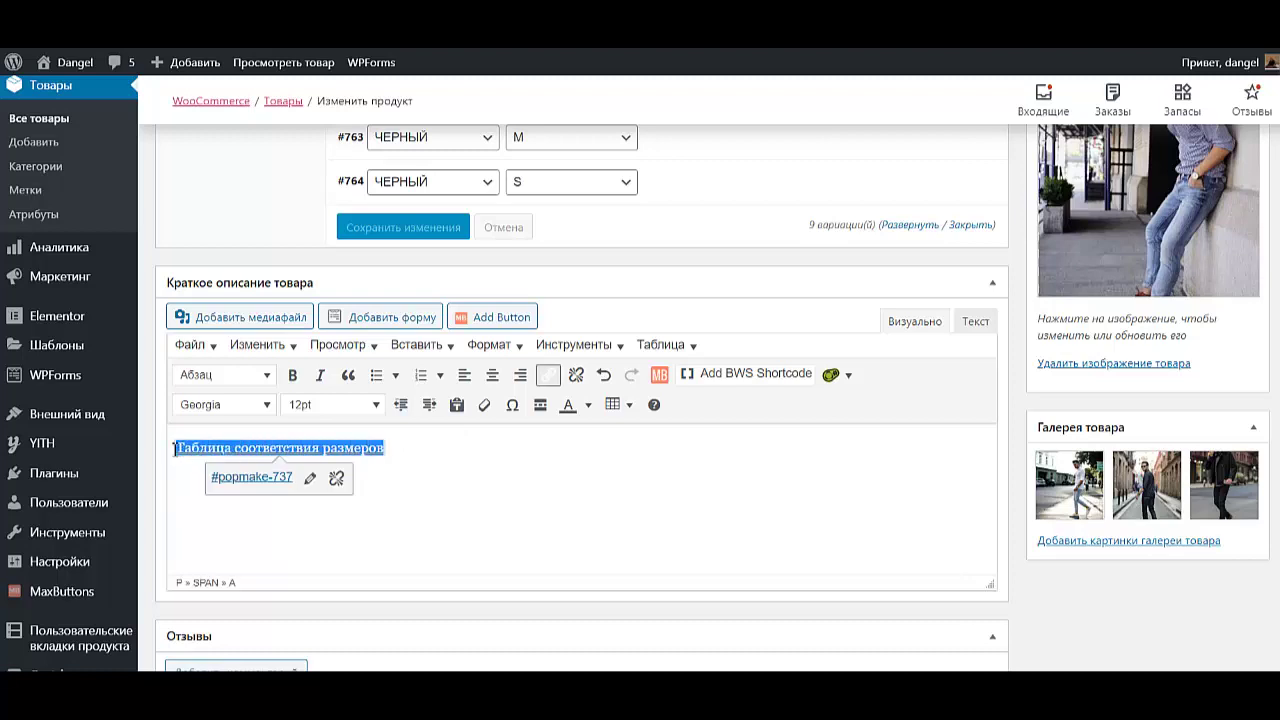
pyautogui.click(547, 377)
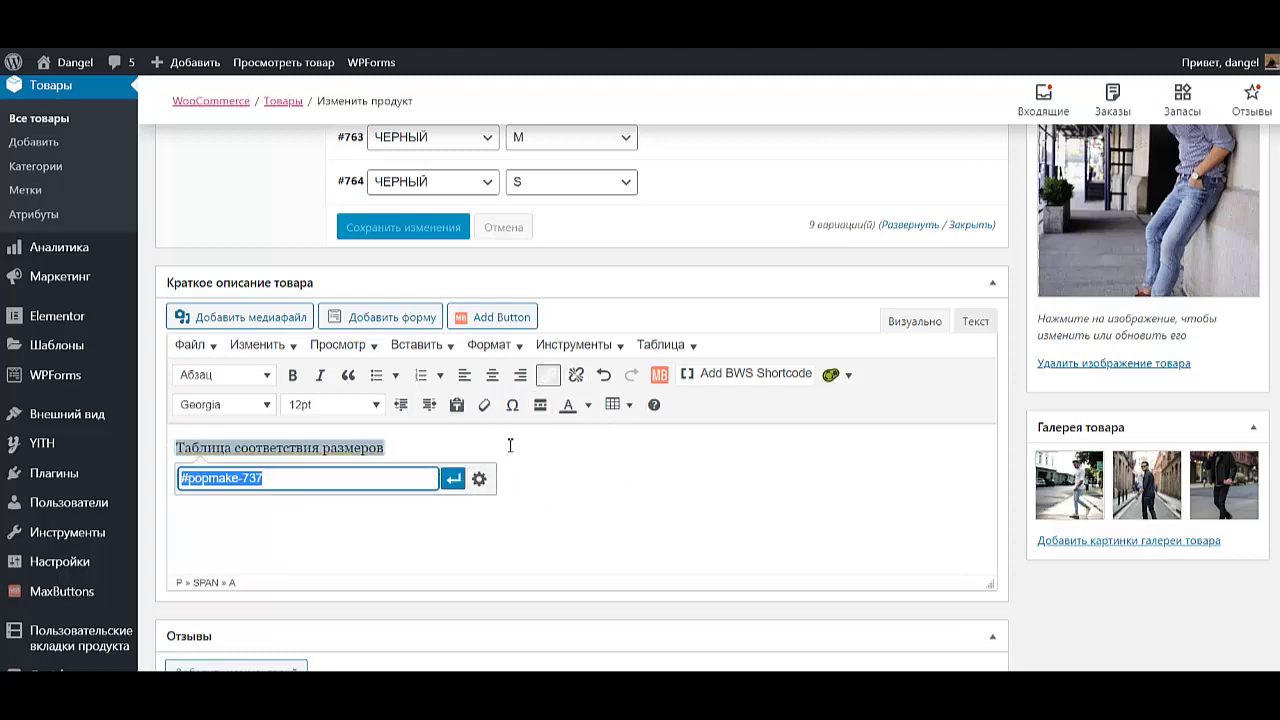
pyautogui.click(479, 482)
pyautogui.press('BackSpace')
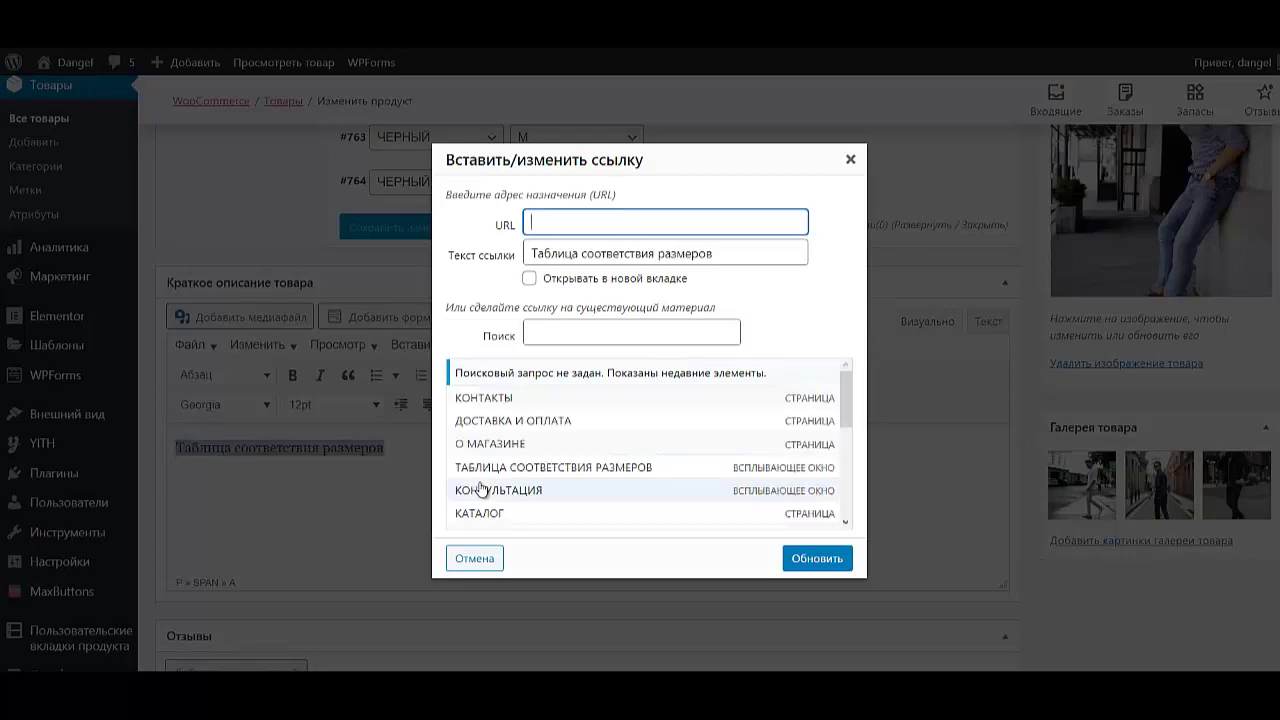
pyautogui.click(817, 559)
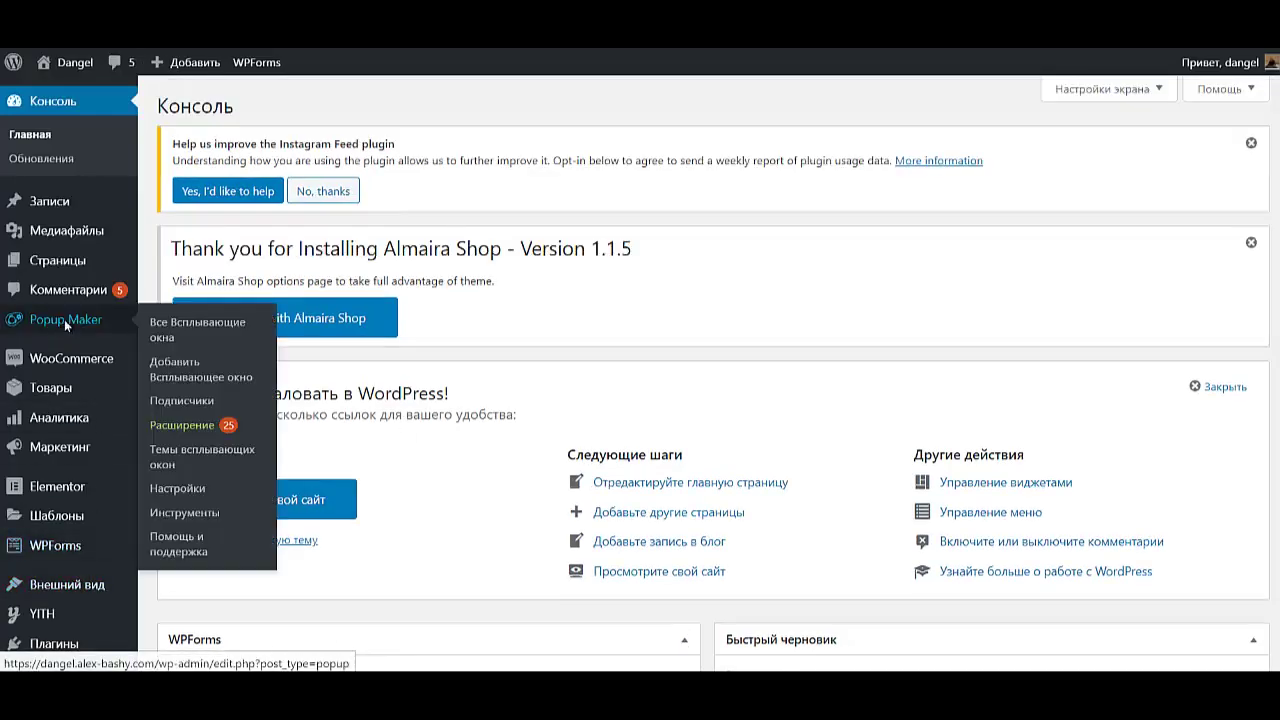
# Copy the CSS class popmake-706 of the «ТАБЛИЦА СООТВЕТСТВИЯ РАЗМЕРОВ» popup from the Popup Maker list.
pyautogui.click(64, 322)
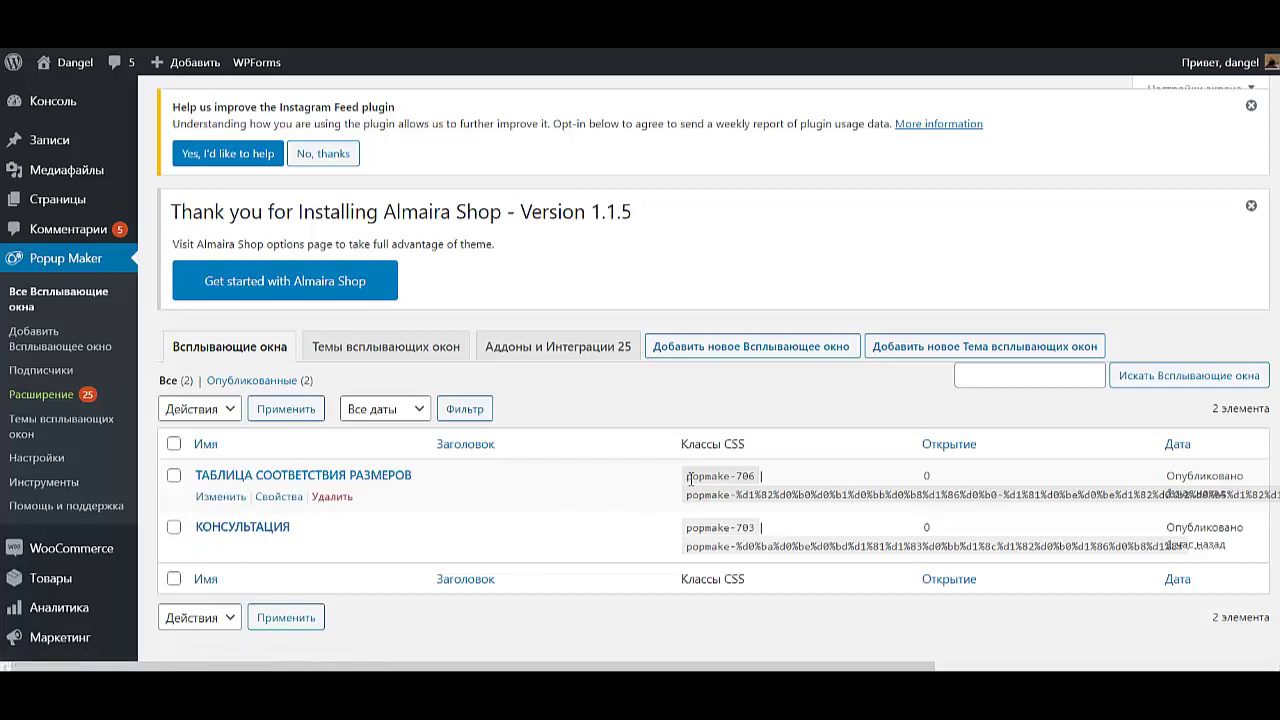
pyautogui.moveTo(689, 477); pyautogui.dragTo(763, 478)
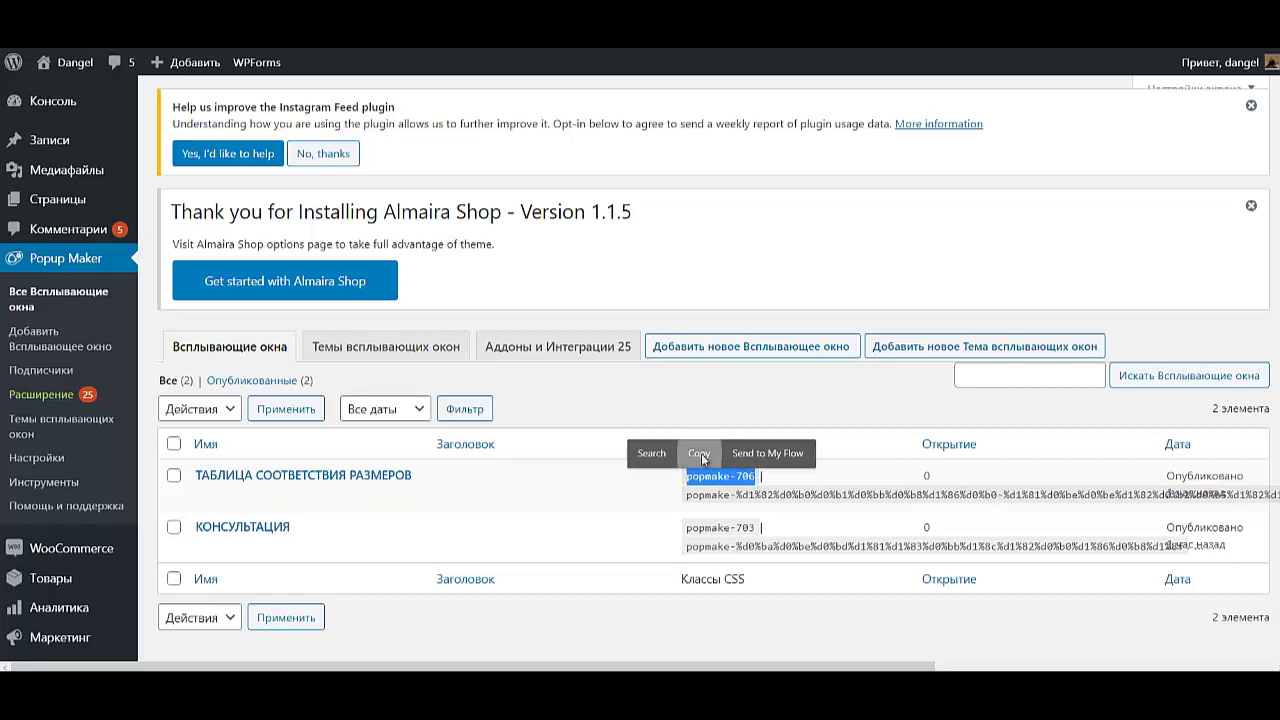
pyautogui.click(699, 455)
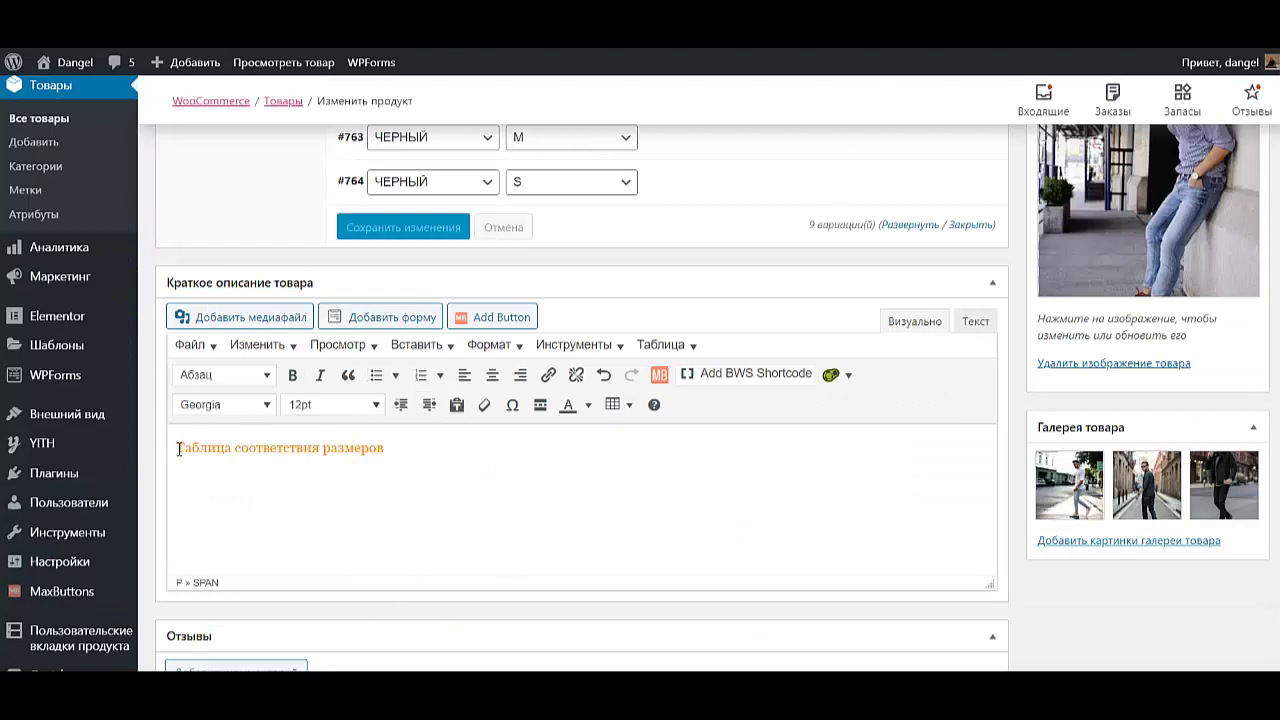
pyautogui.moveTo(179, 449); pyautogui.dragTo(390, 452)
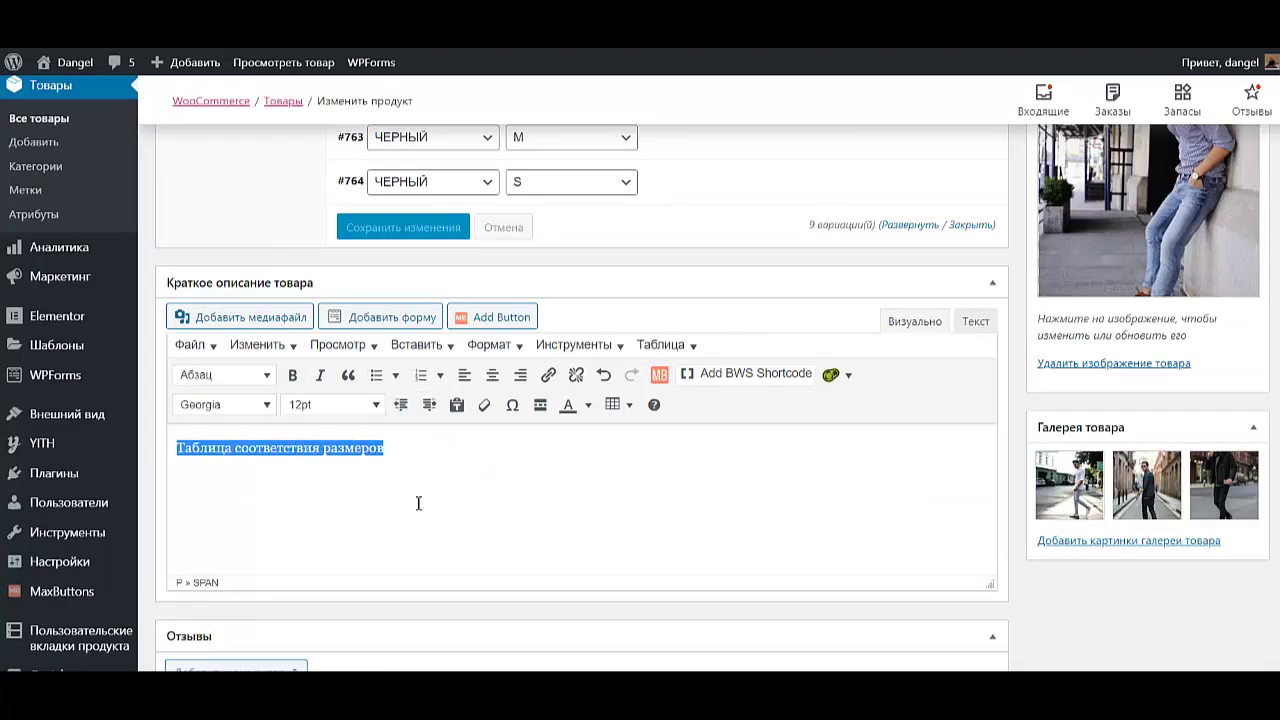
pyautogui.click(547, 378)
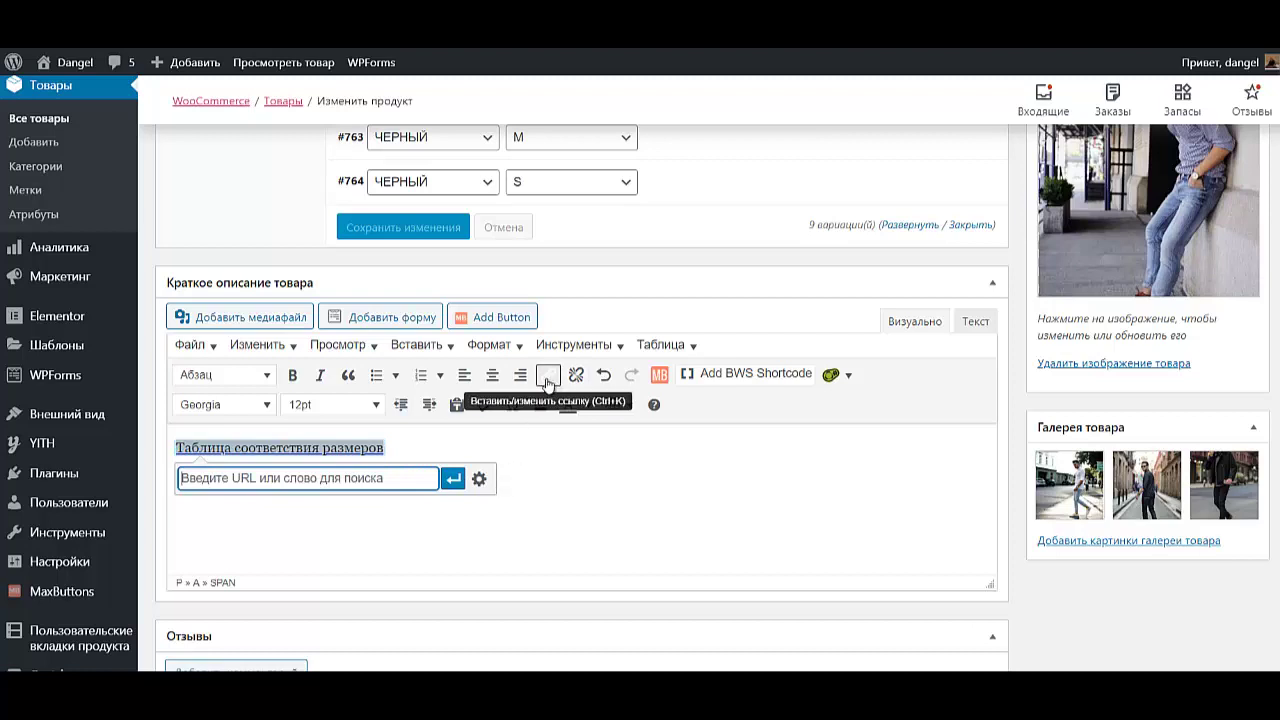
pyautogui.click(479, 477)
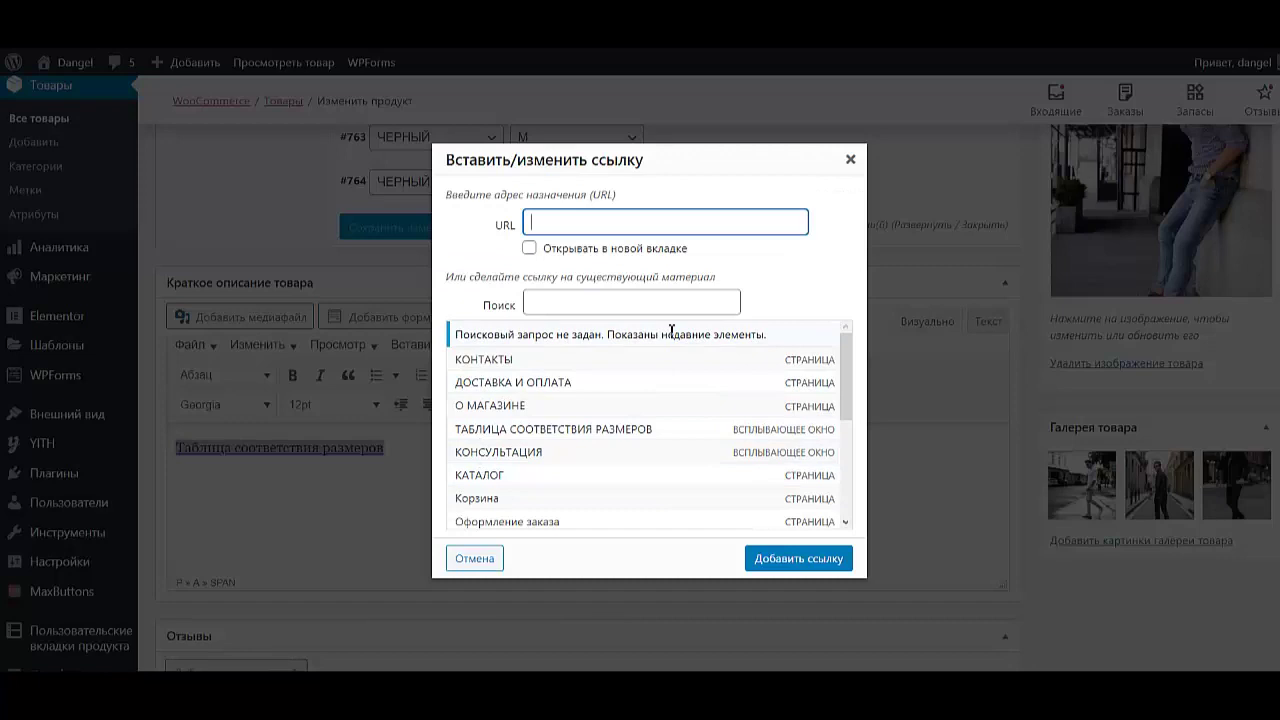
pyautogui.write('http://popmake-706')
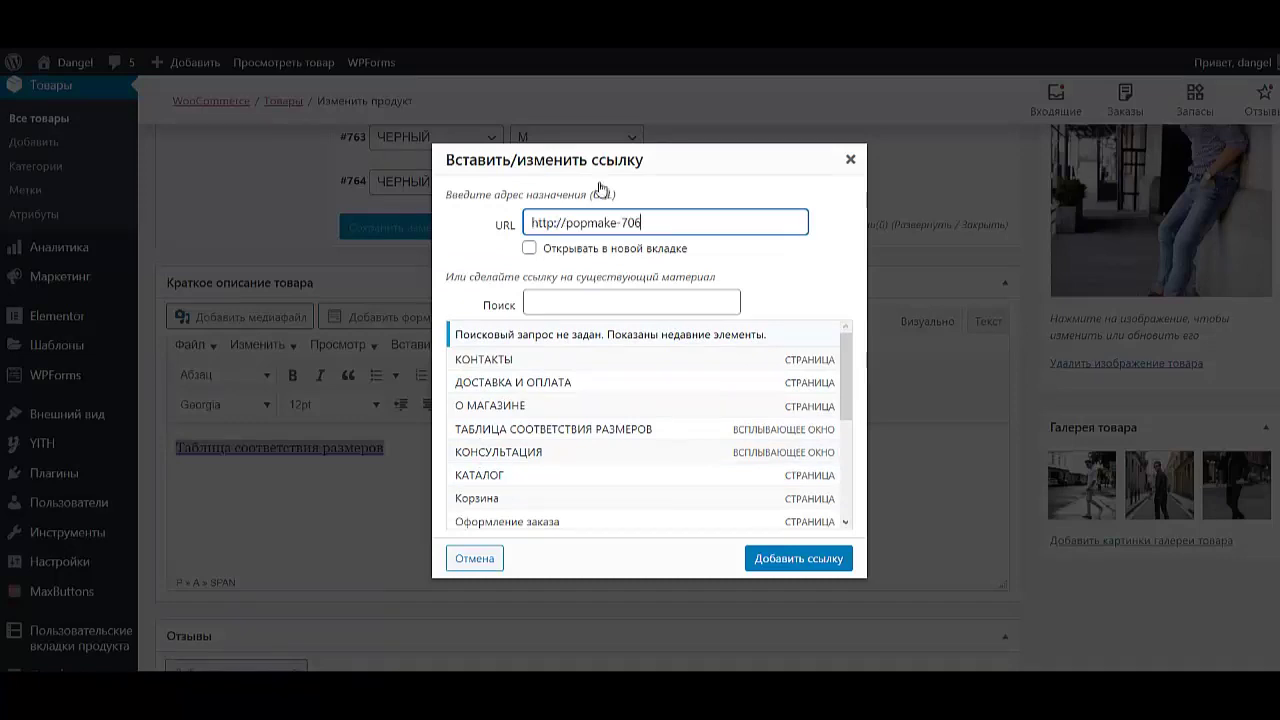
pyautogui.moveTo(567, 223); pyautogui.dragTo(503, 230)
pyautogui.press('BackSpace')
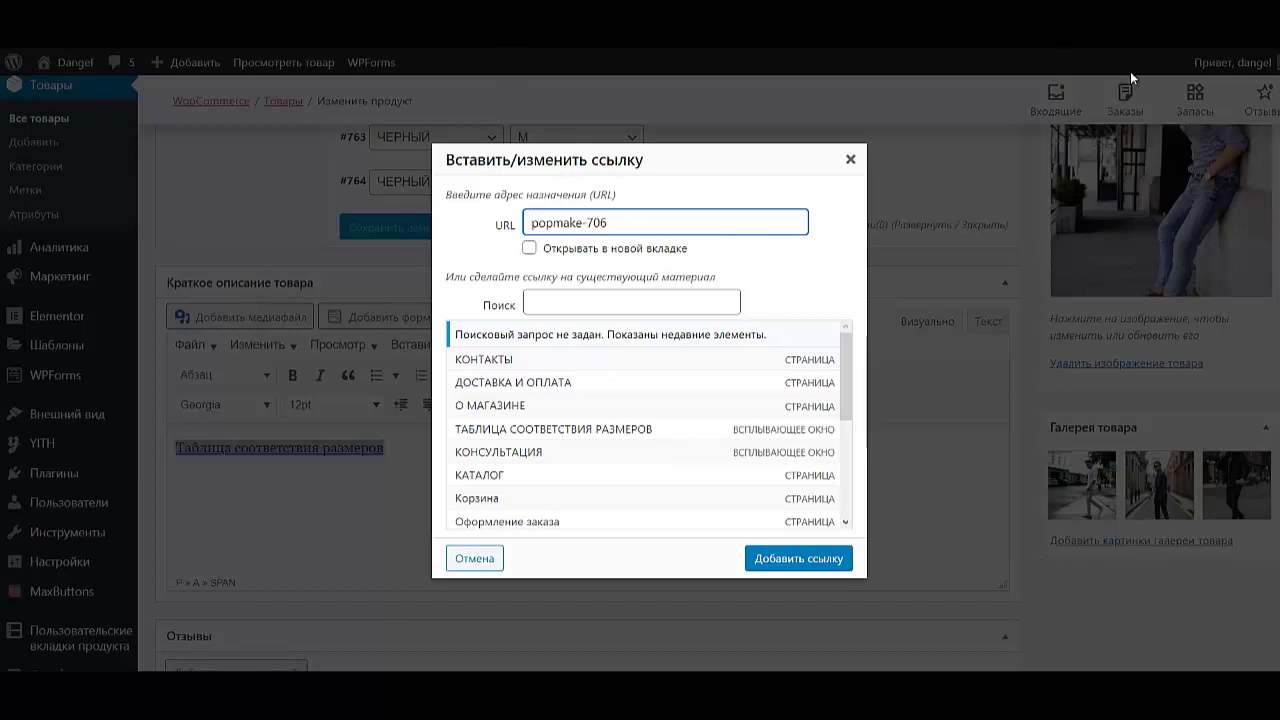
pyautogui.click(788, 558)
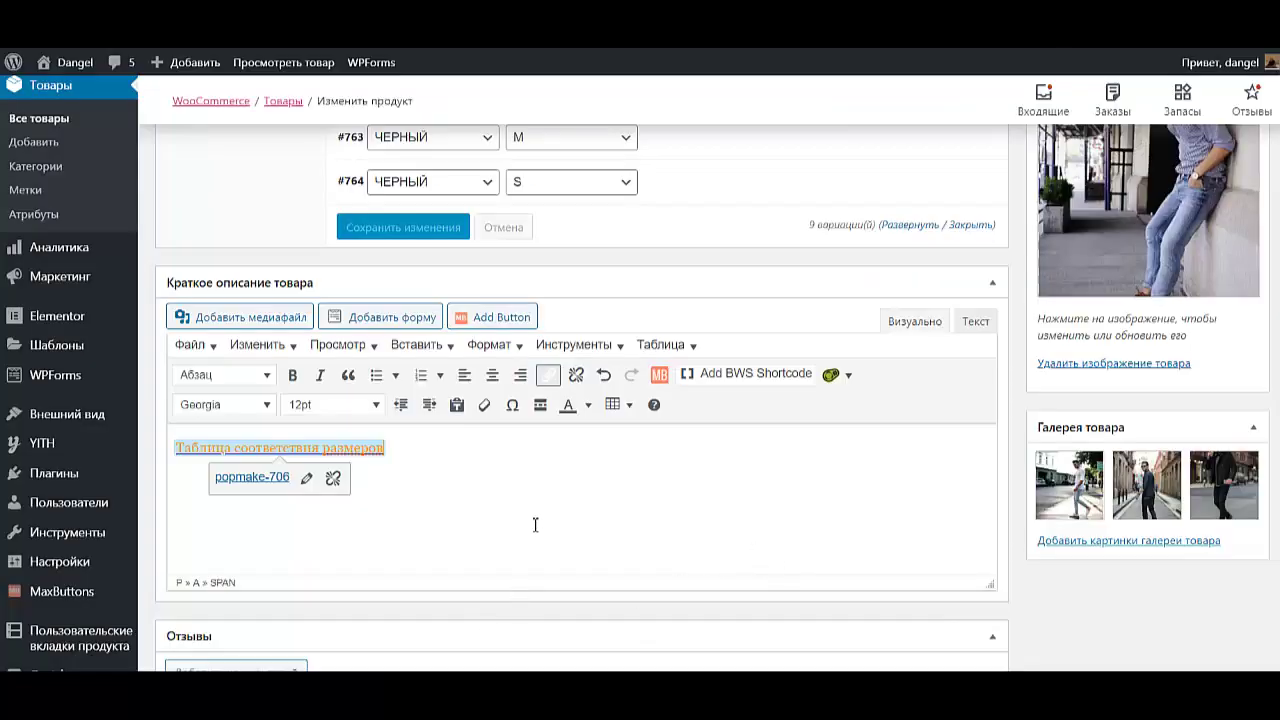
pyautogui.scroll(-3, 535, 525)
pyautogui.scroll(2, 557, 508)
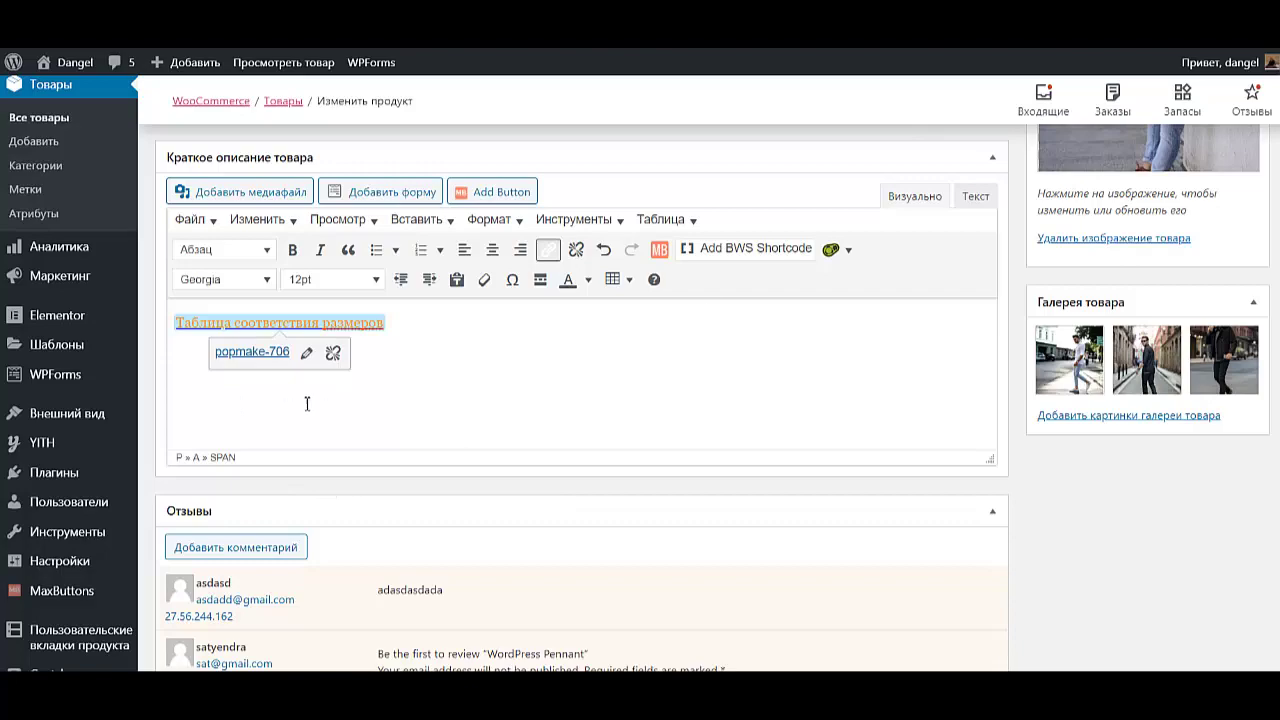
# Replace the placeholder product description with the specifications: Хлопок - 98%, Эластан - 2%; мульти; голубой, синий, черный; однотонный; slim fit; 5 карманов; Пакистан; молния.
pyautogui.scroll(15, 737, 306)
pyautogui.scroll(3, 732, 326)
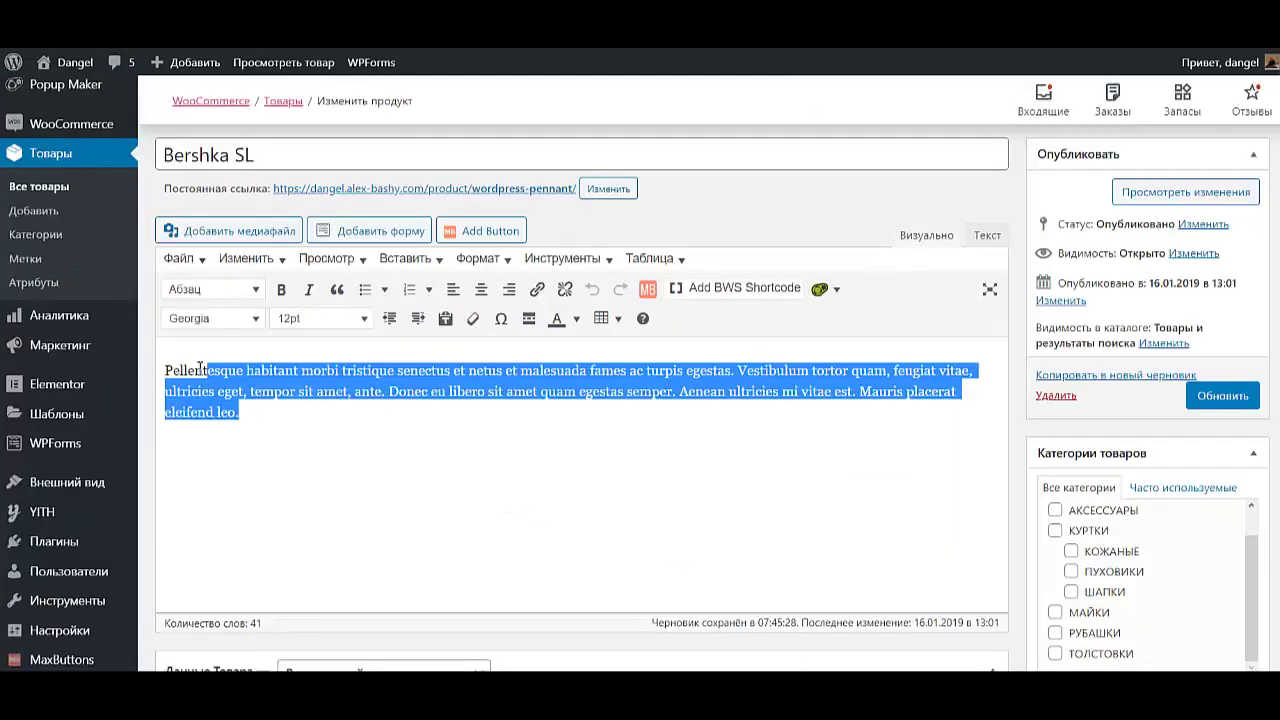
pyautogui.press('BackSpace')
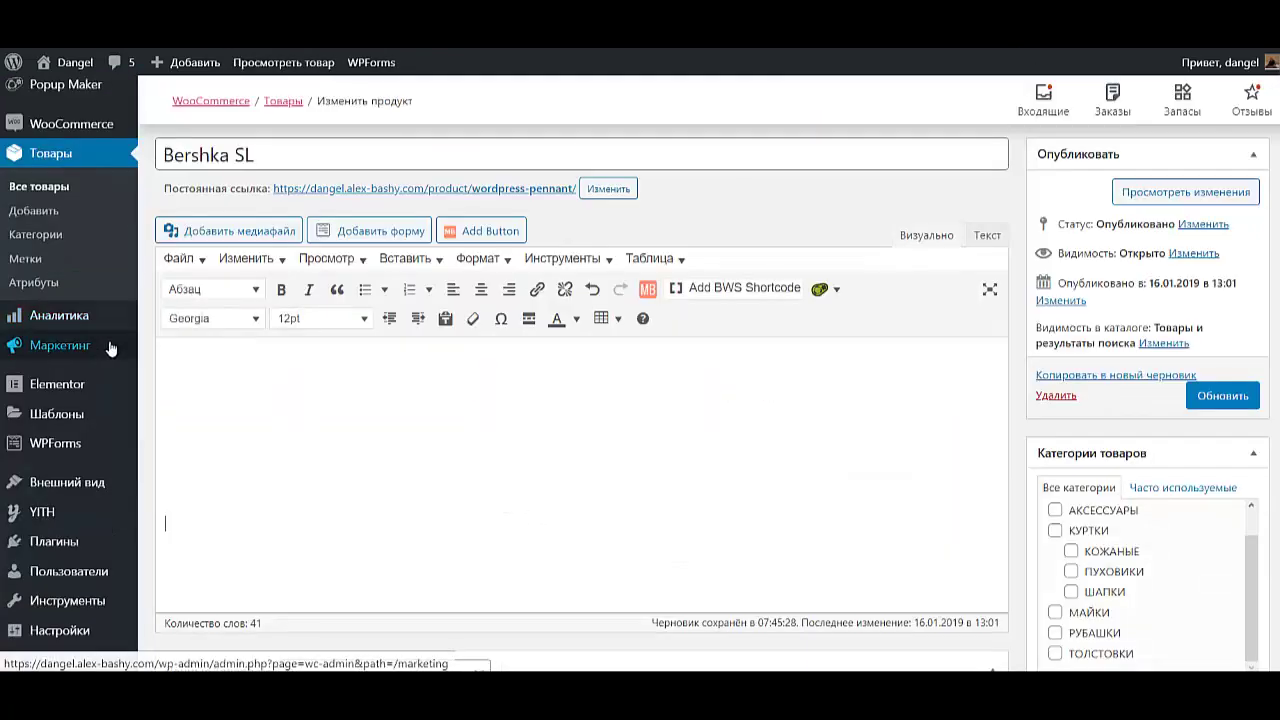
pyautogui.hotkey('ctrl', 'z')
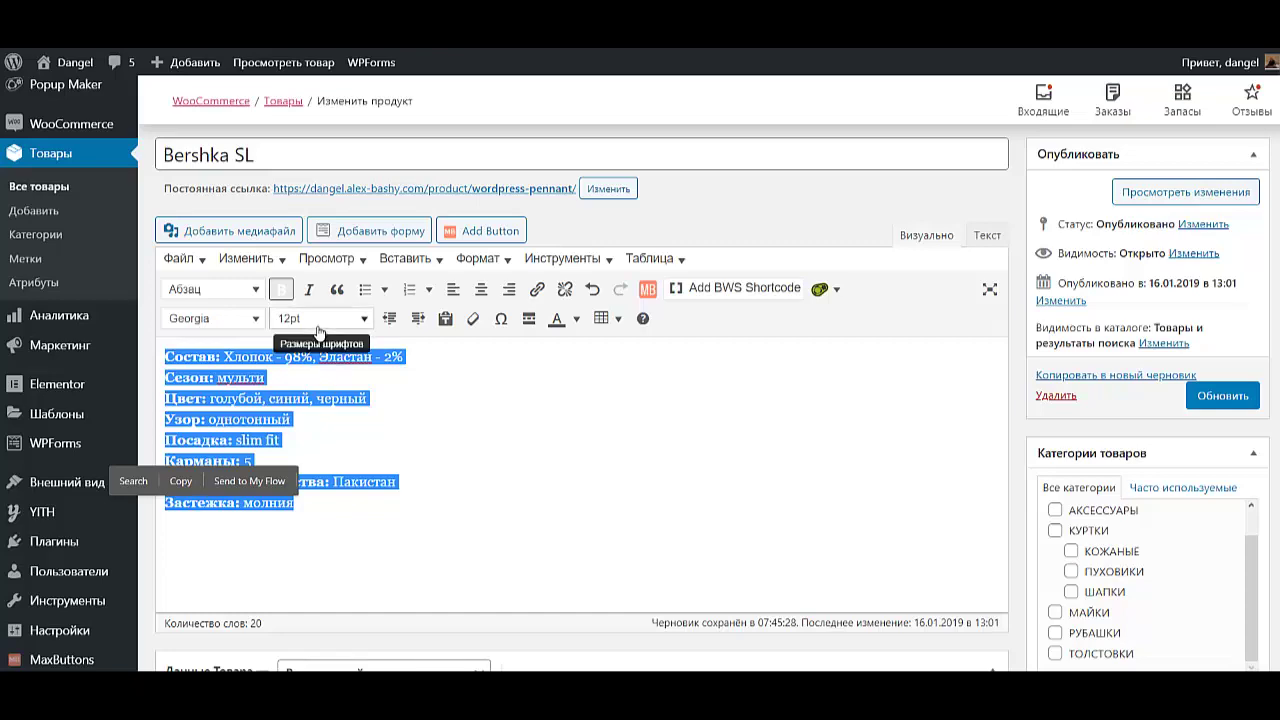
# Examine the product's related-product fields for upsells and cross-sells, its additional settings and the list of variations.
pyautogui.scroll(-10, 777, 628)
pyautogui.scroll(6, 342, 478)
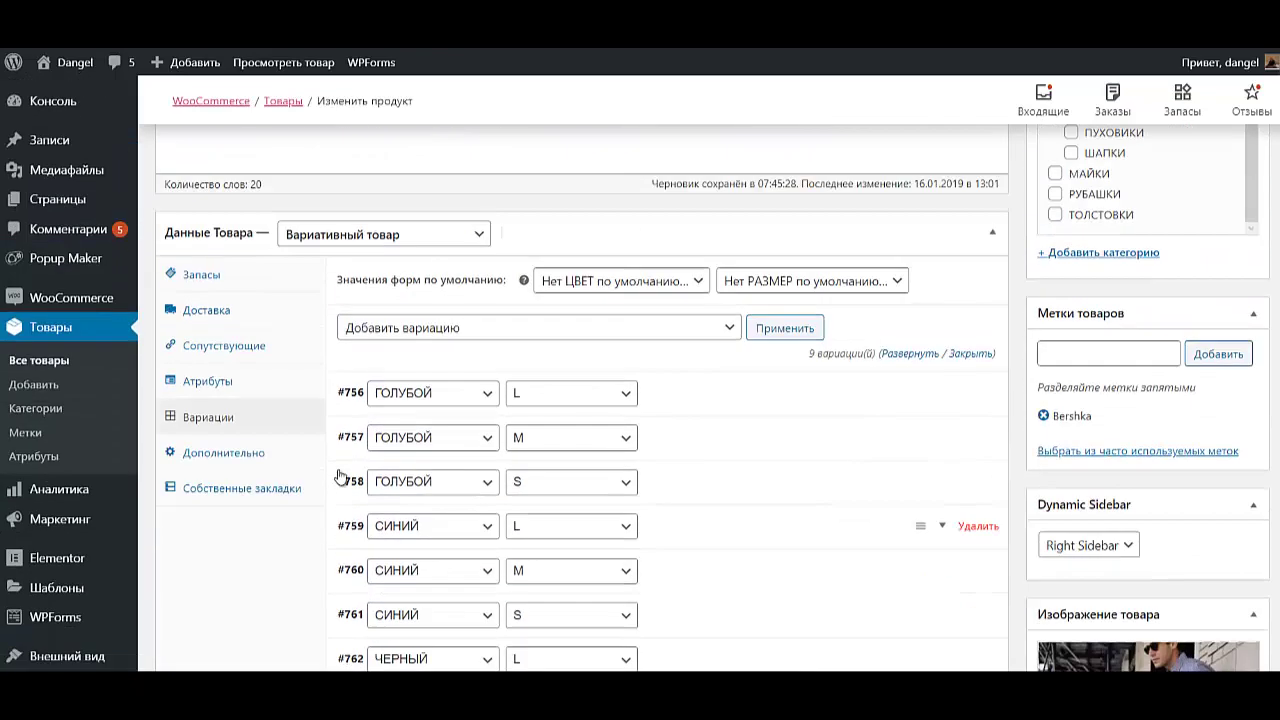
pyautogui.click(226, 317)
pyautogui.click(194, 352)
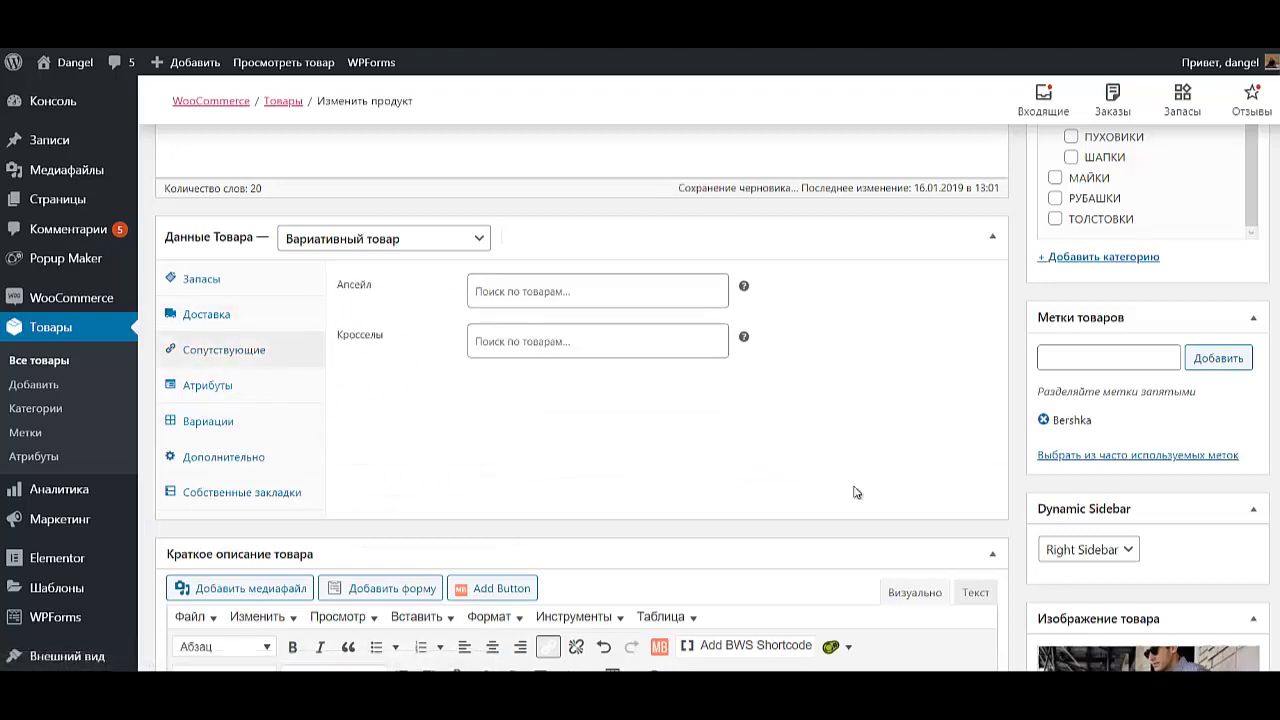
pyautogui.moveTo(744, 287)
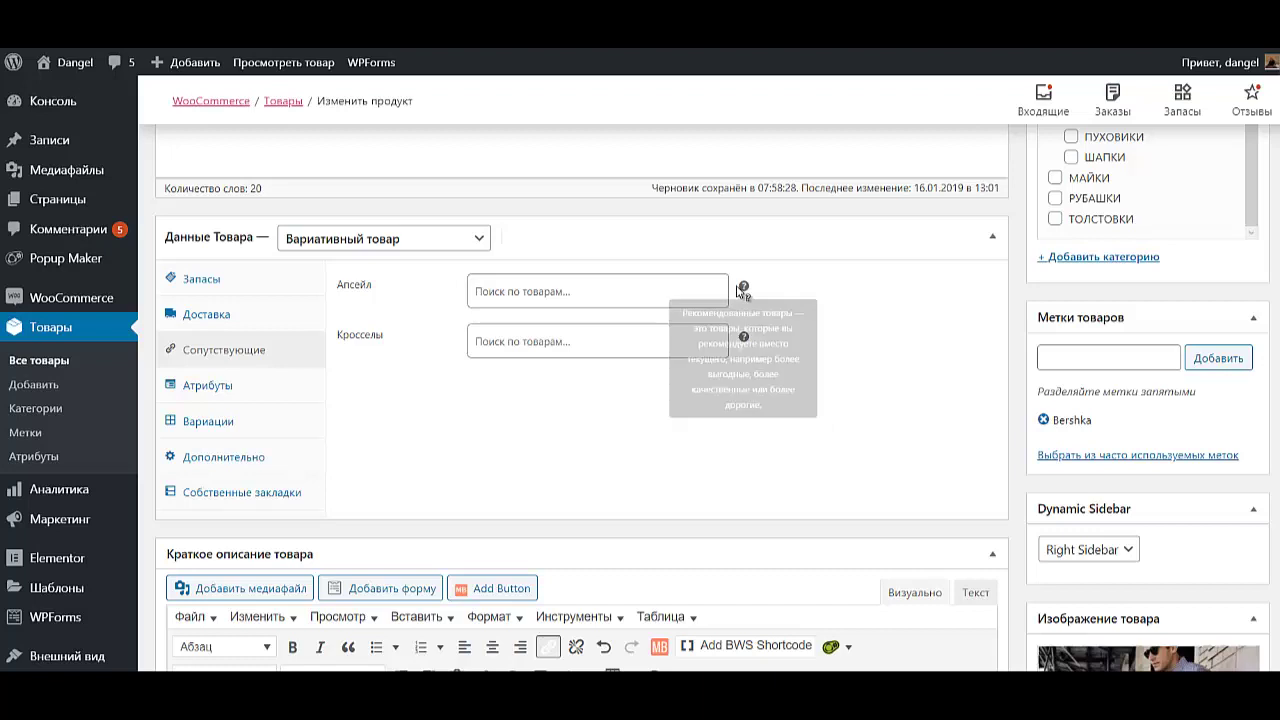
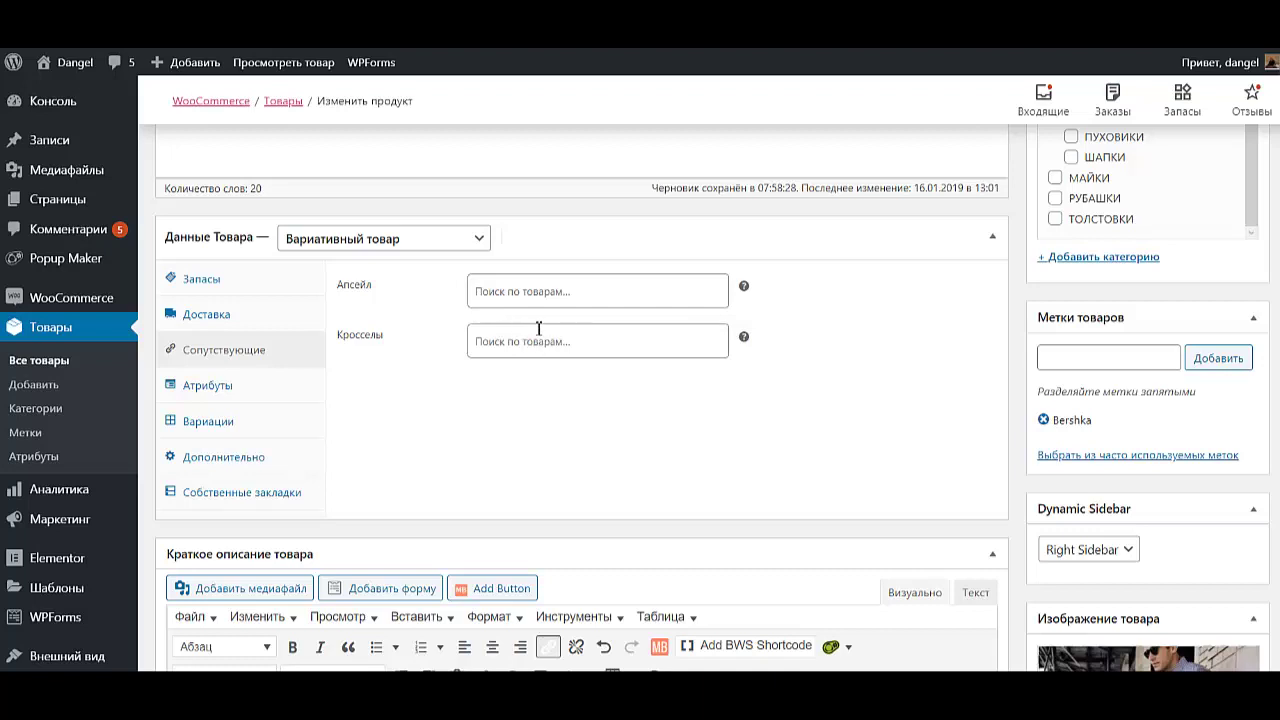
pyautogui.click(535, 290)
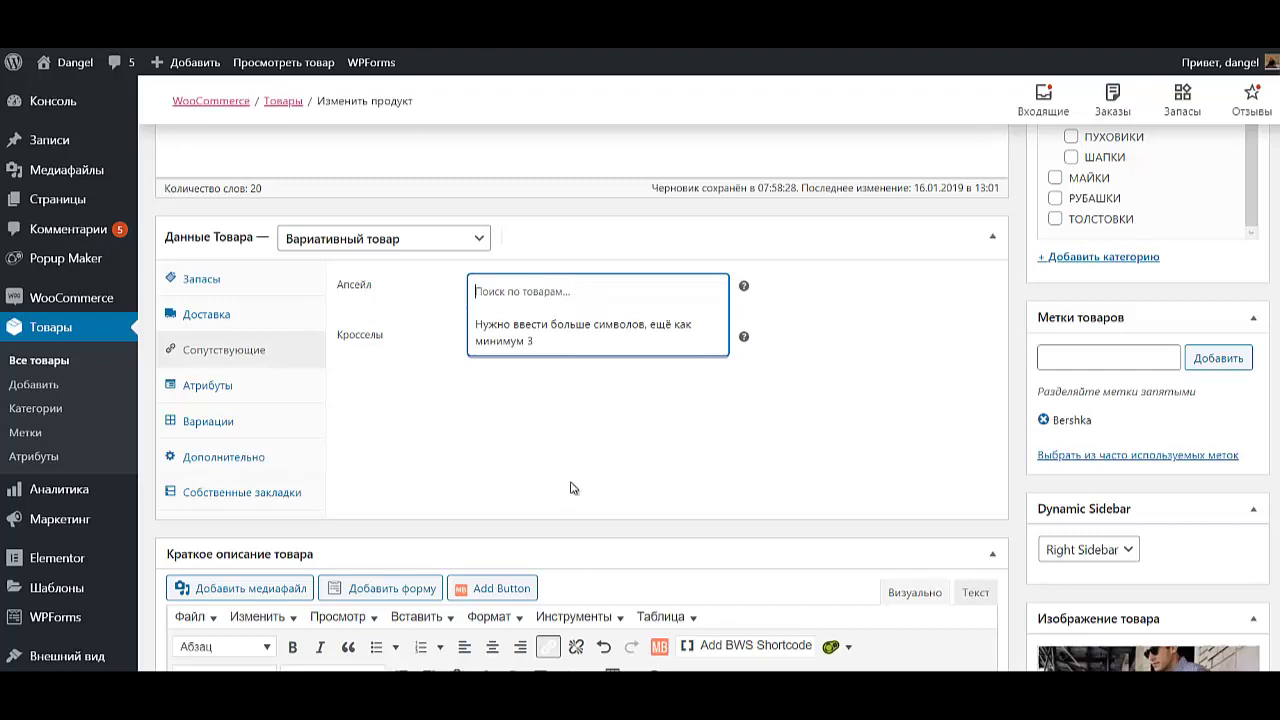
pyautogui.click(579, 452)
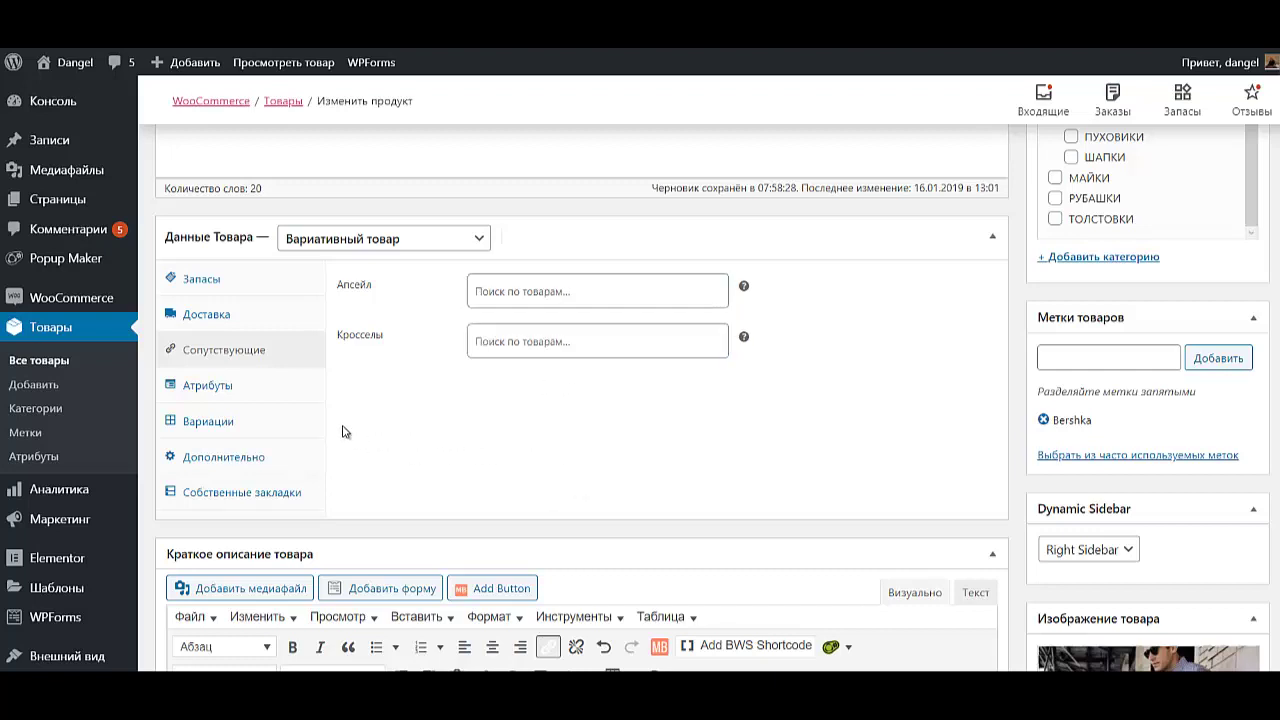
pyautogui.click(266, 458)
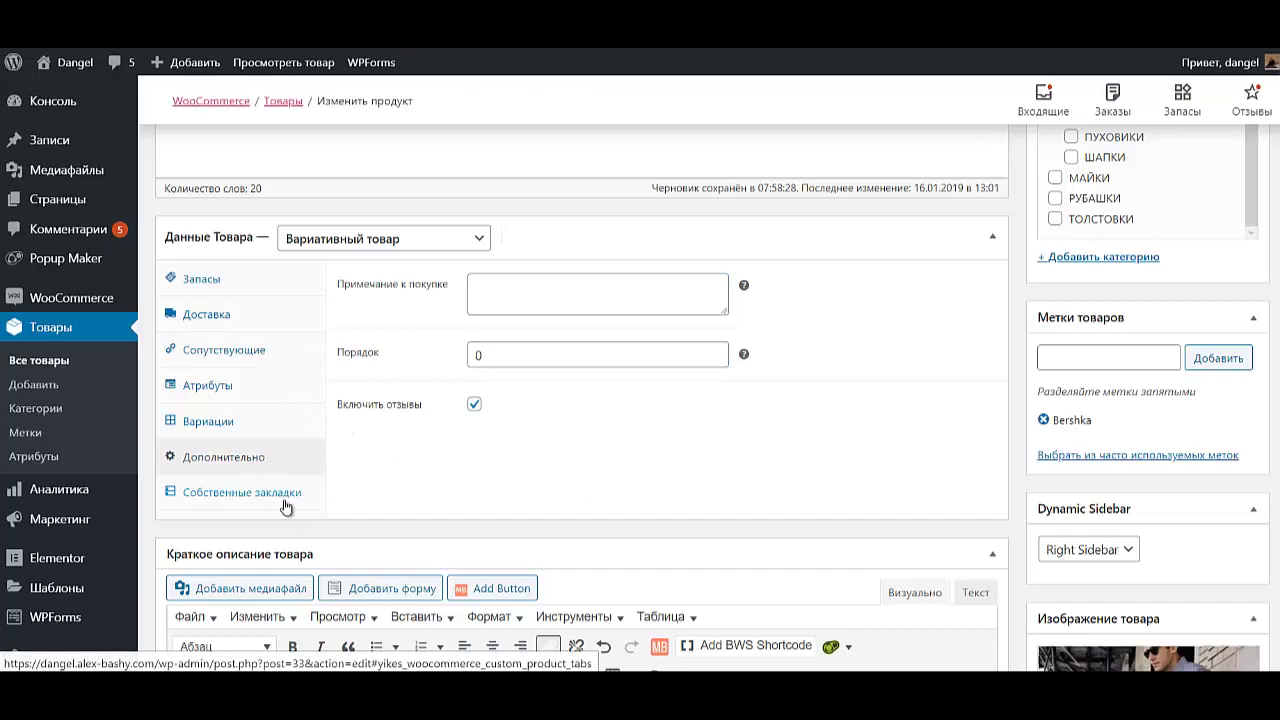
pyautogui.click(247, 424)
pyautogui.scroll(-9, 525, 517)
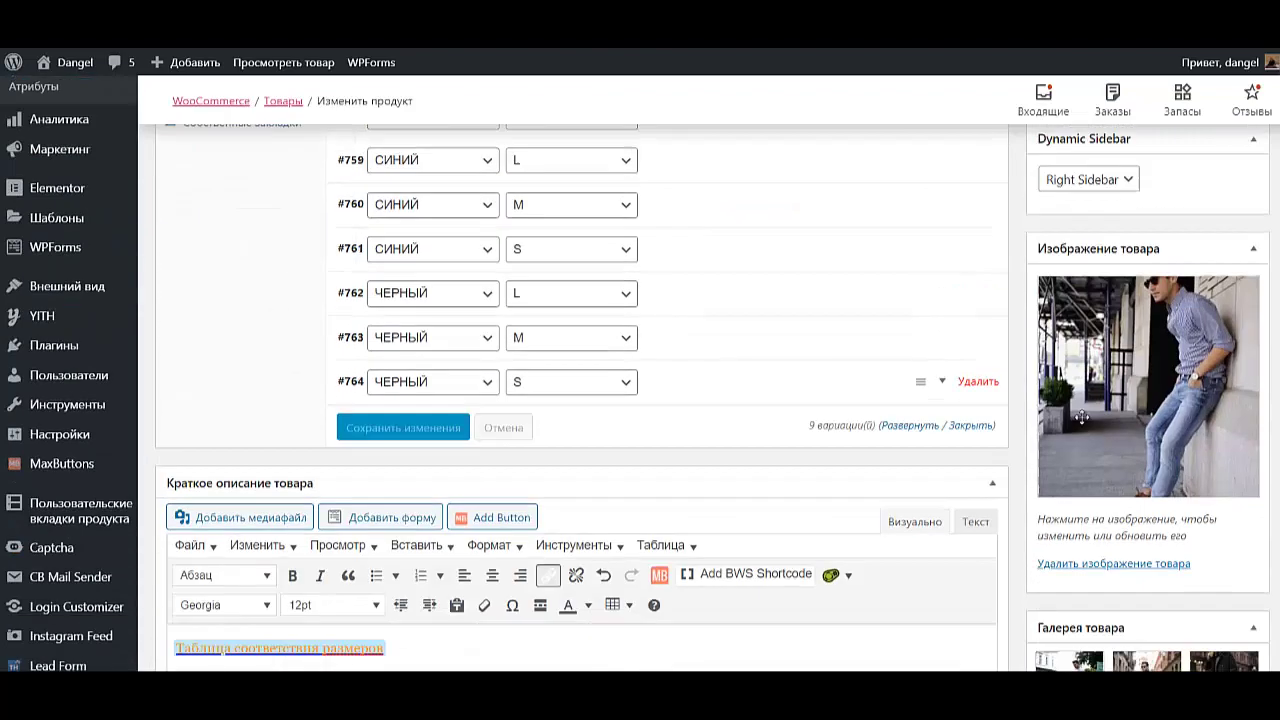
pyautogui.scroll(3, 1066, 414)
pyautogui.scroll(12, 1066, 414)
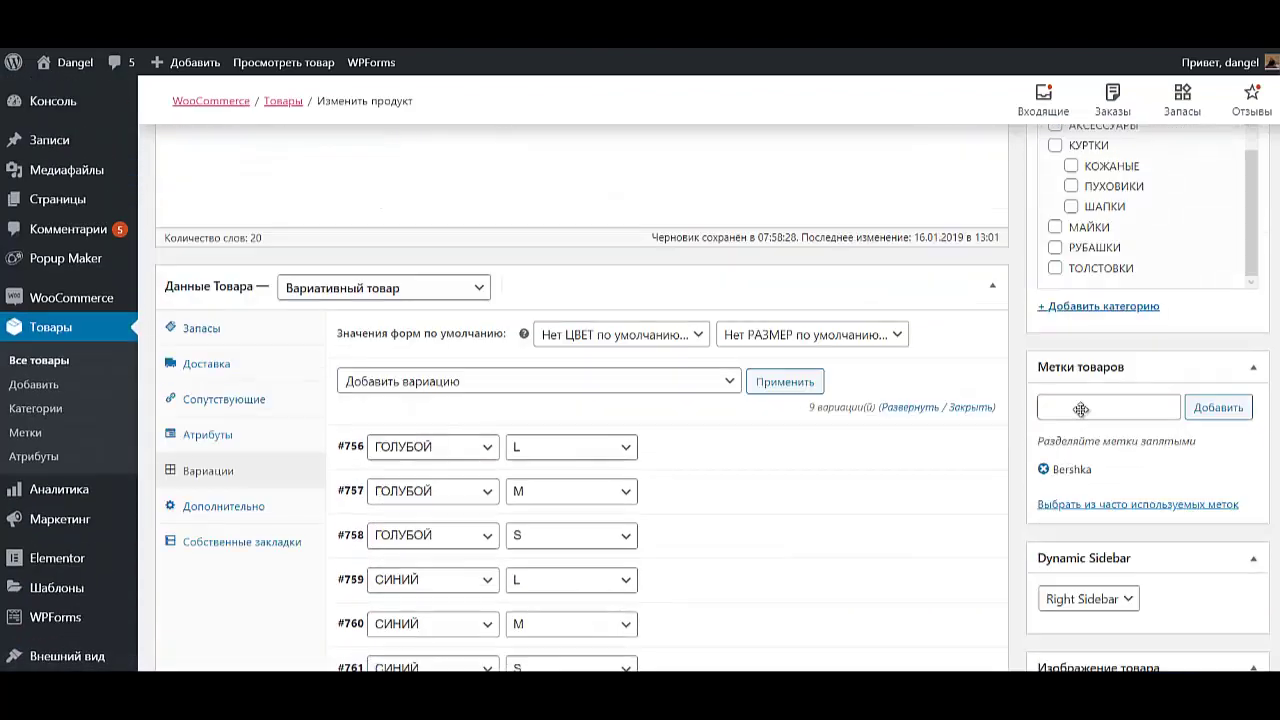
# Update the product, view it in the store and test the «Таблица соответствия размеров» link.
pyautogui.click(1222, 310)
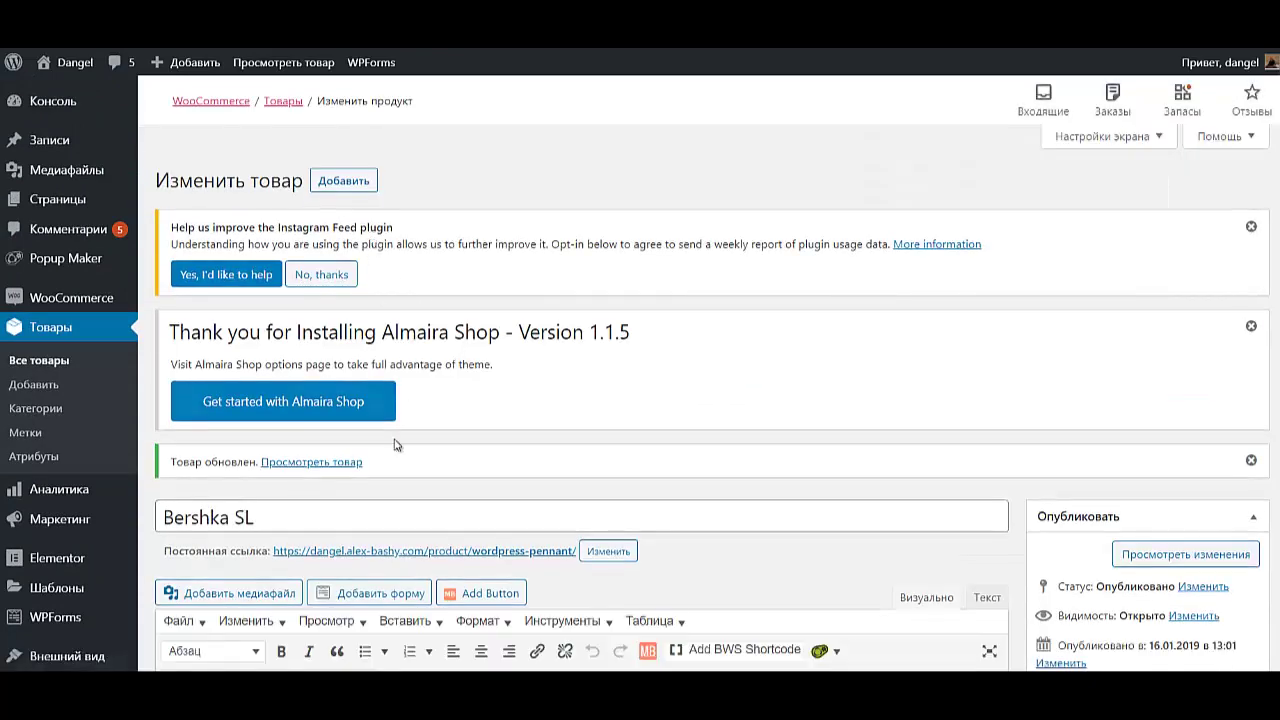
pyautogui.click(334, 466)
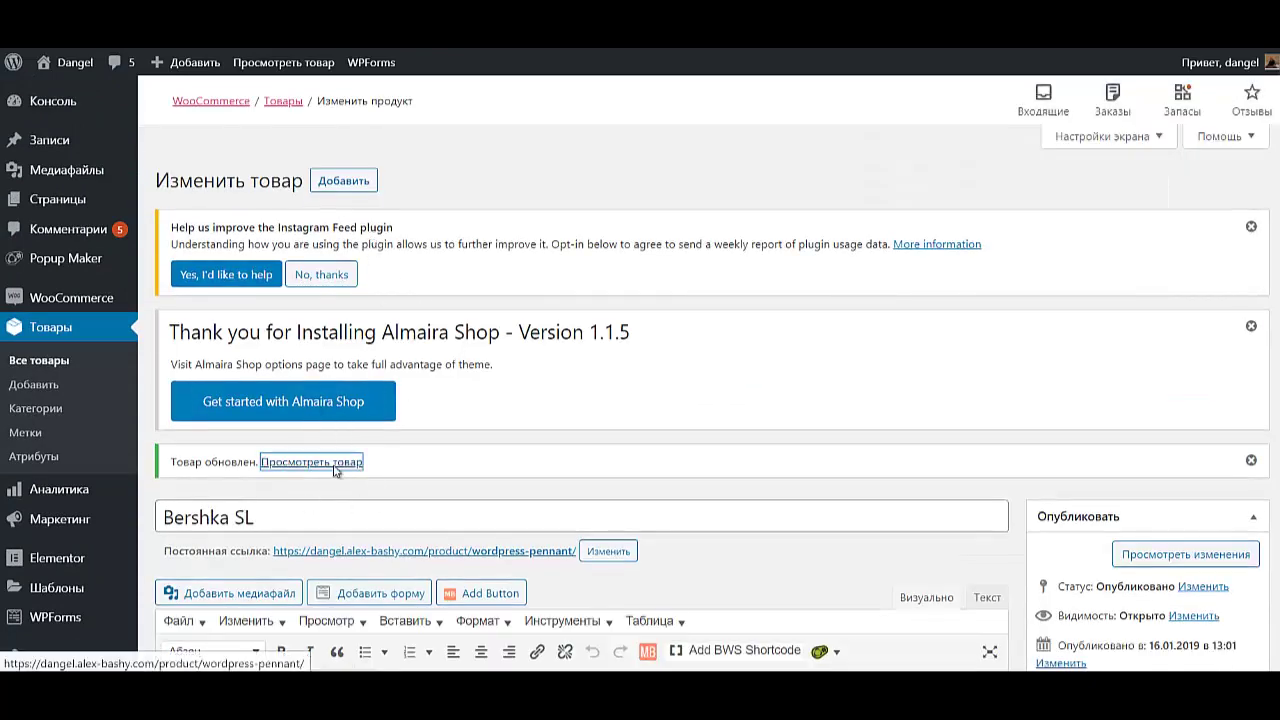
pyautogui.scroll(-3, 330, 471)
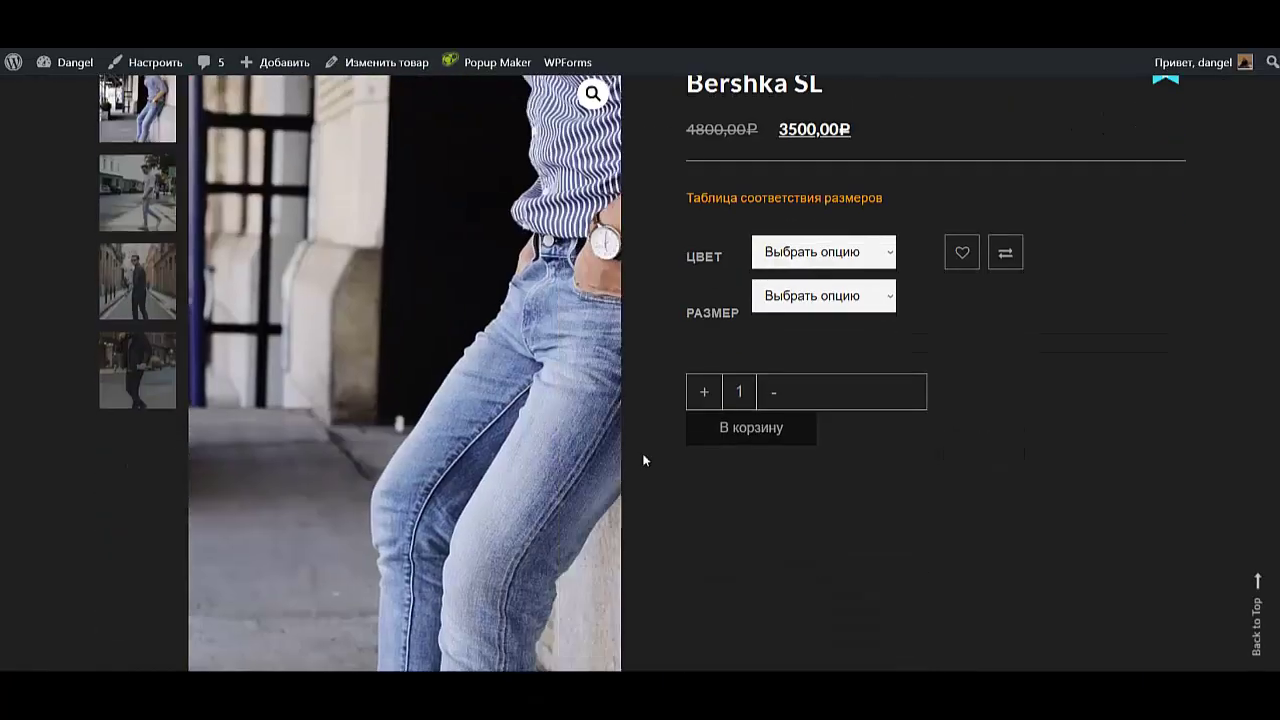
pyautogui.click(725, 208)
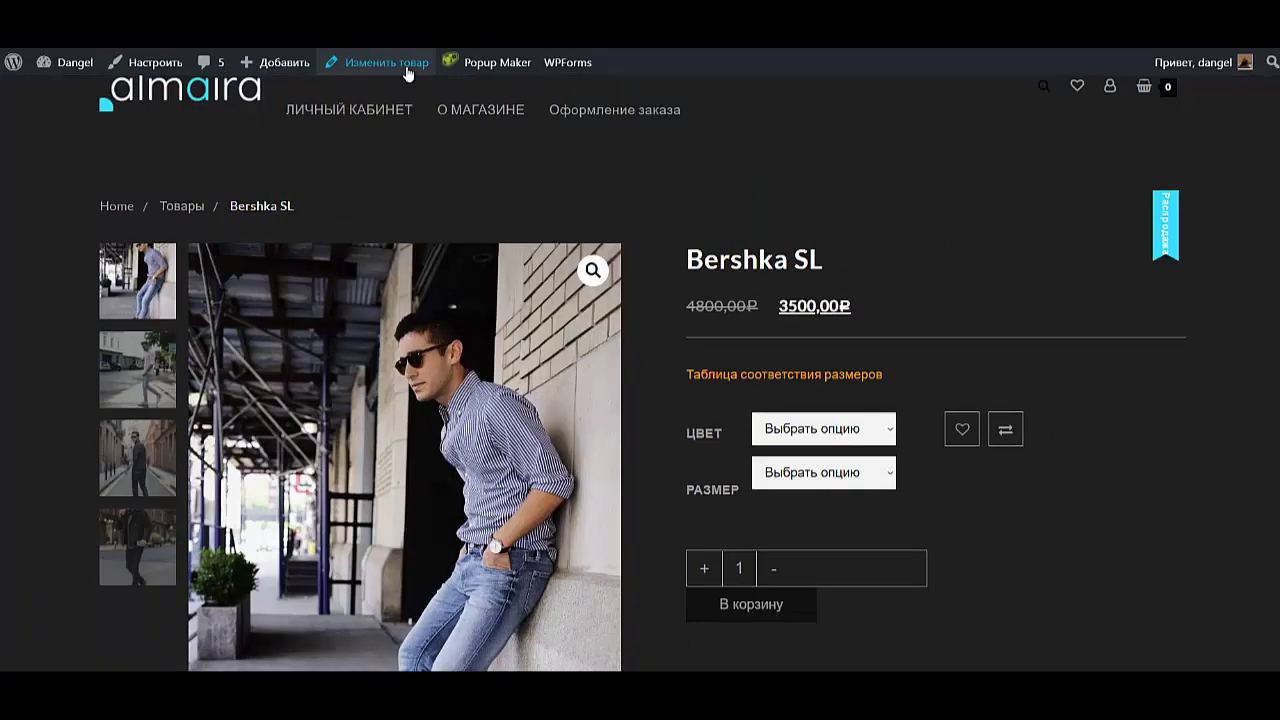
# Return to editing the product and change the URL of the «Таблица соответствия размеров» link in the short description to #popmake-706.
pyautogui.click(406, 68)
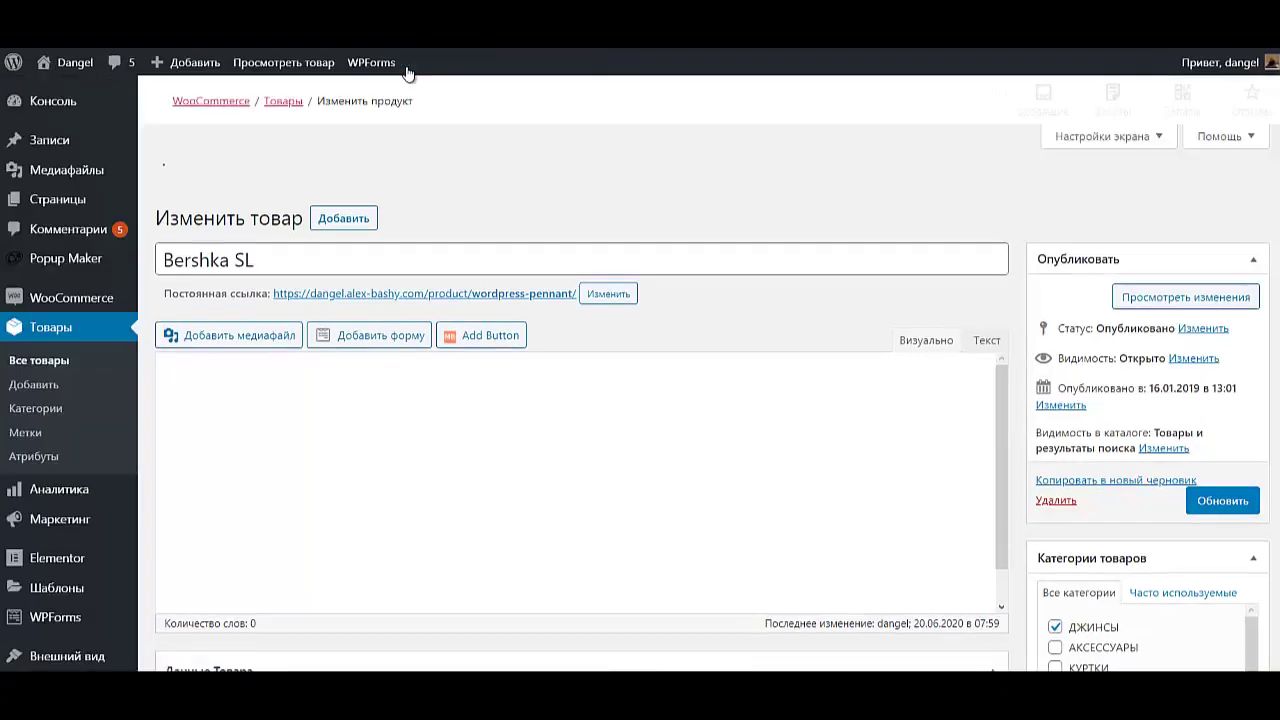
pyautogui.scroll(-15, 549, 337)
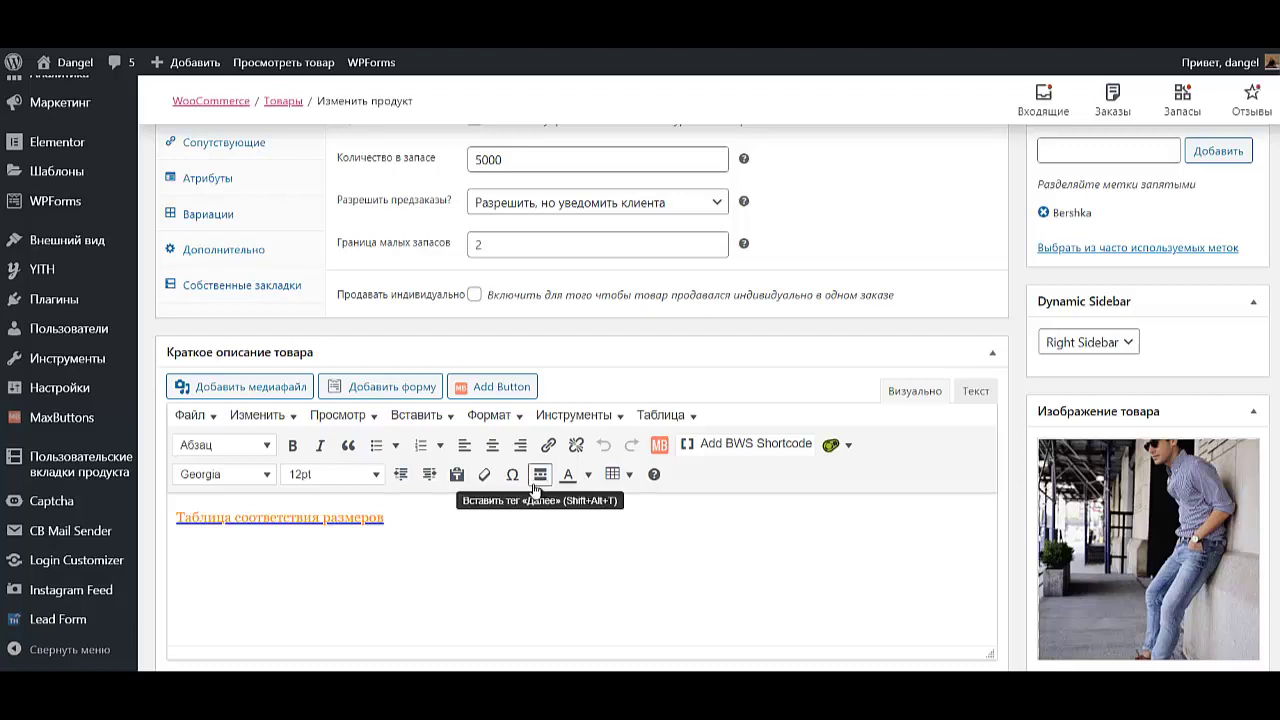
pyautogui.click(244, 517)
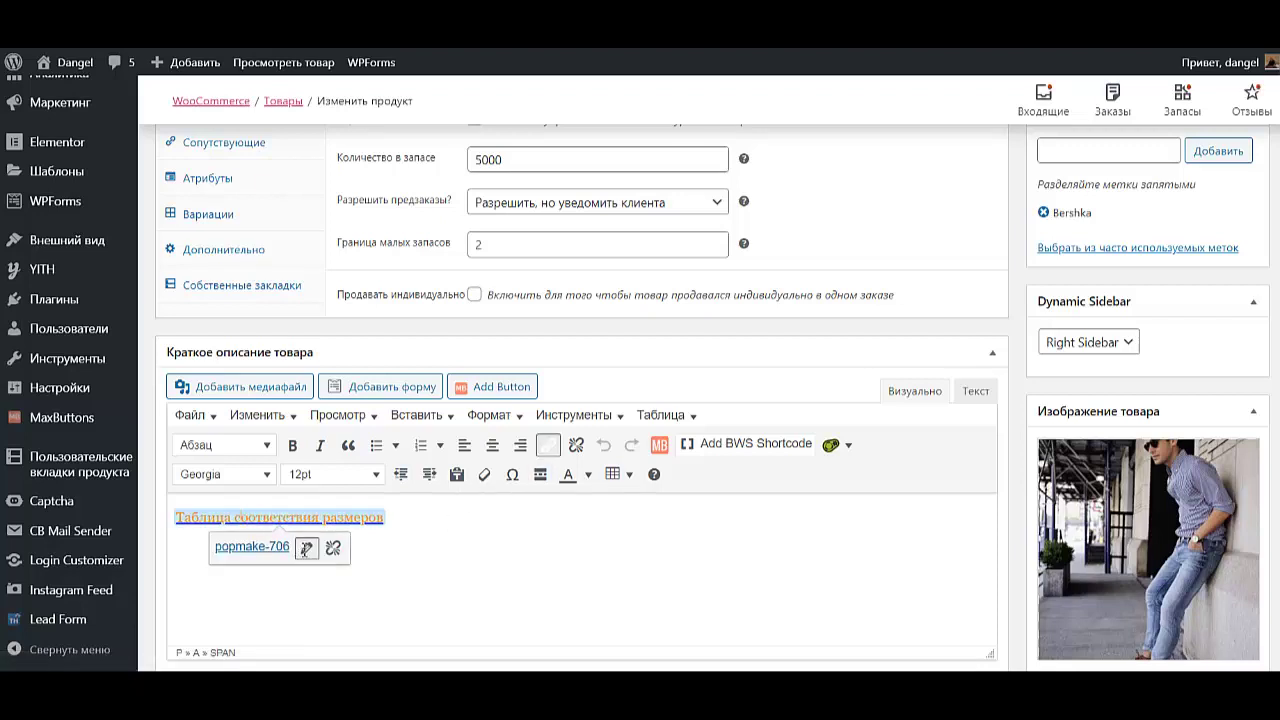
pyautogui.click(304, 553)
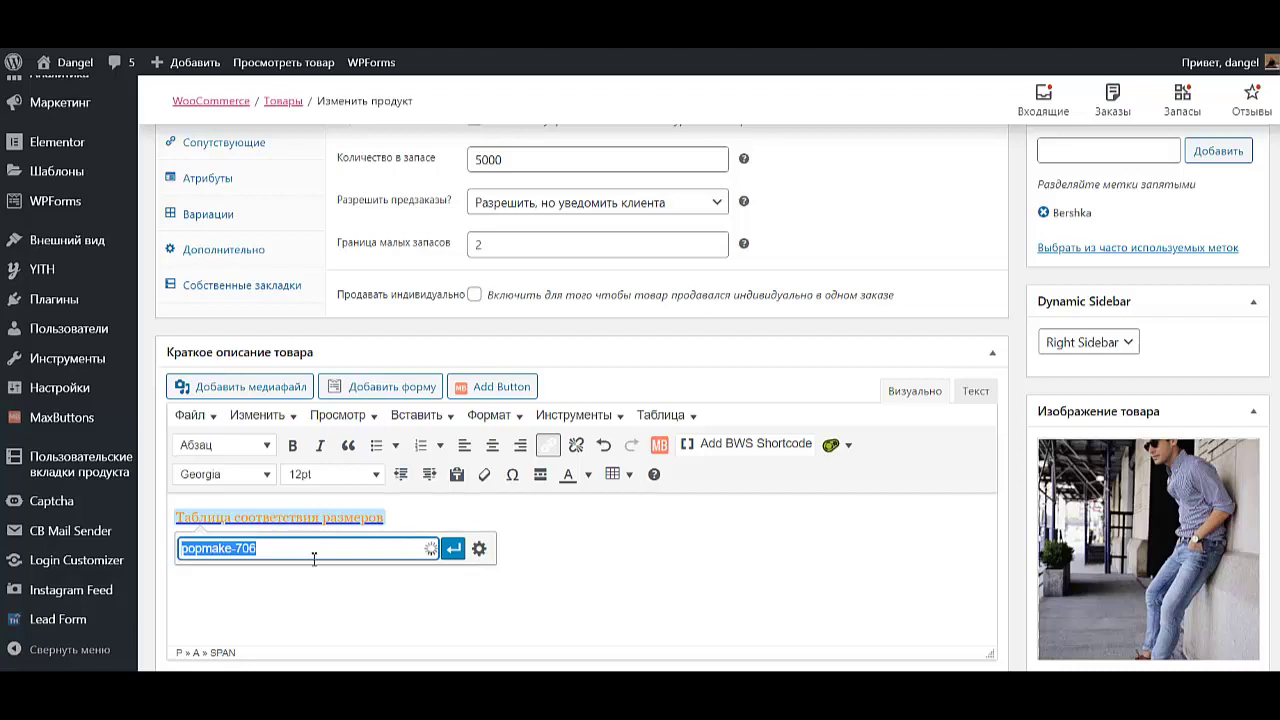
pyautogui.click(183, 553)
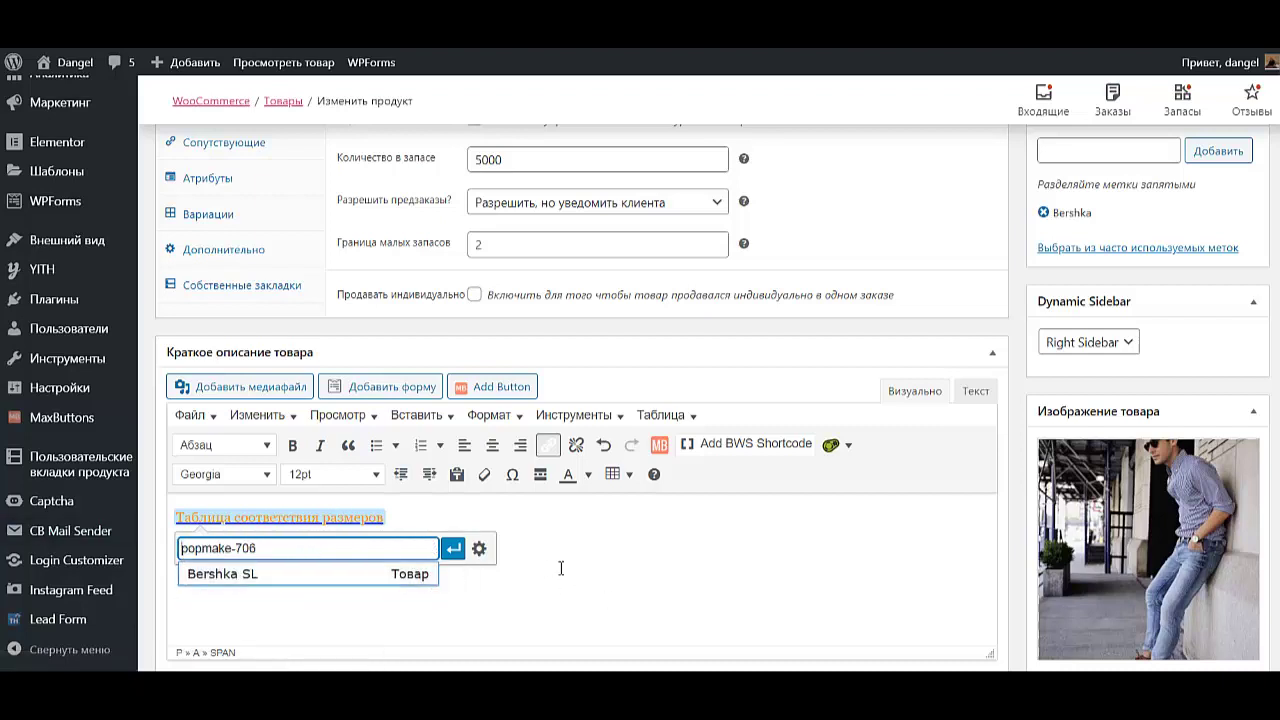
pyautogui.click(479, 548)
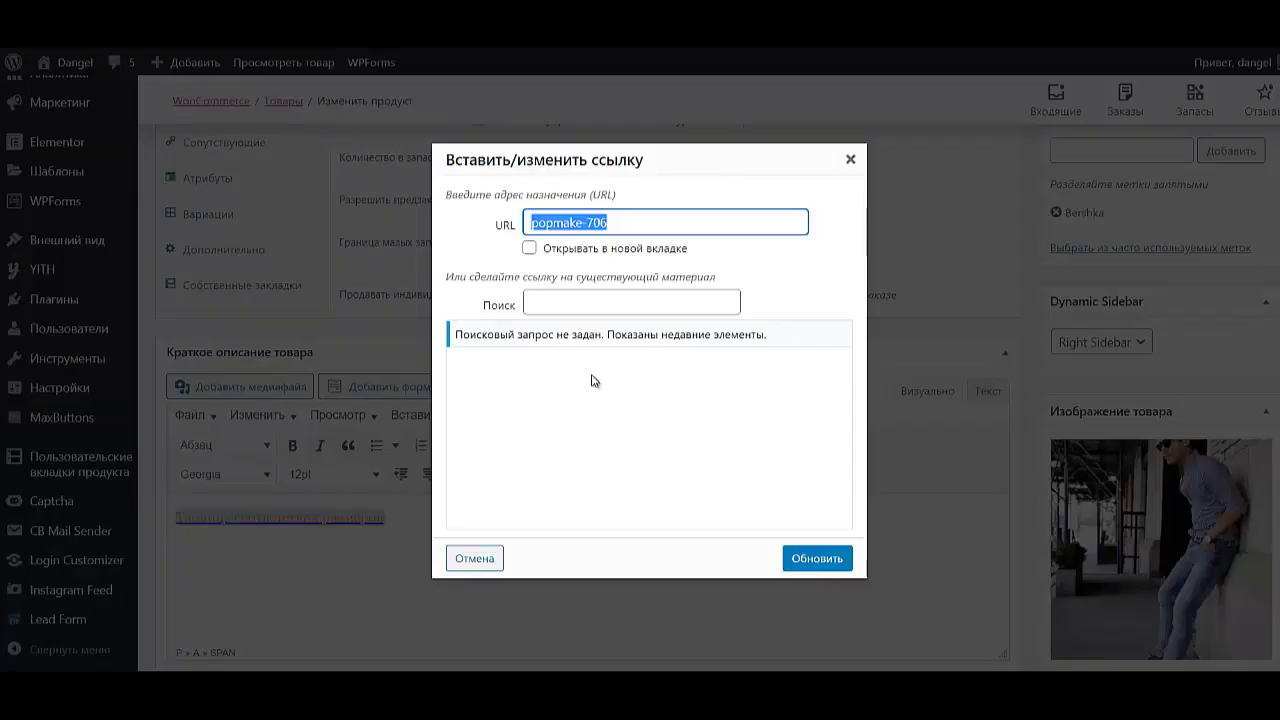
pyautogui.click(533, 222)
pyautogui.write('#')
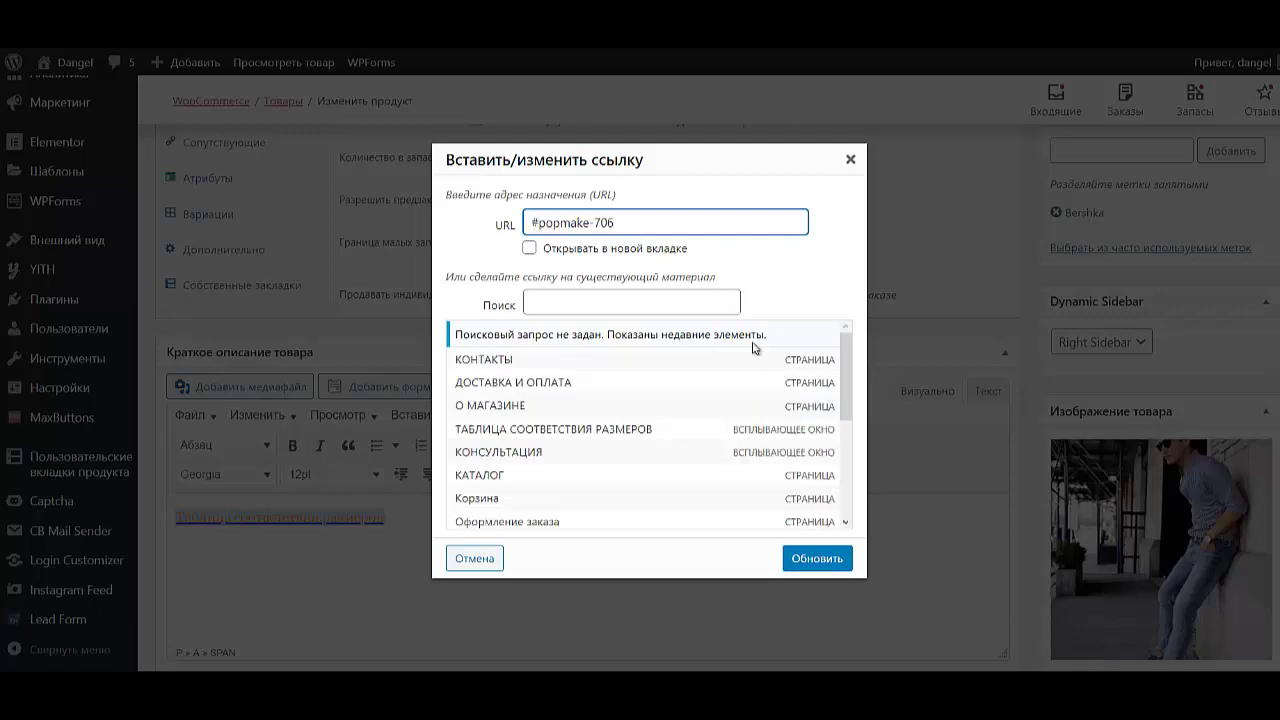
pyautogui.click(807, 560)
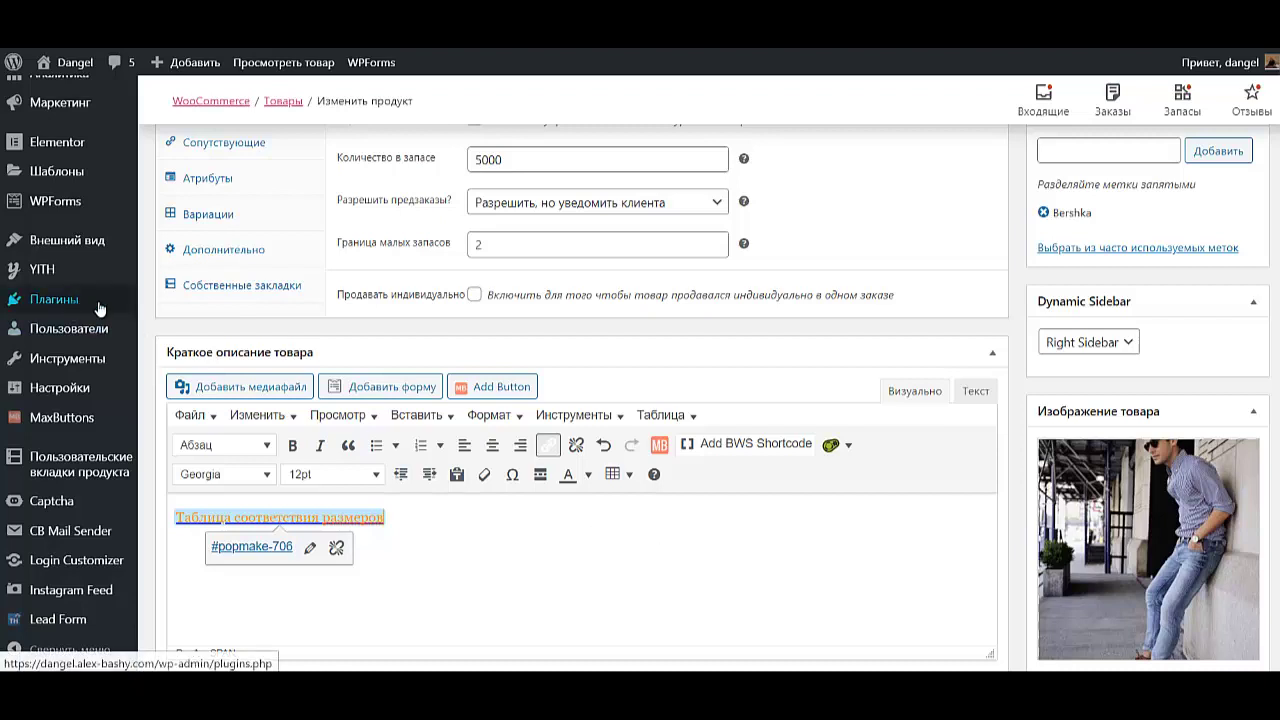
# Open the custom tabs settings («Собственные закладки») in the product data.
pyautogui.click(224, 290)
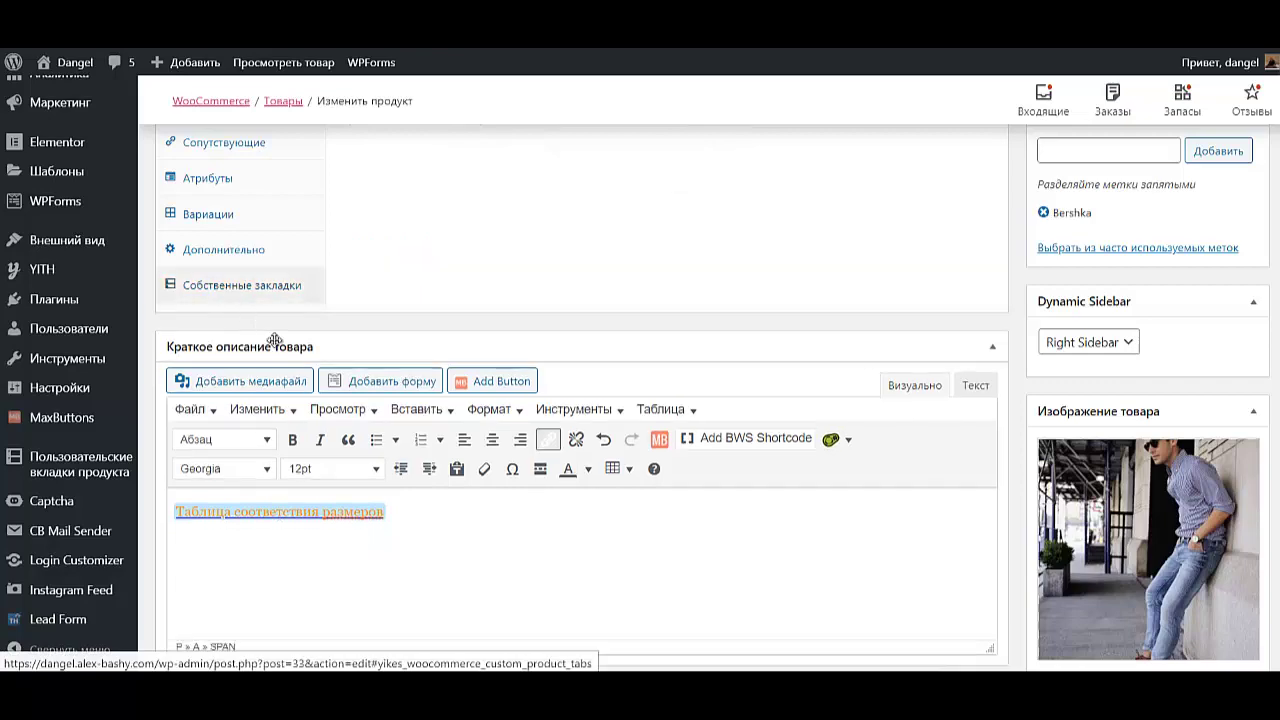
pyautogui.scroll(3, 420, 309)
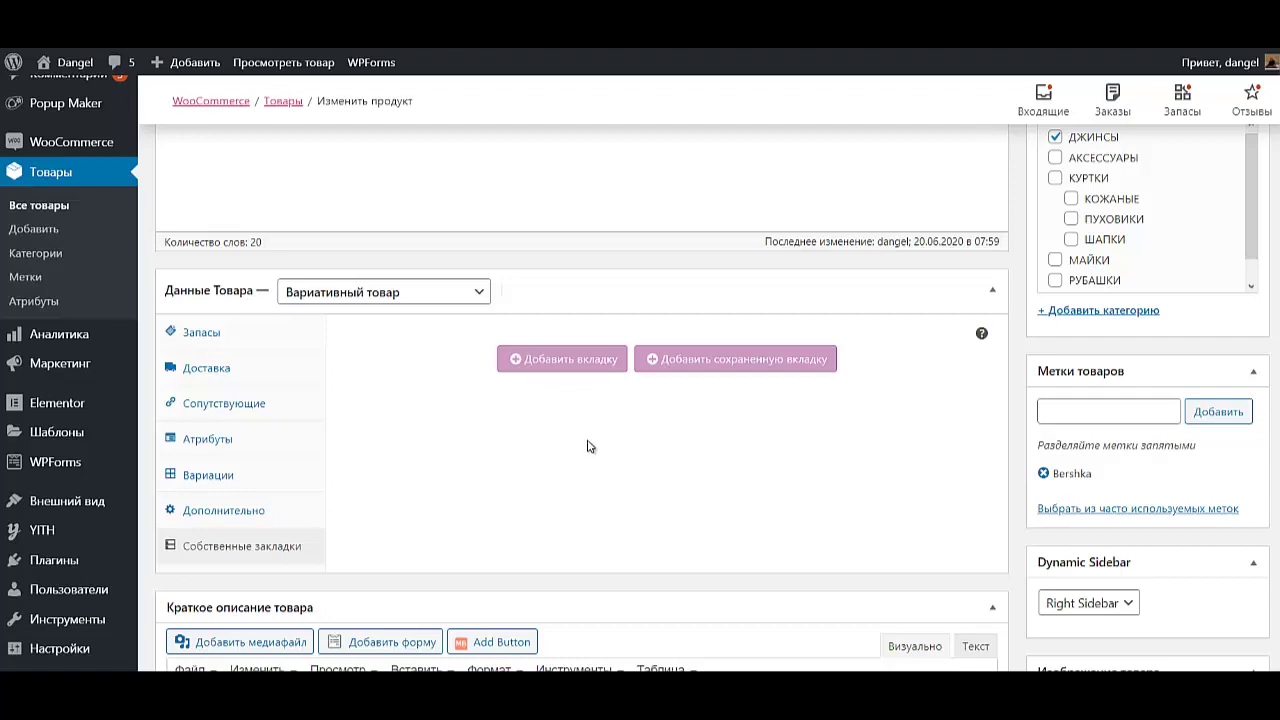
pyautogui.click(575, 361)
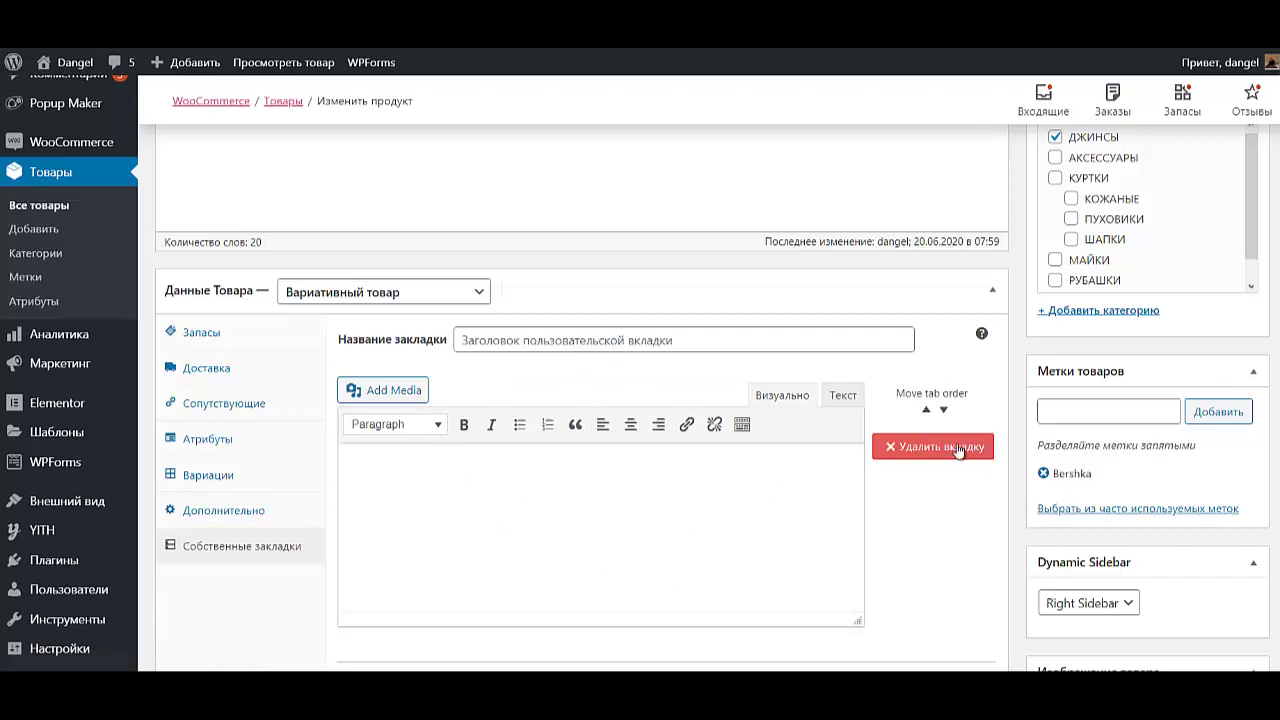
pyautogui.scroll(-1, 950, 455)
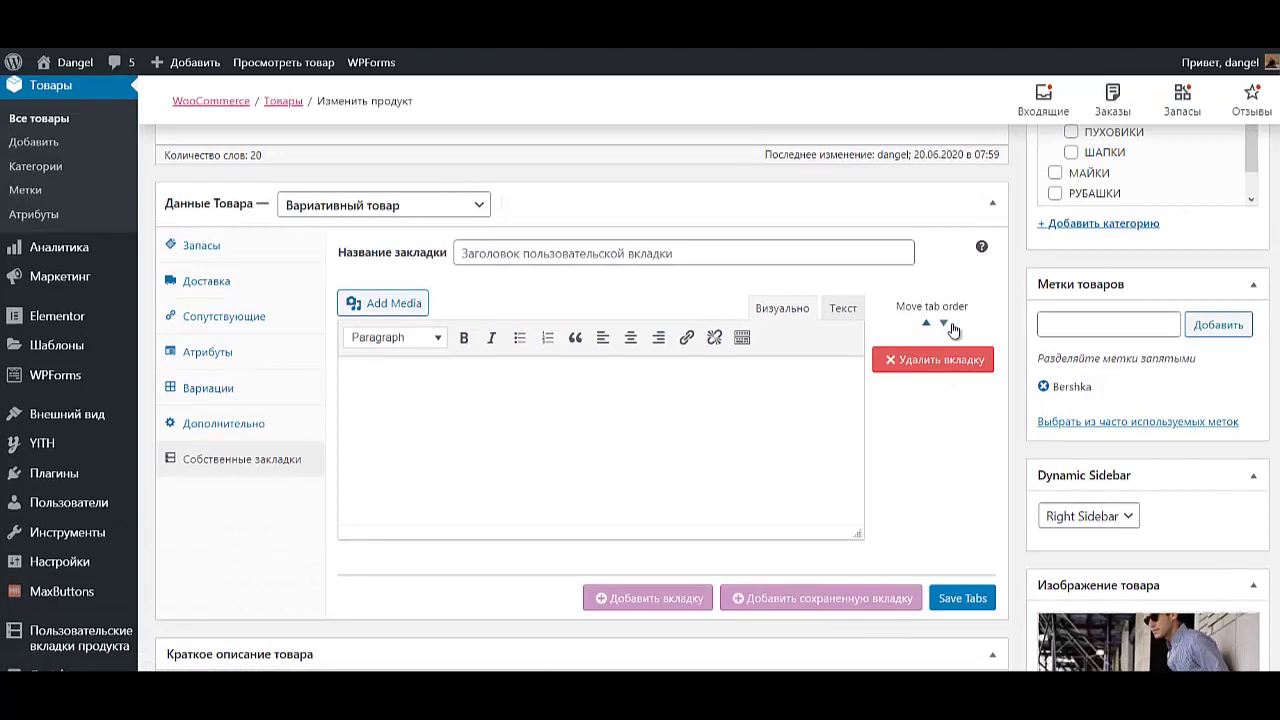
pyautogui.click(929, 360)
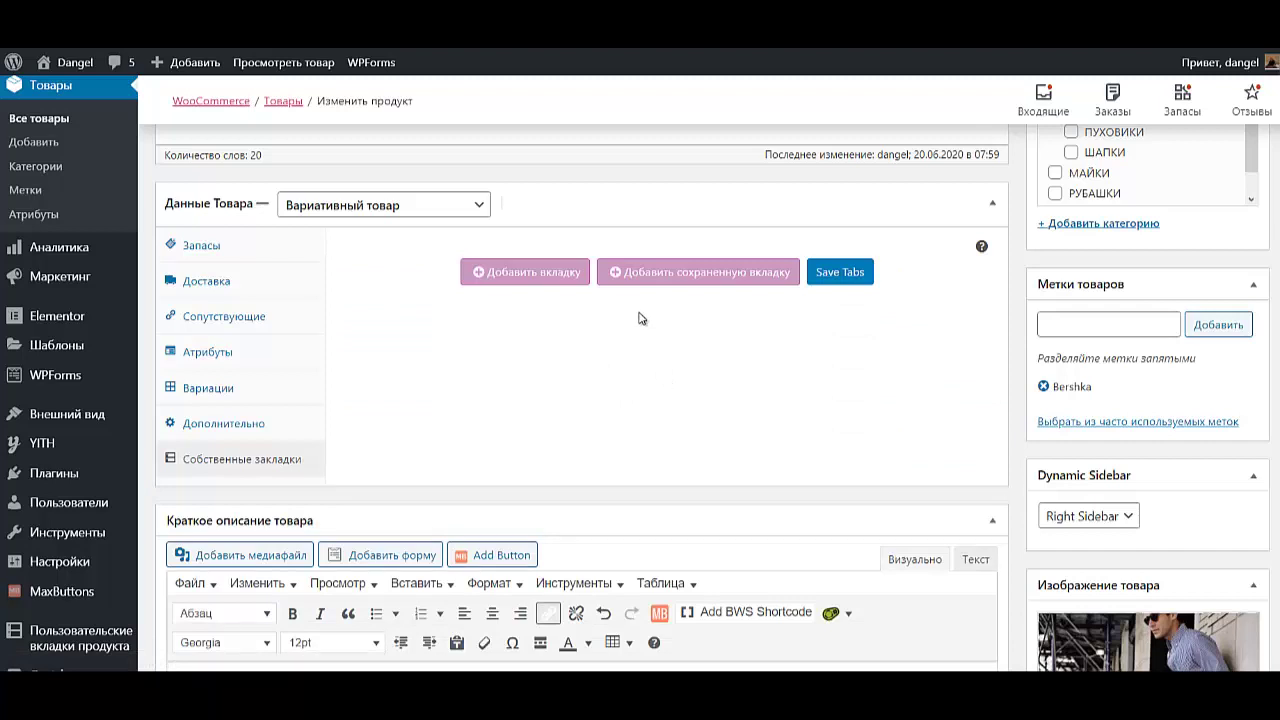
# Add the saved tabs «КУПИТЬ ЗА КЛИК» and «ДОСТАВКА И ОПЛАТА» to the product and review their contents.
pyautogui.click(652, 276)
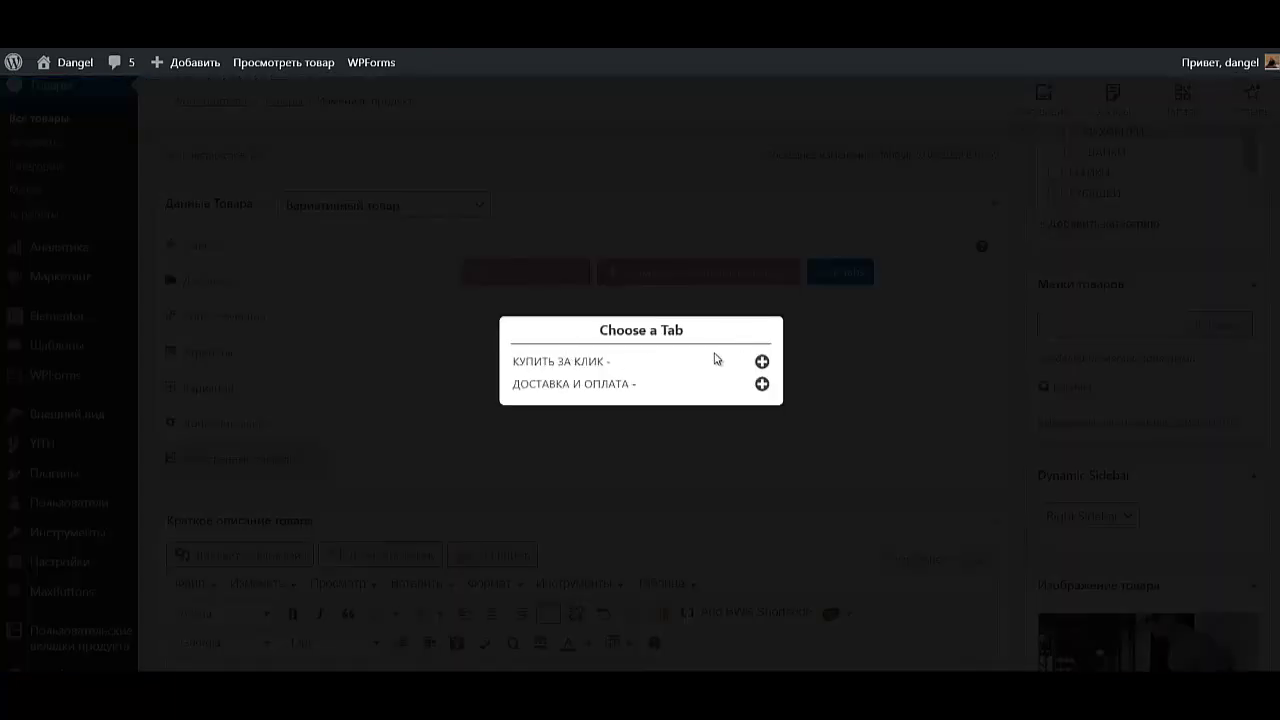
pyautogui.click(762, 361)
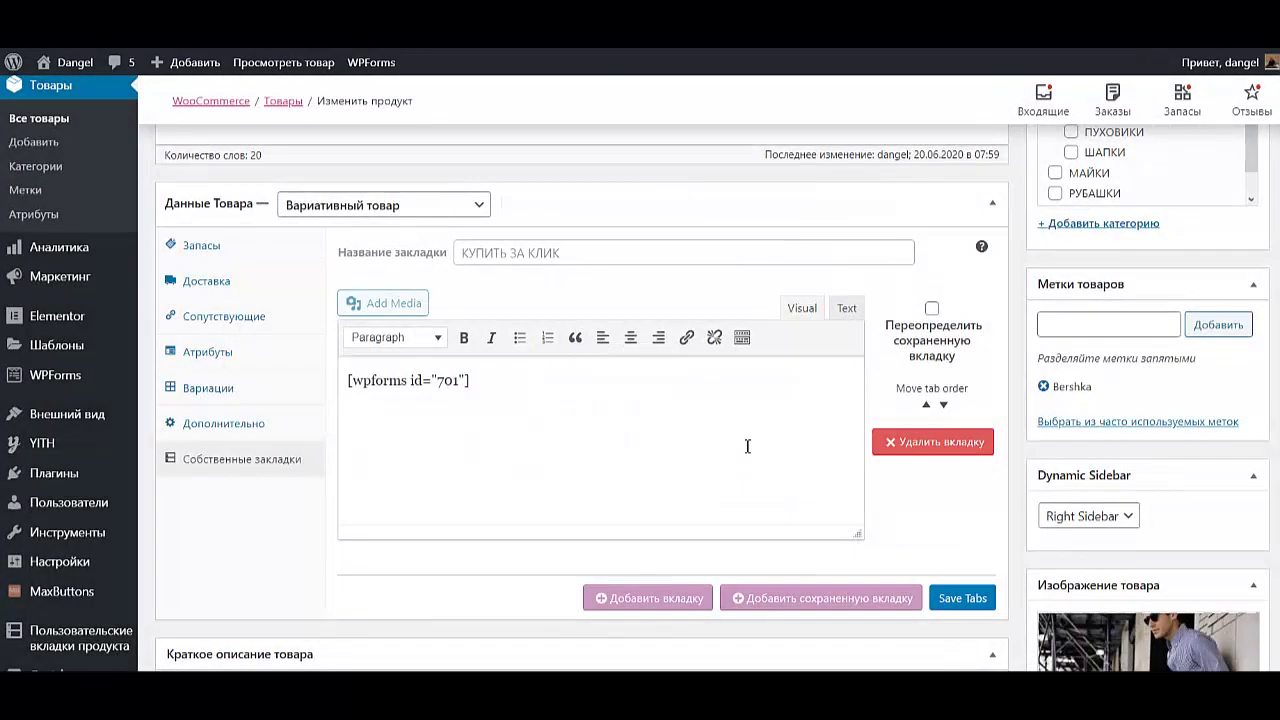
pyautogui.click(812, 600)
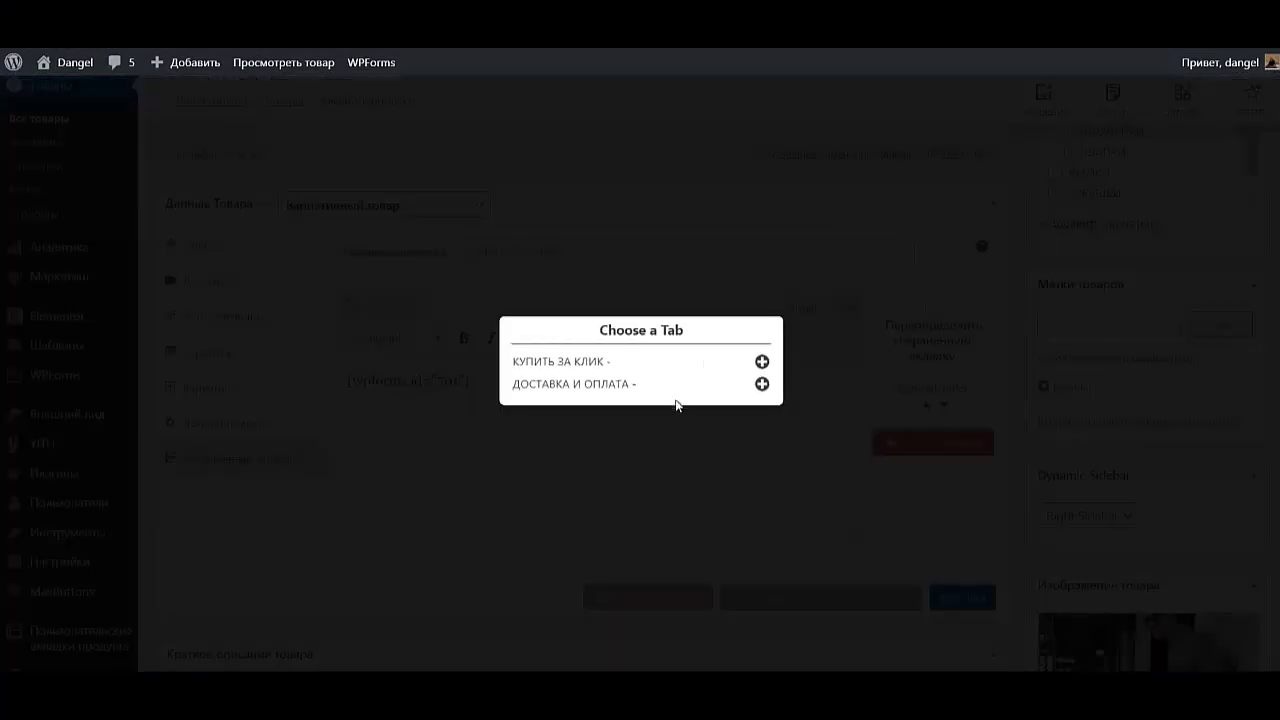
pyautogui.click(763, 385)
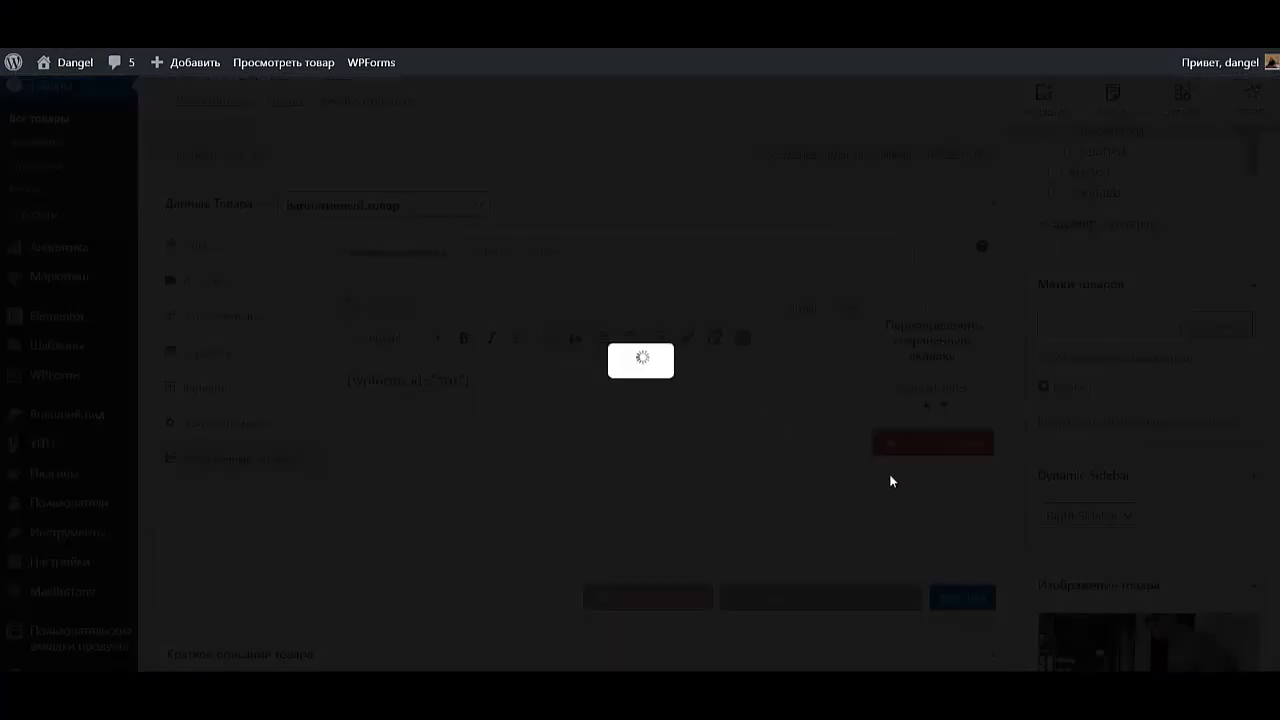
pyautogui.scroll(2, 889, 480)
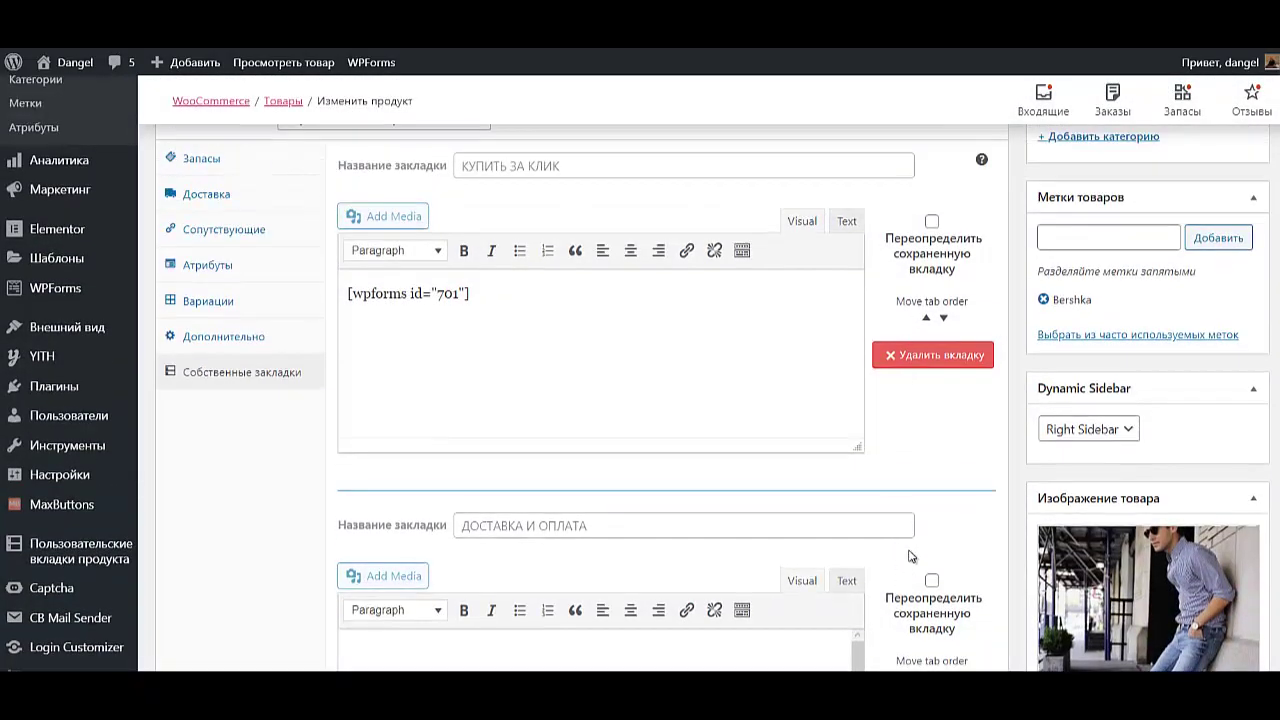
pyautogui.scroll(-3, 910, 556)
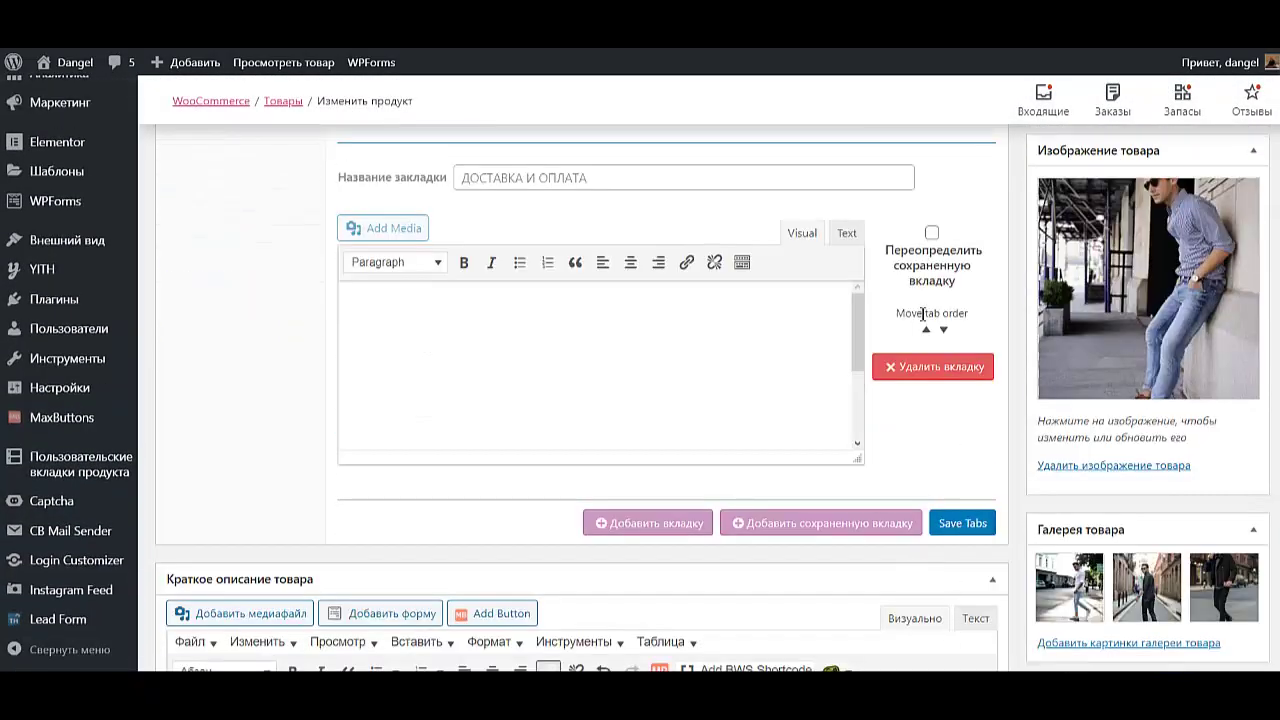
pyautogui.scroll(3, 898, 303)
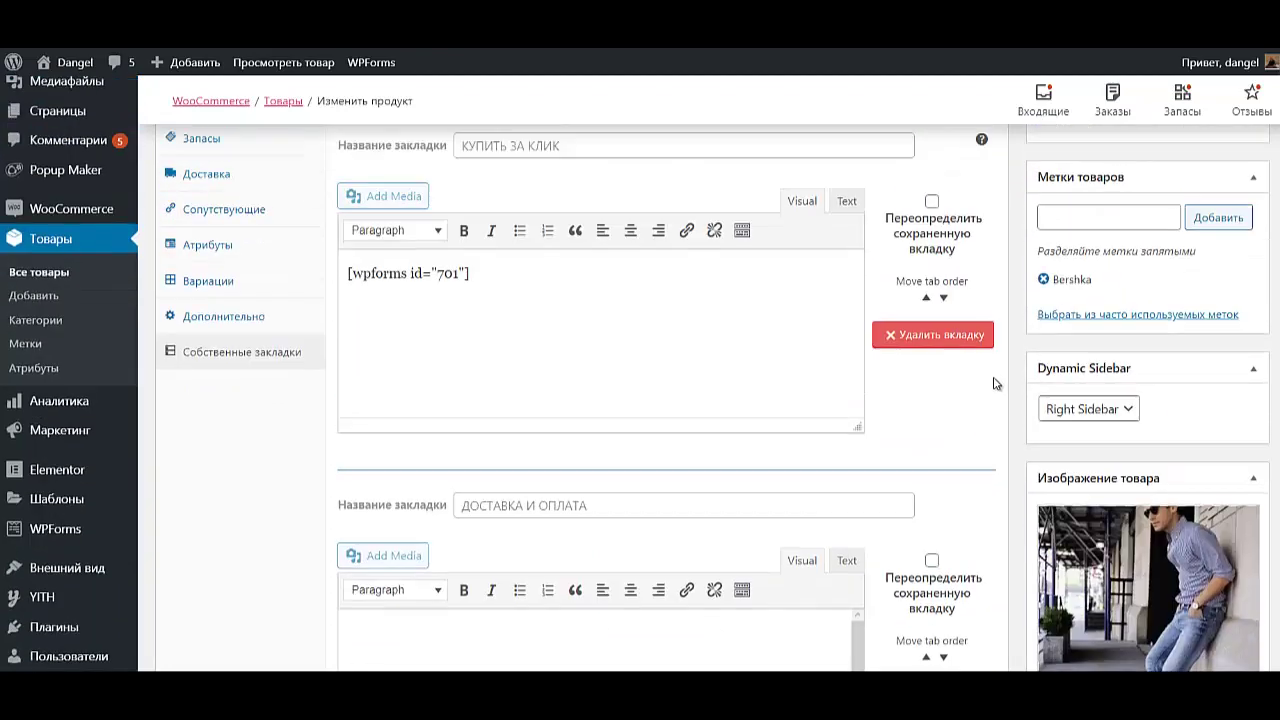
pyautogui.scroll(-2, 567, 519)
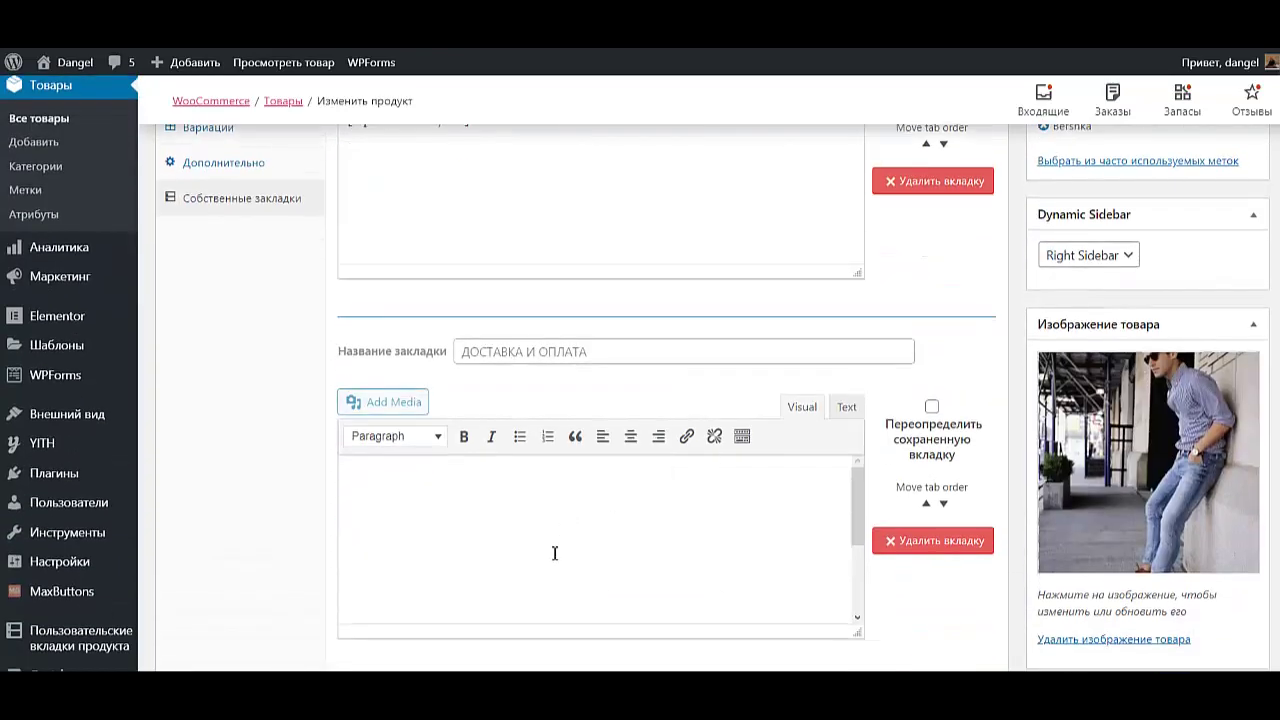
# Check the delivery text in the ДОСТАВКА И ОПЛАТА custom tab and save the product's tabs.
pyautogui.click(555, 553)
pyautogui.write('ставки:  -Курьером по г.Ростов-на-Дону -Срочная доставка по г.Ростов-')
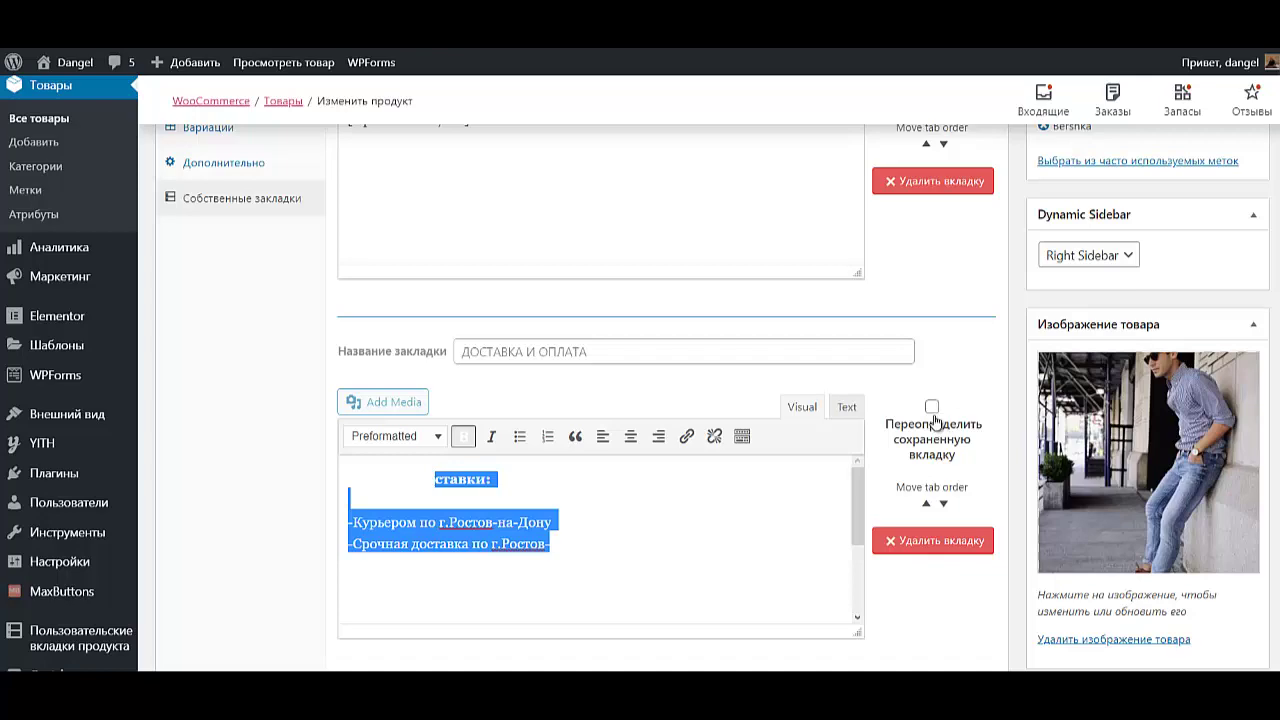
pyautogui.scroll(-1, 897, 568)
pyautogui.scroll(-3, 897, 568)
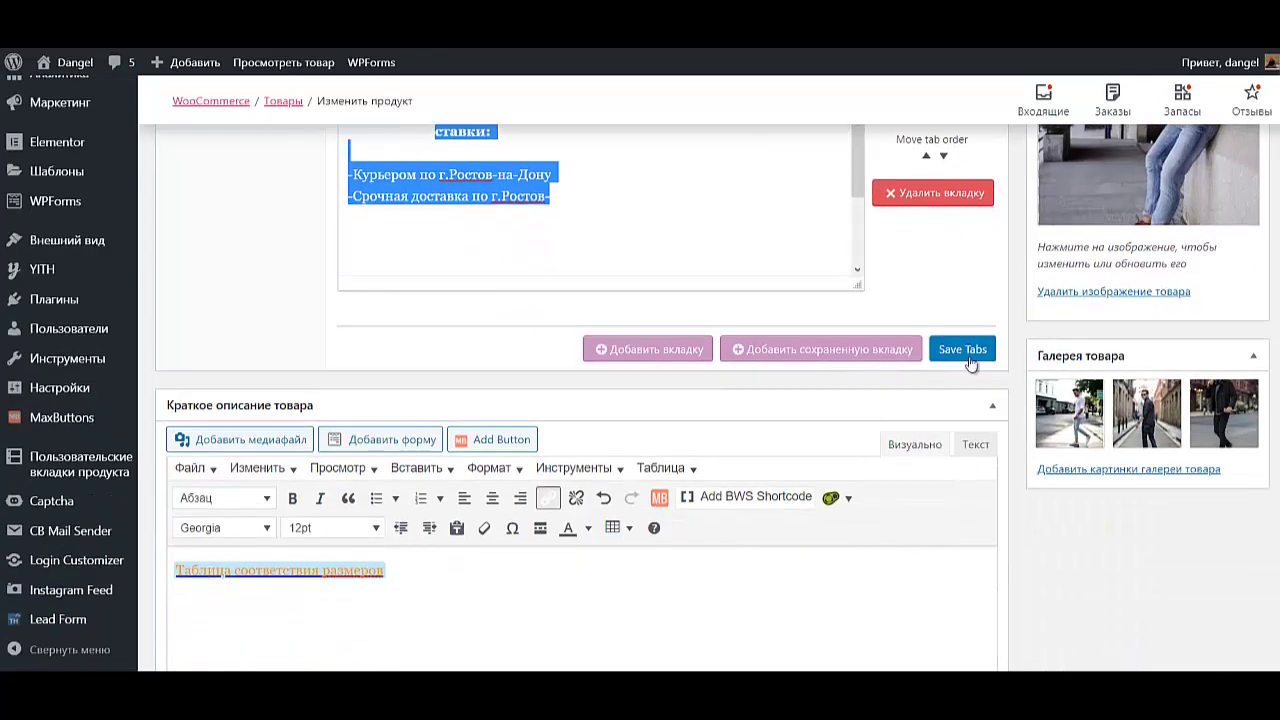
pyautogui.click(968, 352)
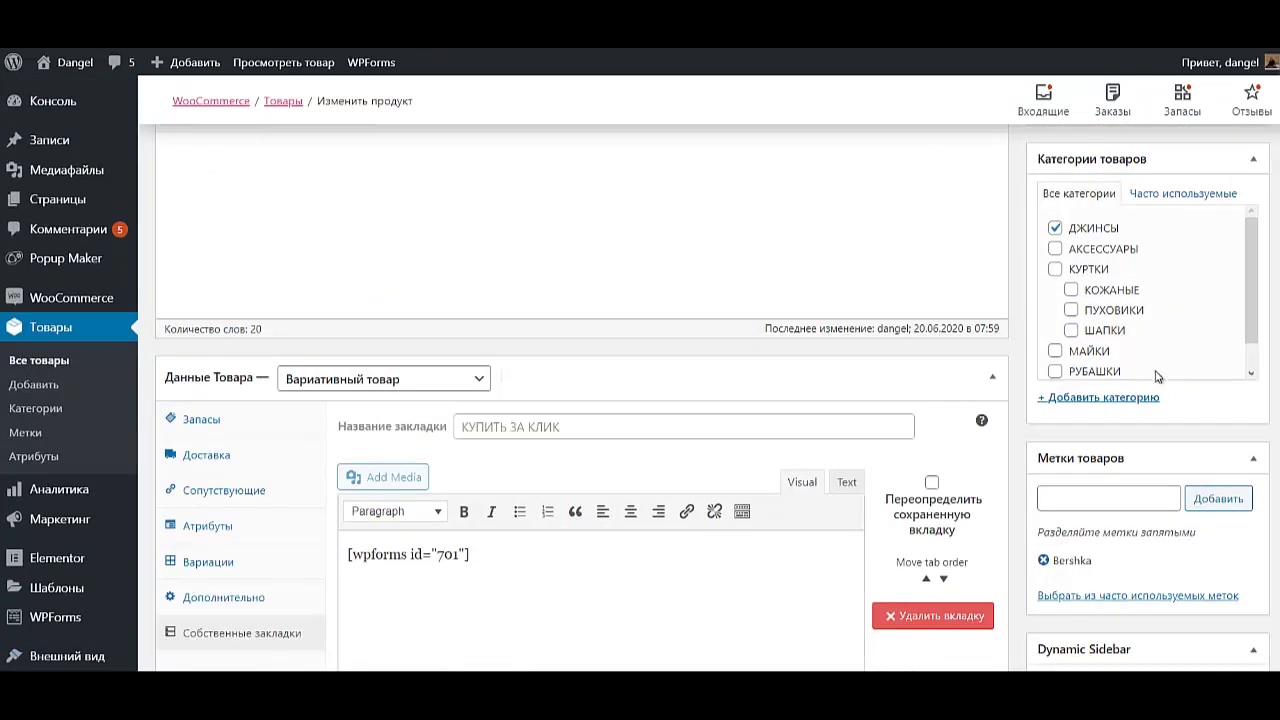
# Update the Bershka SL product with its saved custom tabs.
pyautogui.scroll(-7, 970, 566)
pyautogui.scroll(-1, 954, 581)
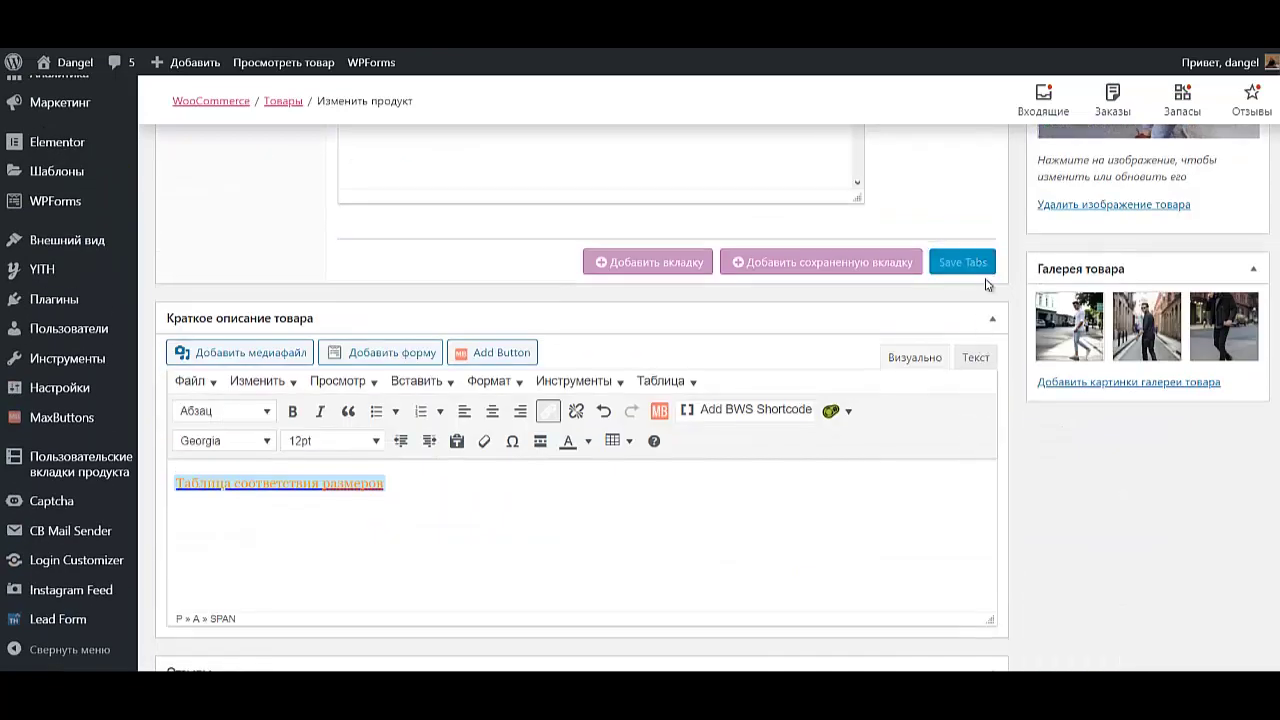
pyautogui.scroll(15, 1240, 306)
pyautogui.click(1201, 368)
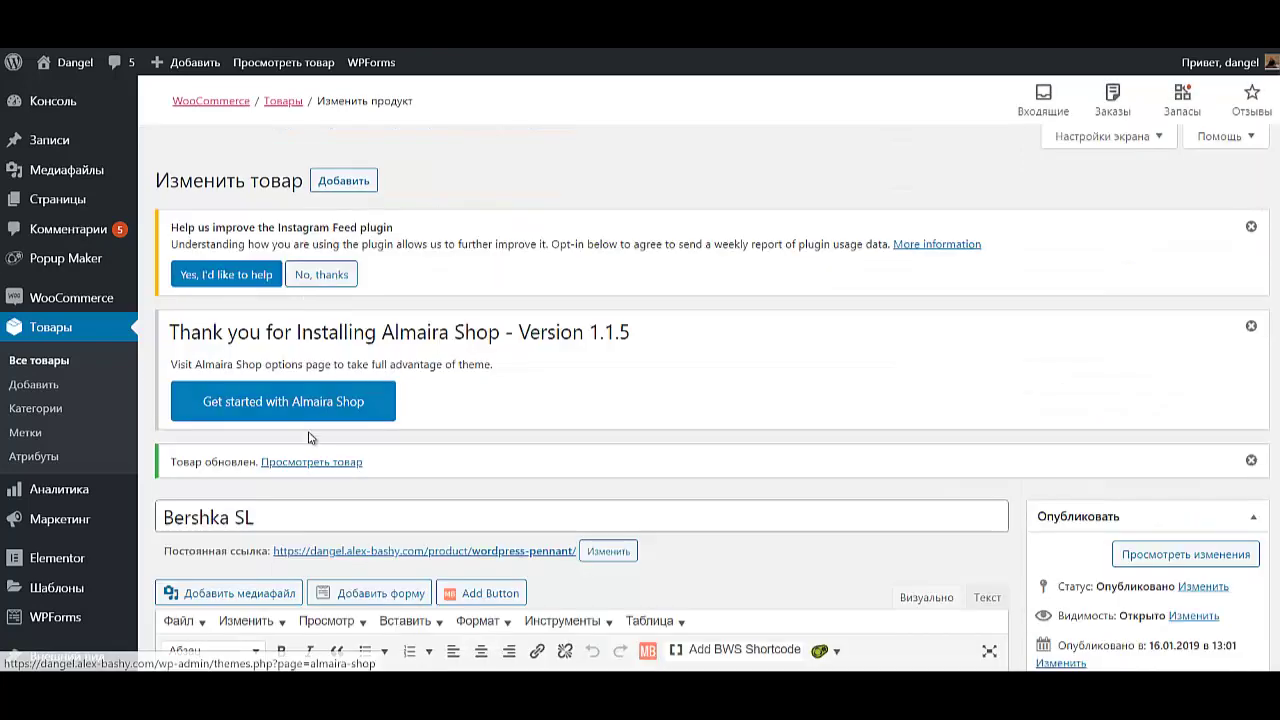
# View the updated product on the storefront, check the Таблица соответствия размеров popup, and close it.
pyautogui.click(311, 463)
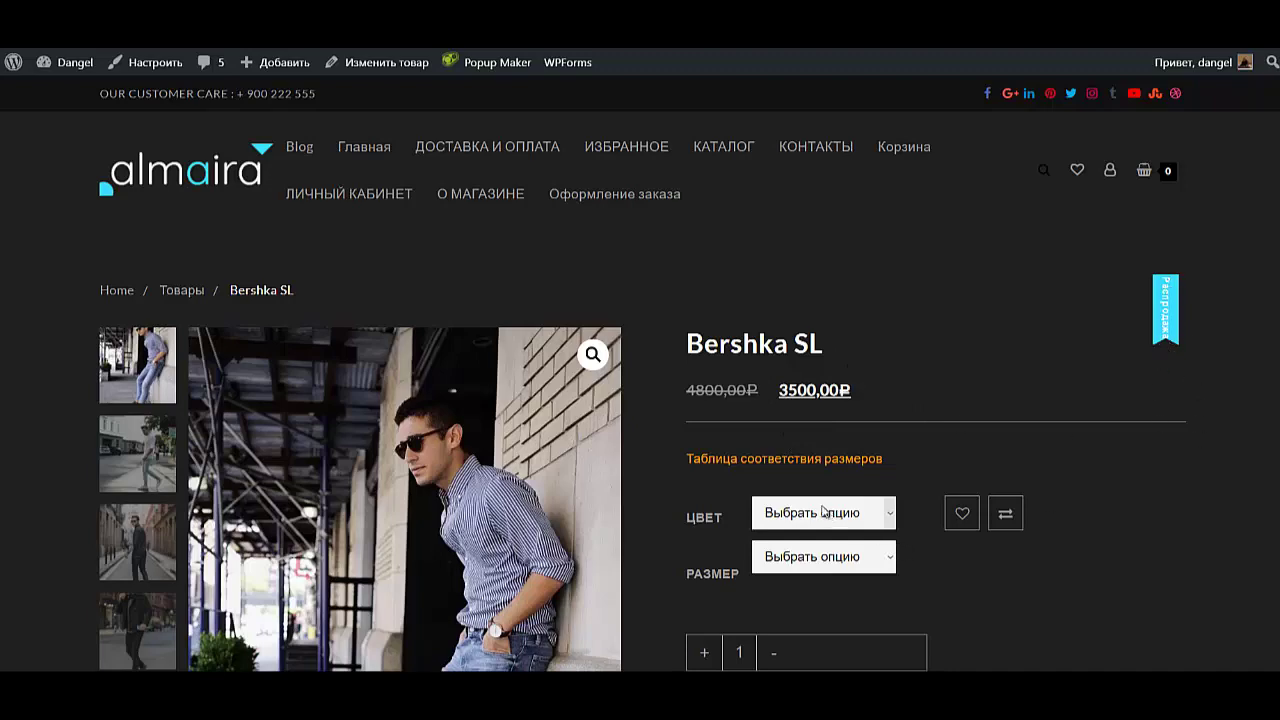
pyautogui.click(807, 460)
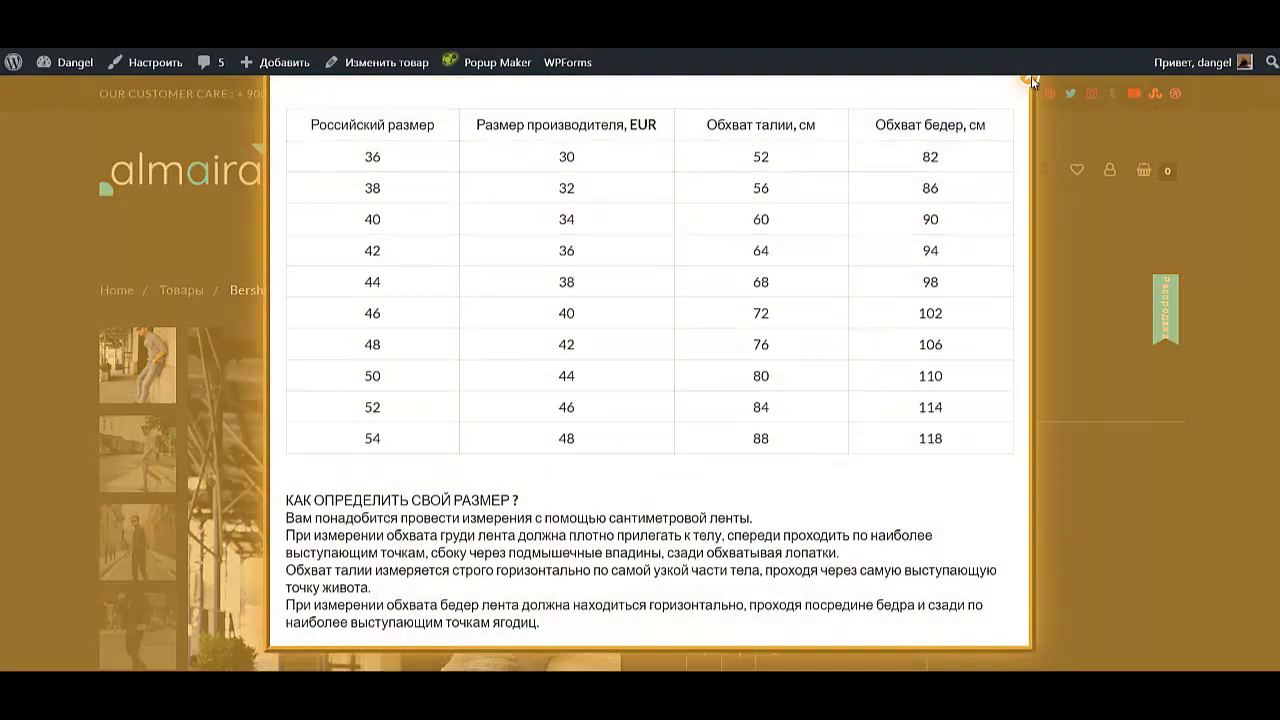
pyautogui.click(1031, 78)
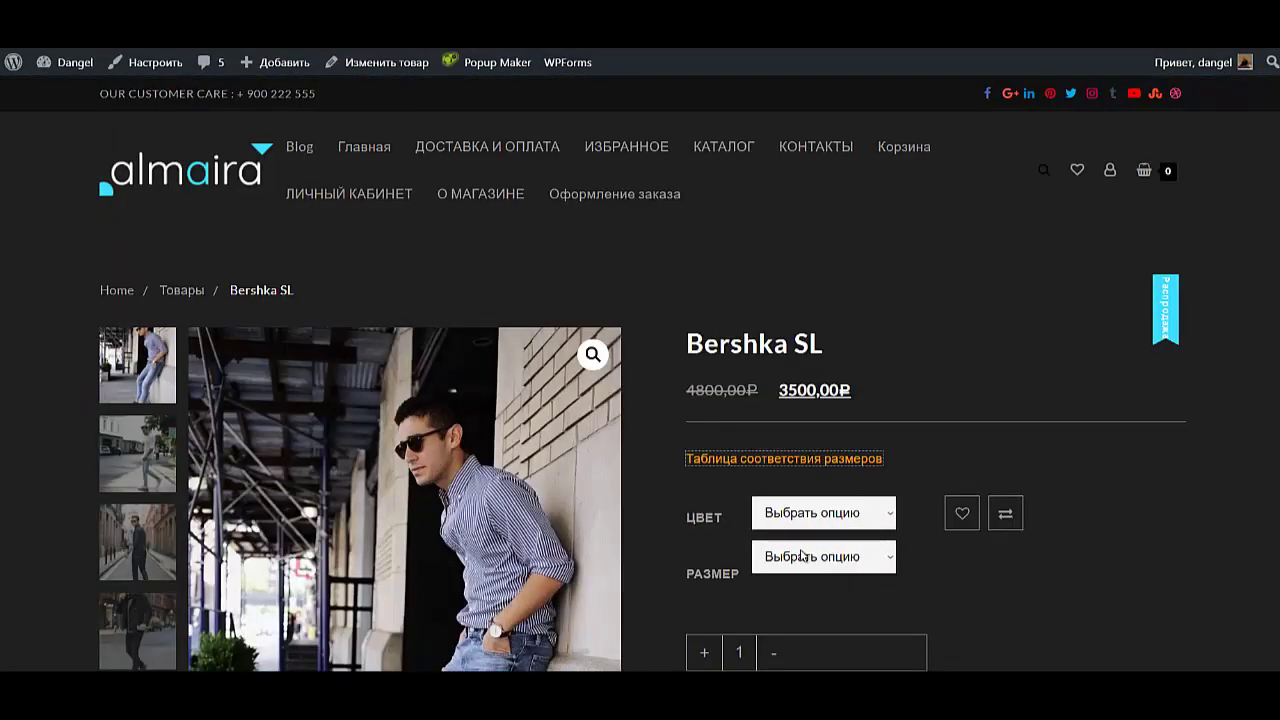
# Examine the Bershka SL product page, including its photos, price, colour and size options, and description tabs.
pyautogui.scroll(-1, 754, 591)
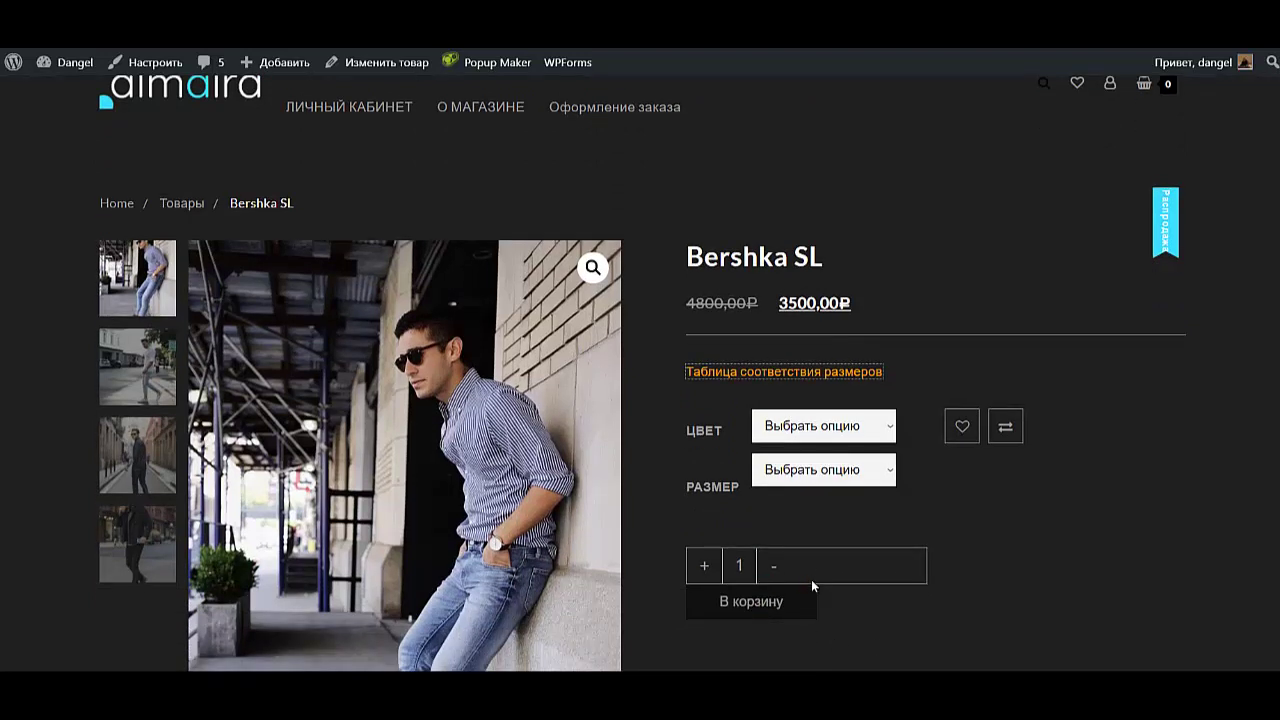
pyautogui.scroll(-7, 811, 583)
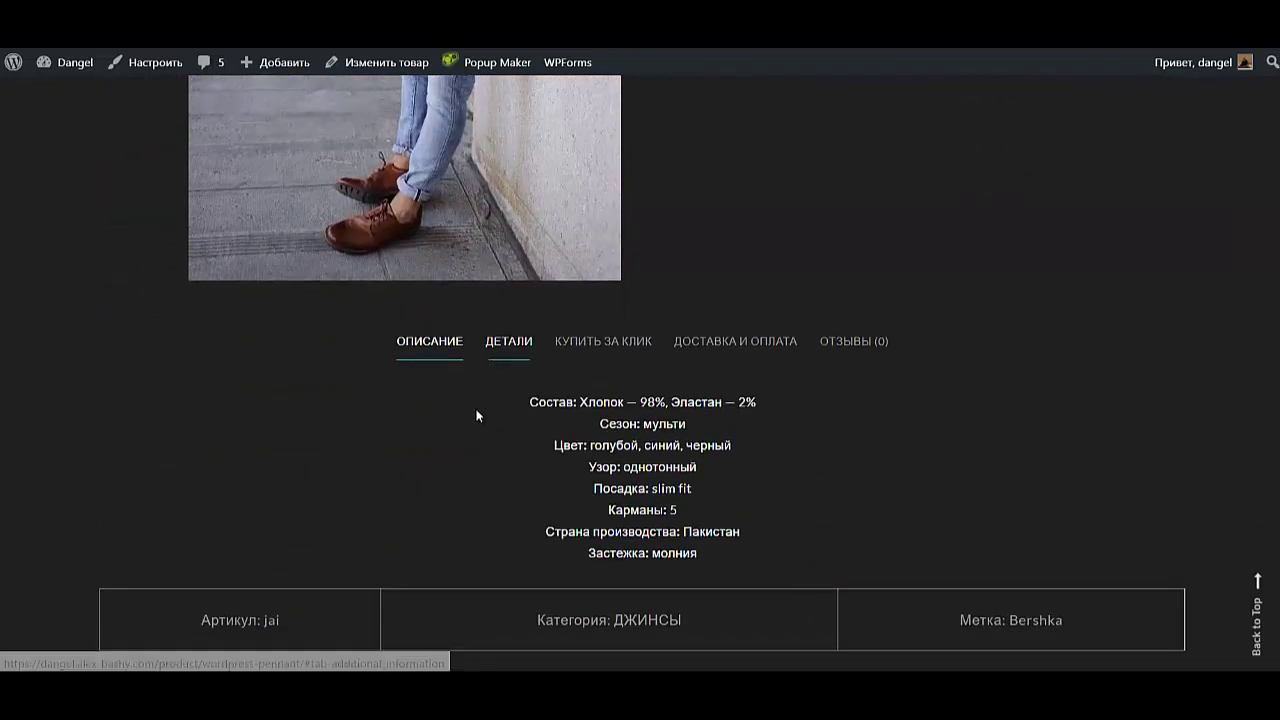
pyautogui.scroll(8, 520, 460)
pyautogui.scroll(-2, 149, 522)
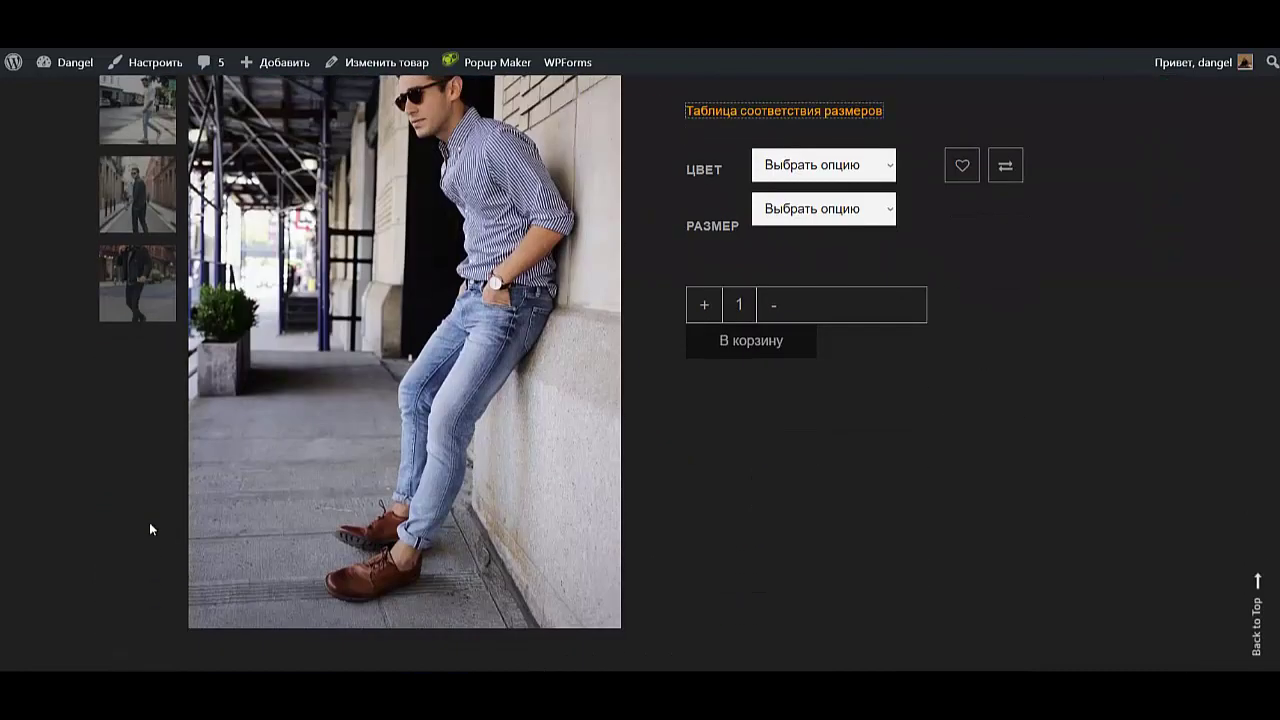
pyautogui.scroll(2, 149, 522)
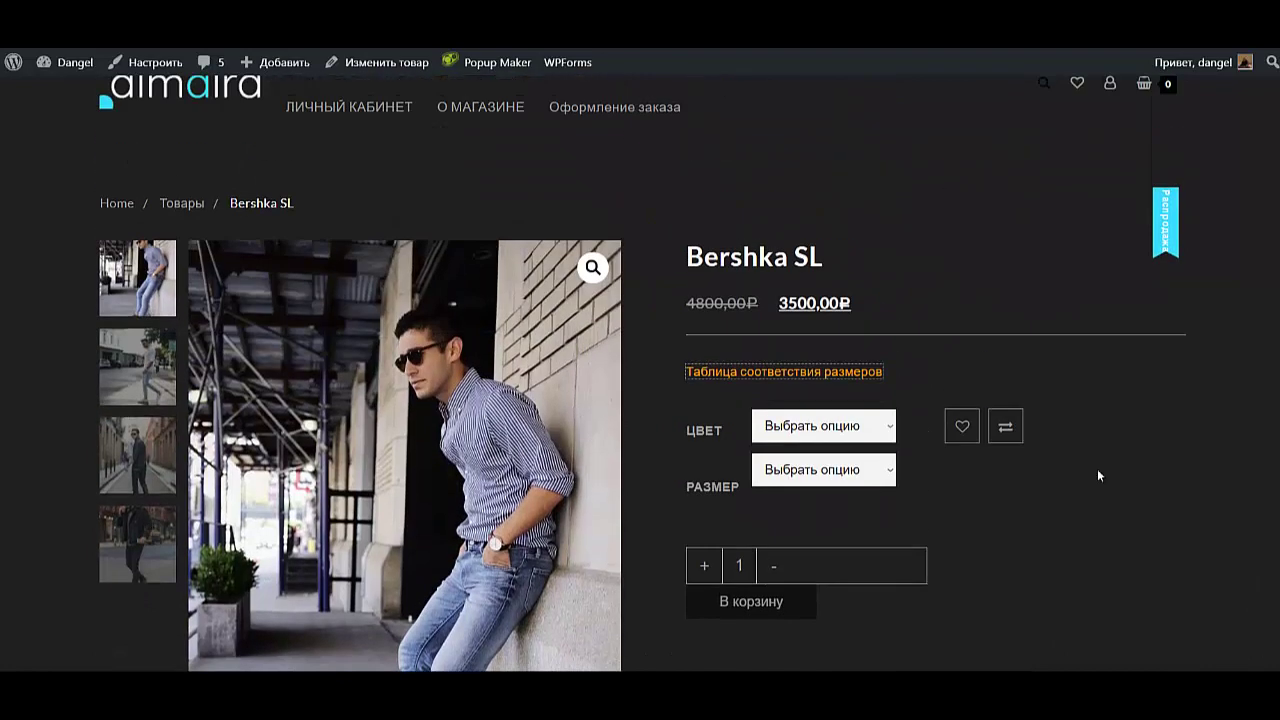
pyautogui.scroll(1, 1097, 469)
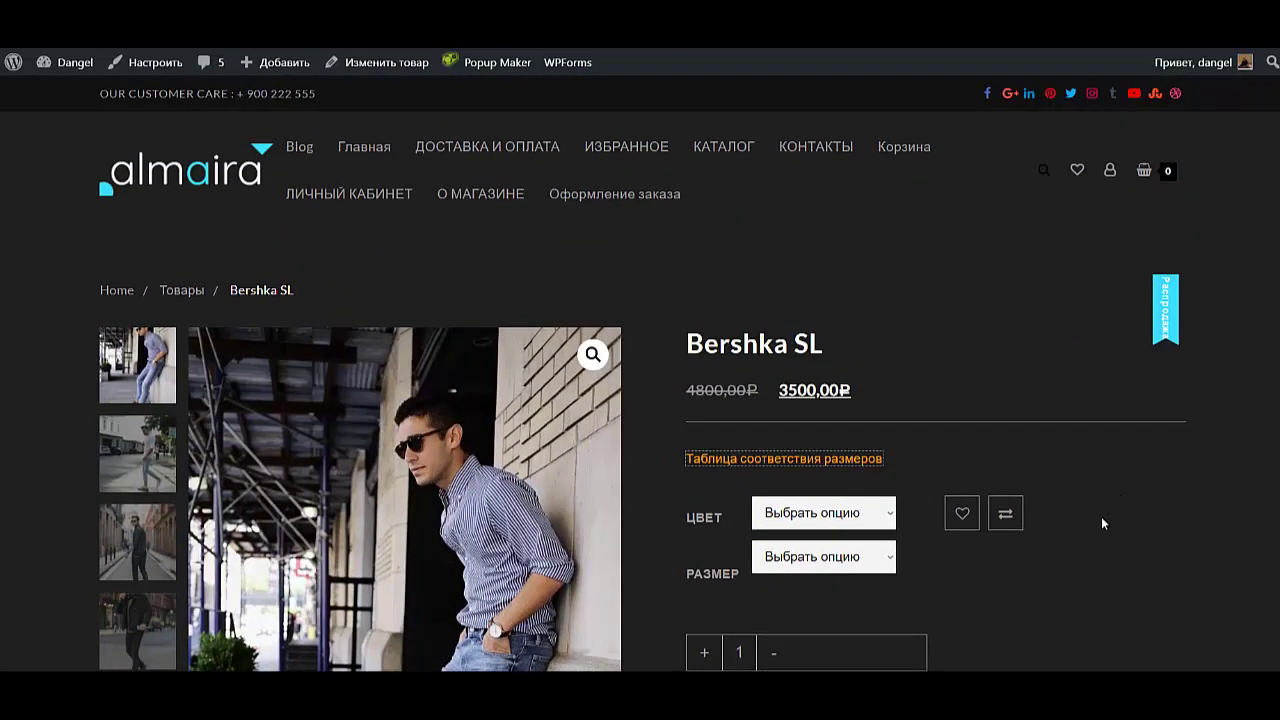
pyautogui.scroll(-2, 1101, 516)
pyautogui.scroll(1, 1101, 516)
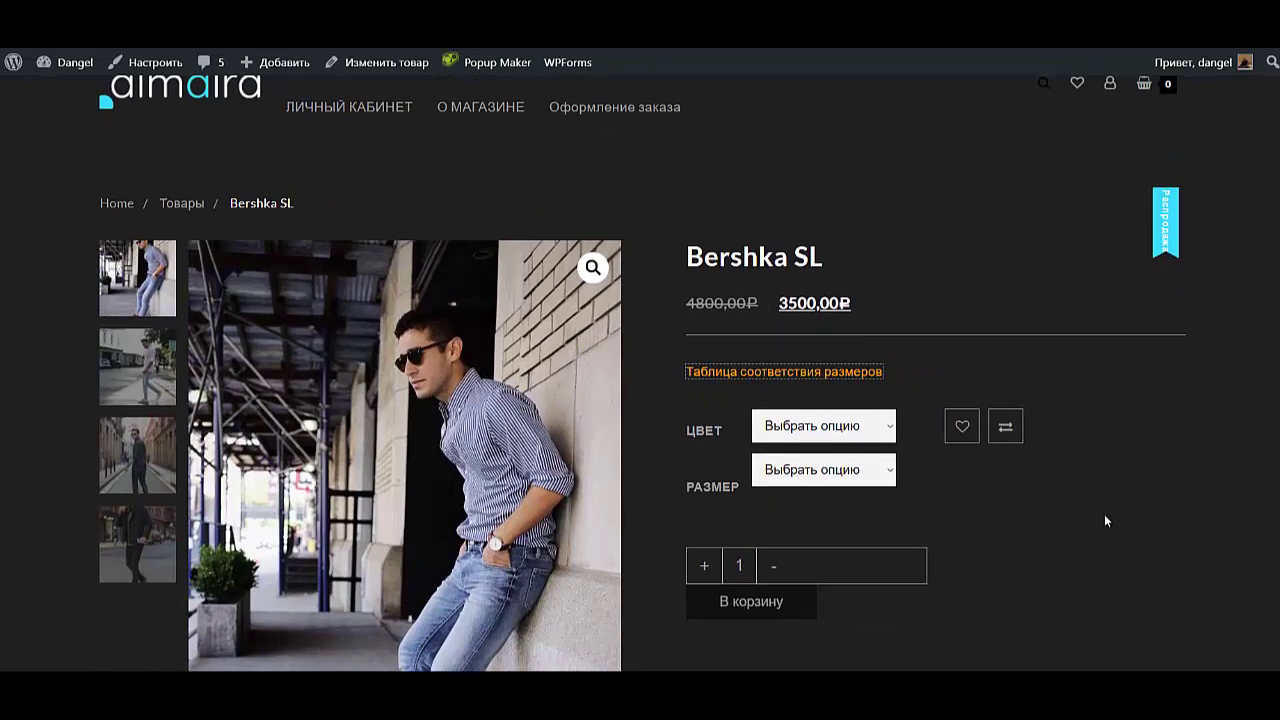
# View the third gallery photo of the product enlarged and close the full-screen view.
pyautogui.click(150, 450)
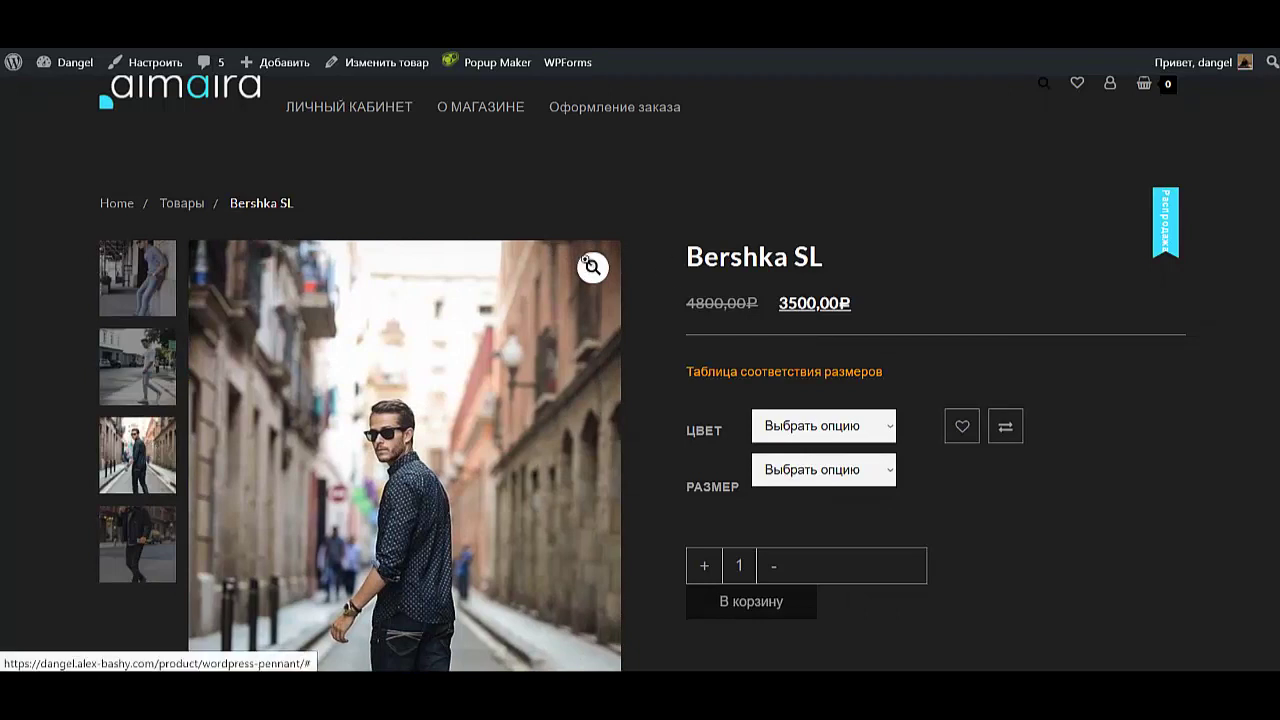
pyautogui.click(590, 267)
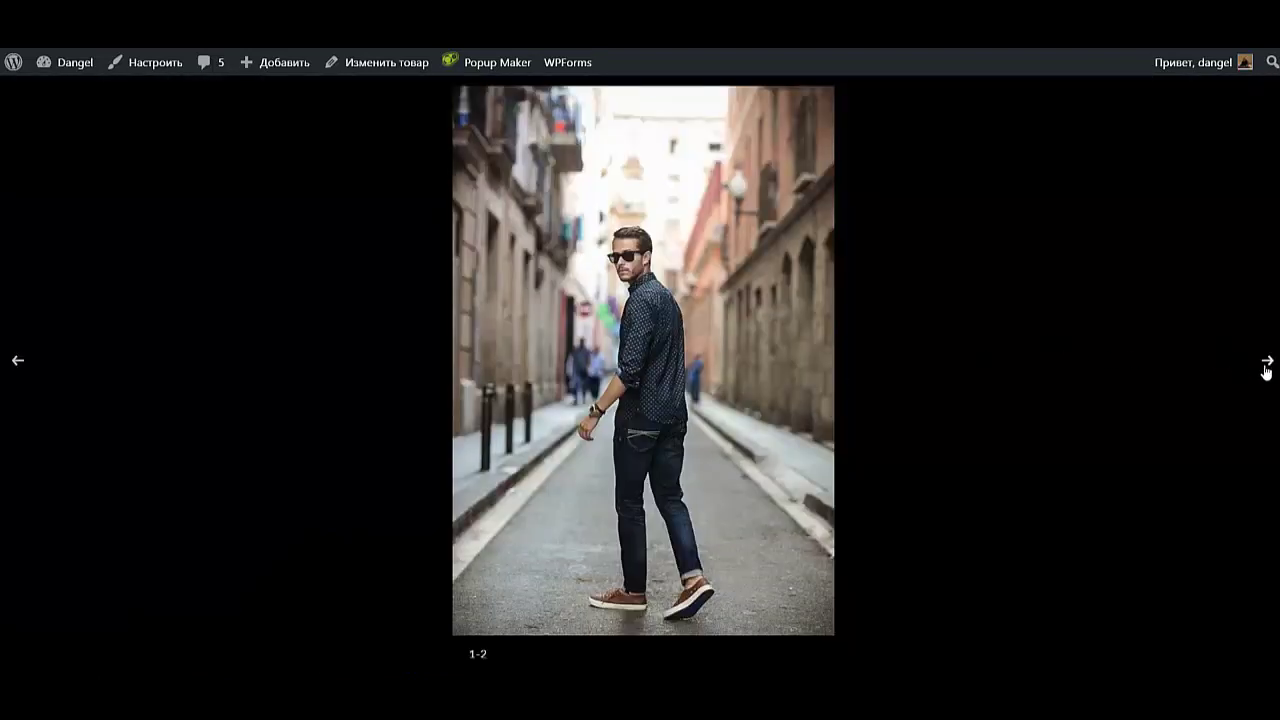
pyautogui.press('Escape')
# Try the product variation with colour СИНИЙ and size M.
pyautogui.click(803, 430)
pyautogui.click(805, 483)
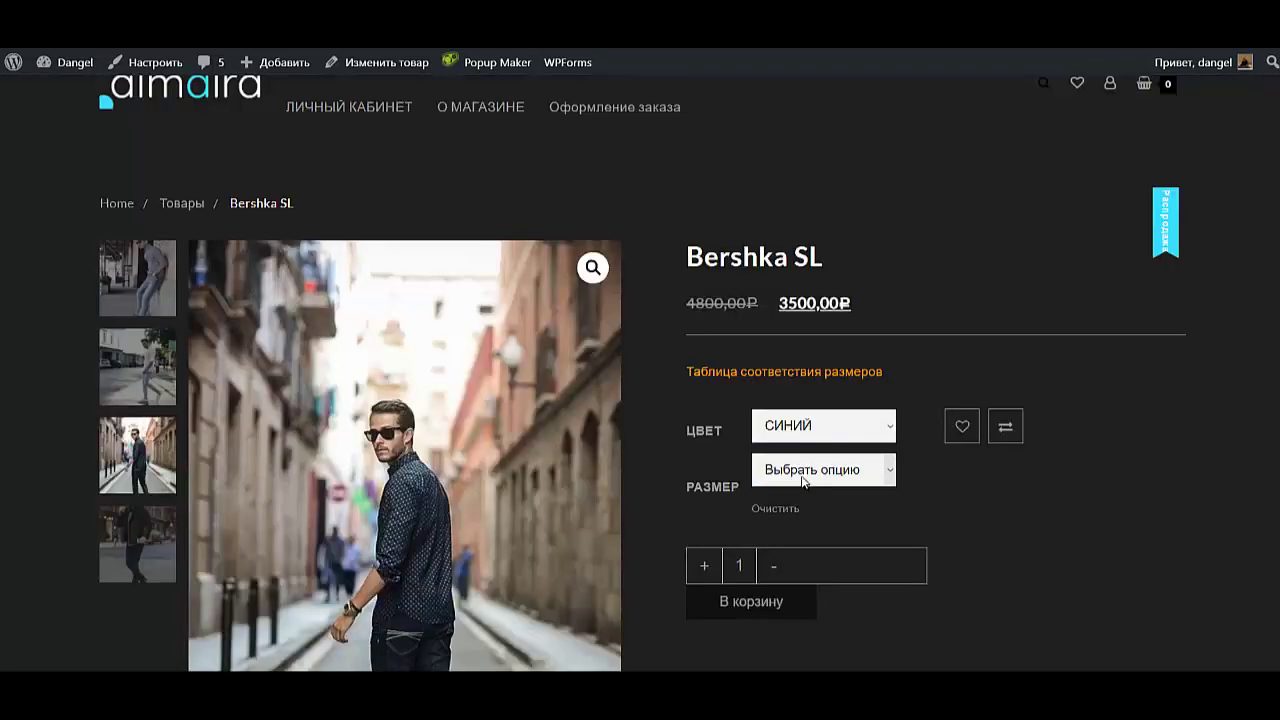
pyautogui.click(803, 478)
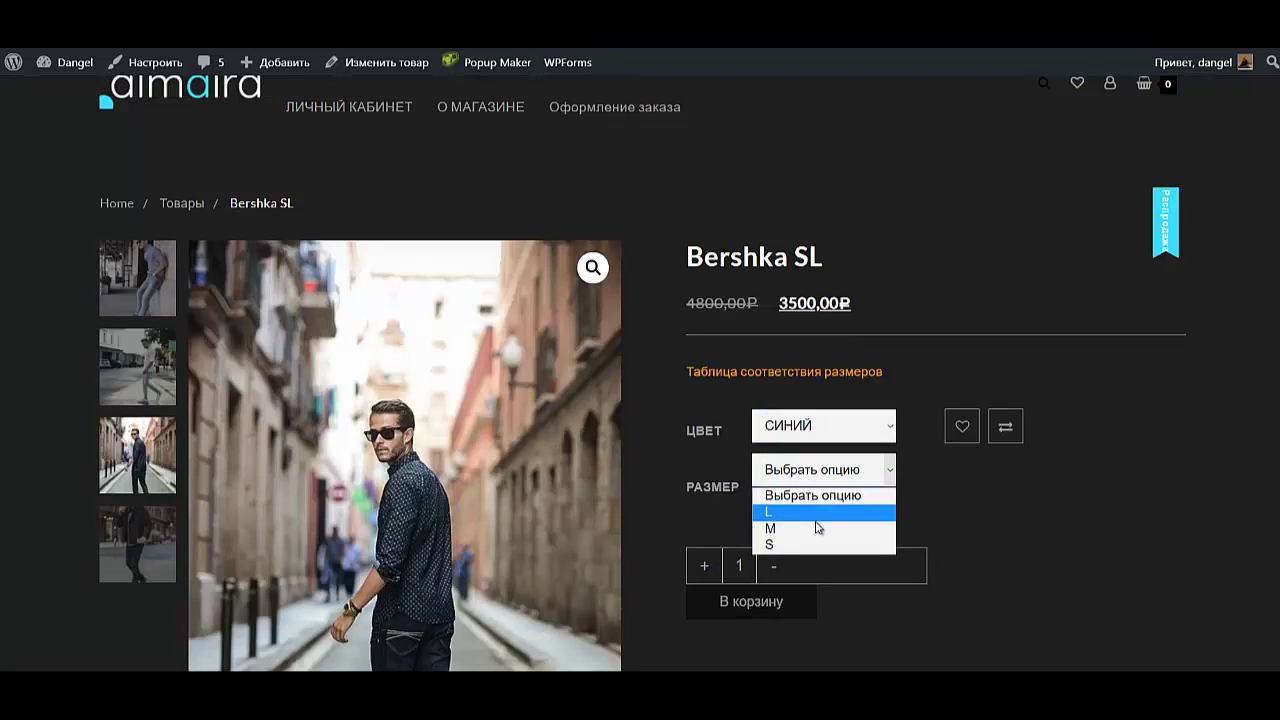
pyautogui.click(818, 528)
# Choose the product variation with colour ЧЕРНЫЙ and size M.
pyautogui.click(826, 430)
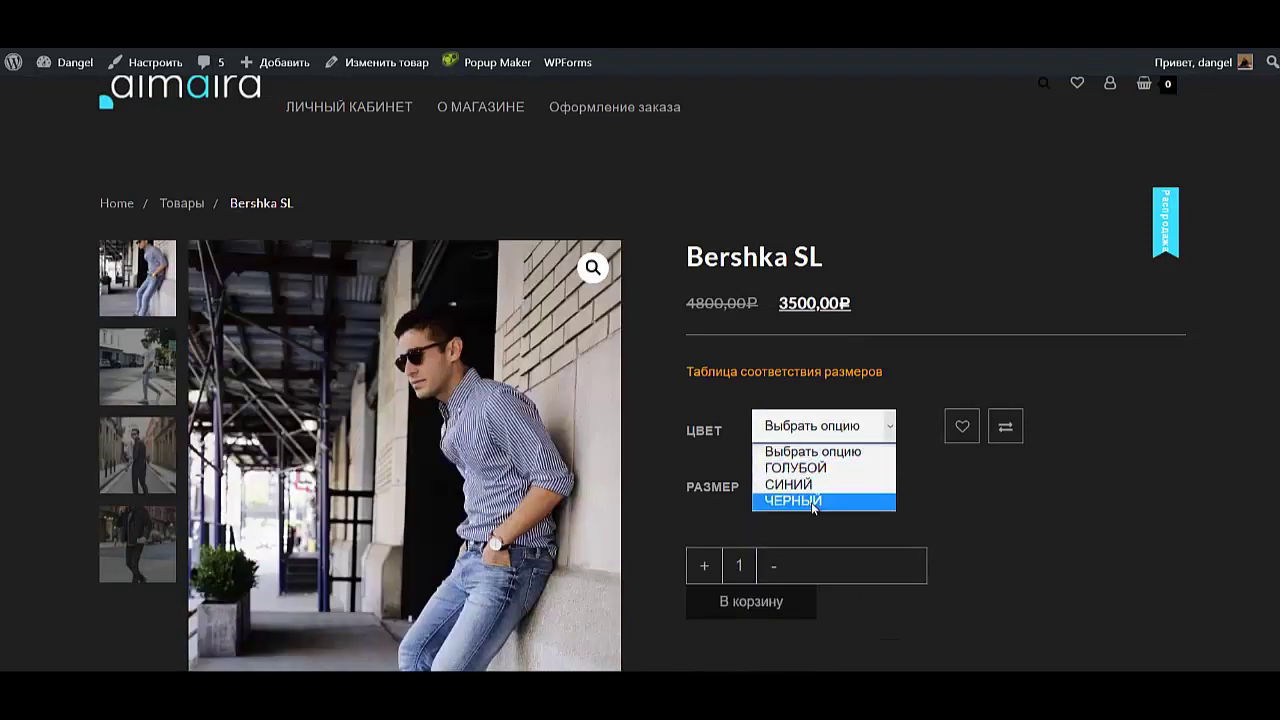
pyautogui.click(813, 502)
pyautogui.click(806, 470)
pyautogui.click(800, 528)
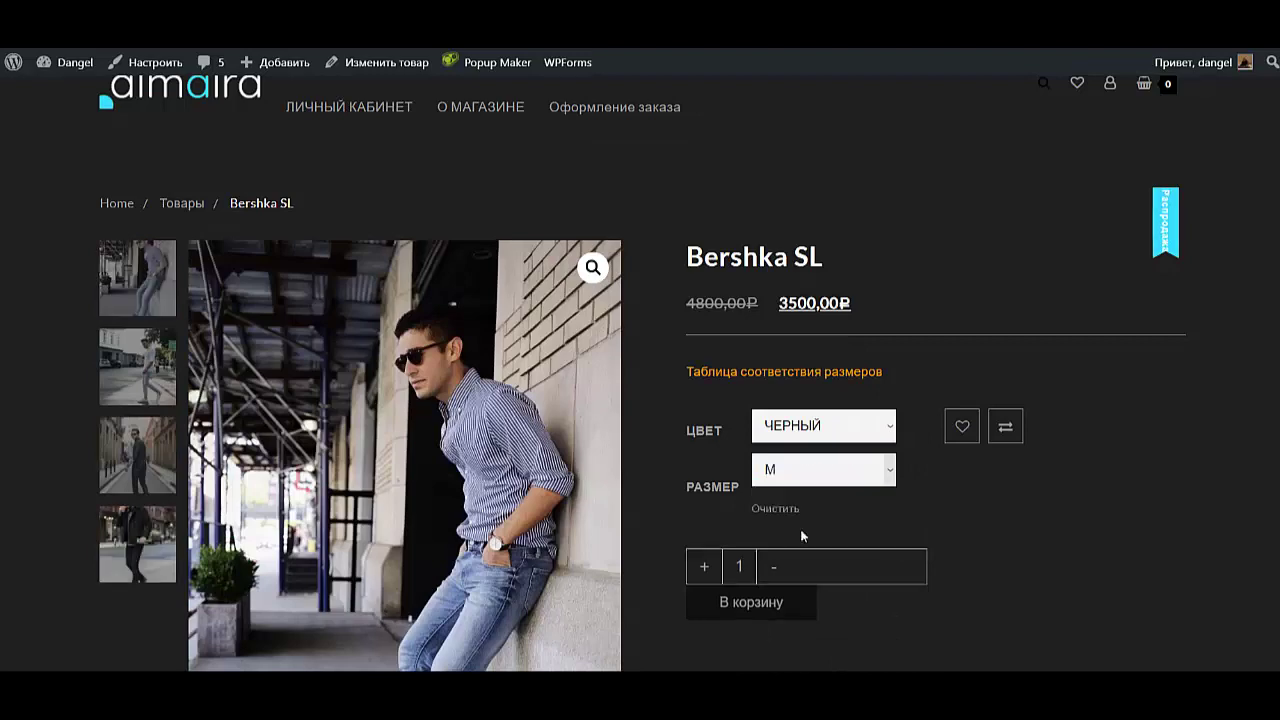
# Switch the variation's colour to ГОЛУБОЙ and finally to СИНИЙ.
pyautogui.click(826, 430)
pyautogui.click(836, 468)
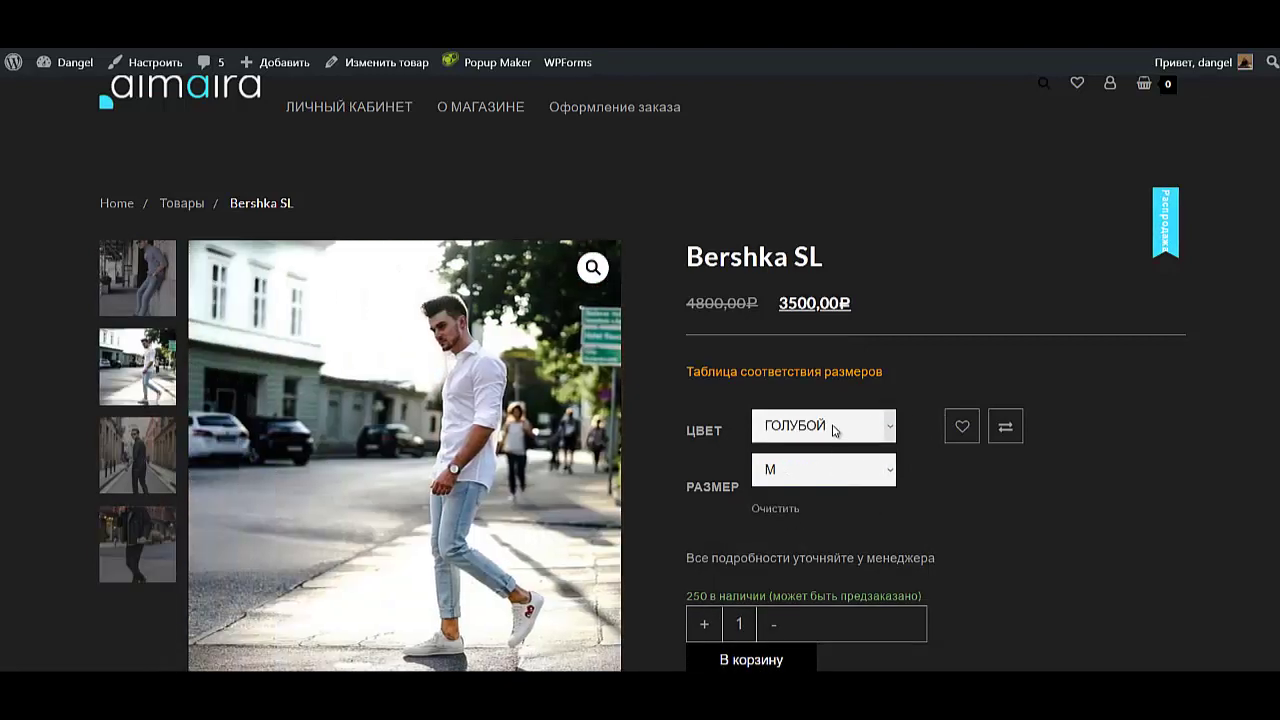
pyautogui.click(835, 430)
pyautogui.click(831, 484)
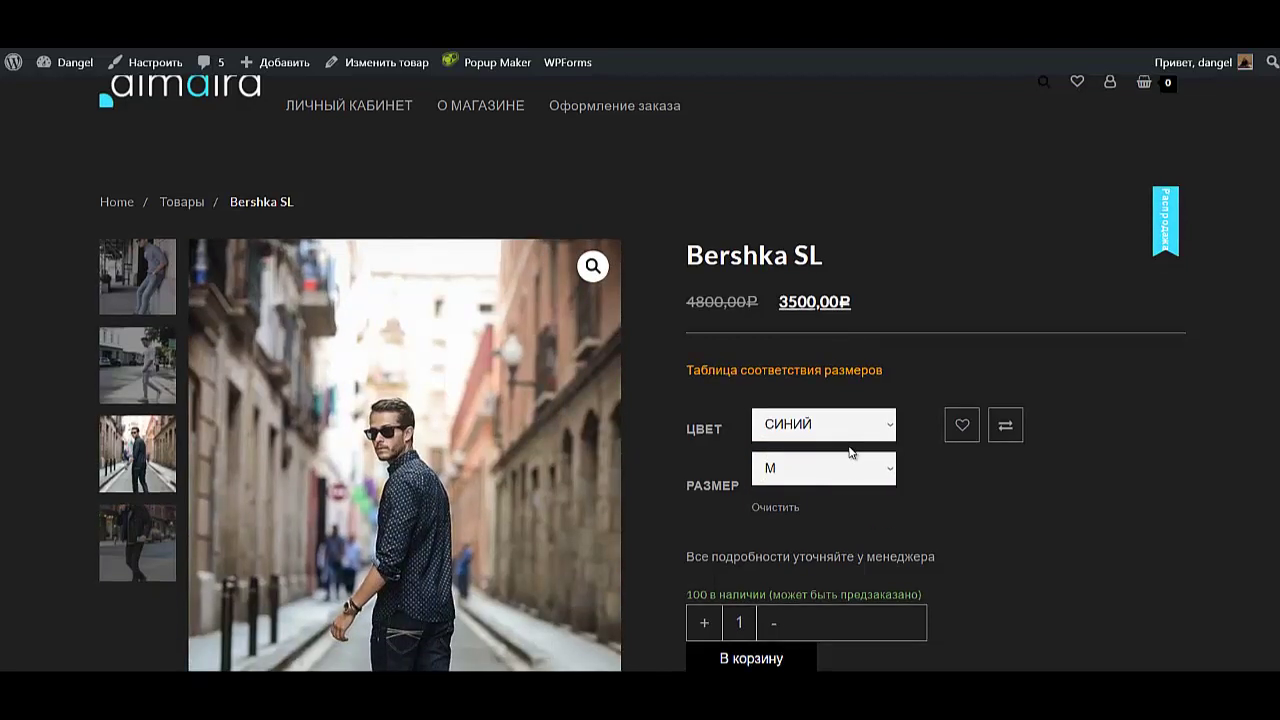
# Review the selected variation's stock details and the product's ОПИСАНИЕ tab.
pyautogui.scroll(-8, 849, 450)
pyautogui.scroll(4, 848, 444)
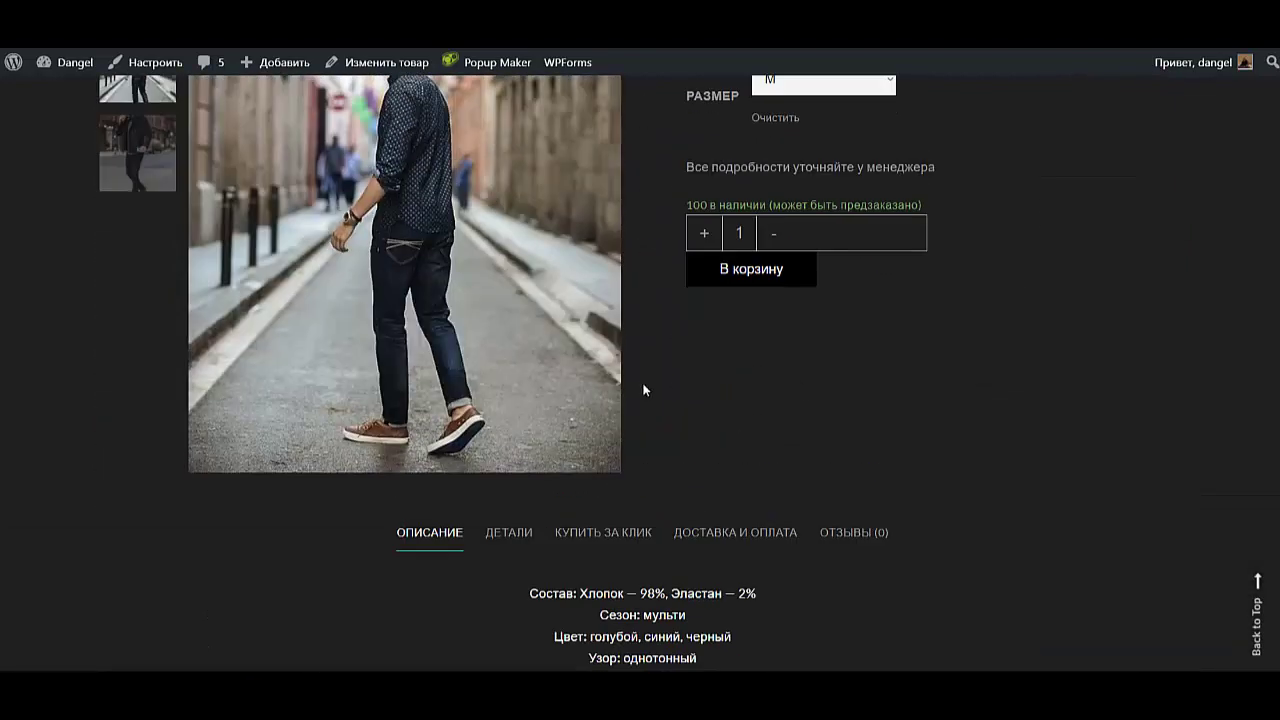
pyautogui.scroll(3, 647, 388)
pyautogui.scroll(-5, 648, 392)
pyautogui.scroll(2, 651, 400)
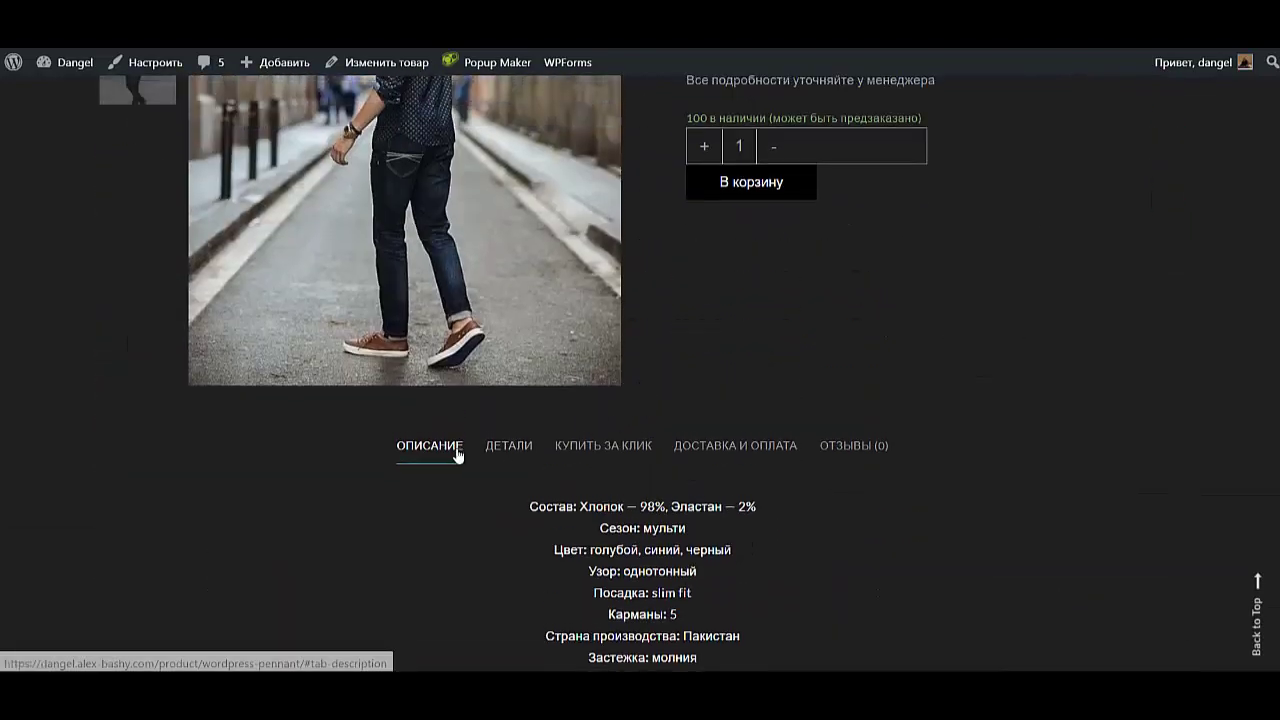
pyautogui.scroll(-2, 655, 515)
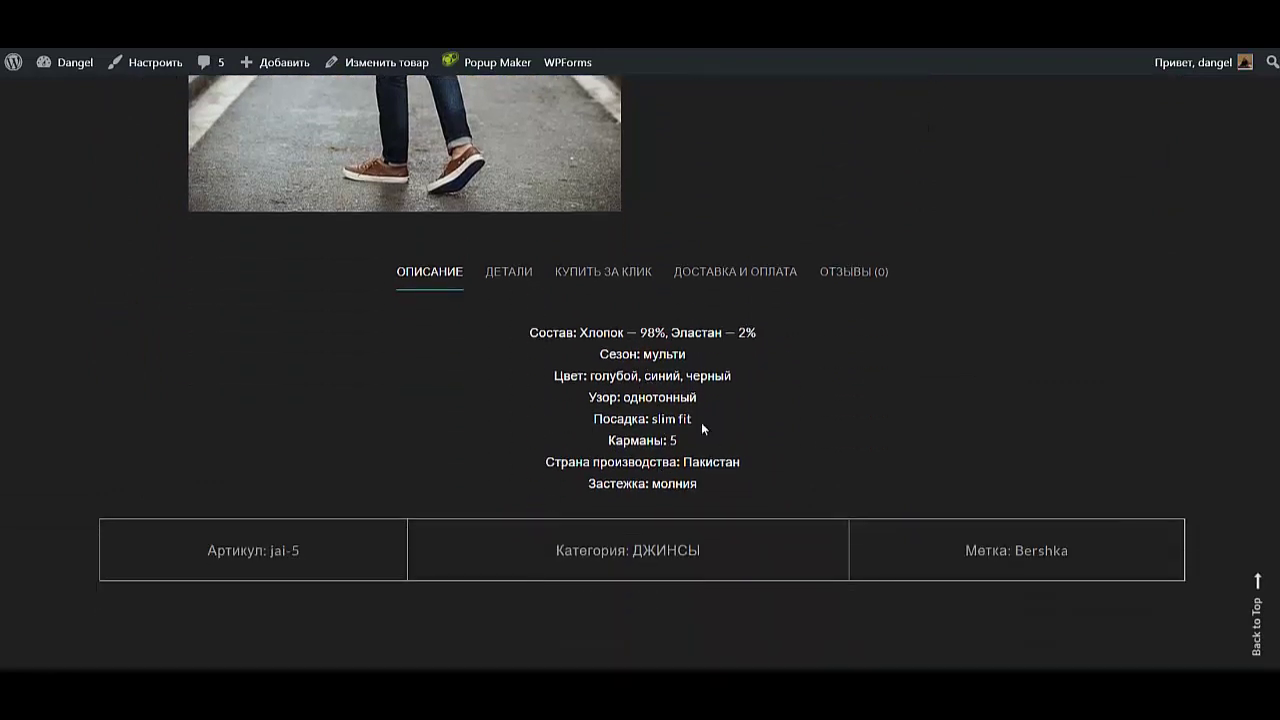
# Review the contents of the product's ДЕТАЛИ, КУПИТЬ ЗА КЛИК and ДОСТАВКА И ОПЛАТА tabs.
pyautogui.click(505, 275)
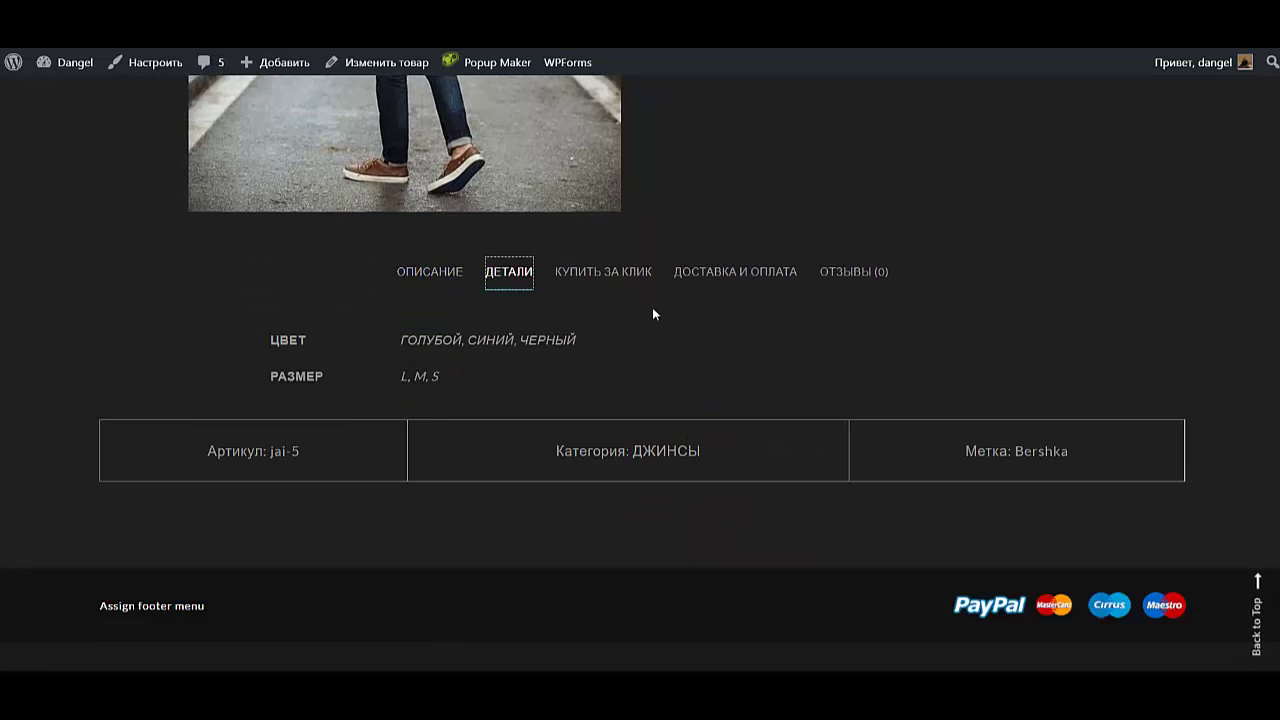
pyautogui.click(638, 272)
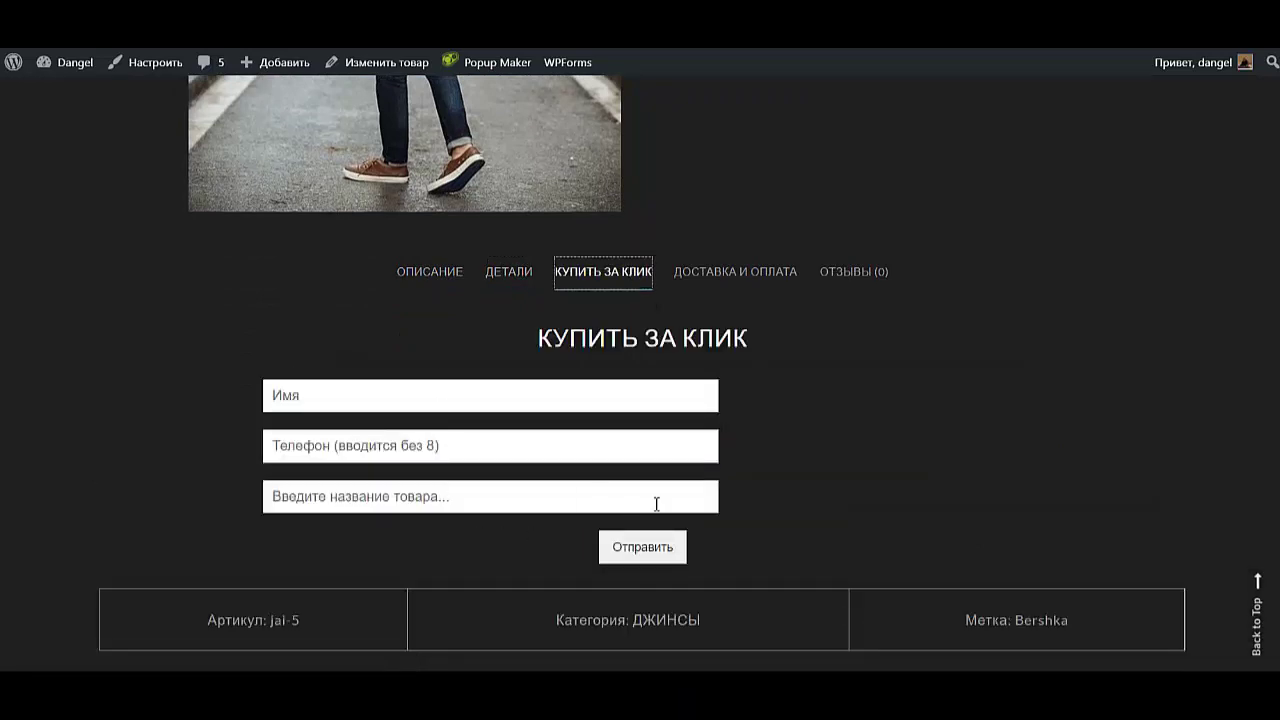
pyautogui.click(714, 275)
pyautogui.scroll(-2, 663, 508)
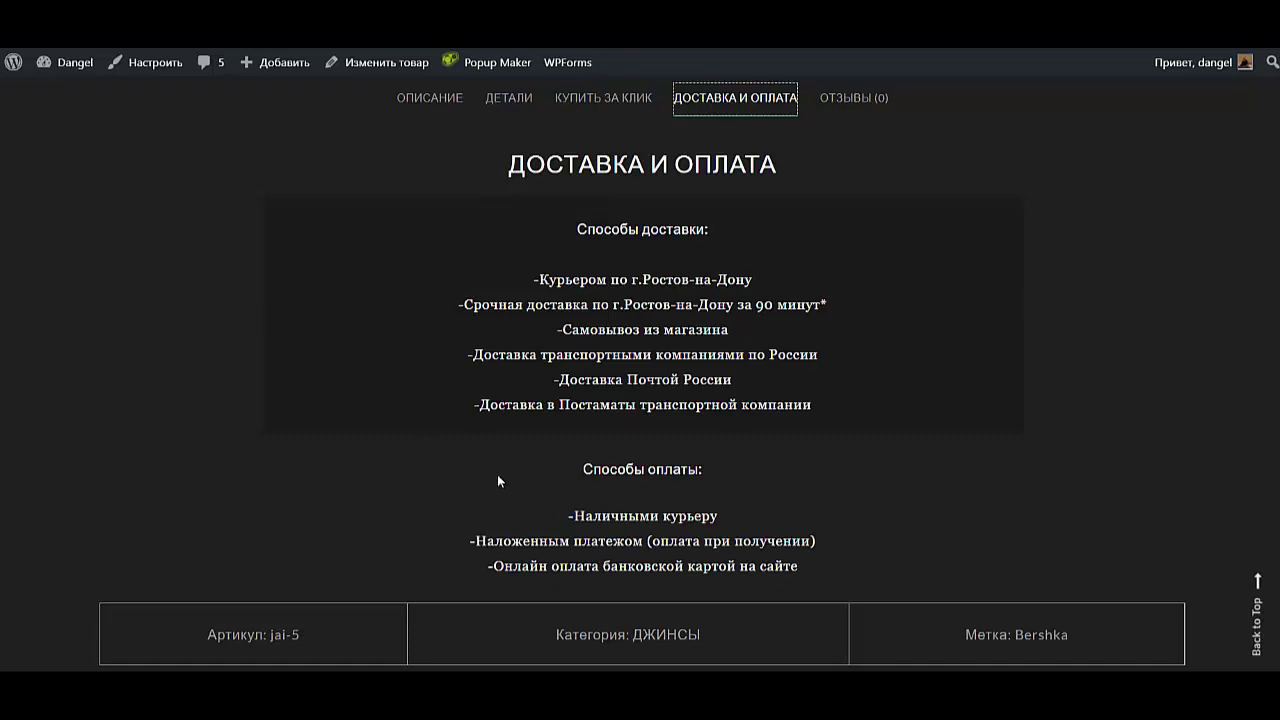
pyautogui.scroll(-3, 810, 476)
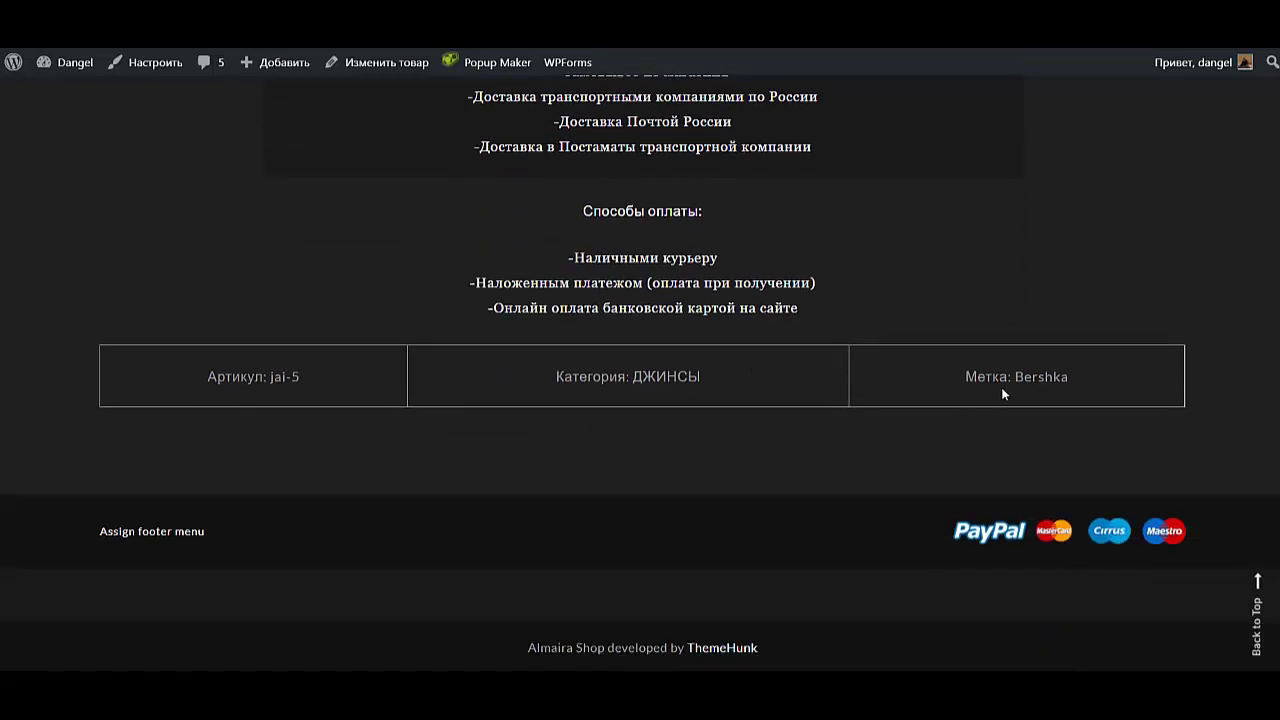
pyautogui.scroll(15, 807, 506)
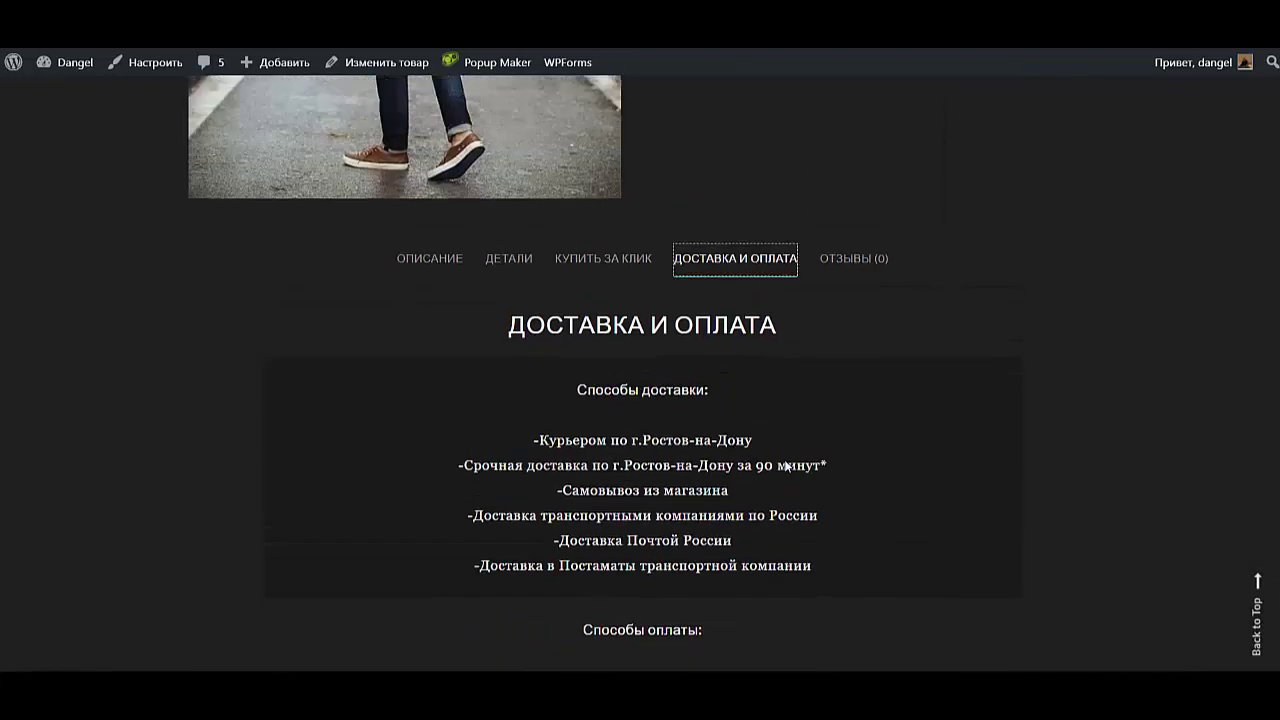
# Return to the WordPress dashboard, open the list of all products, and duplicate the Bershka SL product.
pyautogui.moveTo(45, 62)
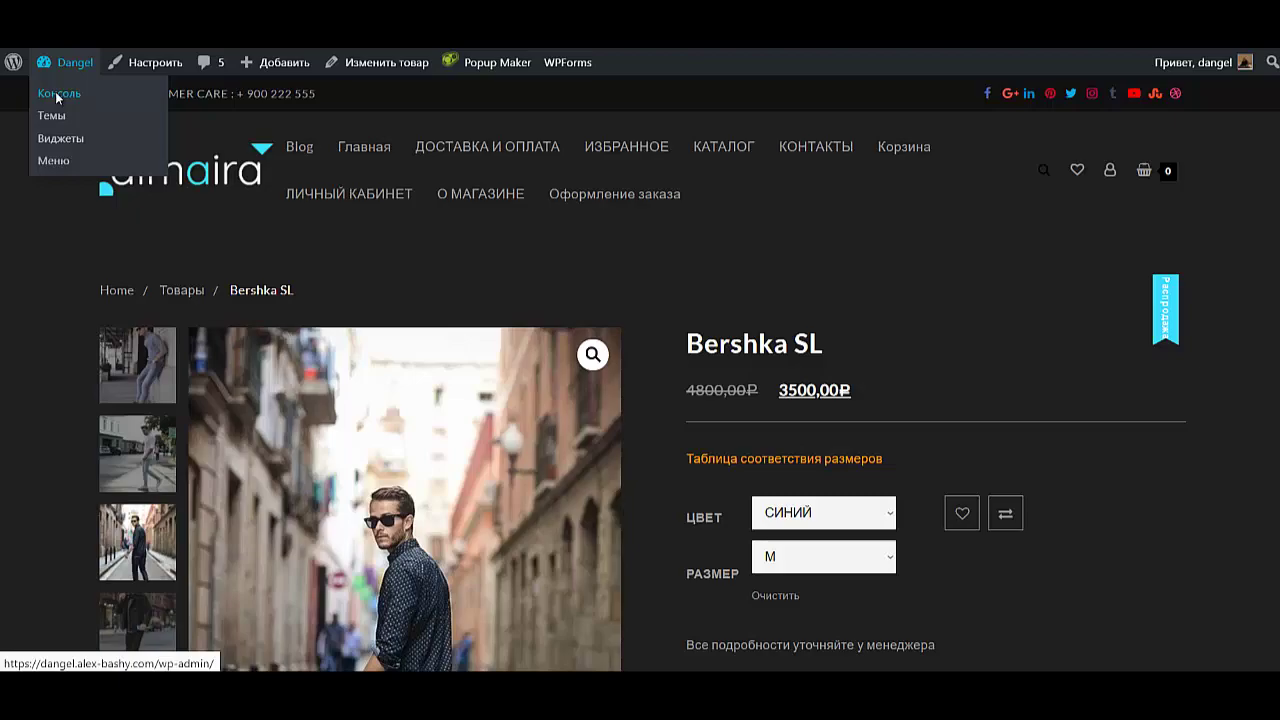
pyautogui.click(57, 94)
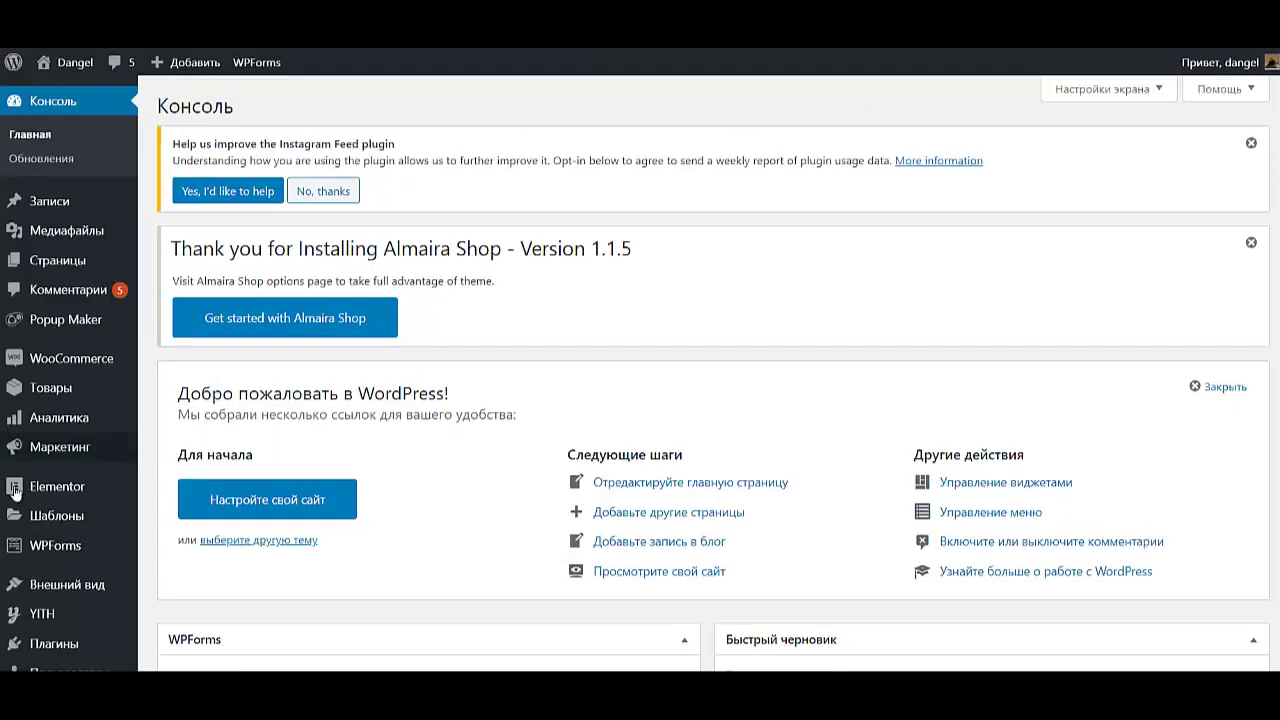
pyautogui.moveTo(26, 594)
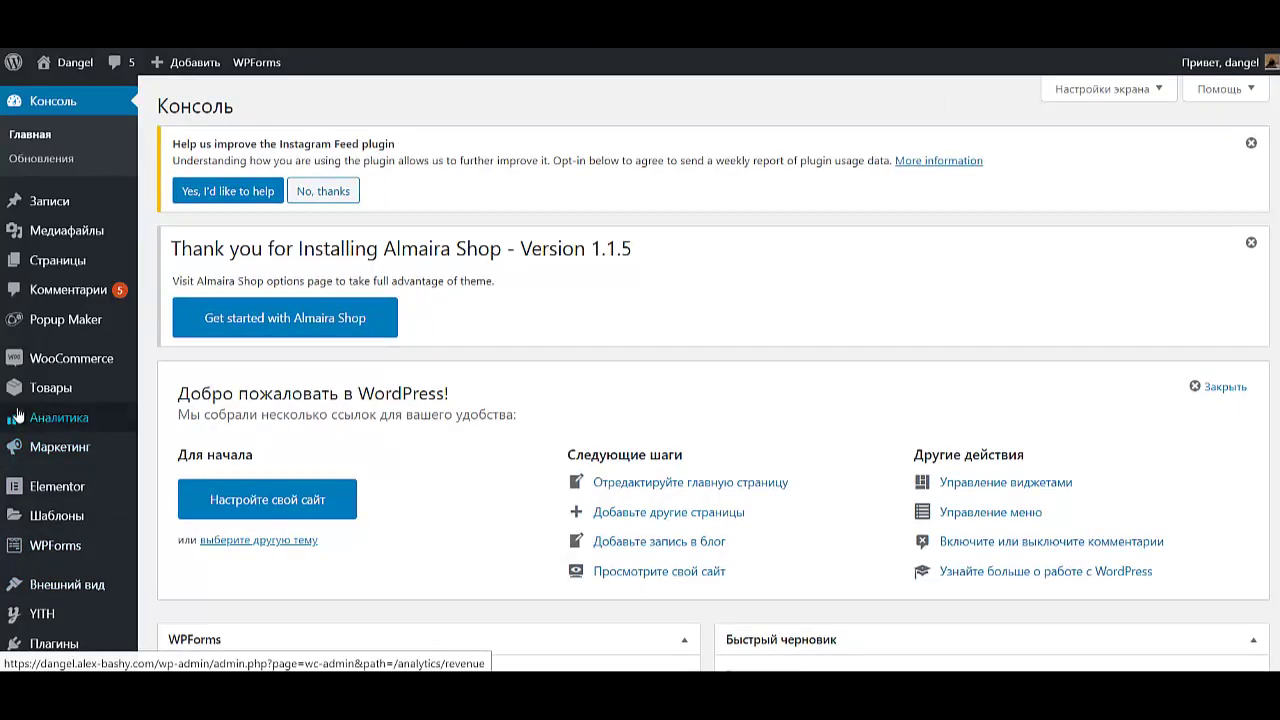
pyautogui.moveTo(134, 401)
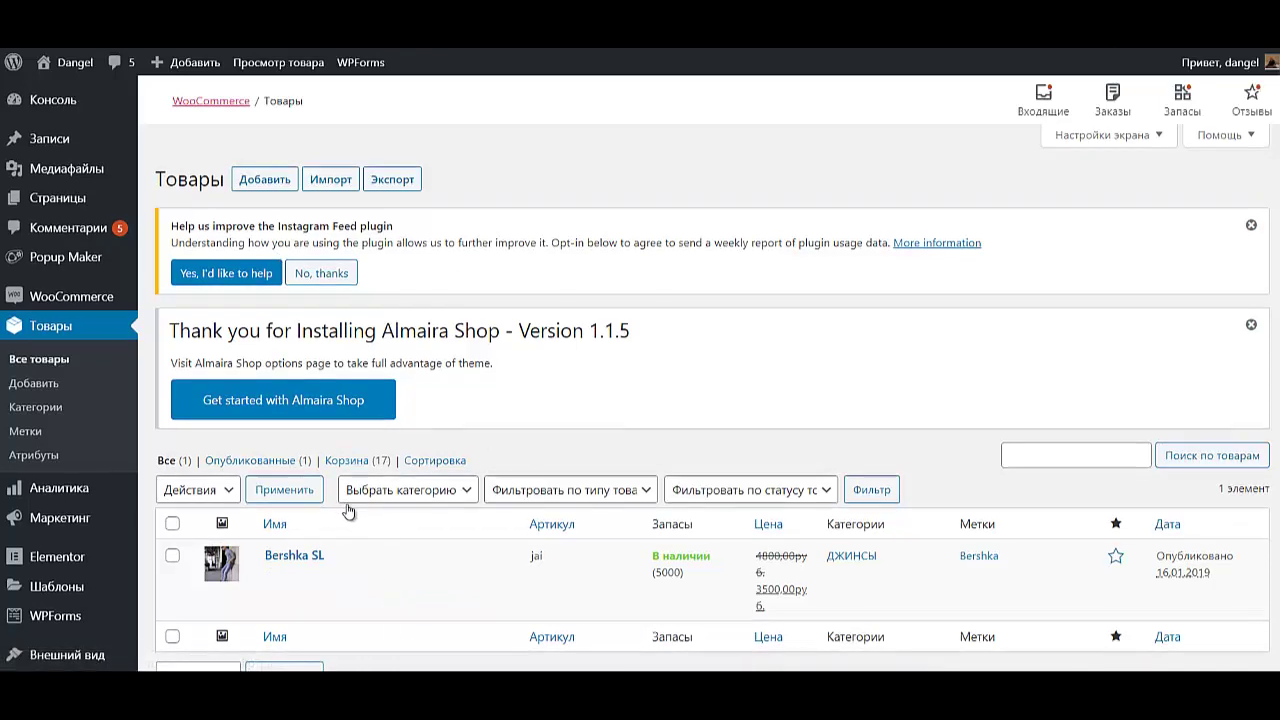
pyautogui.scroll(-2, 360, 600)
pyautogui.click(305, 420)
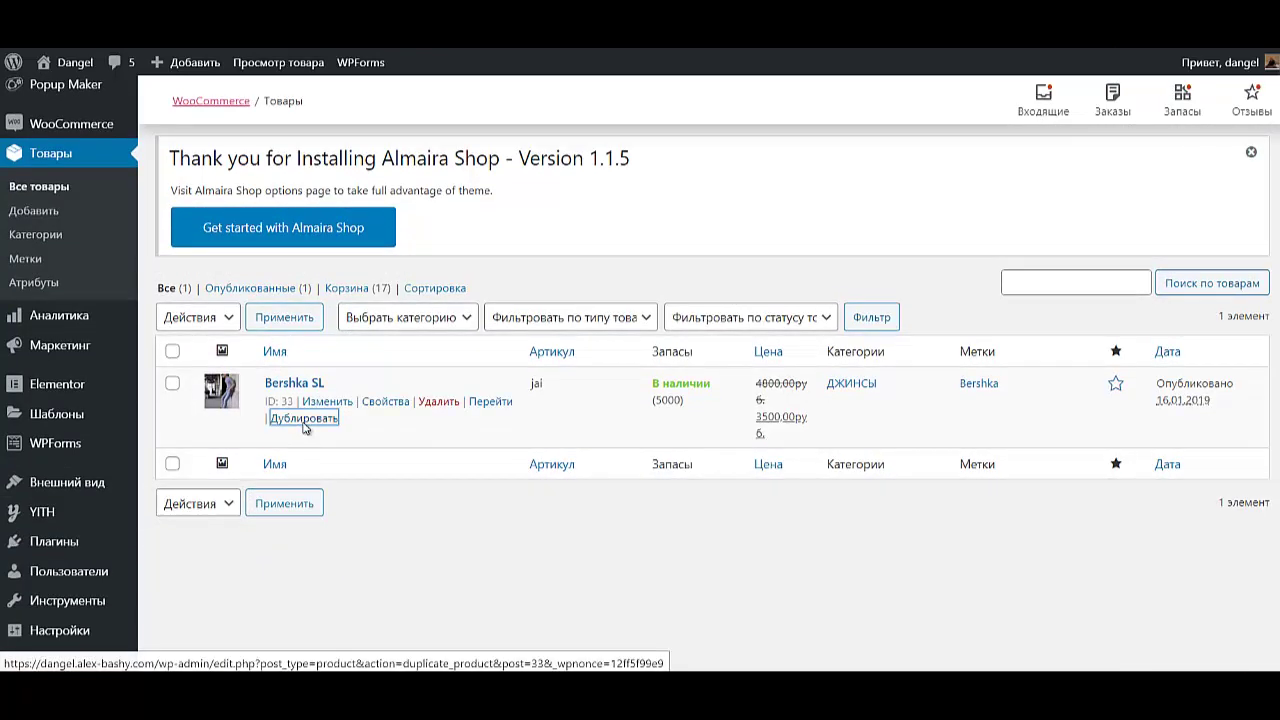
# Rename the duplicated product as Mustang LA.
pyautogui.tripleClick(415, 466)
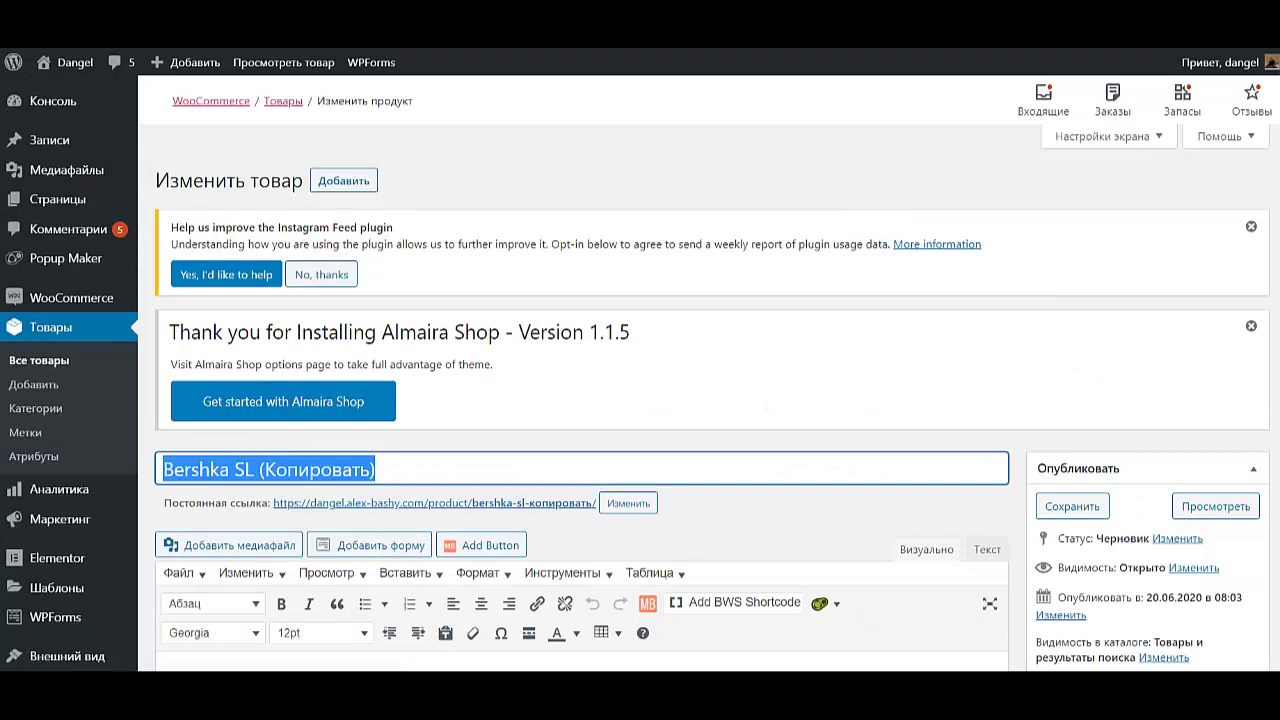
pyautogui.write('M')
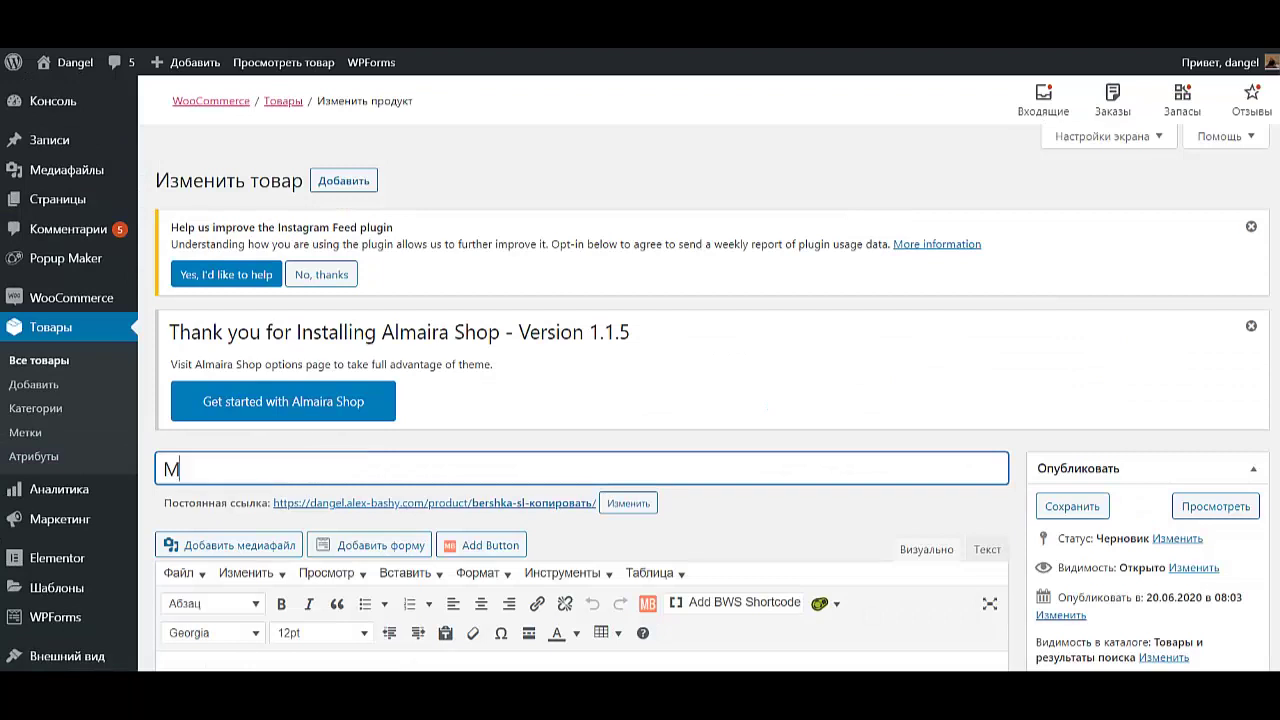
pyautogui.write('ustang LA')
# Replace the copied product's Bershka tag with the tag Mustang.
pyautogui.scroll(-4, 694, 429)
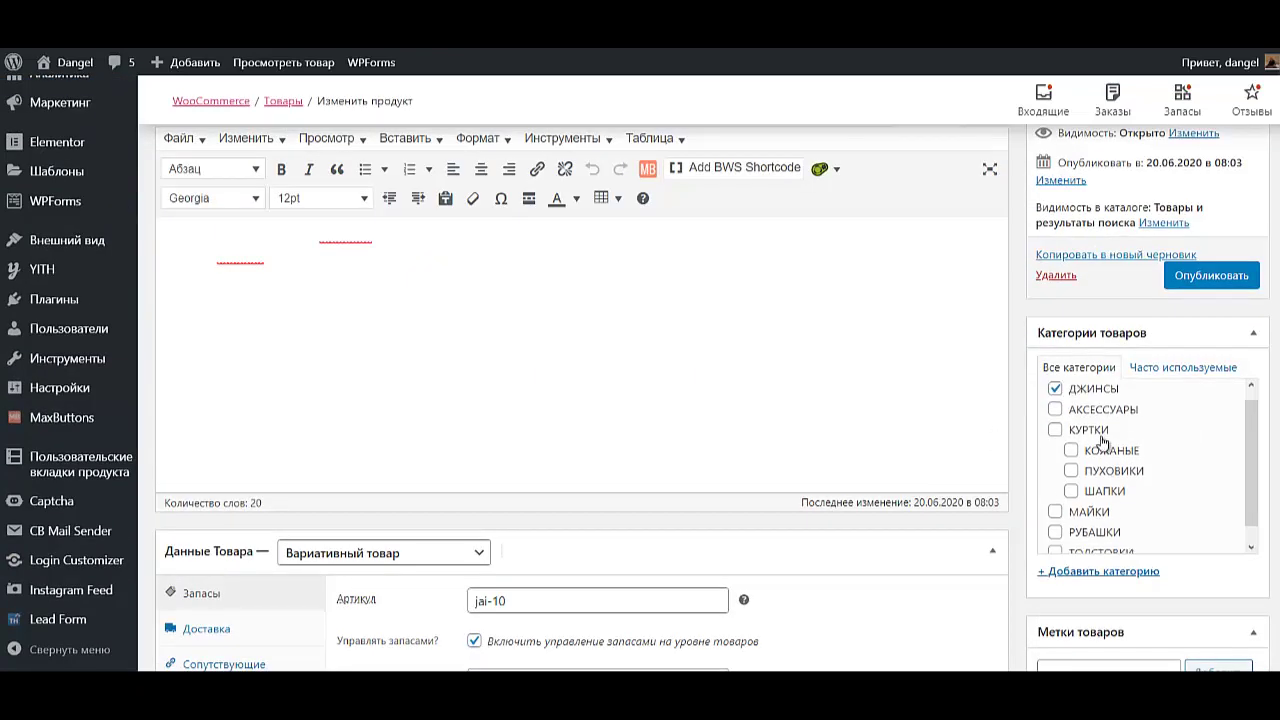
pyautogui.scroll(-1, 1083, 443)
pyautogui.scroll(-3, 1176, 594)
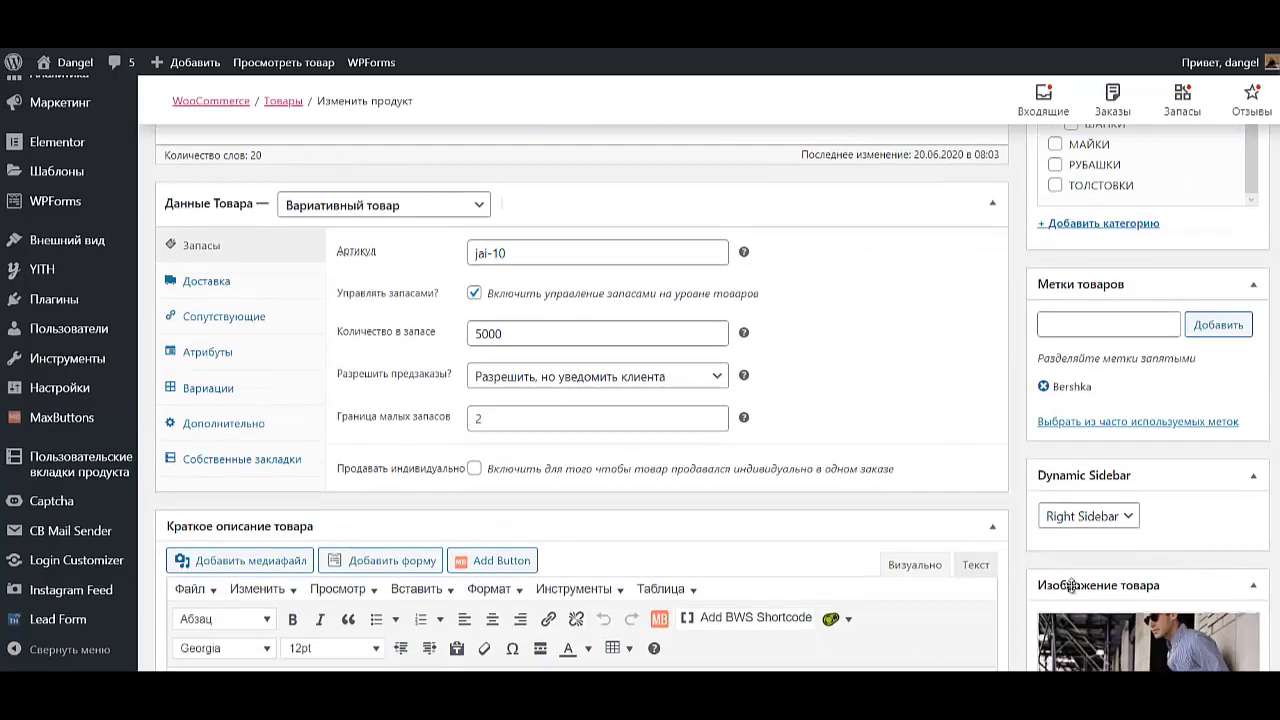
pyautogui.click(1079, 326)
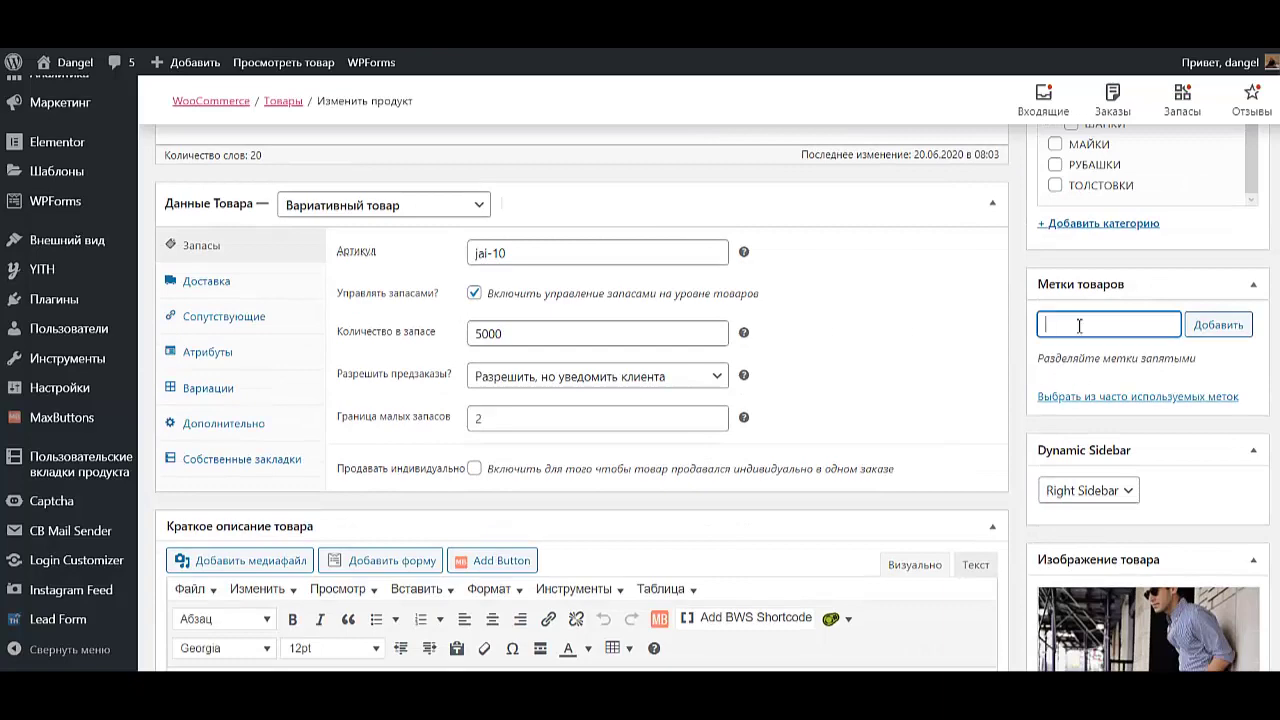
pyautogui.write('Mustang')
pyautogui.press('Return')
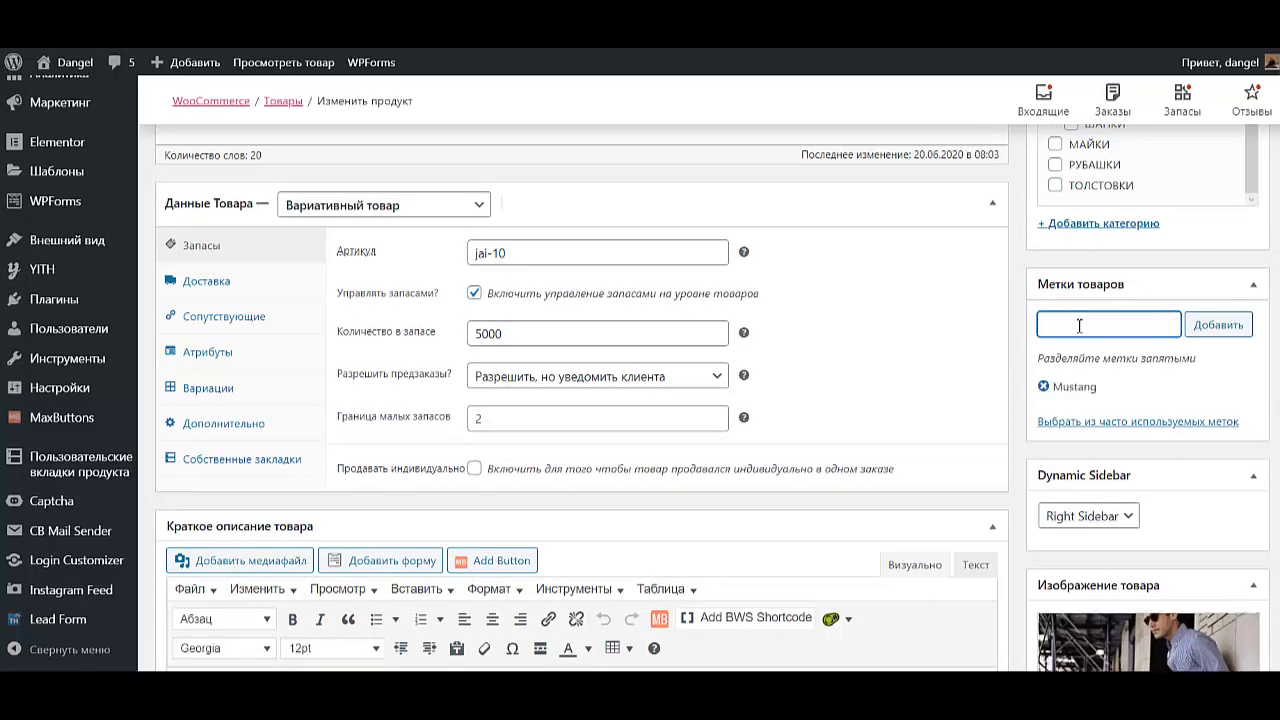
# Set the product image to the media library photo of the man in a denim shirt and jeans leaning on a car.
pyautogui.scroll(-2, 1100, 300)
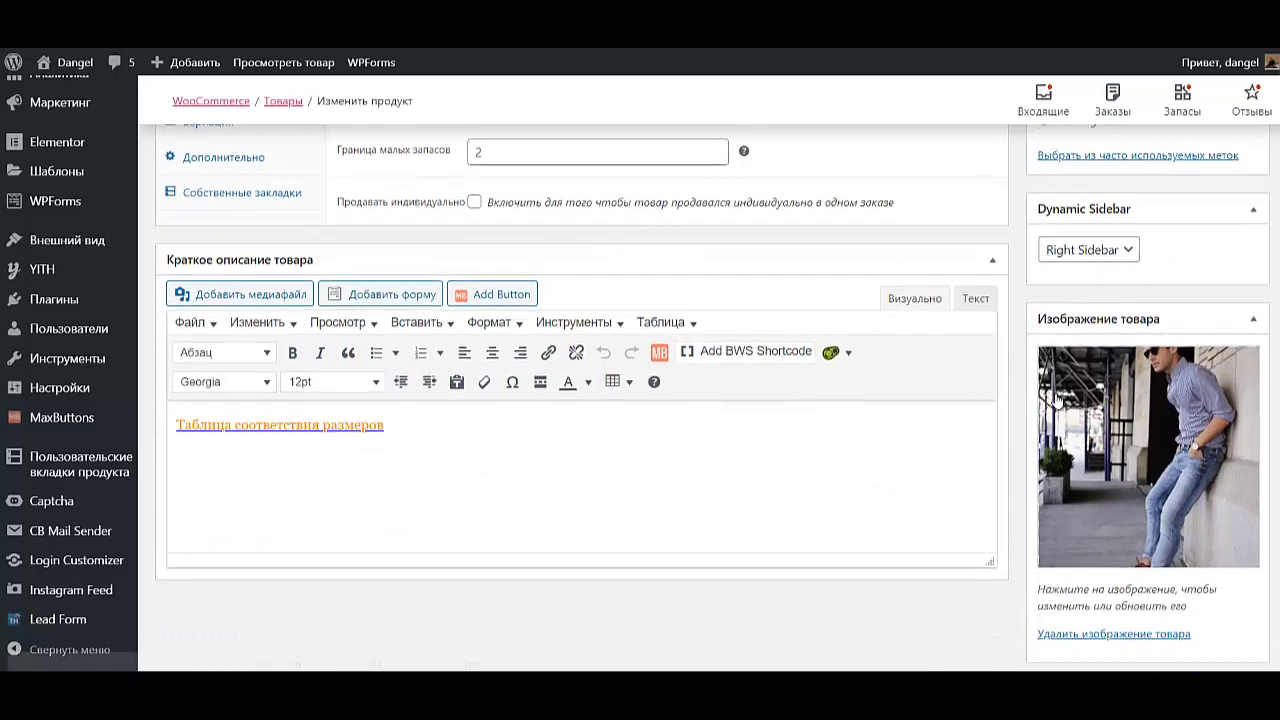
pyautogui.scroll(-2, 1135, 287)
pyautogui.click(1135, 287)
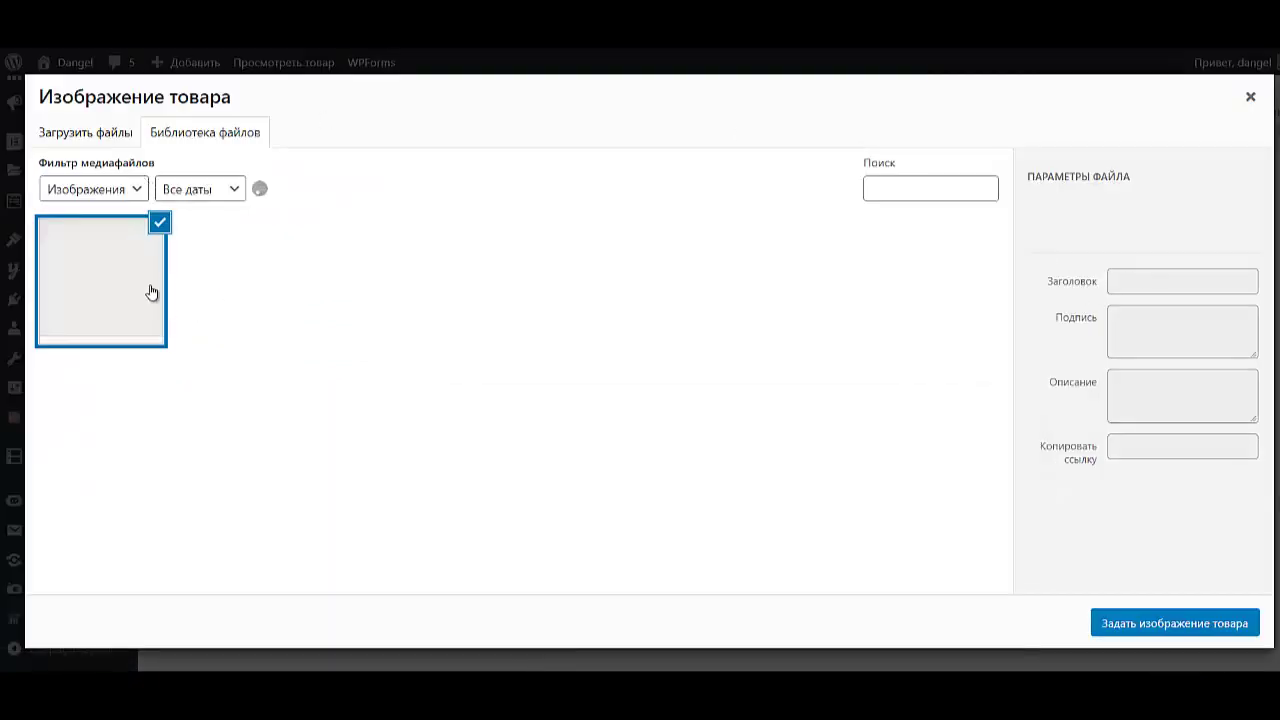
pyautogui.scroll(-2, 565, 565)
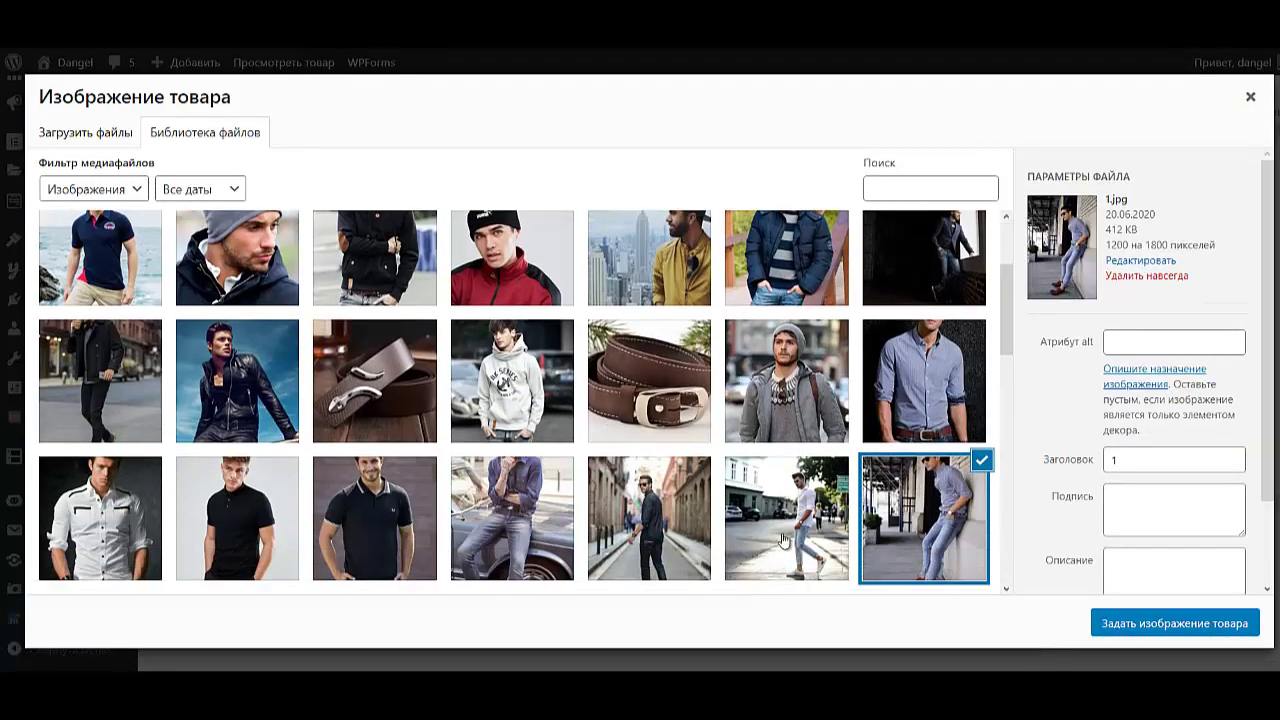
pyautogui.click(568, 517)
pyautogui.click(1225, 621)
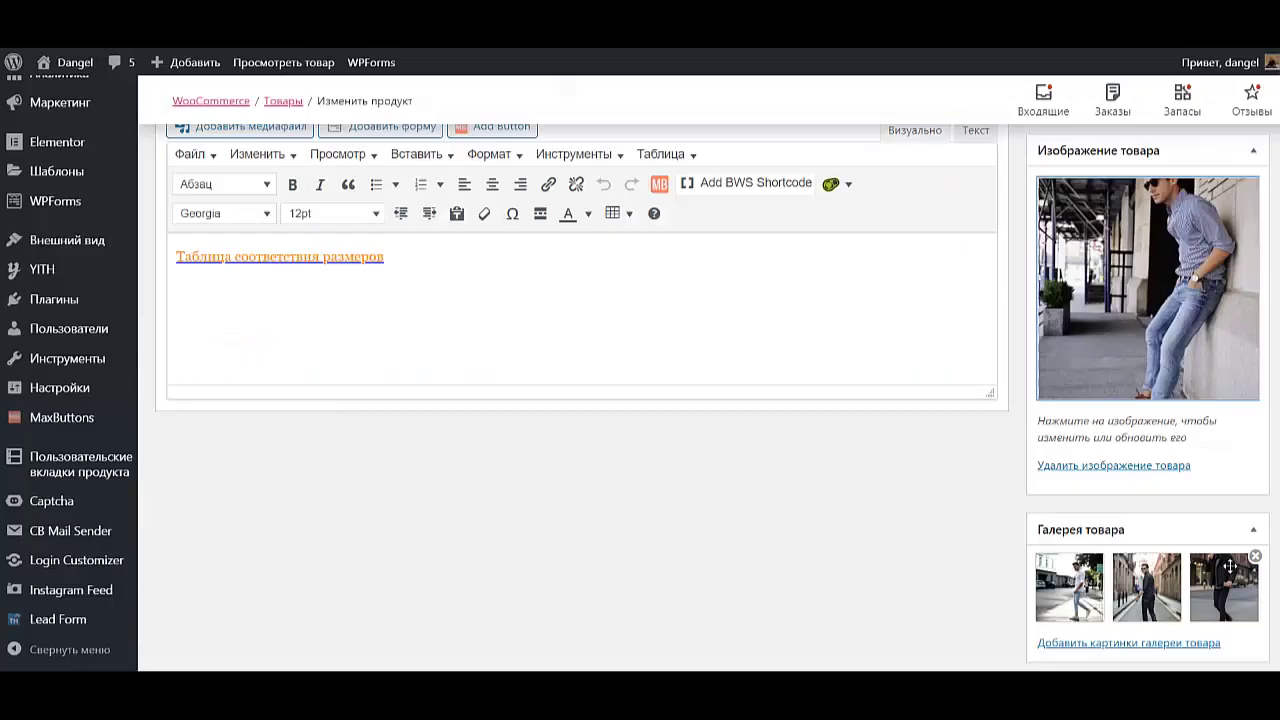
# Remove all three copied pictures from the product gallery.
pyautogui.scroll(-1, 1103, 476)
pyautogui.click(1100, 495)
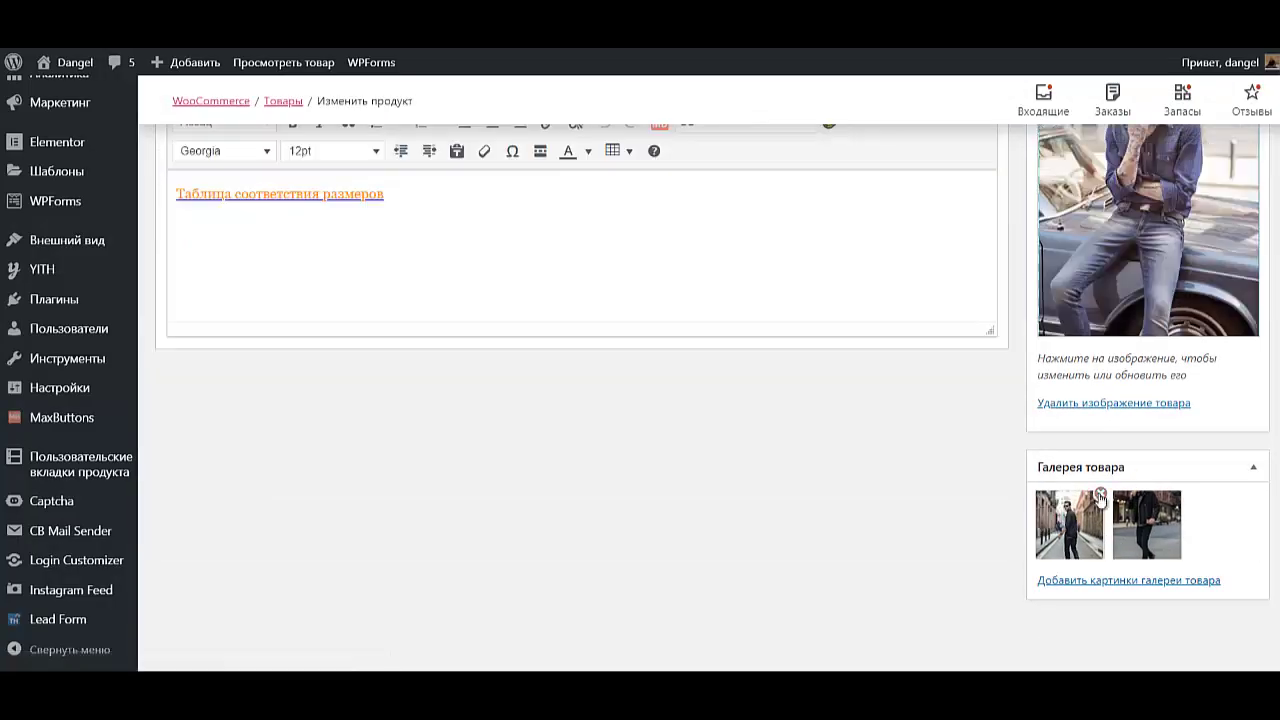
pyautogui.click(1100, 495)
pyautogui.click(1100, 495)
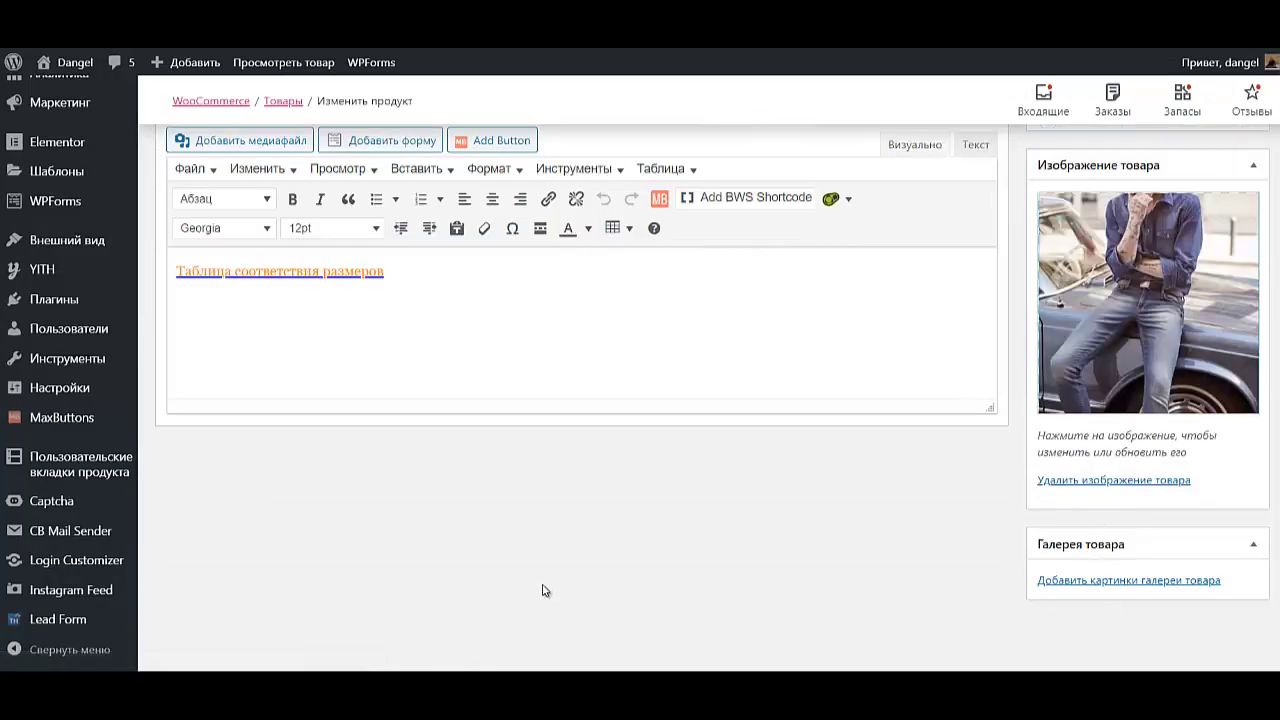
# Remove the value ГОЛУБОЙ from the product's ЦВЕТ attribute and save the attributes.
pyautogui.scroll(3, 424, 567)
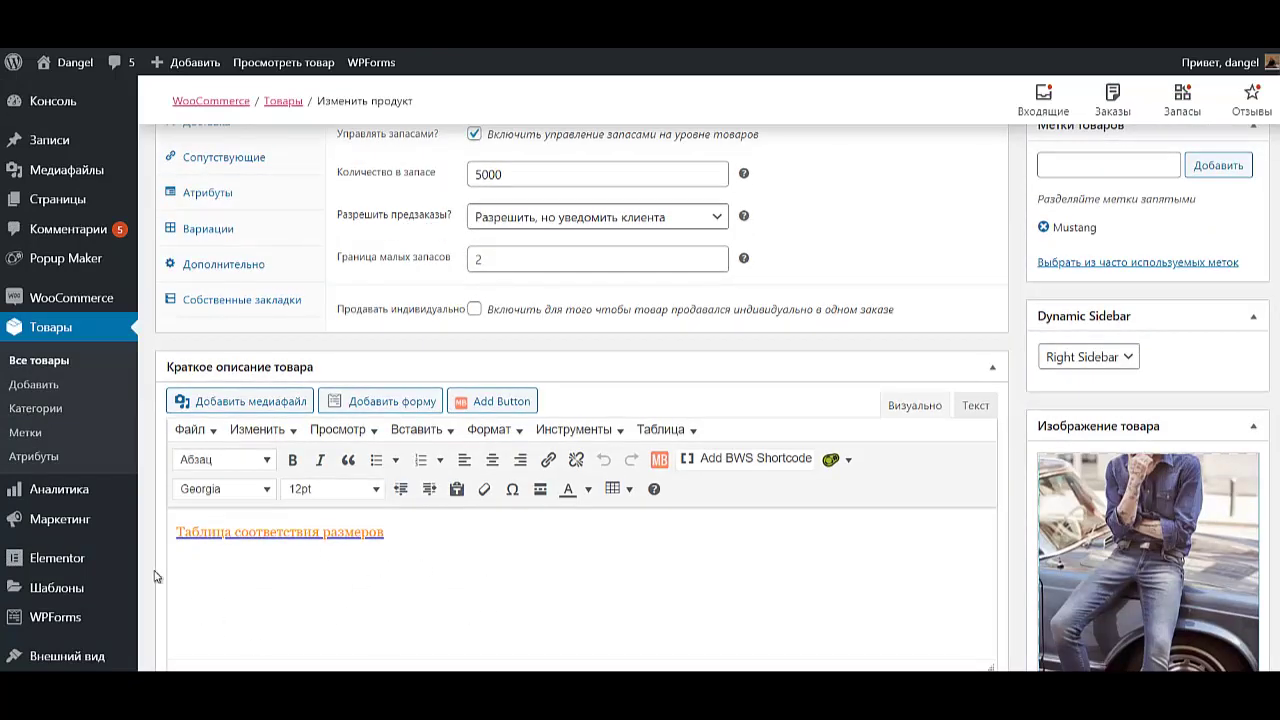
pyautogui.scroll(1, 760, 588)
pyautogui.scroll(2, 705, 572)
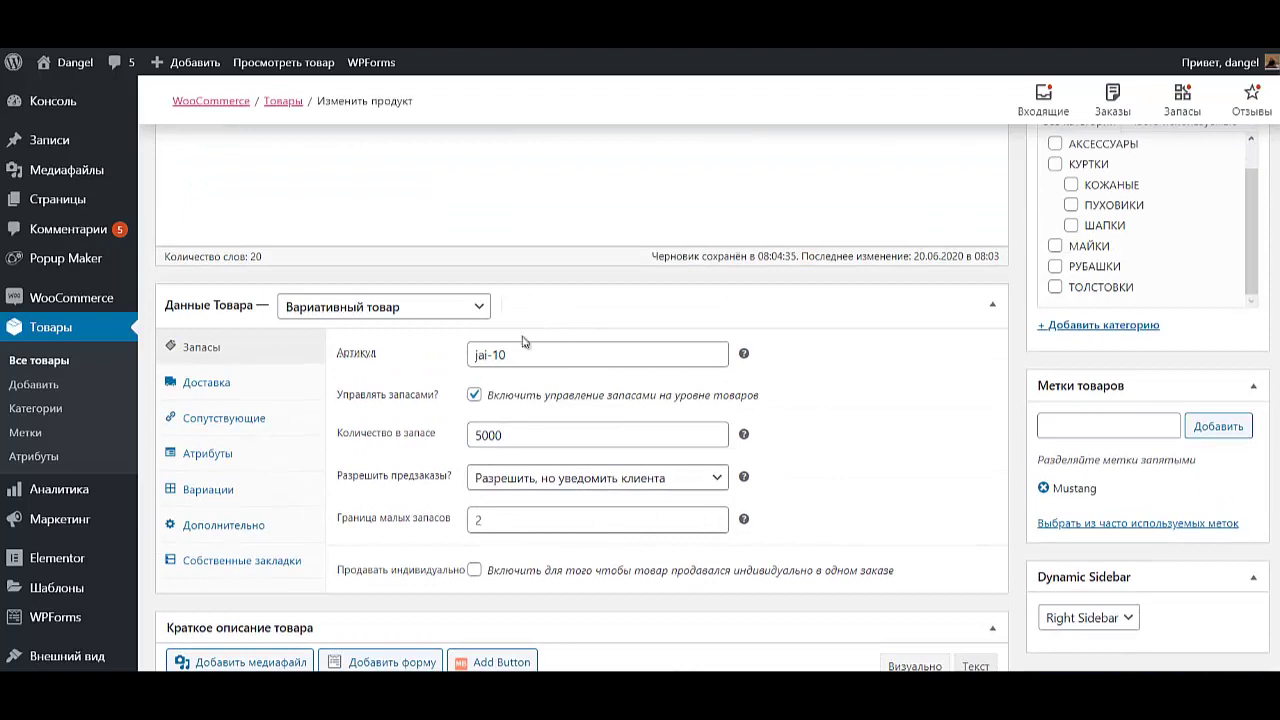
pyautogui.click(209, 456)
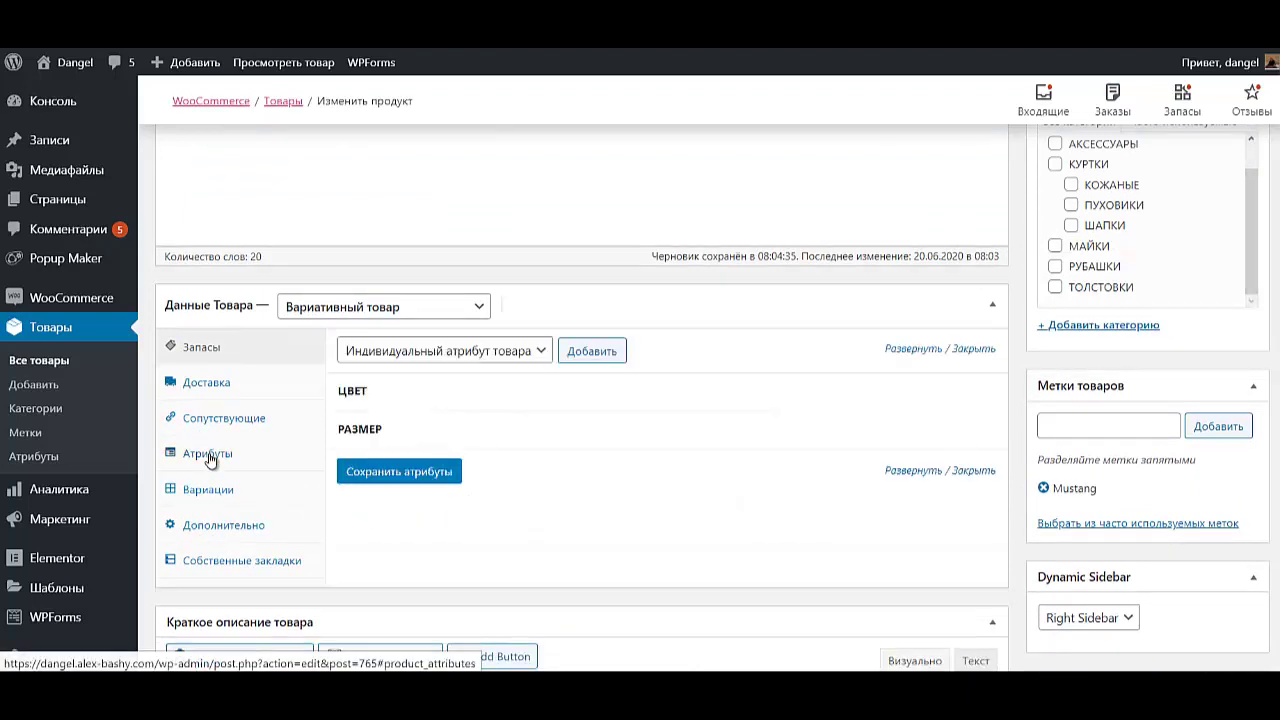
pyautogui.click(531, 397)
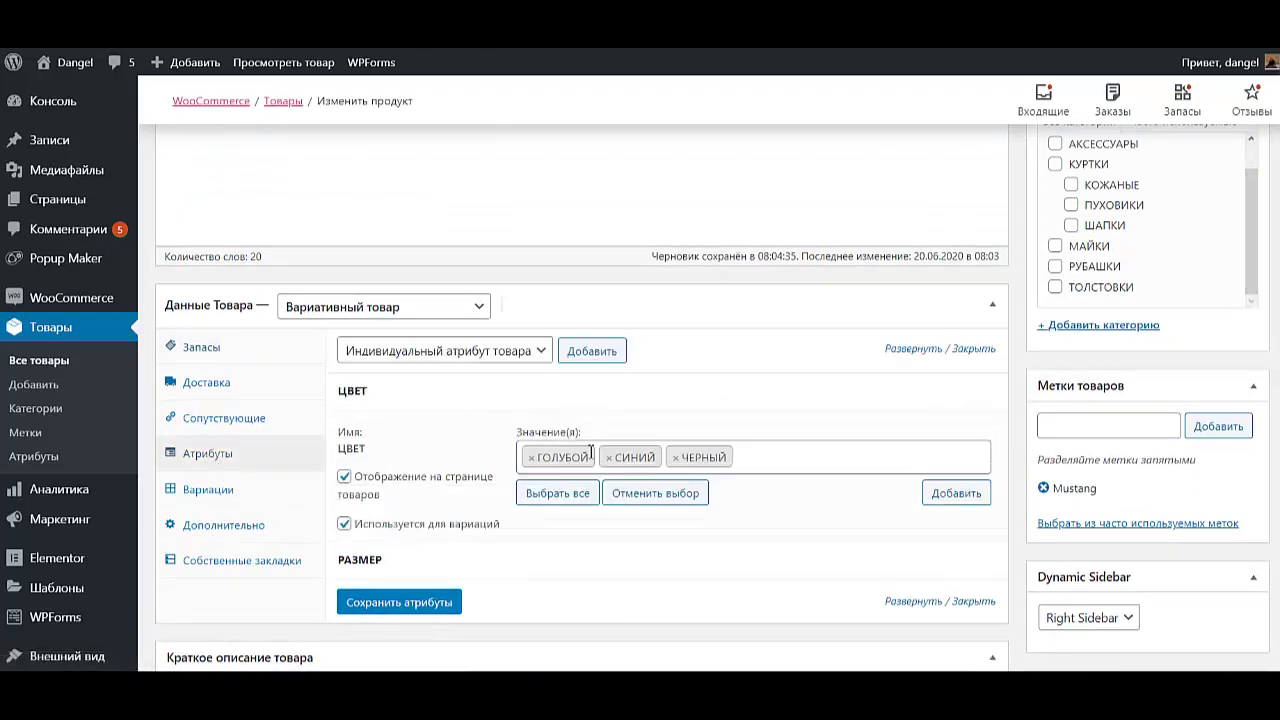
pyautogui.click(533, 461)
pyautogui.click(557, 636)
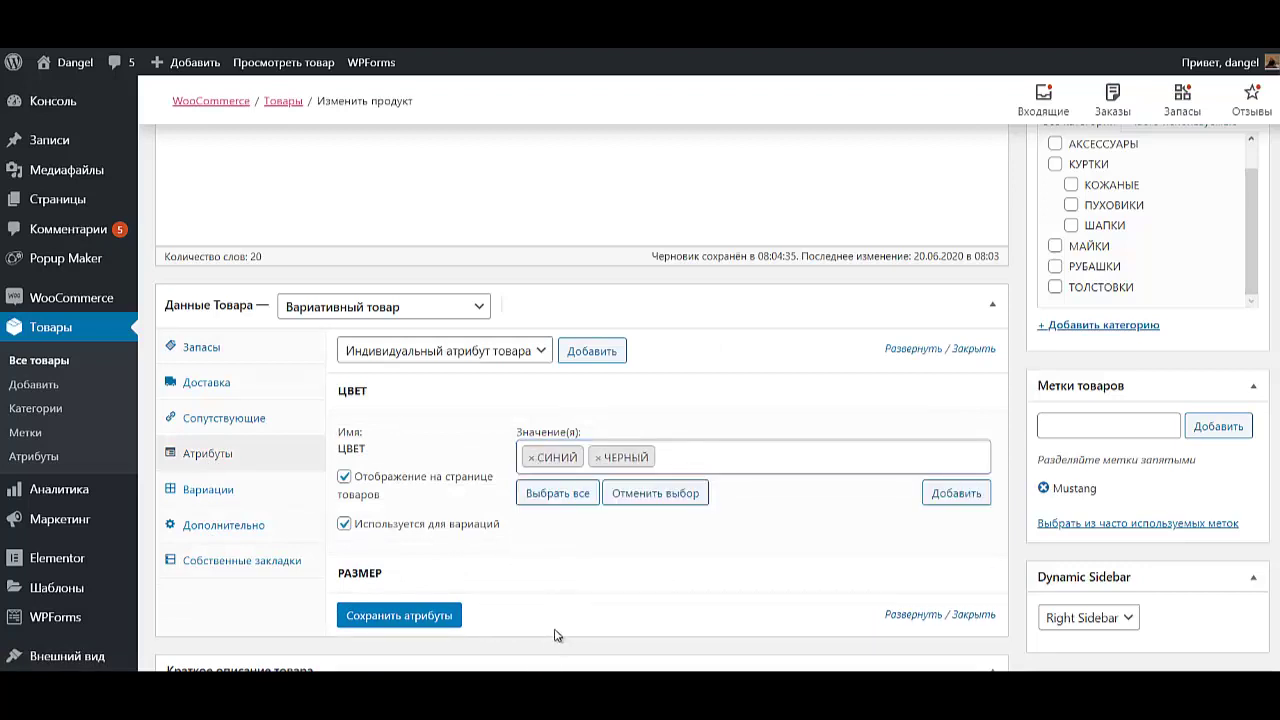
pyautogui.click(427, 613)
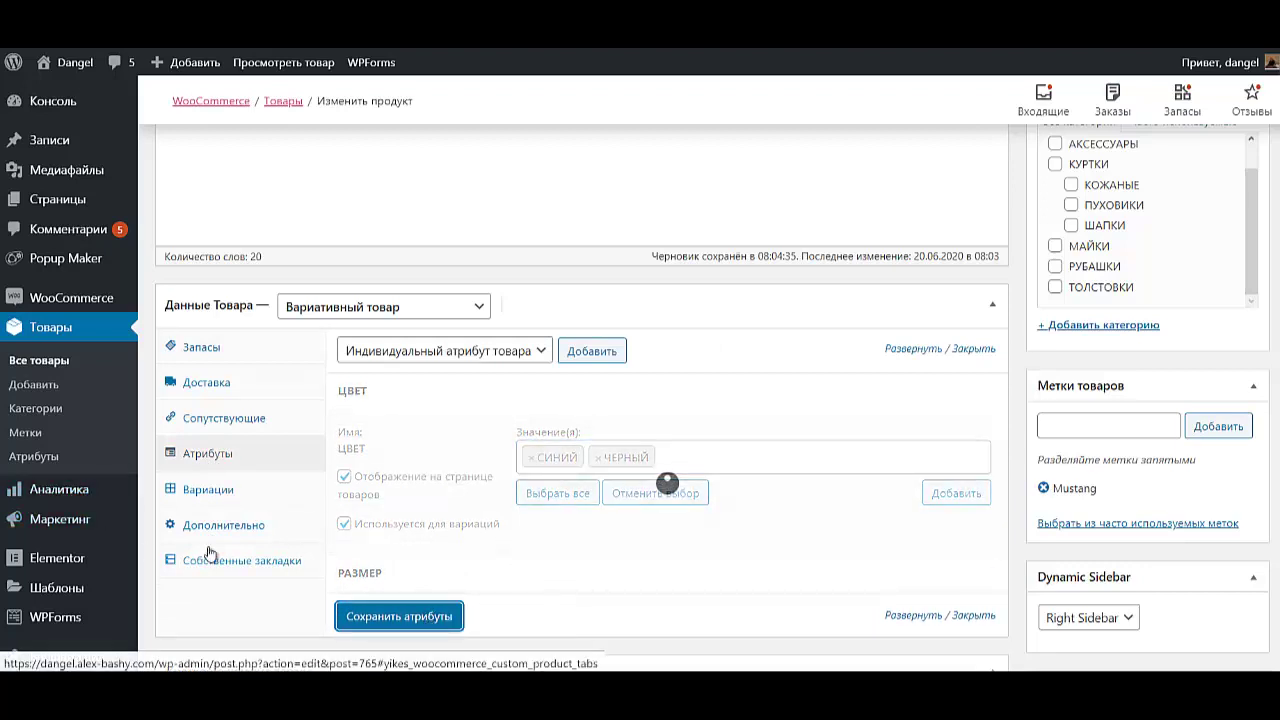
# Delete the L, M and S variations that have no specific colour, keeping the СИНИЙ and ЧЕРНЫЙ ones.
pyautogui.click(196, 495)
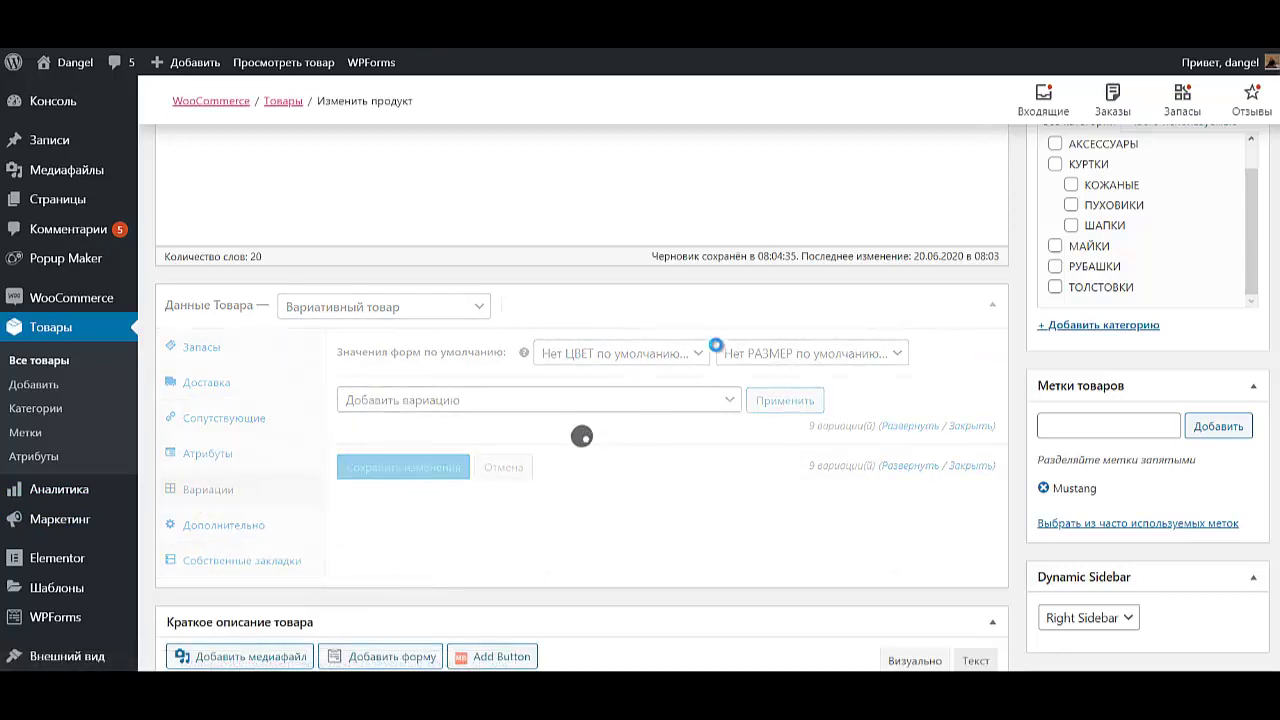
pyautogui.scroll(-3, 680, 551)
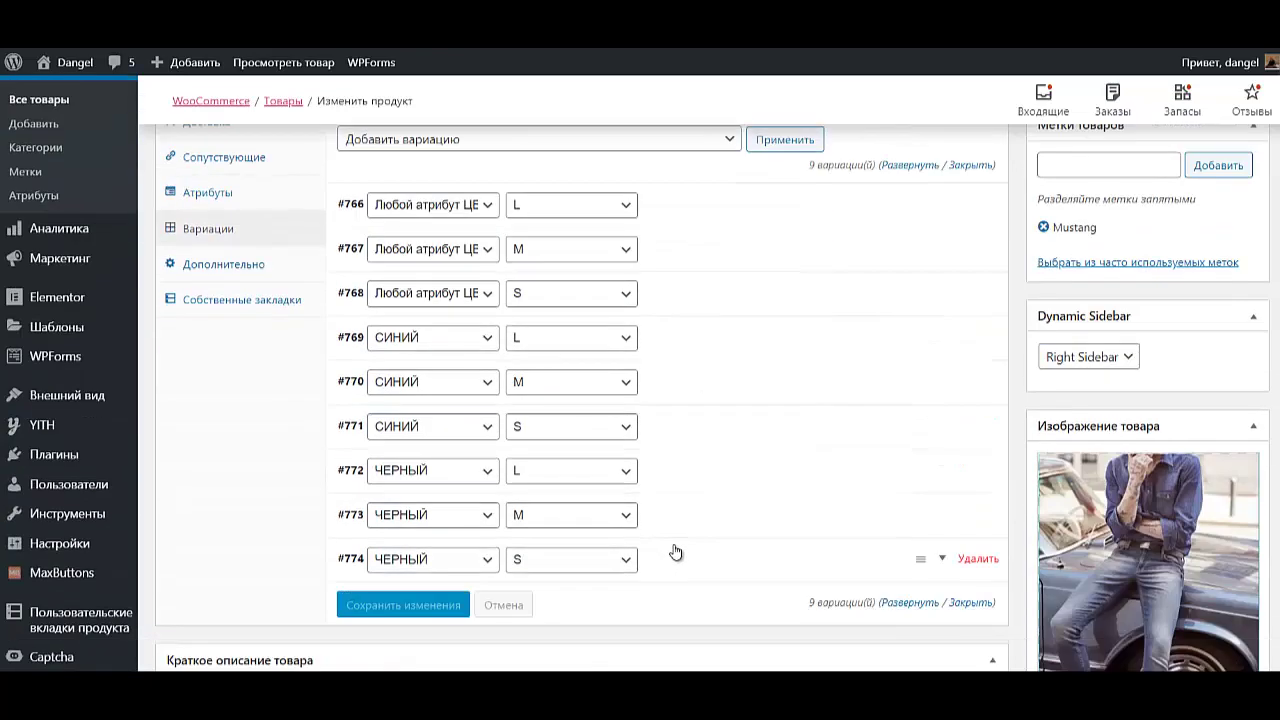
pyautogui.scroll(1, 674, 557)
pyautogui.scroll(1, 674, 557)
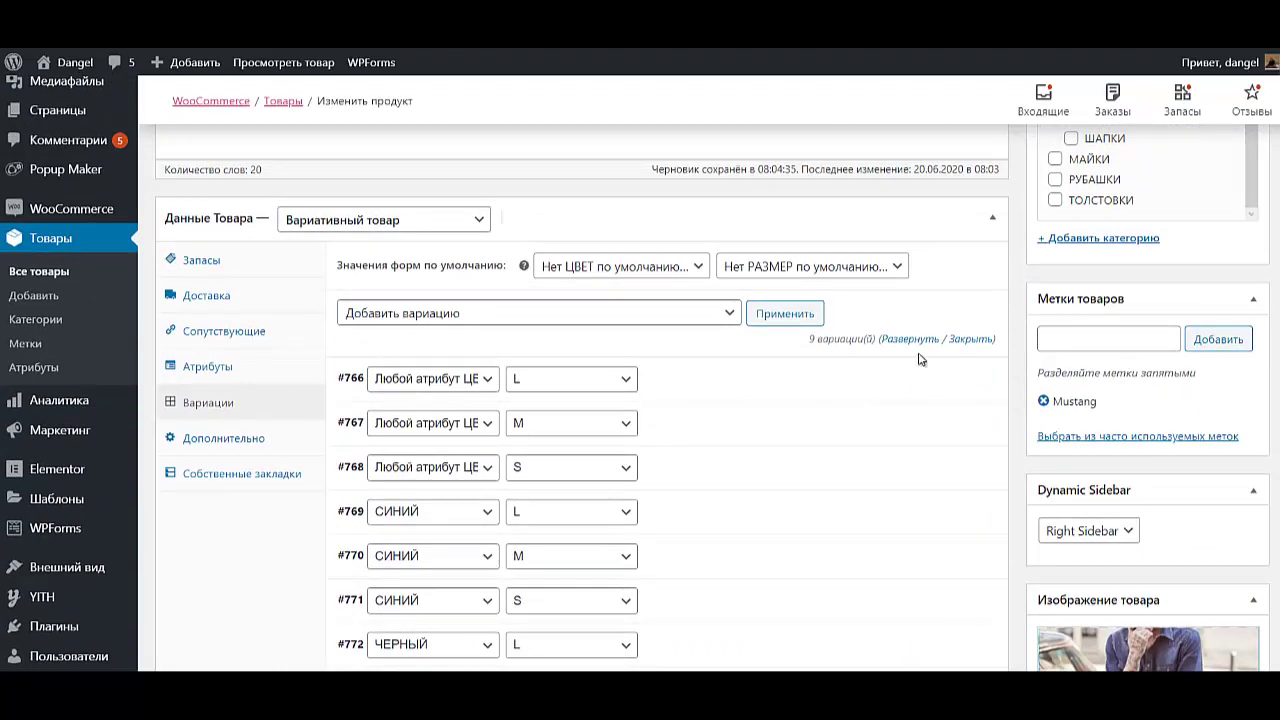
pyautogui.click(975, 378)
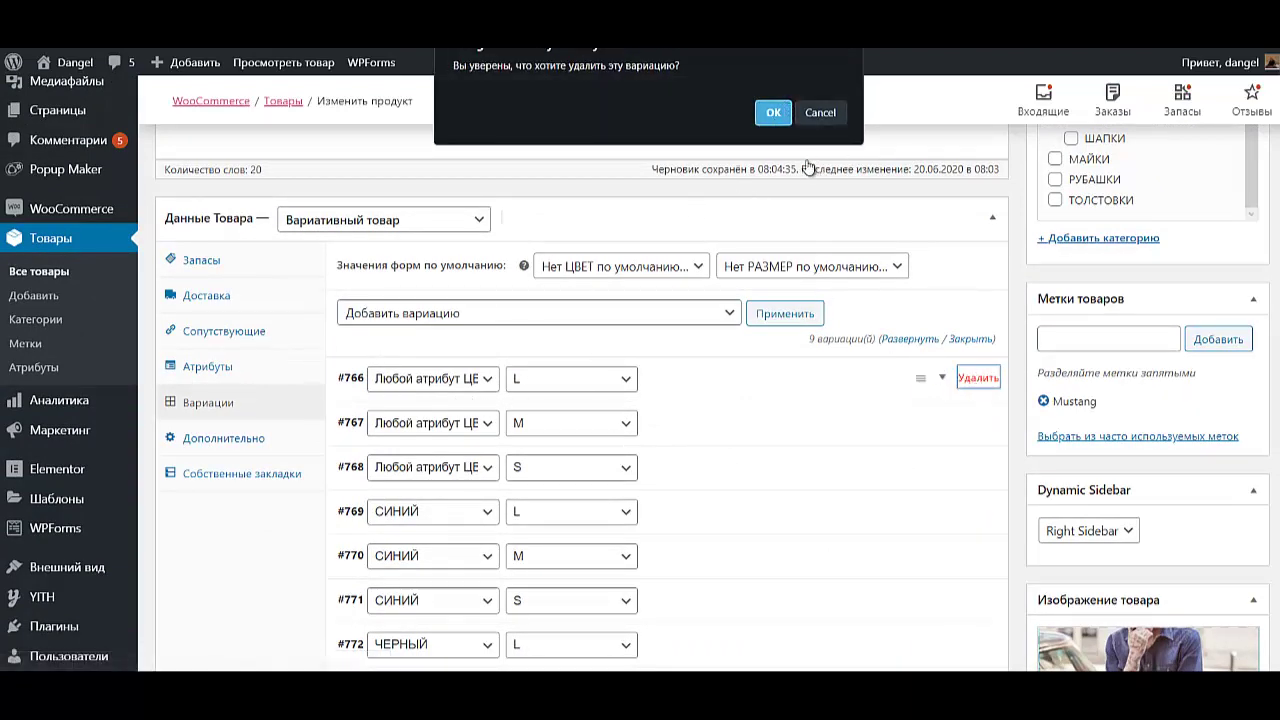
pyautogui.click(774, 114)
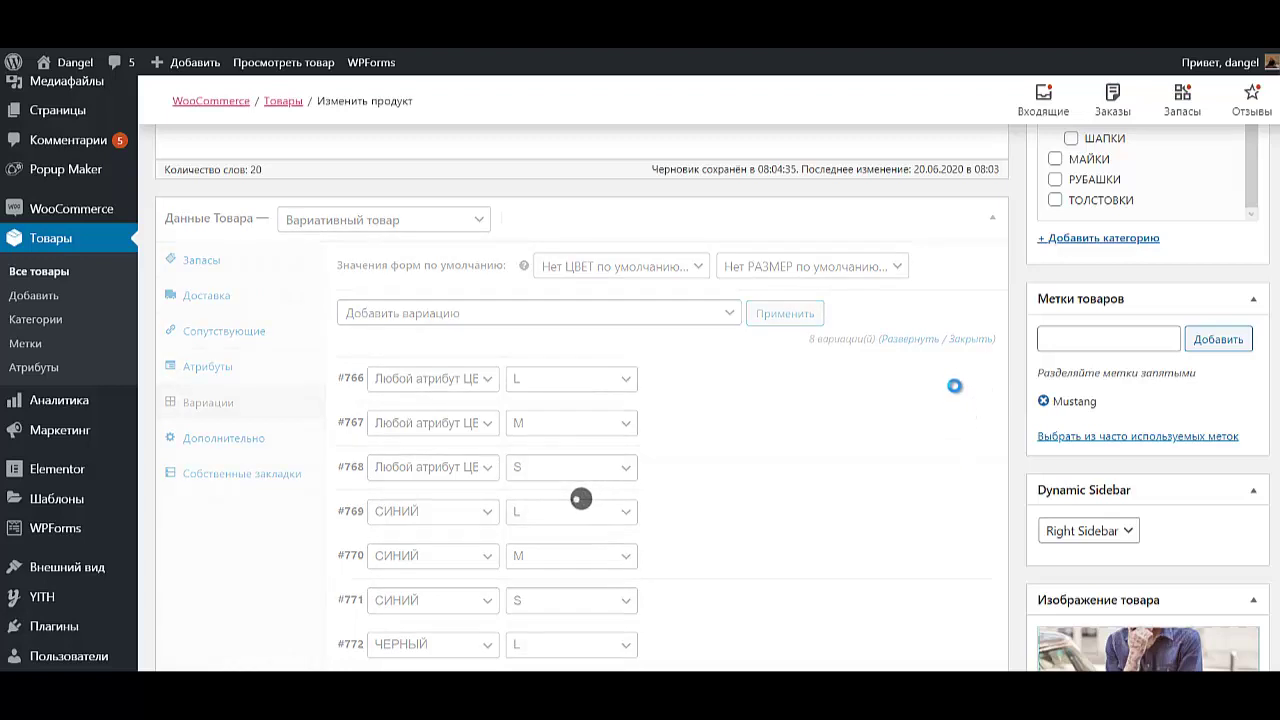
pyautogui.moveTo(953, 411)
pyautogui.click(979, 379)
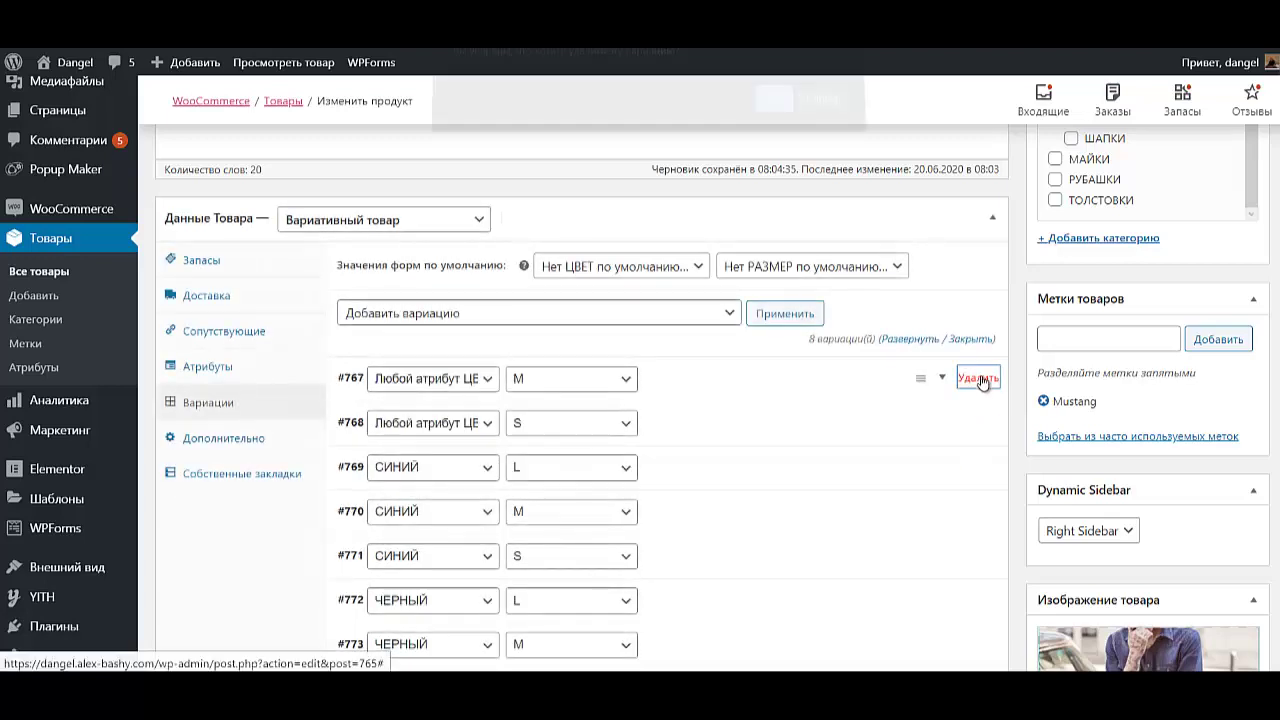
pyautogui.click(777, 112)
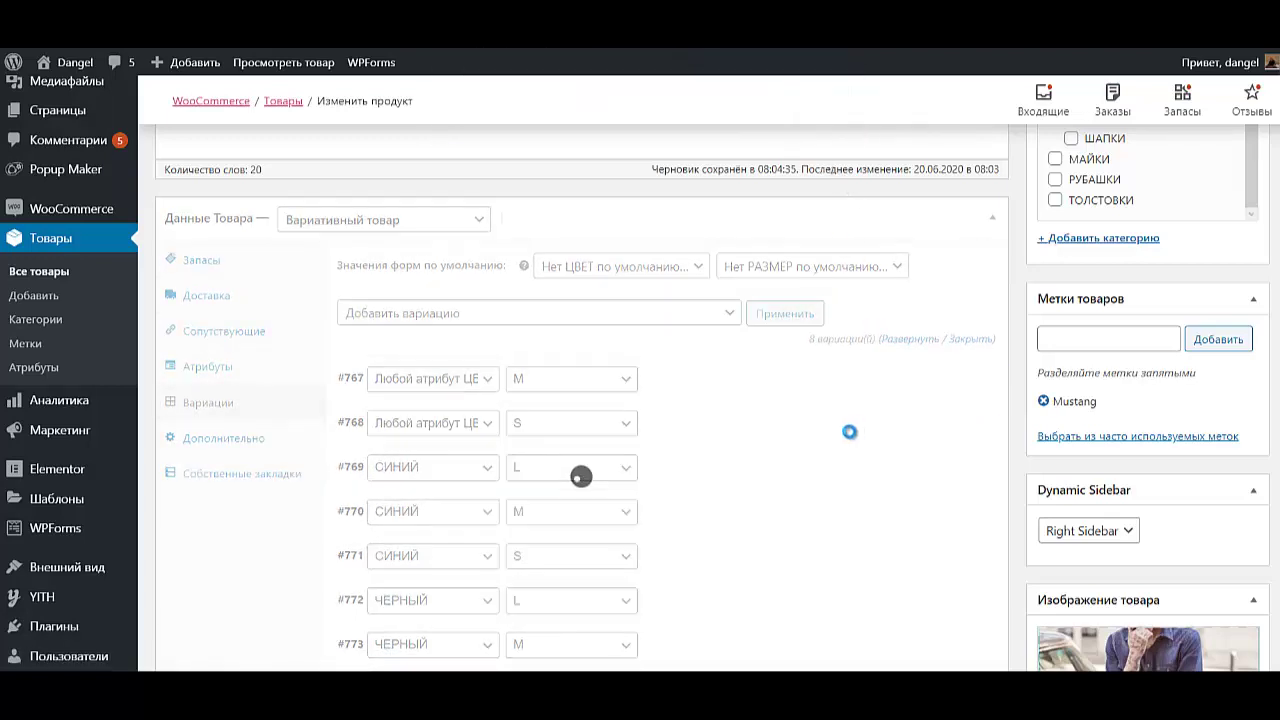
pyautogui.click(978, 378)
pyautogui.press('Return')
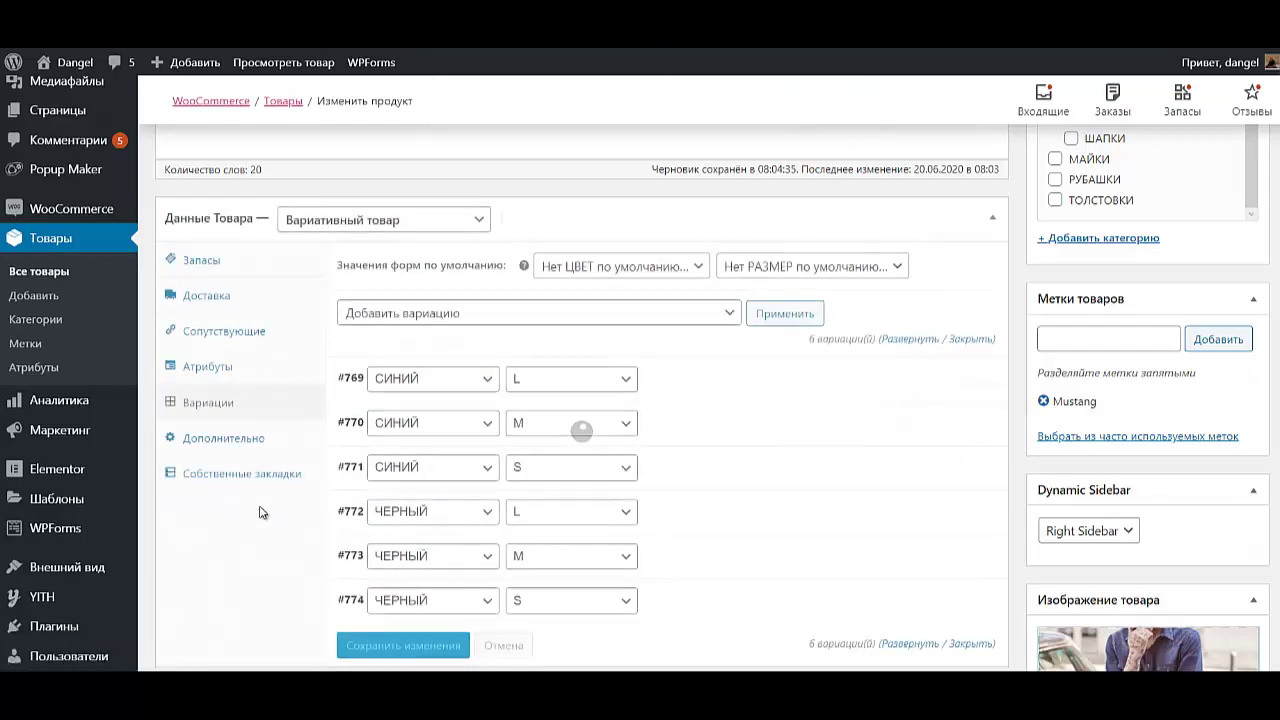
# Review the custom tabs КУПИТЬ ЗА КЛИК and ДОСТАВКА И ОПЛАТА and the product's main description text.
pyautogui.click(241, 474)
pyautogui.scroll(-3, 560, 550)
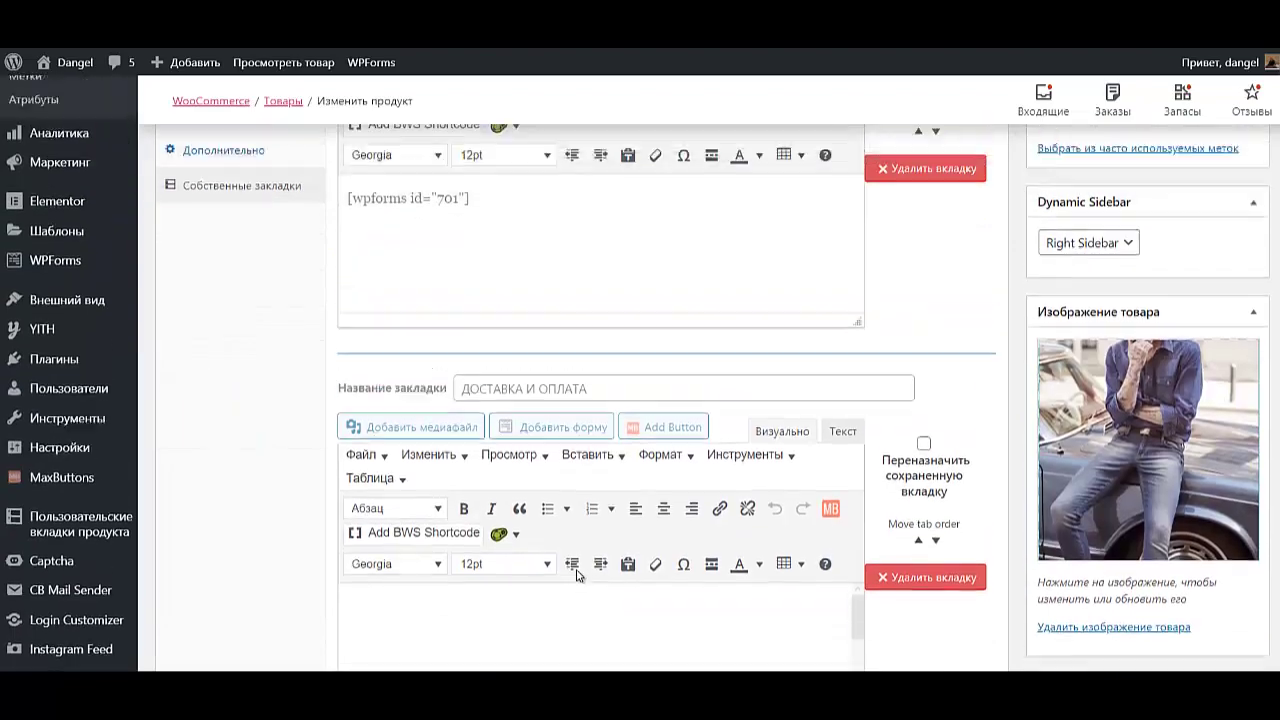
pyautogui.scroll(3, 540, 594)
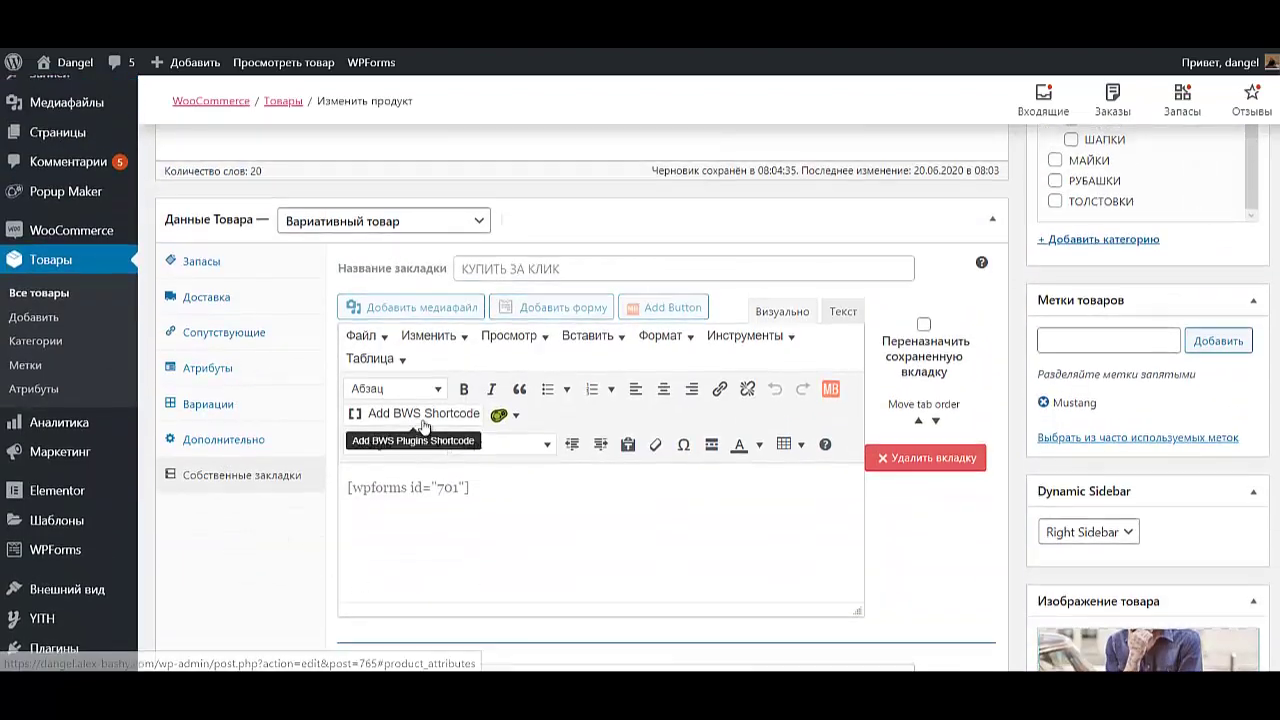
pyautogui.scroll(5, 472, 488)
pyautogui.scroll(-10, 472, 488)
pyautogui.scroll(10, 676, 531)
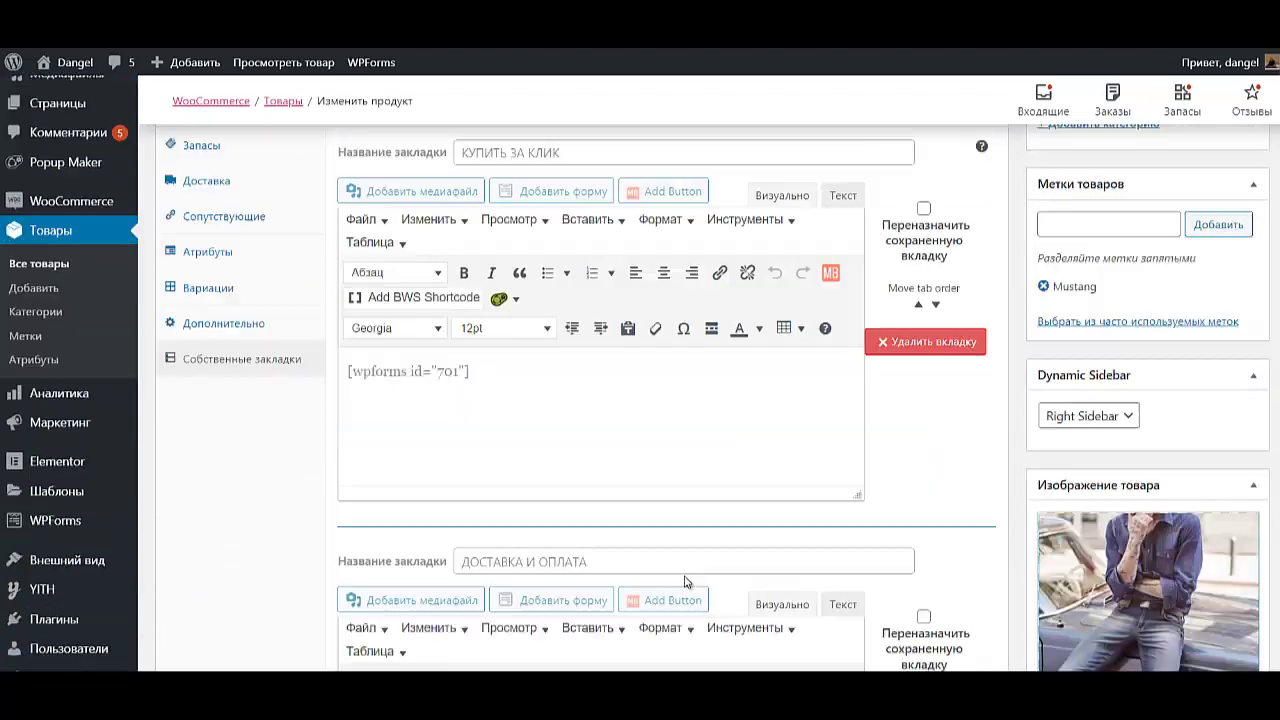
pyautogui.moveTo(628, 506); pyautogui.dragTo(180, 308)
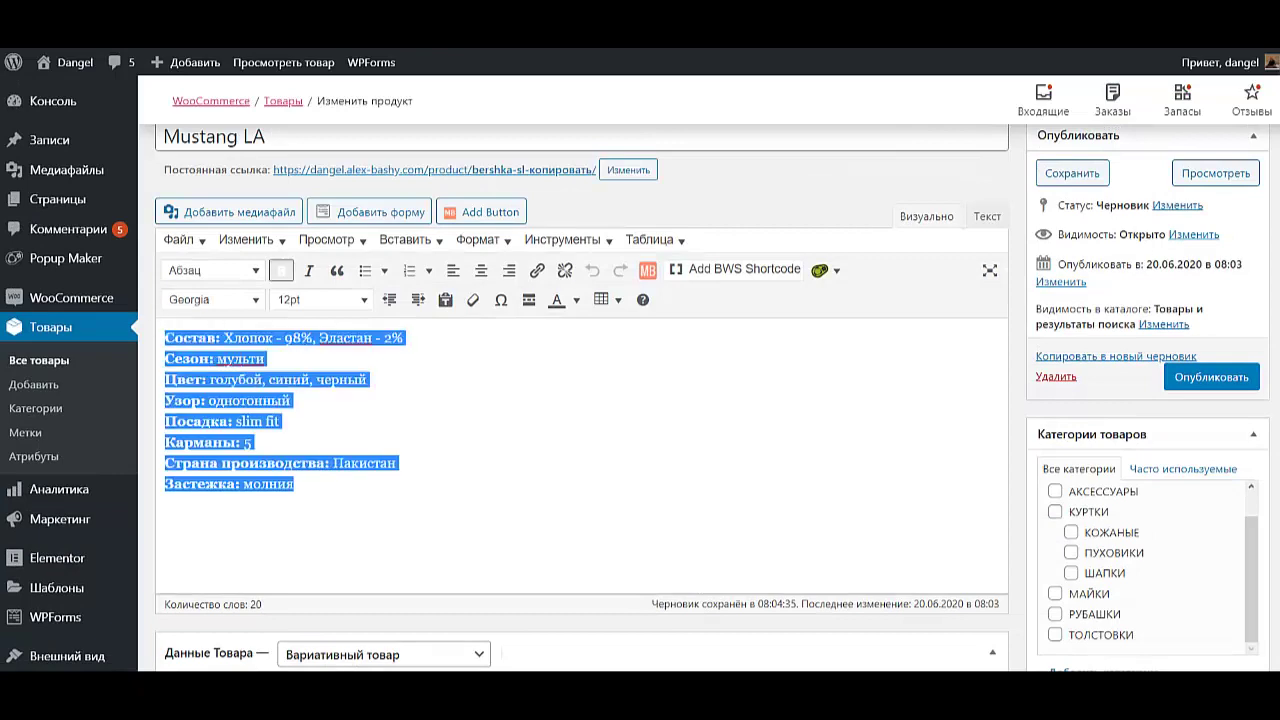
# Publish the Mustang LA product and open its storefront page.
pyautogui.click(1226, 380)
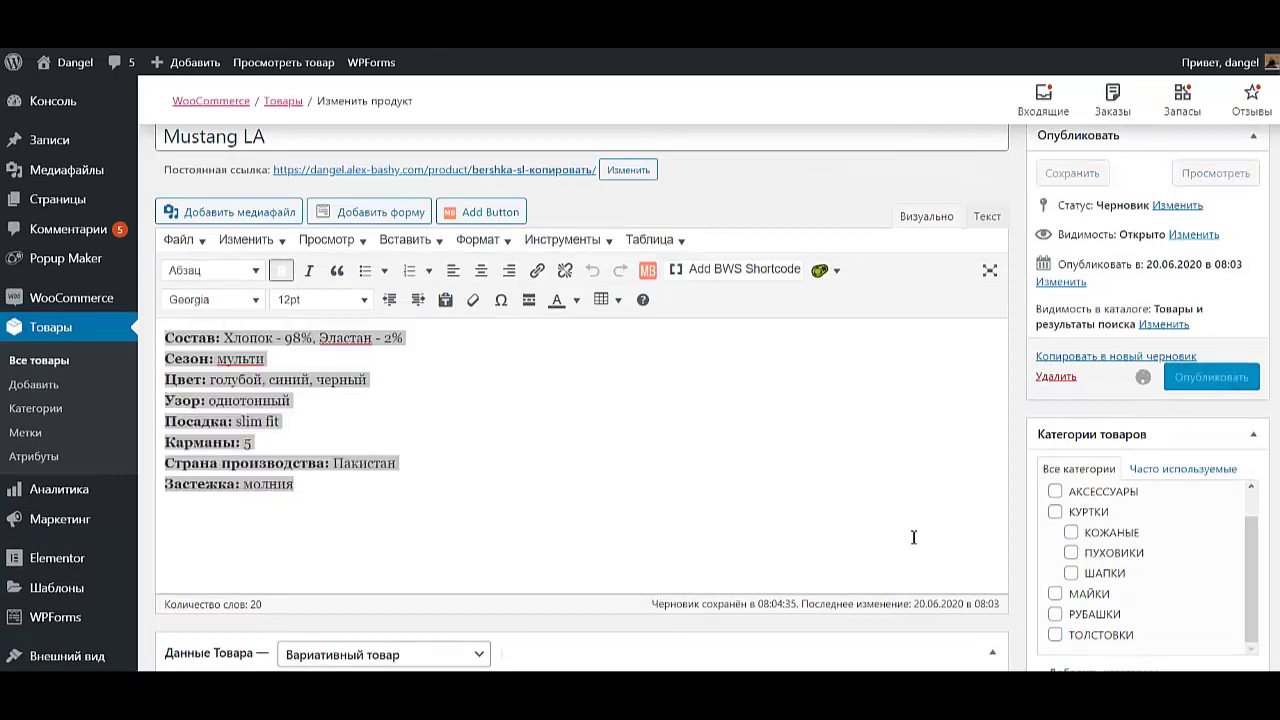
pyautogui.scroll(3, 913, 537)
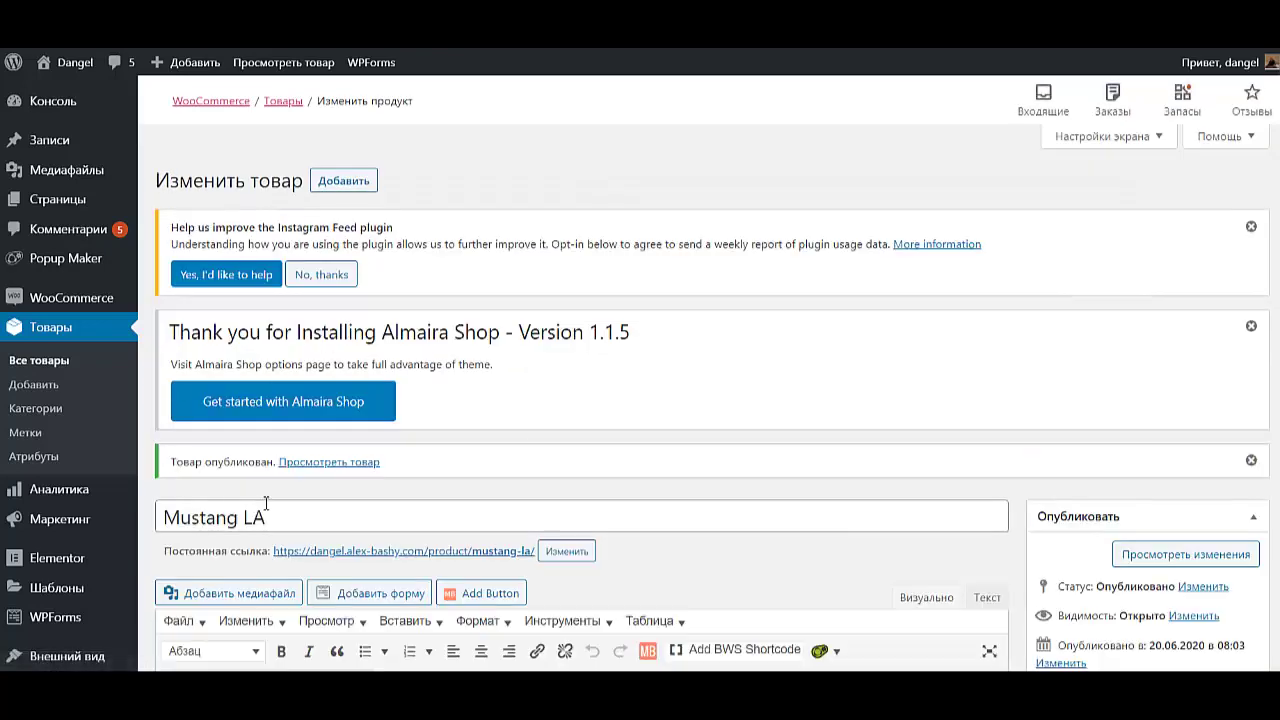
pyautogui.click(313, 466)
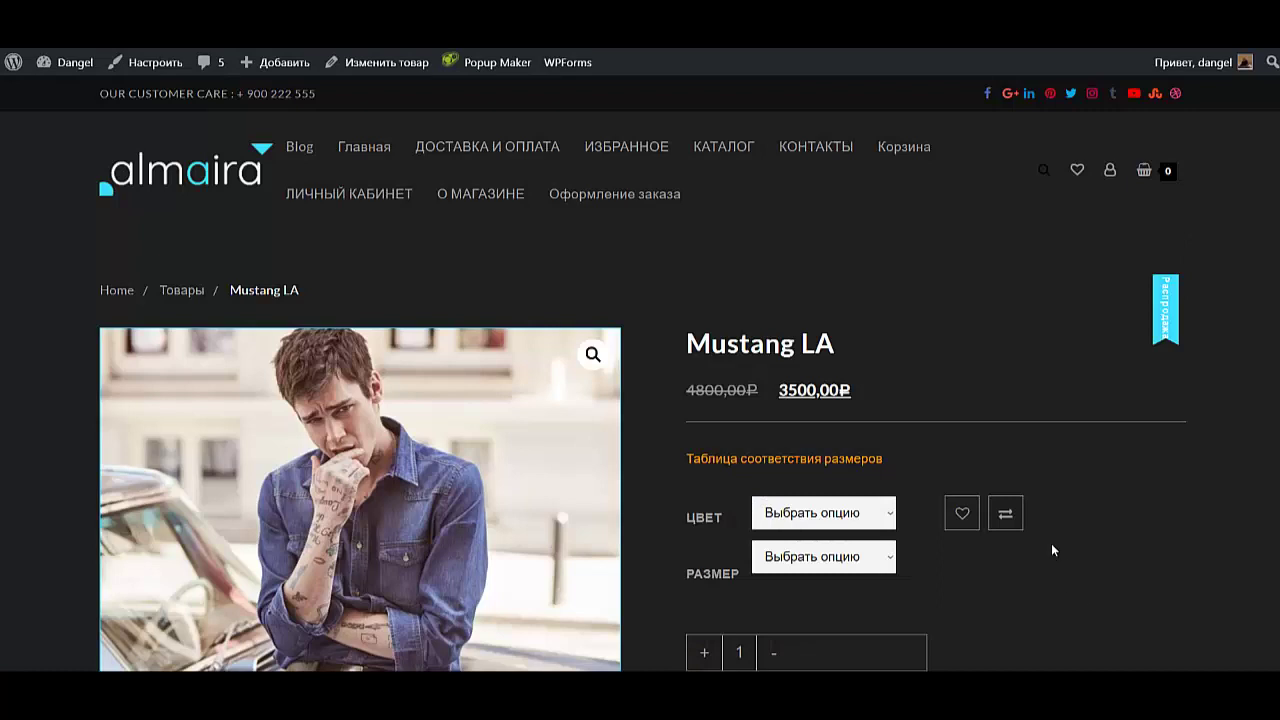
# Return from the Mustang LA storefront page to the WordPress dashboard.
pyautogui.moveTo(62, 62)
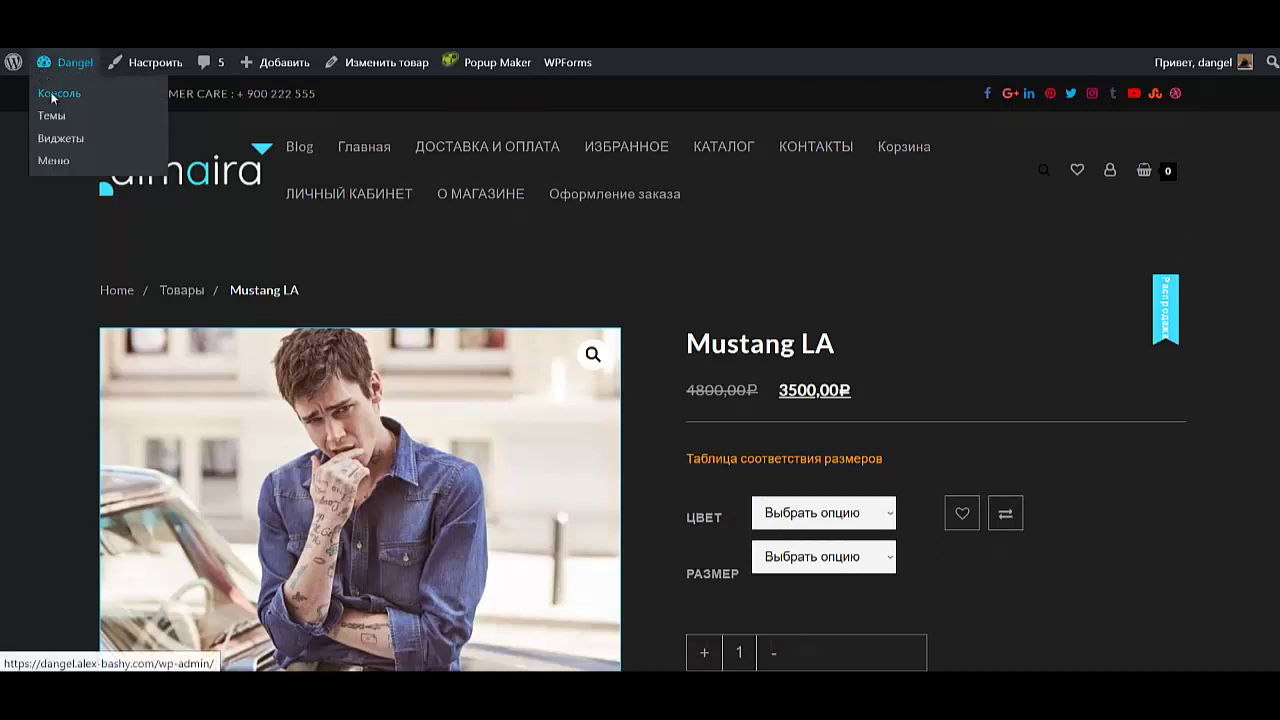
pyautogui.click(57, 106)
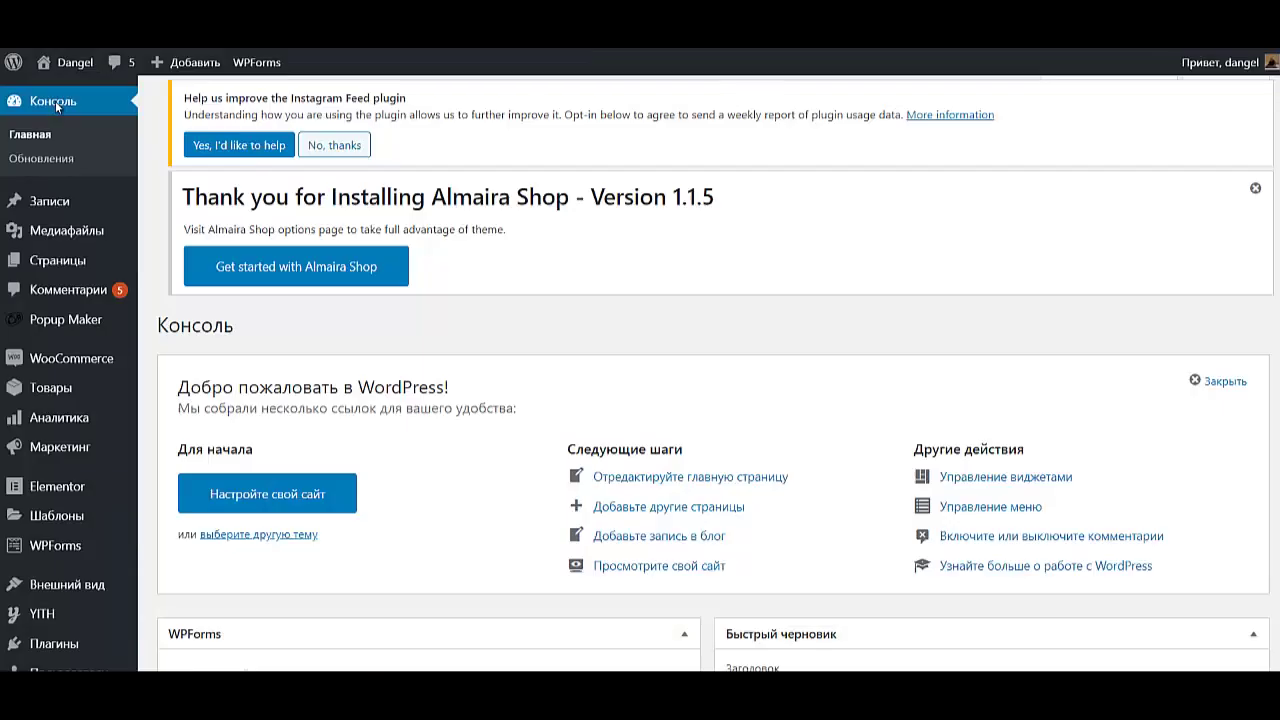
# Open the list of all products and look over the Mustang LA and Bershka SL entries.
pyautogui.moveTo(70, 400)
pyautogui.click(150, 393)
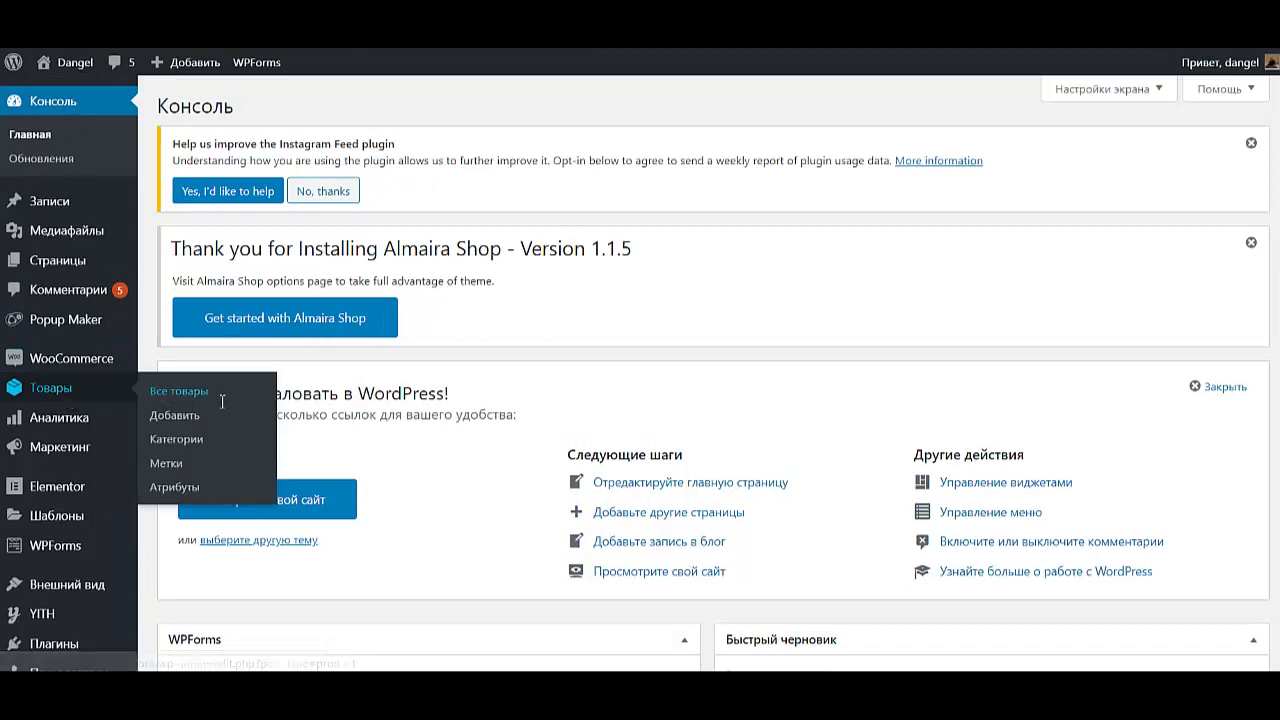
pyautogui.scroll(-5, 416, 409)
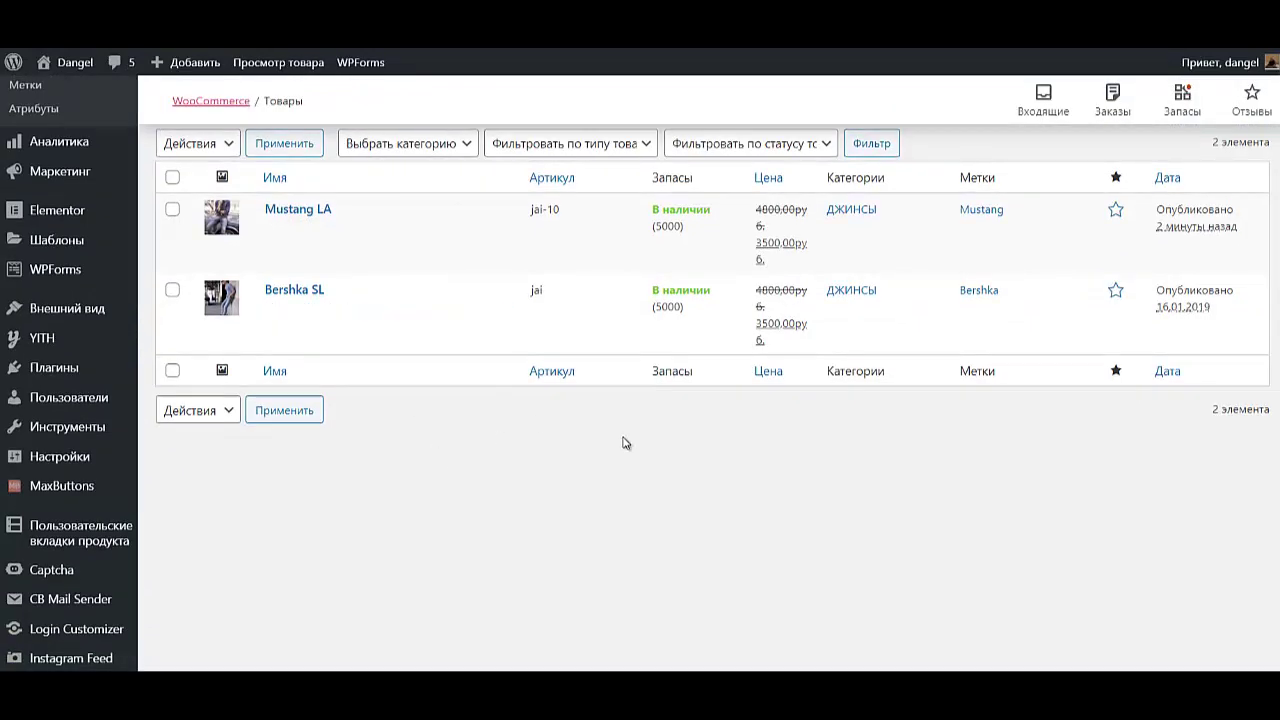
pyautogui.moveTo(397, 332)
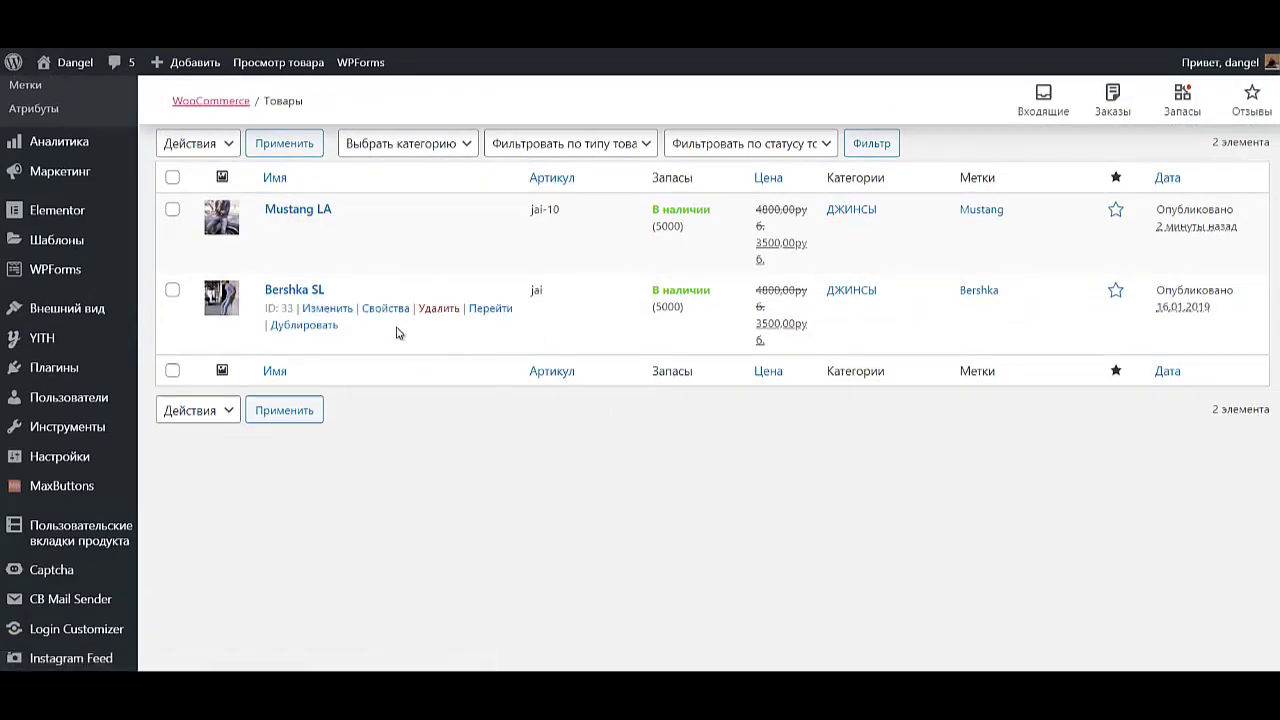
pyautogui.moveTo(363, 265)
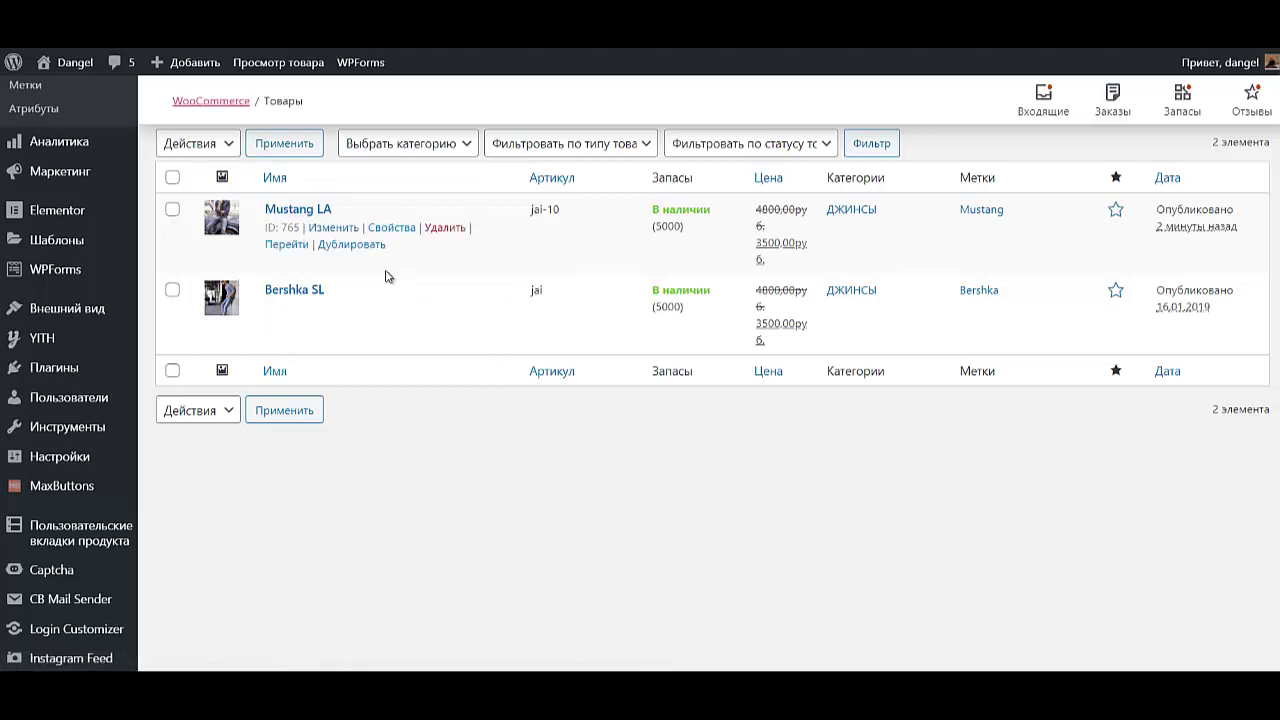
pyautogui.moveTo(298, 296)
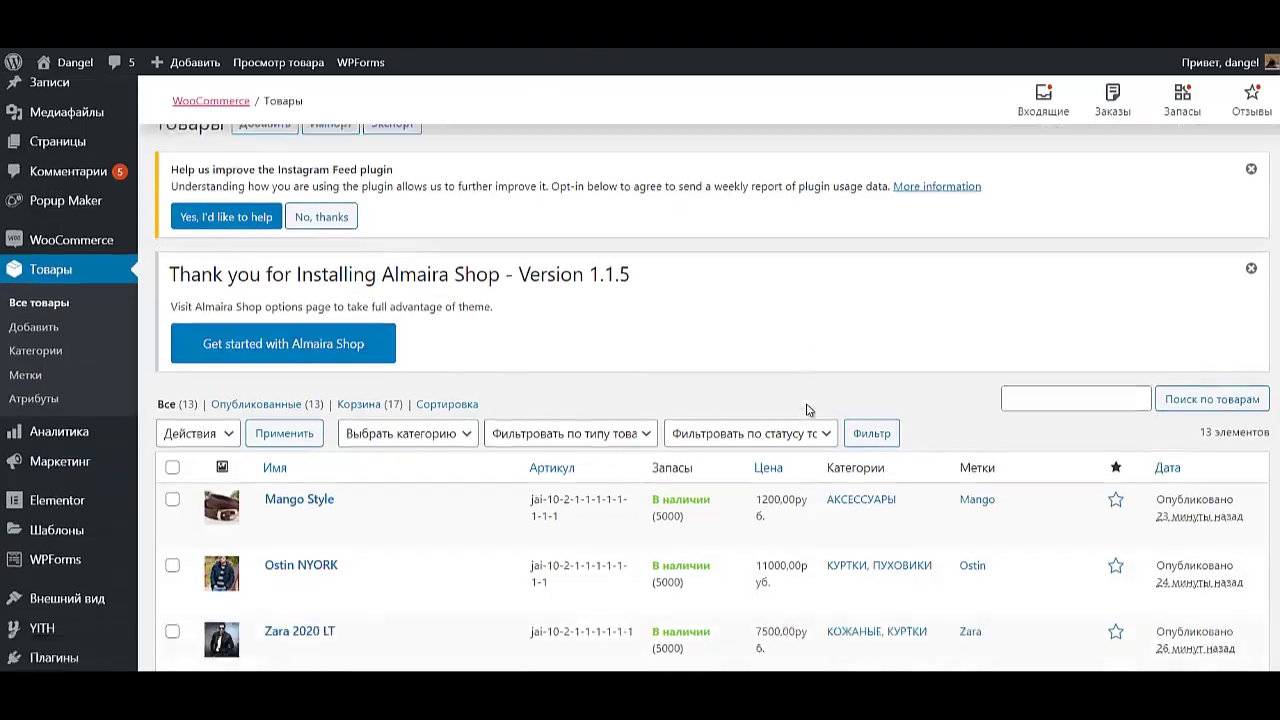
# Look through the full product list from Mango Style down to Bershka SL.
pyautogui.scroll(-4, 803, 430)
pyautogui.scroll(2, 803, 430)
pyautogui.scroll(-3, 803, 430)
pyautogui.scroll(-4, 803, 430)
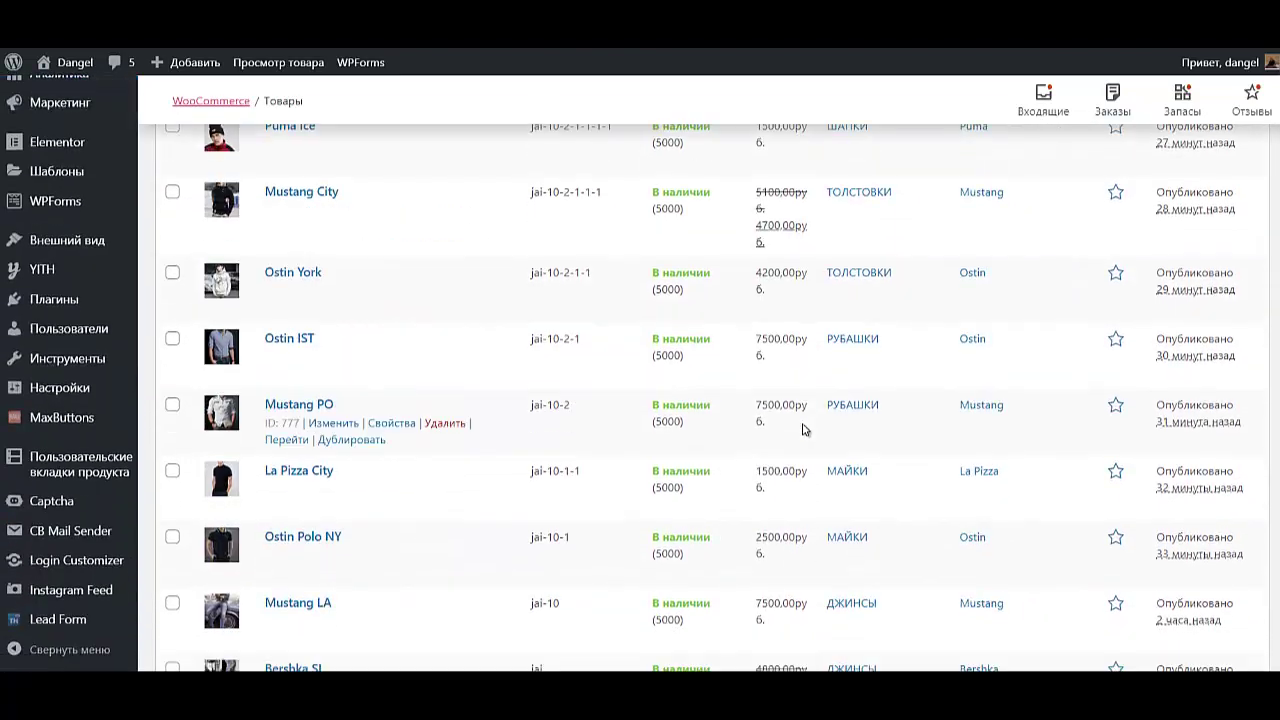
pyautogui.scroll(8, 803, 430)
pyautogui.scroll(-7, 803, 430)
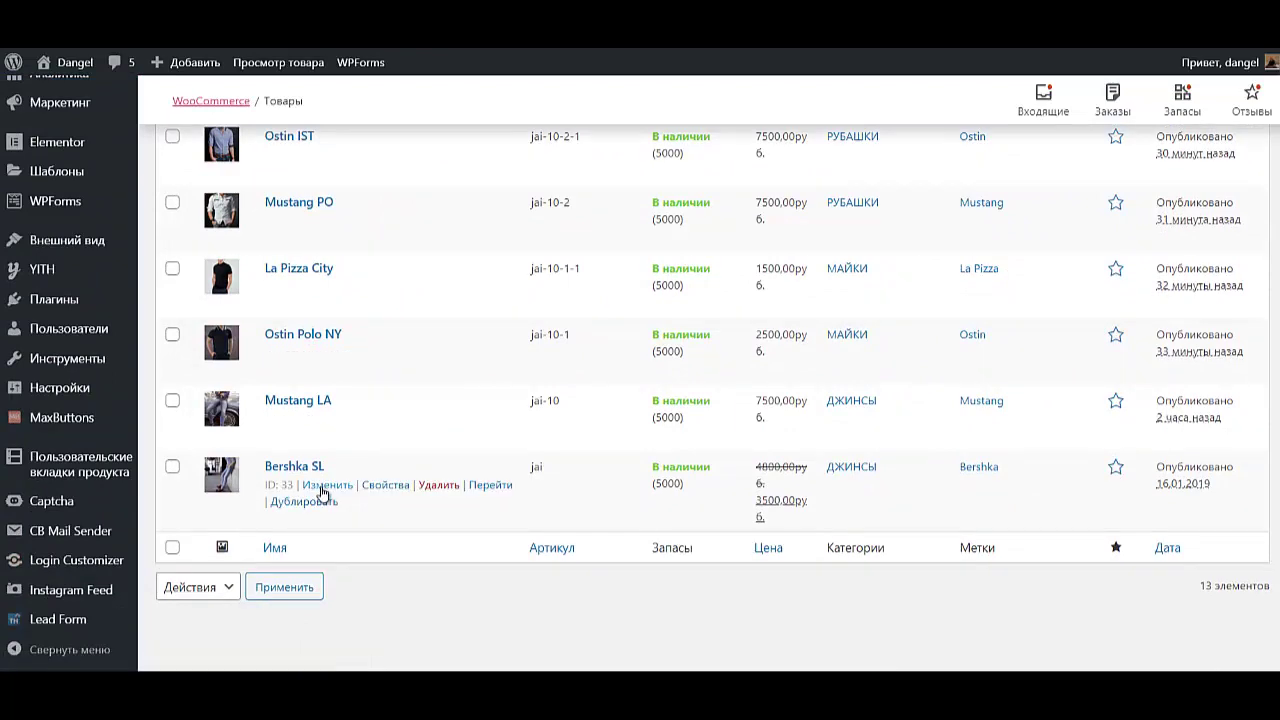
# Open Bershka SL for editing and review its inventory data, short description, tag, product image and gallery.
pyautogui.click(323, 488)
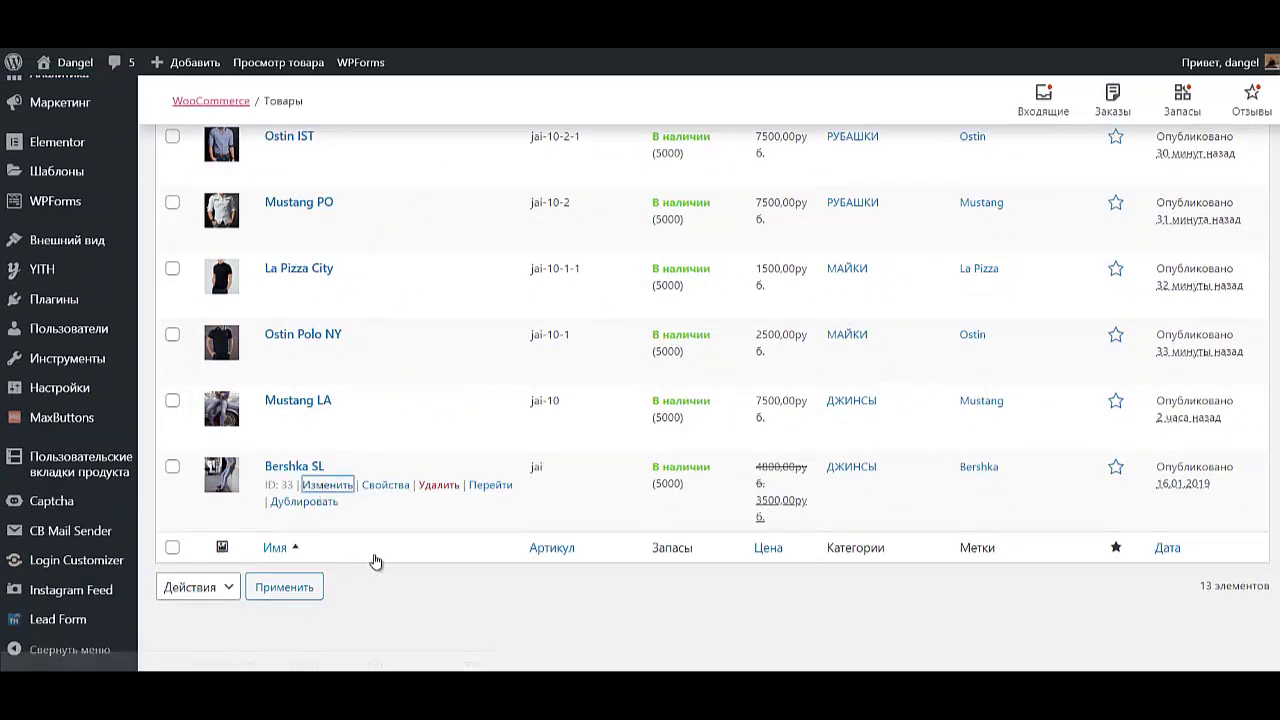
pyautogui.scroll(-4, 381, 551)
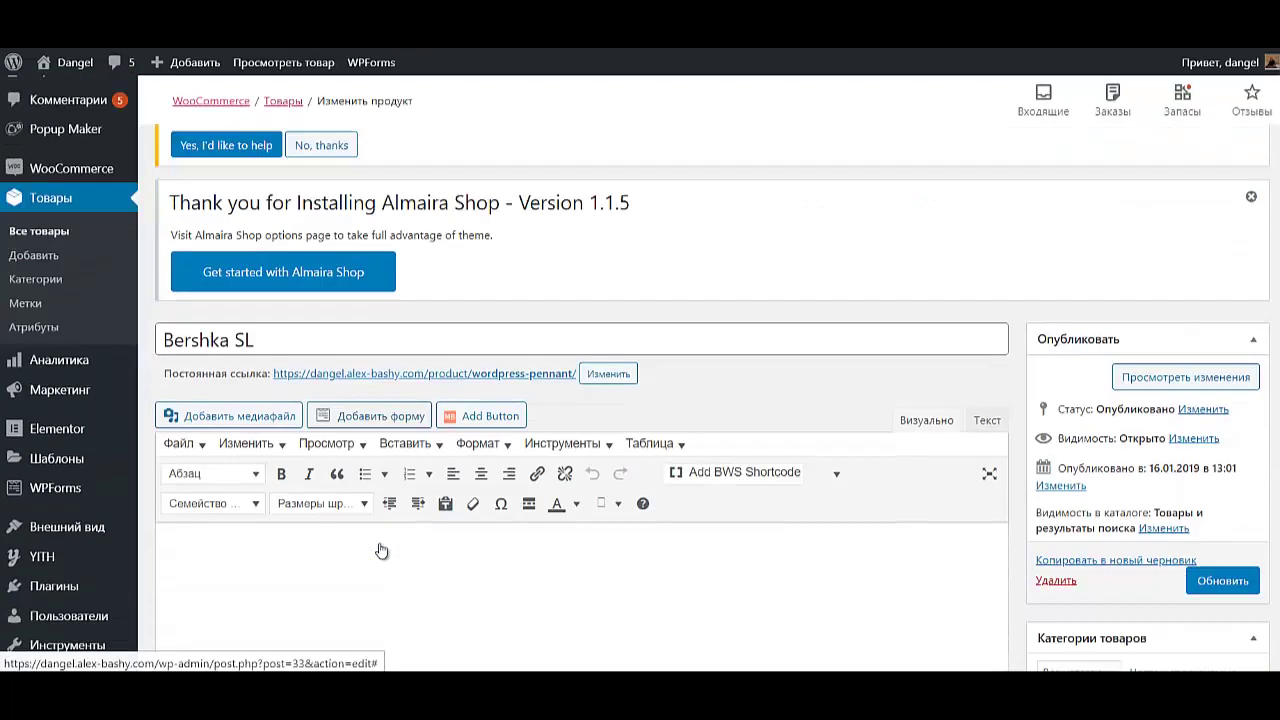
pyautogui.scroll(-8, 400, 545)
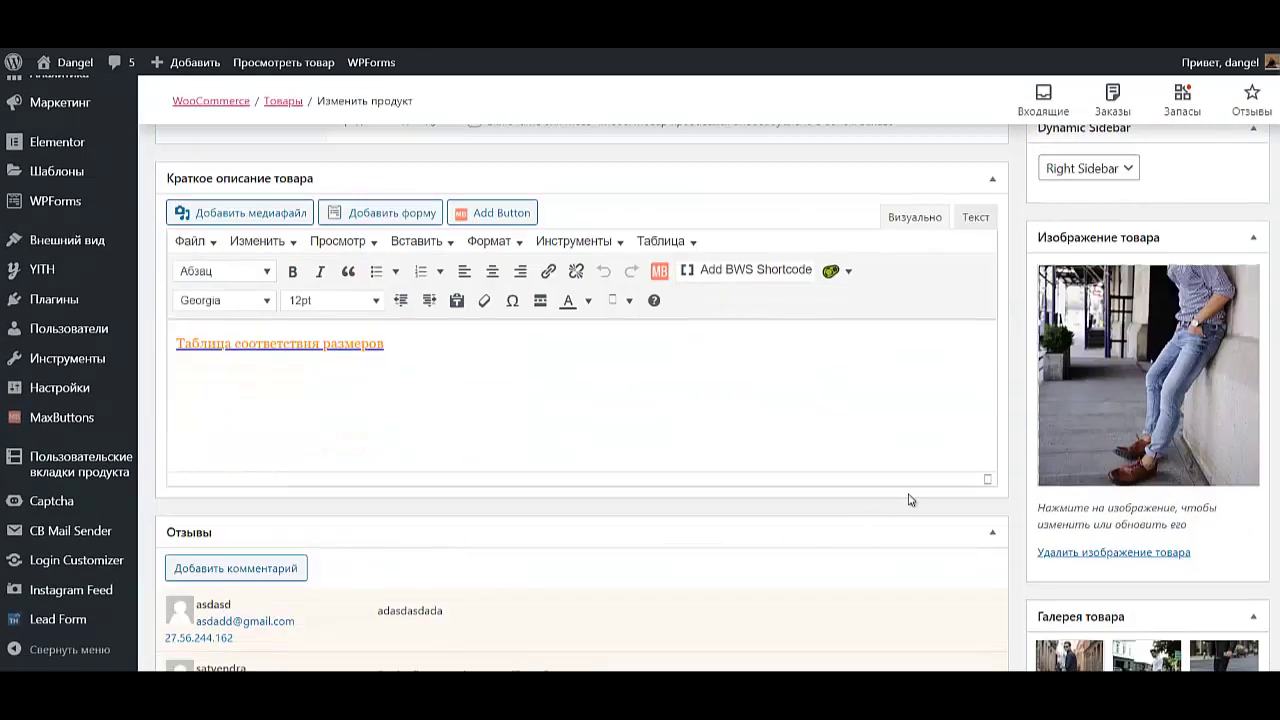
pyautogui.scroll(-1, 1163, 376)
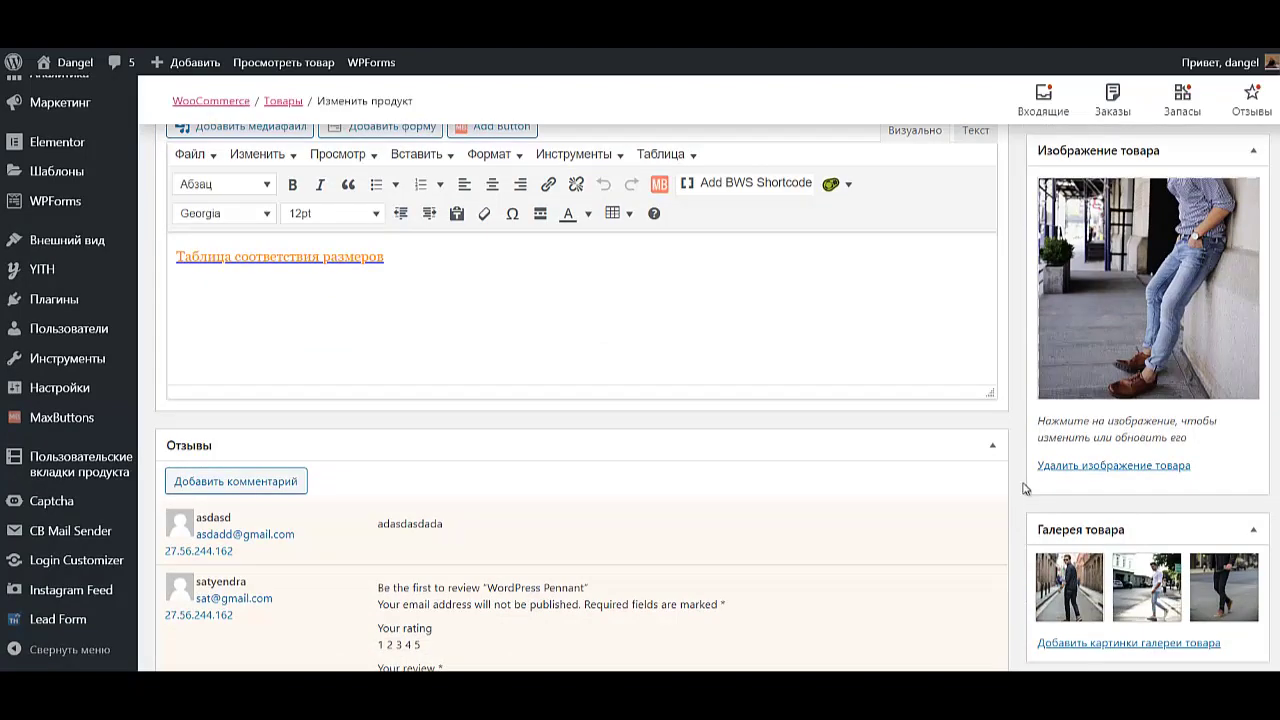
pyautogui.scroll(10, 966, 374)
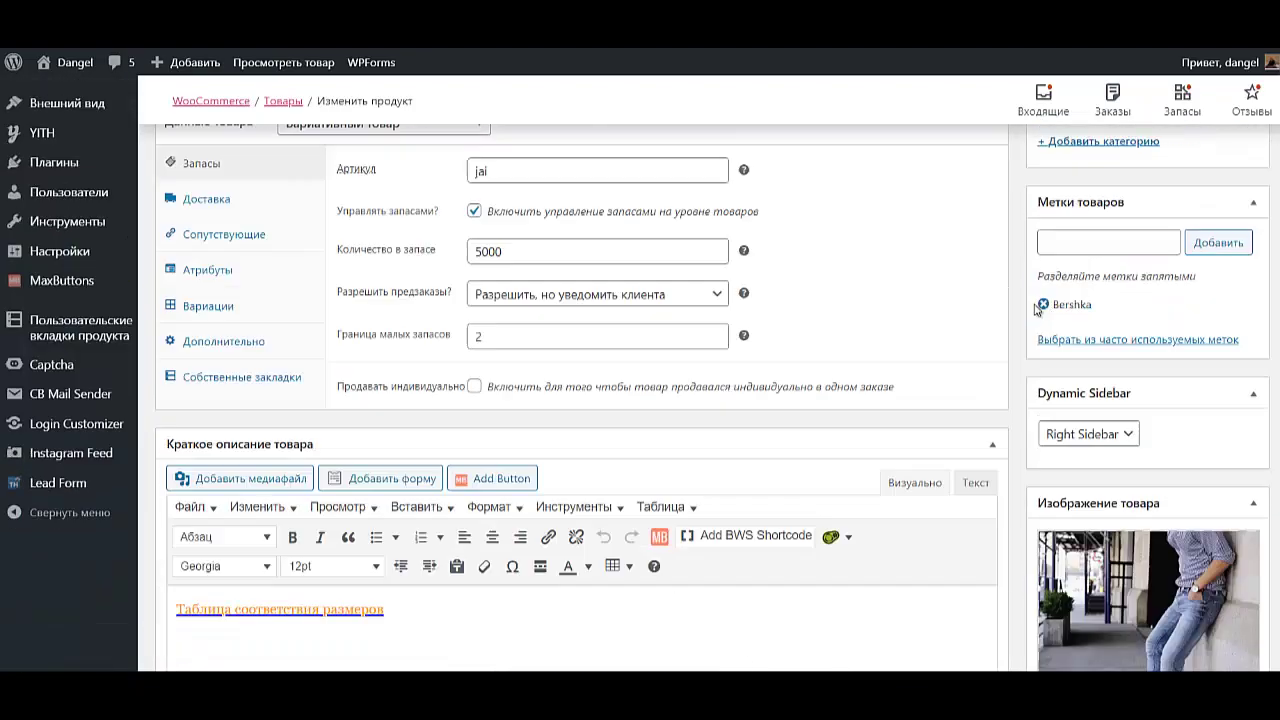
pyautogui.scroll(-5, 1220, 358)
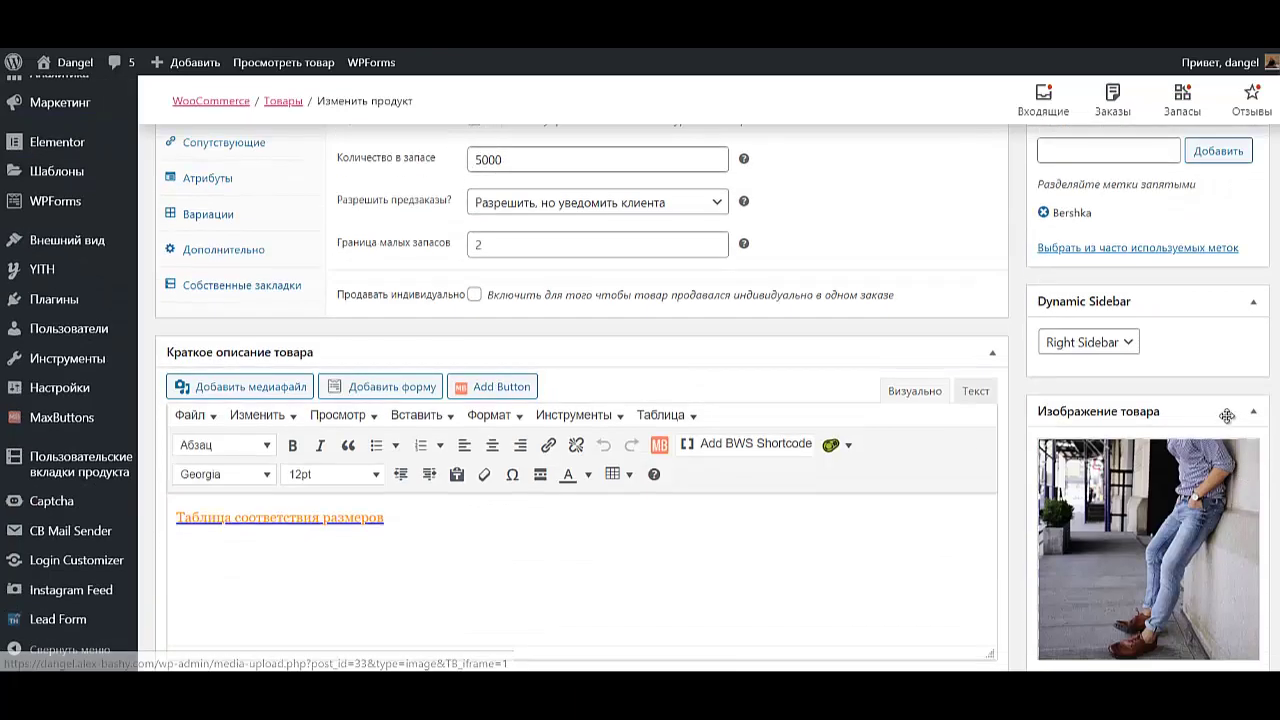
# Save the Bershka SL product with an update and open its storefront page.
pyautogui.scroll(10, 1245, 500)
pyautogui.scroll(-1, 1245, 528)
pyautogui.click(1224, 450)
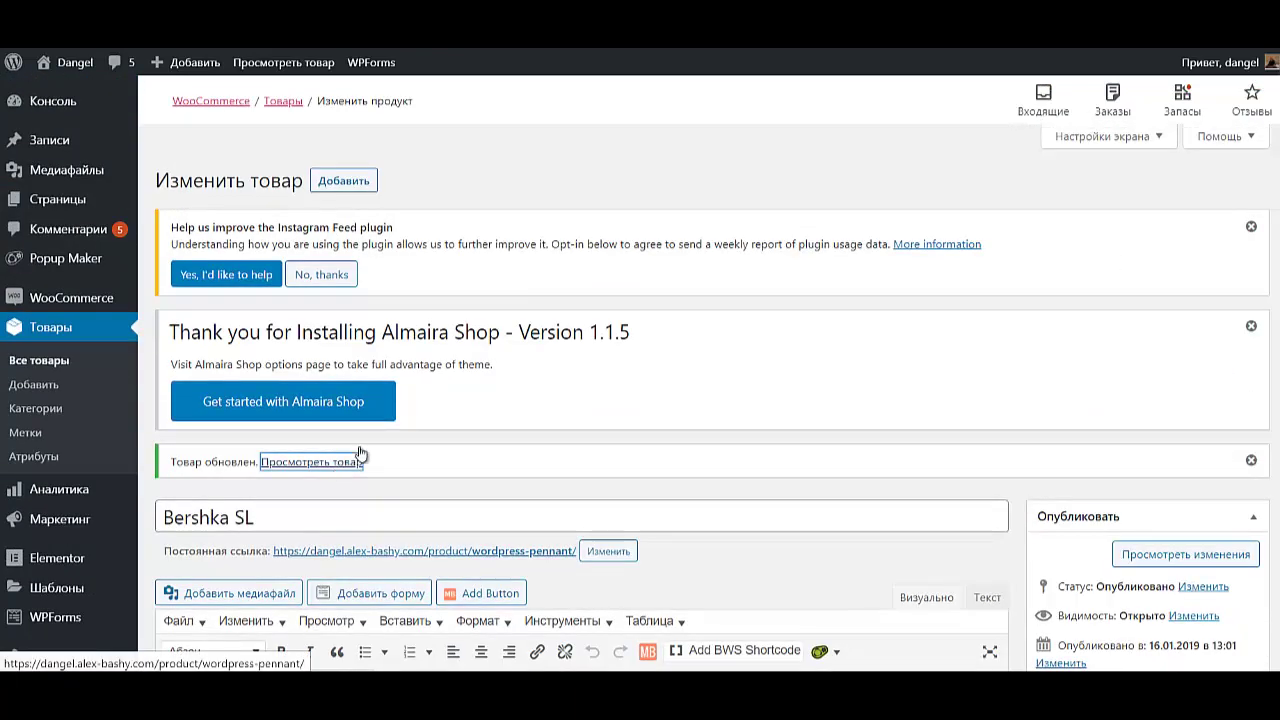
# Look at the Bershka SL gallery photos on the storefront page, ending on the main product image.
pyautogui.scroll(-2, 555, 520)
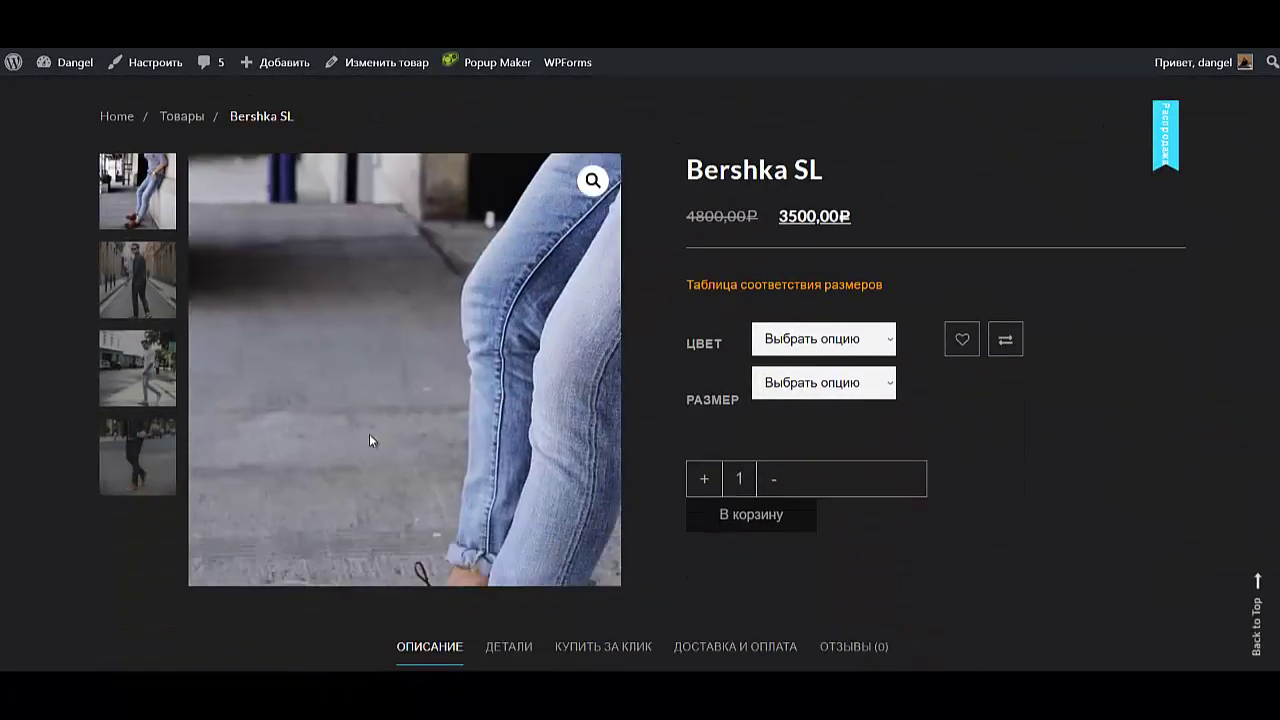
pyautogui.scroll(1, 430, 410)
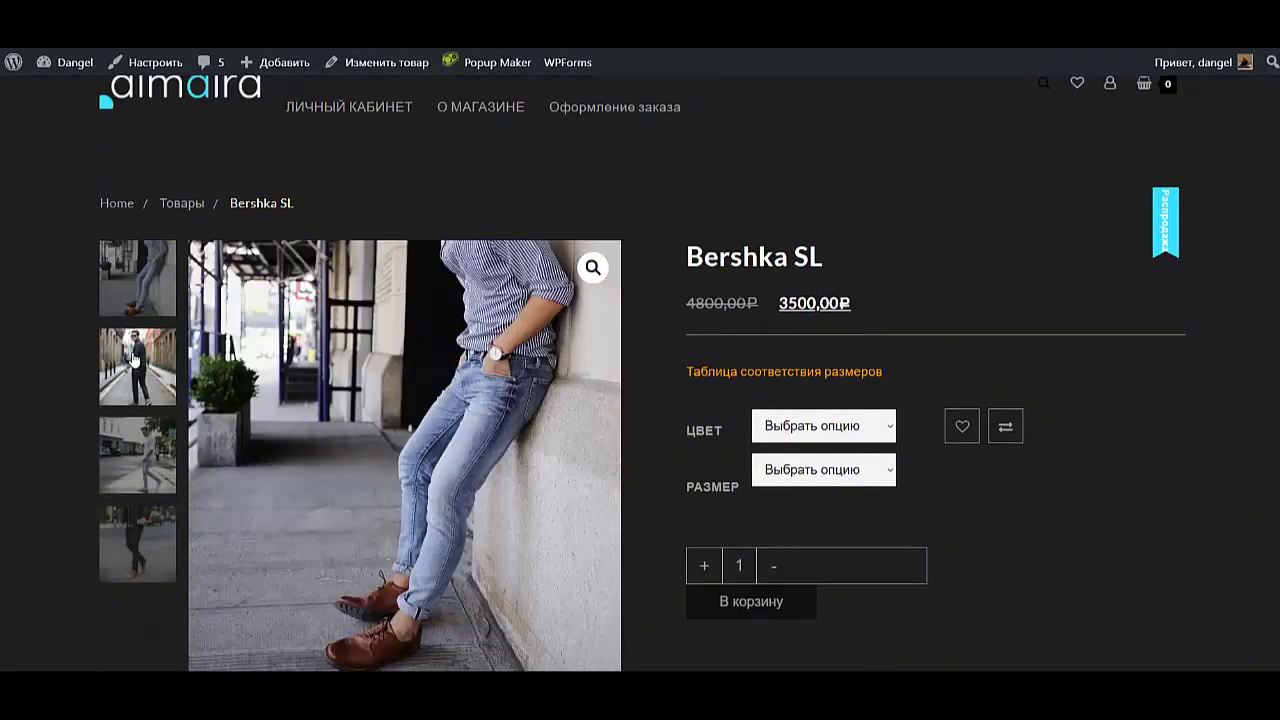
pyautogui.click(140, 372)
pyautogui.click(140, 462)
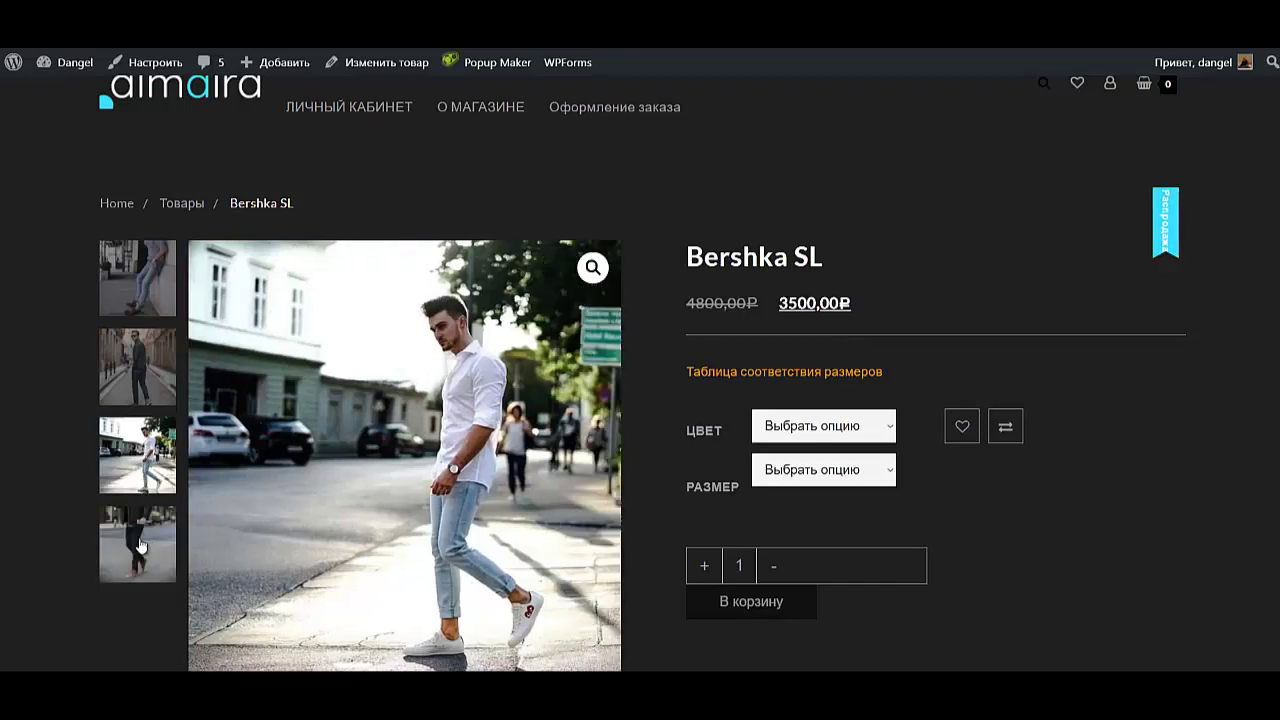
pyautogui.click(140, 278)
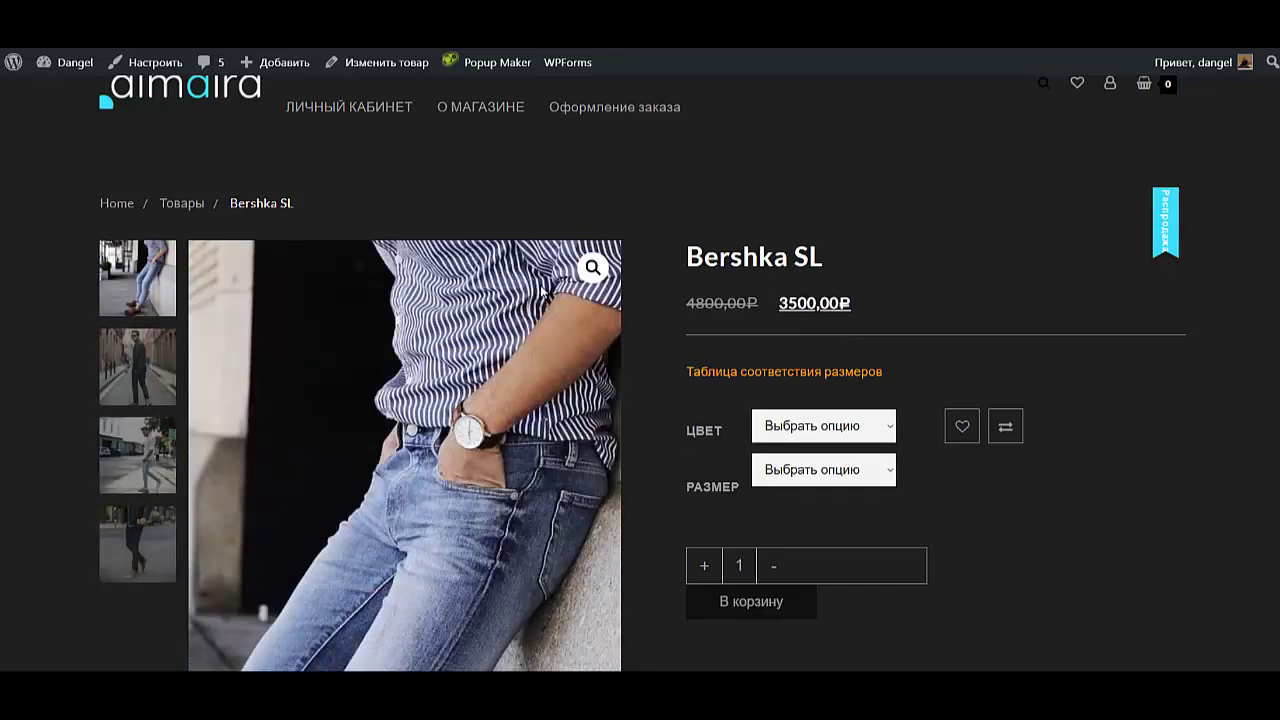
# Enlarge the Bershka SL main photo, browse through the other gallery pictures full screen and close the viewer.
pyautogui.click(594, 268)
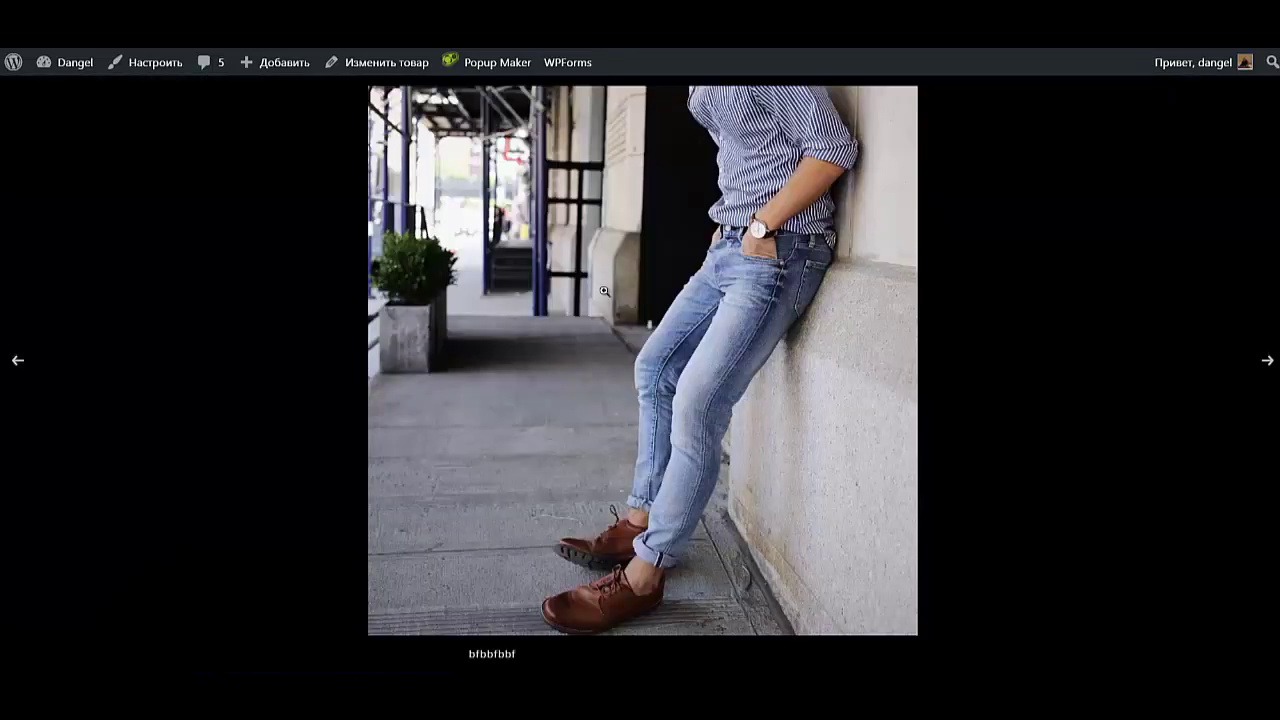
pyautogui.click(1267, 362)
pyautogui.click(1267, 362)
pyautogui.click(1267, 362)
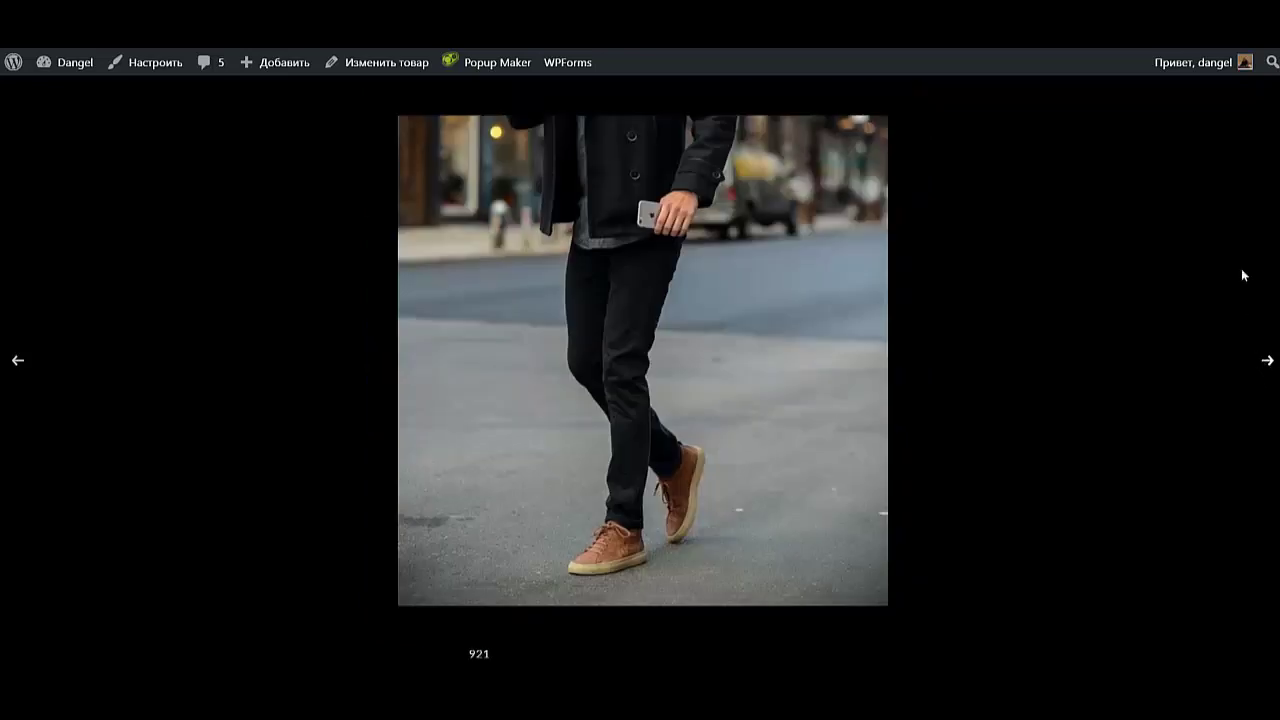
pyautogui.click(1244, 275)
# Examine the product's ОПИСАНИЕ, ДЕТАЛИ, КУПИТЬ ЗА КЛИК and ДОСТАВКА И ОПЛАТА information on the storefront.
pyautogui.scroll(-4, 775, 525)
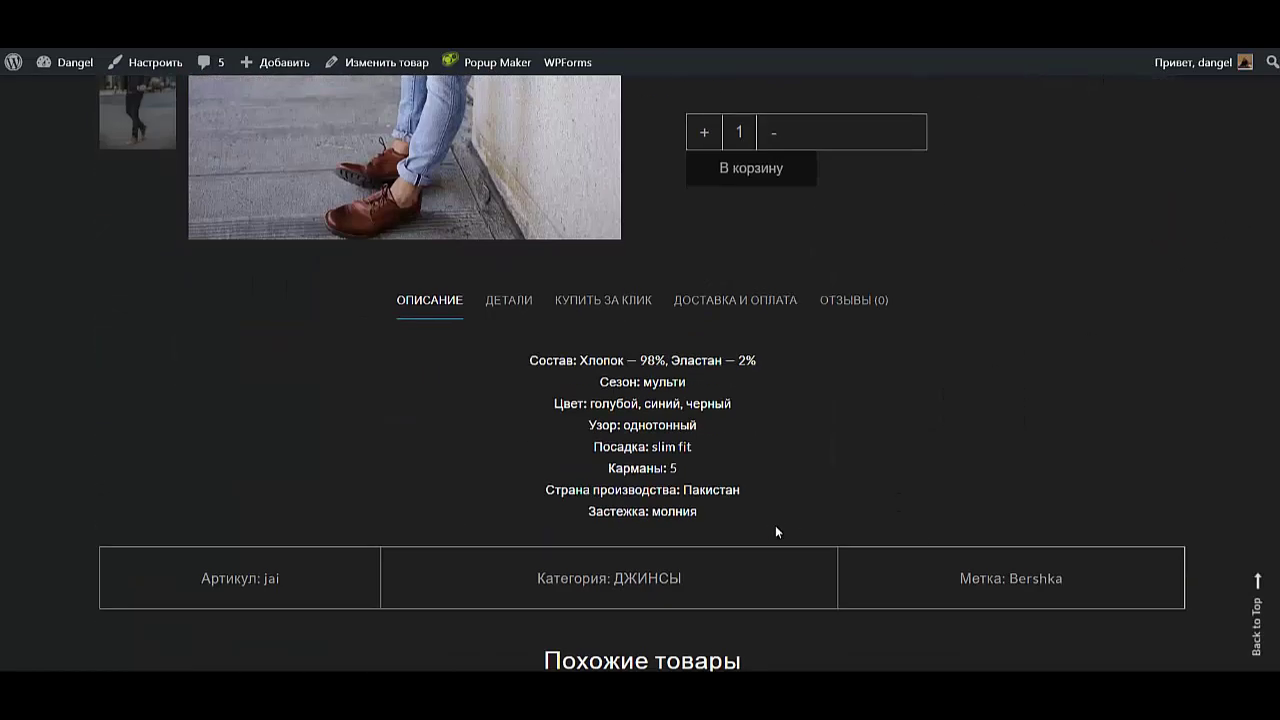
pyautogui.scroll(4, 810, 575)
pyautogui.scroll(-3, 802, 631)
pyautogui.click(537, 476)
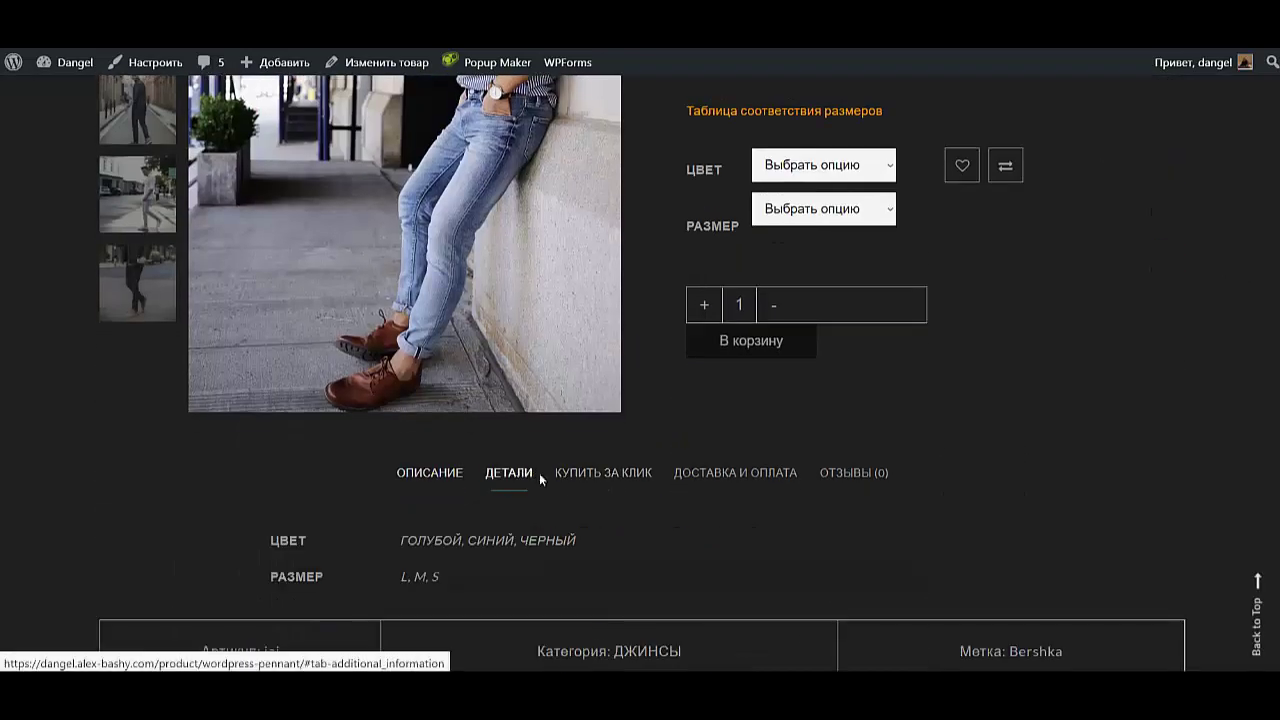
pyautogui.click(575, 483)
pyautogui.scroll(-2, 740, 420)
pyautogui.click(748, 298)
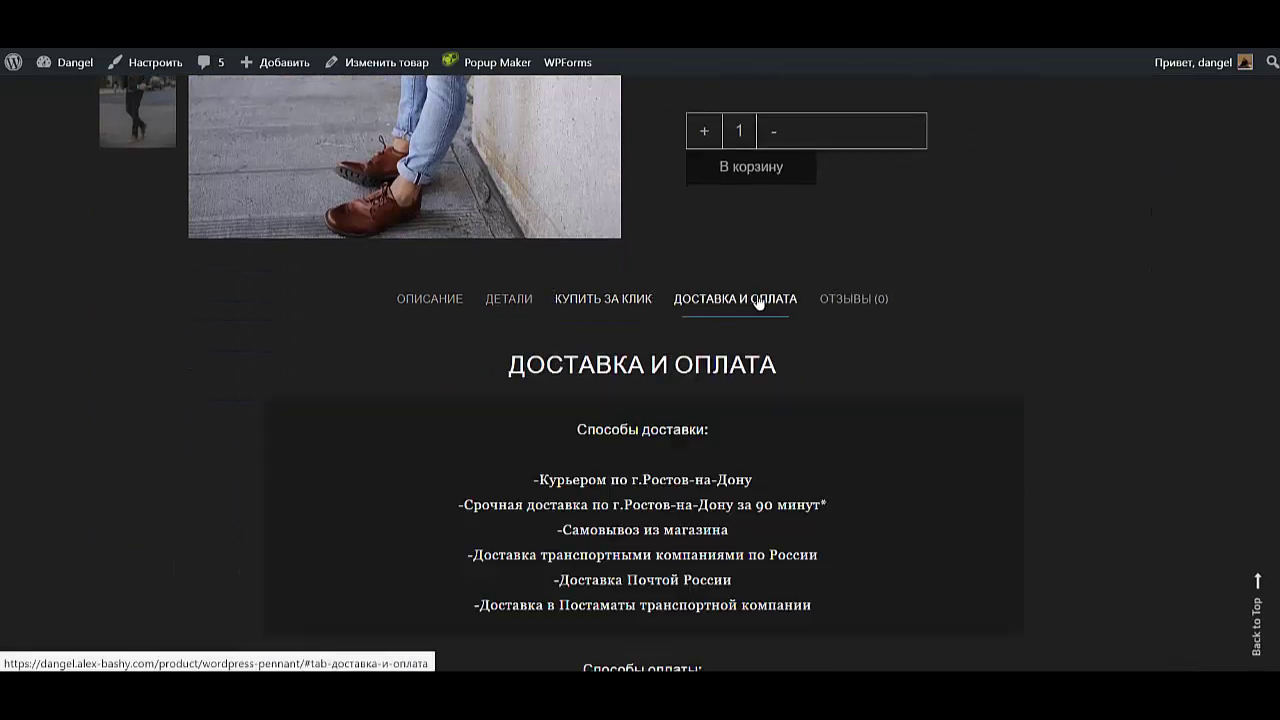
# Open the storefront's КАТАЛОГ page and look through all the listed products.
pyautogui.scroll(5, 528, 349)
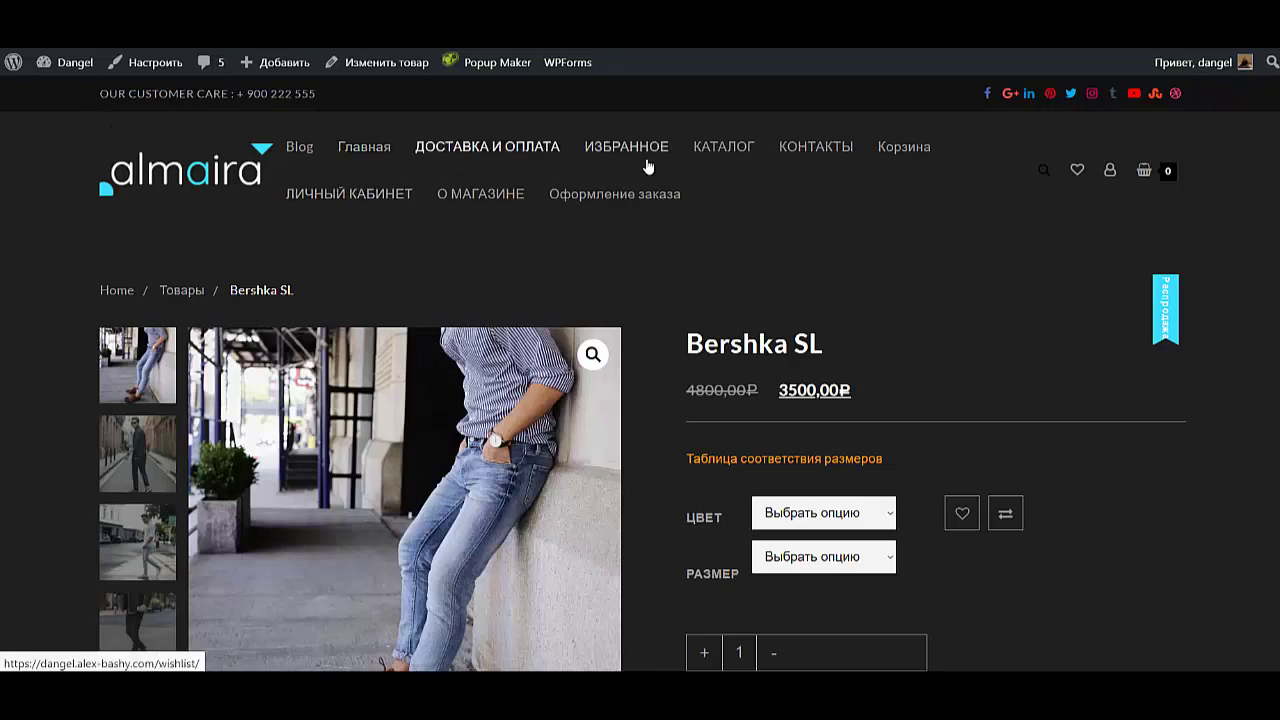
pyautogui.click(713, 150)
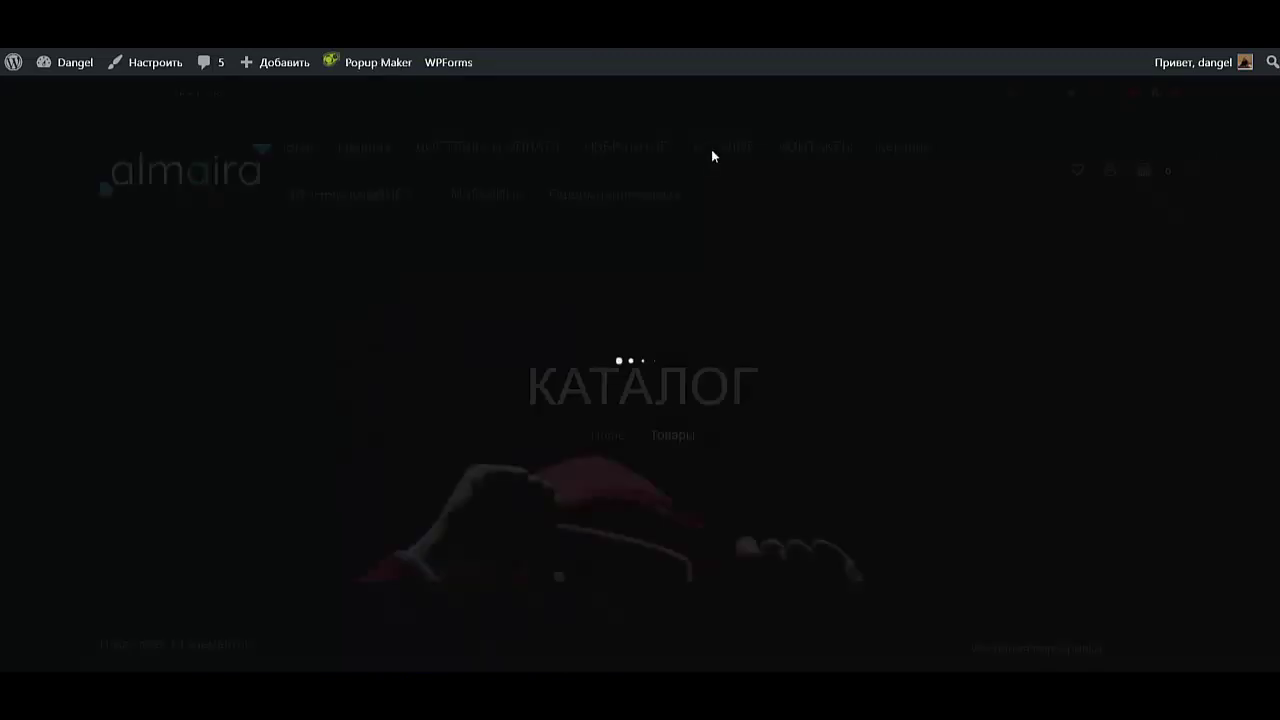
pyautogui.scroll(-7, 837, 377)
pyautogui.scroll(-4, 1047, 535)
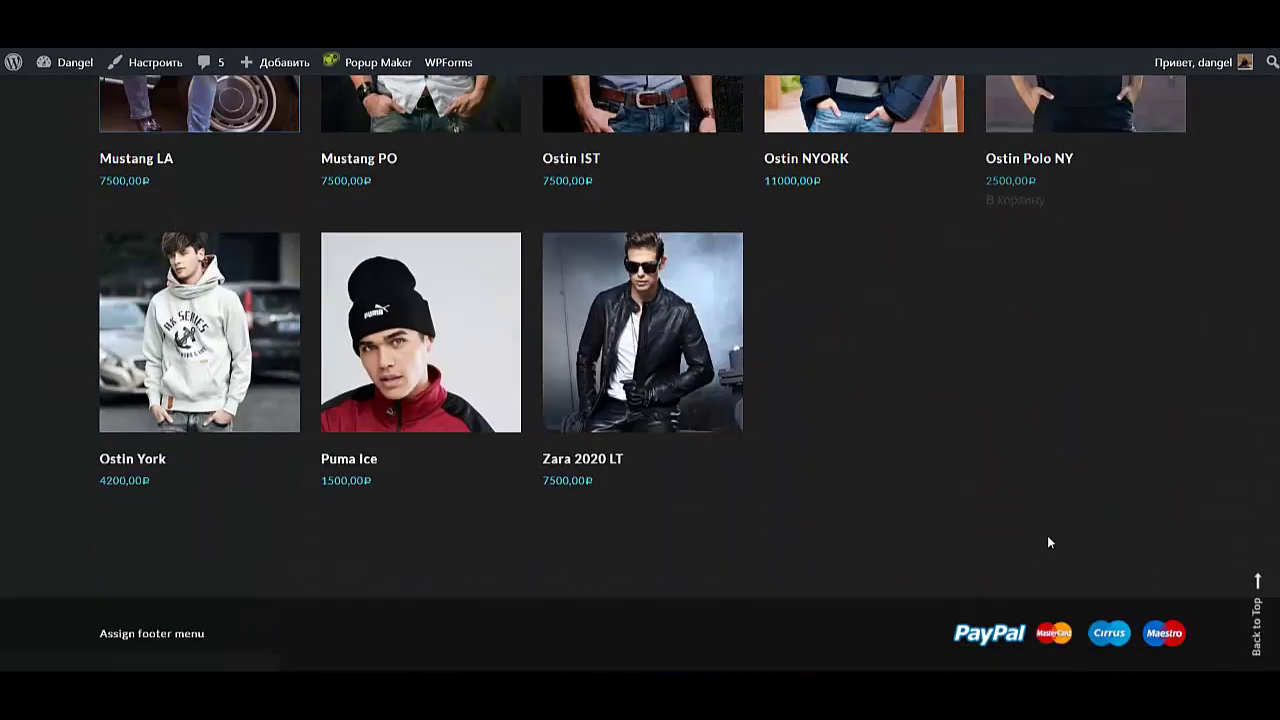
pyautogui.scroll(5, 1047, 535)
pyautogui.scroll(7, 1049, 541)
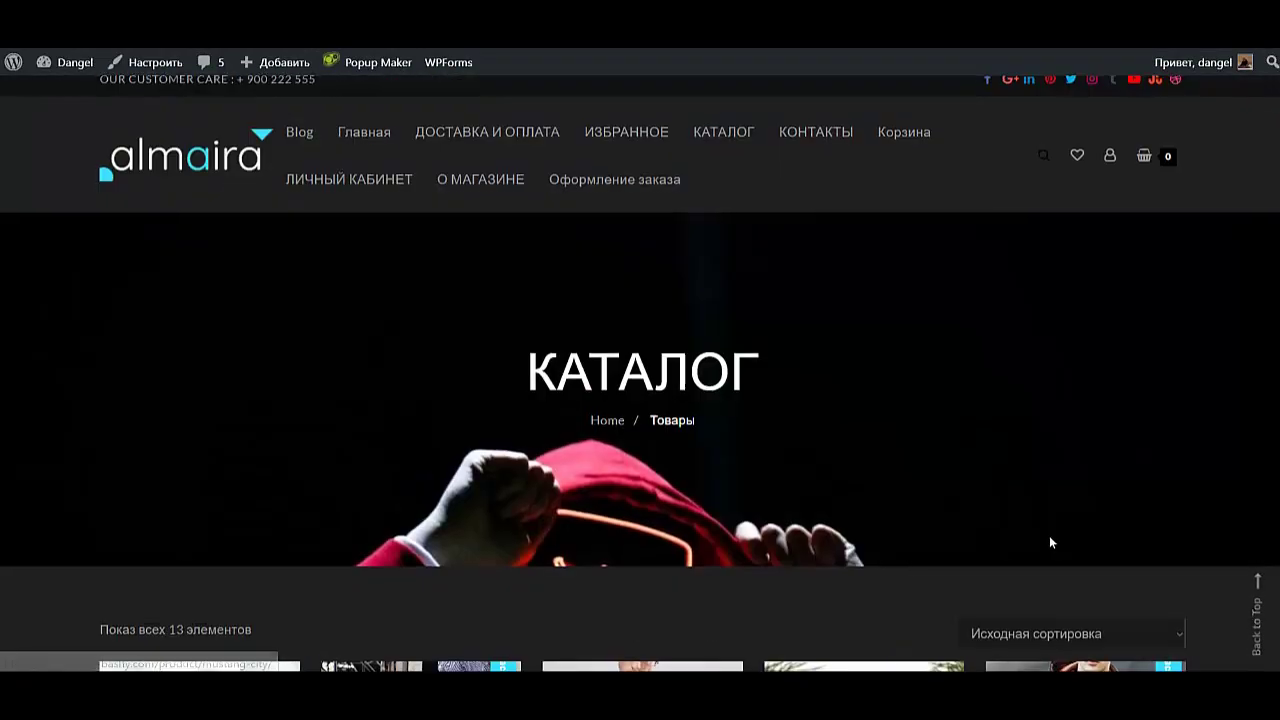
pyautogui.scroll(-4, 1043, 563)
pyautogui.scroll(4, 1040, 565)
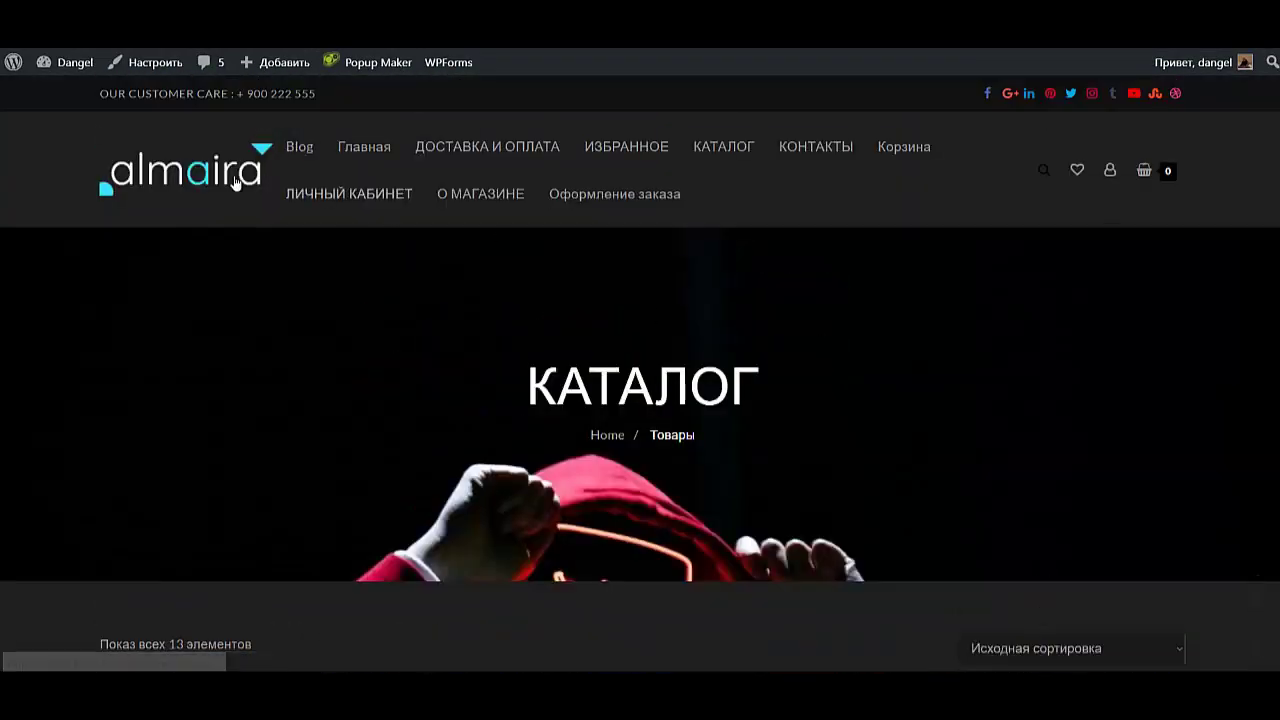
# Return to the WordPress dashboard and open the КАТАЛОГ page for editing from the list of all pages.
pyautogui.moveTo(52, 65)
pyautogui.click(60, 95)
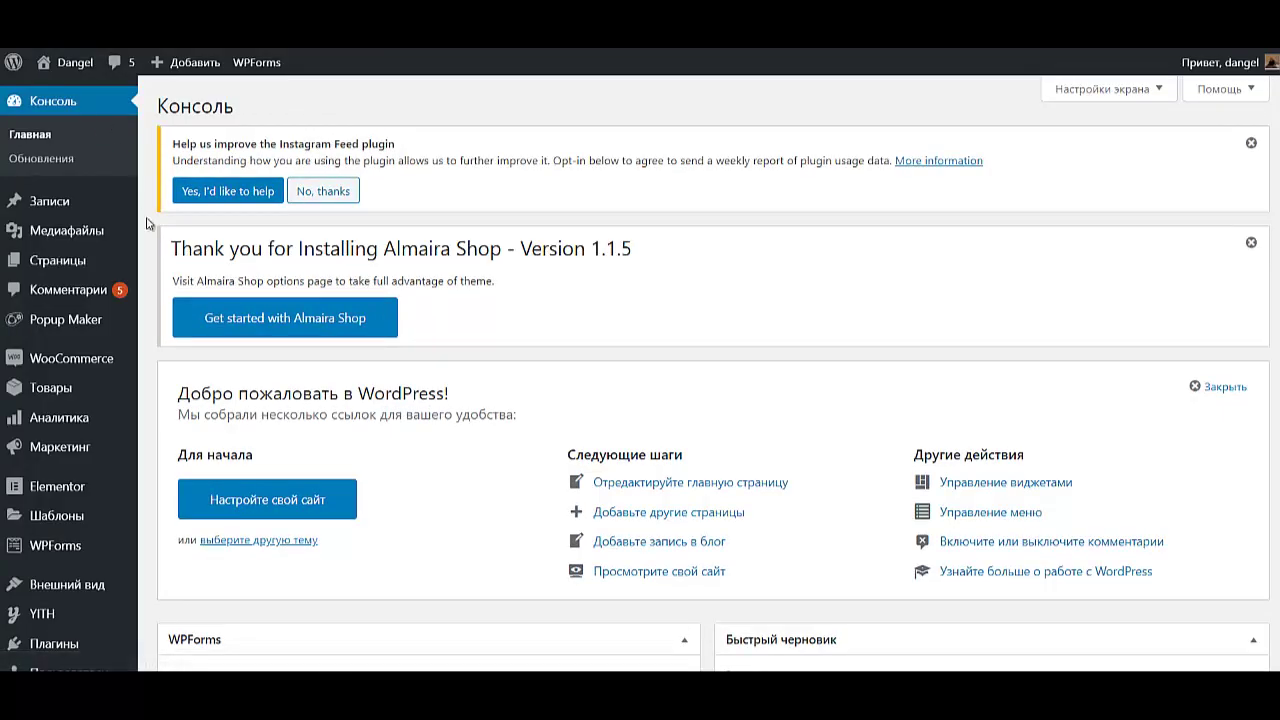
pyautogui.moveTo(85, 400)
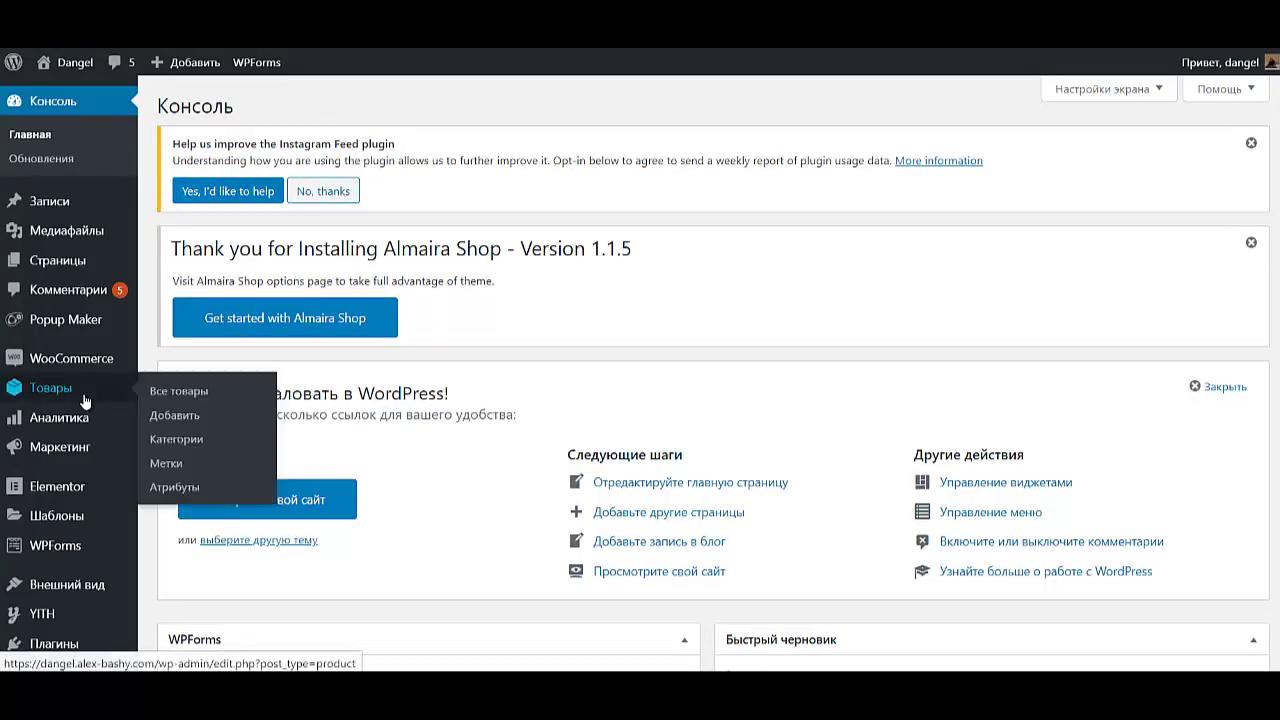
pyautogui.moveTo(80, 262)
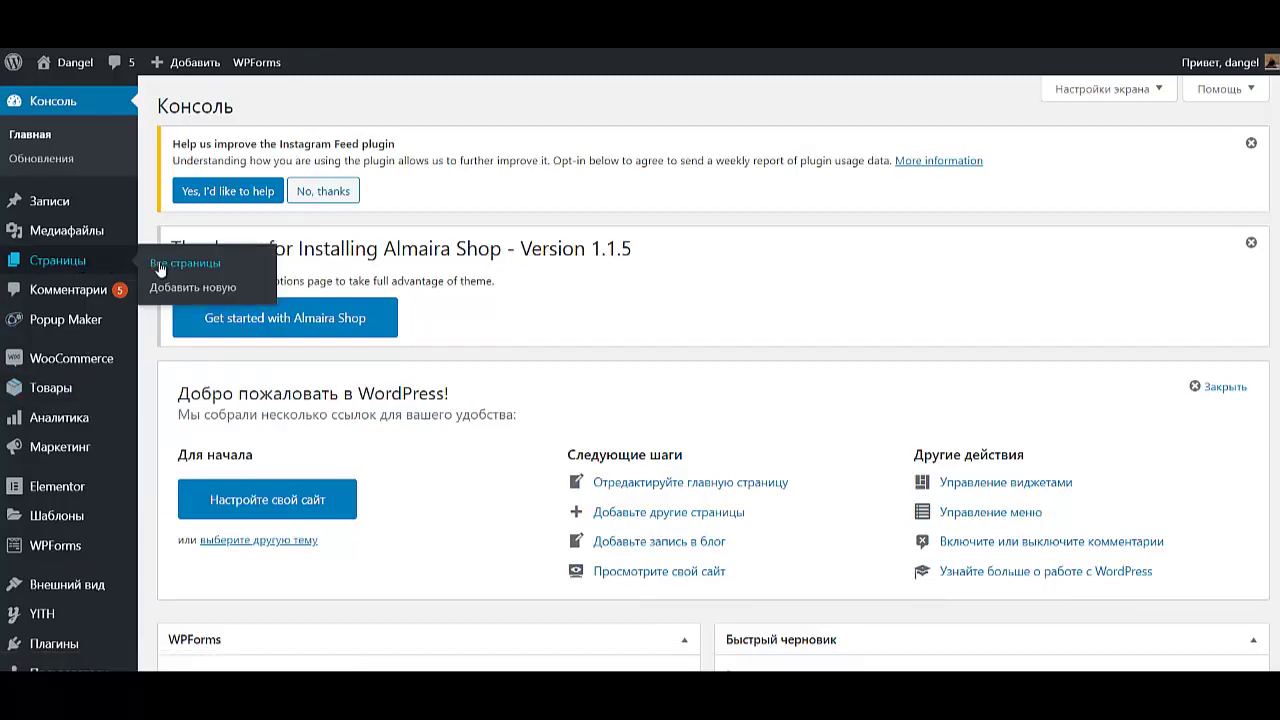
pyautogui.click(160, 265)
pyautogui.scroll(-5, 320, 486)
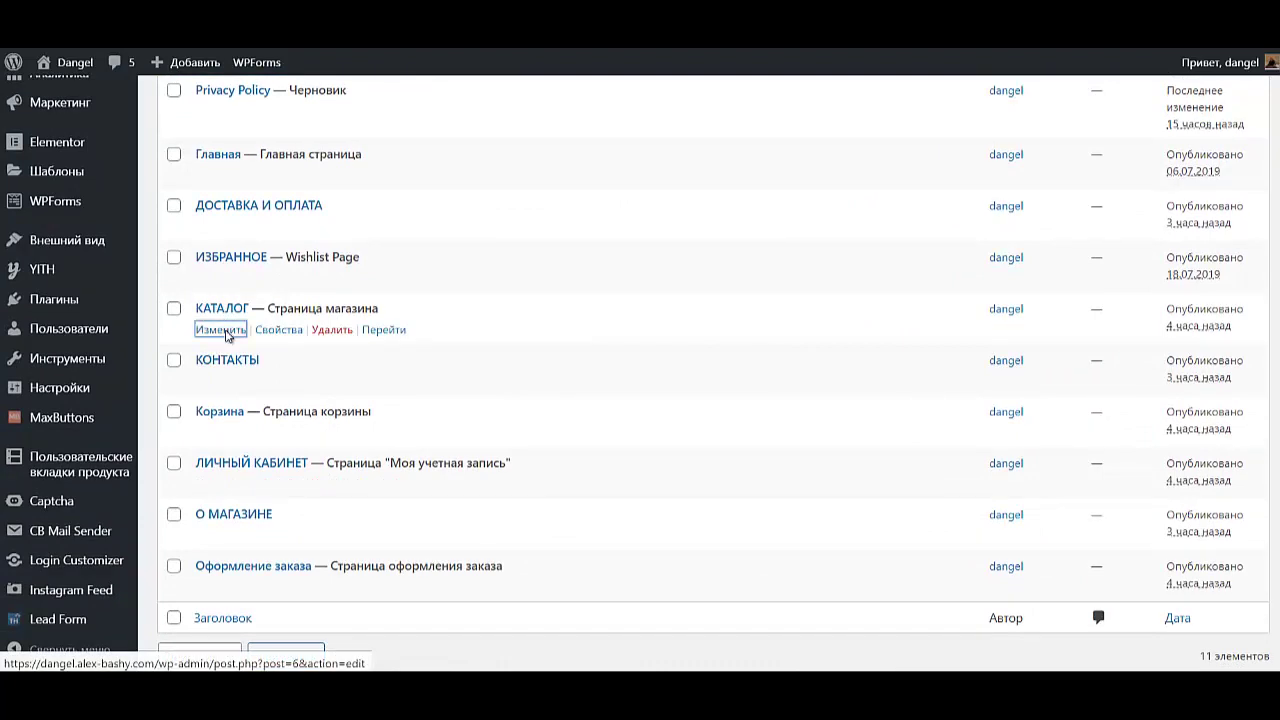
pyautogui.click(221, 330)
# Set the КАТАЛОГ page's Dynamic Sidebar to Right Sidebar and update the page.
pyautogui.scroll(-1, 1143, 507)
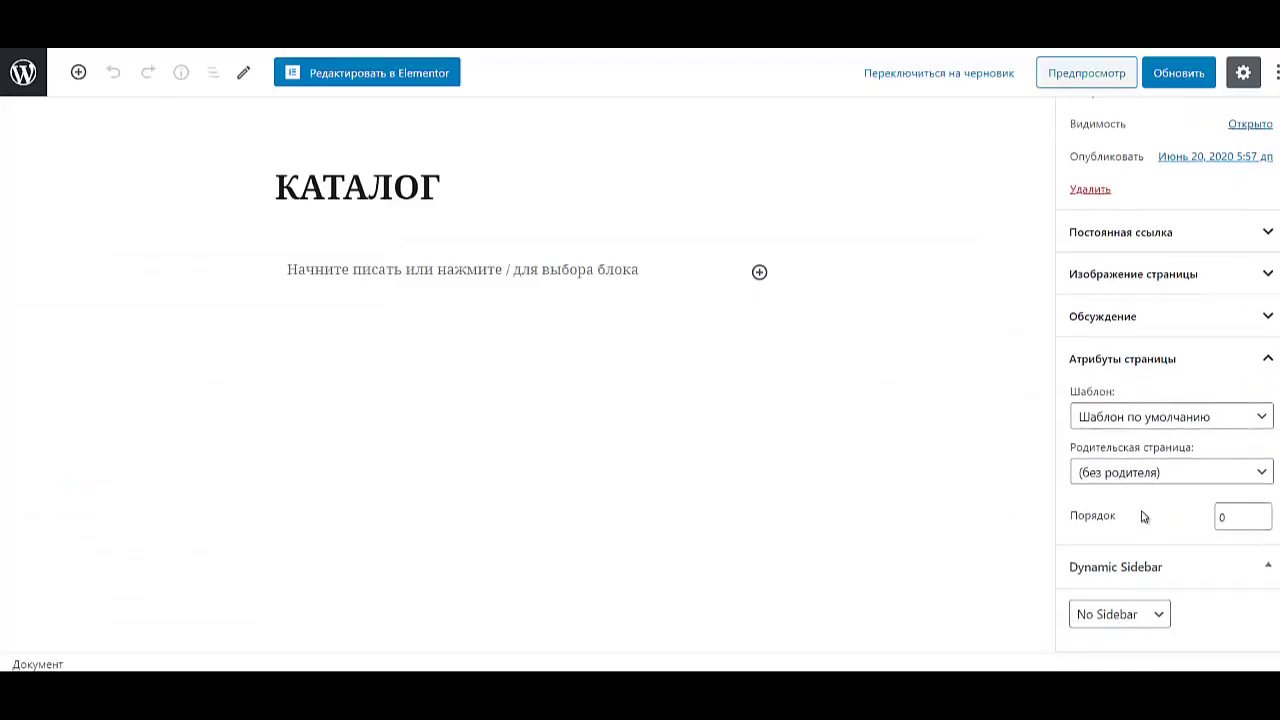
pyautogui.click(1117, 617)
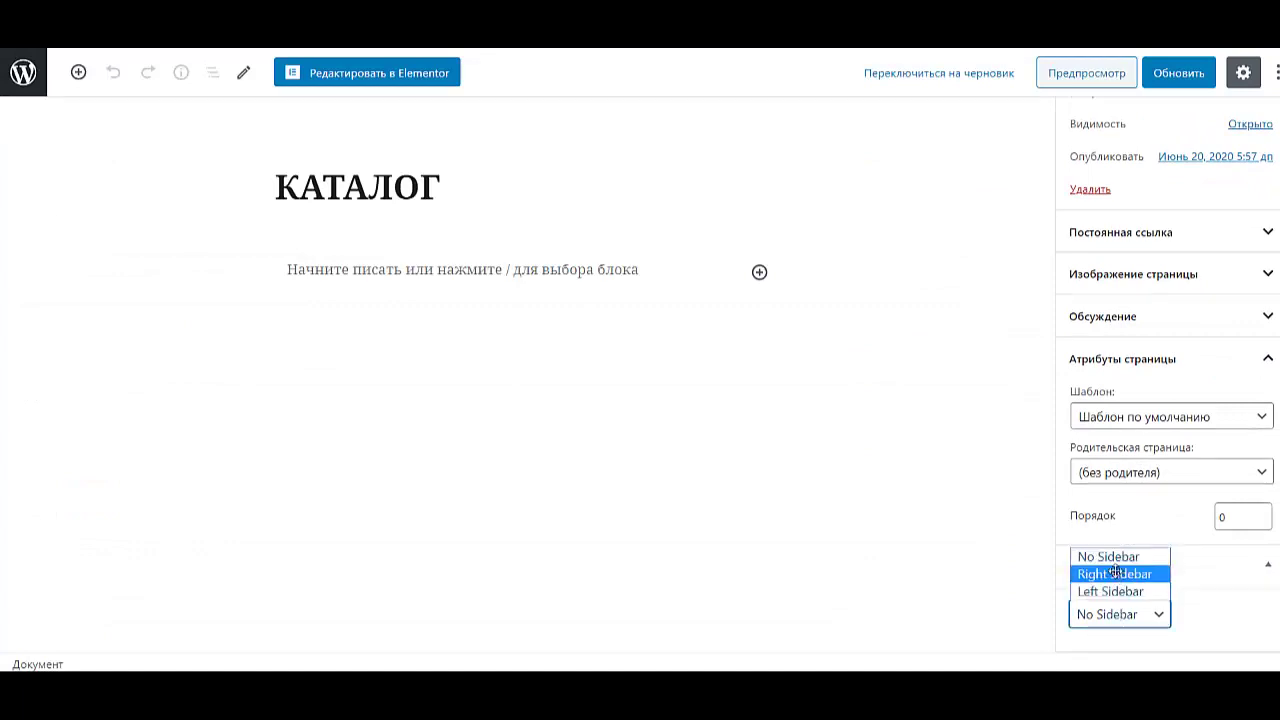
pyautogui.click(1116, 573)
pyautogui.click(1172, 68)
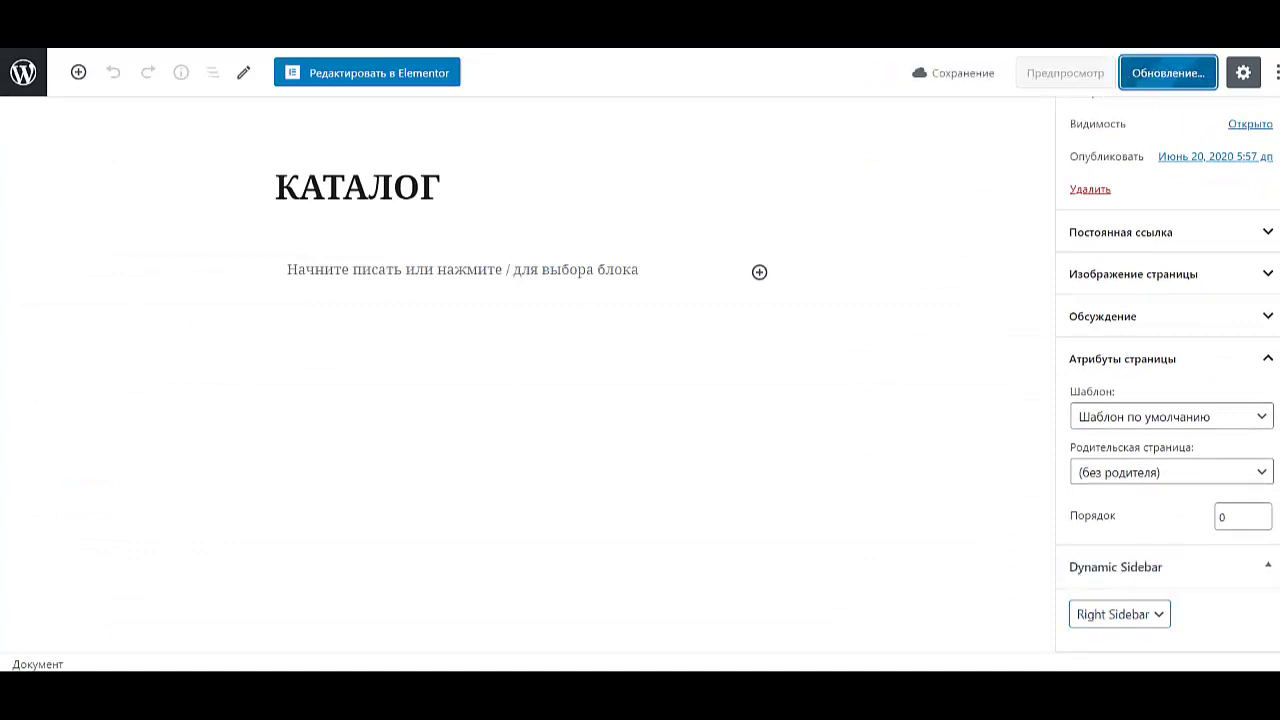
# Leave the page editor, open the КАТАЛОГ page on the storefront from the pages list, and view its products beside the sidebar.
pyautogui.click(22, 72)
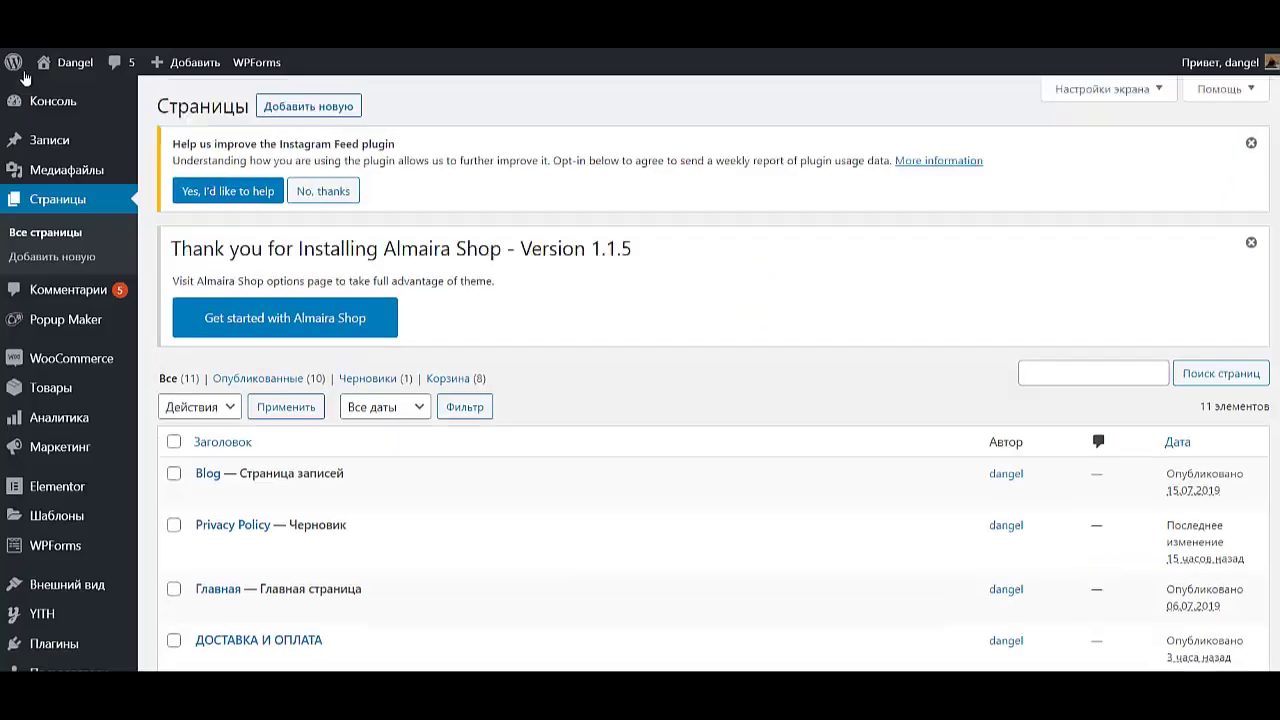
pyautogui.scroll(-5, 350, 350)
pyautogui.scroll(-1, 363, 365)
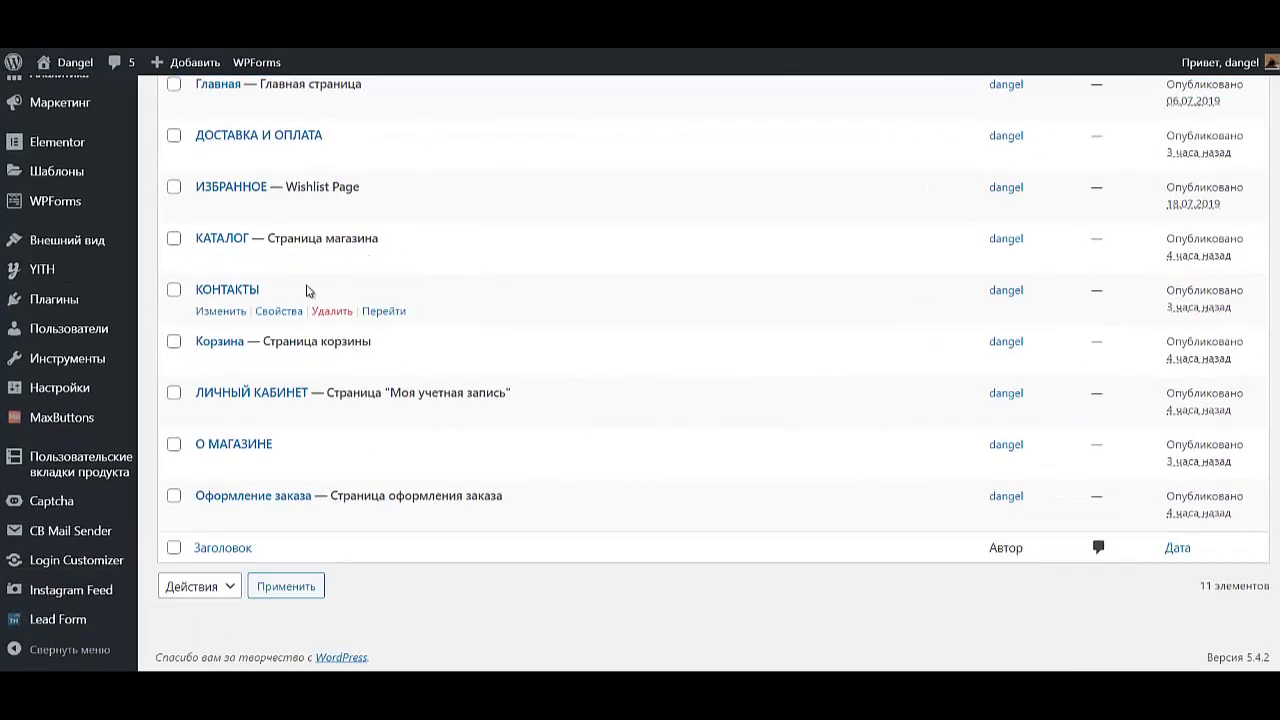
pyautogui.click(386, 261)
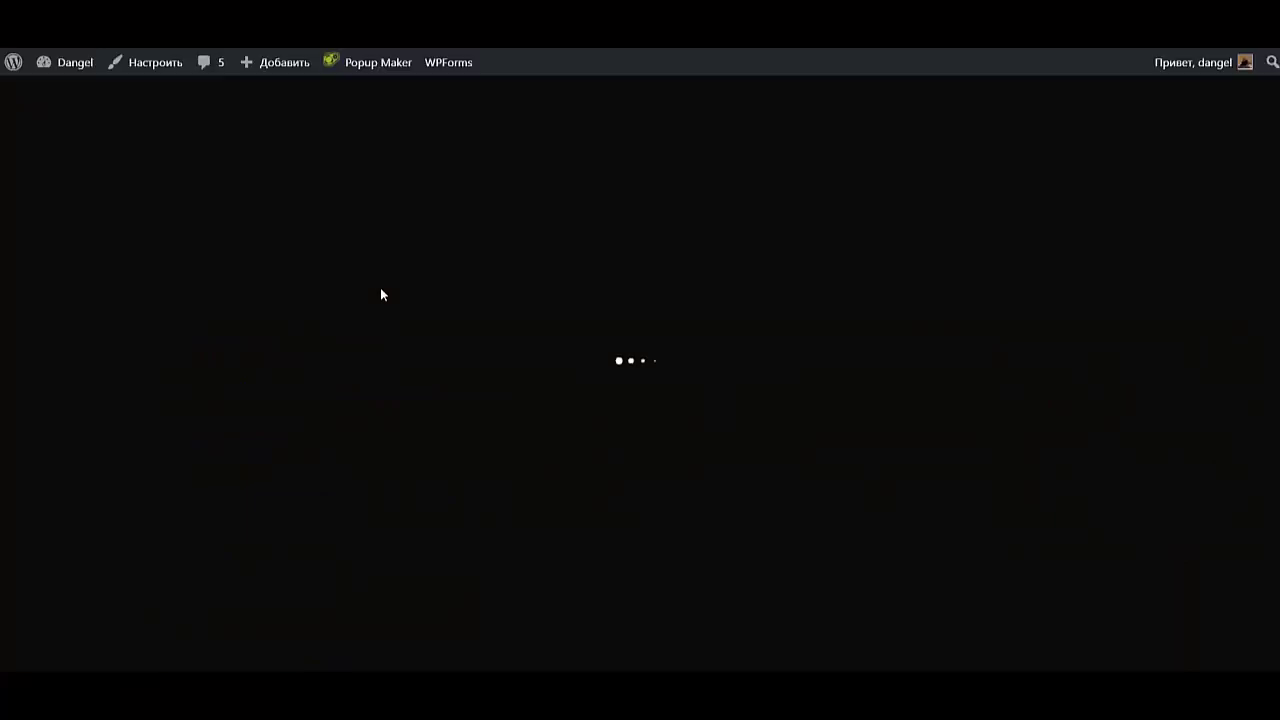
pyautogui.scroll(-3, 430, 315)
pyautogui.scroll(-2, 450, 332)
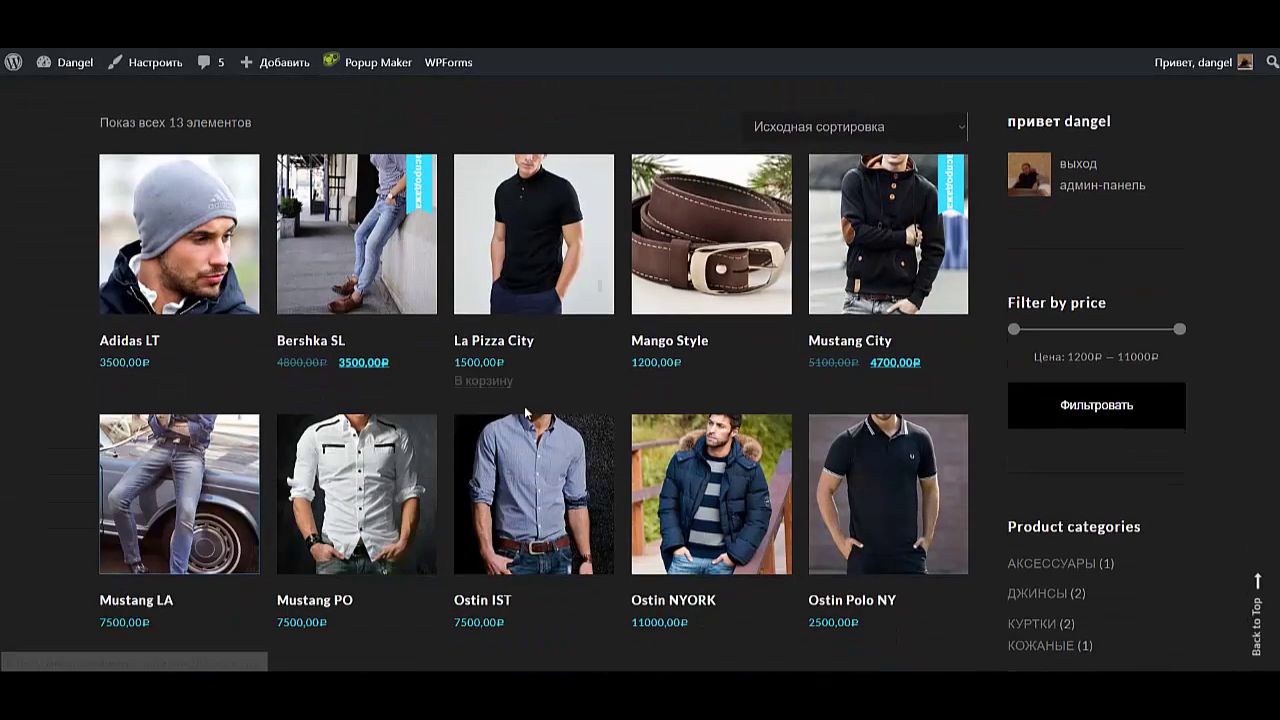
pyautogui.moveTo(922, 625)
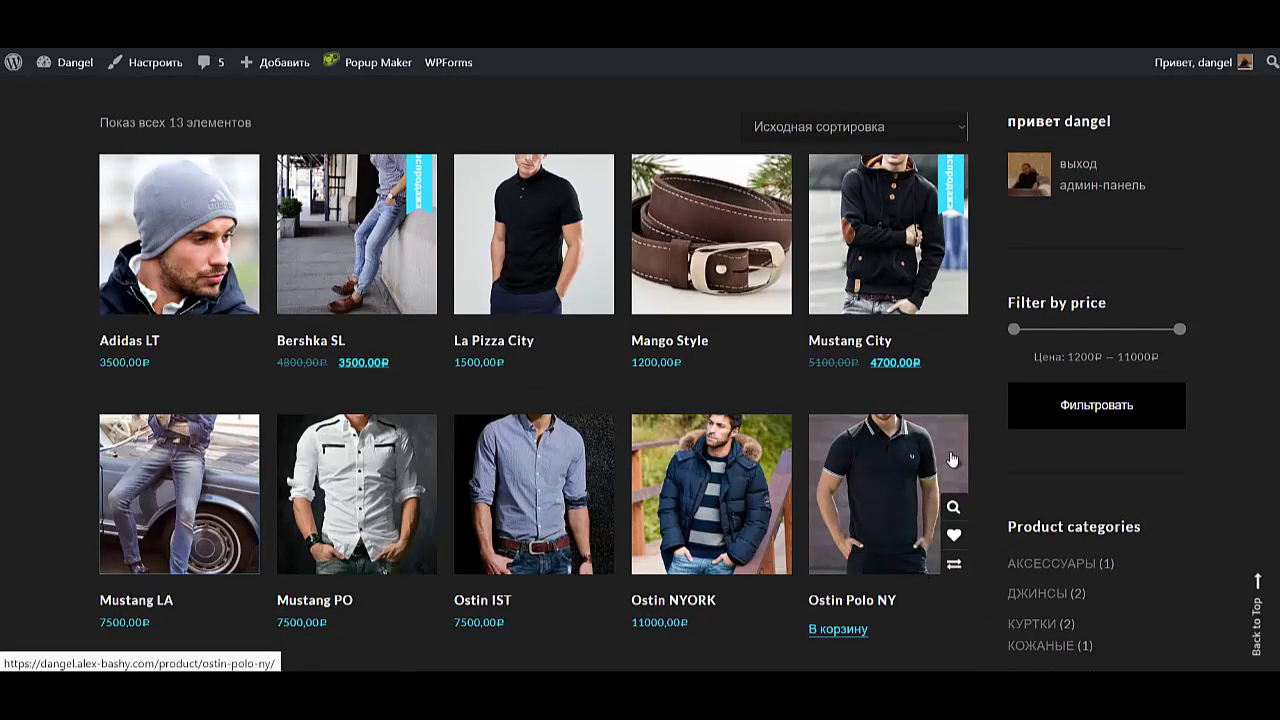
# Narrow the catalog sidebar's Filter by price range to 3650₽ — 6190₽.
pyautogui.scroll(1, 952, 459)
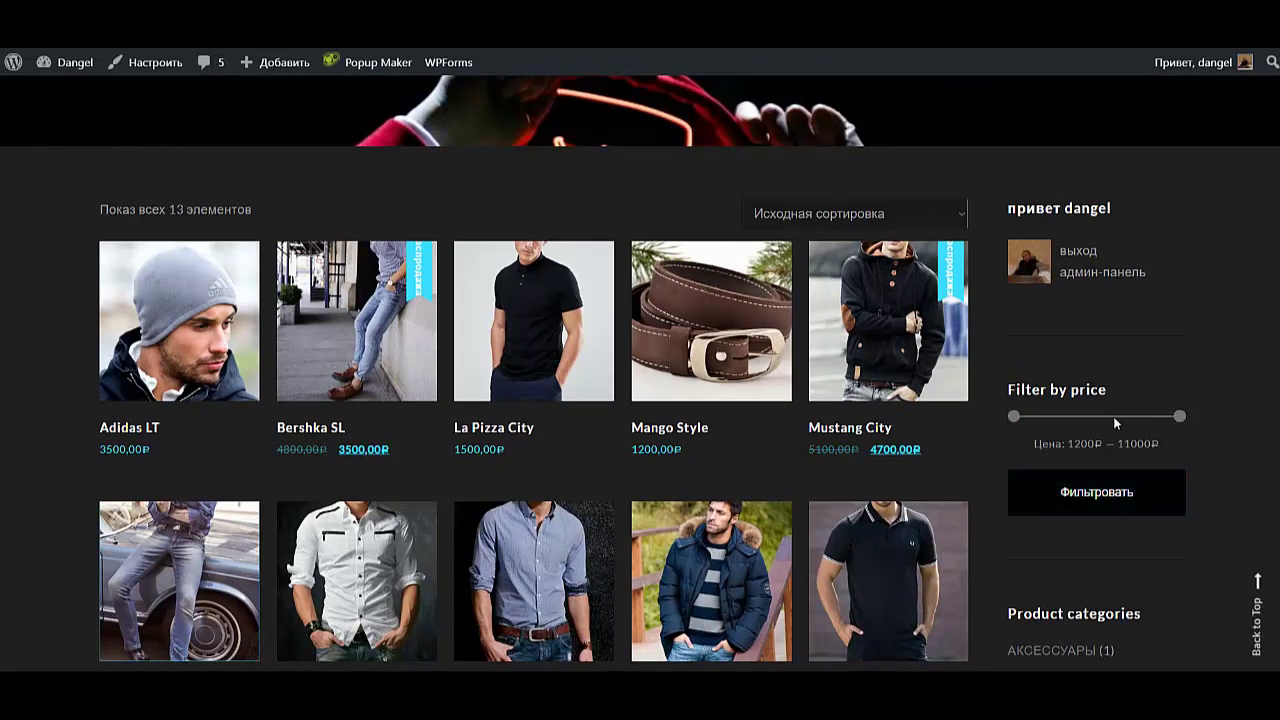
pyautogui.moveTo(1165, 417); pyautogui.dragTo(1057, 421)
pyautogui.click(1055, 416)
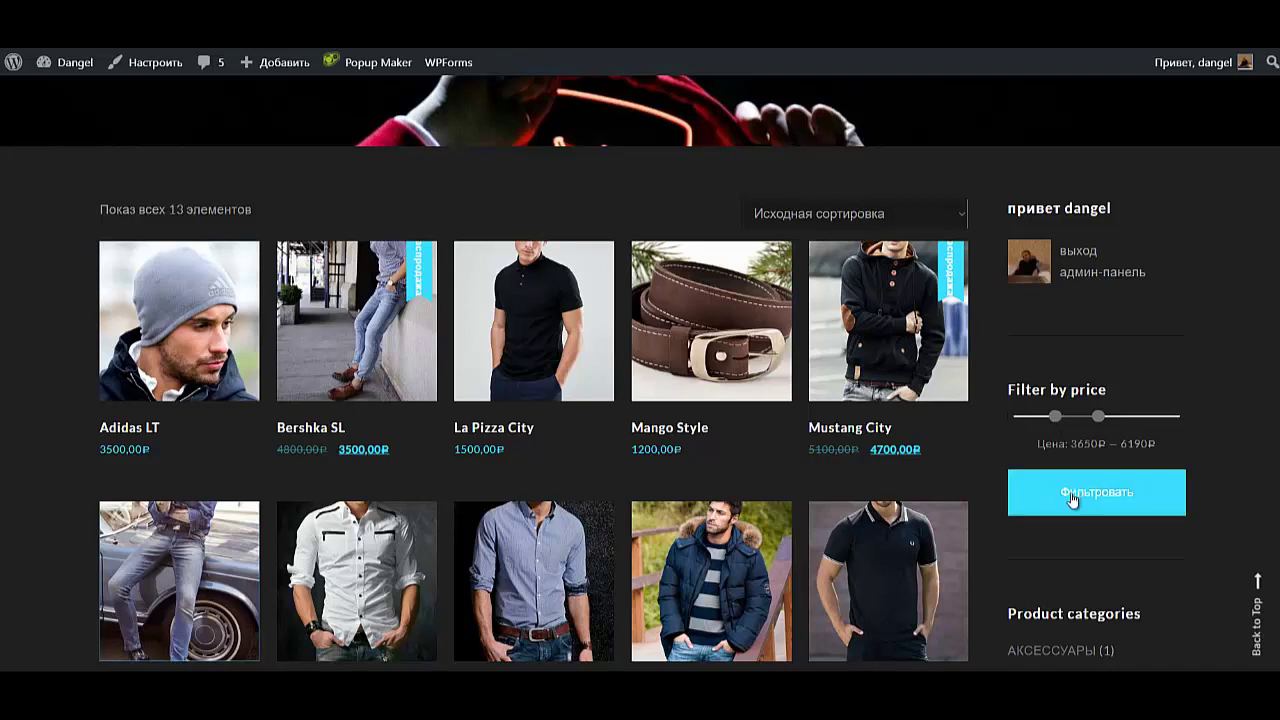
# Examine the catalog's product grid and the sidebar's Filter by price, Product categories and Products widgets.
pyautogui.scroll(-2, 863, 518)
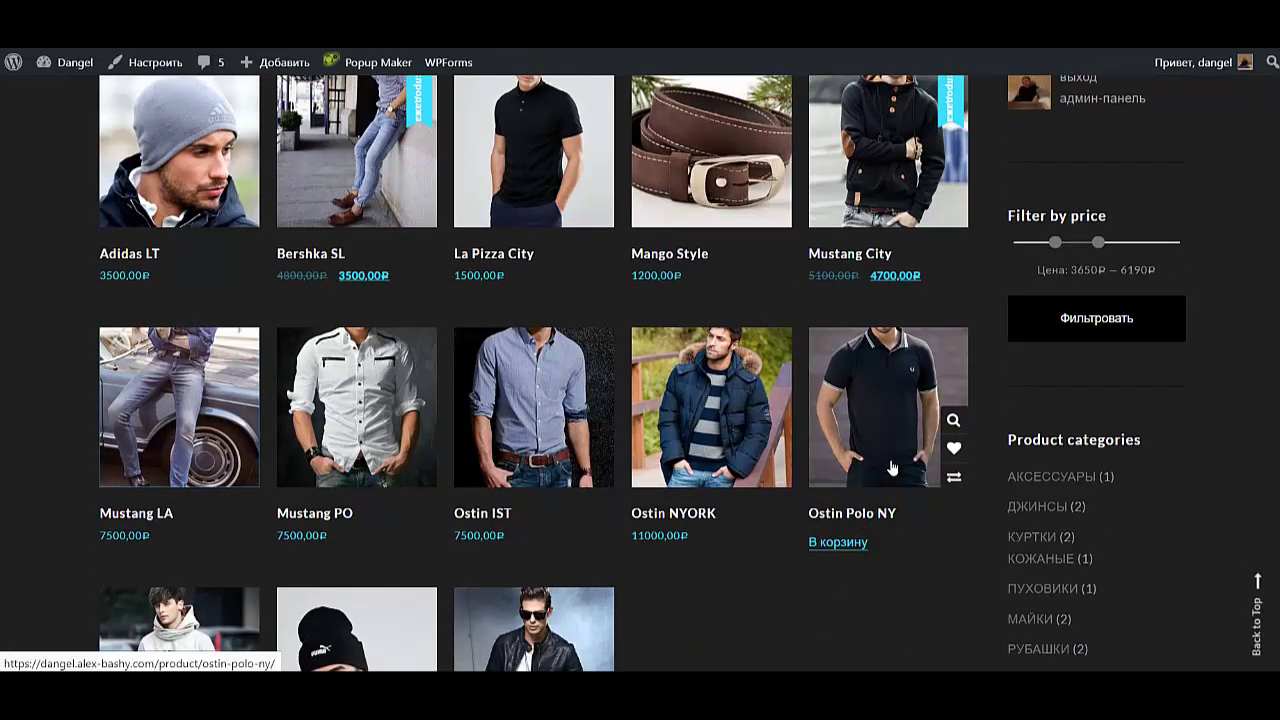
pyautogui.scroll(2, 871, 491)
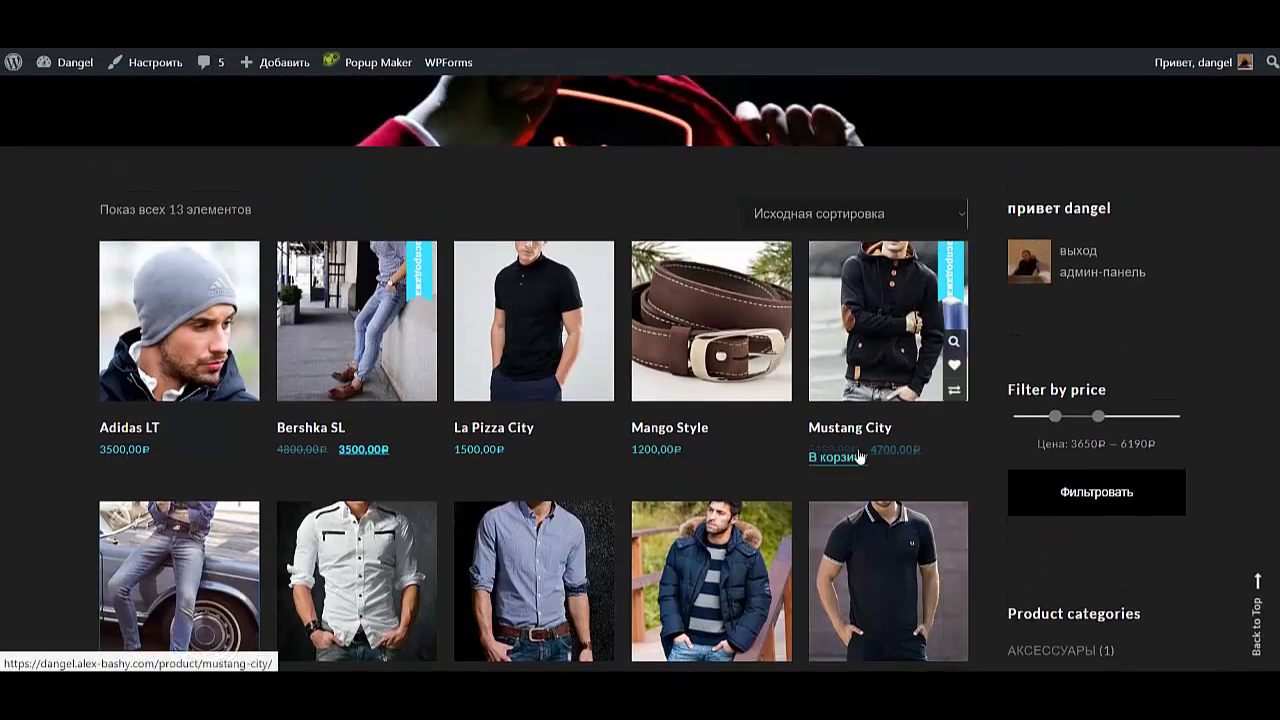
pyautogui.scroll(-8, 866, 500)
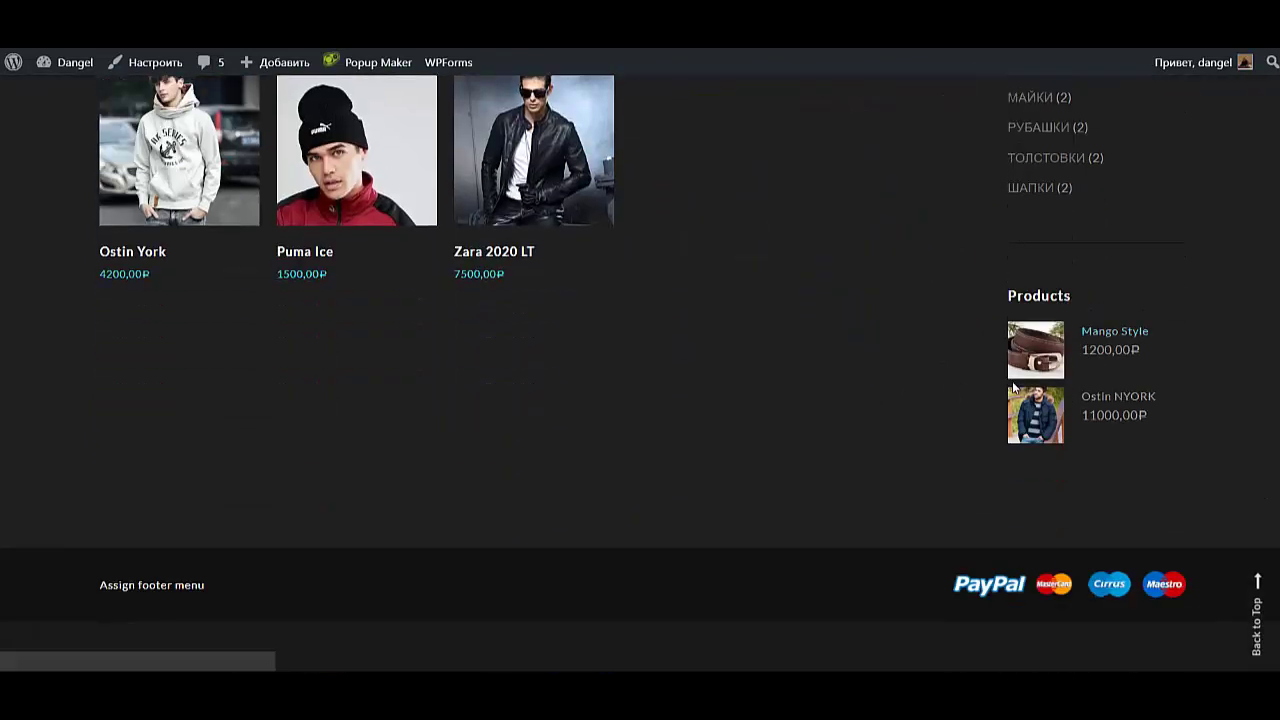
pyautogui.scroll(5, 1013, 388)
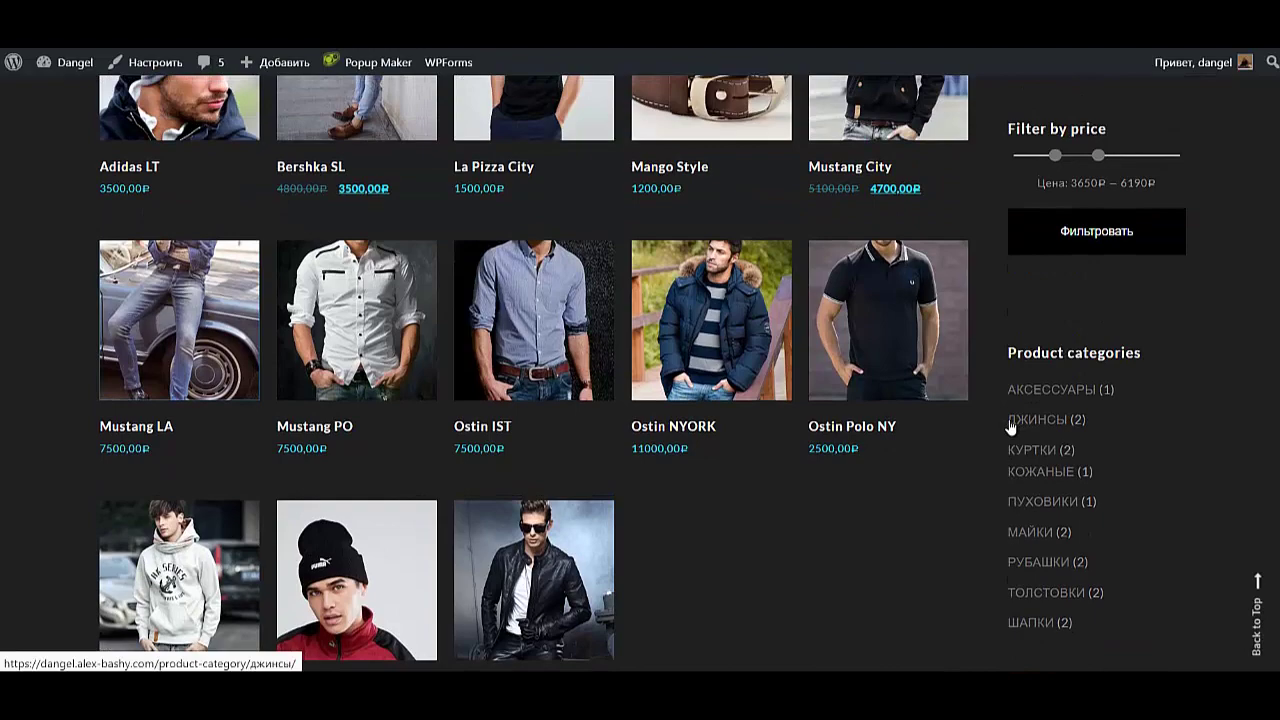
pyautogui.scroll(3, 1010, 427)
pyautogui.scroll(-6, 1005, 421)
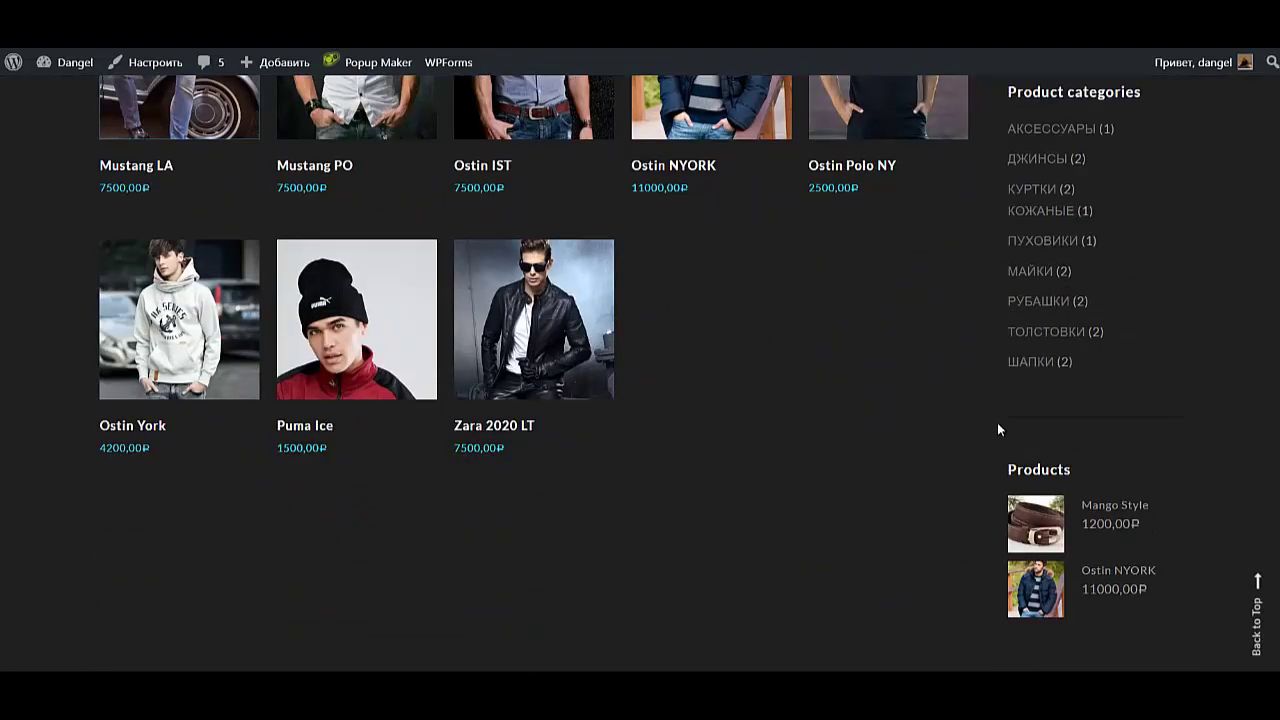
# Open the site's widget settings and delete the Товары: Products widget from the WooCommerce Sidebar.
pyautogui.moveTo(44, 64)
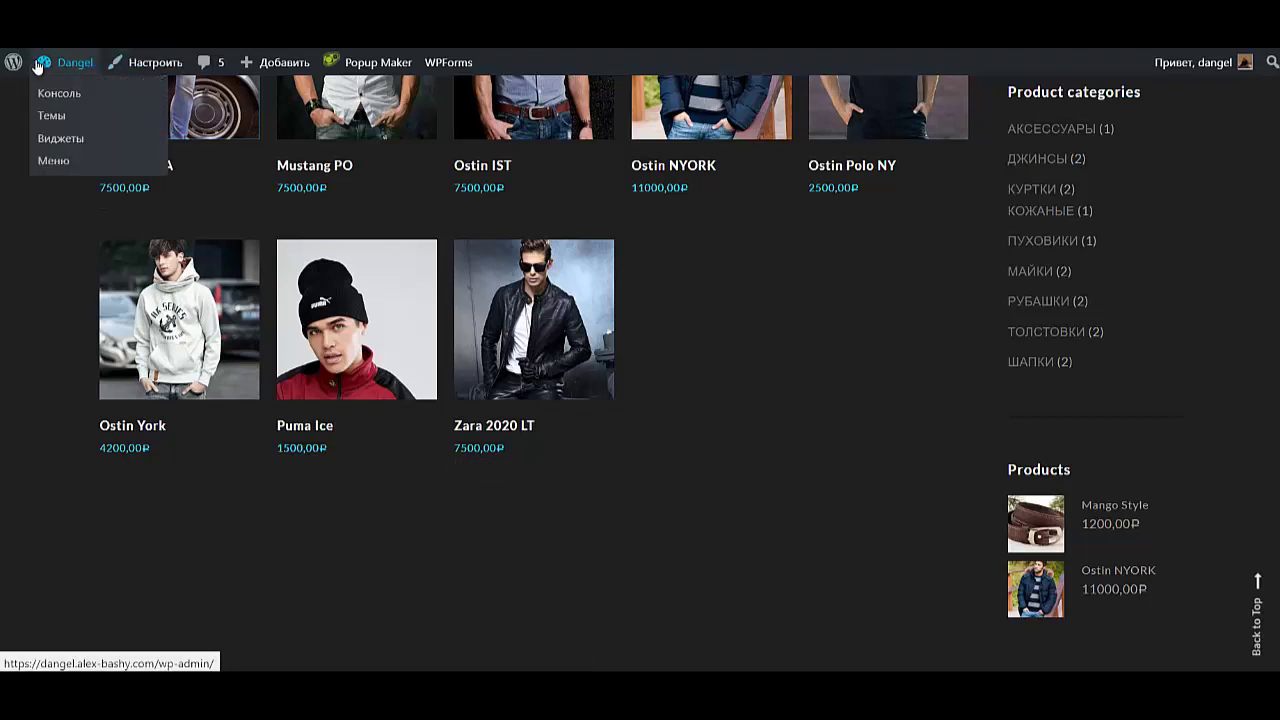
pyautogui.click(60, 140)
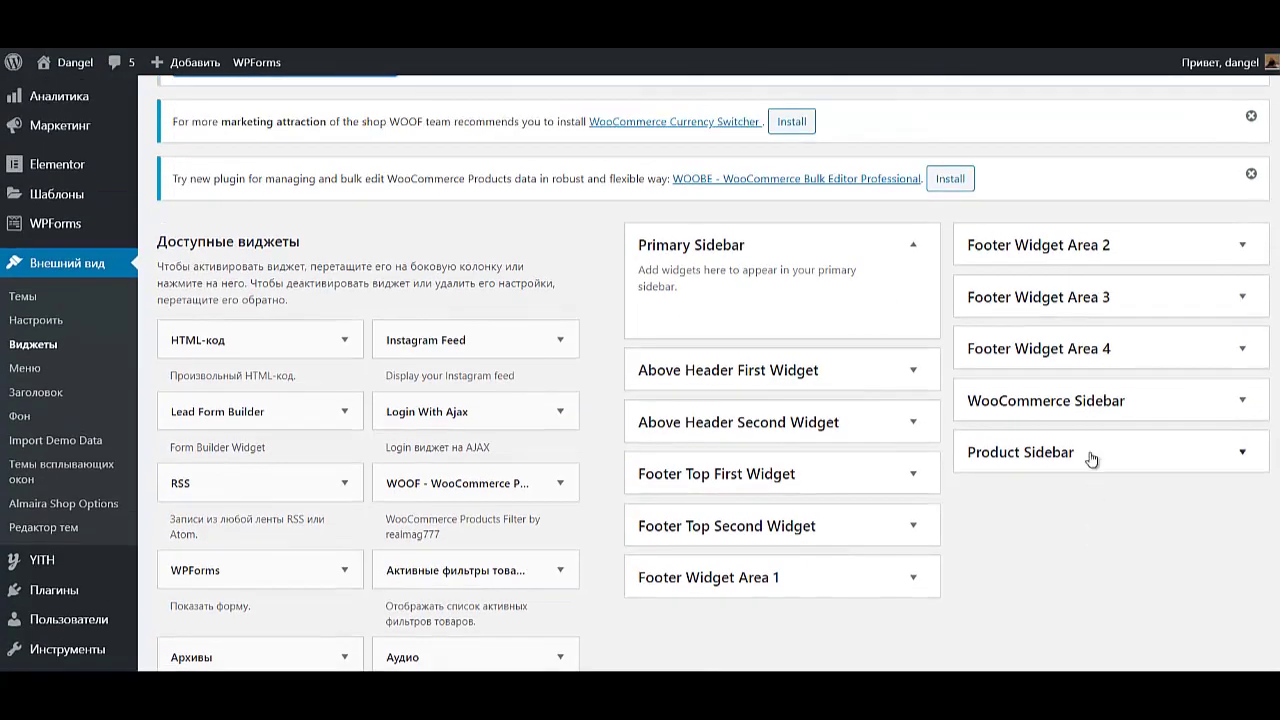
pyautogui.click(1056, 410)
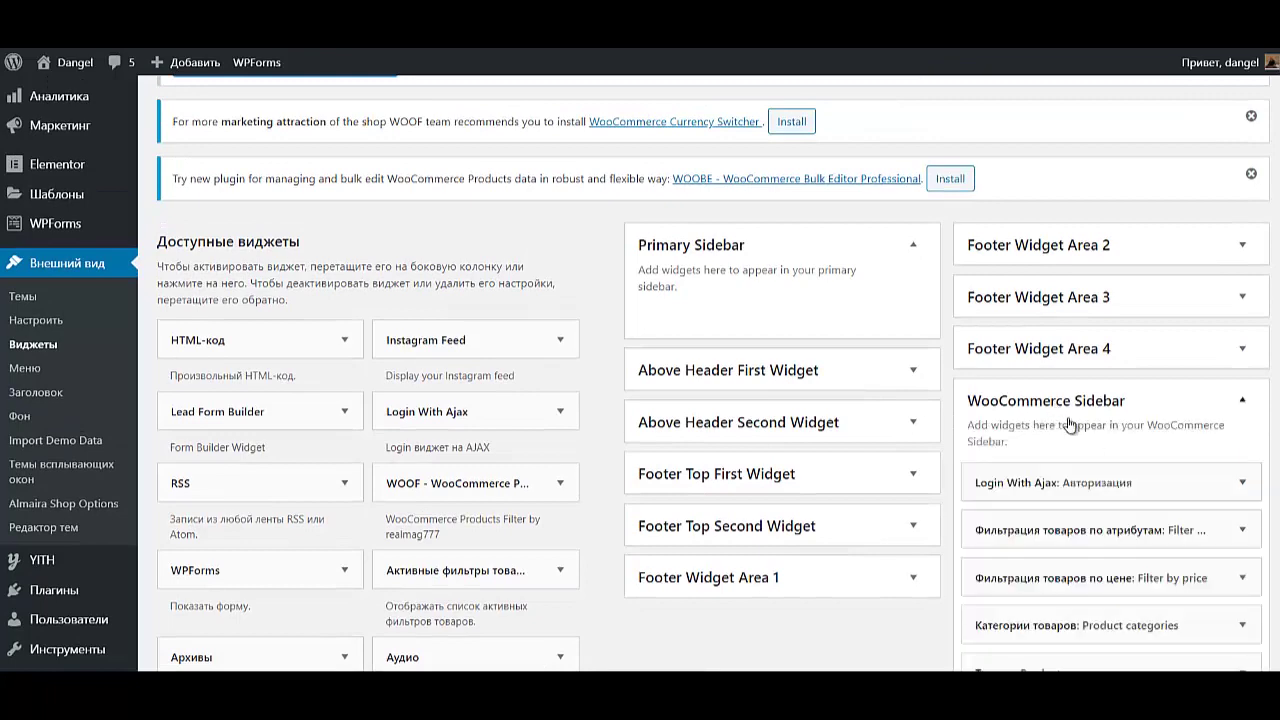
pyautogui.scroll(-2, 1070, 500)
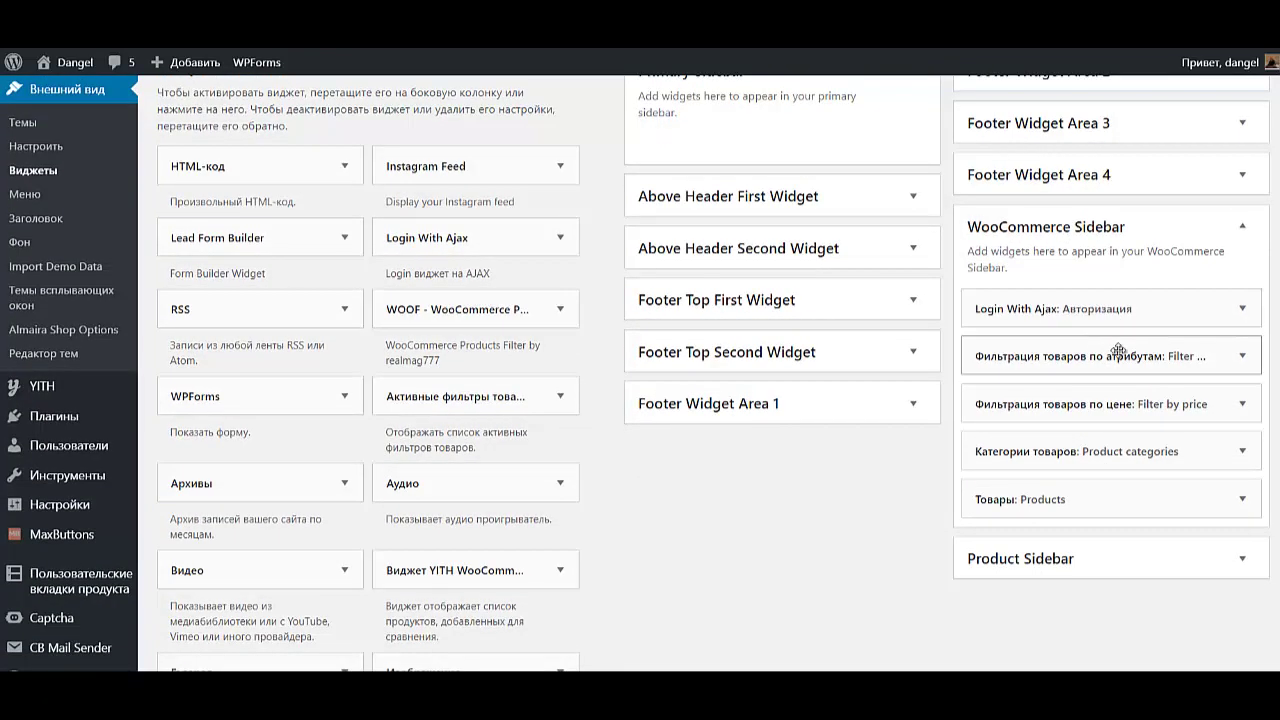
pyautogui.click(1240, 499)
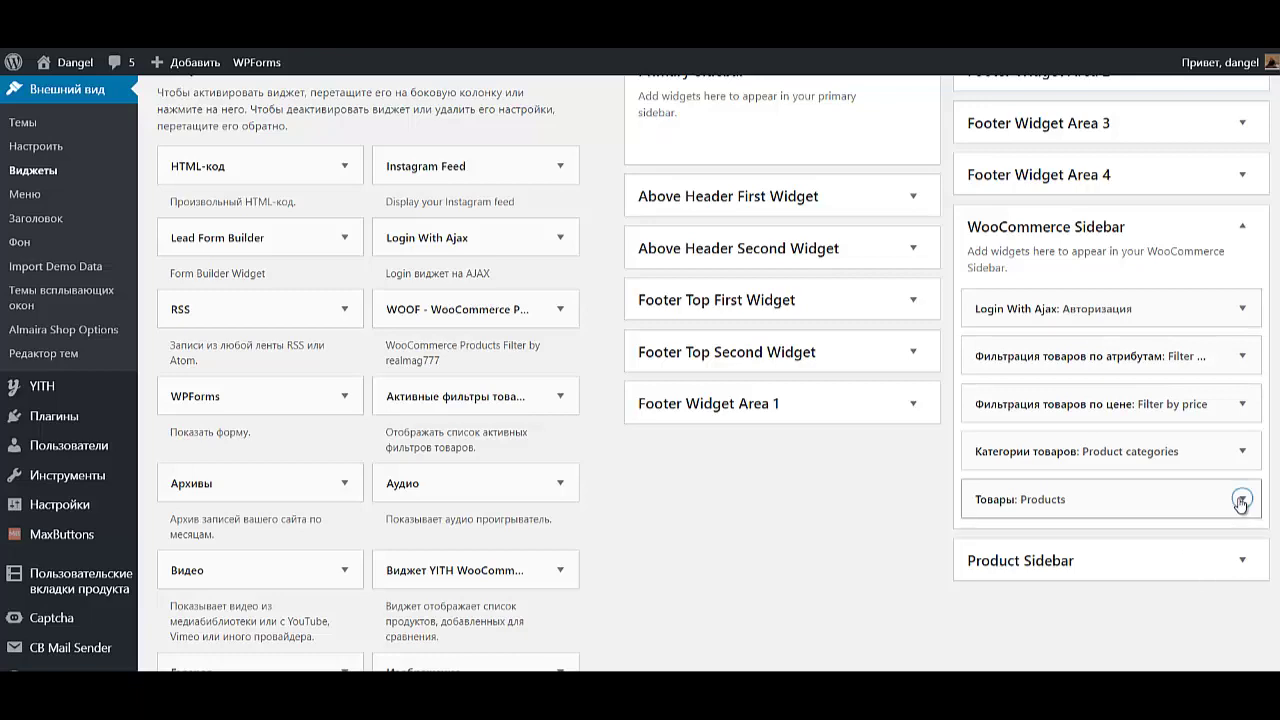
pyautogui.scroll(-3, 1000, 560)
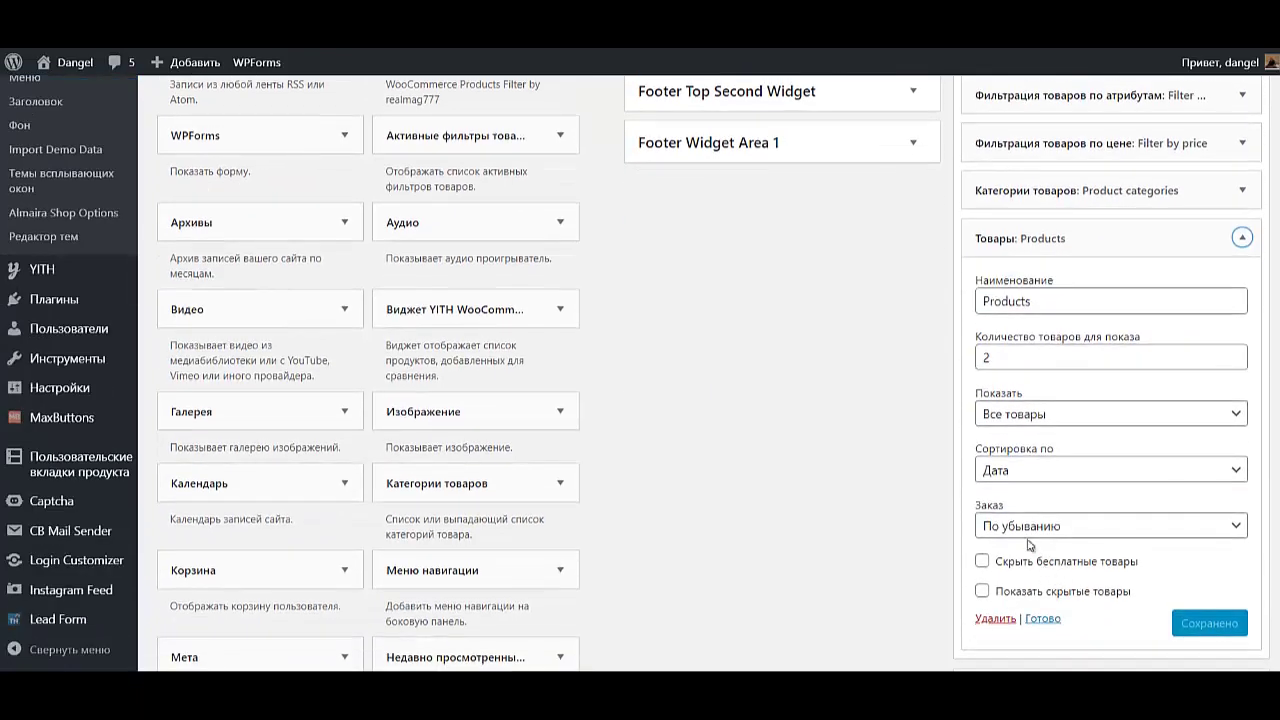
pyautogui.click(995, 618)
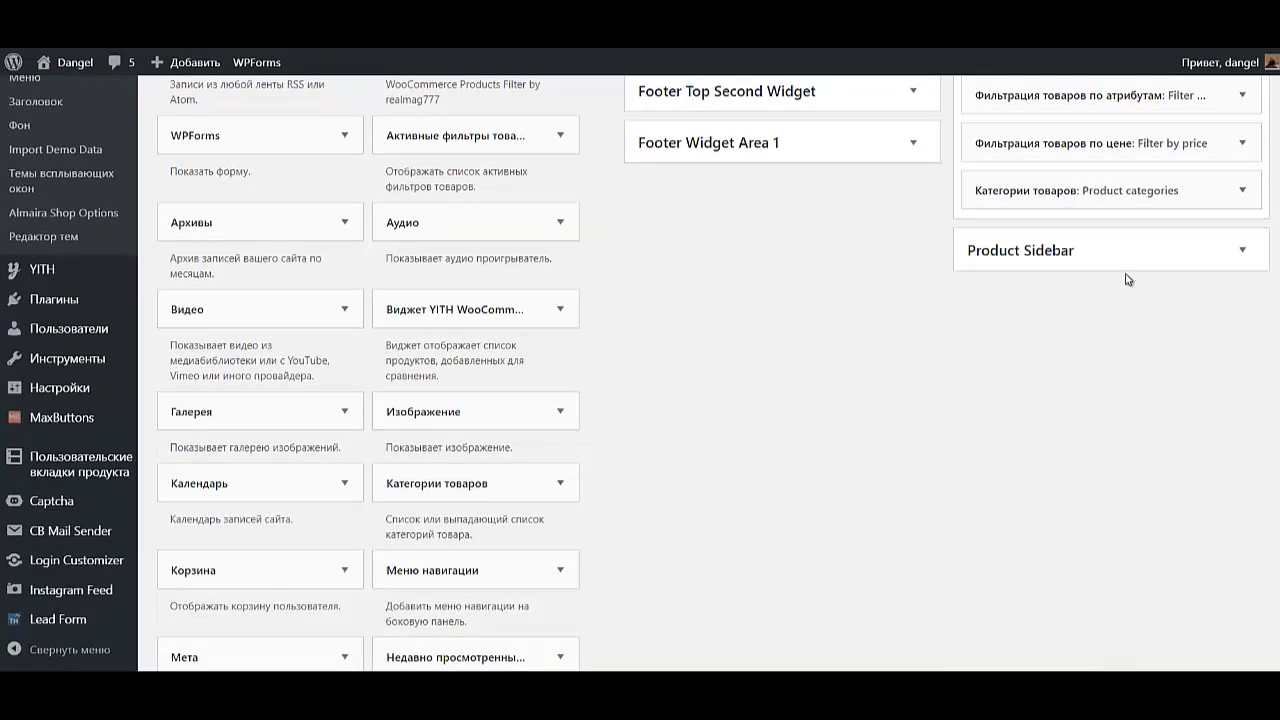
# Delete the price filter and attribute filter widgets from the WooCommerce Sidebar.
pyautogui.scroll(2, 1137, 206)
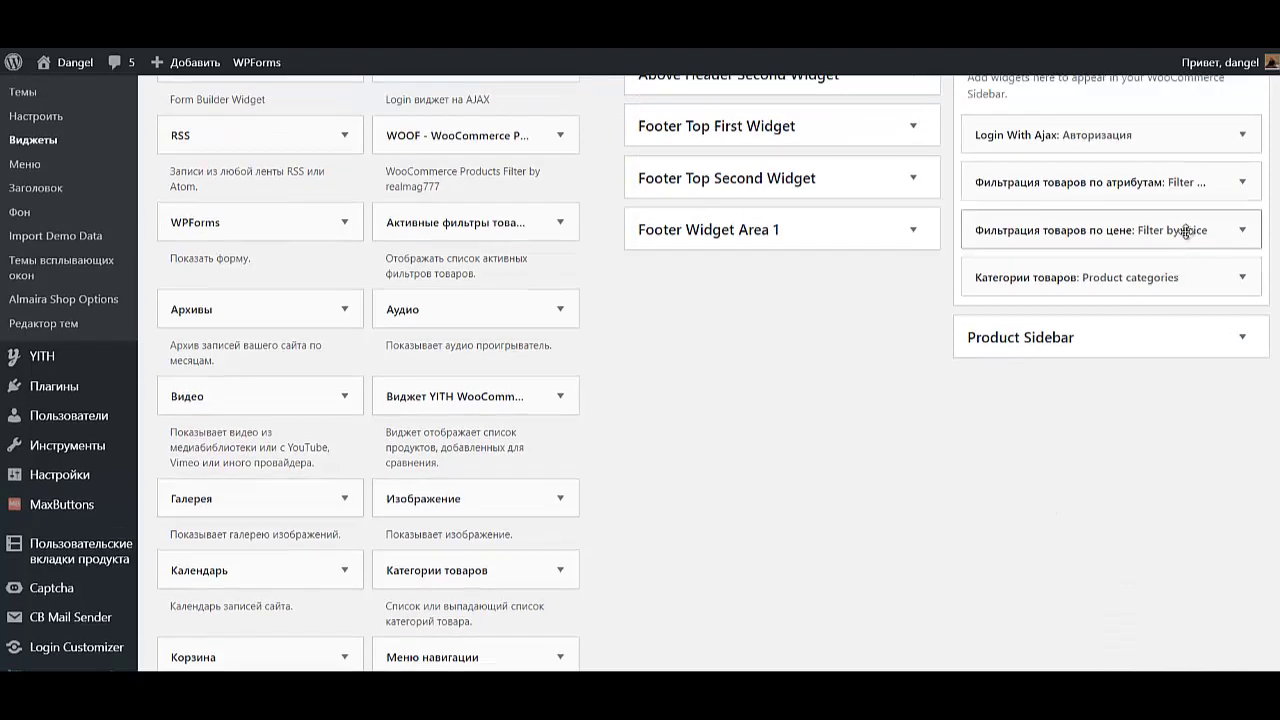
pyautogui.click(1186, 230)
pyautogui.click(995, 325)
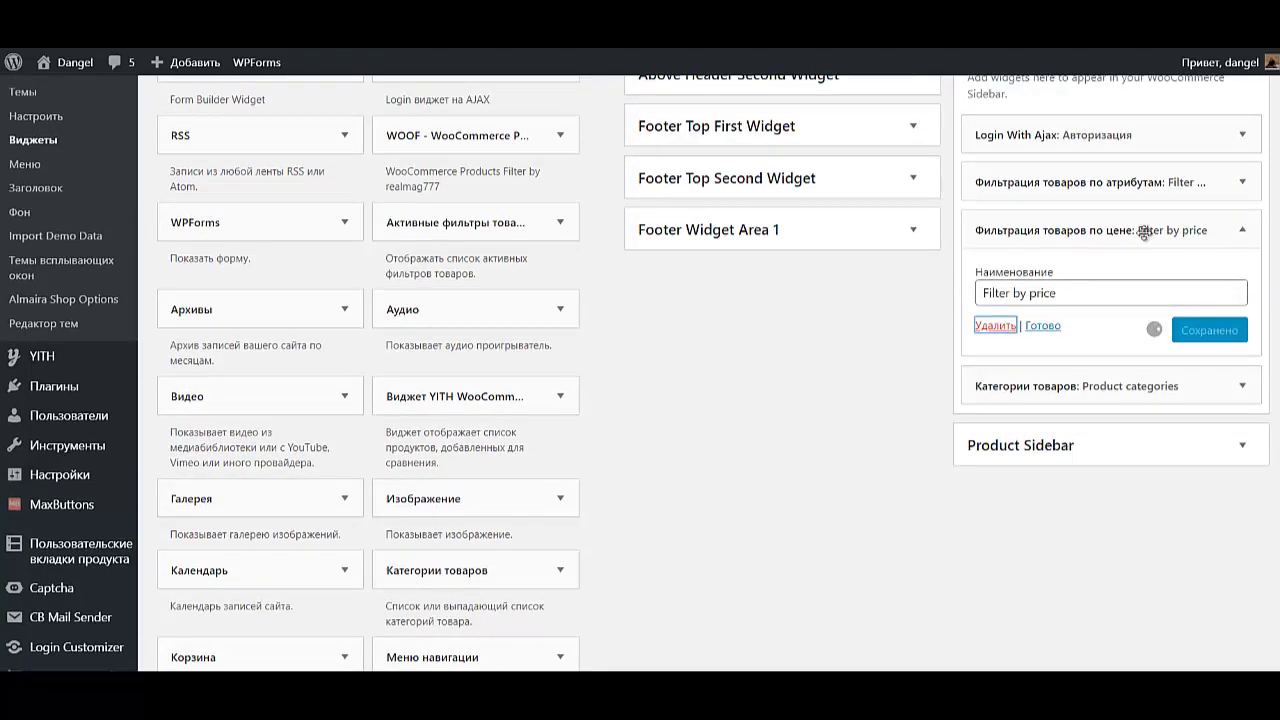
pyautogui.click(1204, 181)
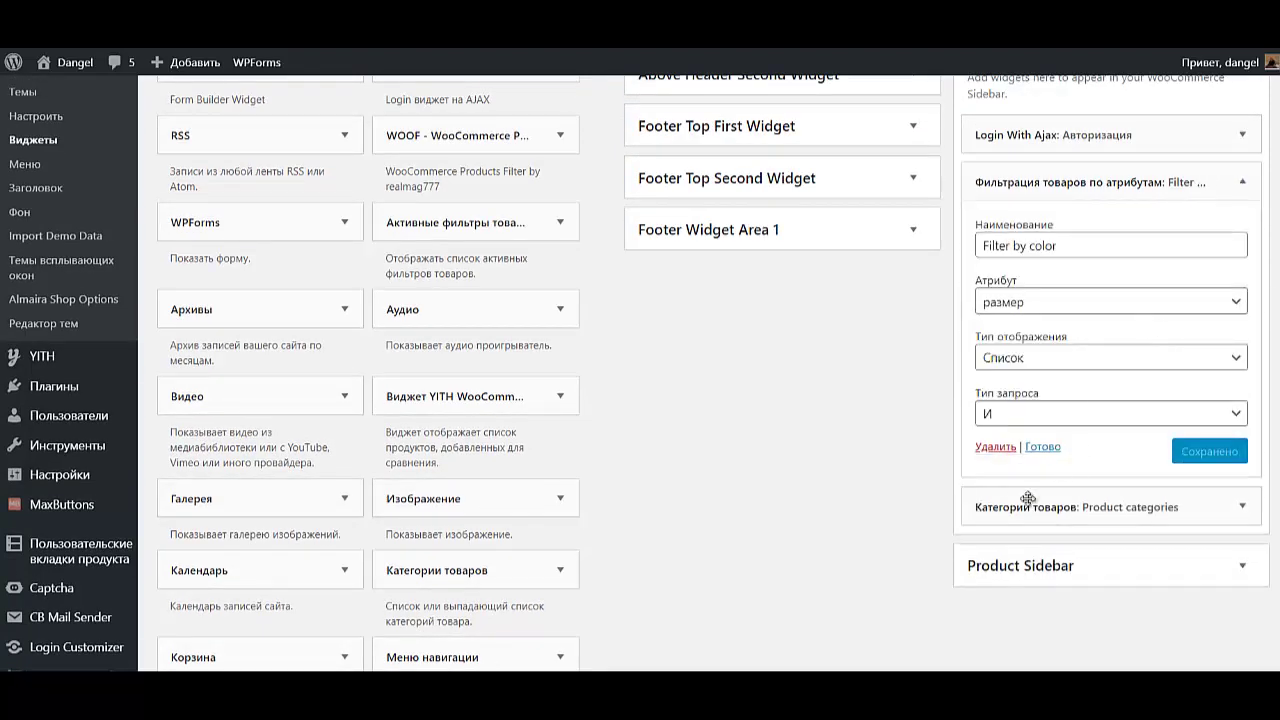
pyautogui.click(996, 449)
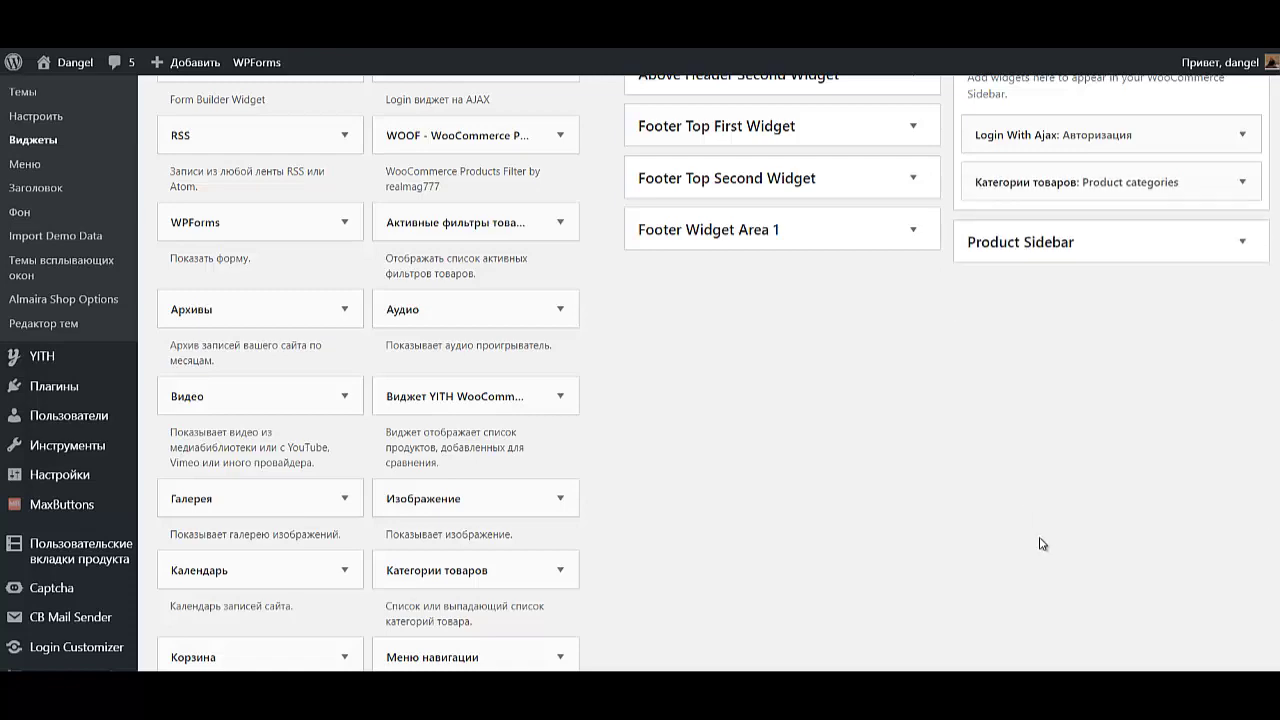
# Add the WOOF - WooCommerce Products Filter widget to the WooCommerce Sidebar and place it above the Product categories widget.
pyautogui.scroll(3, 1080, 497)
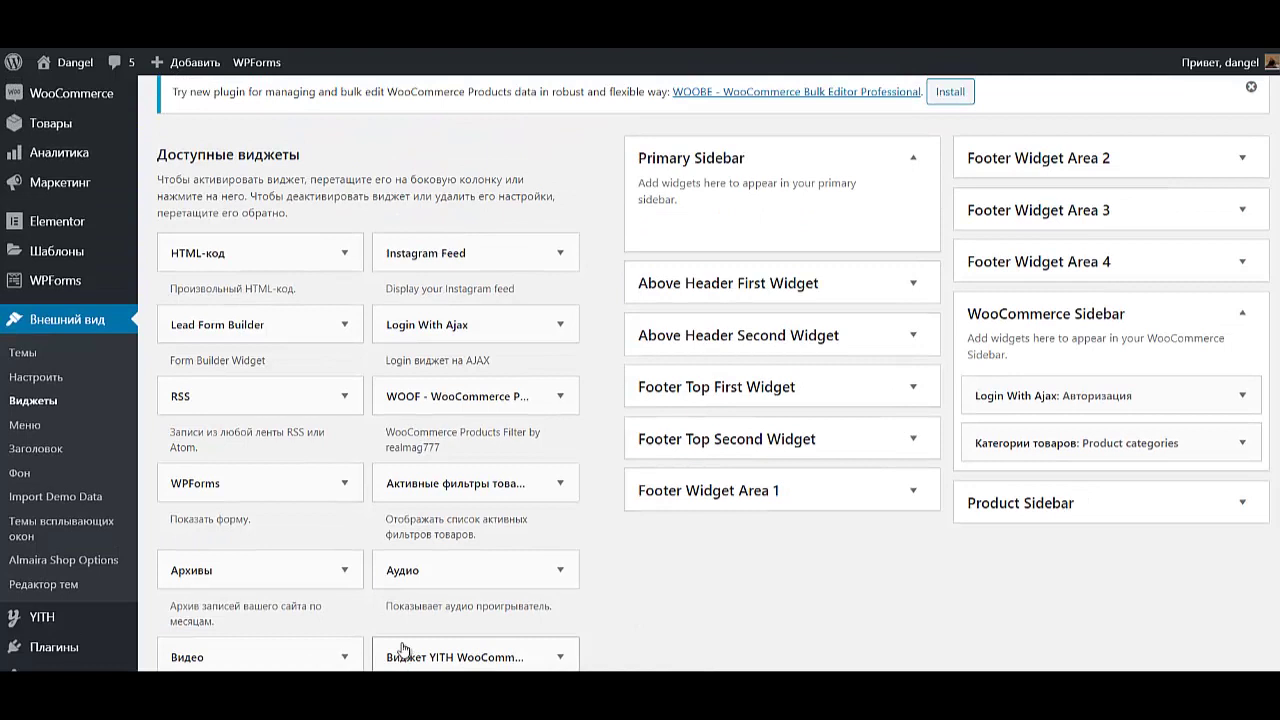
pyautogui.click(495, 402)
pyautogui.scroll(-1, 488, 437)
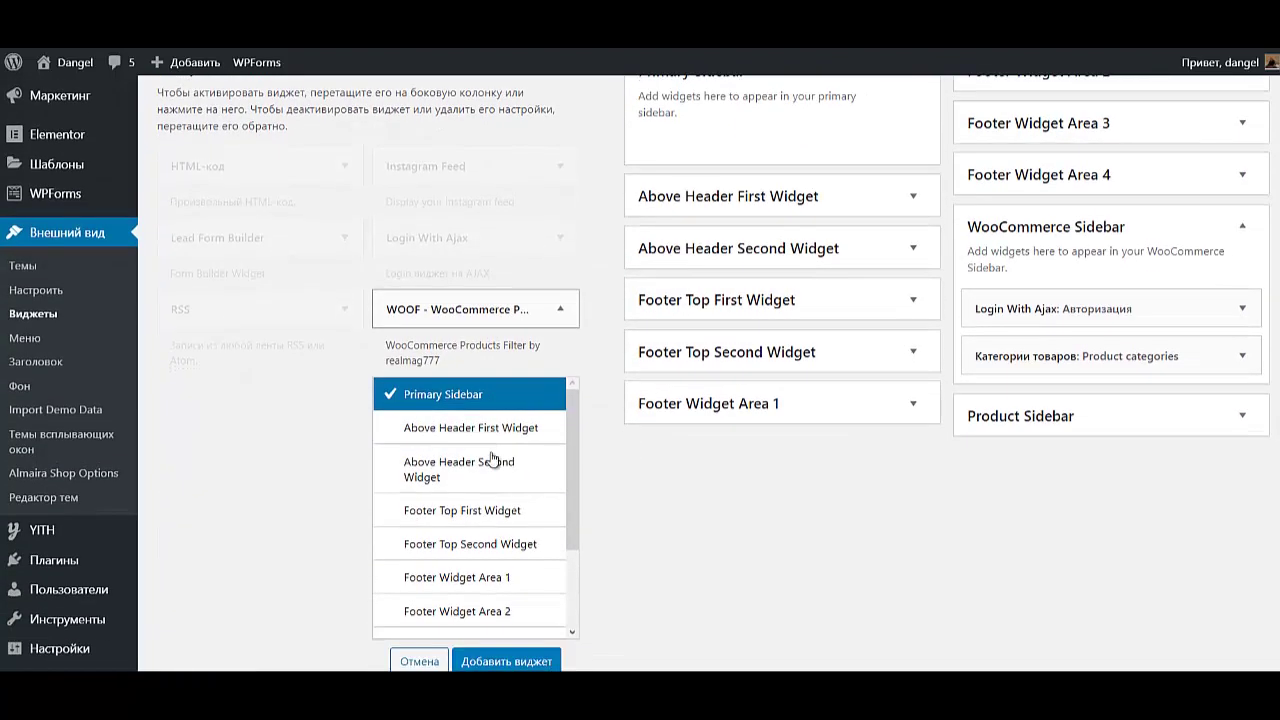
pyautogui.scroll(-1, 482, 492)
pyautogui.scroll(-1, 481, 493)
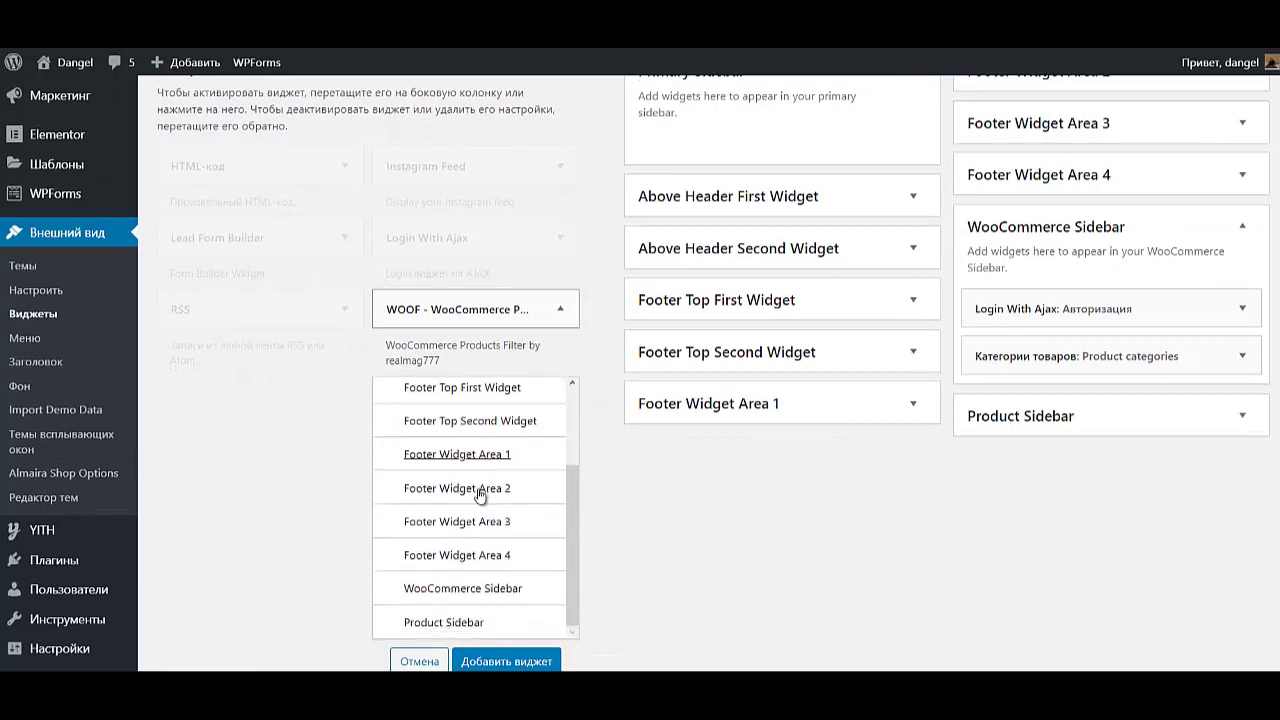
pyautogui.click(489, 590)
pyautogui.click(506, 658)
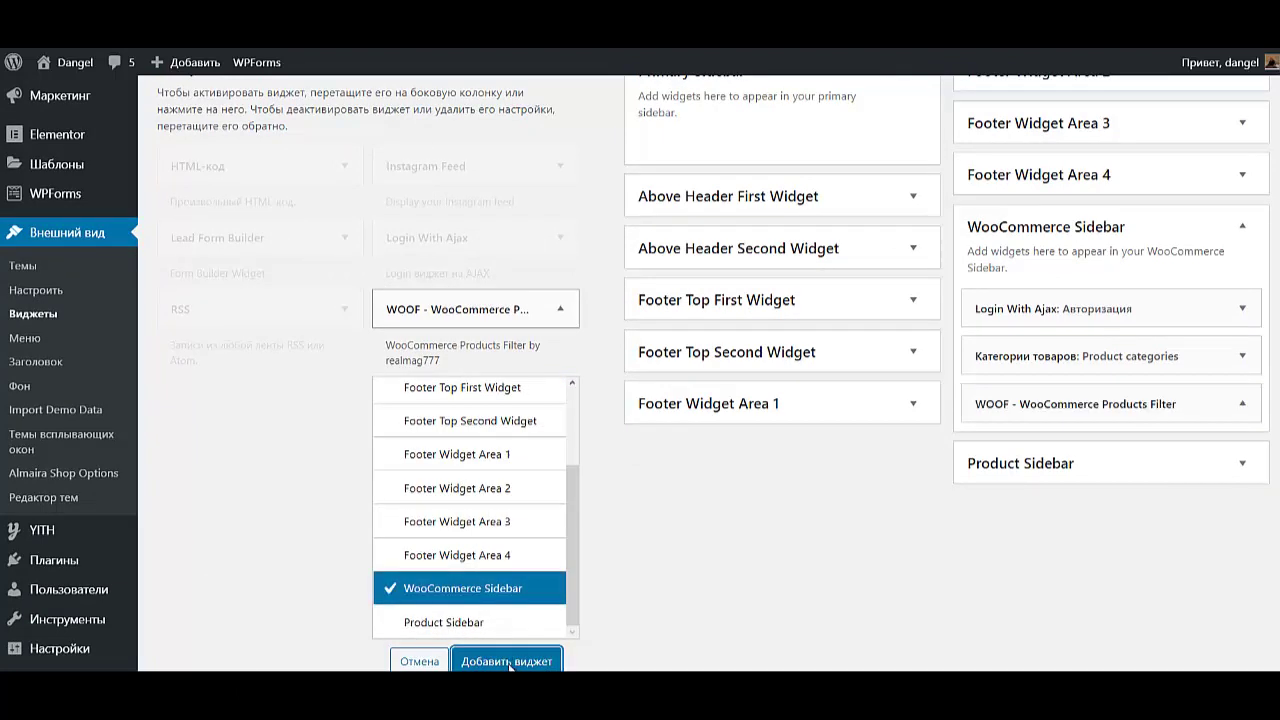
pyautogui.click(1242, 404)
pyautogui.moveTo(1104, 403); pyautogui.dragTo(1079, 369)
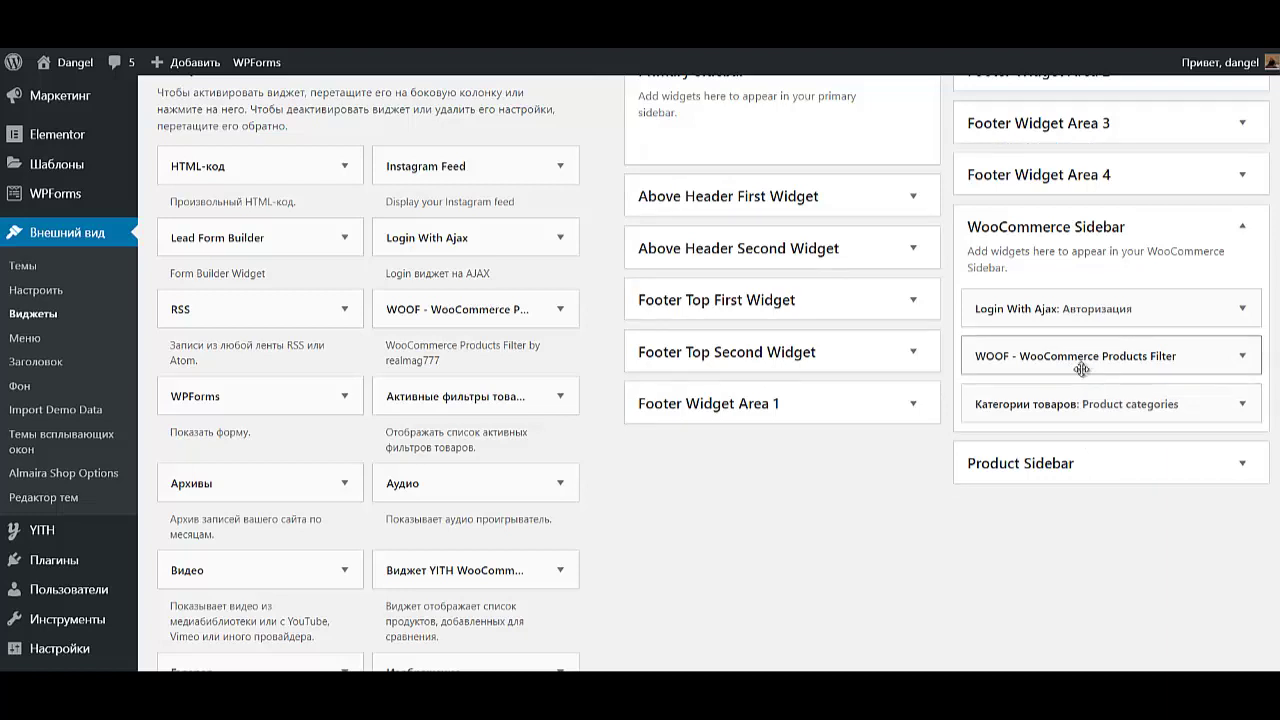
# Clear the title of the WOOF - WooCommerce Products Filter widget in the WooCommerce Sidebar.
pyautogui.click(1242, 356)
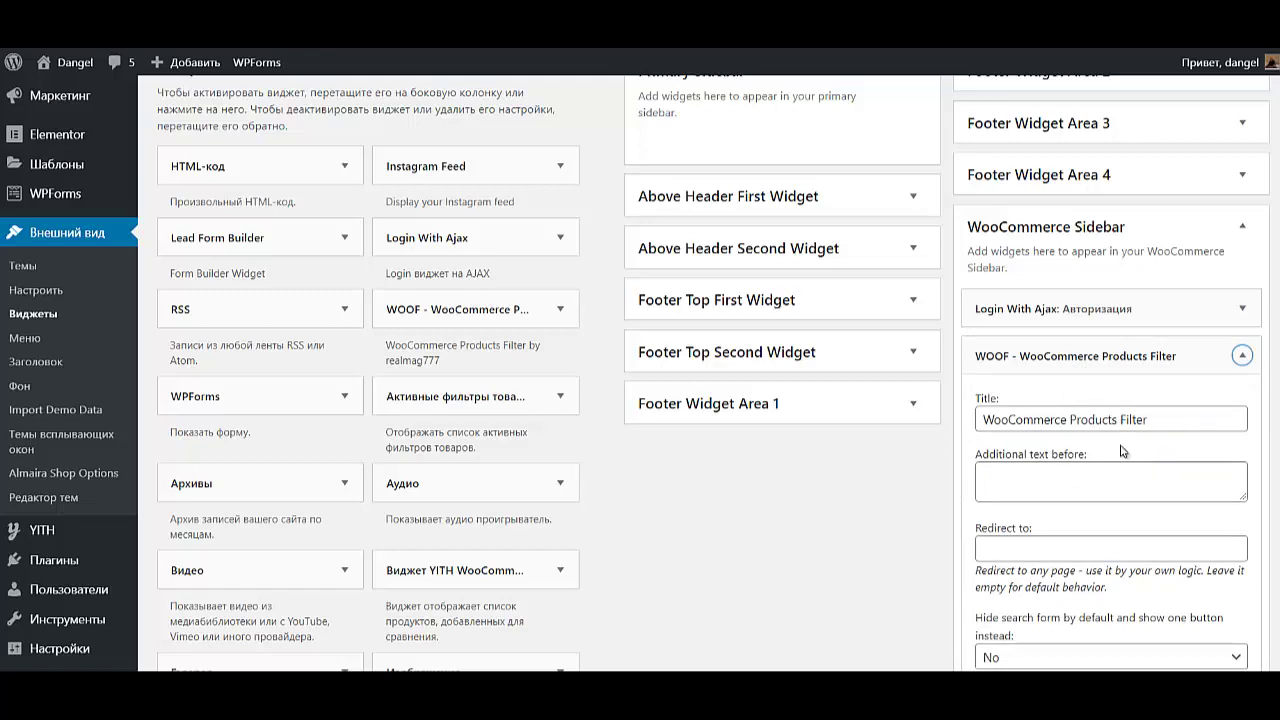
pyautogui.scroll(-2, 1120, 450)
pyautogui.scroll(1, 800, 340)
pyautogui.press('Tab')
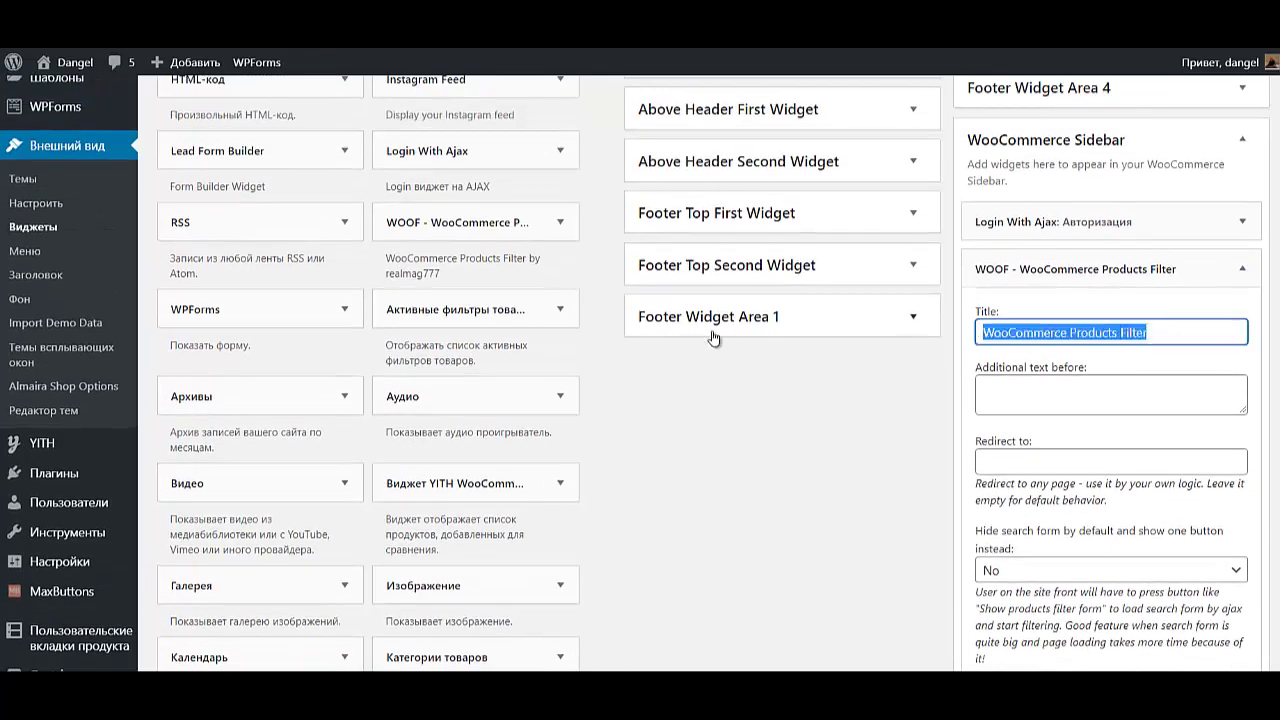
pyautogui.press('BackSpace')
# In the WOOF filter widget, keep hiding the search form at No and set Dynamic recount and Autosubmit to Yes.
pyautogui.scroll(-2, 1100, 455)
pyautogui.click(1052, 398)
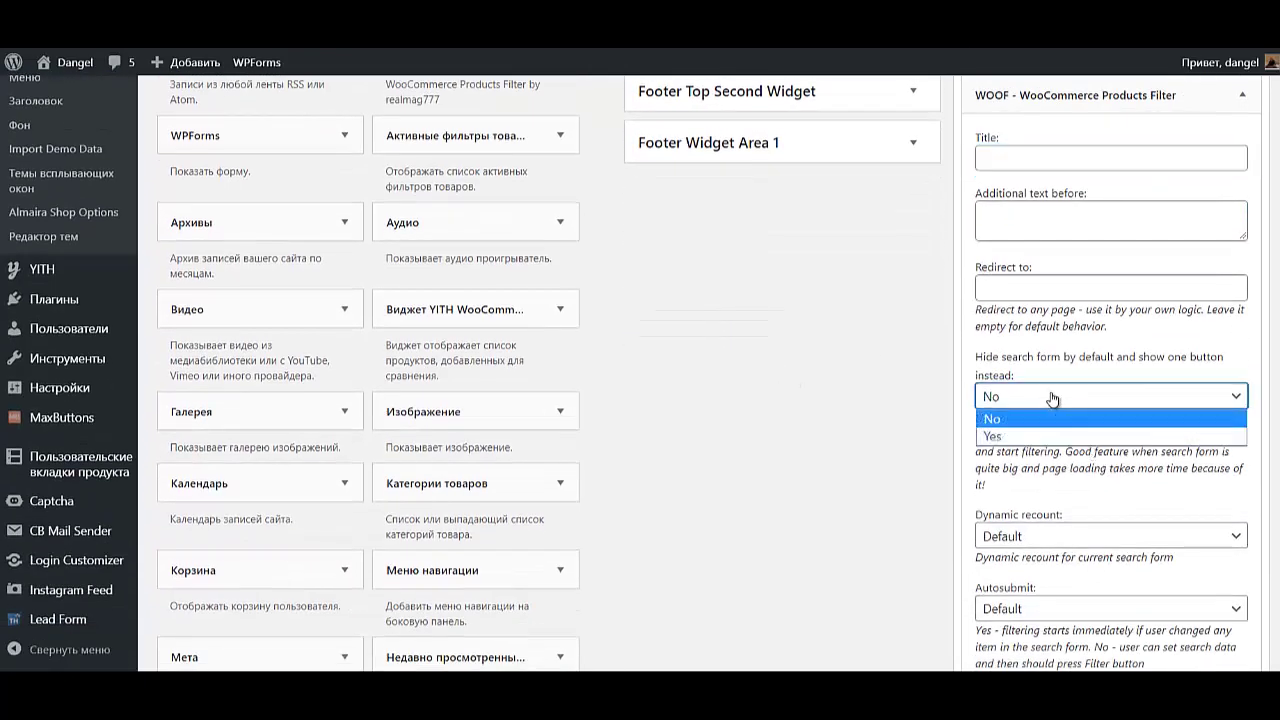
pyautogui.click(1047, 416)
pyautogui.scroll(-3, 1070, 410)
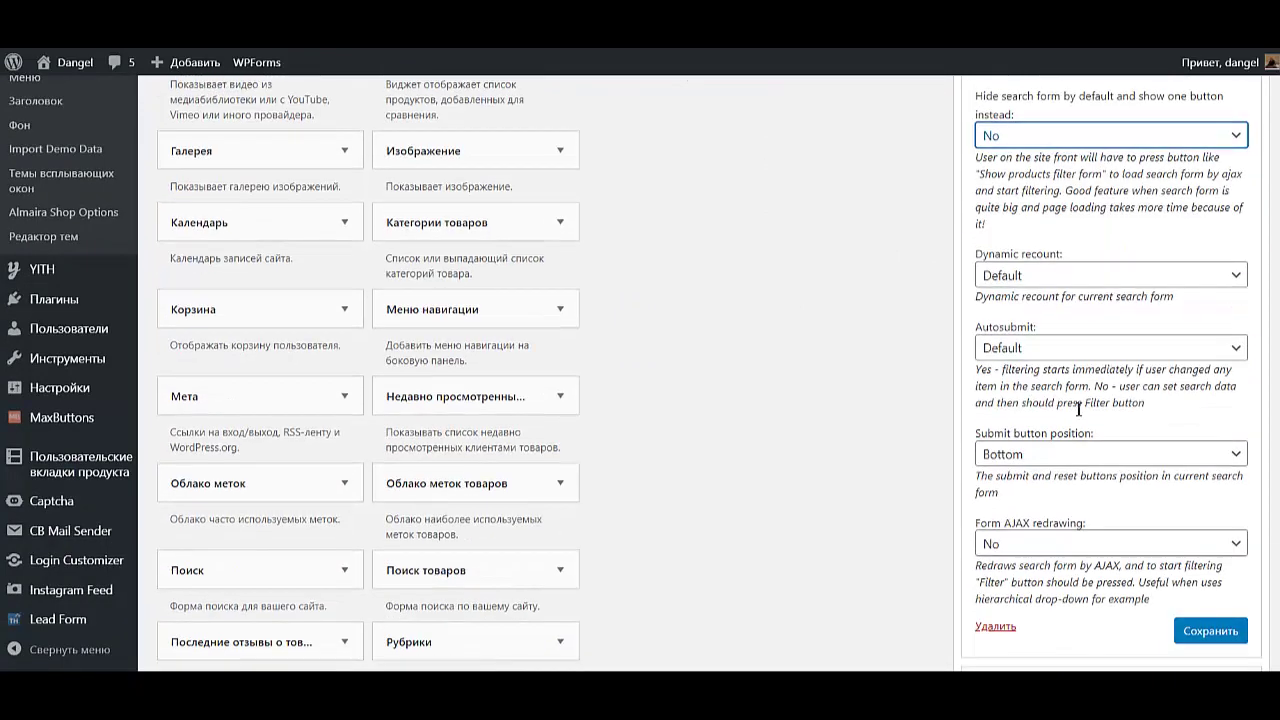
pyautogui.click(1060, 286)
pyautogui.click(1048, 332)
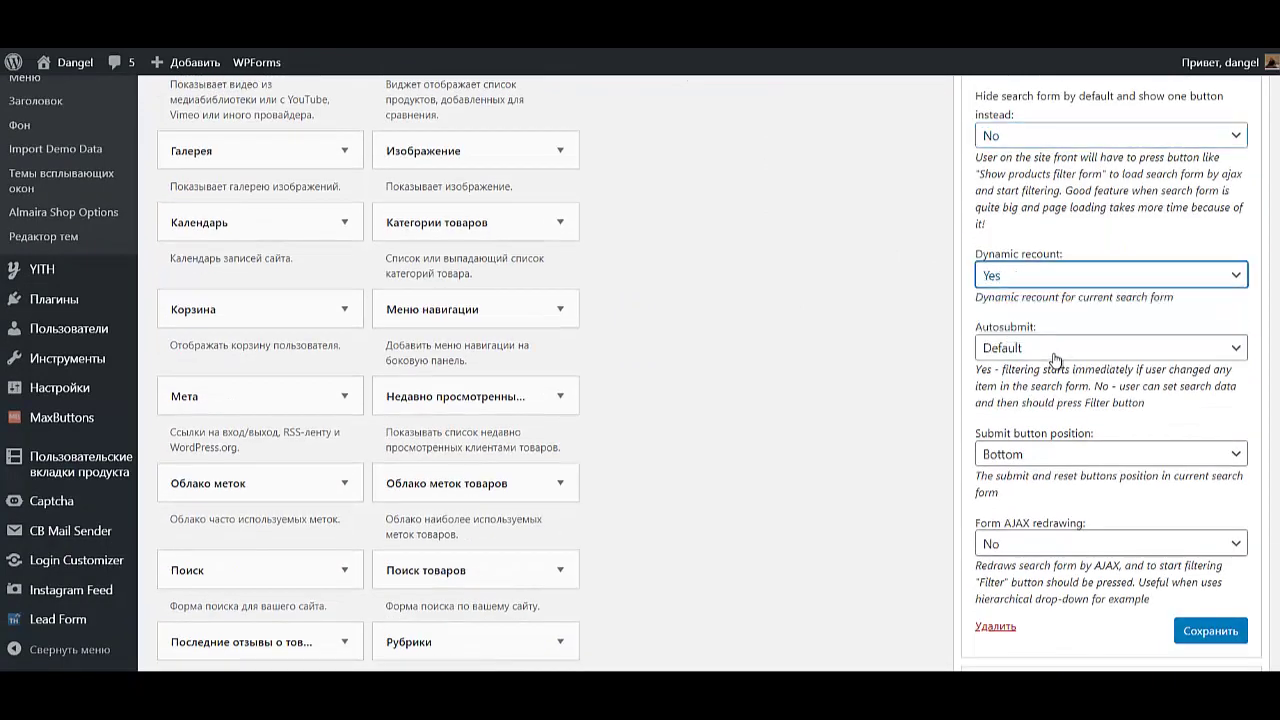
pyautogui.click(1054, 356)
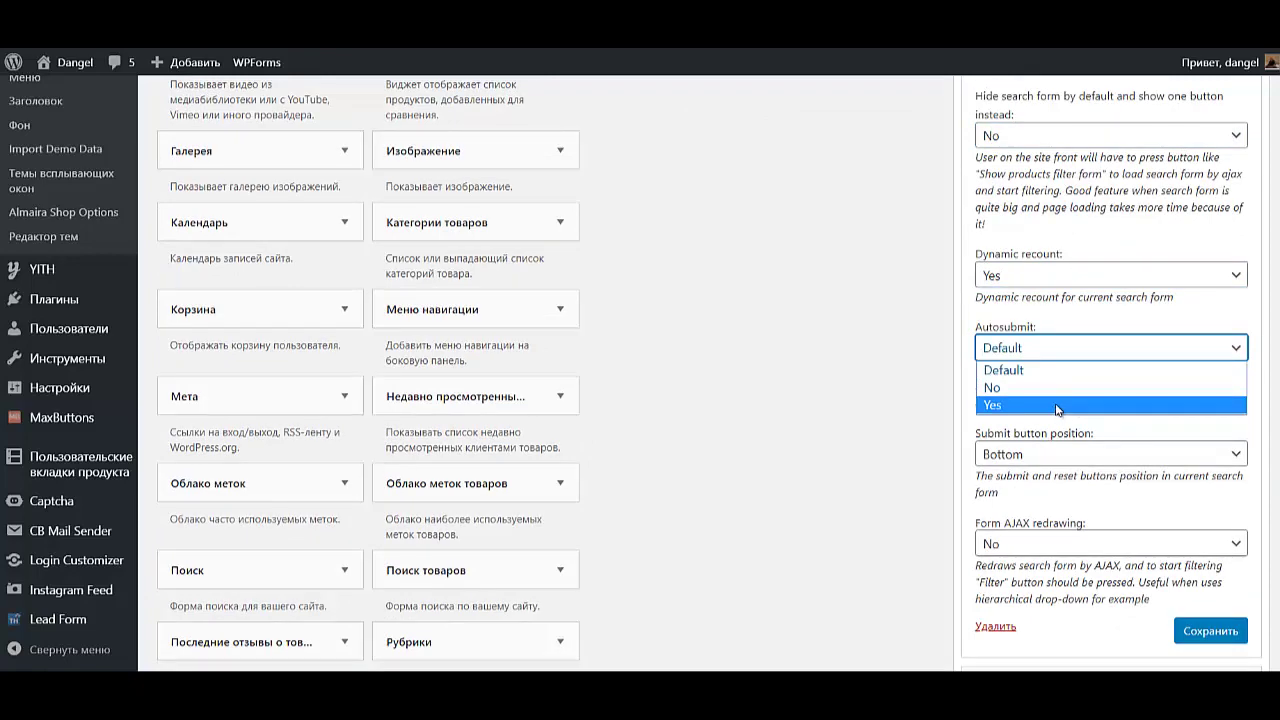
pyautogui.click(1057, 405)
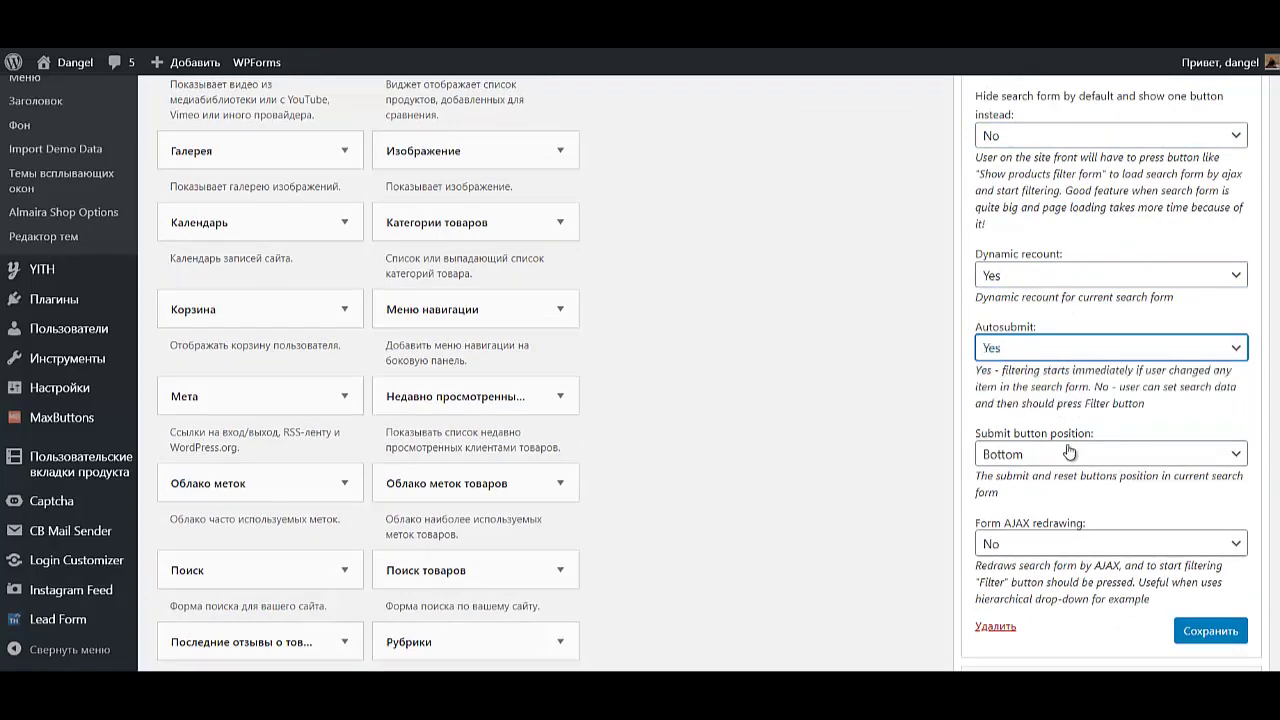
# Save the WOOF - WooCommerce Products Filter widget settings in the WooCommerce Sidebar.
pyautogui.scroll(-3, 1071, 550)
pyautogui.scroll(2, 1100, 540)
pyautogui.scroll(1, 1144, 536)
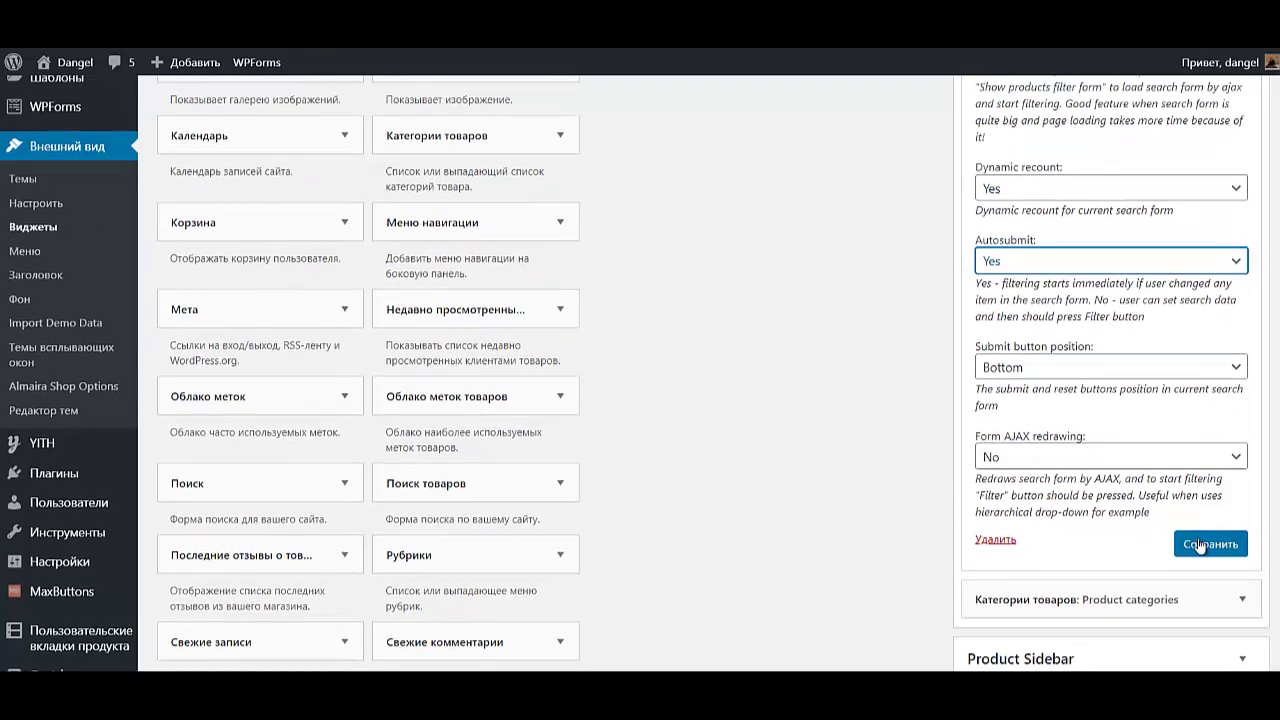
pyautogui.click(1202, 545)
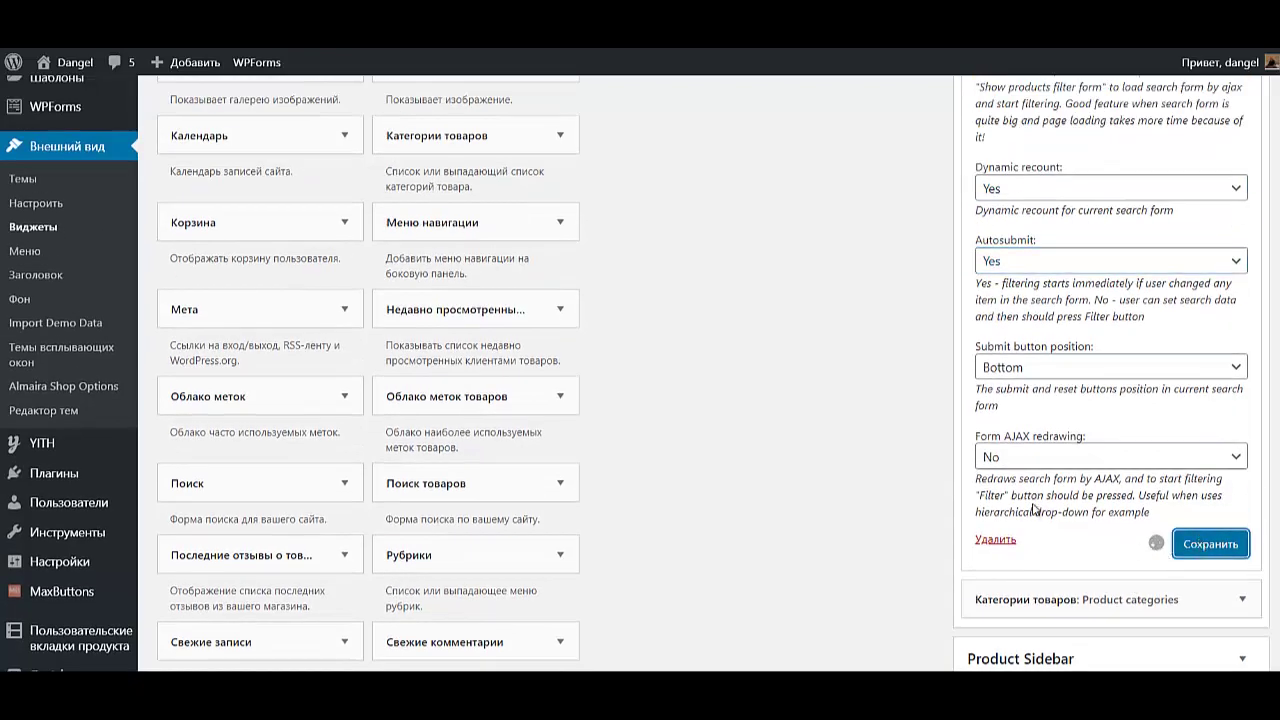
# Open the Products Filter section of the WooCommerce settings and set Search by Price to As woo range-slider.
pyautogui.scroll(3, 60, 395)
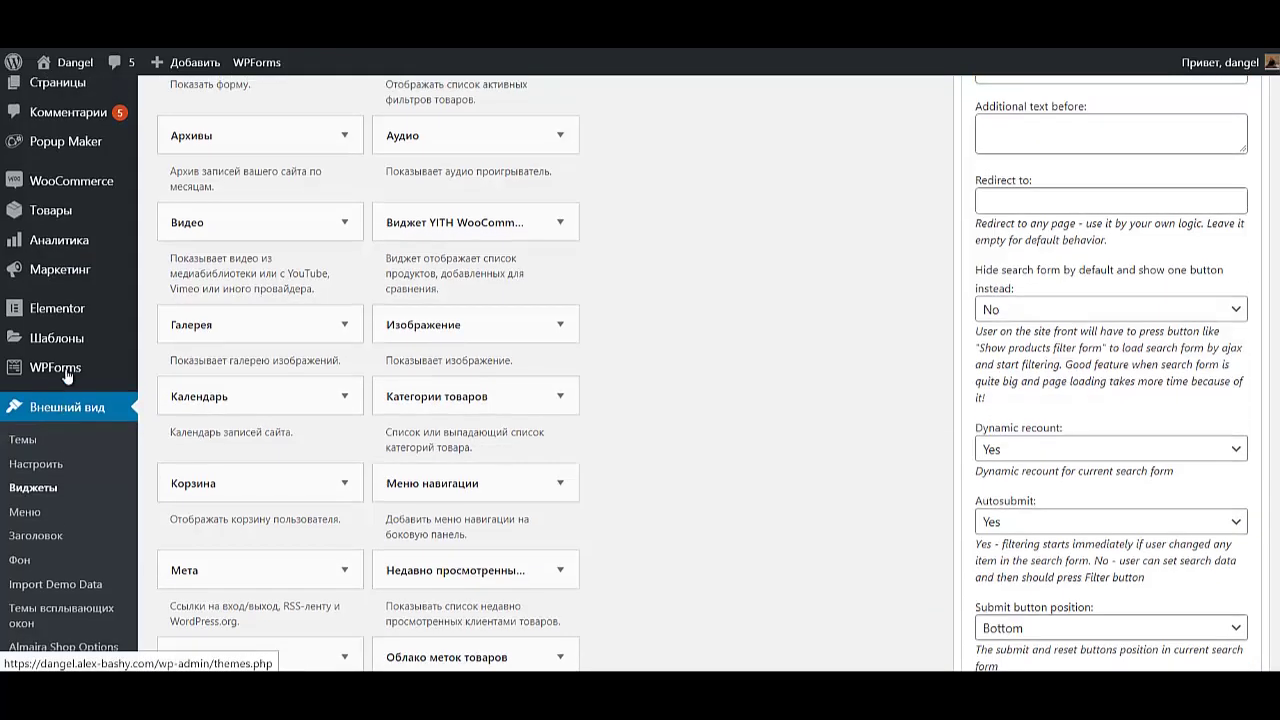
pyautogui.scroll(1, 67, 370)
pyautogui.moveTo(81, 299)
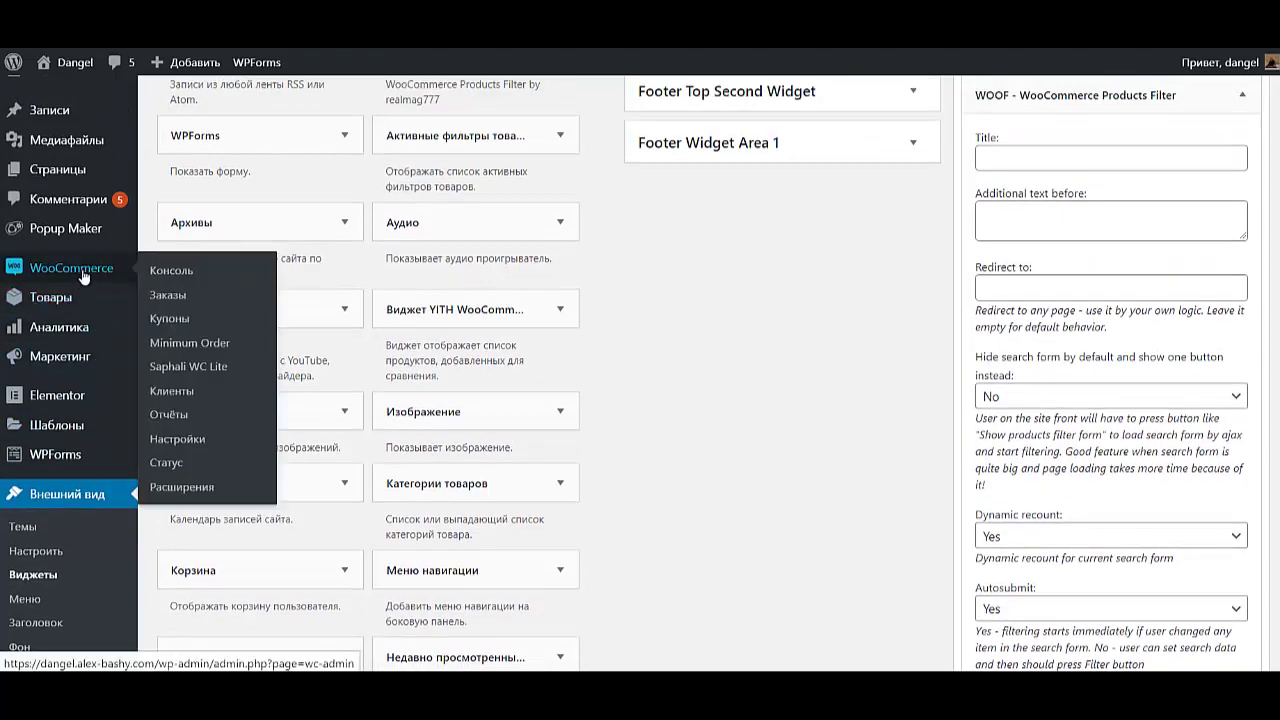
pyautogui.click(179, 432)
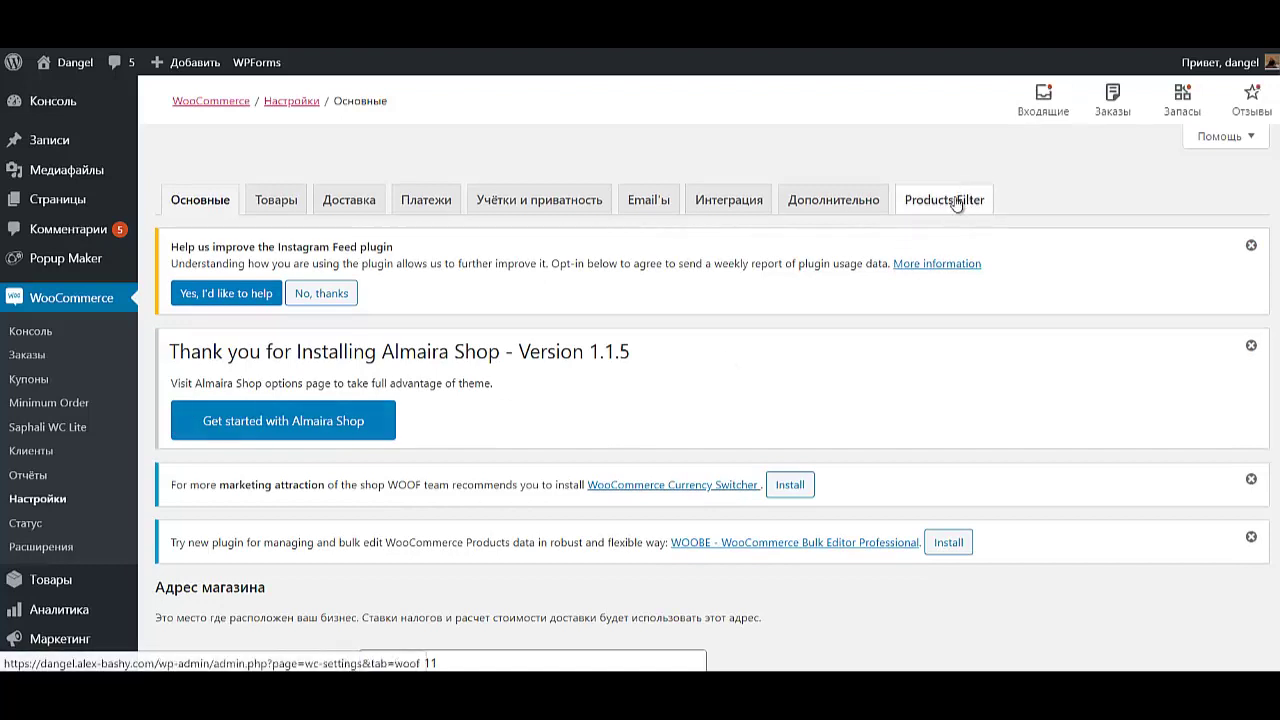
pyautogui.click(957, 201)
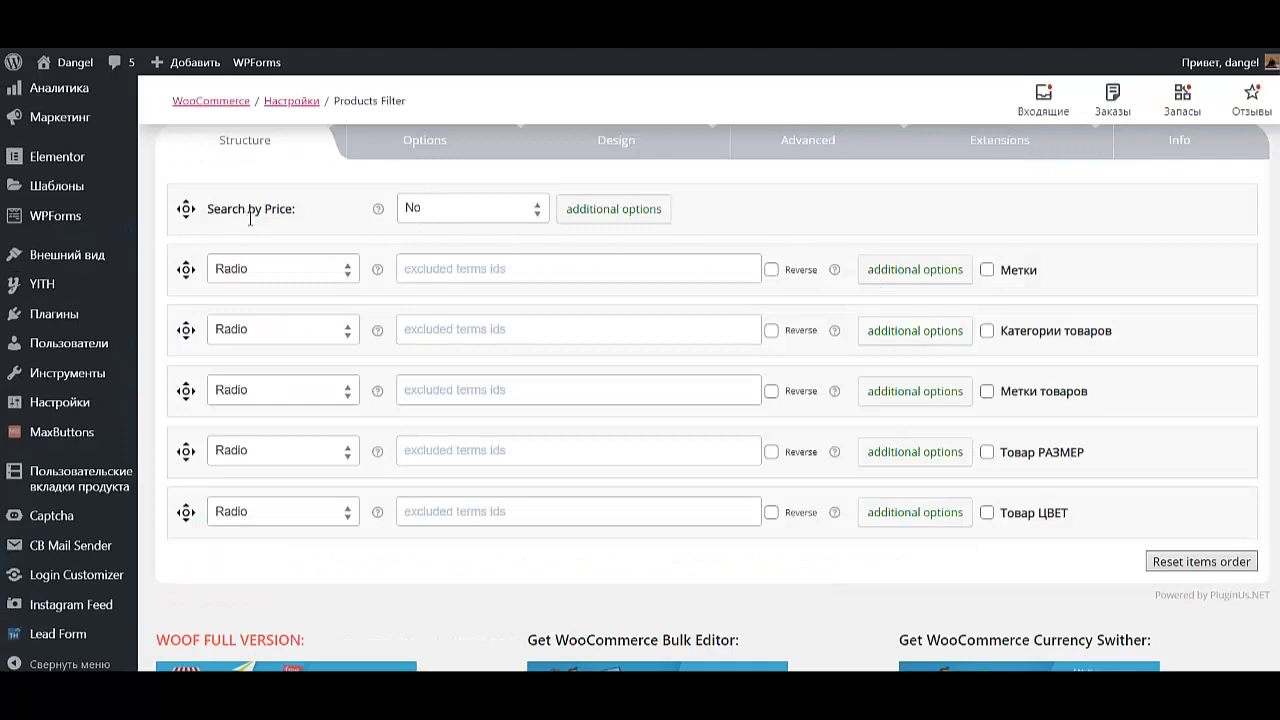
pyautogui.click(482, 213)
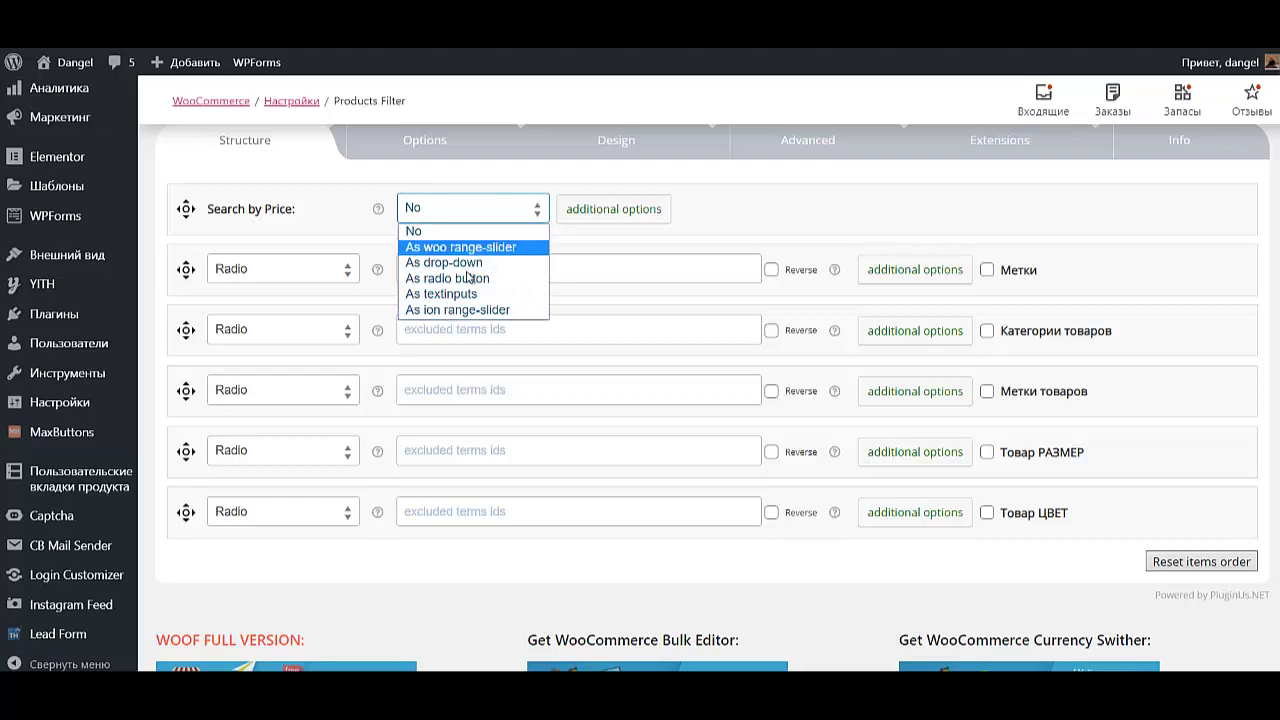
pyautogui.click(470, 248)
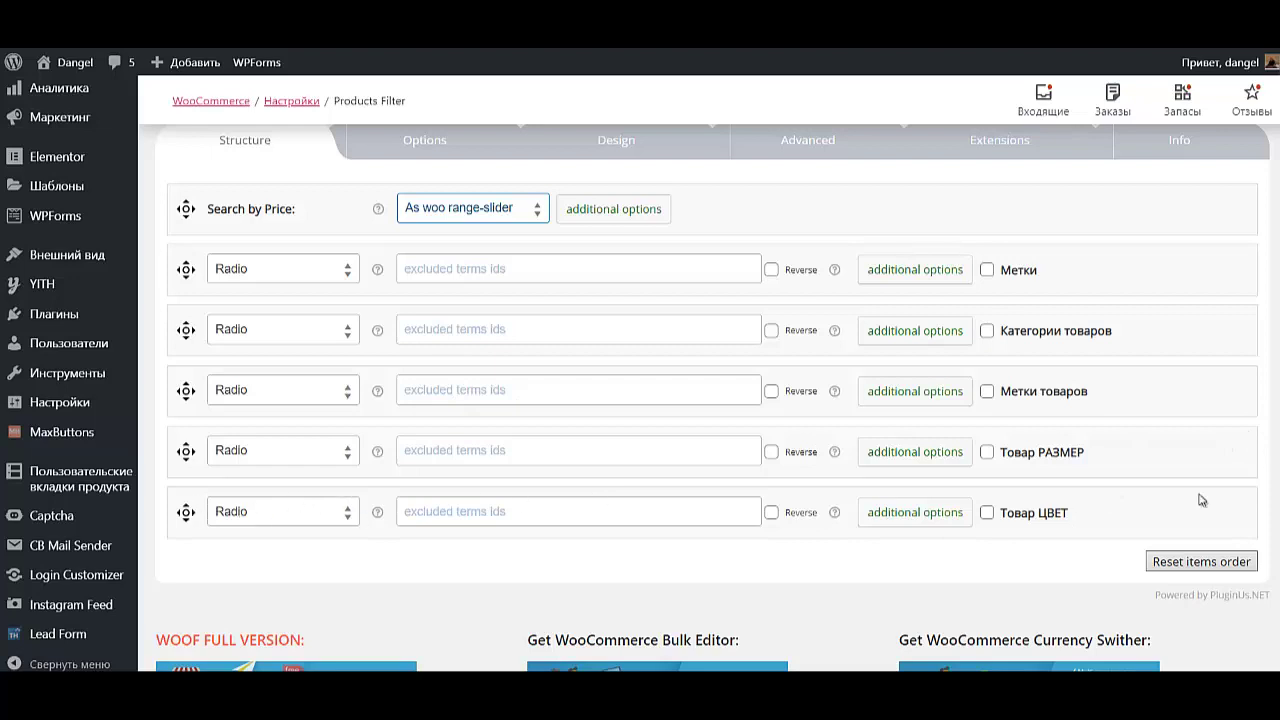
# Enable the Товар ЦВЕТ, Товар РАЗМЕР and Категории товаров filters in the Products Filter structure.
pyautogui.click(988, 514)
pyautogui.click(989, 453)
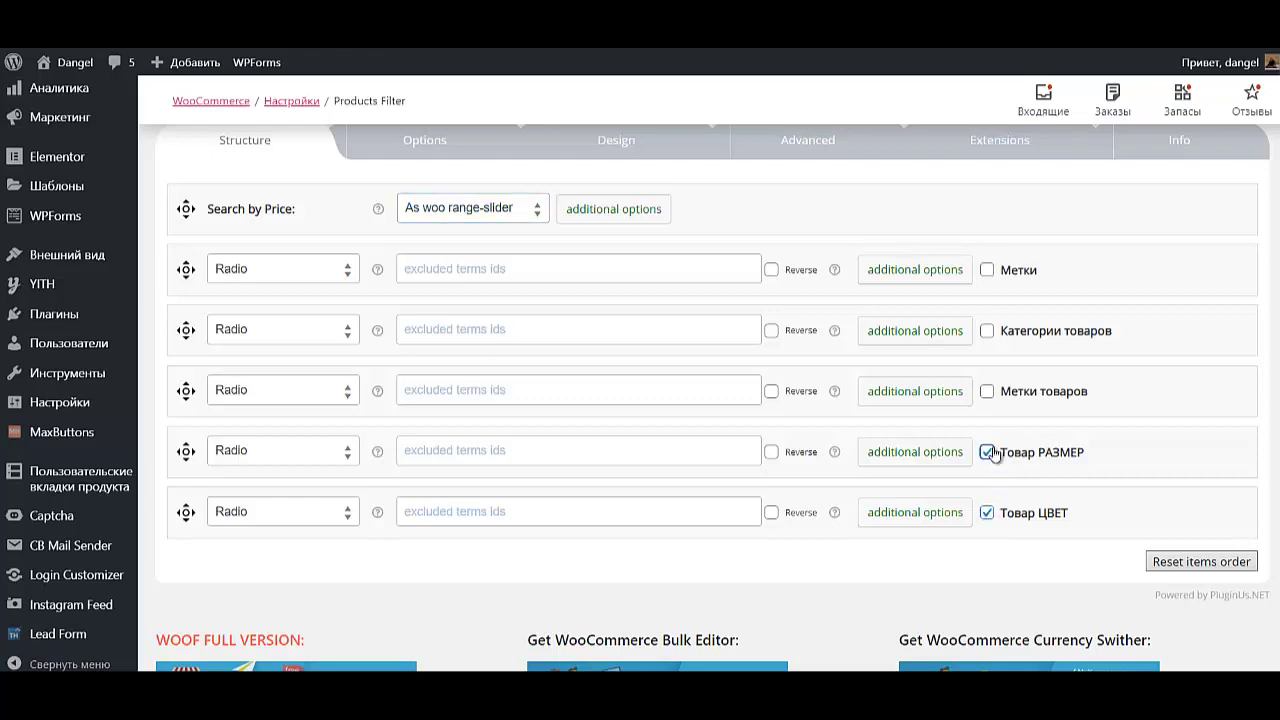
pyautogui.click(987, 333)
# Set the display type of the Товар ЦВЕТ, Товар РАЗМЕР and Категории товаров filters to Checkbox.
pyautogui.click(281, 515)
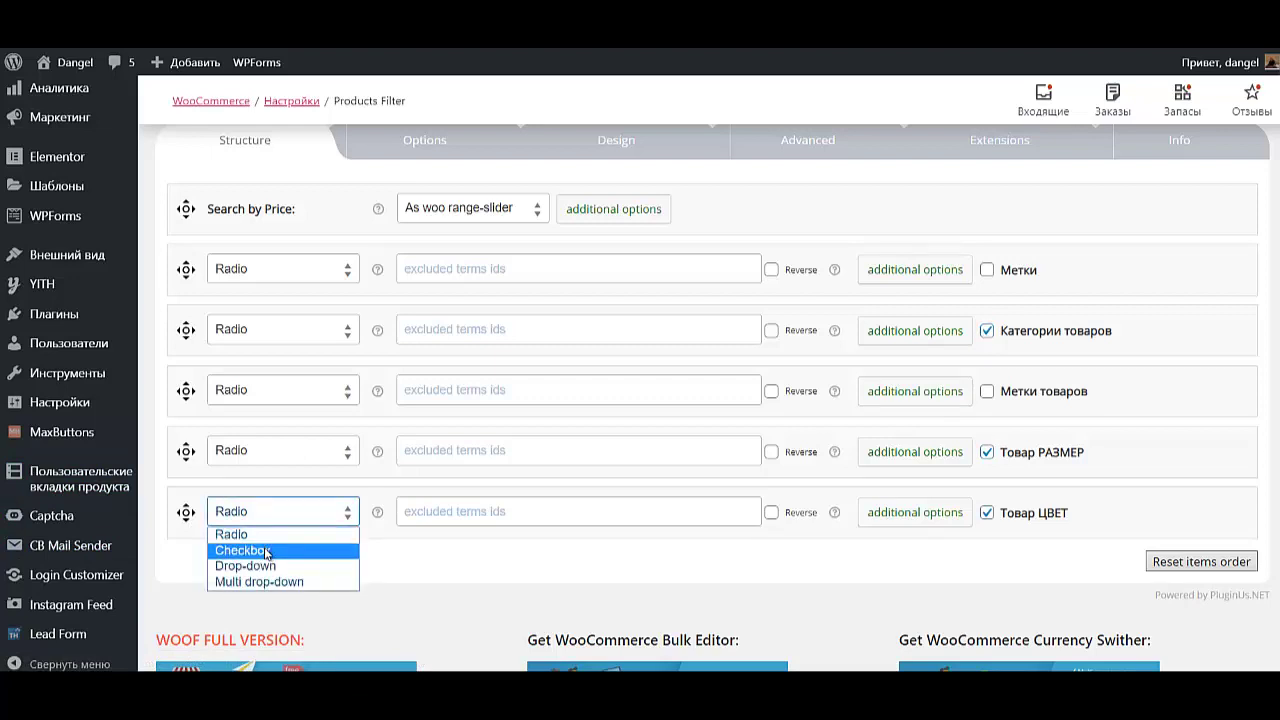
pyautogui.click(266, 552)
pyautogui.click(262, 453)
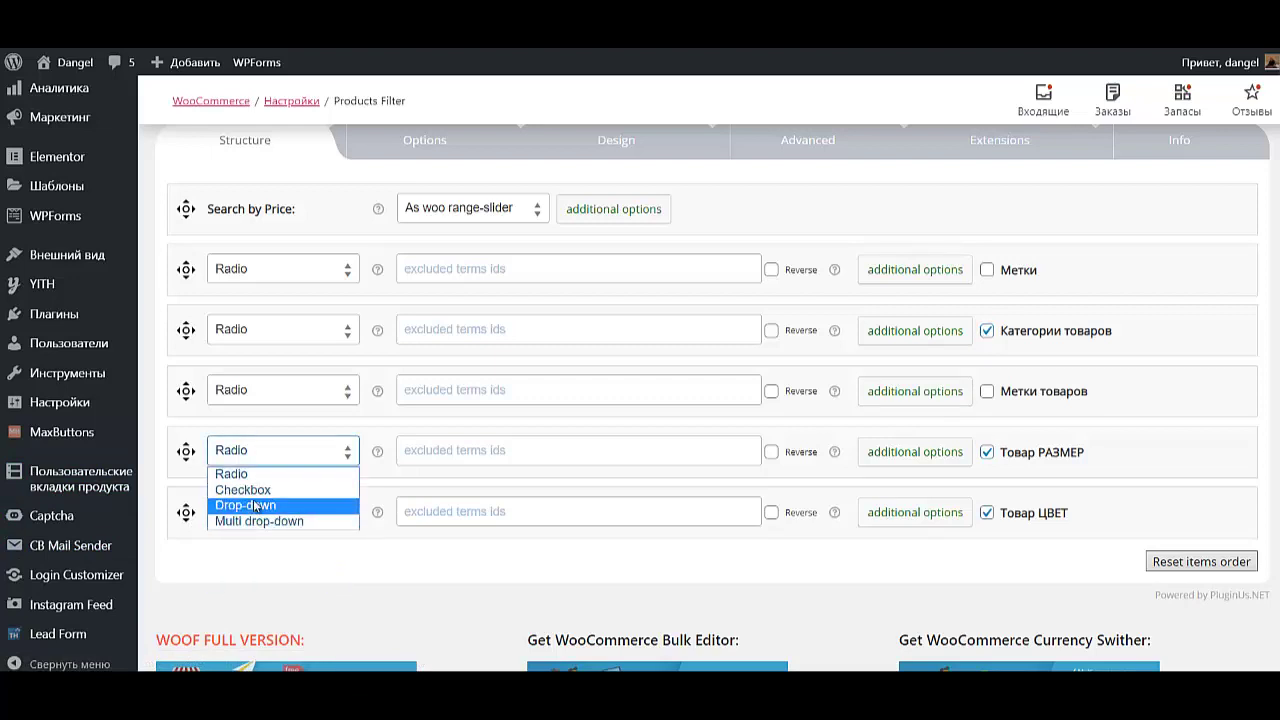
pyautogui.click(245, 490)
pyautogui.click(225, 330)
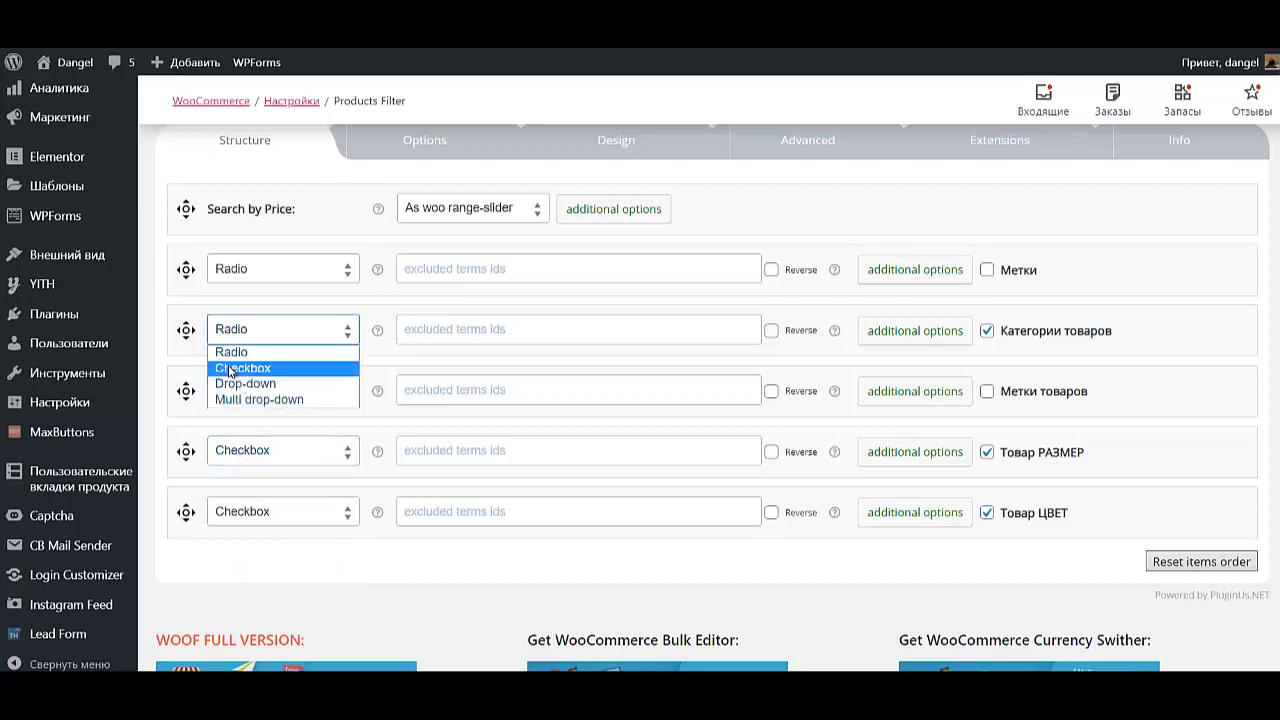
pyautogui.click(232, 369)
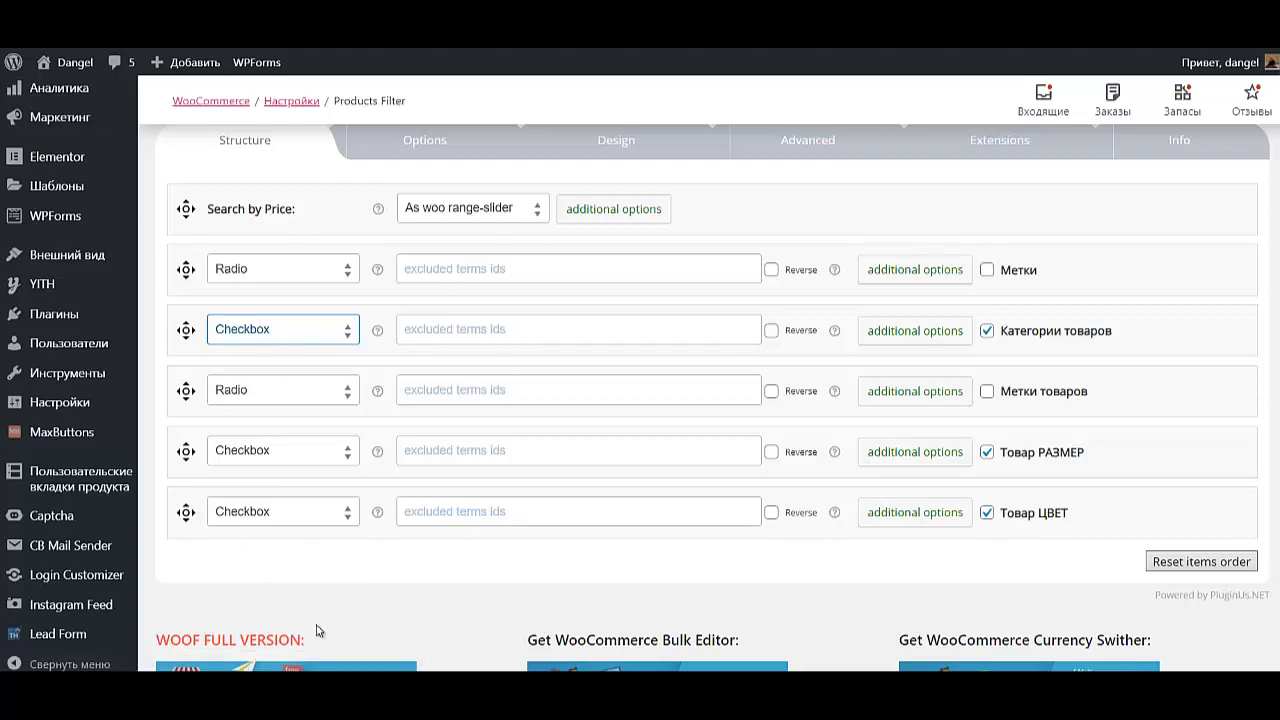
# Reorder the filters so Товар РАЗМЕР, Товар ЦВЕТ and Категории товаров come before Метки and Метки товаров.
pyautogui.moveTo(185, 455); pyautogui.dragTo(178, 289)
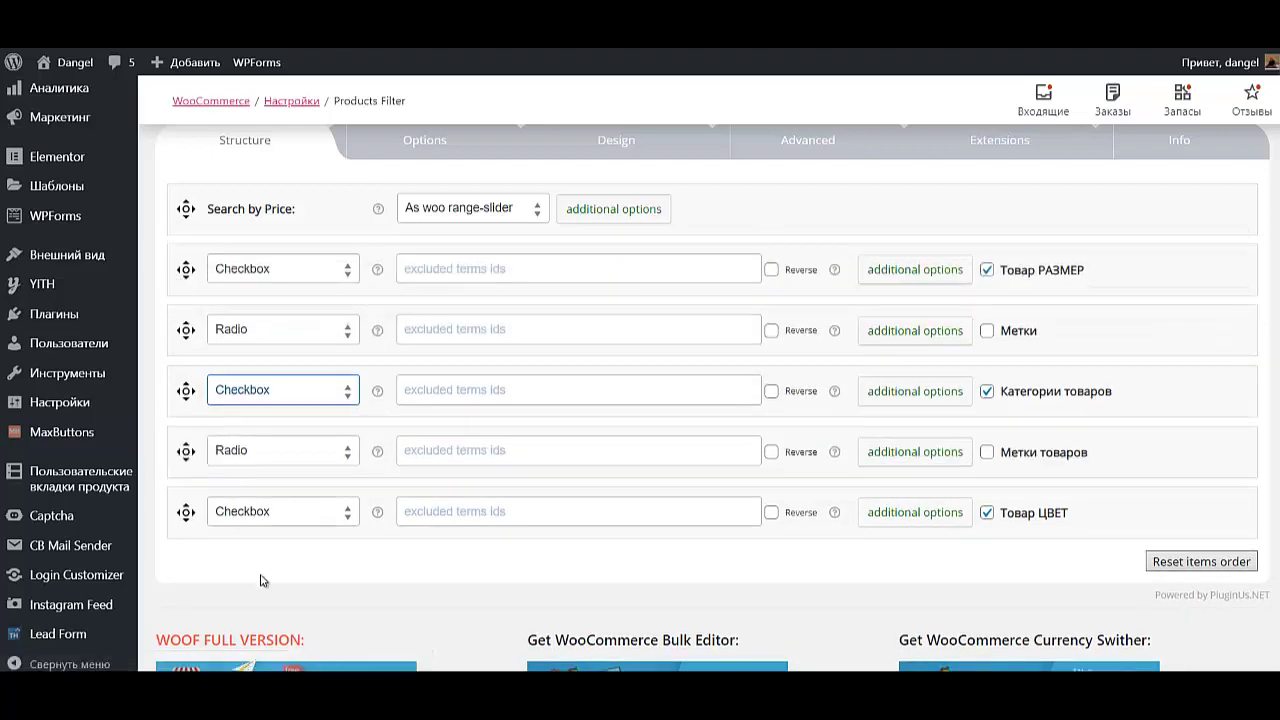
pyautogui.moveTo(186, 512); pyautogui.dragTo(176, 326)
pyautogui.moveTo(187, 449); pyautogui.dragTo(185, 393)
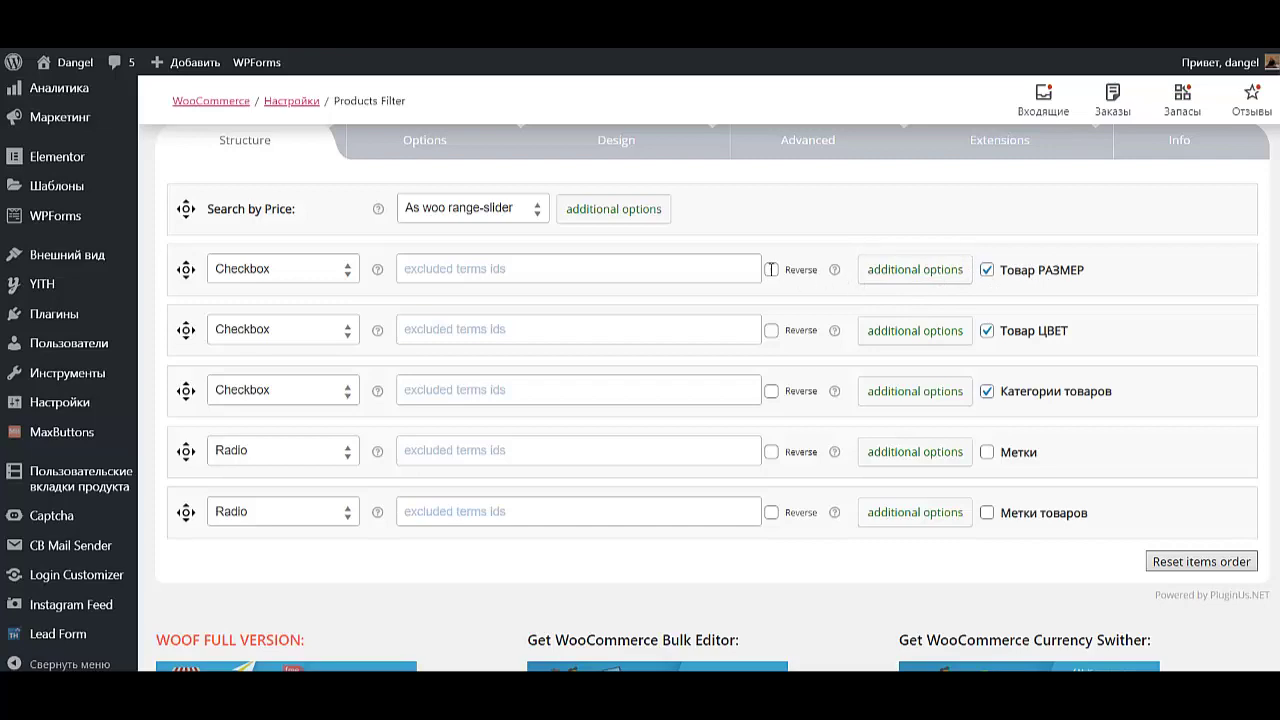
pyautogui.click(918, 270)
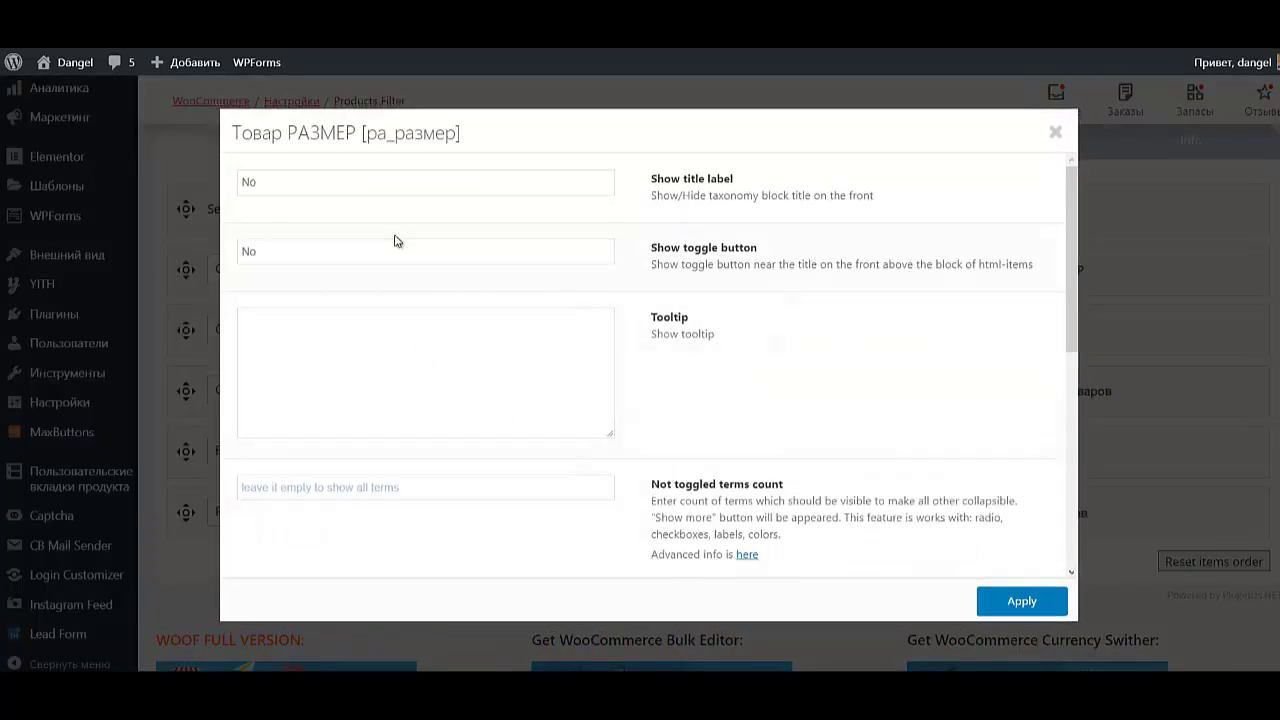
pyautogui.click(360, 184)
pyautogui.click(357, 214)
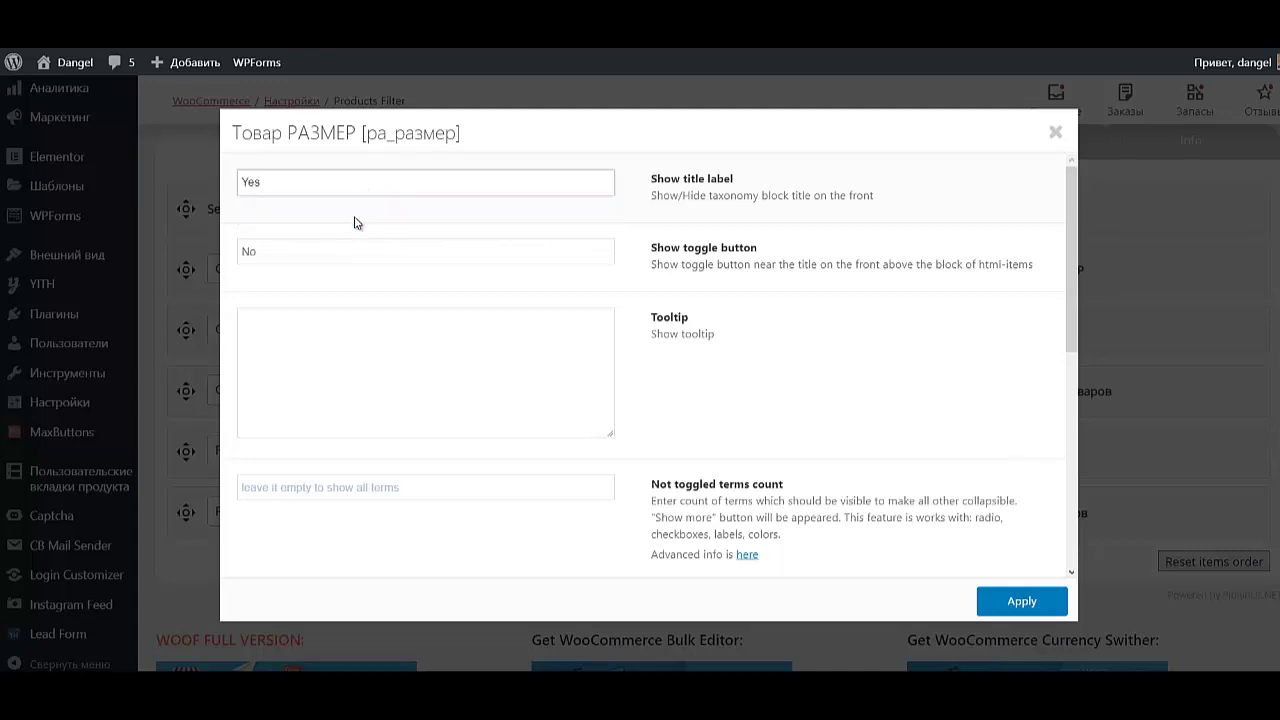
pyautogui.scroll(-3, 396, 345)
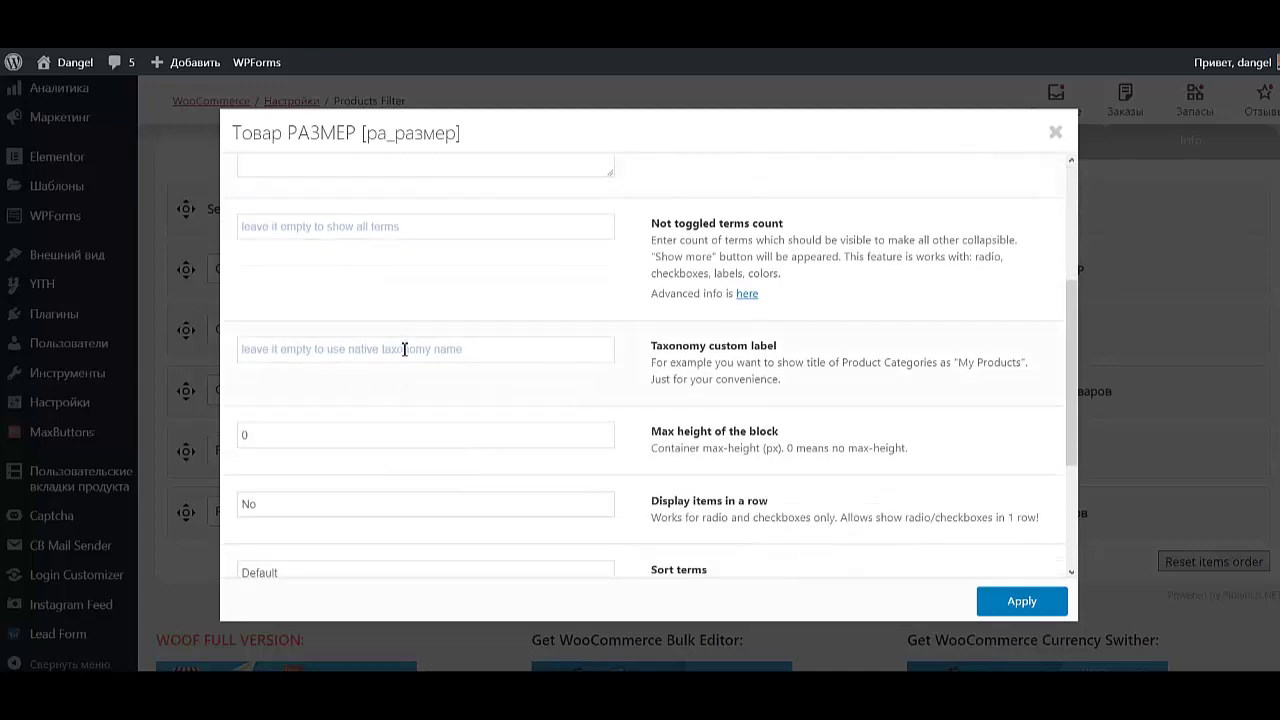
pyautogui.click(405, 349)
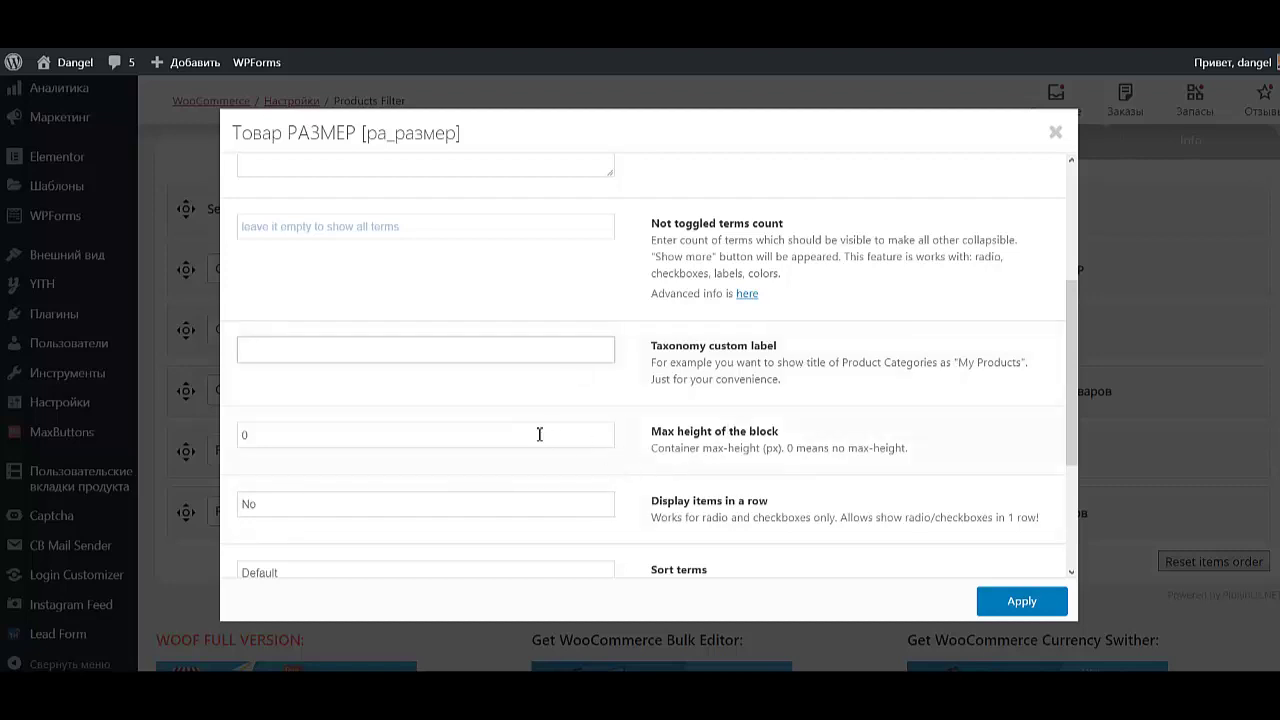
pyautogui.click(1057, 134)
# In the additional options of Товар РАЗМЕР, set Show title label to Yes and the taxonomy custom label to Размер, and apply.
pyautogui.click(910, 265)
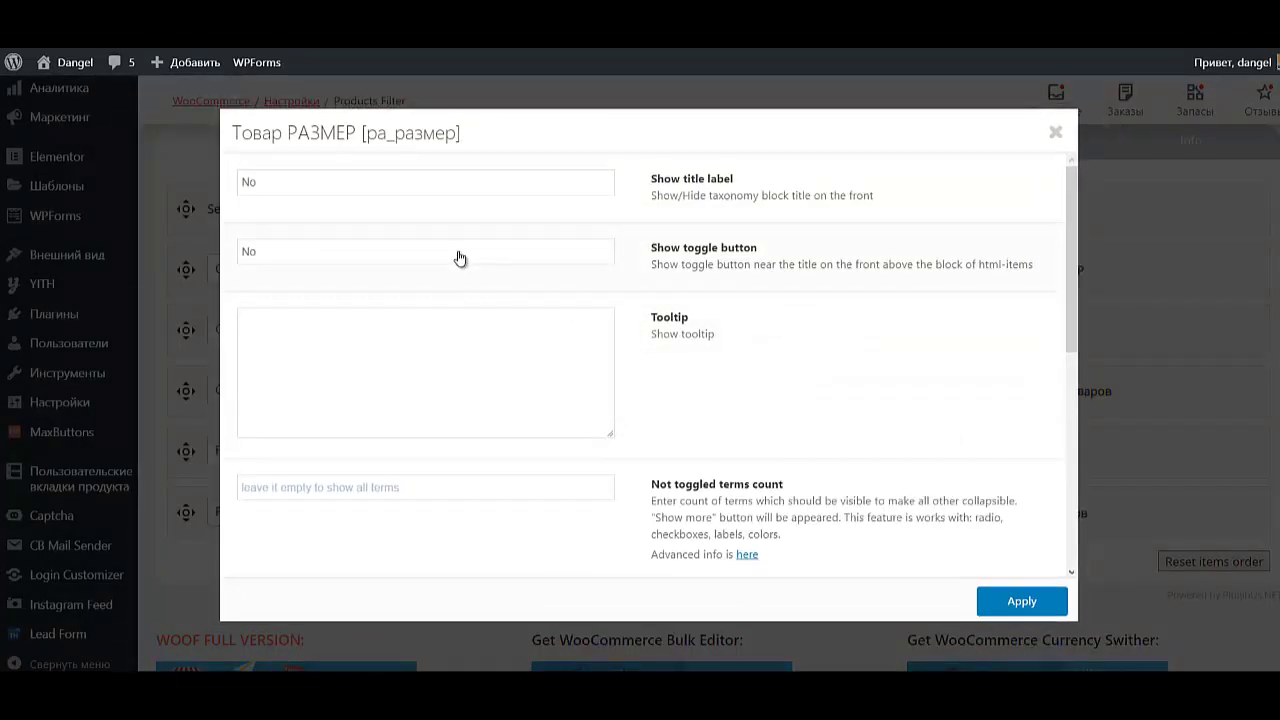
pyautogui.click(472, 186)
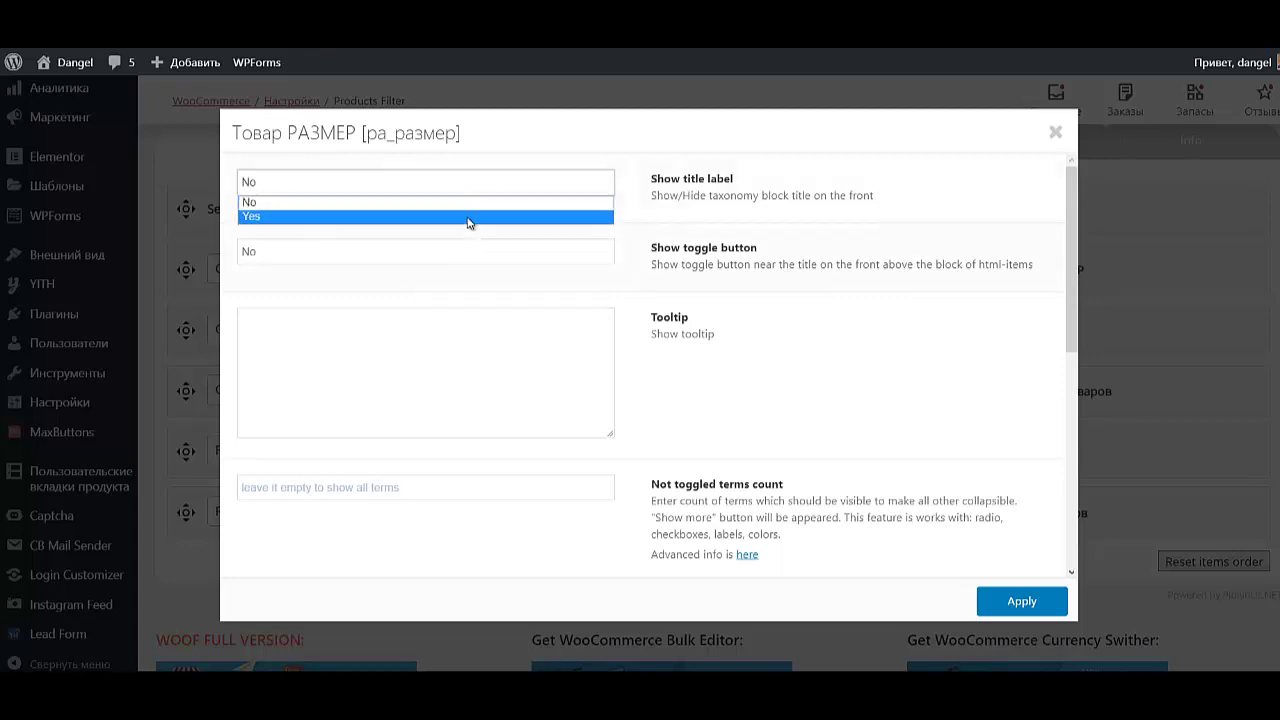
pyautogui.click(467, 217)
pyautogui.scroll(-3, 475, 335)
pyautogui.click(463, 349)
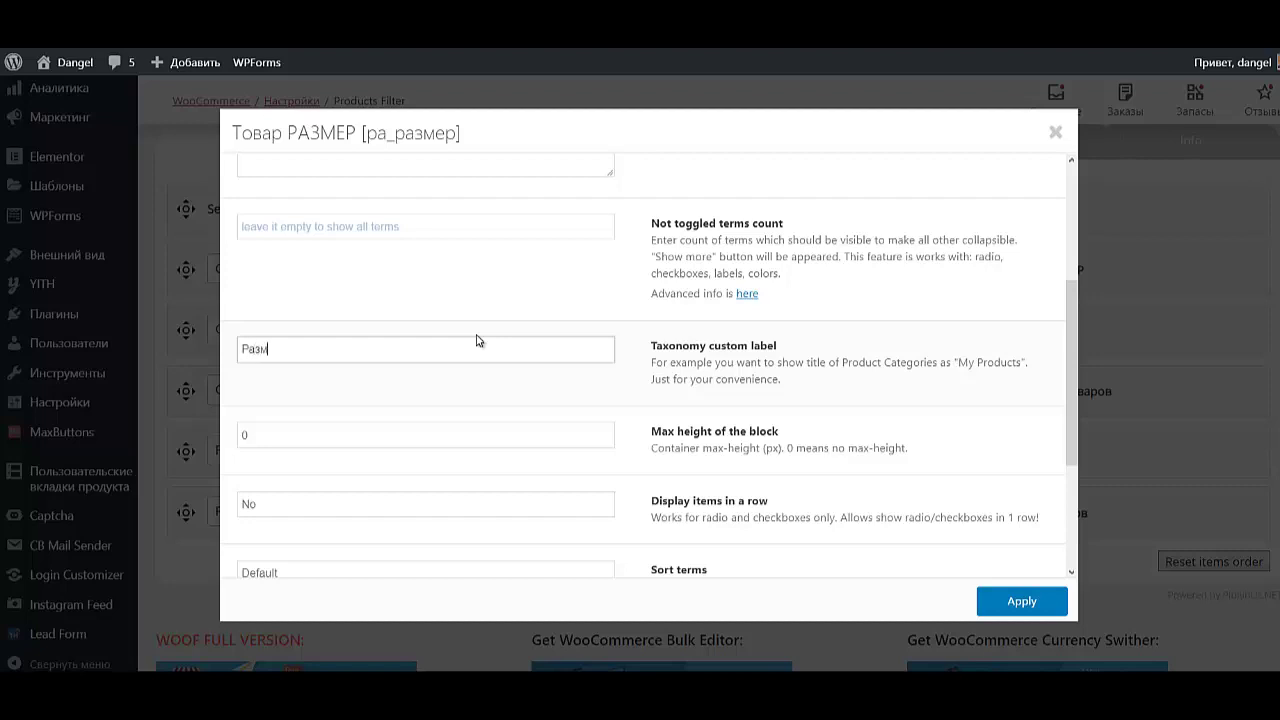
pyautogui.scroll(-3, 612, 339)
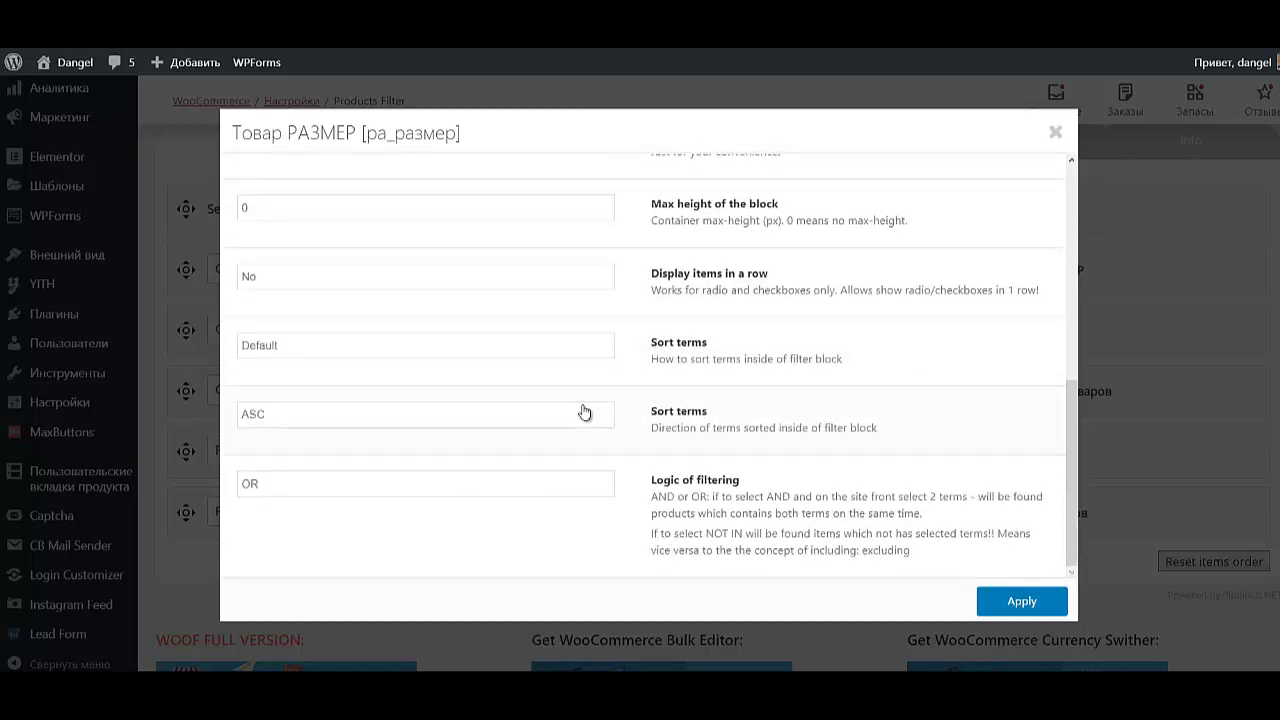
pyautogui.click(1013, 604)
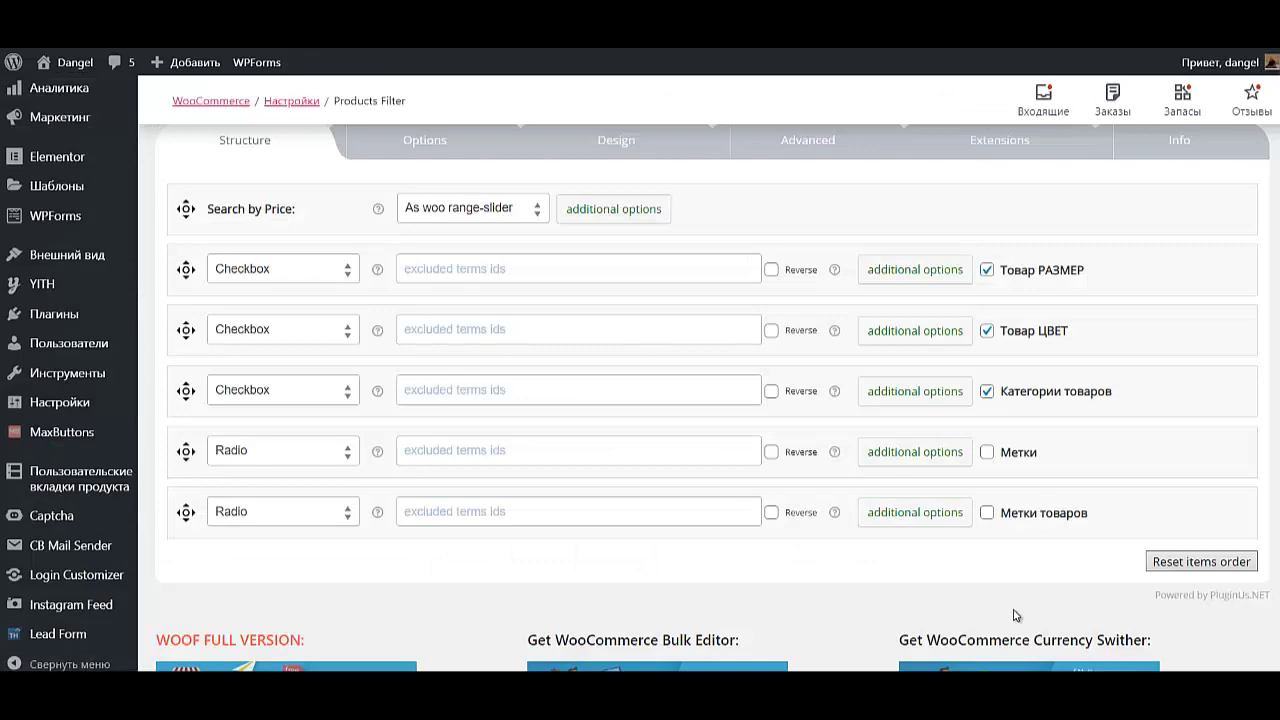
# In the additional options of Товар ЦВЕТ, set Show title label to Yes and the taxonomy custom label to Цвет, and apply.
pyautogui.click(915, 330)
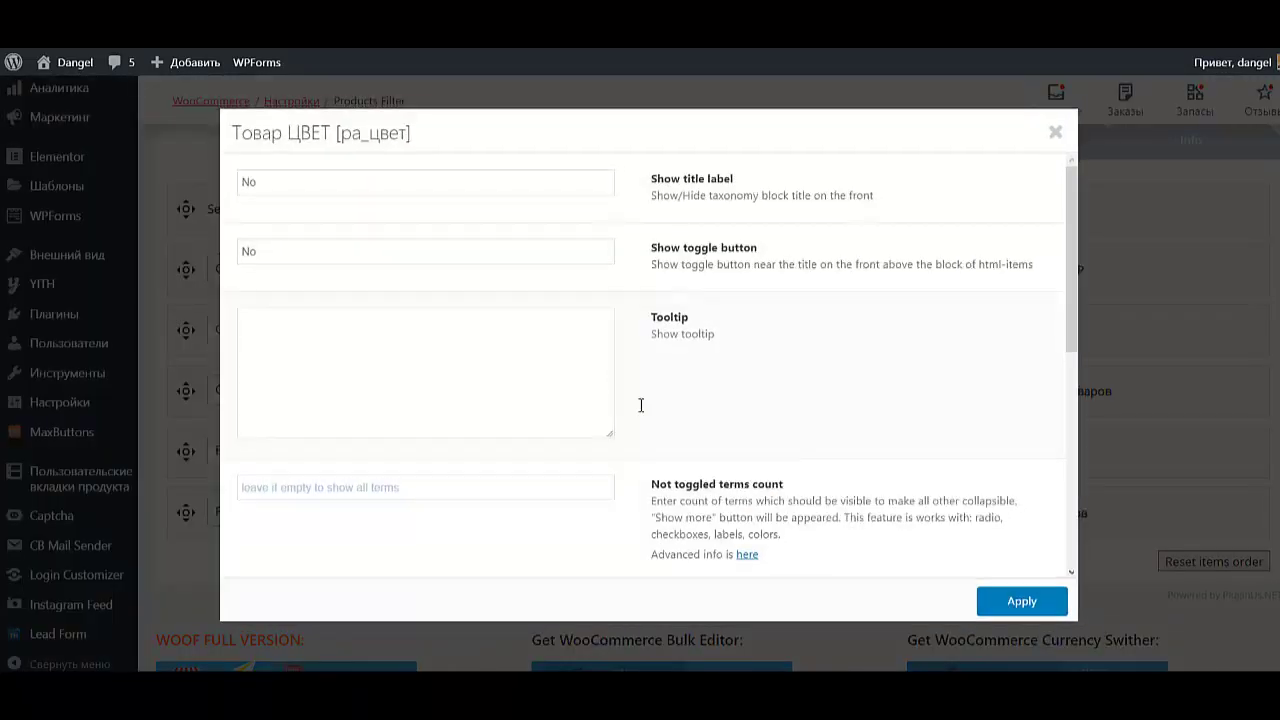
pyautogui.click(416, 192)
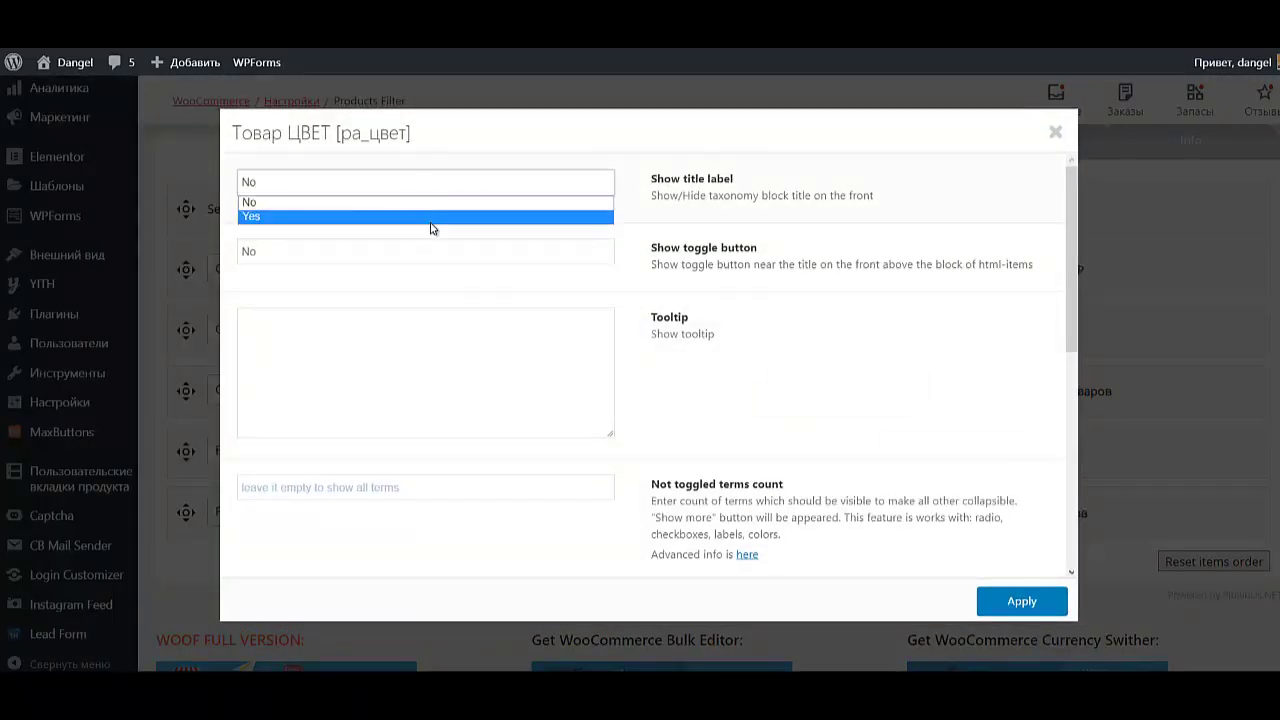
pyautogui.click(429, 222)
pyautogui.scroll(-4, 476, 380)
pyautogui.scroll(2, 447, 322)
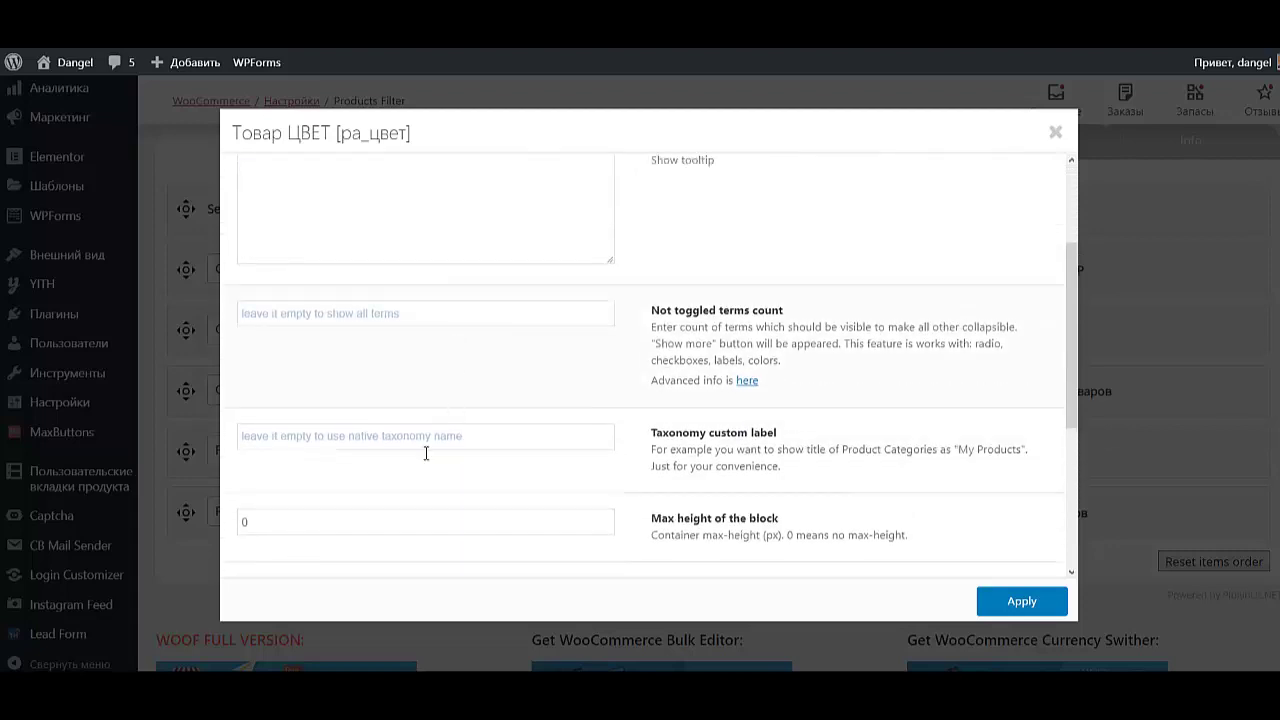
pyautogui.click(426, 437)
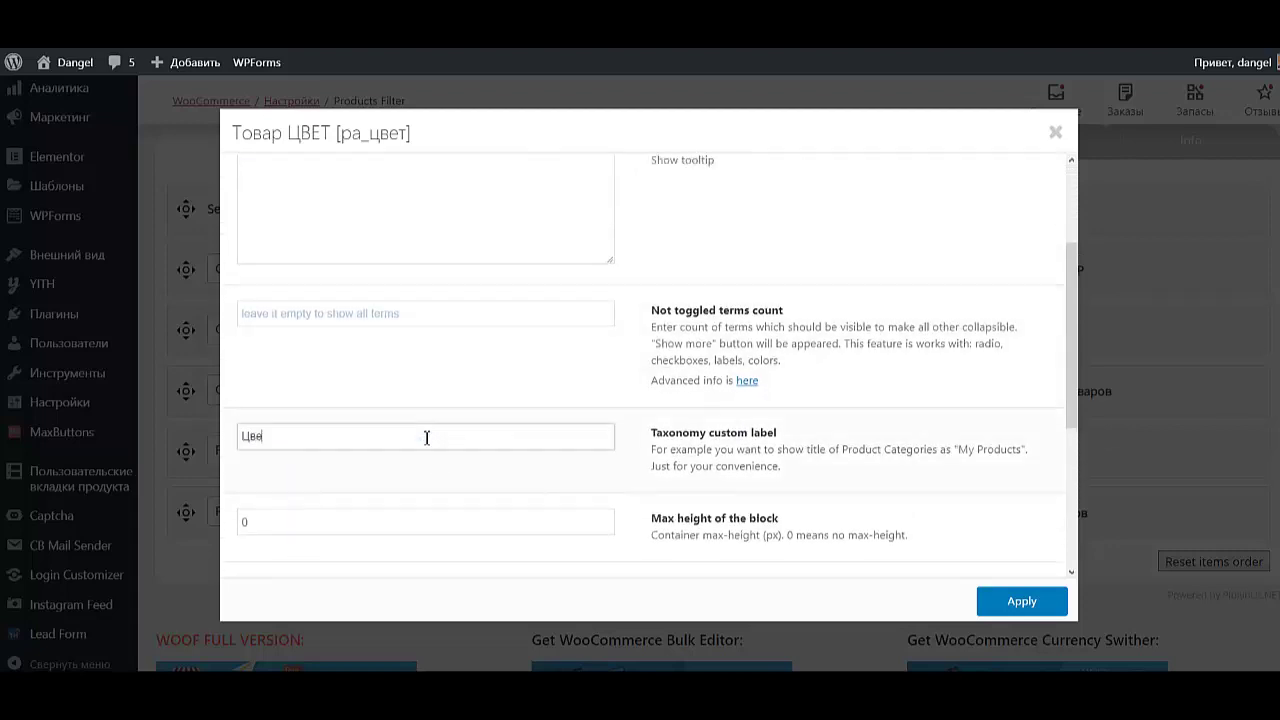
pyautogui.click(997, 601)
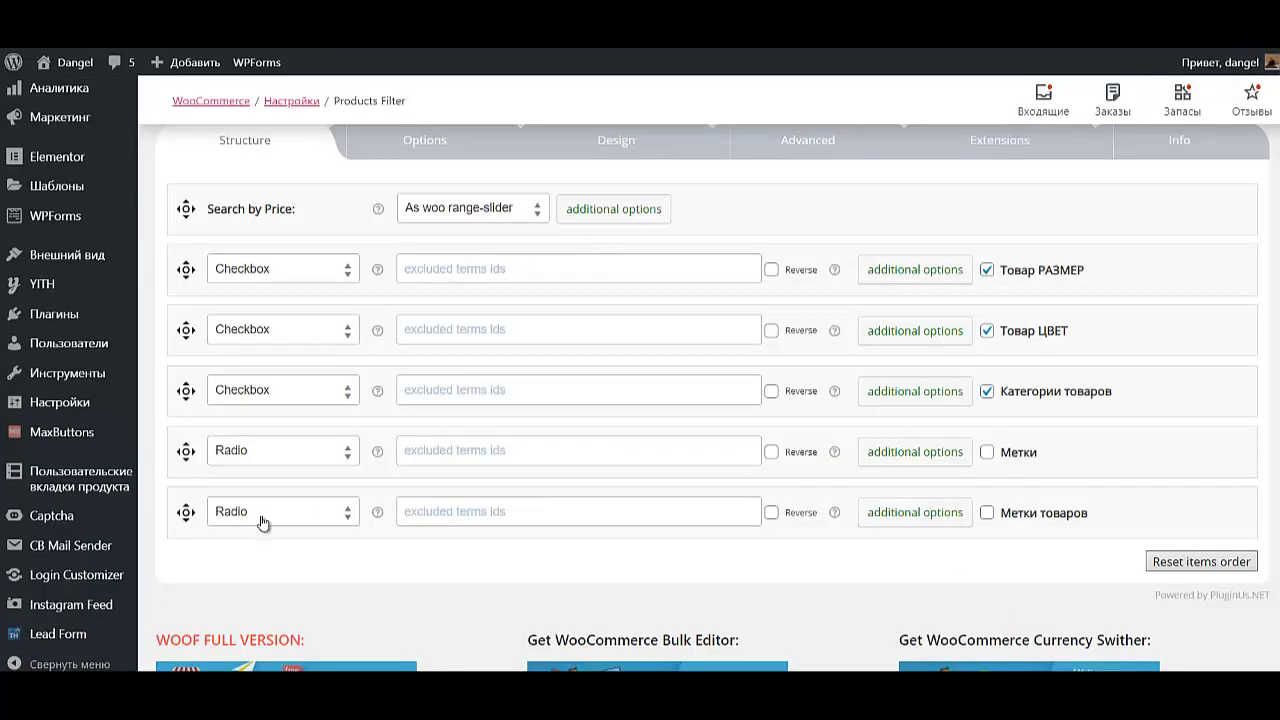
# Save the Products Filter settings and check the price, size, colour and category filters on the site's КАТАЛОГ page.
pyautogui.scroll(-3, 263, 540)
pyautogui.click(210, 590)
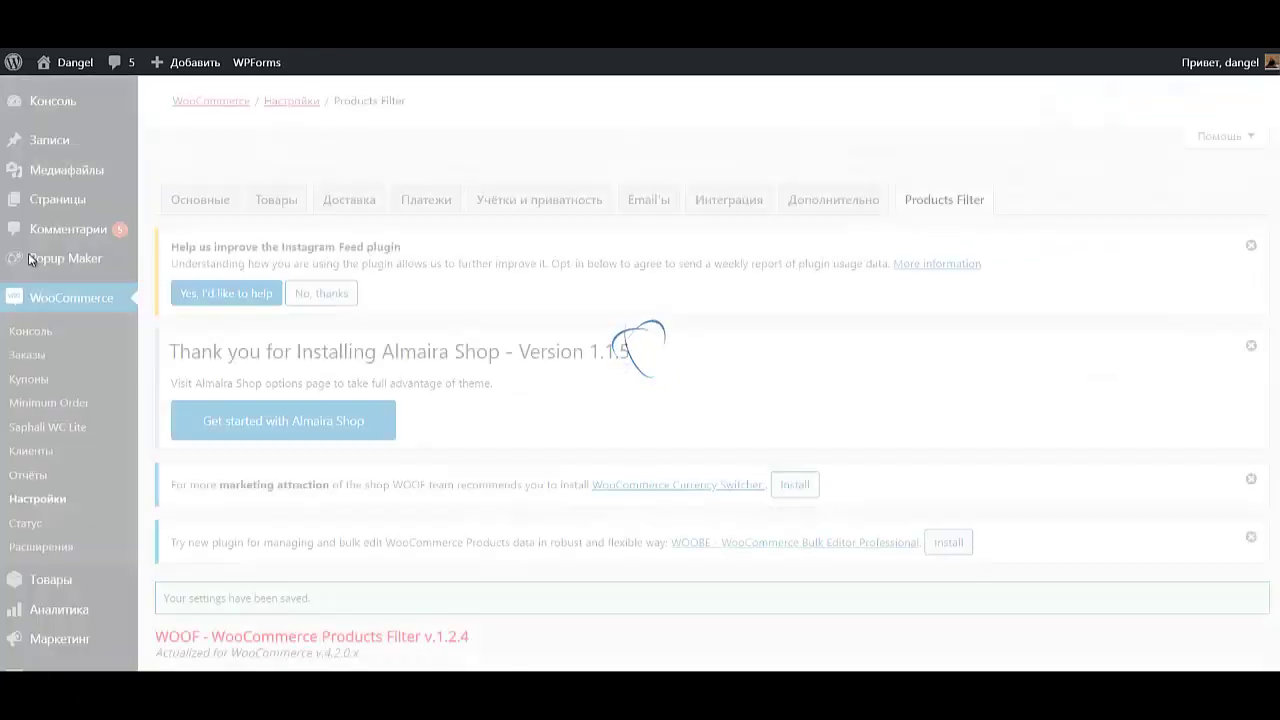
pyautogui.moveTo(55, 64)
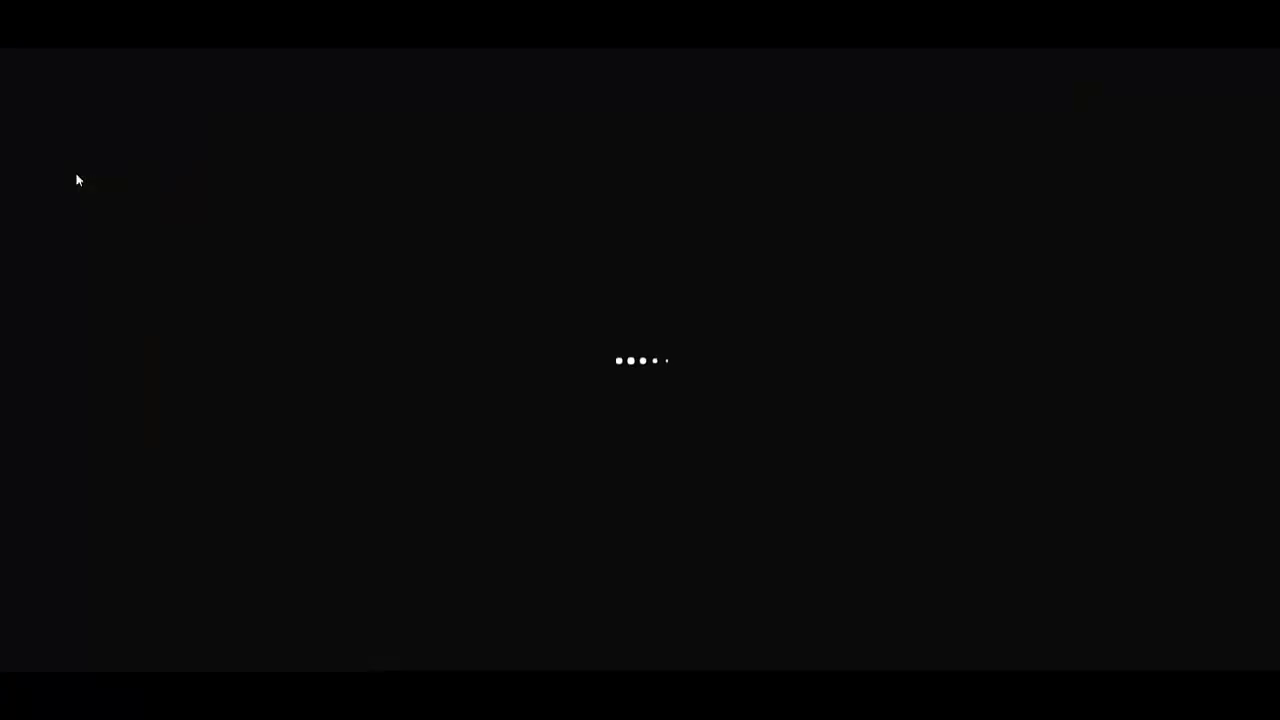
pyautogui.scroll(-2, 938, 505)
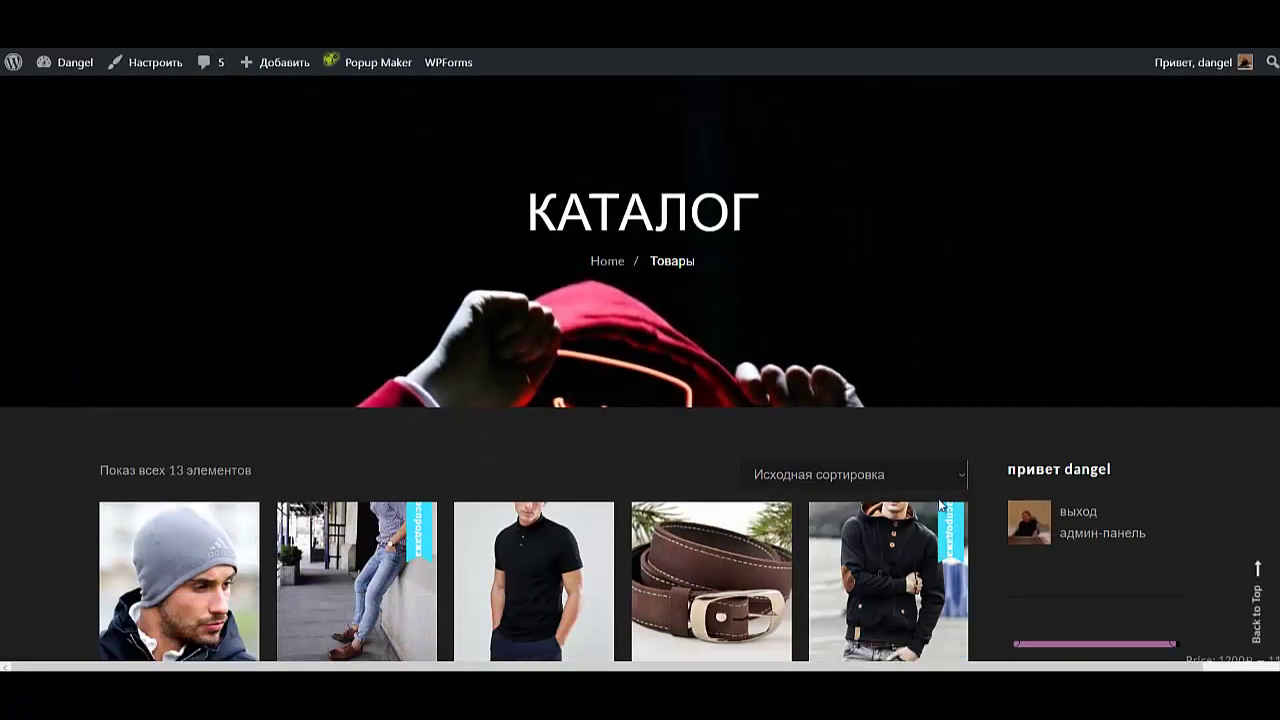
pyautogui.scroll(1, 914, 329)
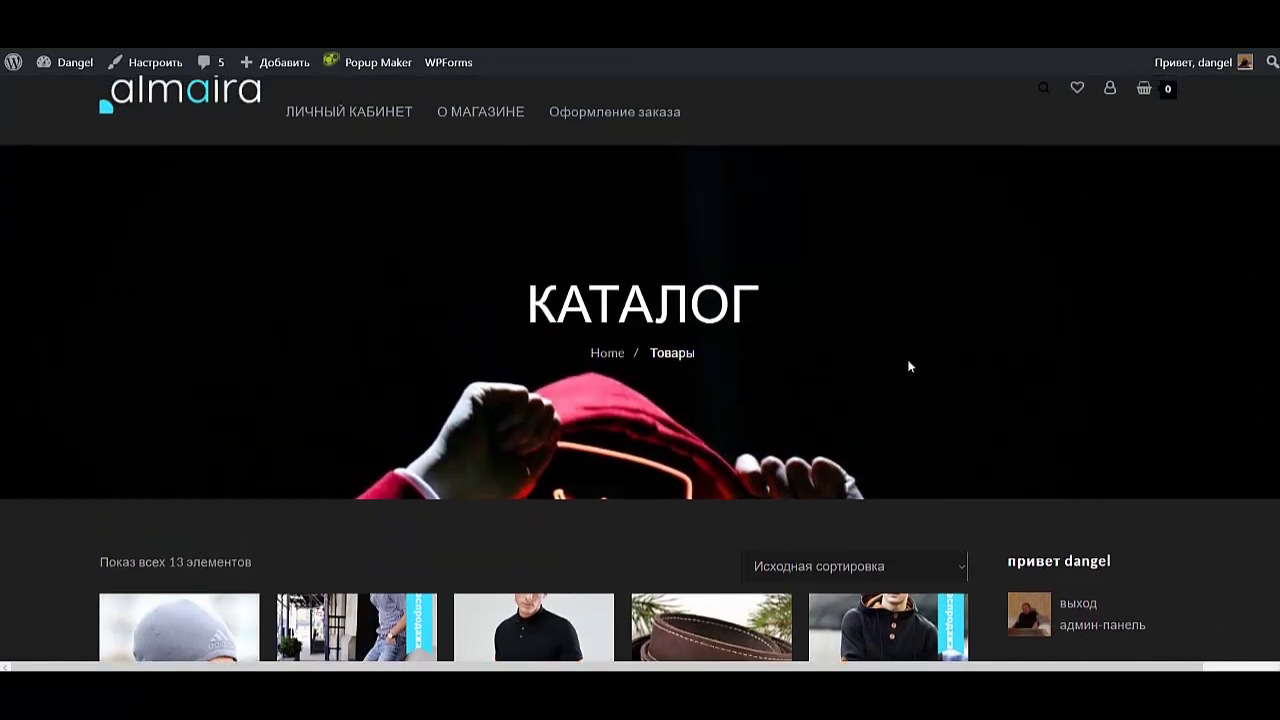
pyautogui.scroll(-5, 1070, 562)
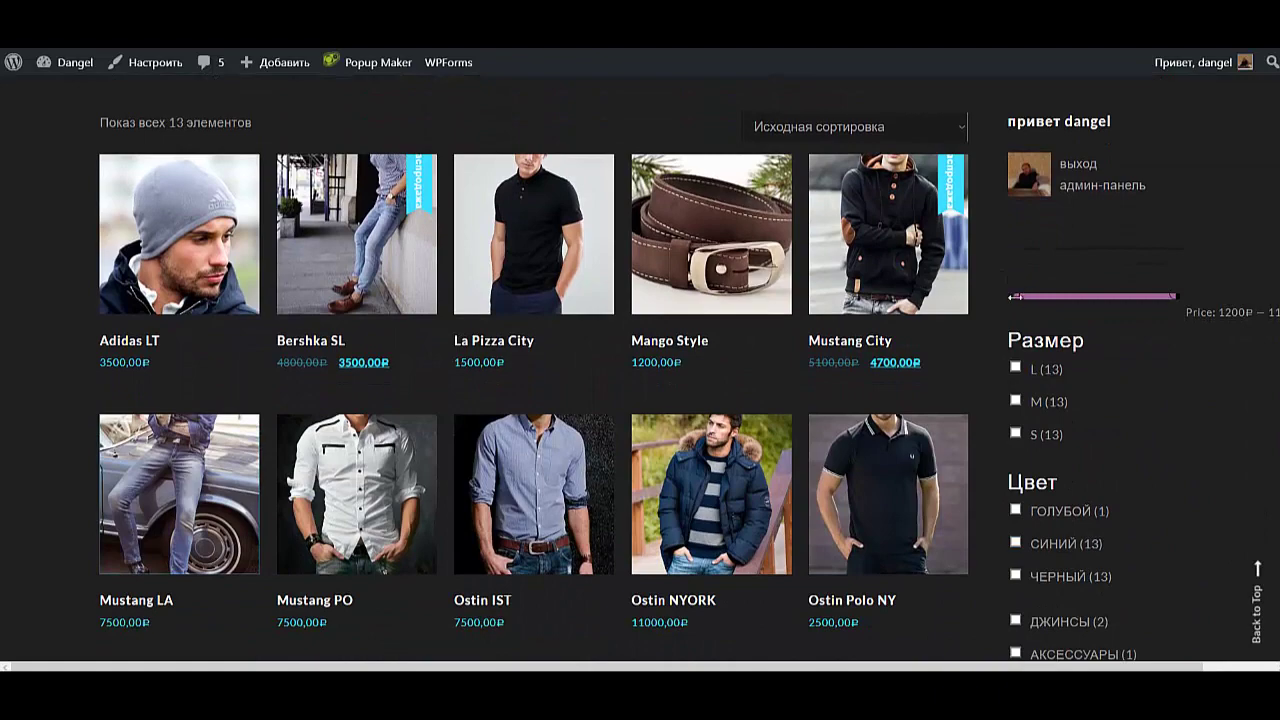
pyautogui.scroll(-6, 1122, 420)
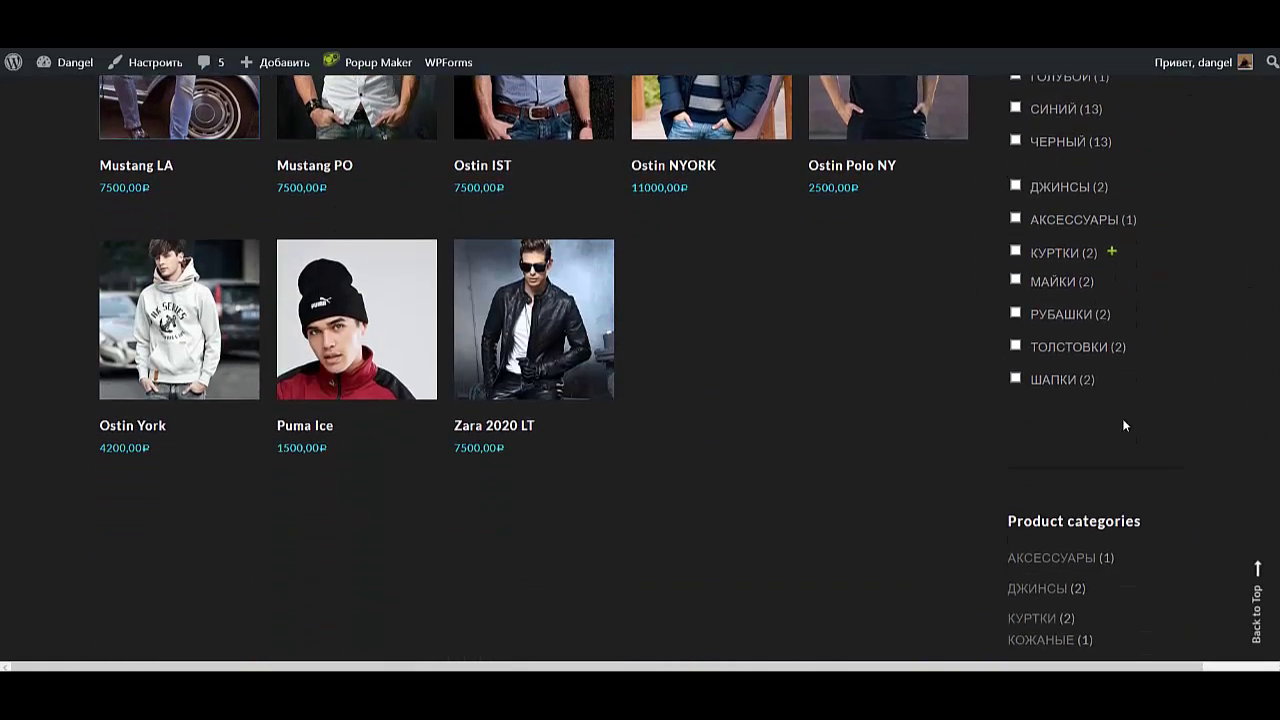
# Test the price filter on the КАТАЛОГ page with minimums of 2878₽ and 4167₽ and a lowered maximum, ending with a 1200₽ minimum.
pyautogui.scroll(8, 1122, 420)
pyautogui.scroll(-3, 1018, 429)
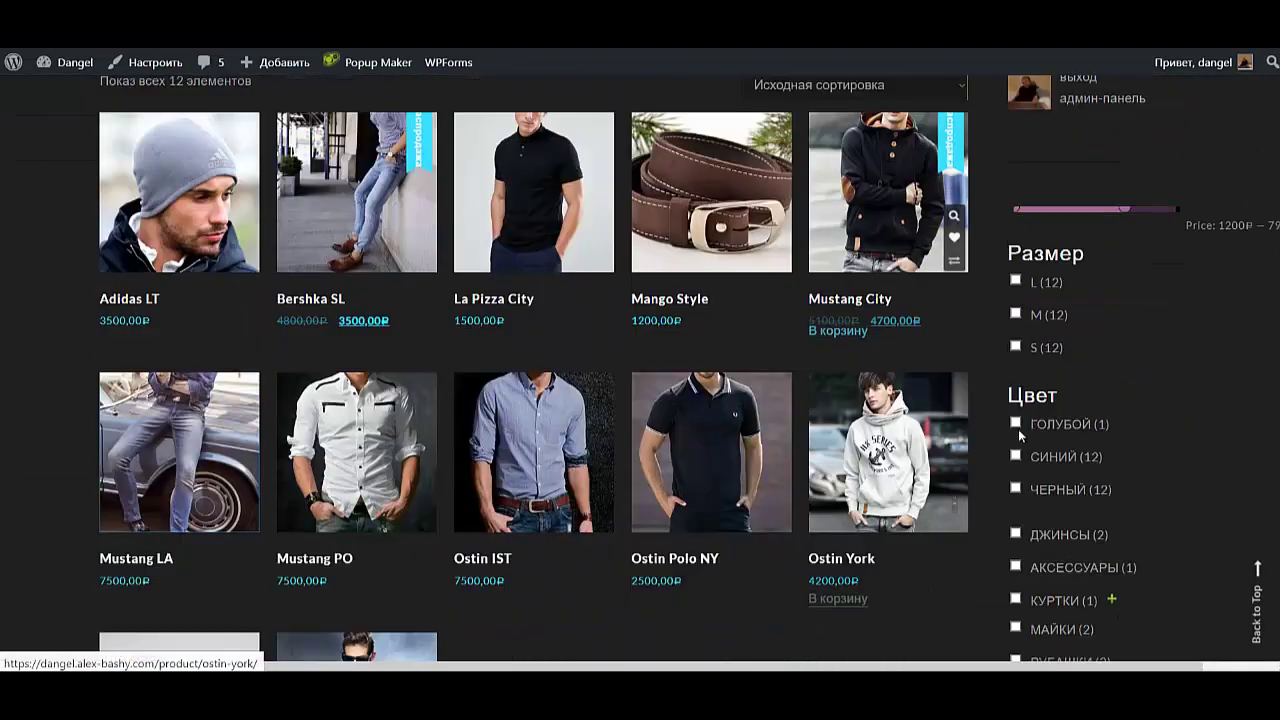
pyautogui.click(1045, 212)
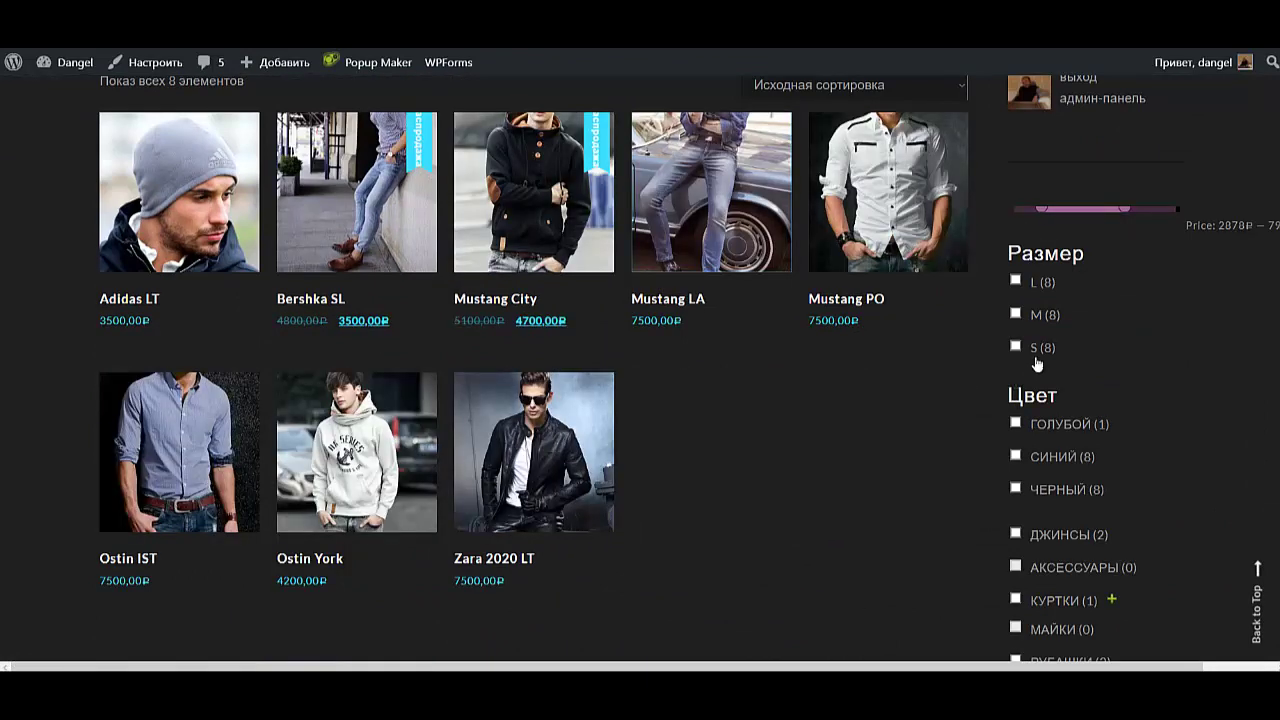
pyautogui.click(1064, 210)
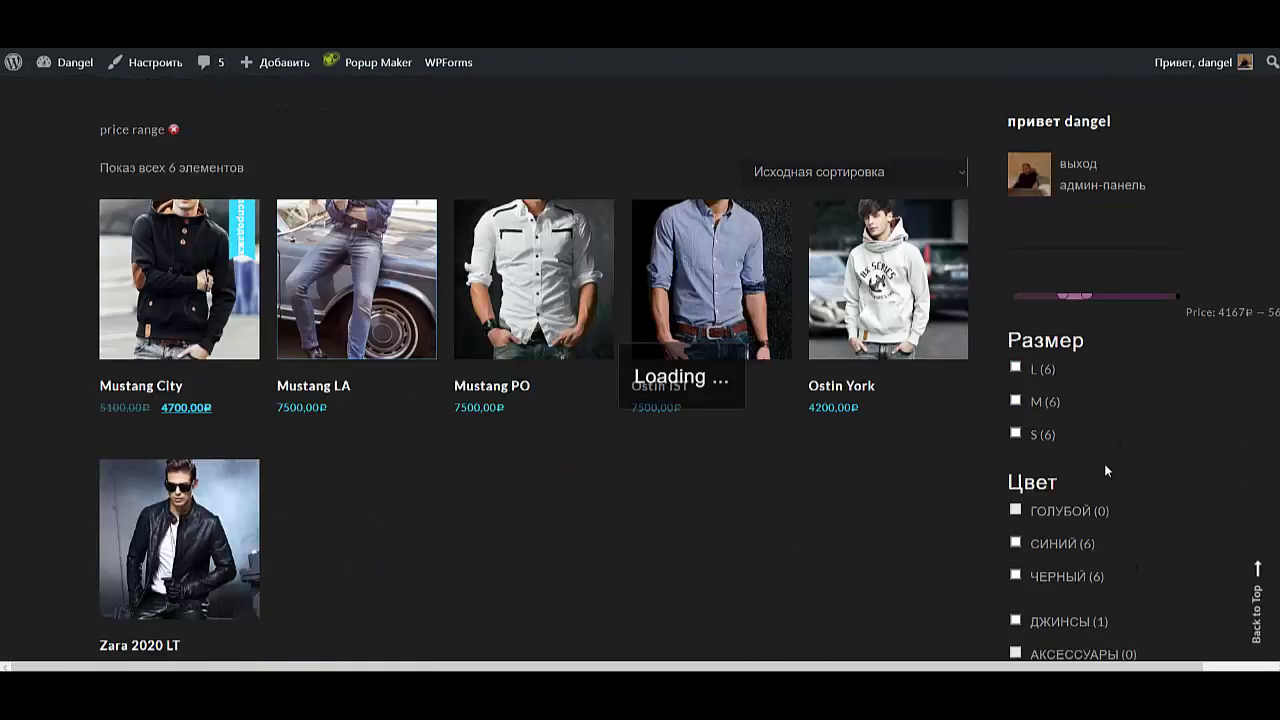
pyautogui.click(1042, 432)
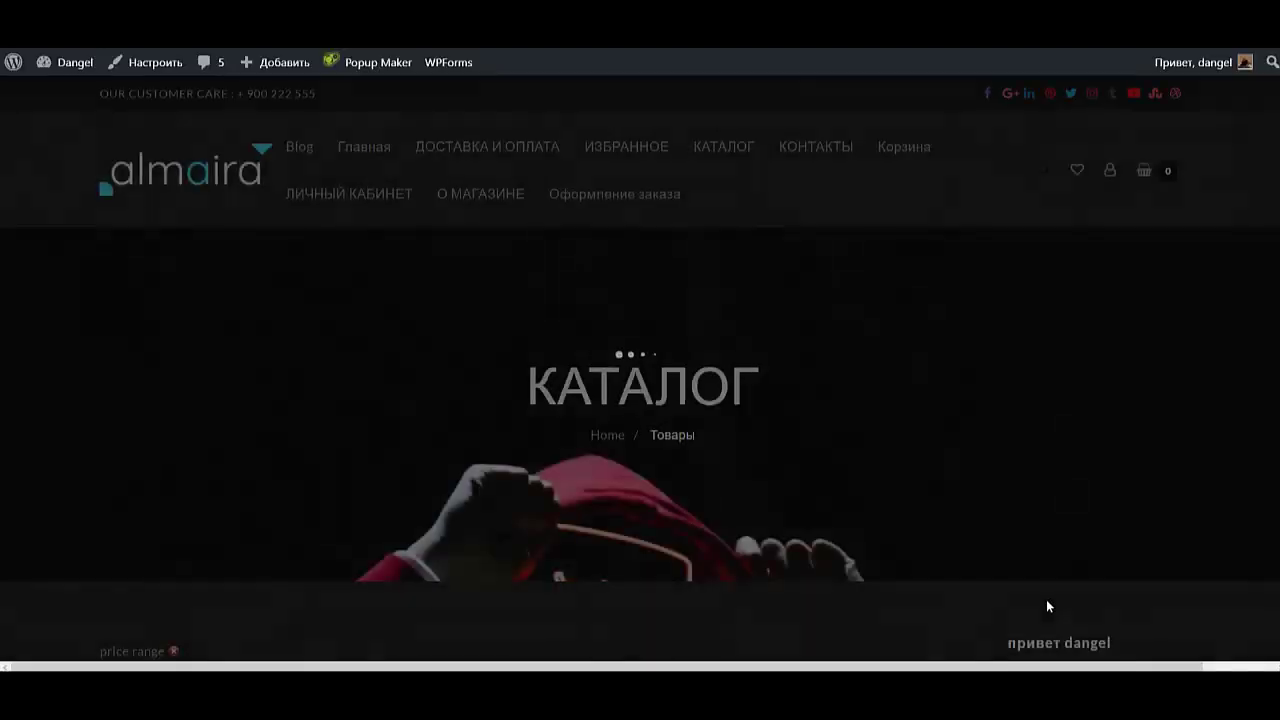
# Examine the sidebar's size, colour and category filters and the Product categories list, expanding and collapsing the КУРТКИ subcategories.
pyautogui.scroll(-4, 1052, 570)
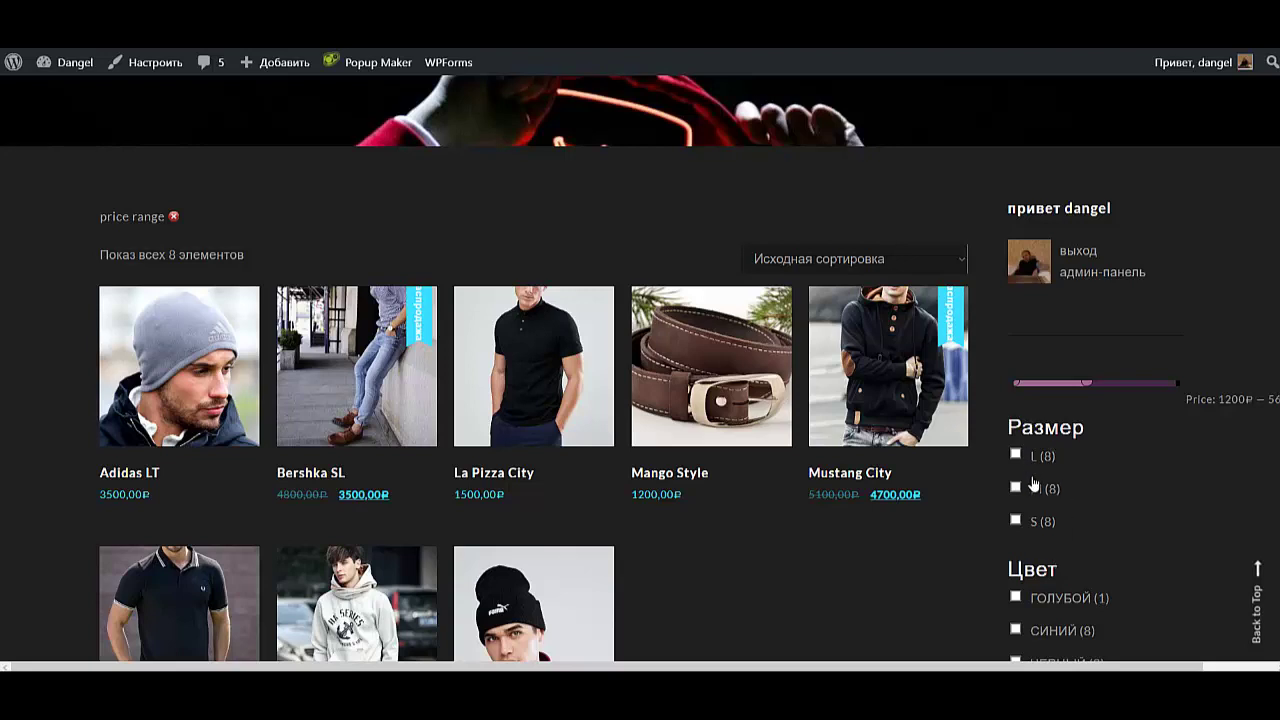
pyautogui.scroll(-3, 1034, 484)
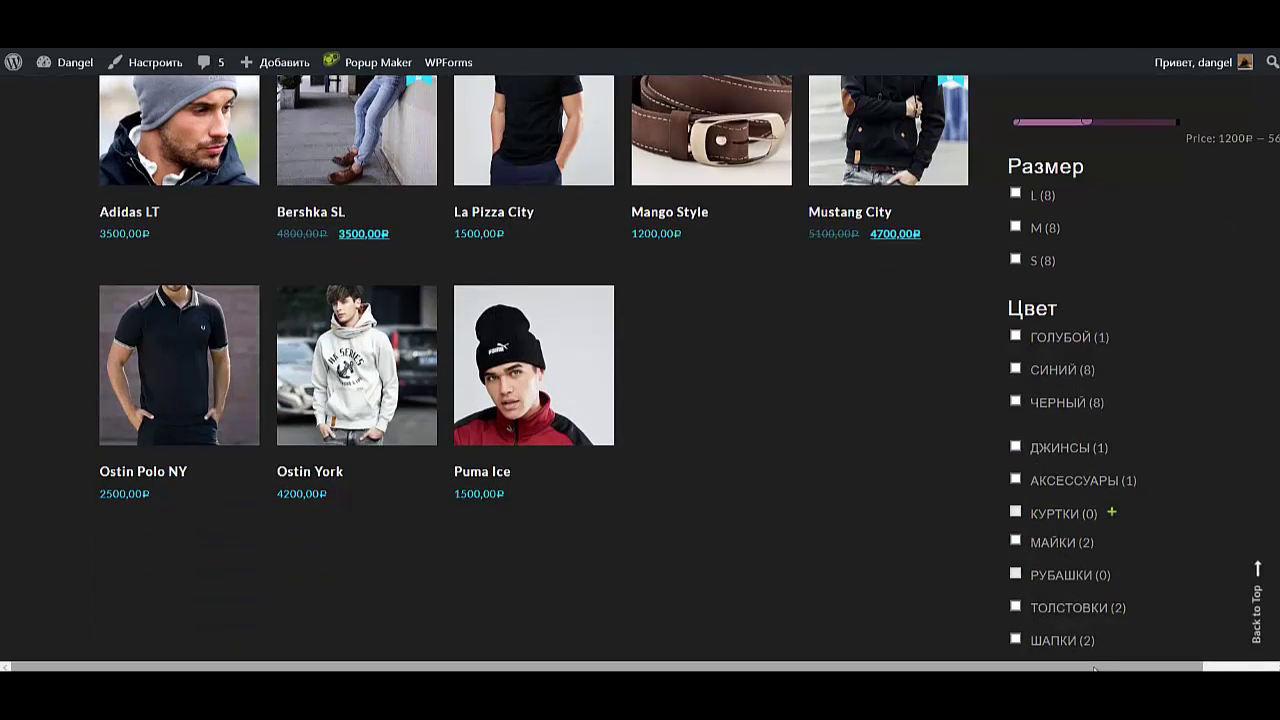
pyautogui.scroll(-1, 1090, 540)
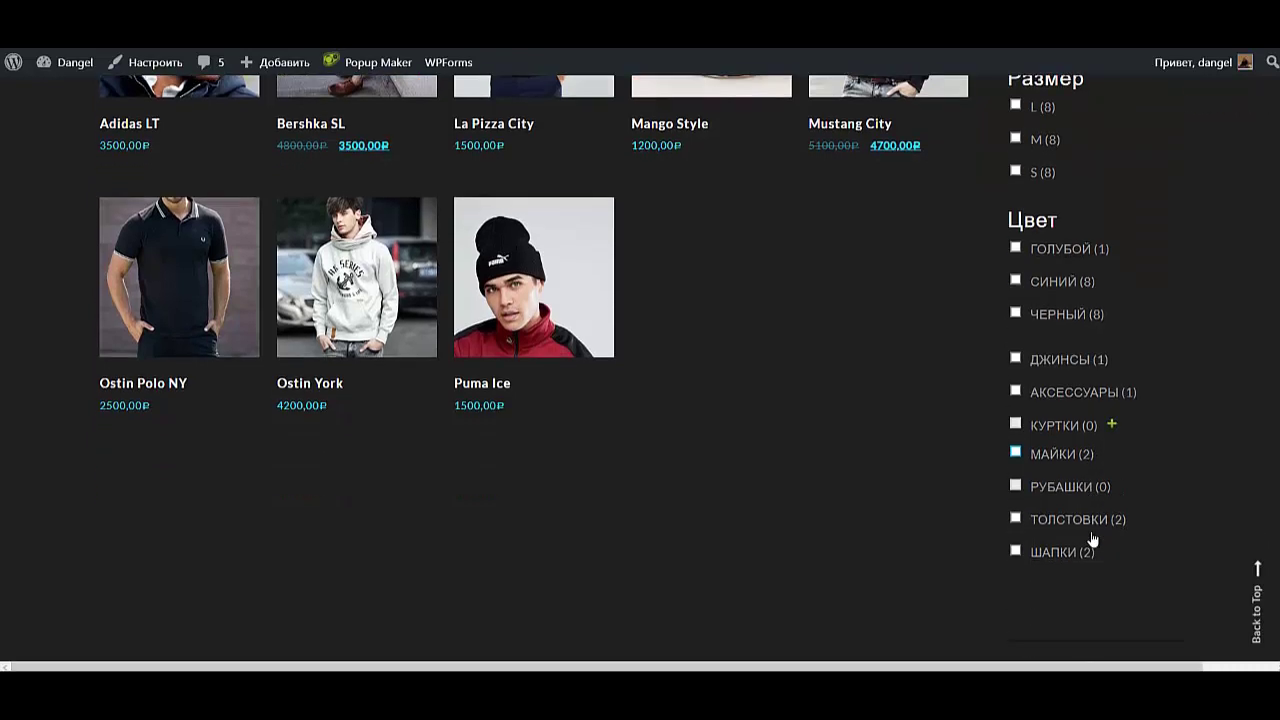
pyautogui.scroll(-1, 1092, 536)
pyautogui.scroll(-4, 1040, 420)
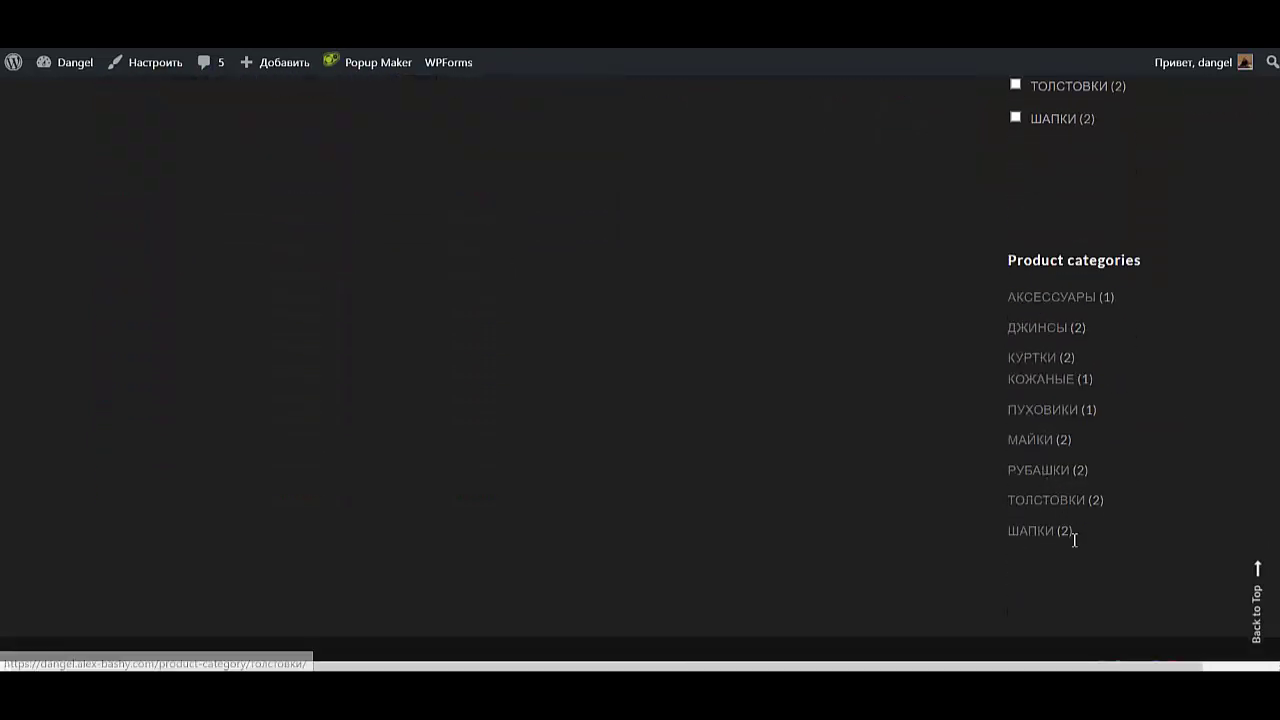
pyautogui.scroll(6, 1070, 491)
pyautogui.scroll(-1, 1070, 491)
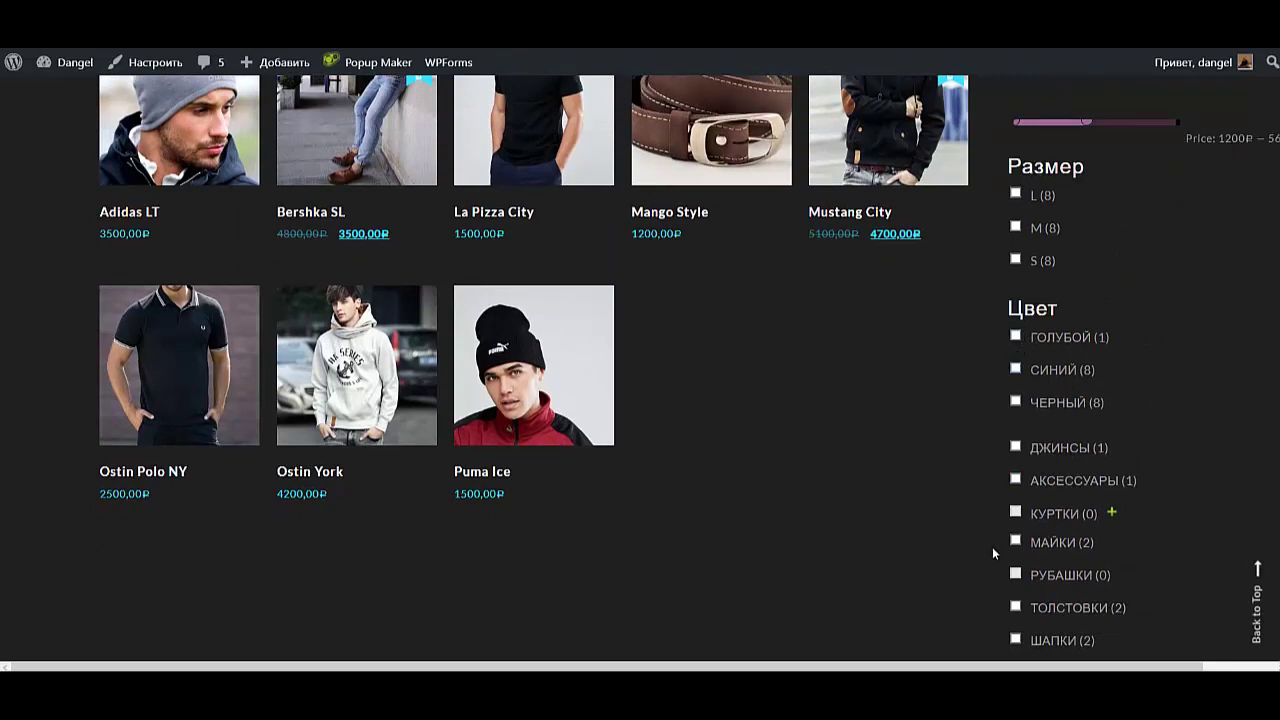
pyautogui.scroll(-3, 993, 548)
pyautogui.scroll(4, 993, 548)
pyautogui.scroll(-2, 1029, 510)
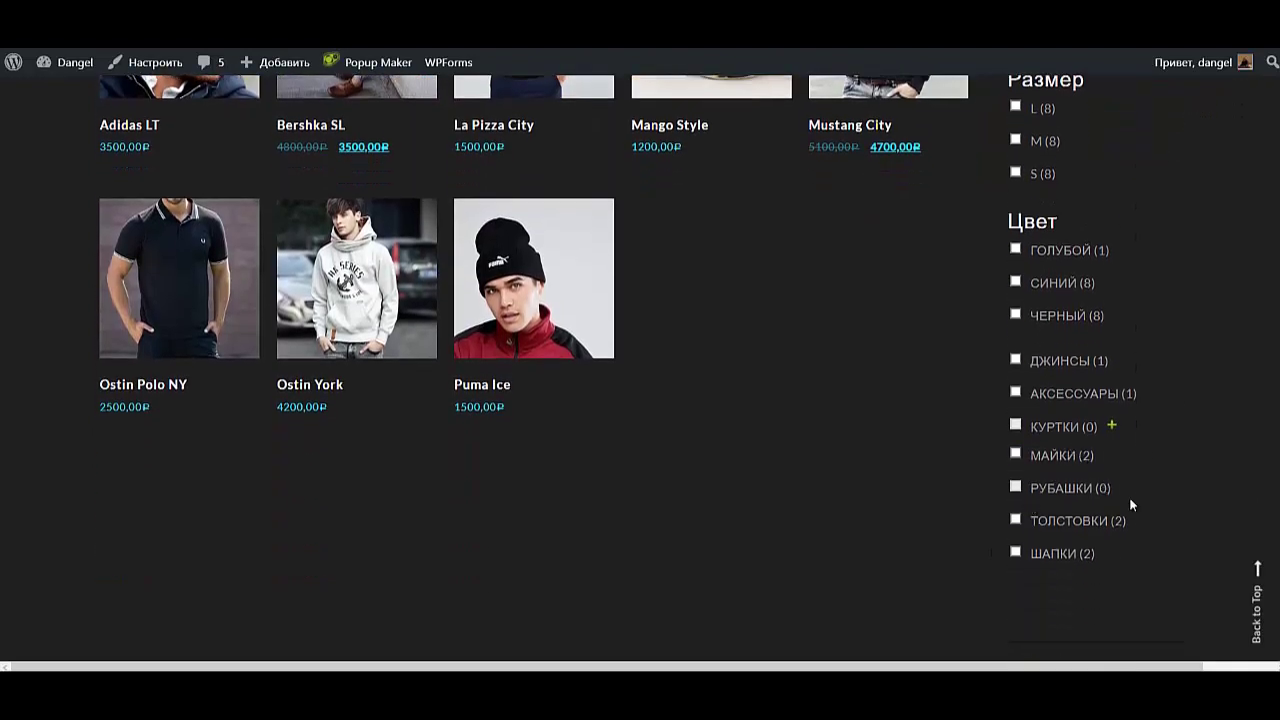
pyautogui.click(1111, 427)
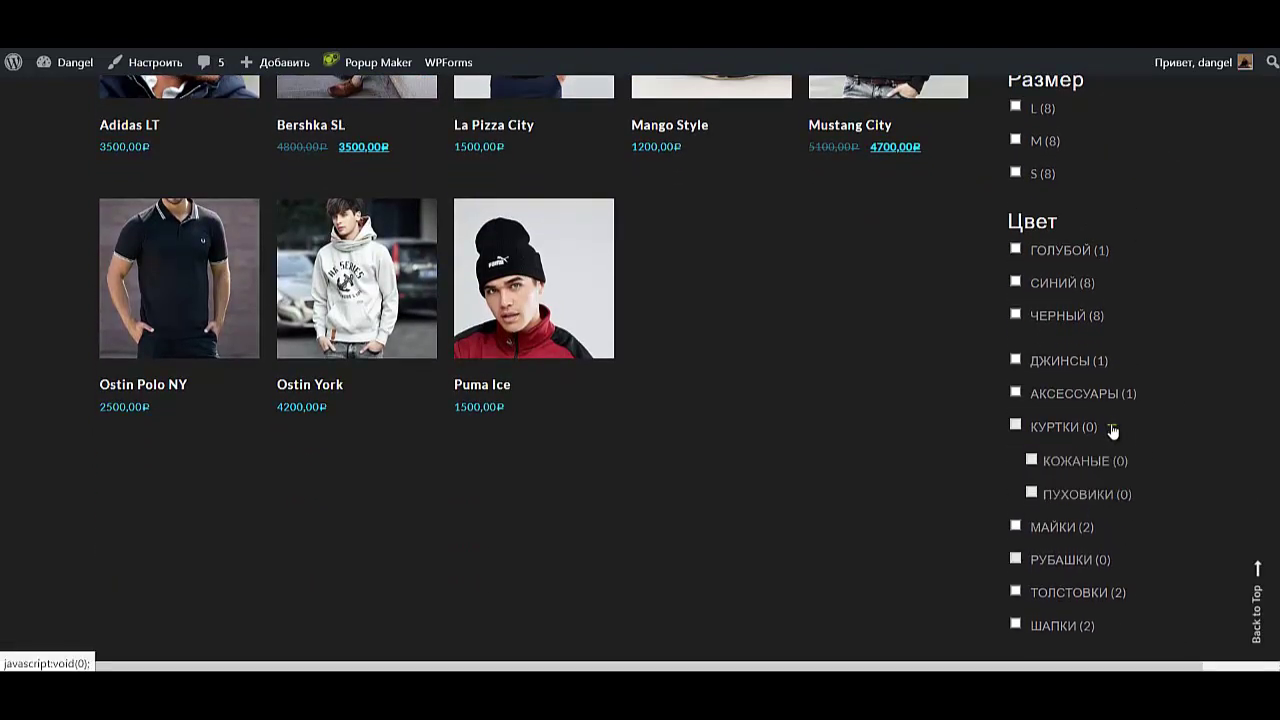
pyautogui.click(1112, 428)
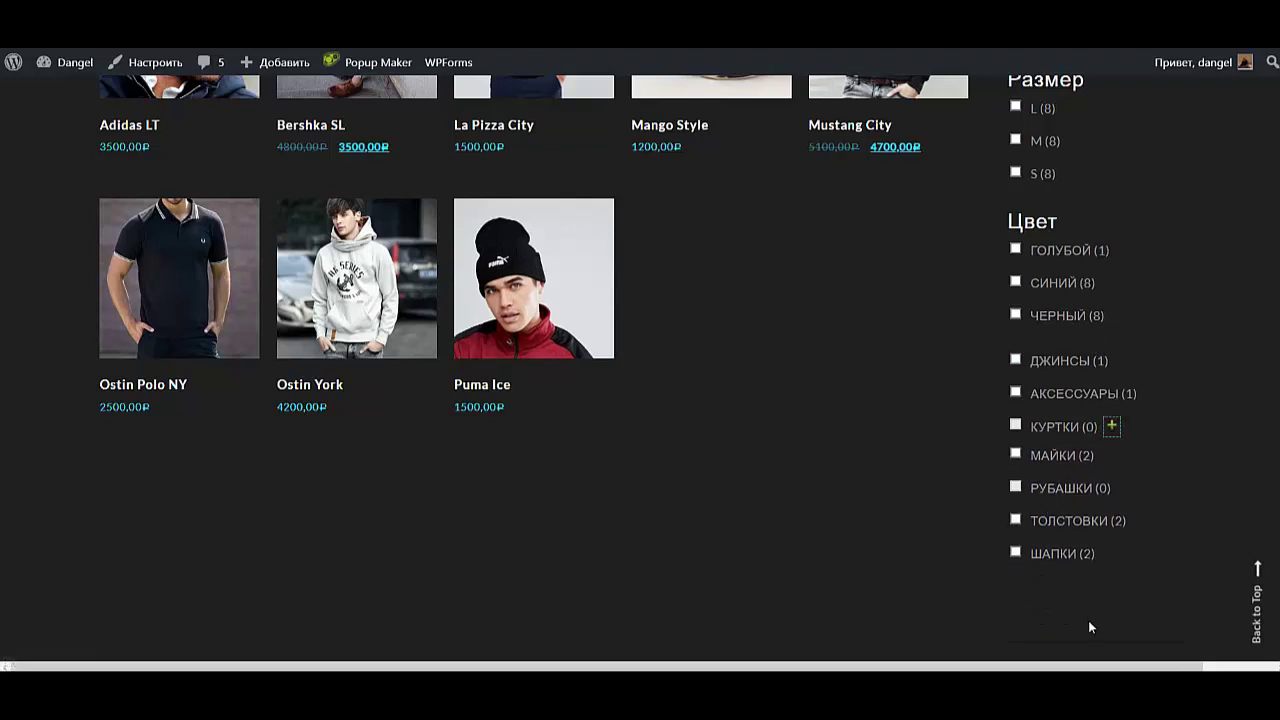
# Test the category filter by showing only АКСЕССУАРЫ, clear that category again, and check the product list and sidebar.
pyautogui.click(1017, 395)
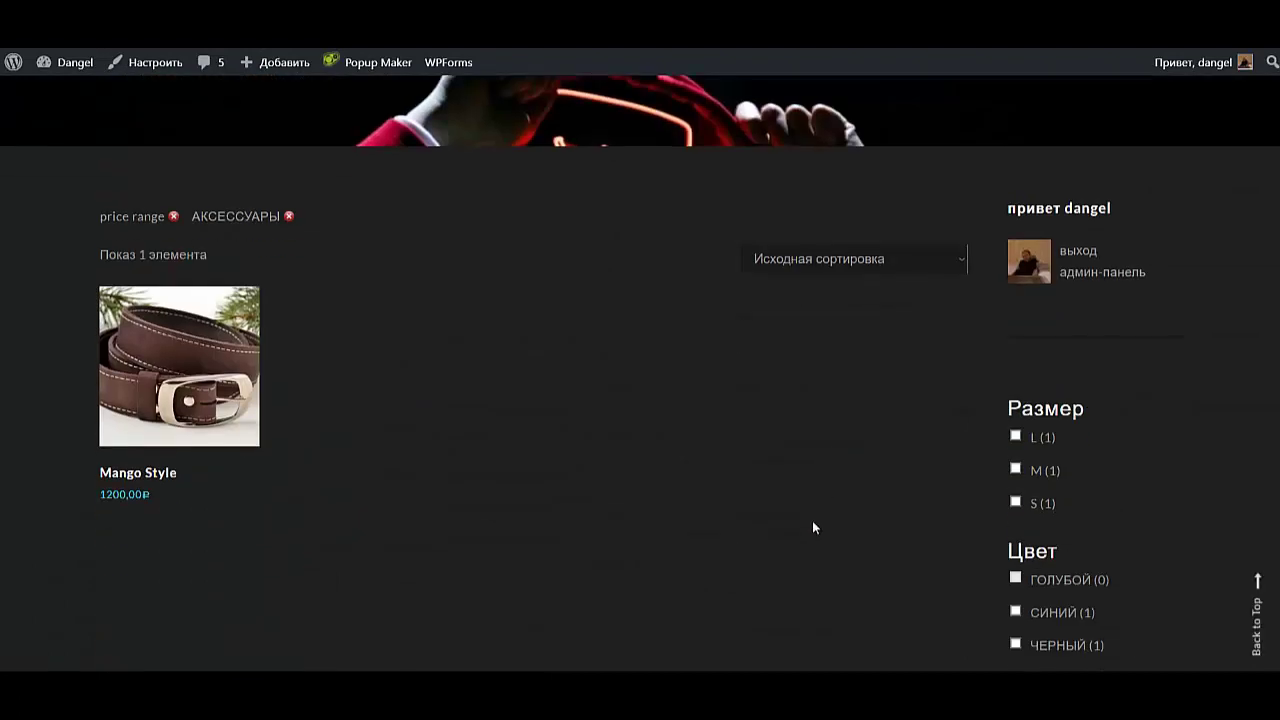
pyautogui.scroll(-3, 1123, 600)
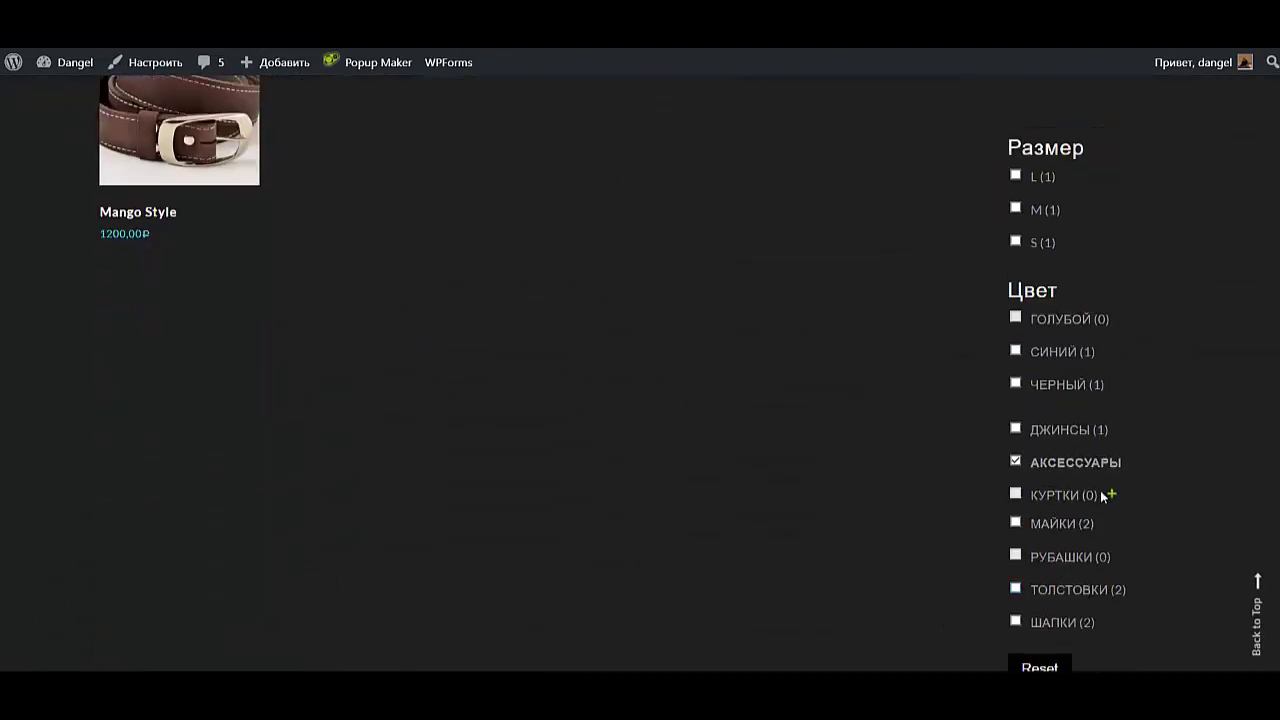
pyautogui.click(1015, 460)
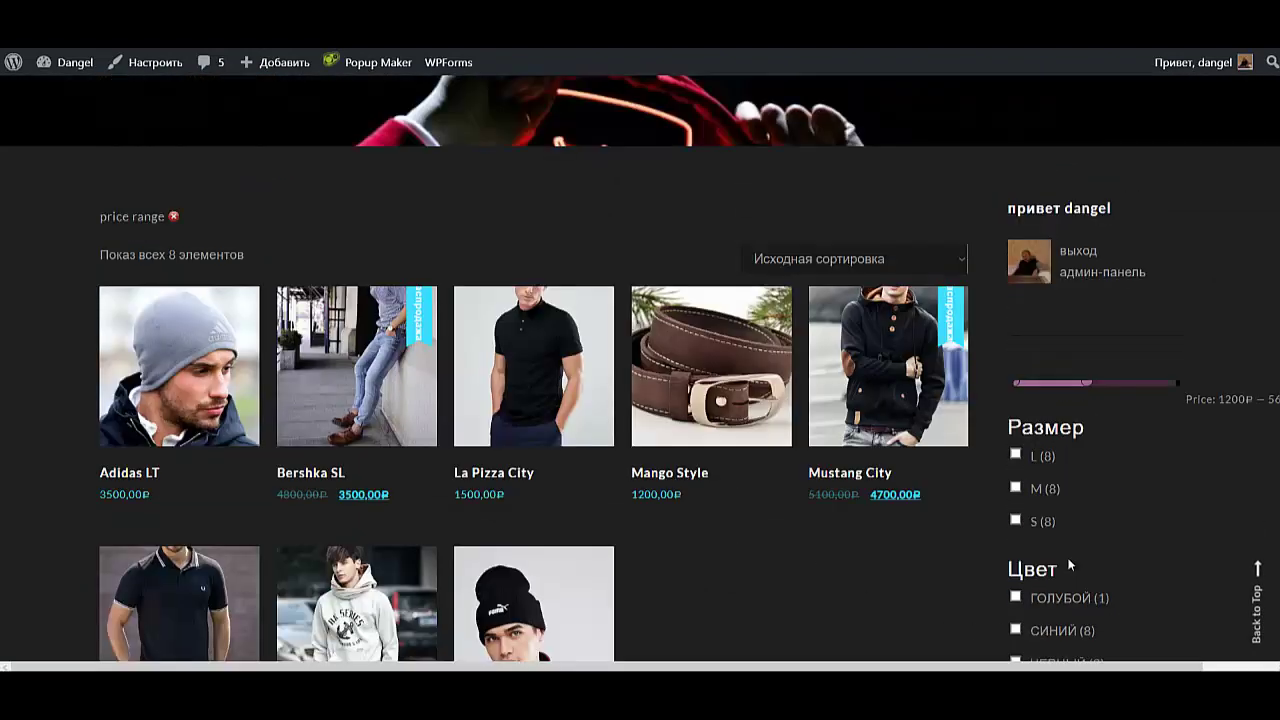
pyautogui.scroll(-3, 1068, 566)
pyautogui.scroll(3, 1068, 566)
pyautogui.scroll(-3, 1068, 566)
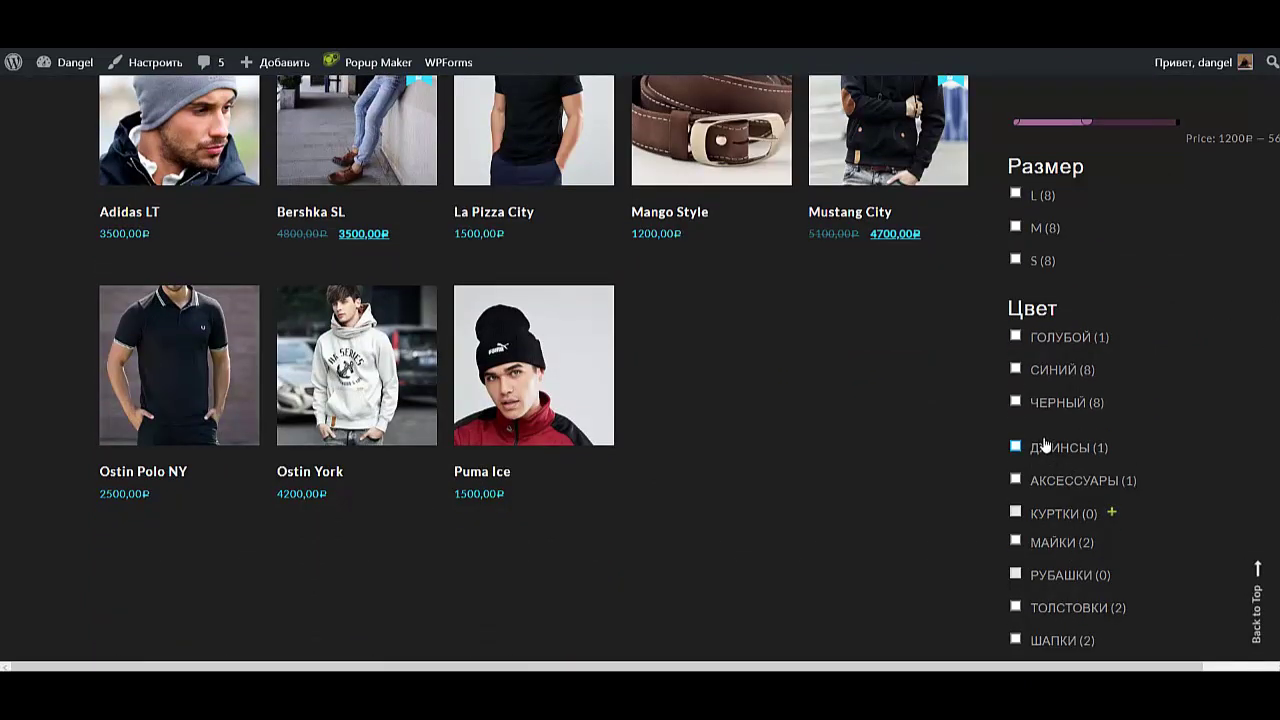
pyautogui.scroll(3, 1118, 544)
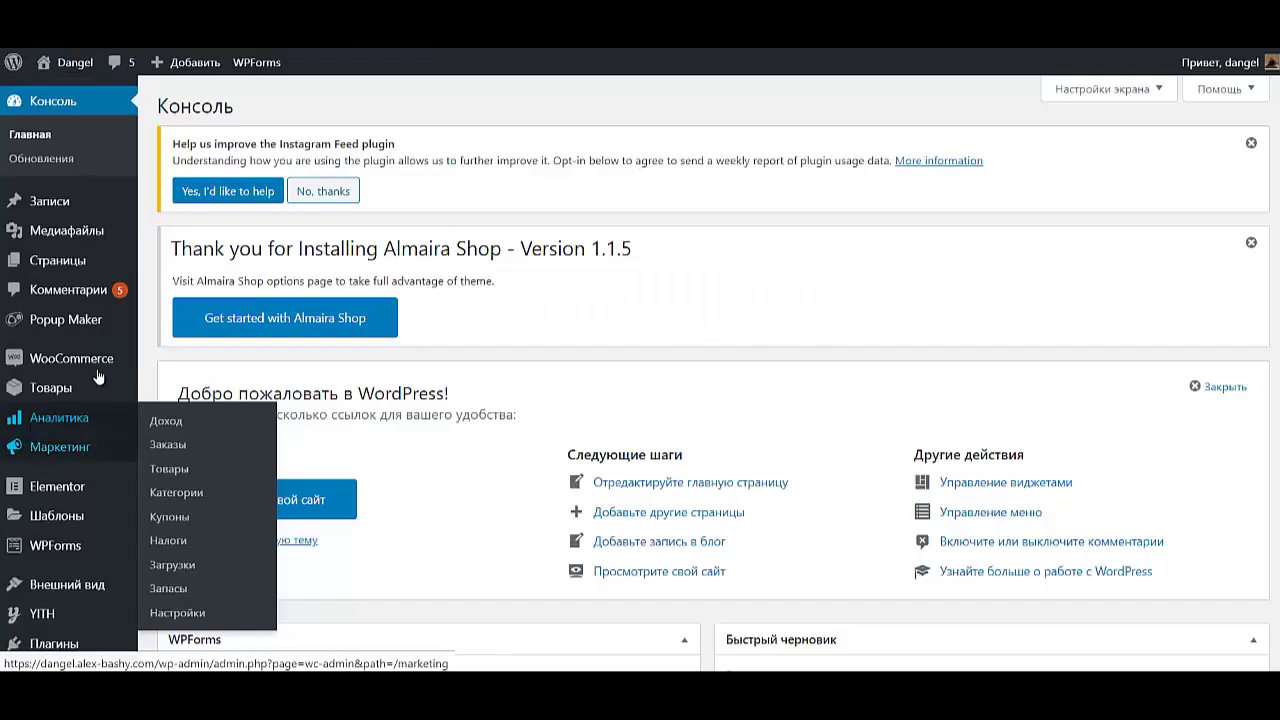
# In WooCommerce's Products Filter settings, set Show title label to Yes and the taxonomy custom label to Категории for Категории товаров, and apply.
pyautogui.moveTo(98, 366)
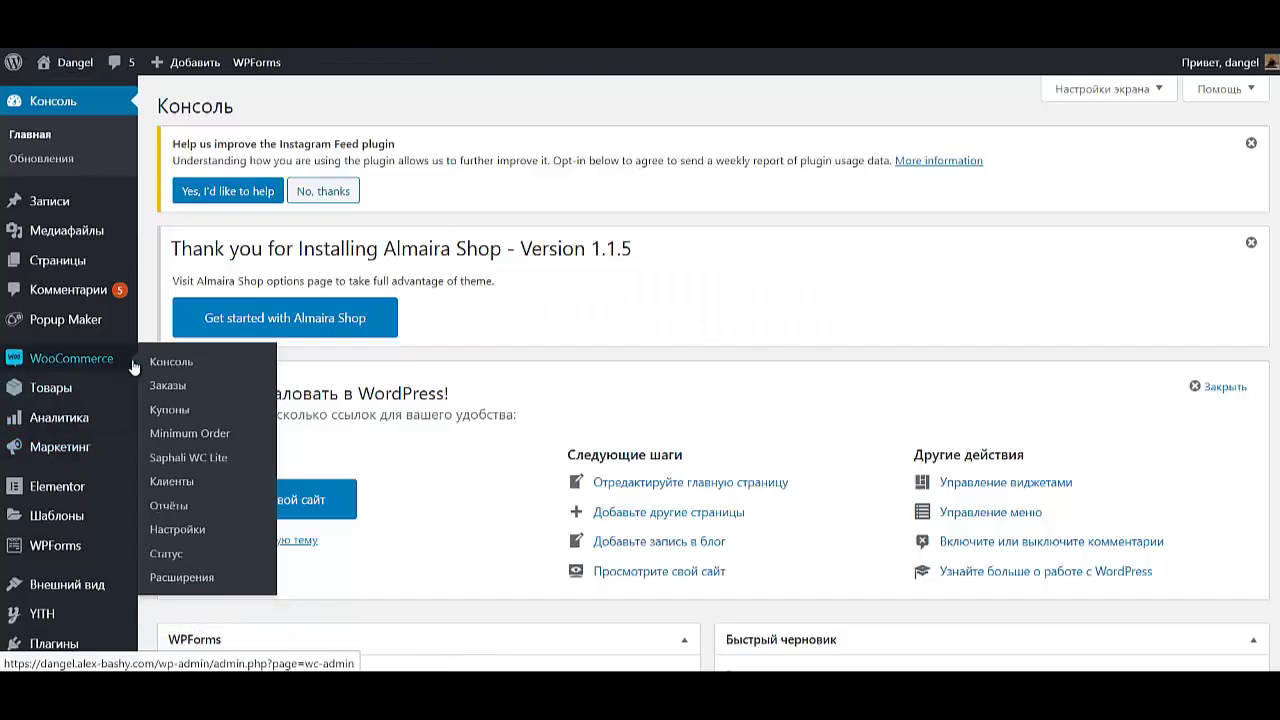
pyautogui.click(212, 537)
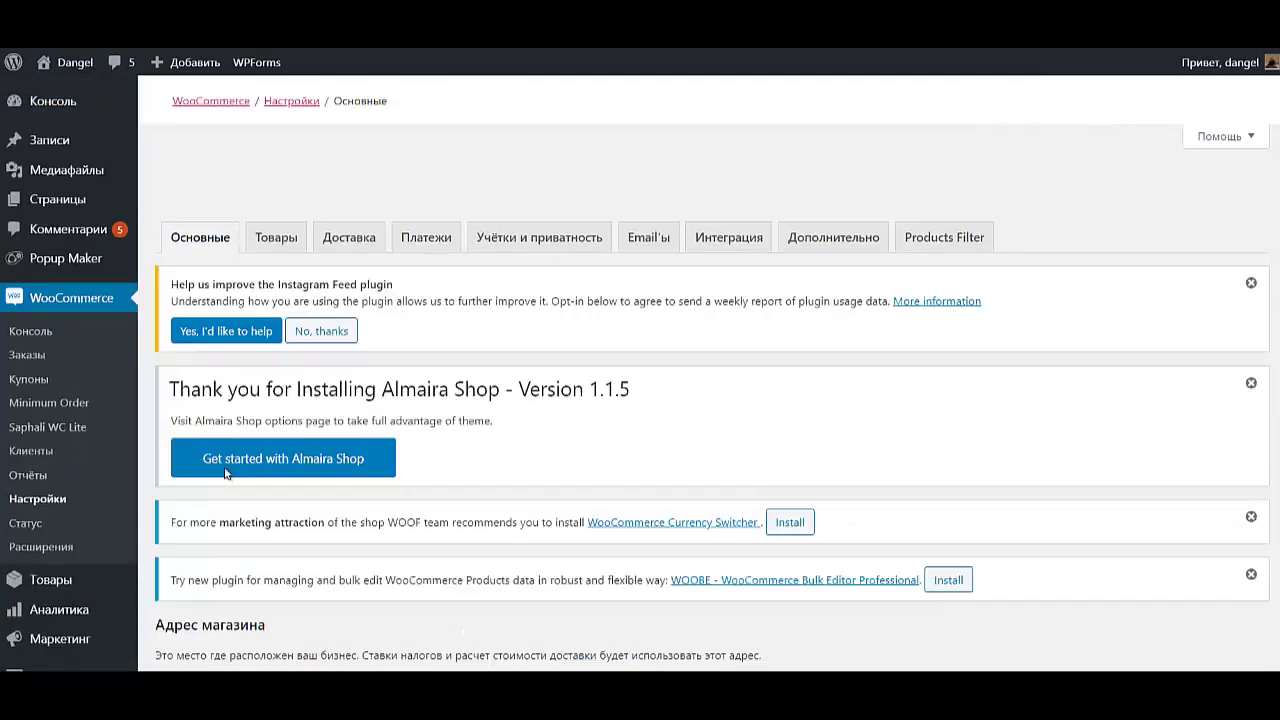
pyautogui.click(927, 214)
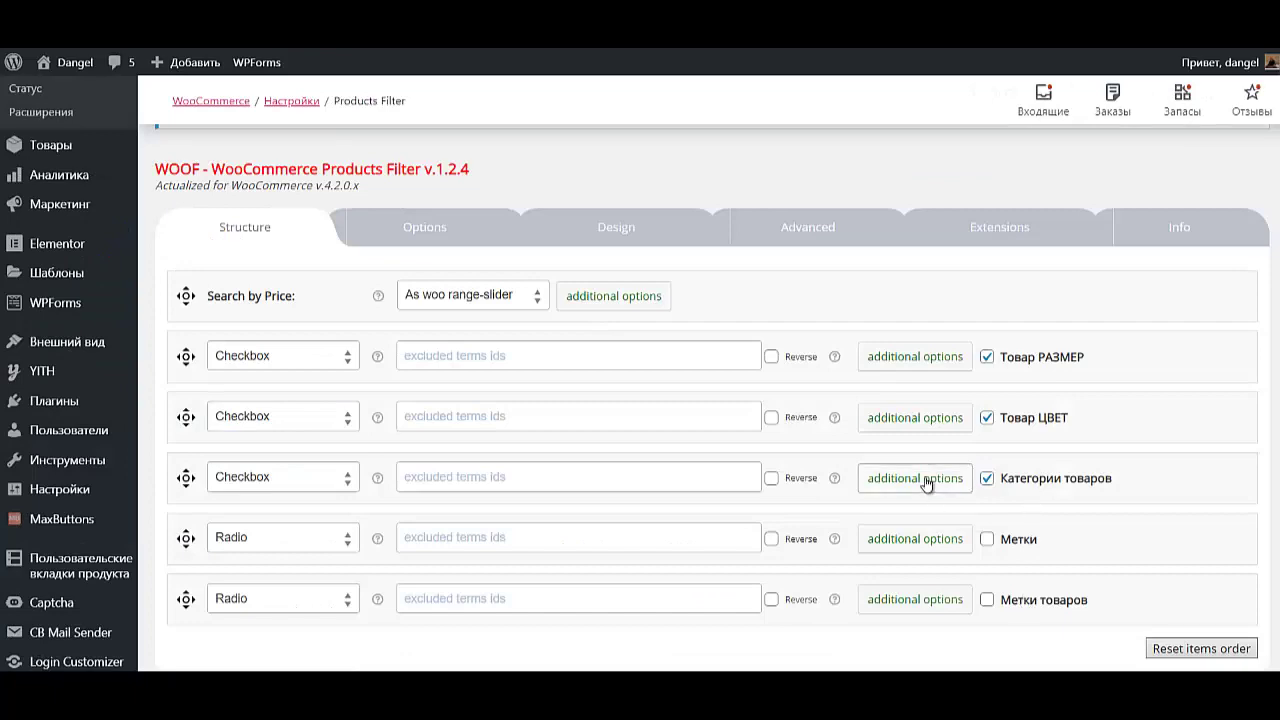
pyautogui.click(927, 480)
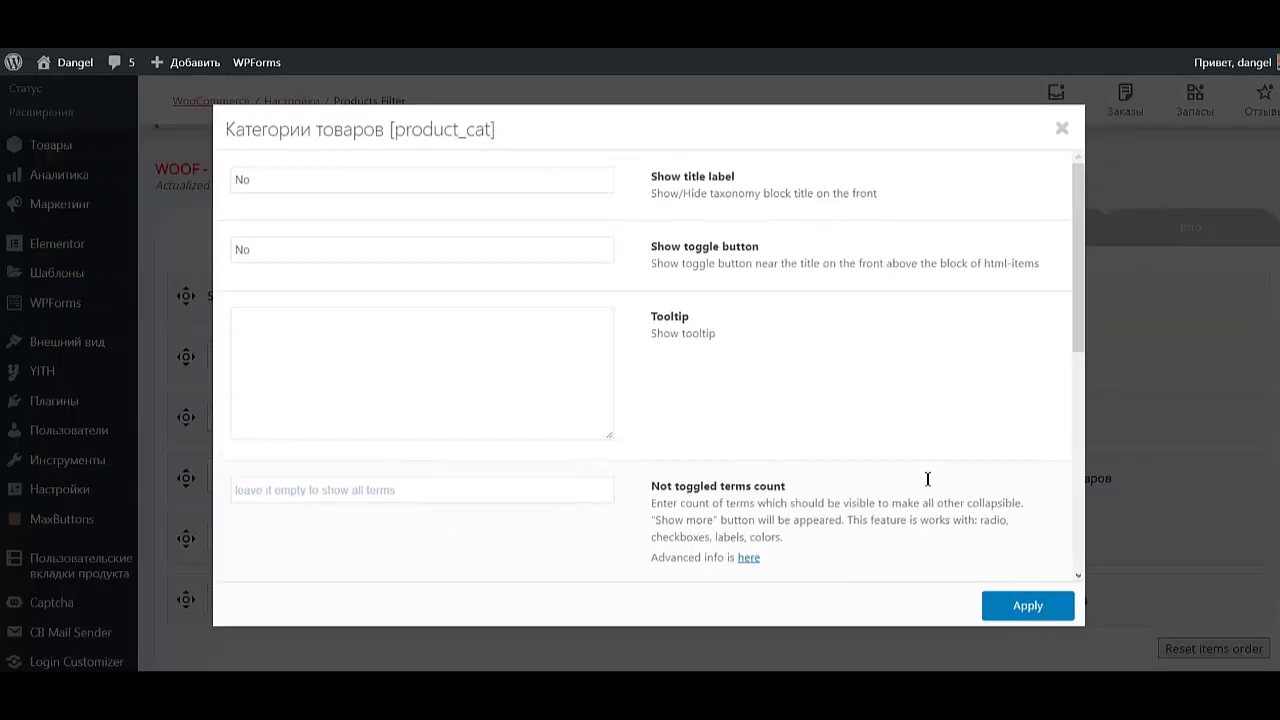
pyautogui.click(397, 185)
pyautogui.click(397, 217)
pyautogui.scroll(-3, 451, 331)
pyautogui.scroll(2, 457, 371)
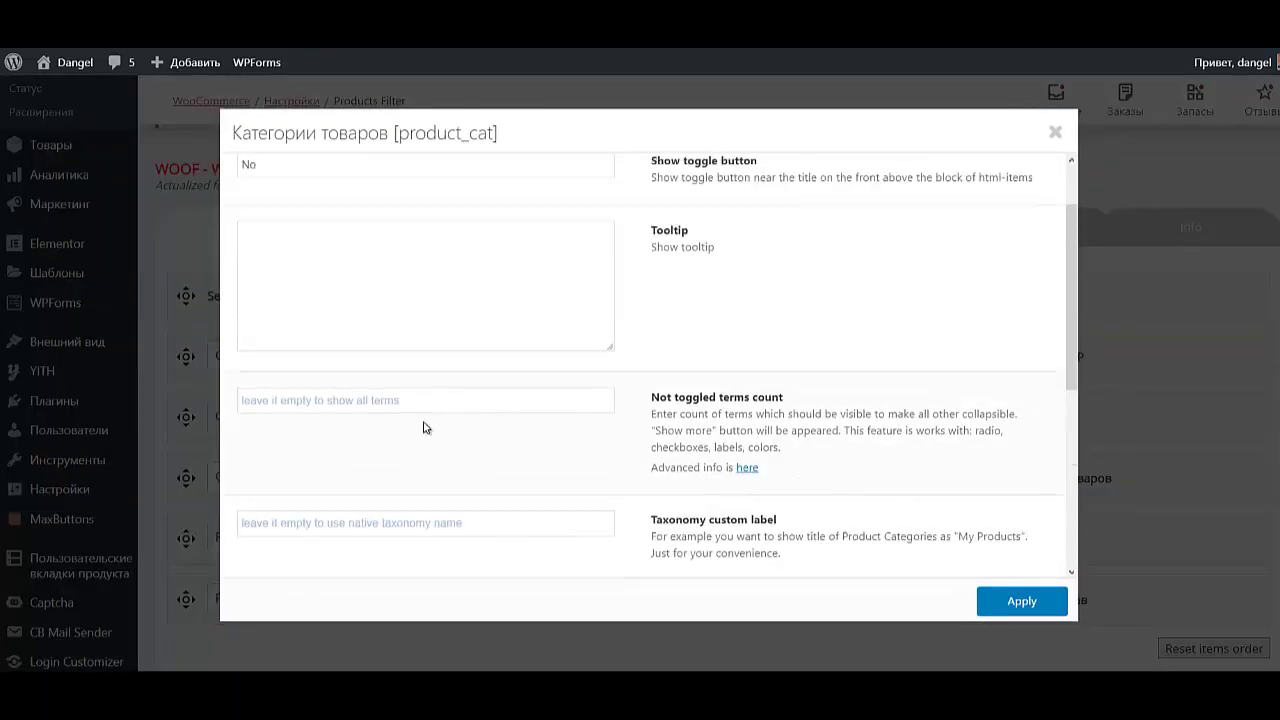
pyautogui.scroll(-1, 423, 349)
pyautogui.click(439, 437)
pyautogui.write('Категории')
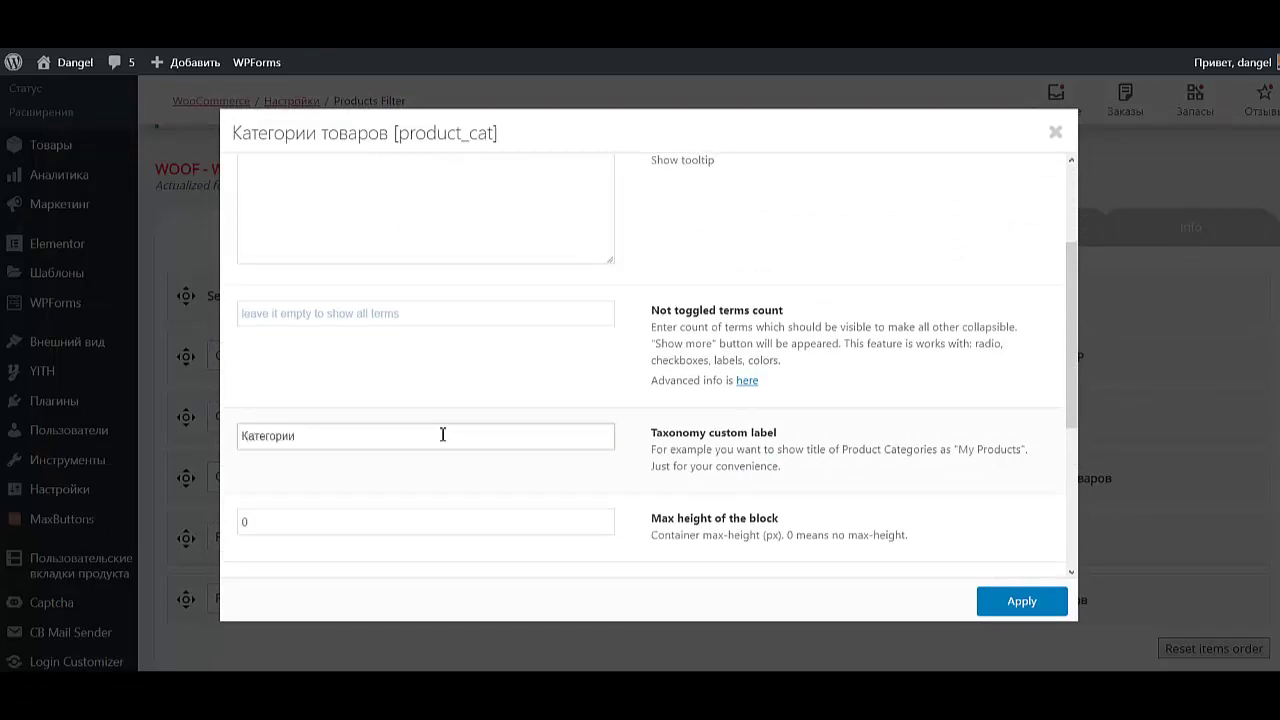
pyautogui.click(1053, 607)
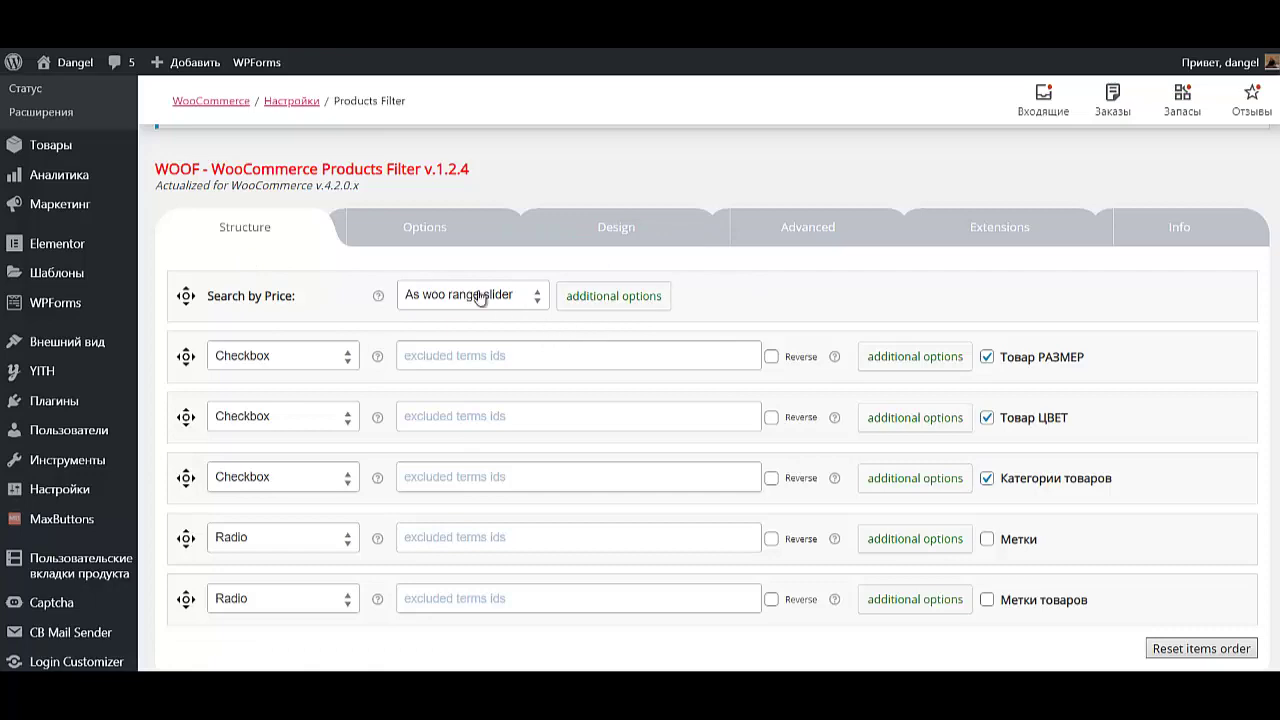
# In the additional options of Search by Price, set the title text to Цена and the Ion Range slider step to 500, and apply.
pyautogui.click(594, 296)
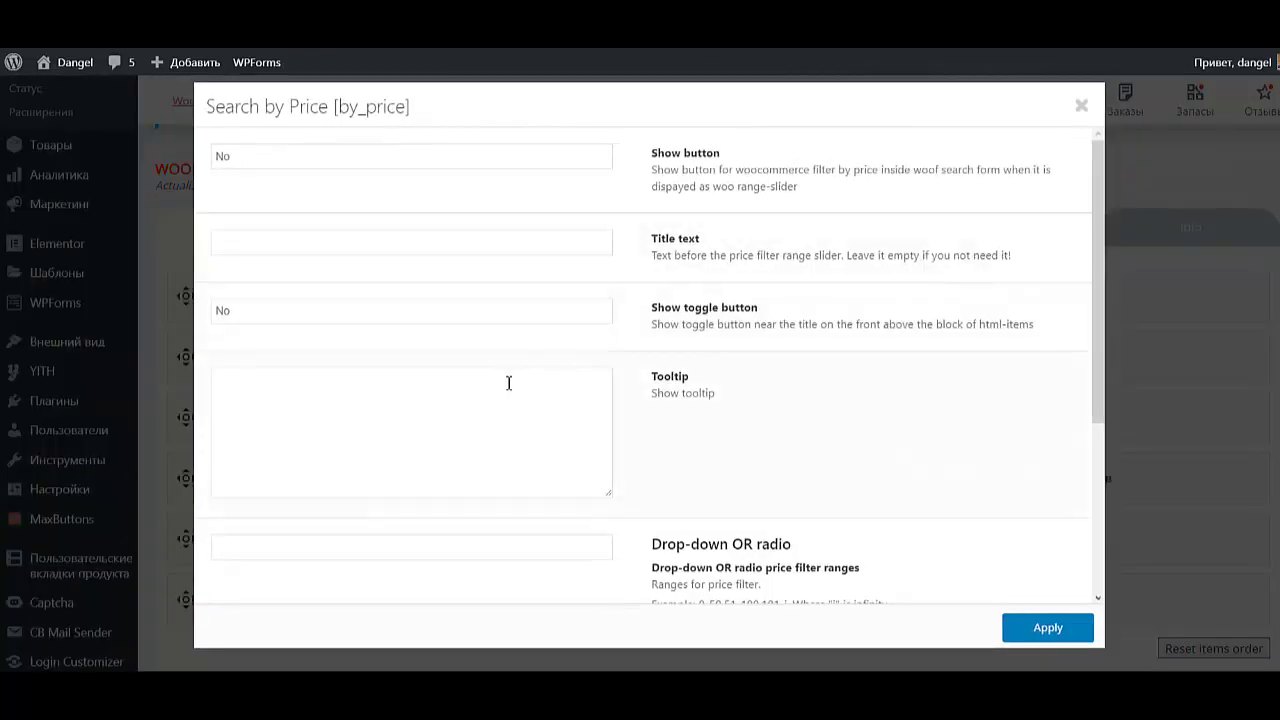
pyautogui.click(351, 245)
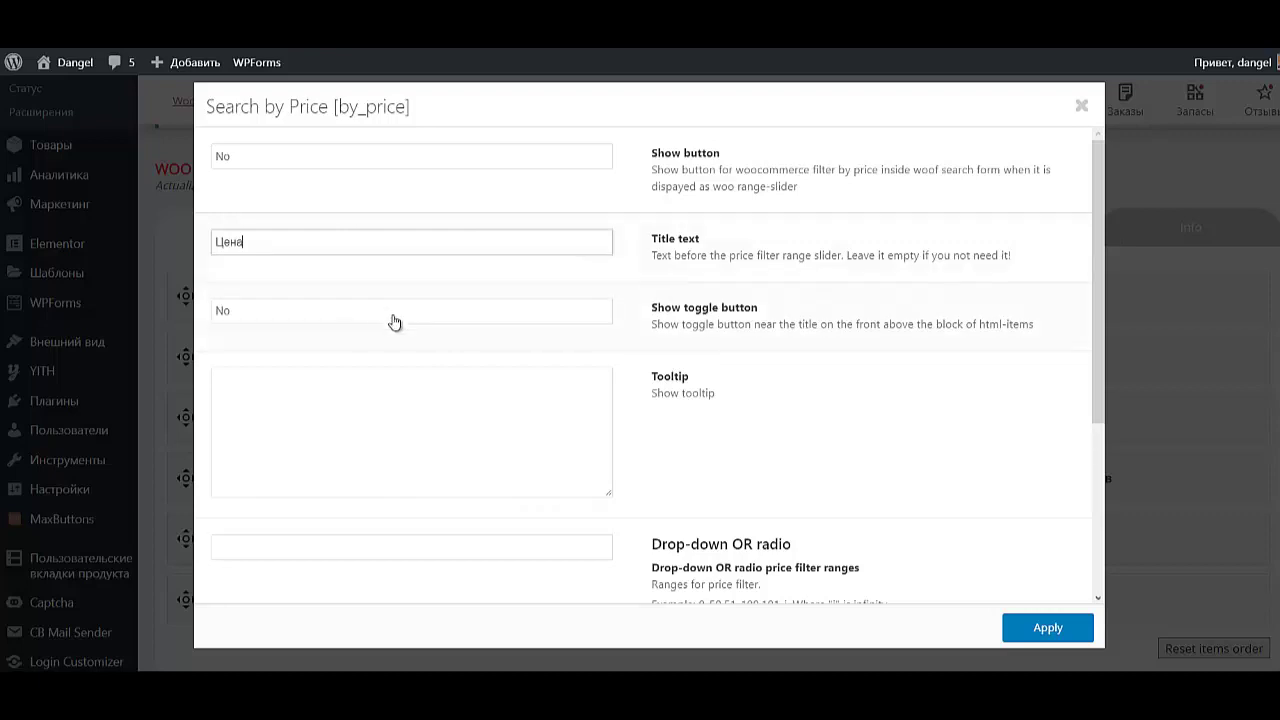
pyautogui.scroll(-3, 434, 337)
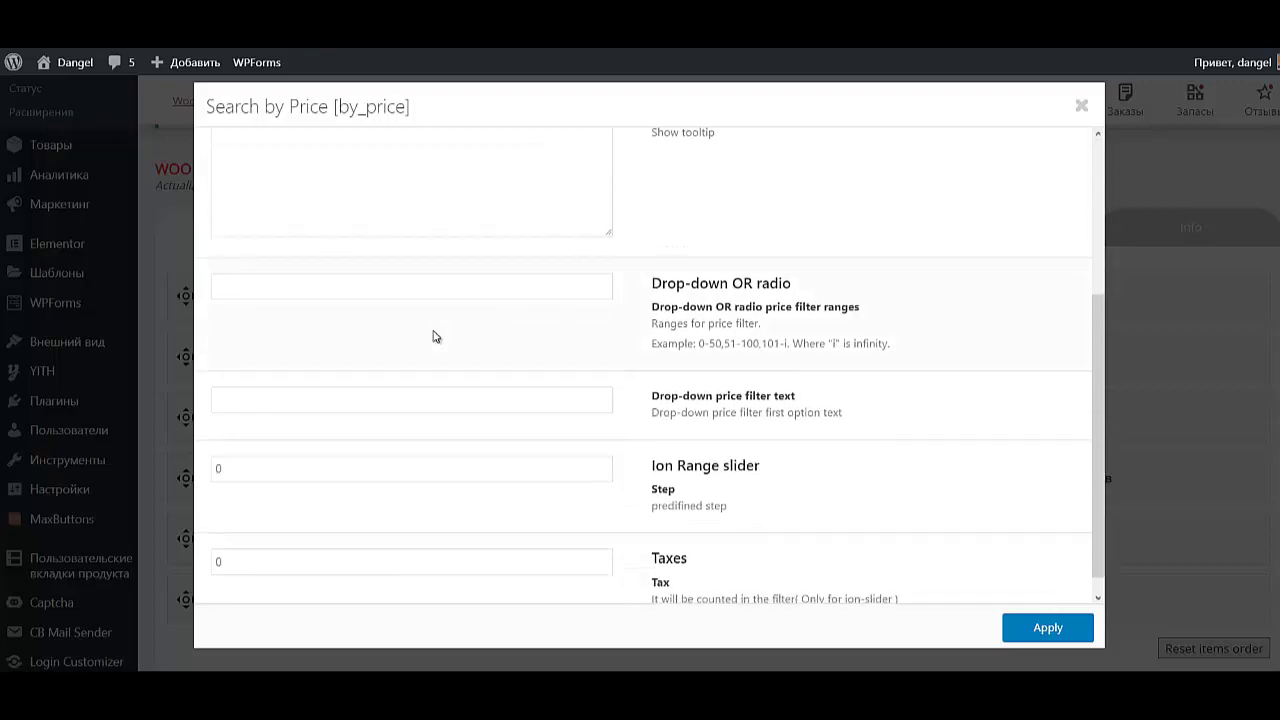
pyautogui.scroll(-1, 434, 337)
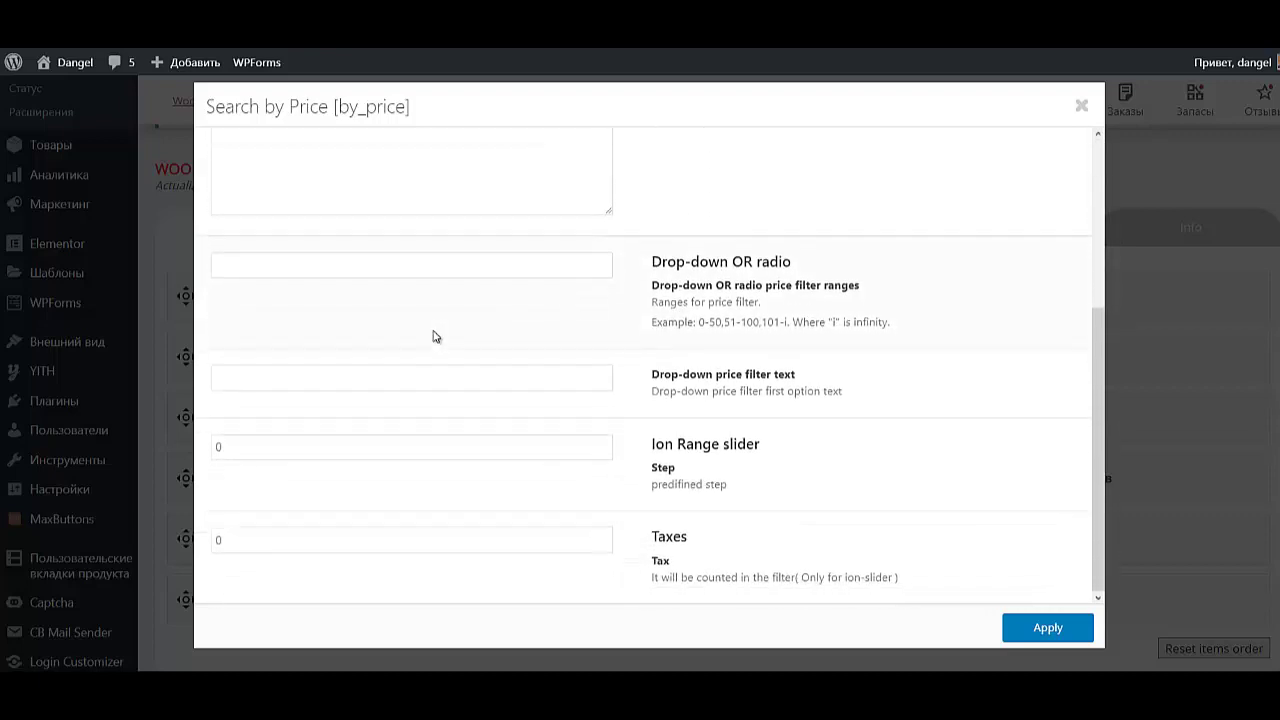
pyautogui.doubleClick(269, 458)
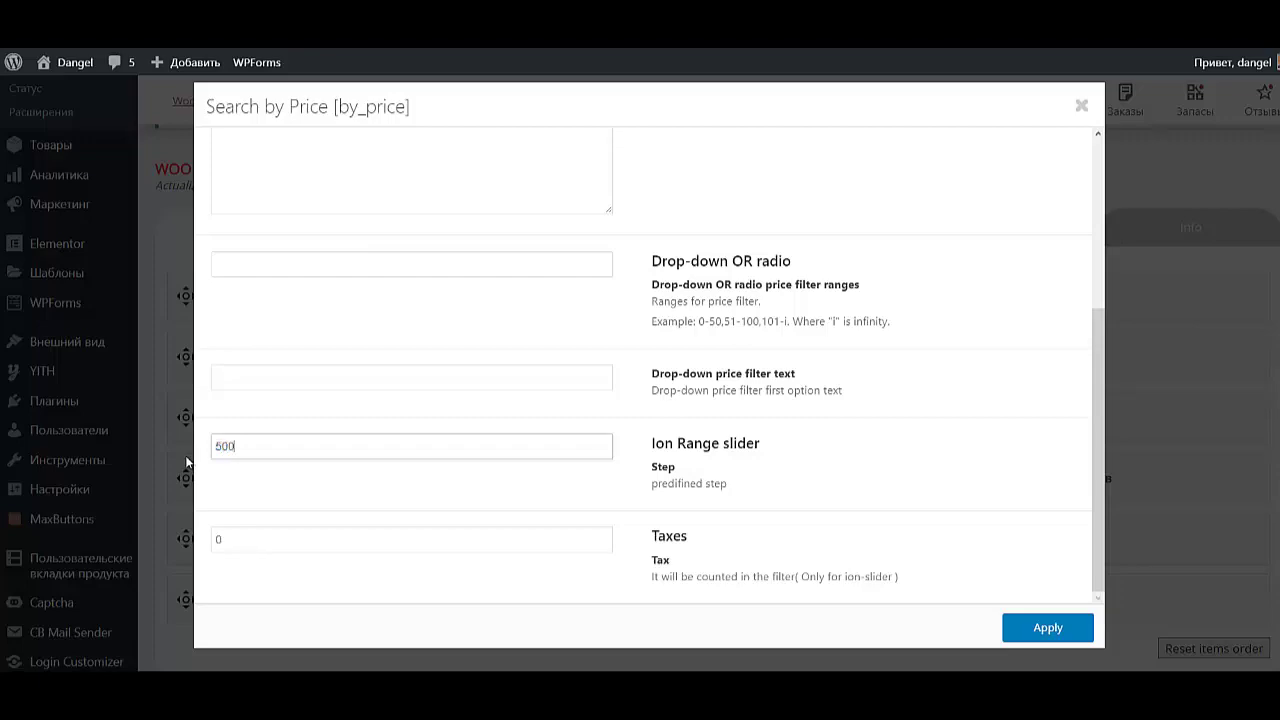
pyautogui.write('500')
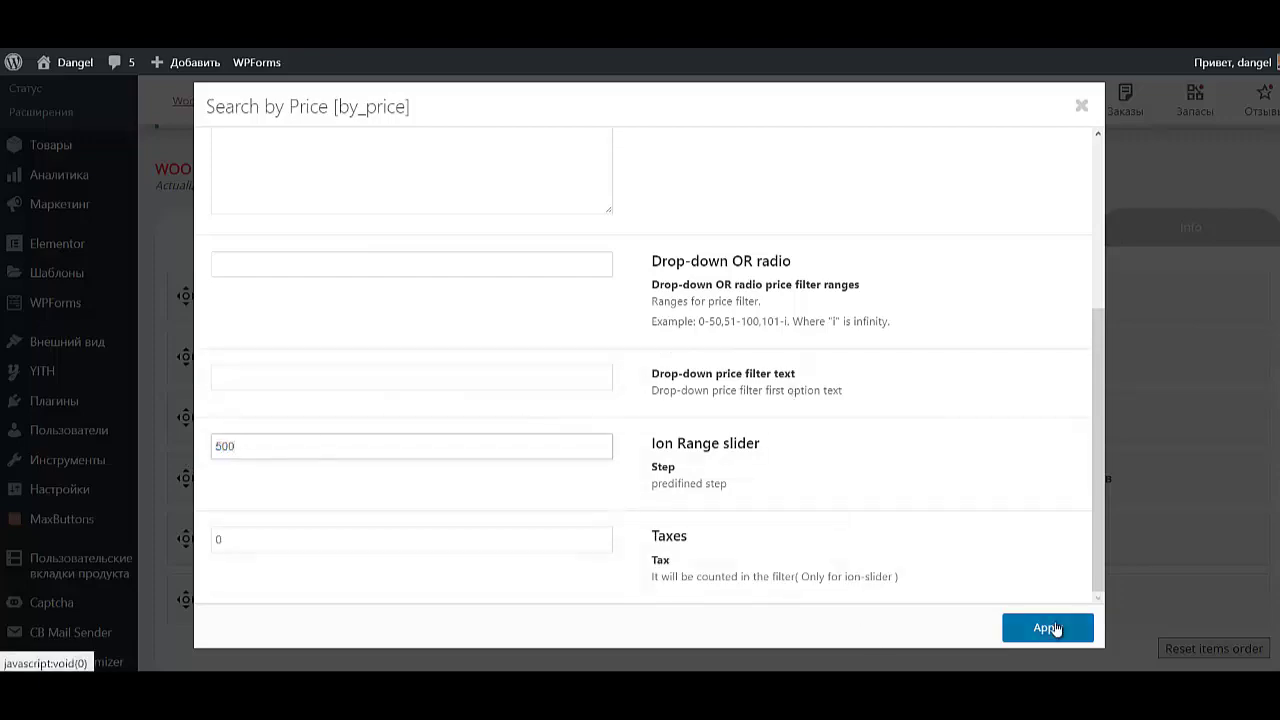
pyautogui.click(1050, 627)
# Save the Products Filter settings and check the filter titles and price slider in the КАТАЛОГ page's sidebar.
pyautogui.scroll(-3, 348, 610)
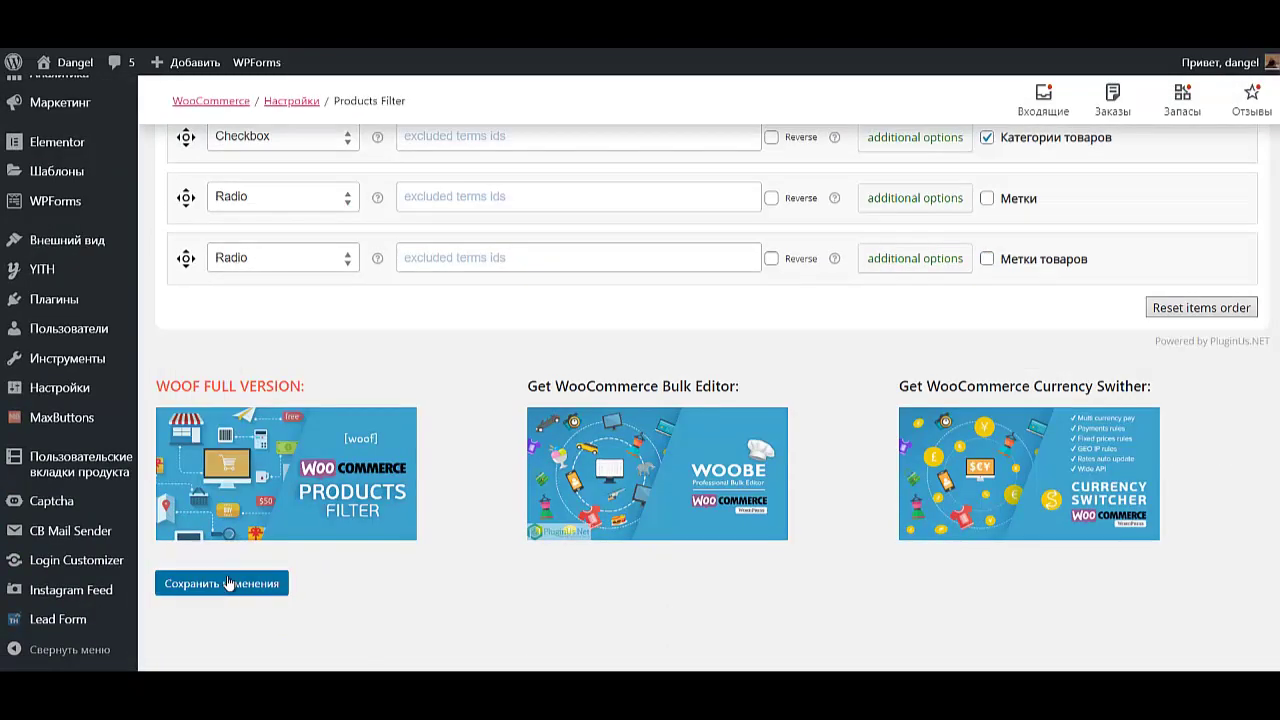
pyautogui.click(224, 585)
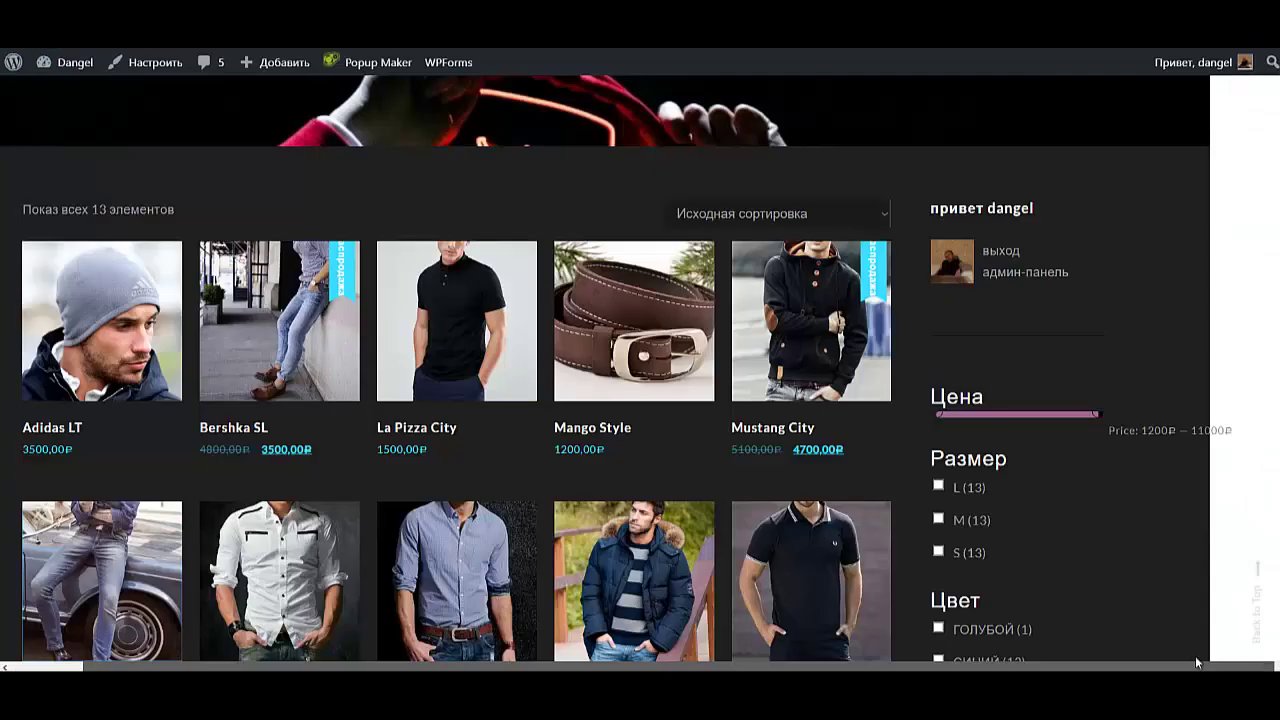
pyautogui.moveTo(1197, 662); pyautogui.dragTo(1277, 665)
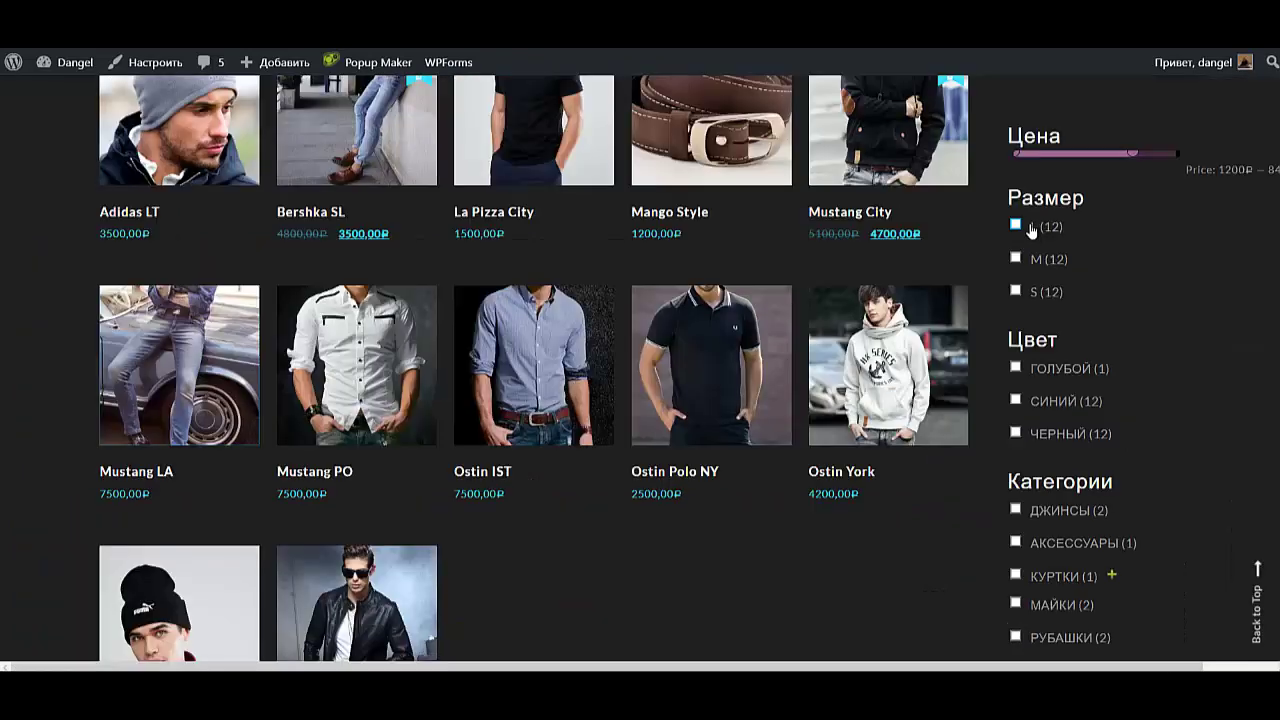
# Open the widget settings and add the Фильтрация товаров по цене slider widget to the WooCommerce Sidebar.
pyautogui.moveTo(40, 68)
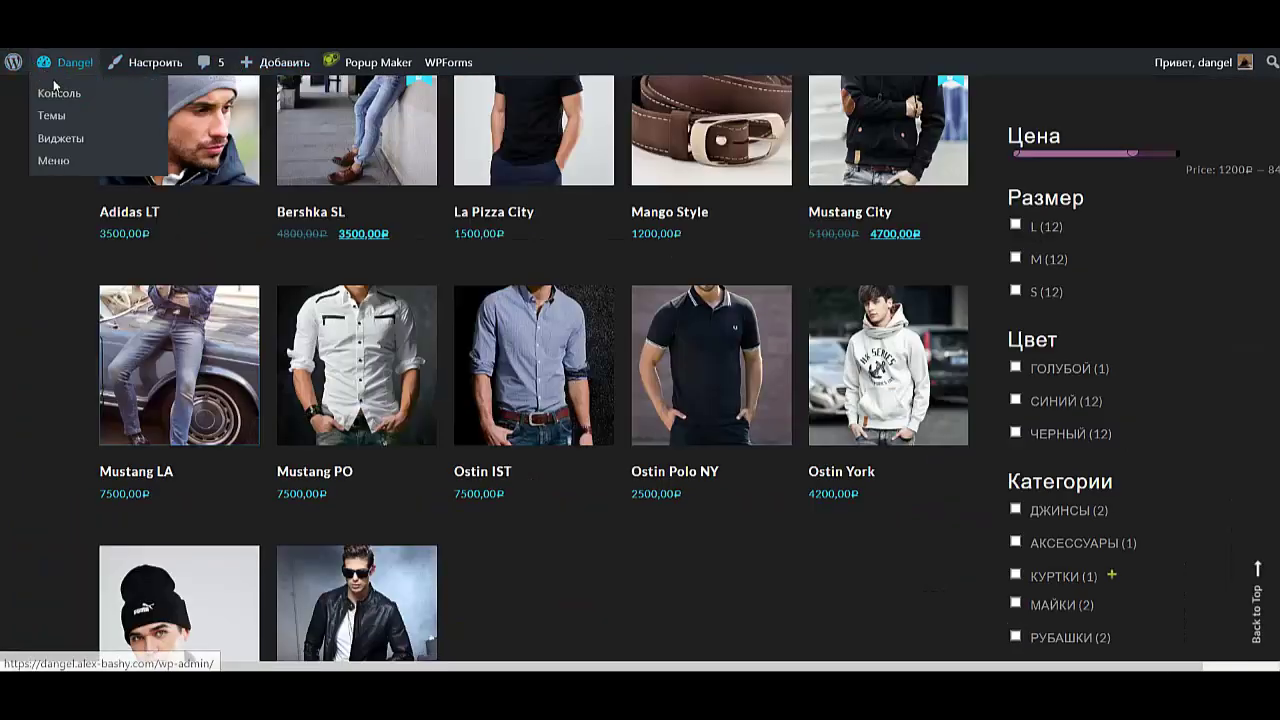
pyautogui.click(67, 141)
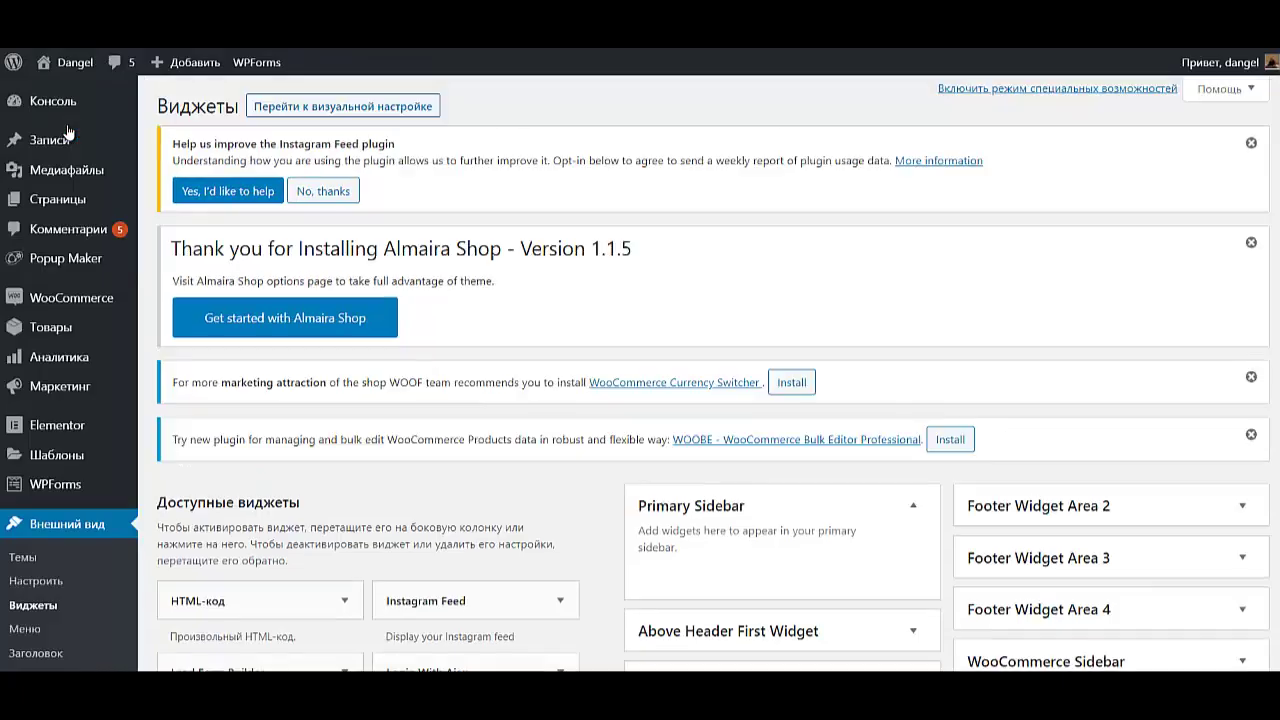
pyautogui.scroll(-10, 513, 311)
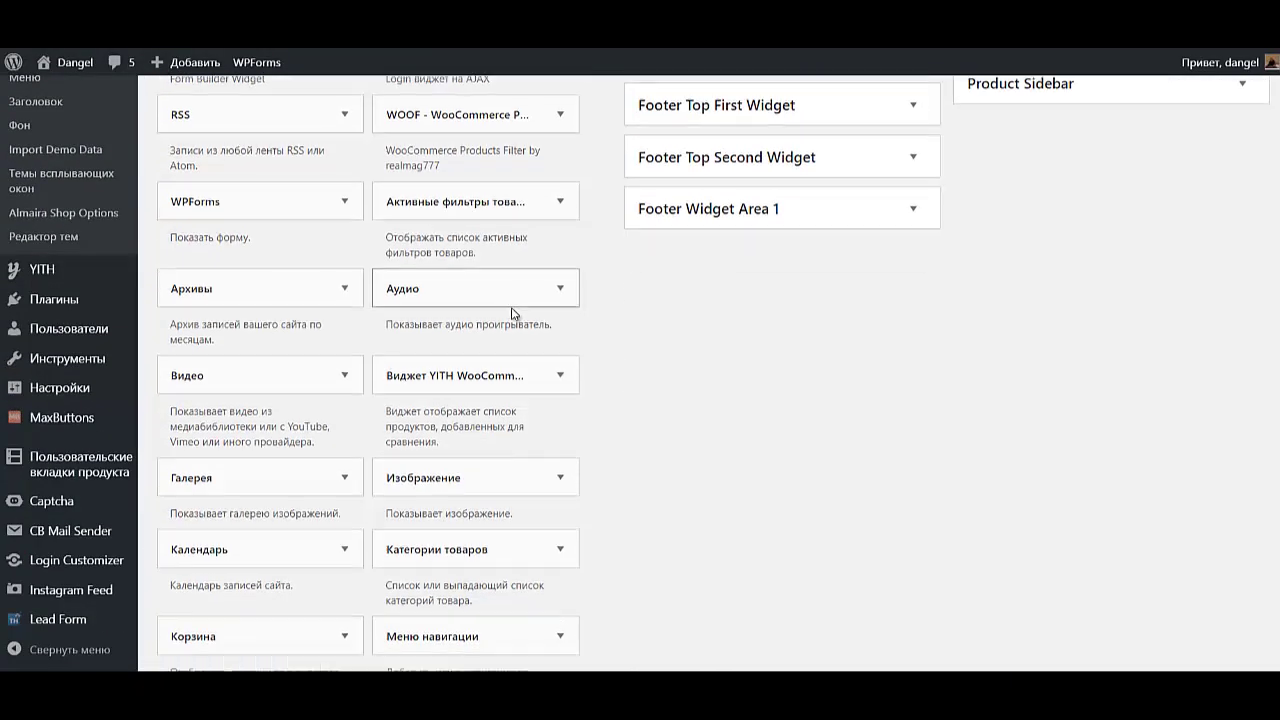
pyautogui.scroll(-6, 513, 311)
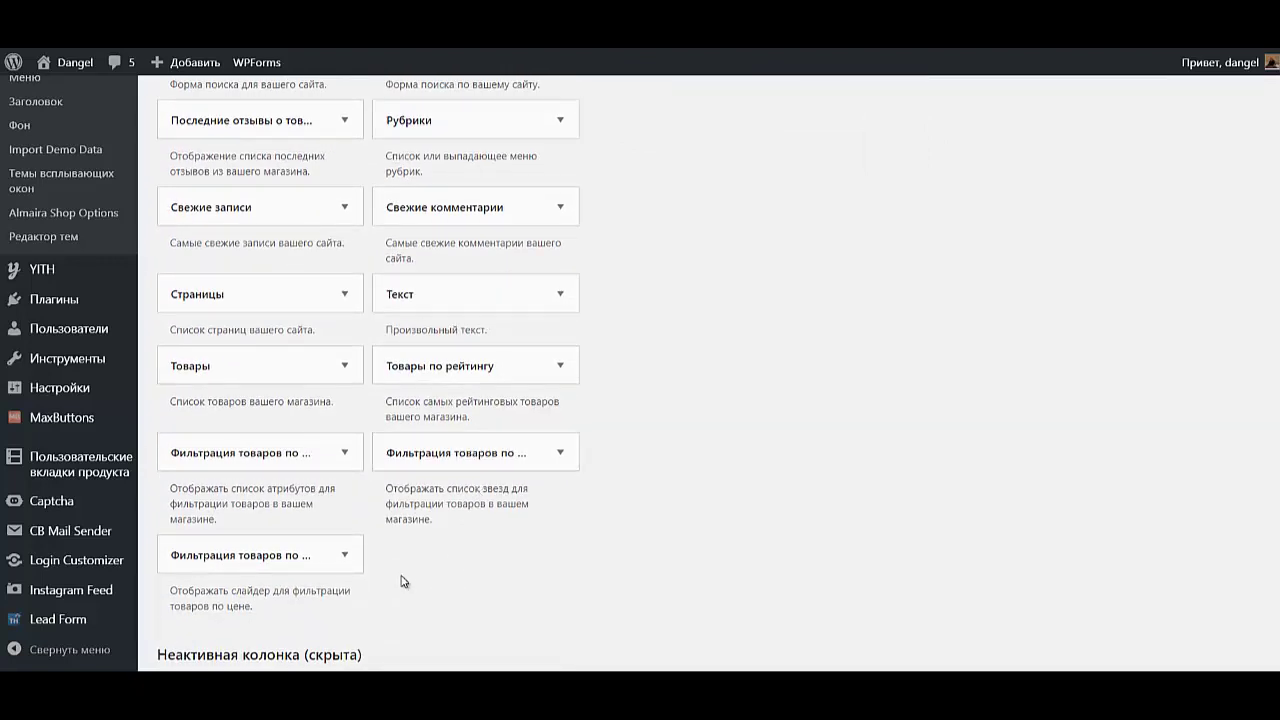
pyautogui.click(323, 558)
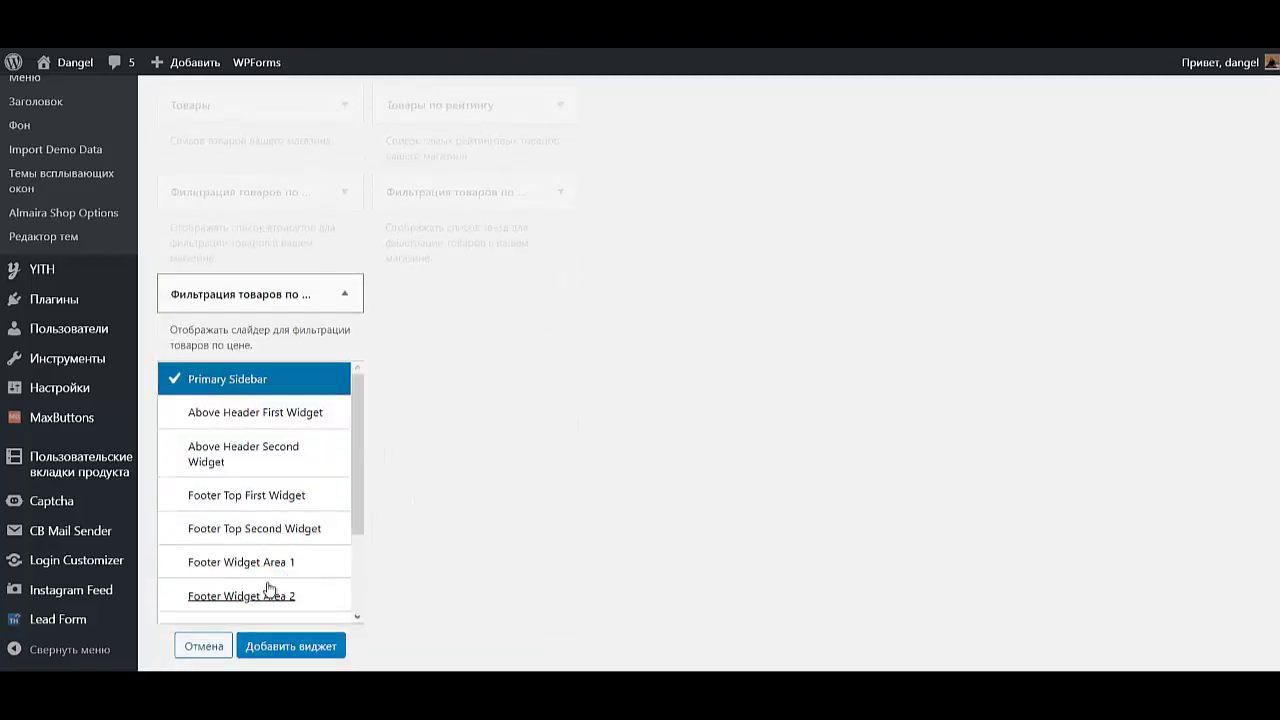
pyautogui.scroll(-3, 280, 475)
pyautogui.click(285, 570)
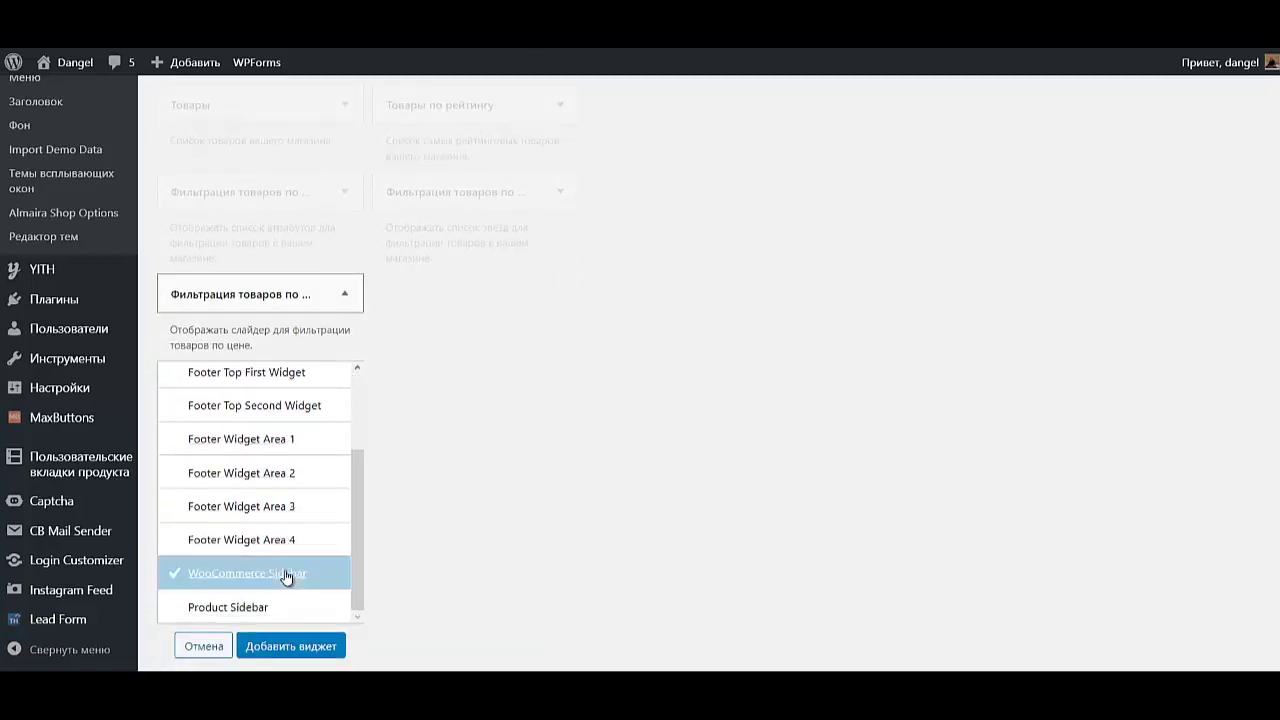
pyautogui.click(323, 646)
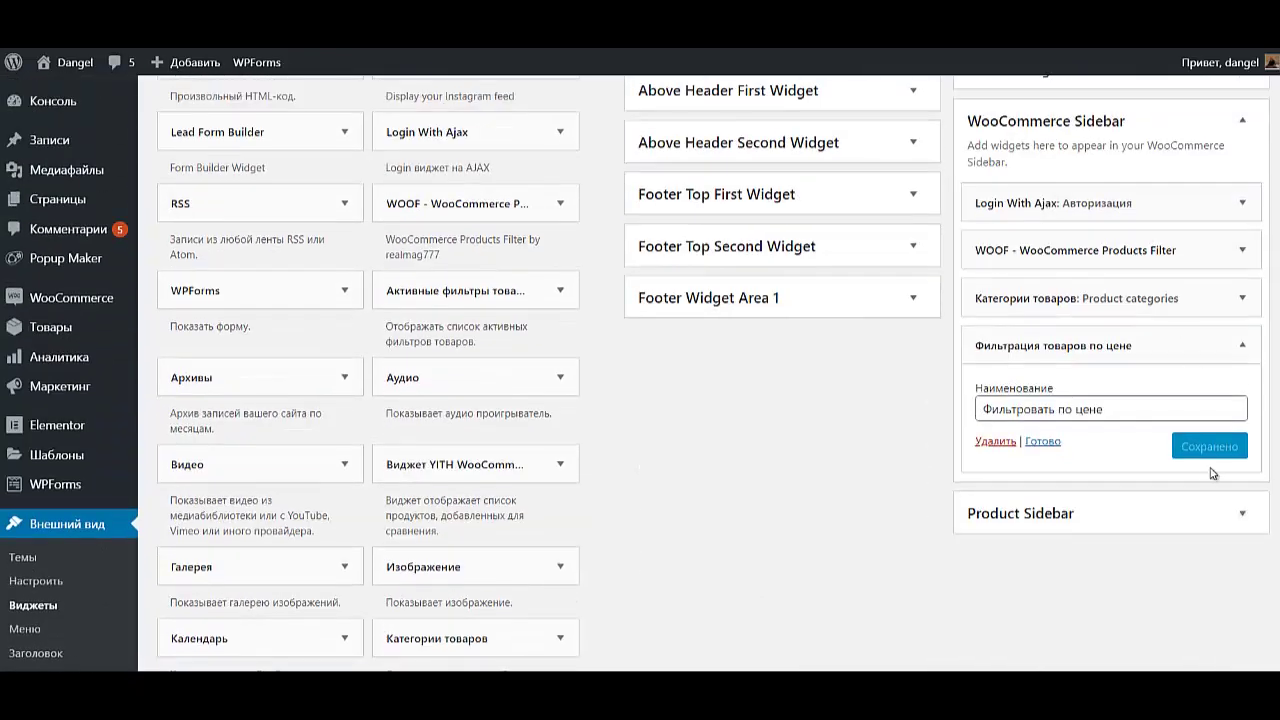
# Clear the title of the Фильтрация товаров по цене widget and save the widget.
pyautogui.moveTo(1108, 408); pyautogui.dragTo(982, 408)
pyautogui.press('BackSpace')
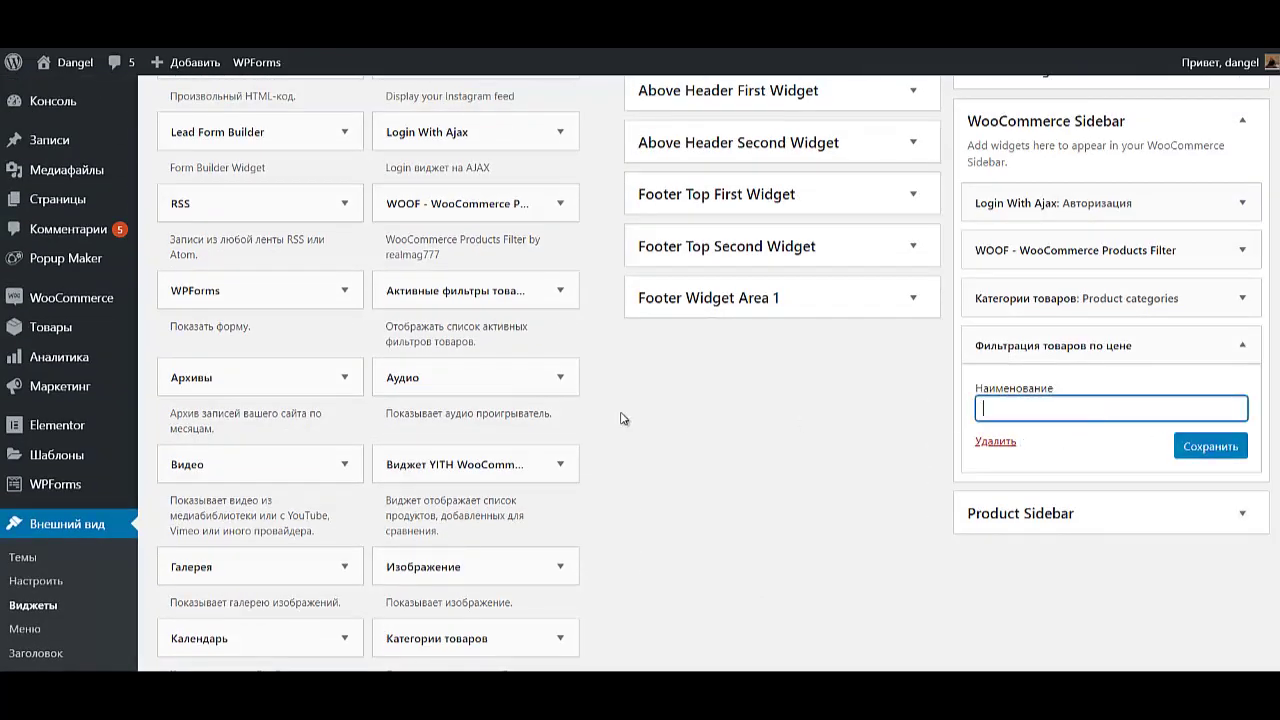
pyautogui.click(1205, 445)
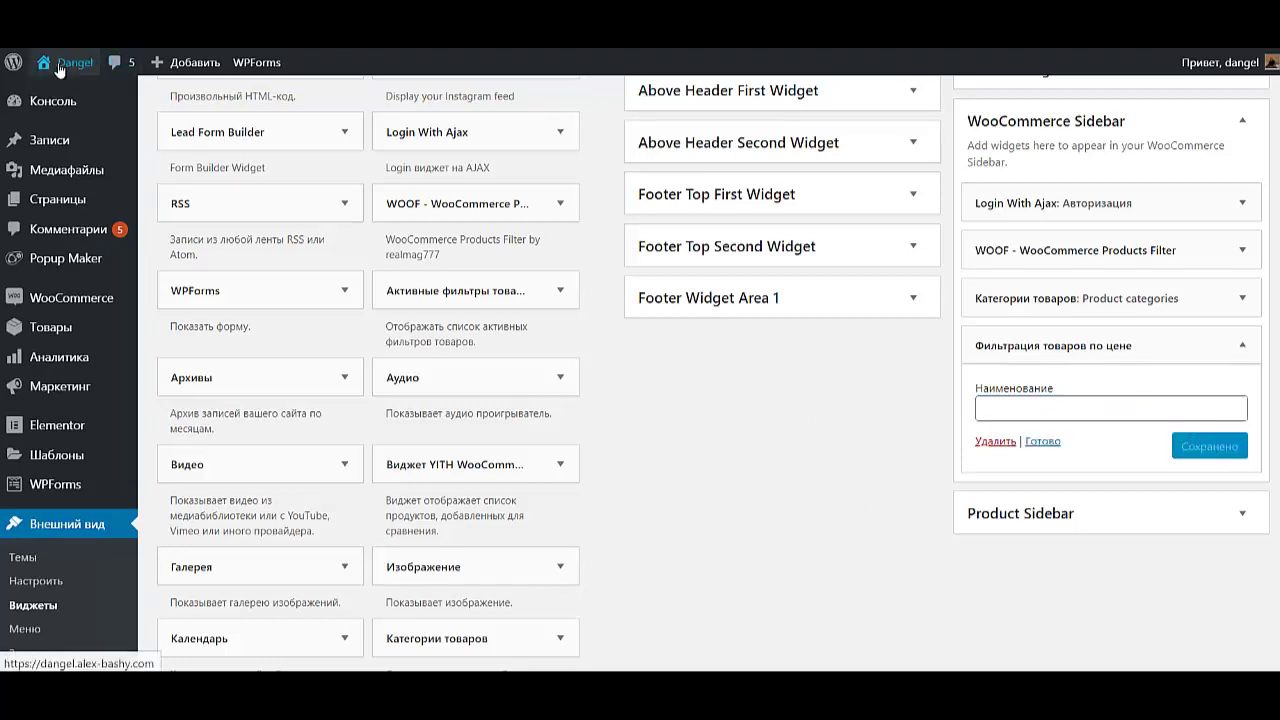
# Open the shop's КАТАЛОГ page and compare the sidebar's new price slider with the WOOF filter's price slider.
pyautogui.moveTo(70, 62)
pyautogui.click(117, 126)
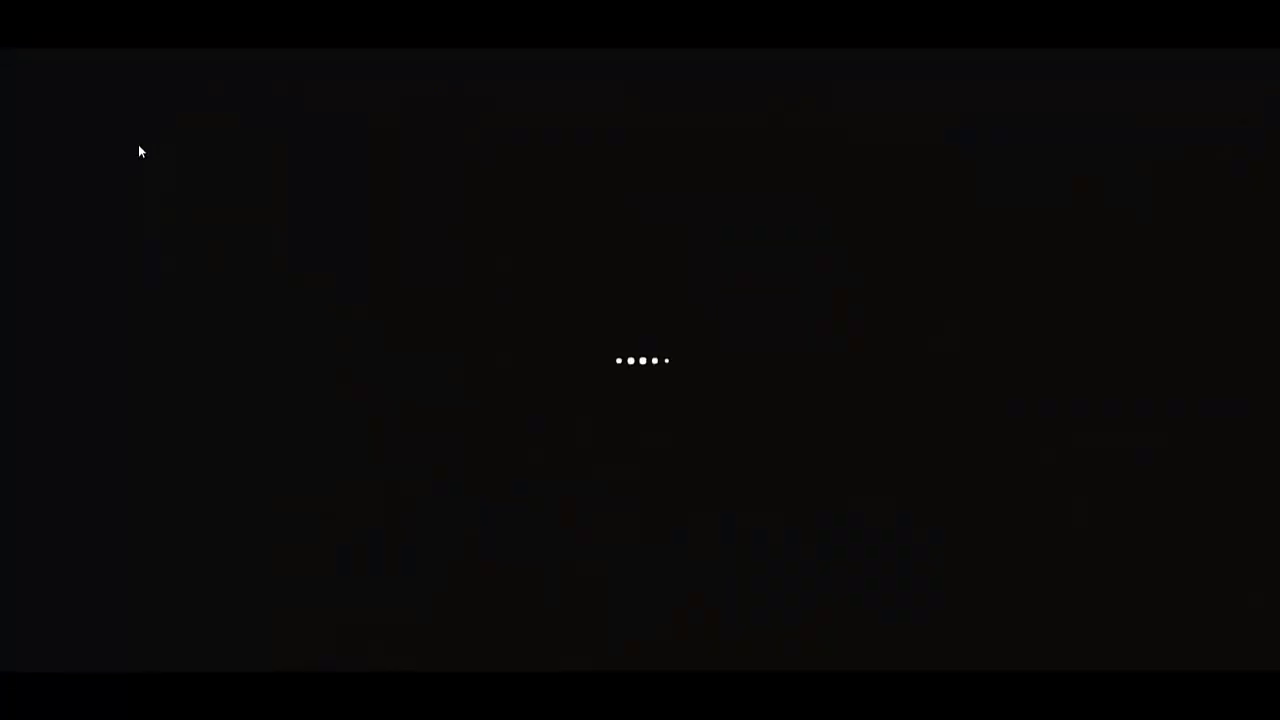
pyautogui.scroll(-15, 1249, 352)
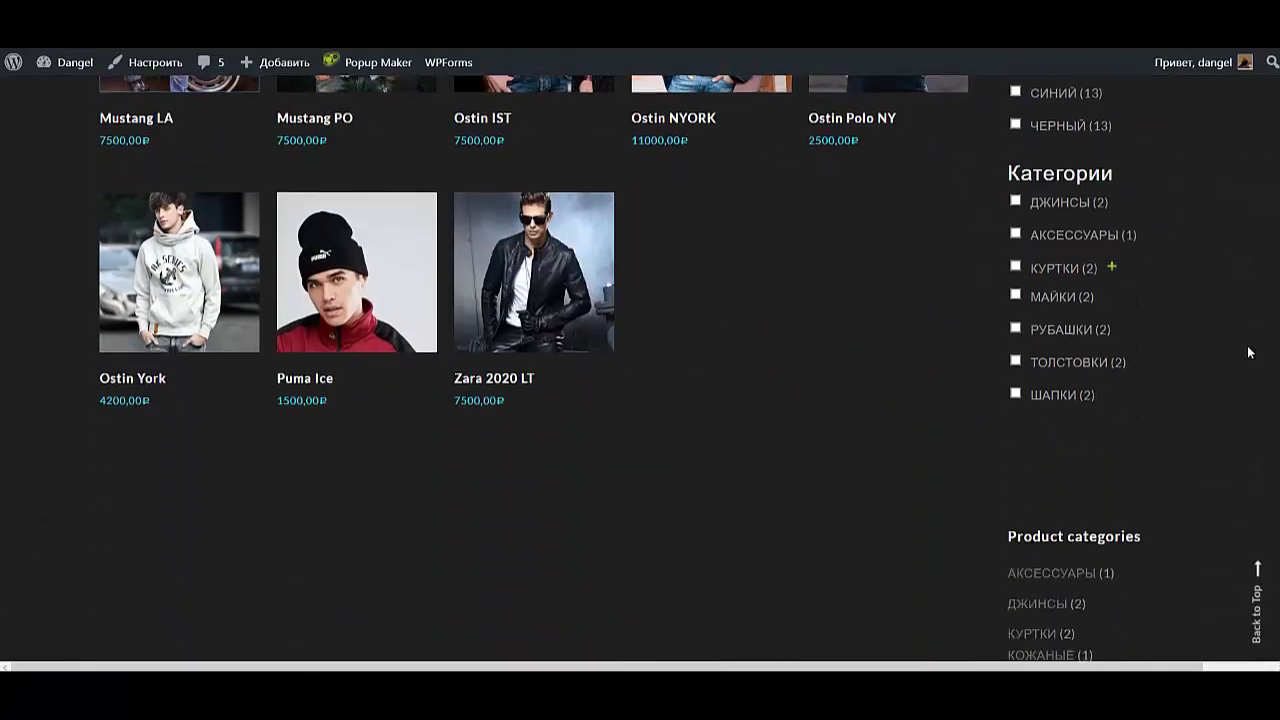
pyautogui.scroll(-2, 1249, 352)
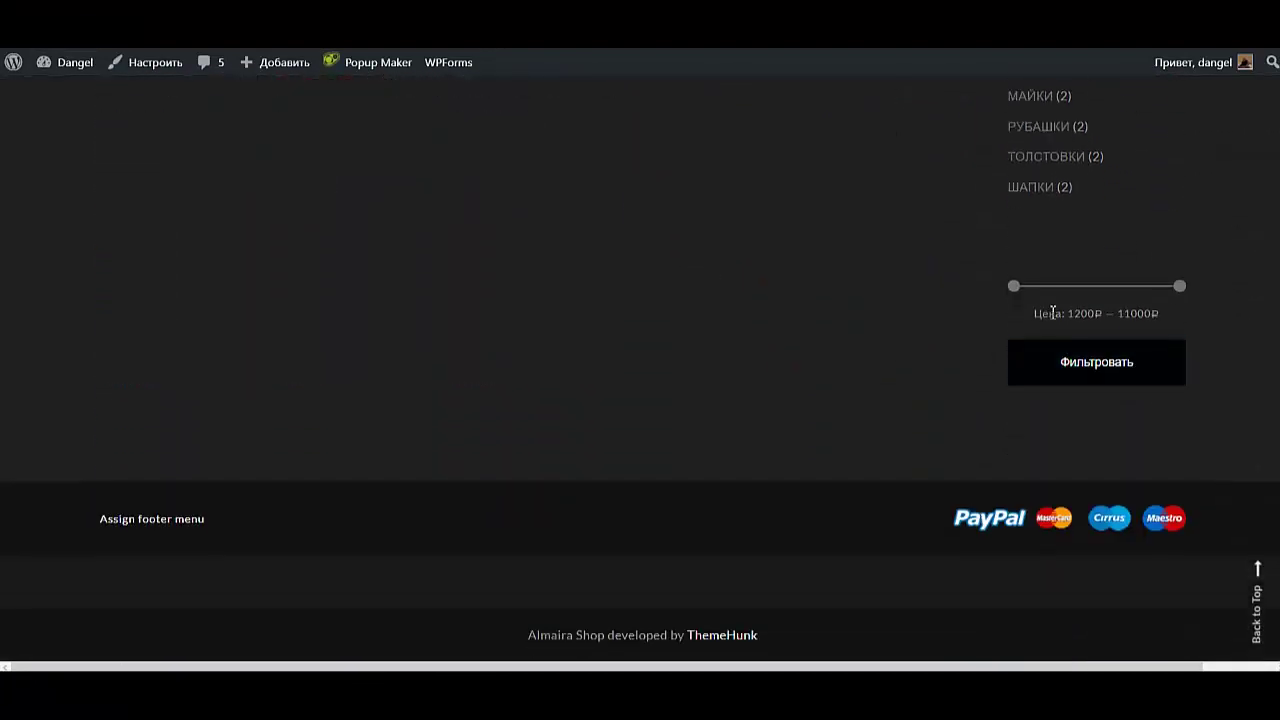
pyautogui.scroll(8, 1079, 351)
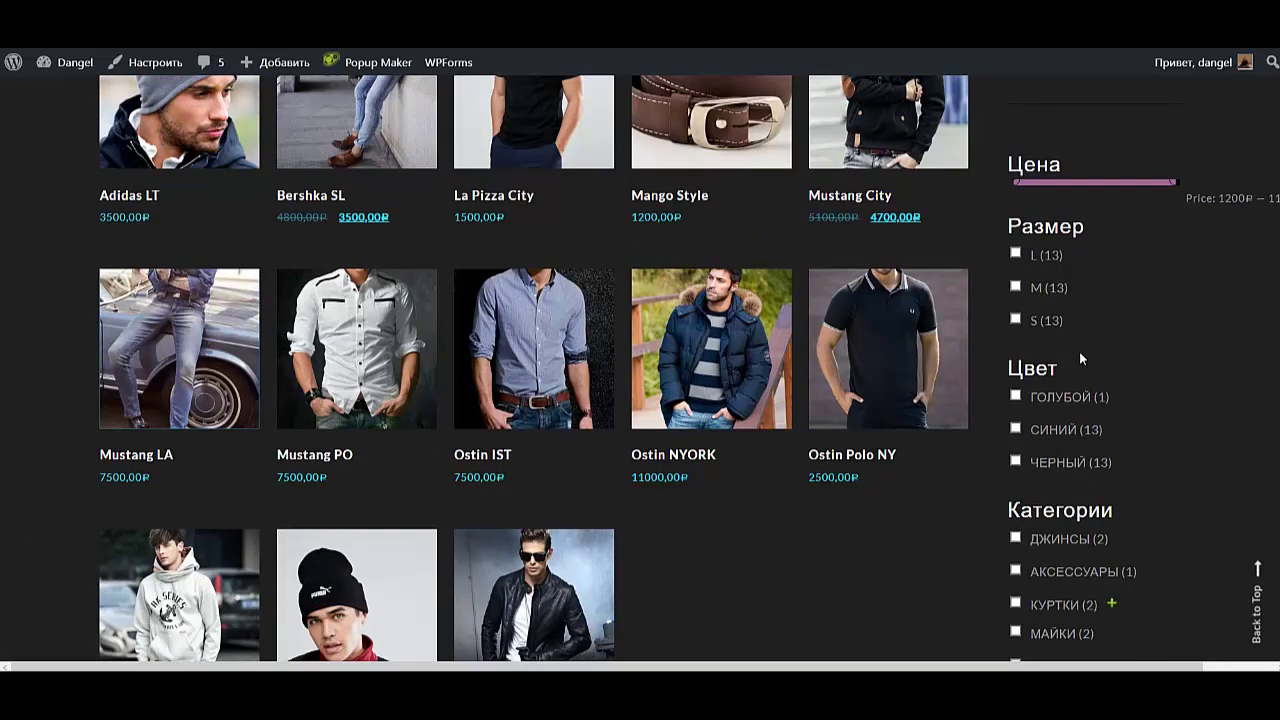
pyautogui.scroll(-8, 1079, 351)
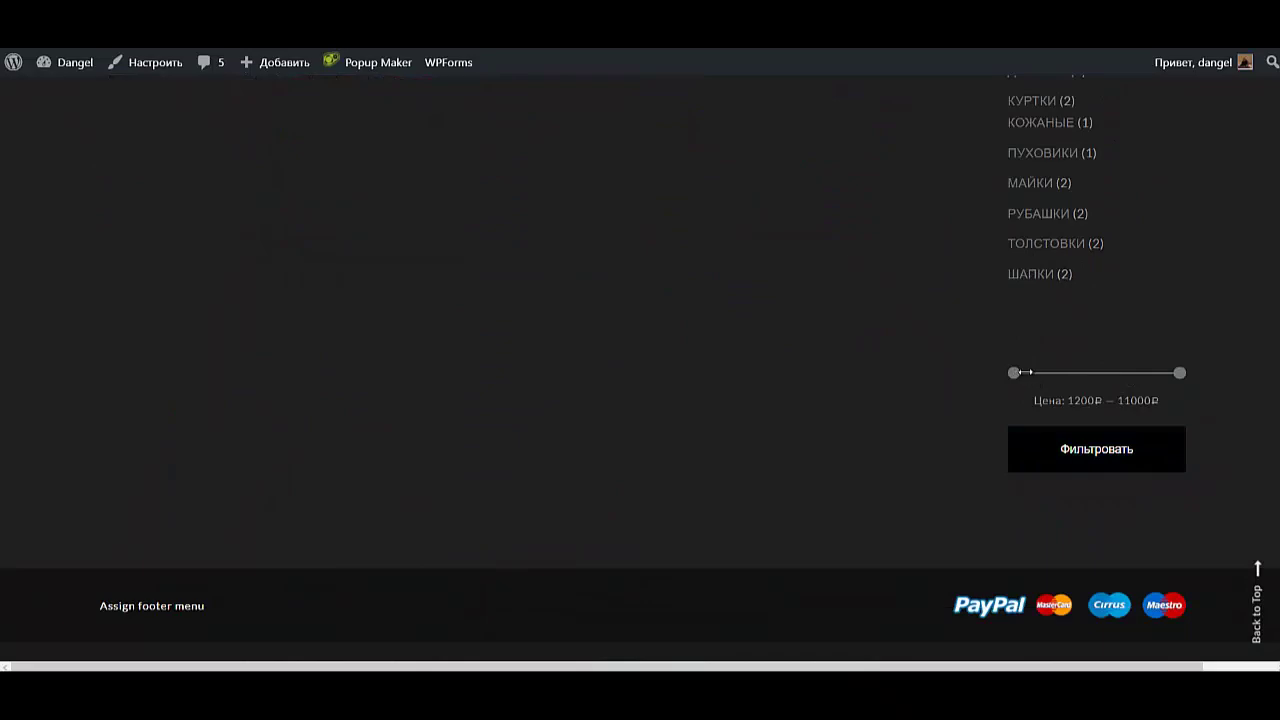
# Test the new price slider by filtering the catalogue from a minimum of 7080₽, and check the product list and sidebar.
pyautogui.moveTo(1097, 369)
pyautogui.mouseDown()
pyautogui.moveTo(1131, 369)
pyautogui.moveTo(1115, 369)
pyautogui.mouseUp()
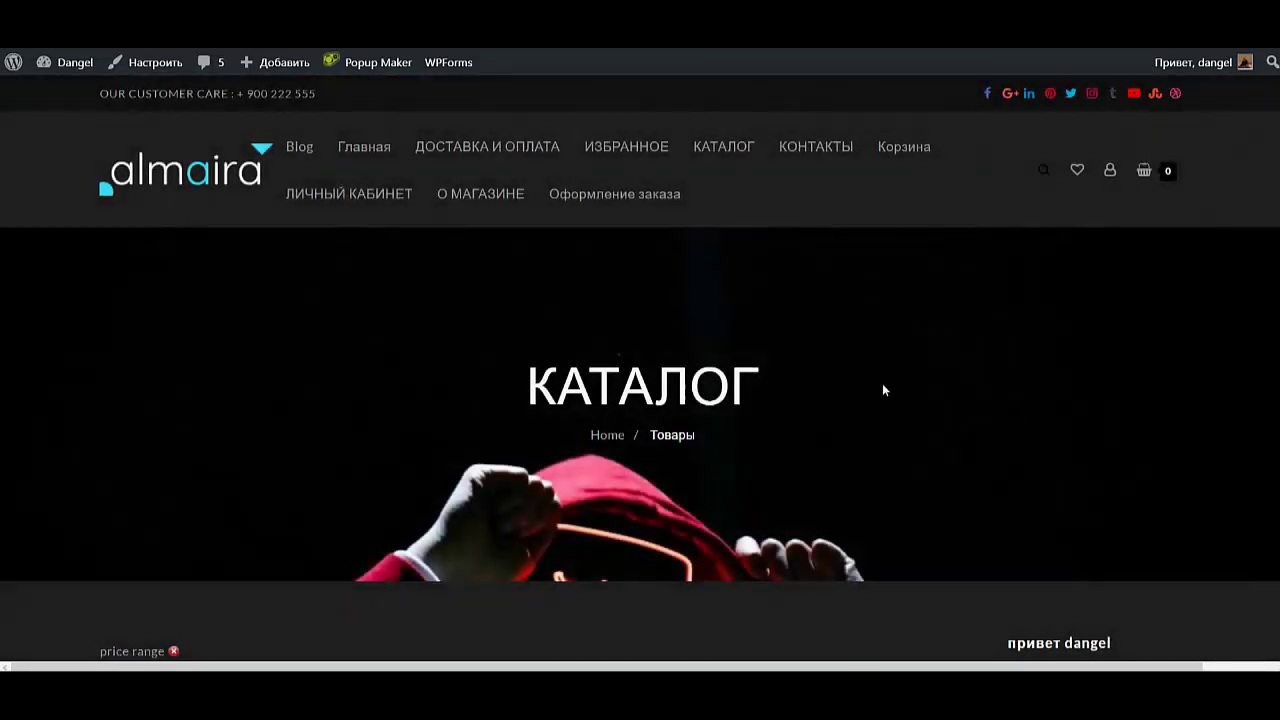
pyautogui.scroll(-3, 817, 385)
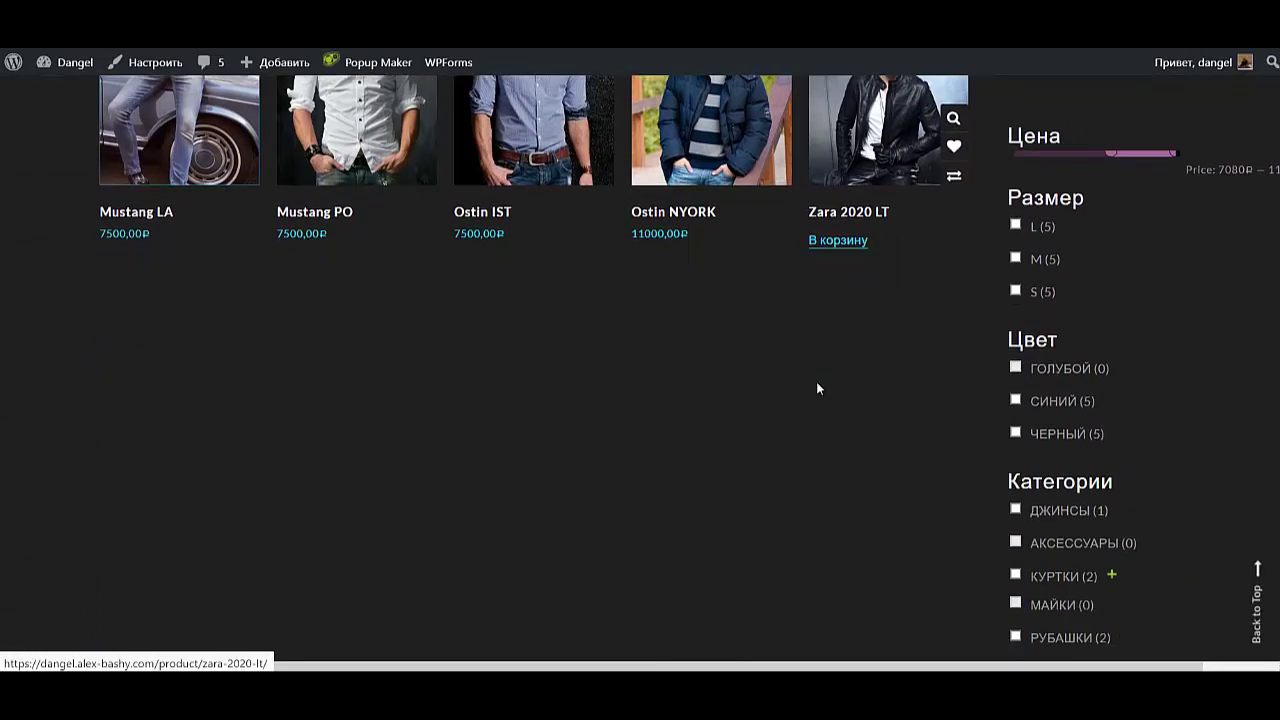
pyautogui.scroll(-5, 966, 448)
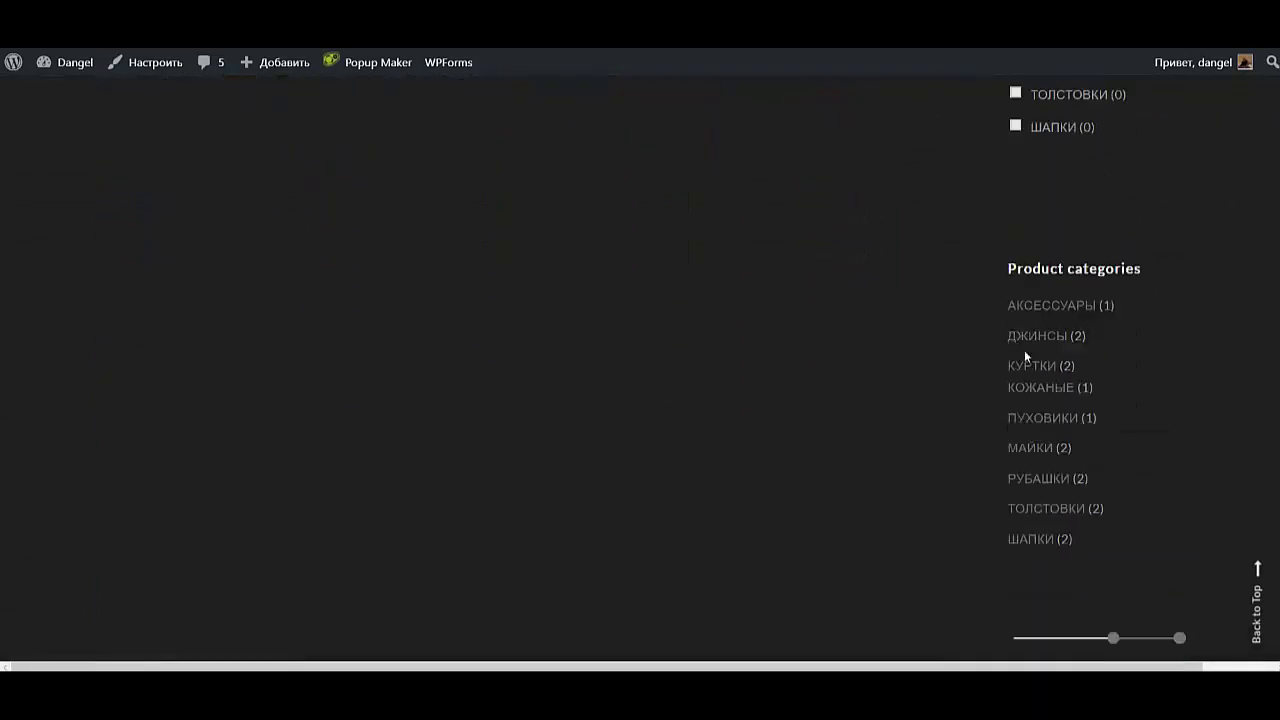
pyautogui.scroll(8, 1020, 366)
pyautogui.scroll(-5, 1061, 400)
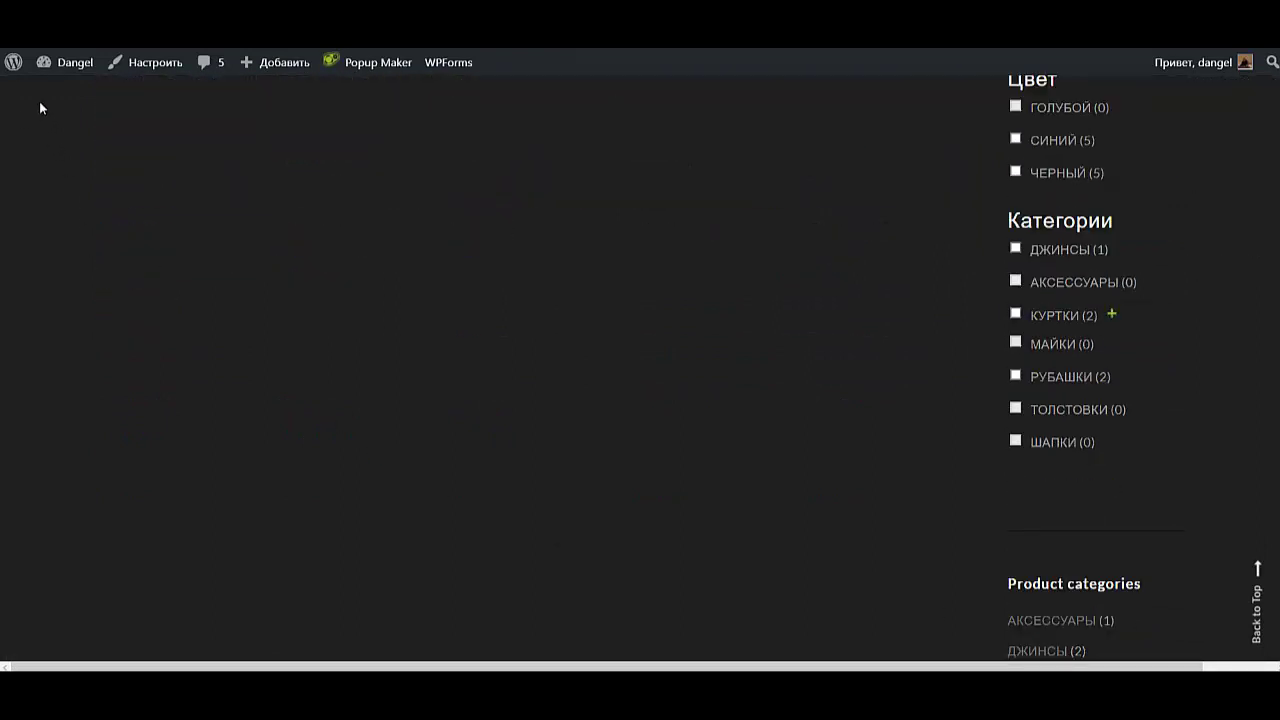
# In the WooCommerce Sidebar's widgets, set the title of Фильтрация товаров по цене to Цена, save it and collapse it.
pyautogui.moveTo(60, 62)
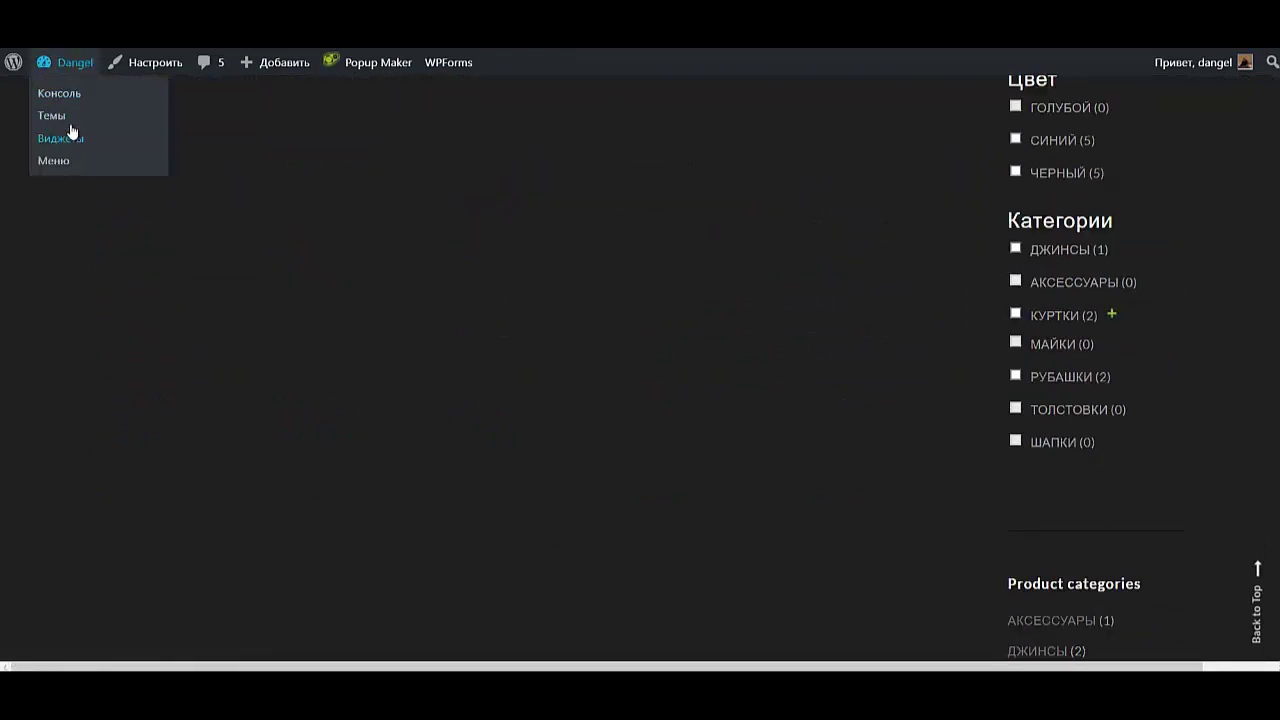
pyautogui.click(71, 134)
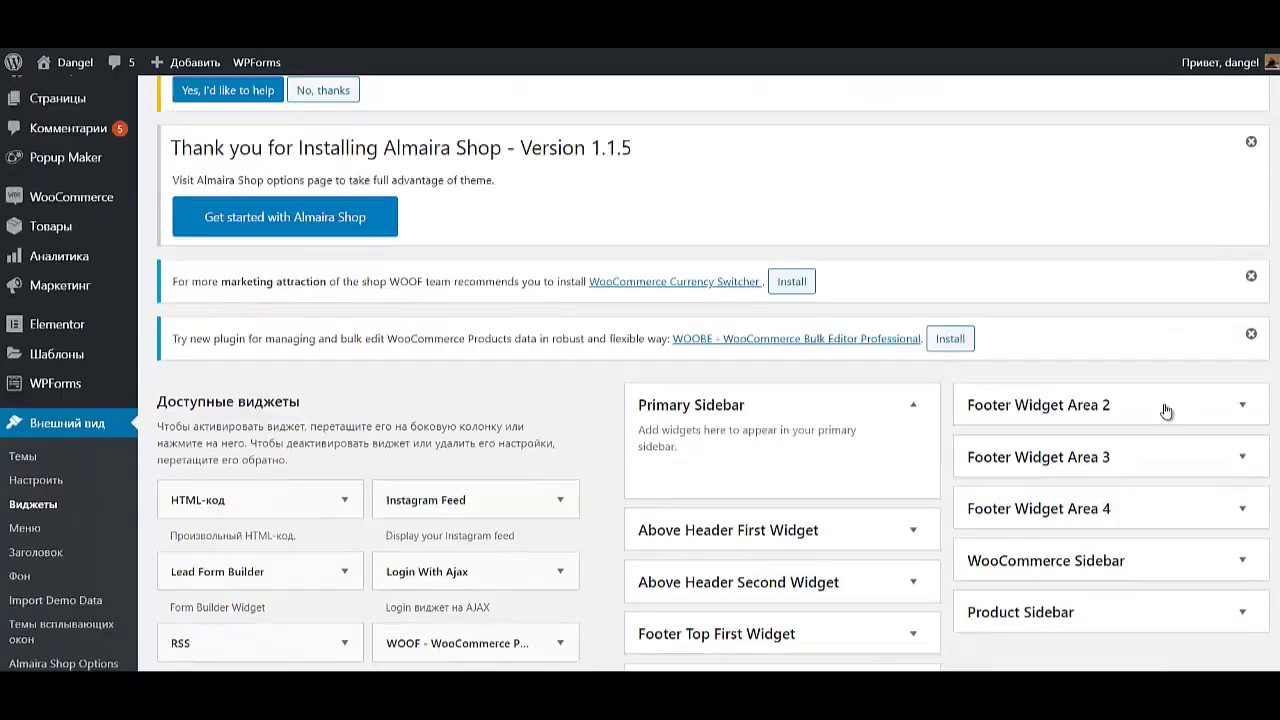
pyautogui.scroll(-2, 1165, 410)
pyautogui.click(1045, 316)
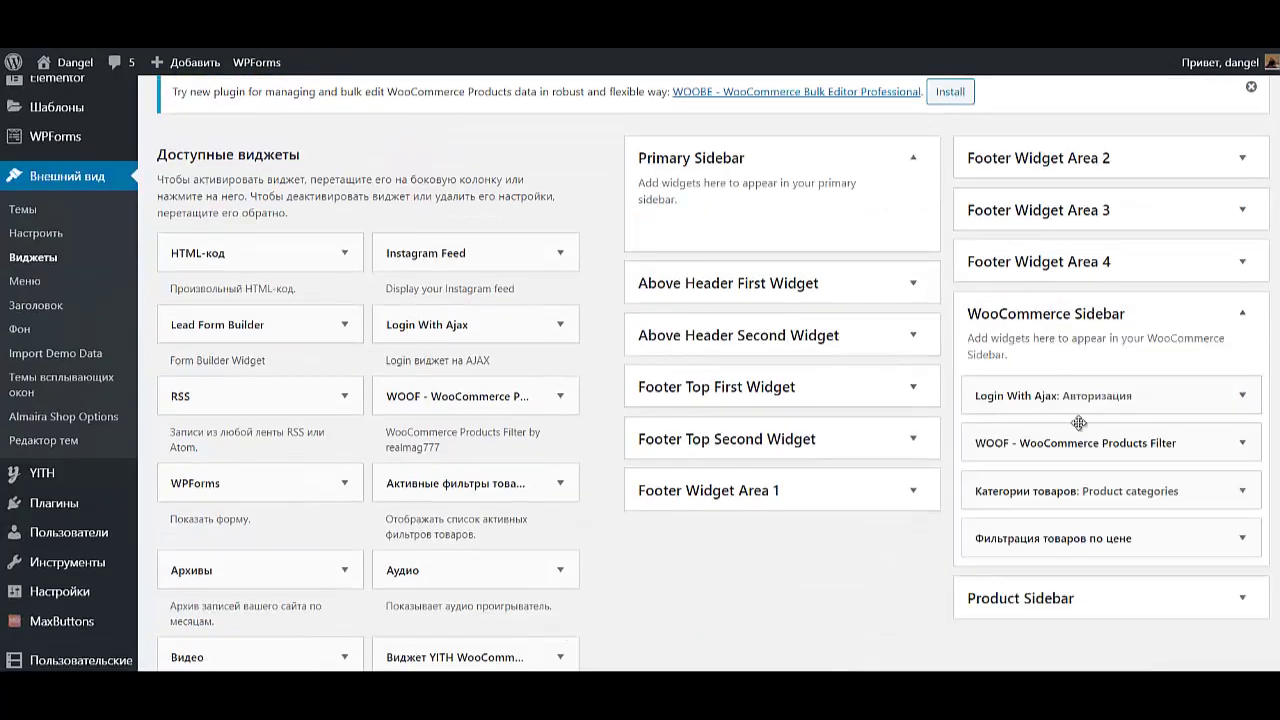
pyautogui.scroll(-2, 1075, 430)
pyautogui.click(1132, 280)
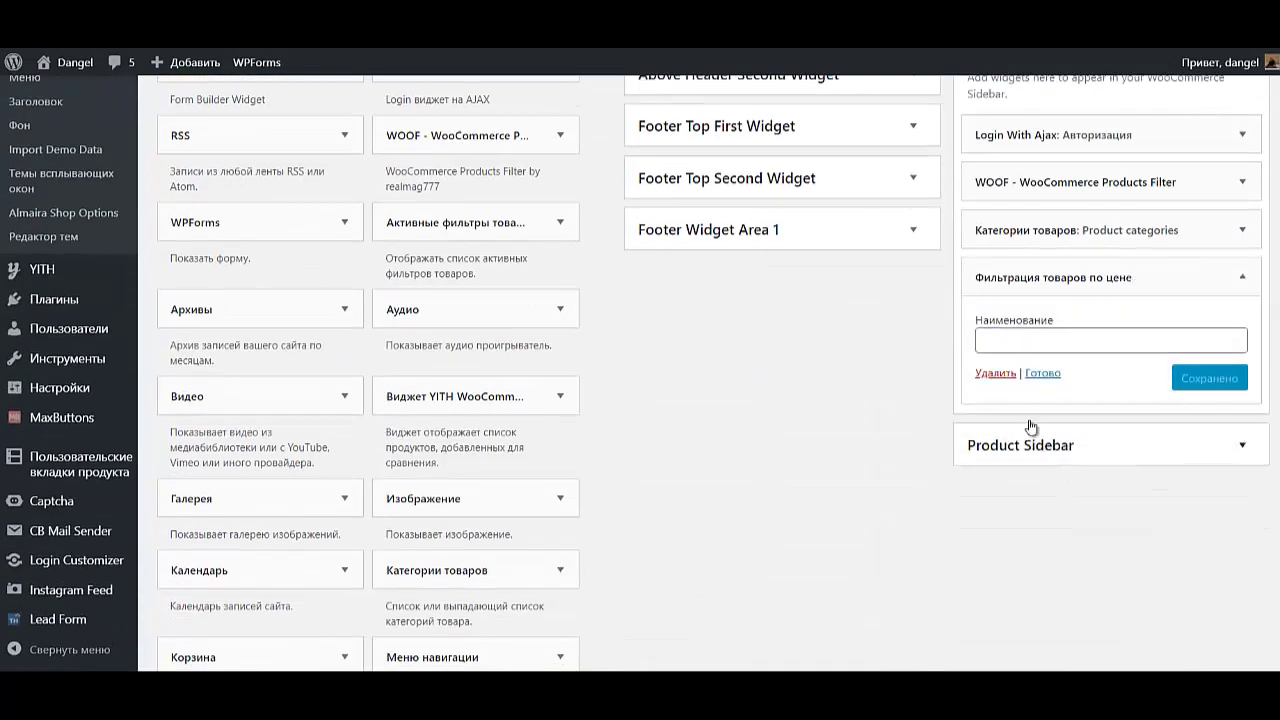
pyautogui.click(1029, 335)
pyautogui.write('Сто')
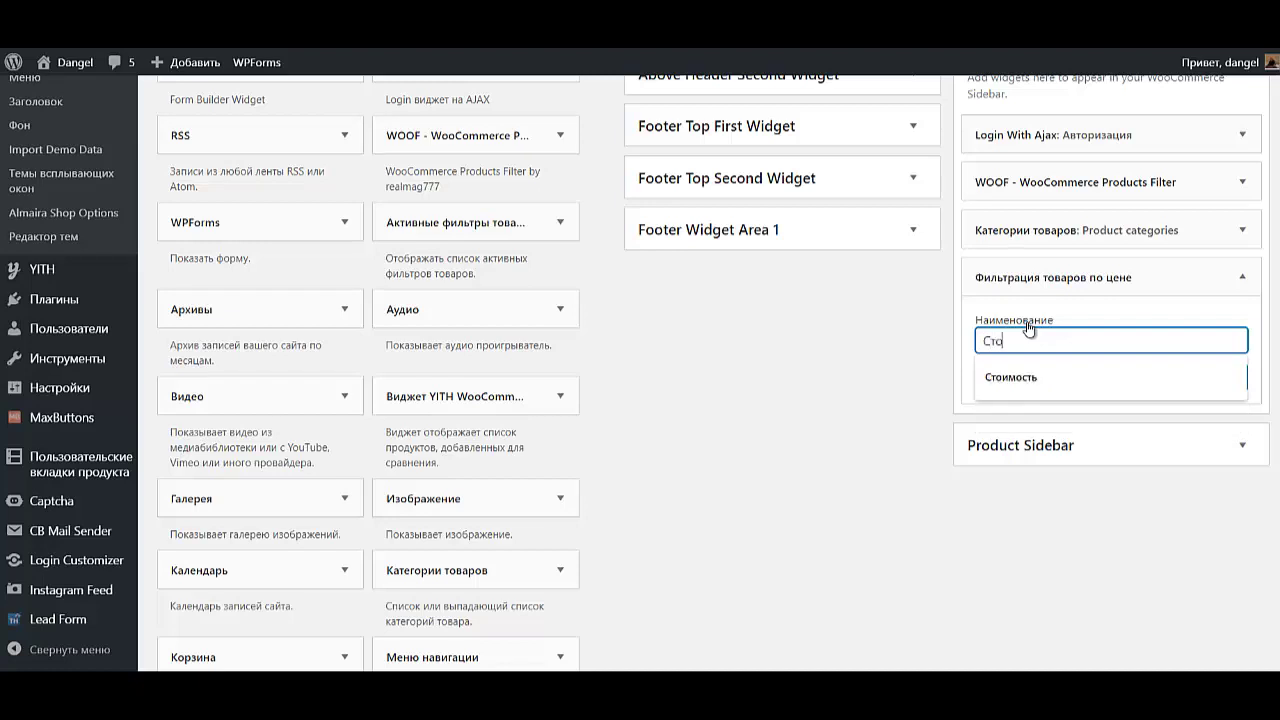
pyautogui.write('миост')
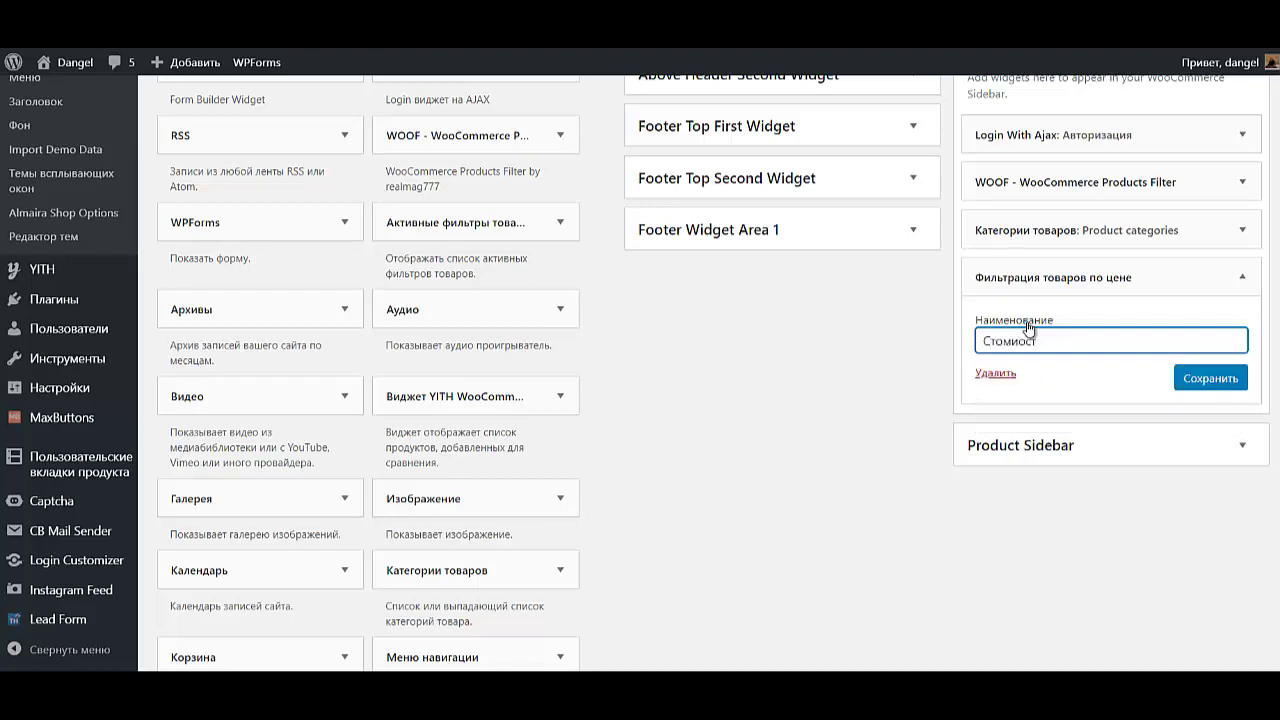
pyautogui.press('BackSpace')
pyautogui.press('BackSpace')
pyautogui.press('BackSpace')
pyautogui.press('BackSpace')
pyautogui.press('BackSpace')
pyautogui.press('BackSpace')
pyautogui.press('BackSpace')
pyautogui.press('BackSpace')
pyautogui.click(1195, 386)
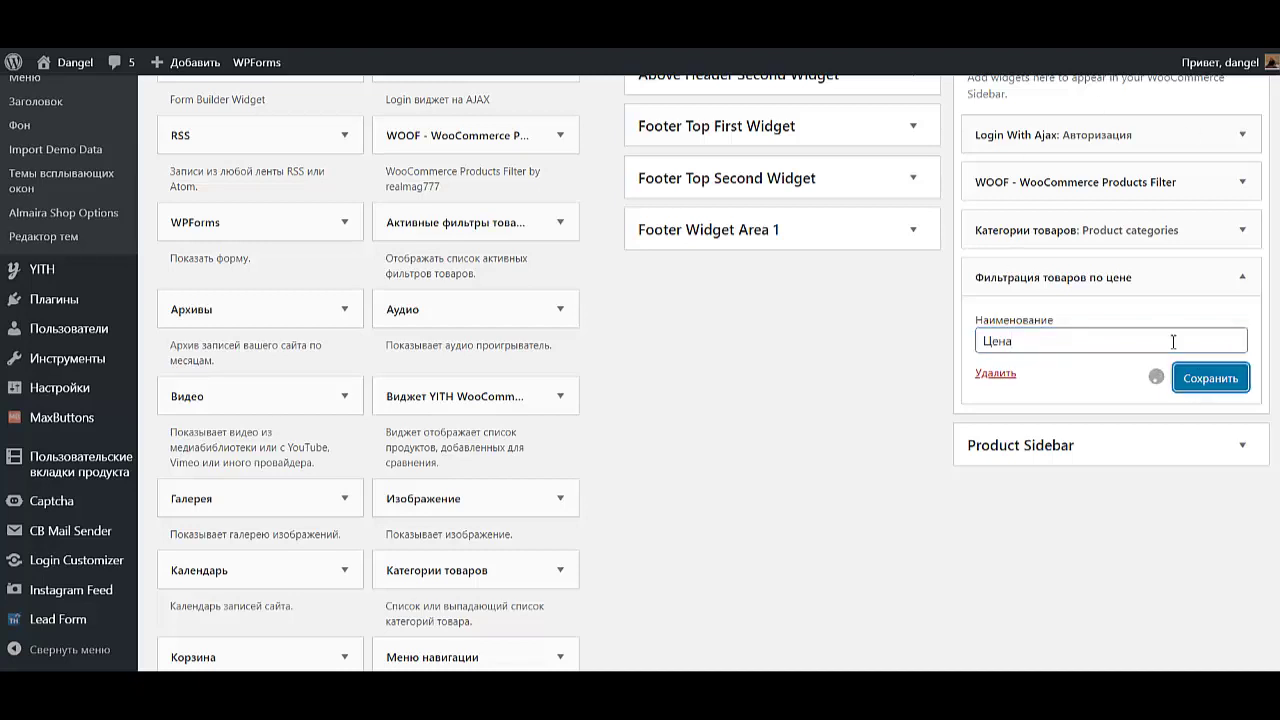
pyautogui.click(1240, 277)
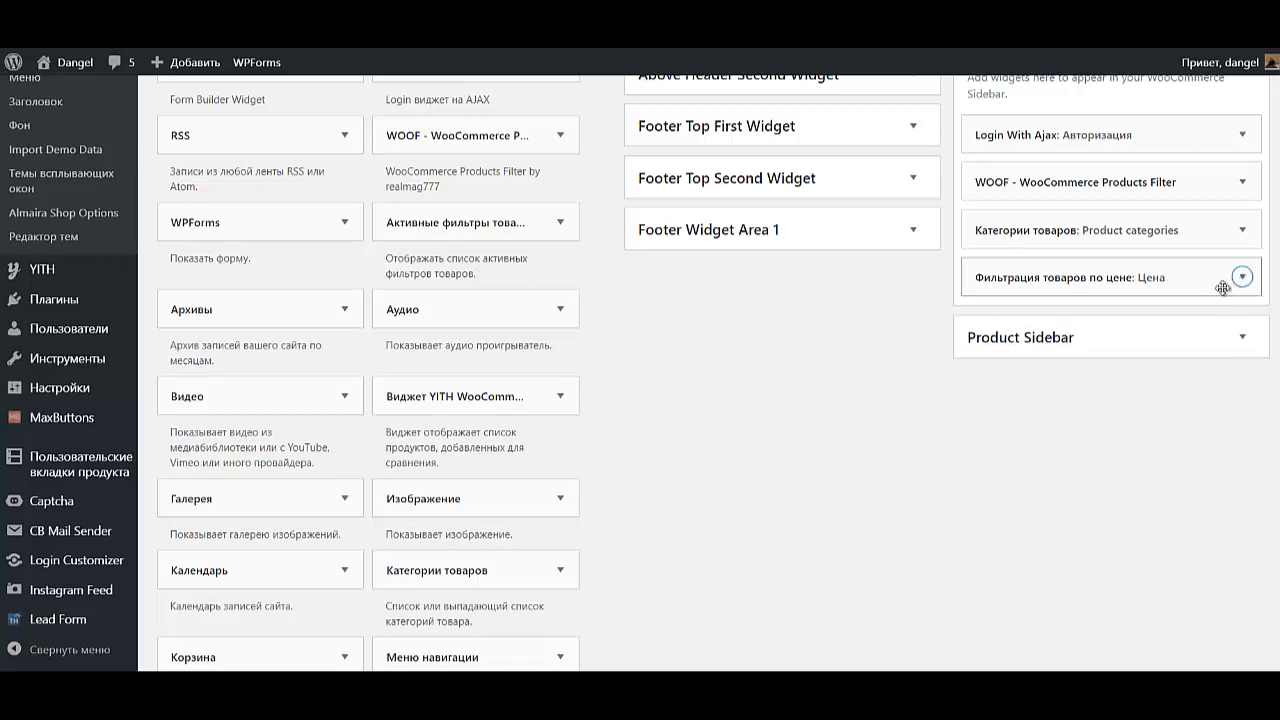
# In the WooCommerce Sidebar, move the price filter widget directly below Login With Ajax and delete the Категории товаров widget.
pyautogui.scroll(1, 1218, 330)
pyautogui.moveTo(1183, 367); pyautogui.dragTo(1175, 275)
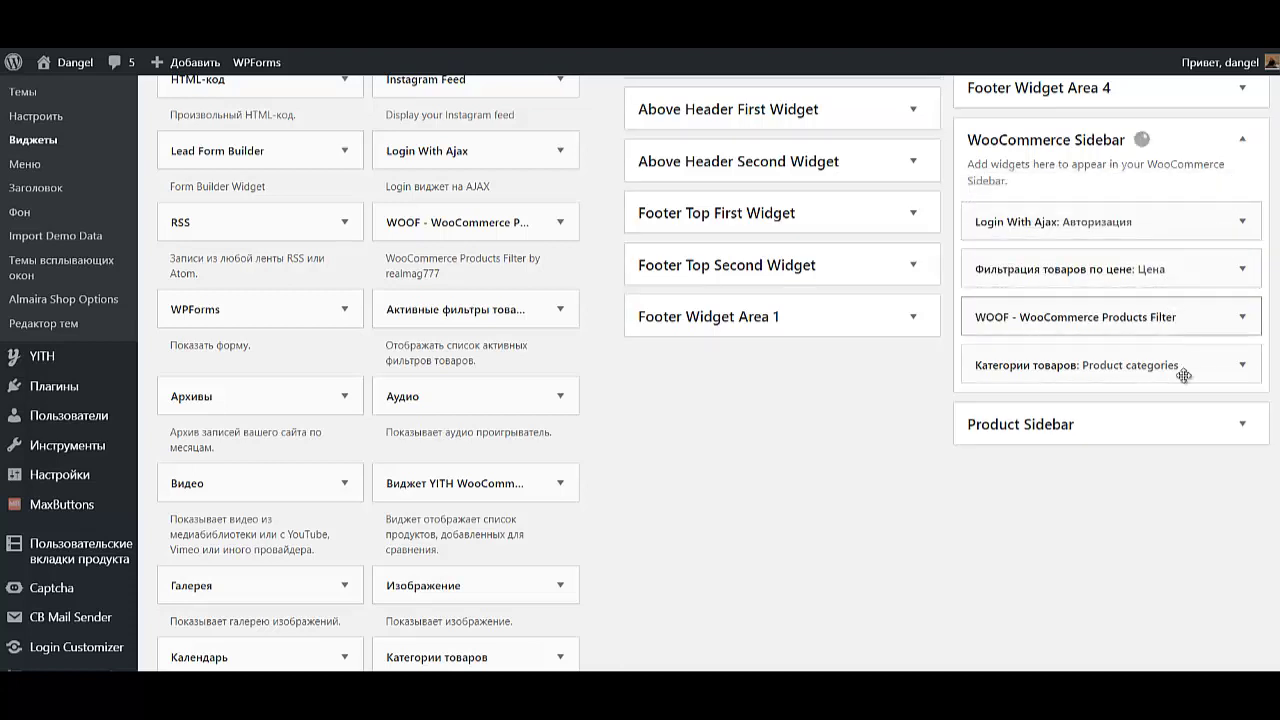
pyautogui.click(1244, 366)
pyautogui.scroll(-3, 1060, 528)
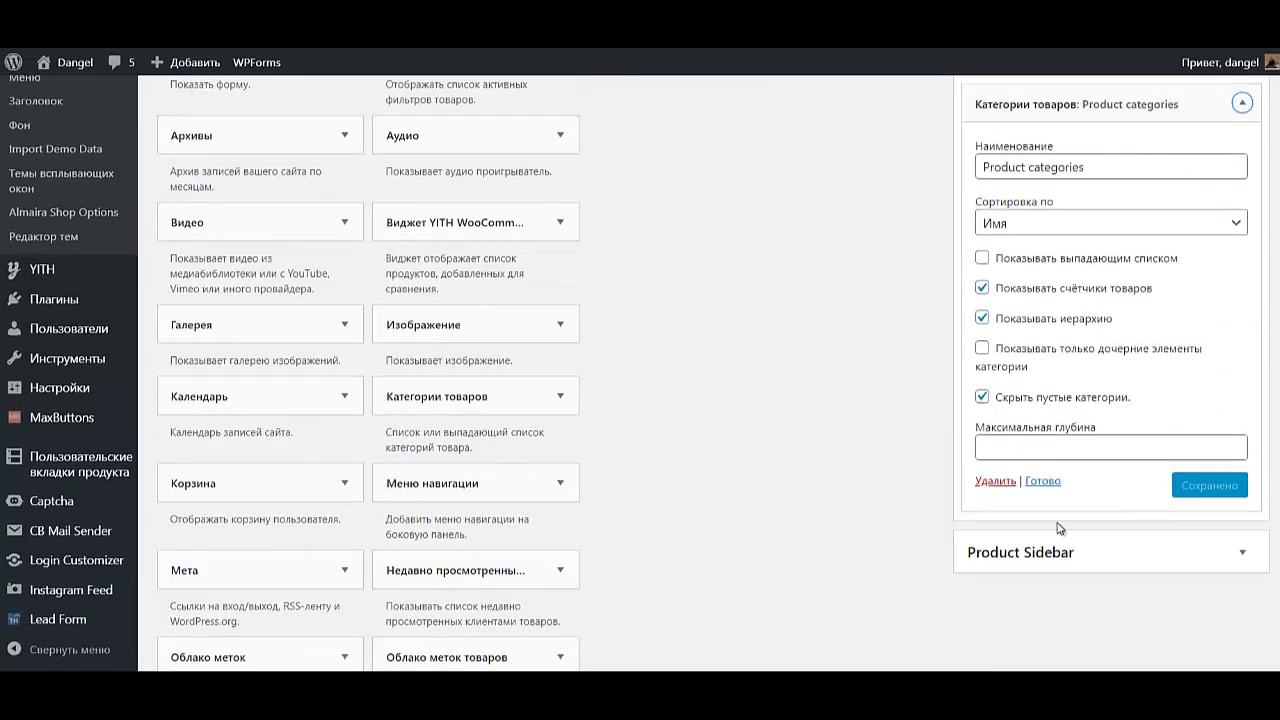
pyautogui.click(1006, 486)
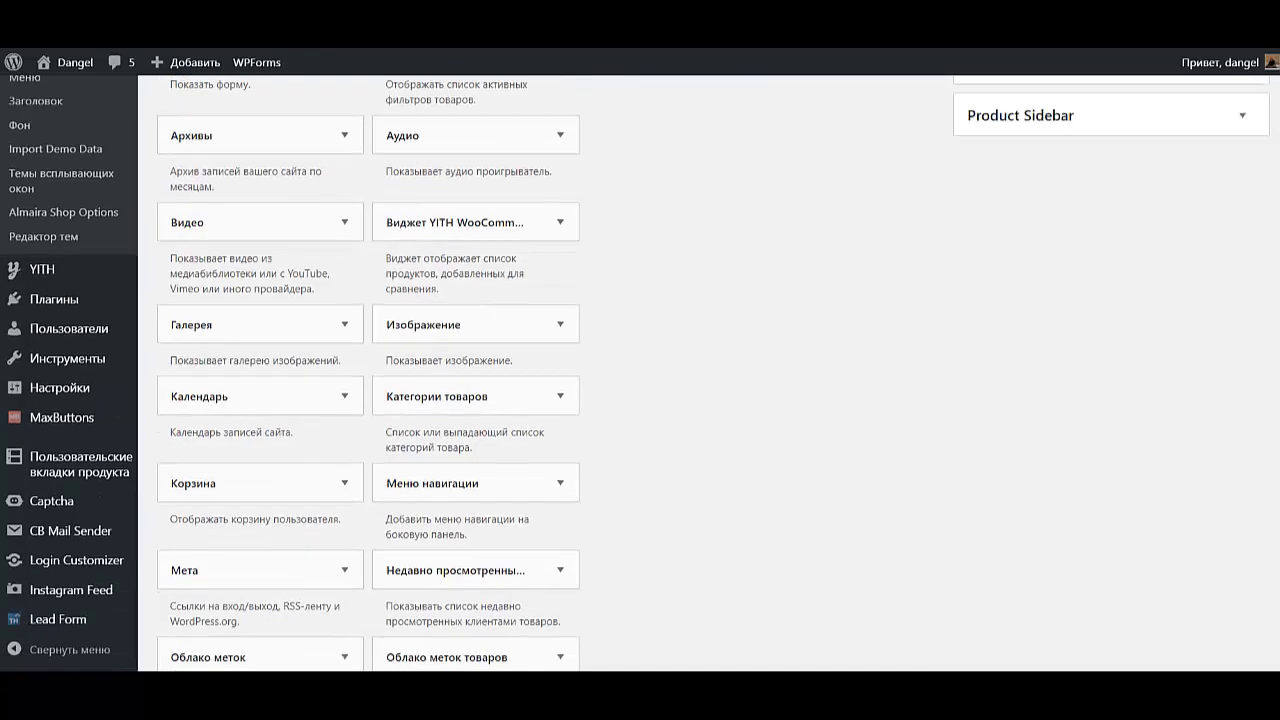
pyautogui.scroll(3, 1197, 446)
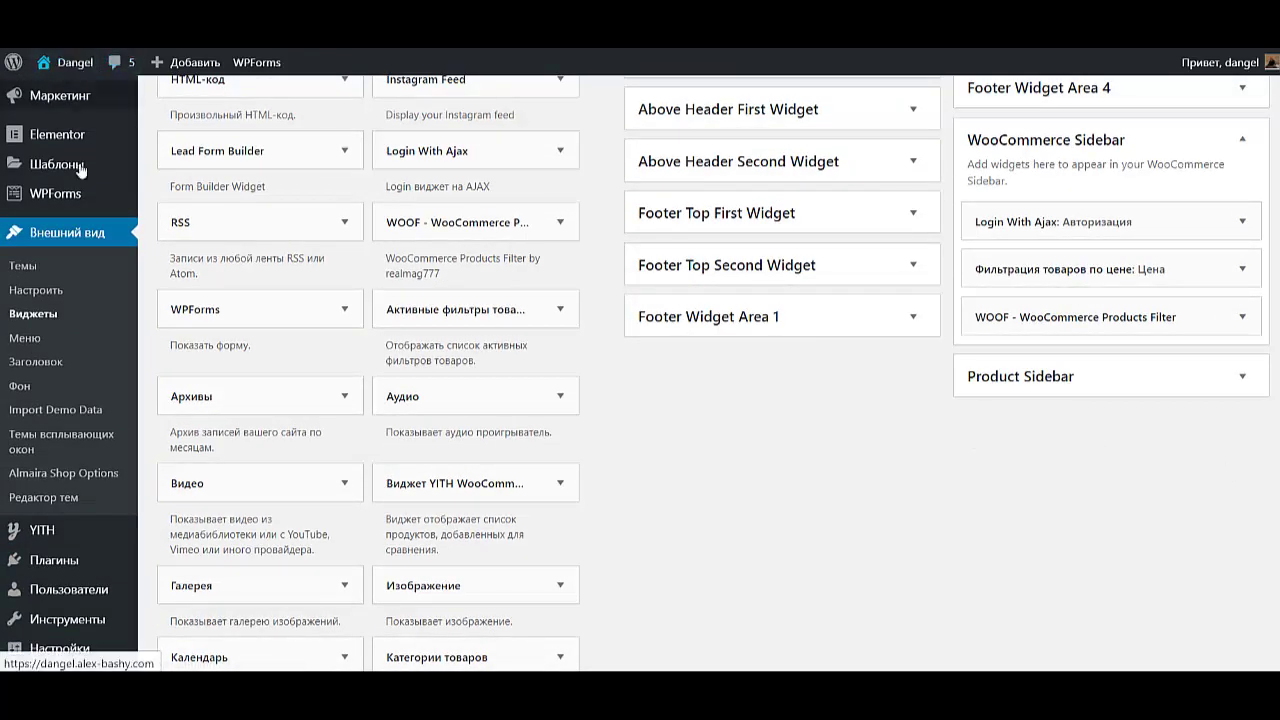
# In the WooCommerce Products Filter settings, set Search by Price to No and save the changes.
pyautogui.scroll(3, 98, 336)
pyautogui.moveTo(88, 270)
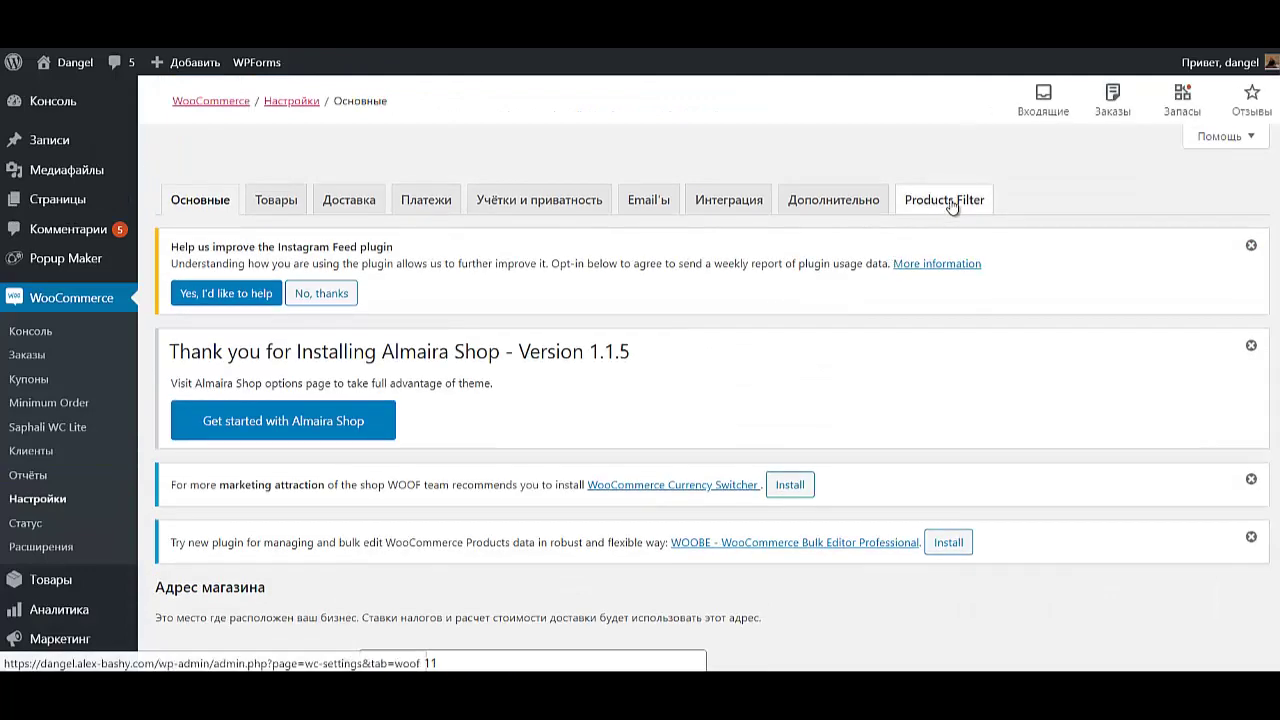
pyautogui.click(951, 205)
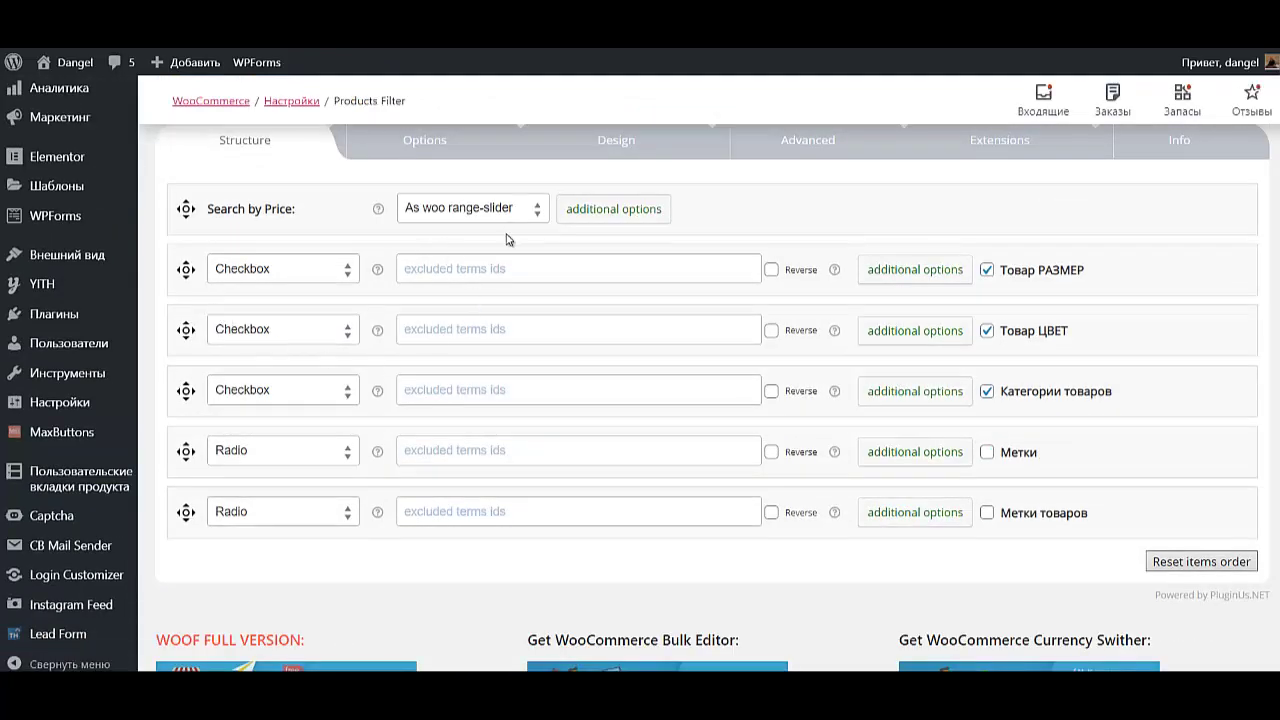
pyautogui.click(515, 212)
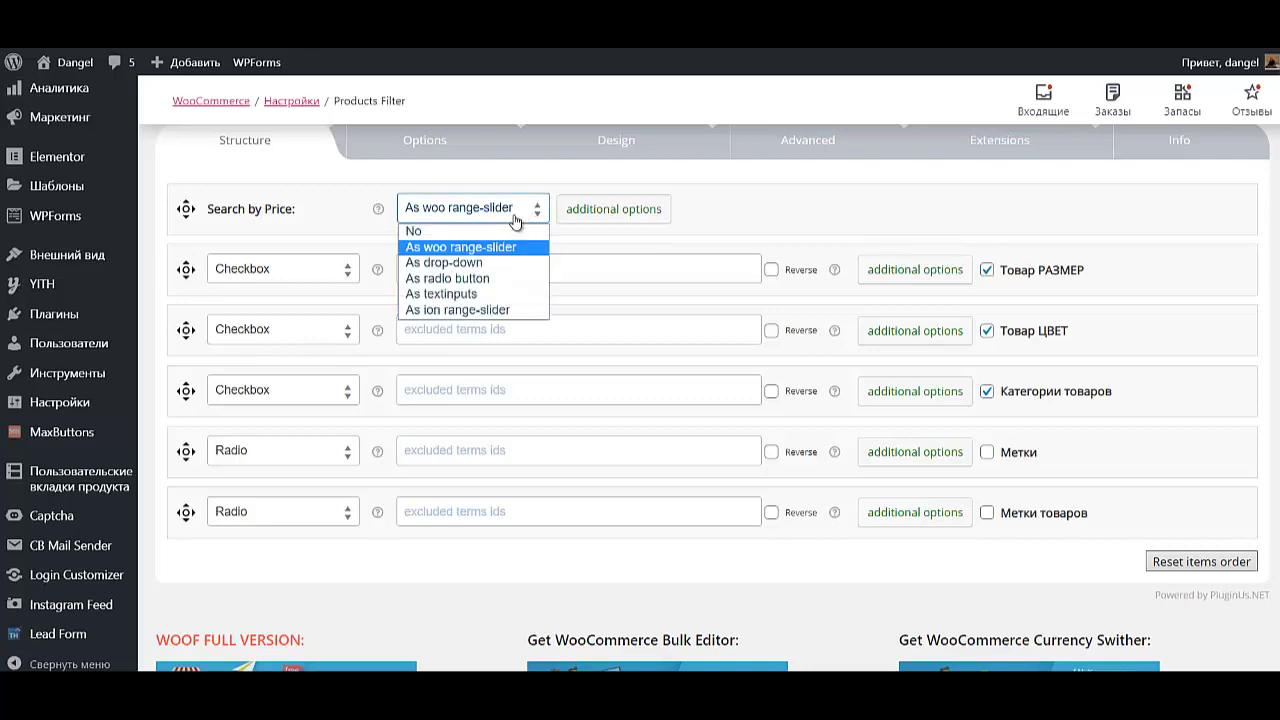
pyautogui.click(513, 216)
pyautogui.click(513, 214)
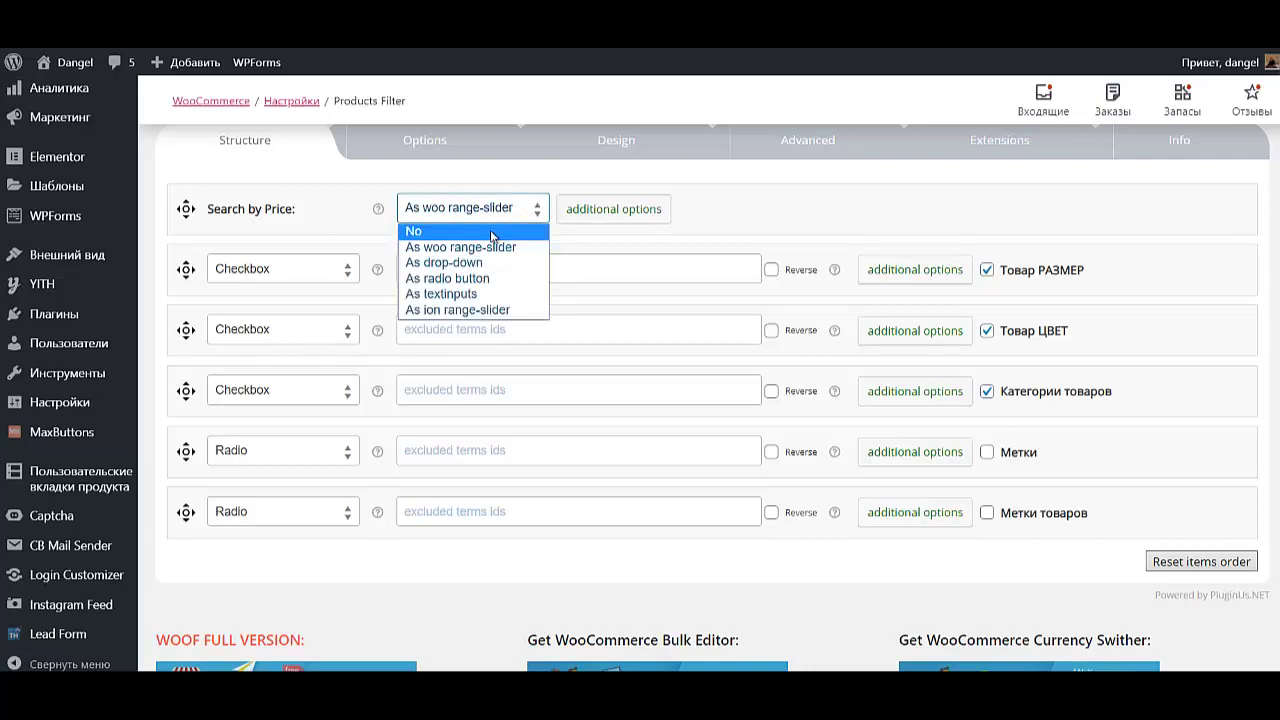
pyautogui.click(492, 233)
pyautogui.scroll(-3, 868, 343)
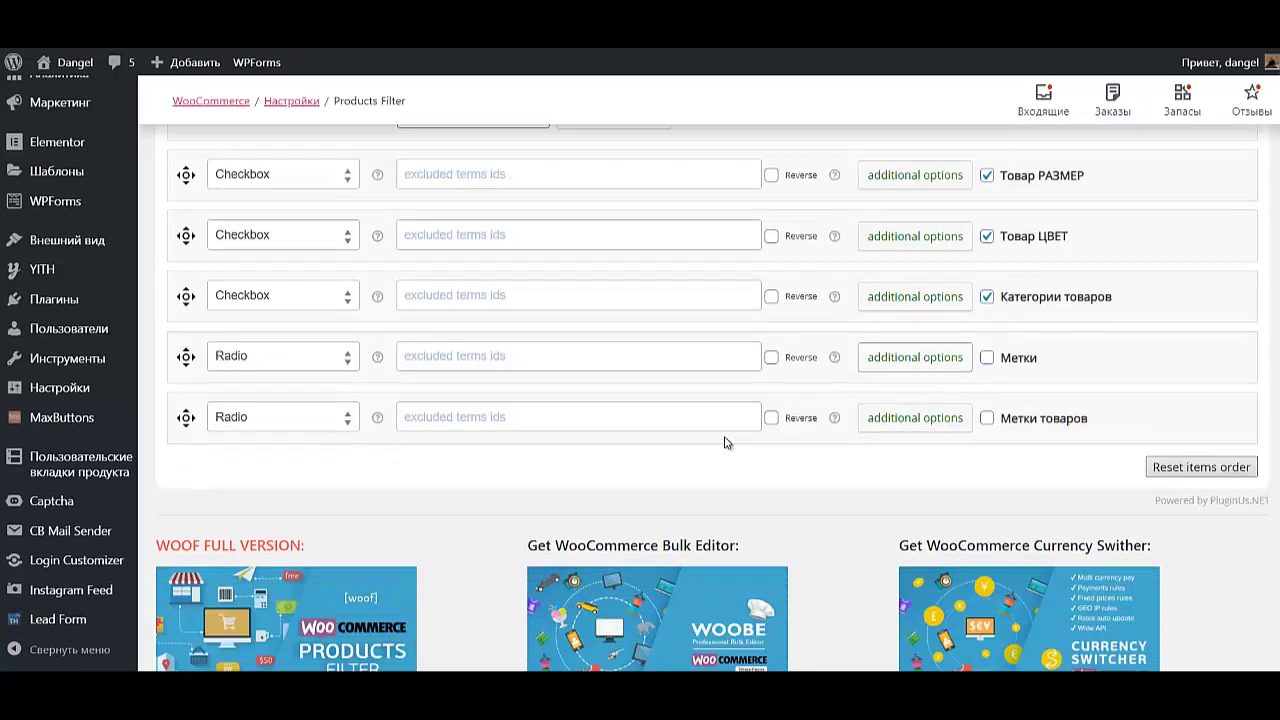
pyautogui.click(228, 586)
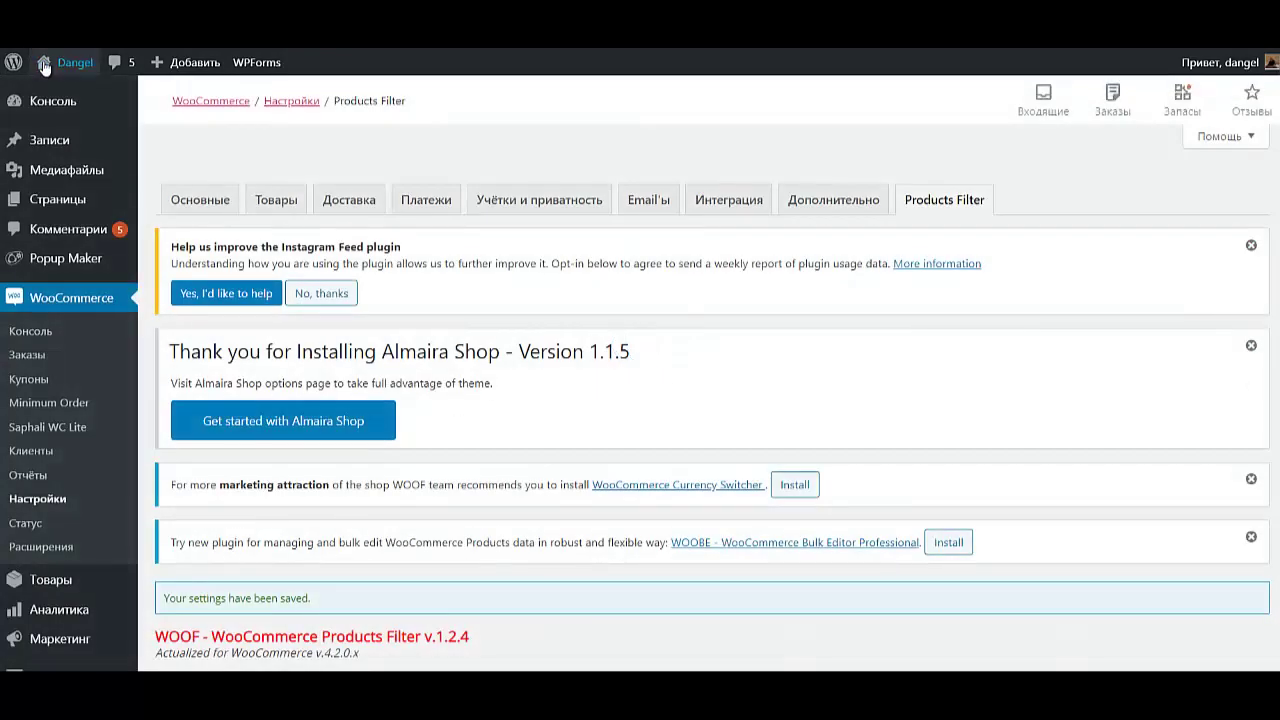
# Open the shop's КАТАЛОГ page and check the sidebar's price, size, colour and category filters and the page layout.
pyautogui.moveTo(45, 64)
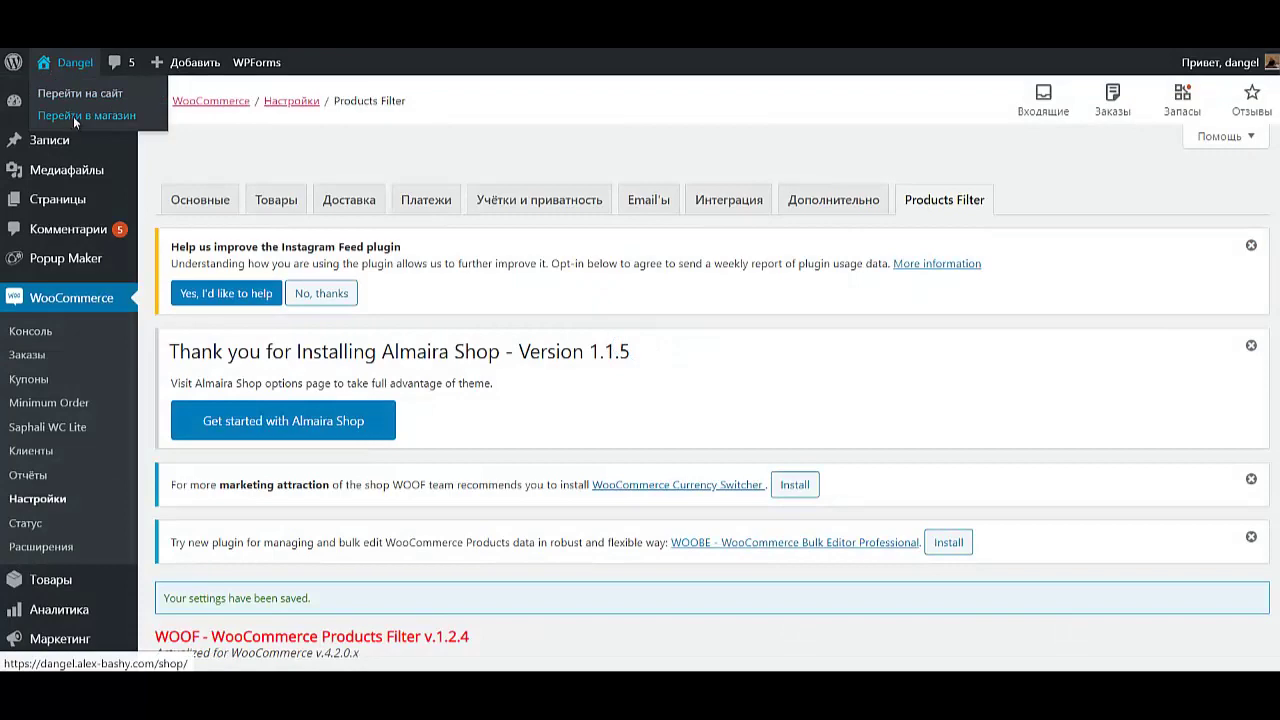
pyautogui.click(73, 116)
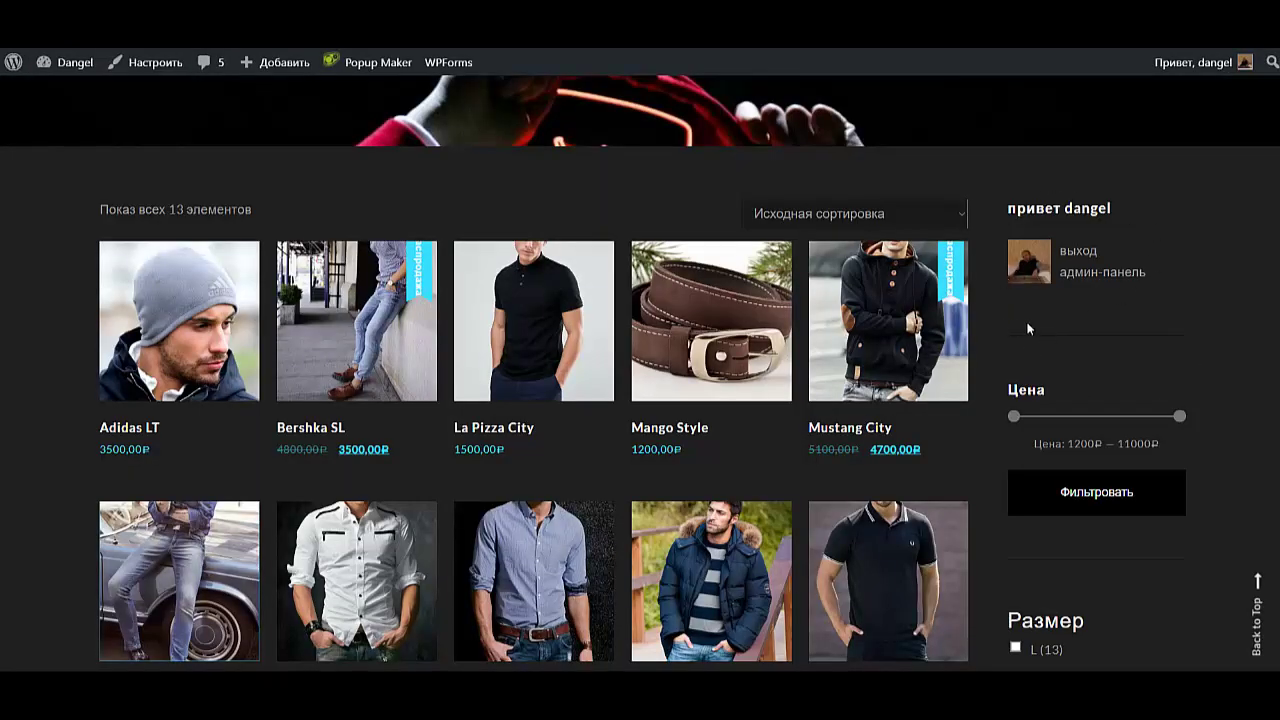
pyautogui.scroll(-2, 1028, 328)
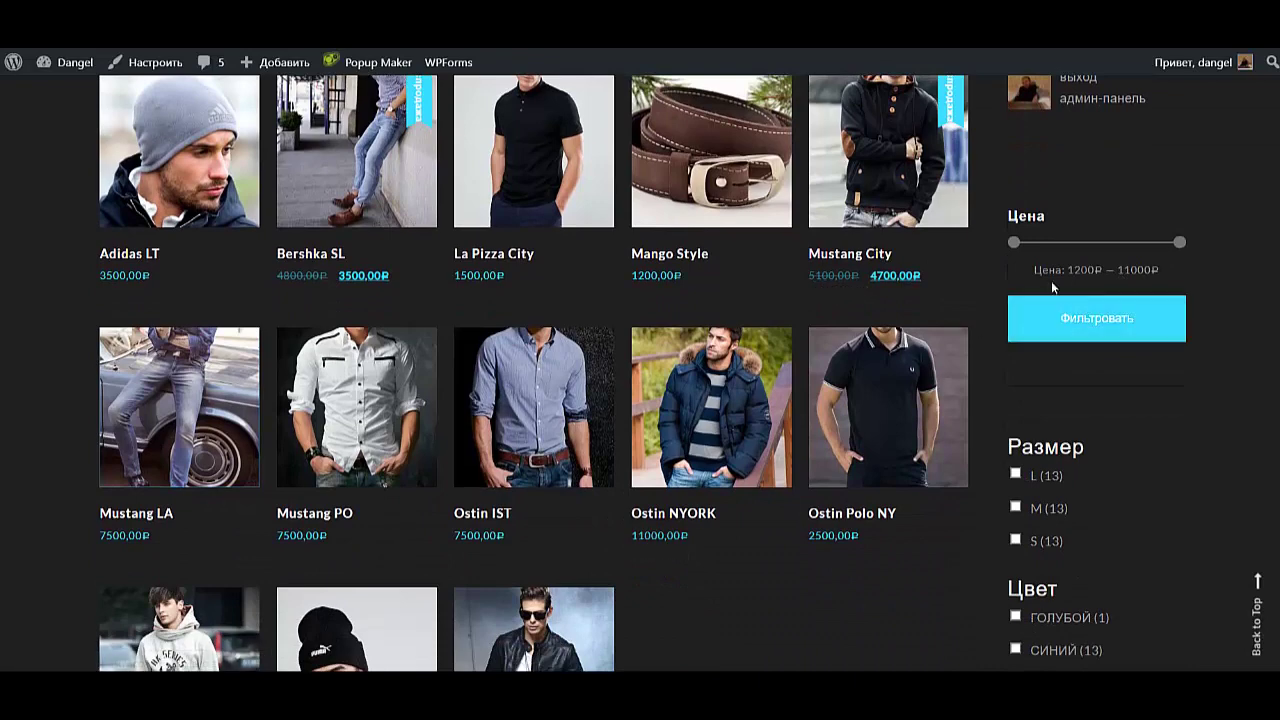
pyautogui.scroll(-4, 1220, 425)
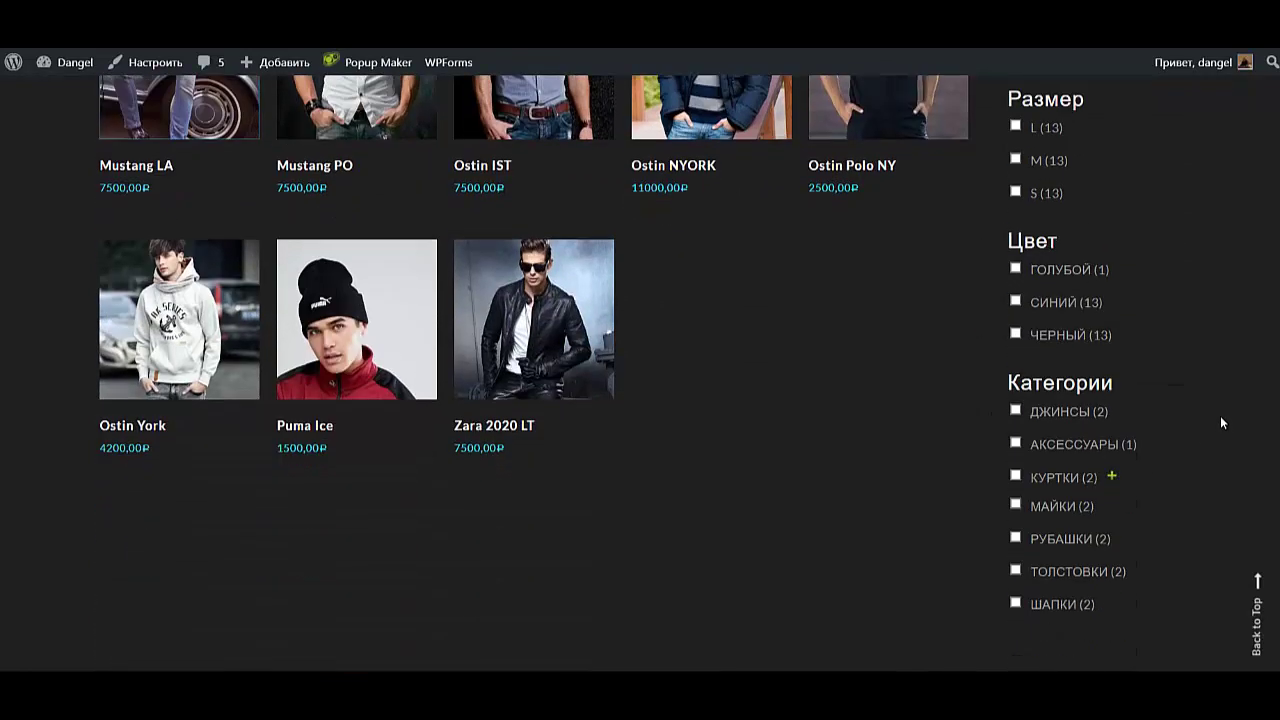
pyautogui.scroll(-3, 1228, 327)
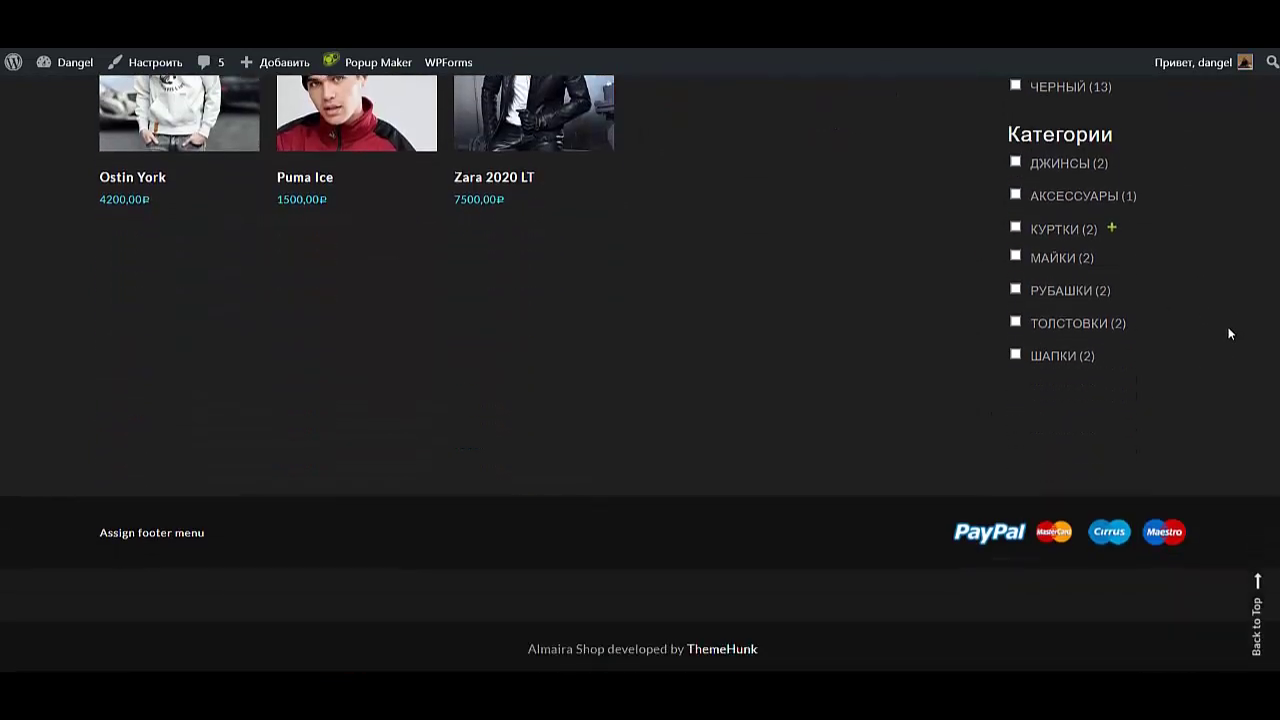
pyautogui.scroll(6, 1228, 327)
pyautogui.scroll(-1, 1217, 308)
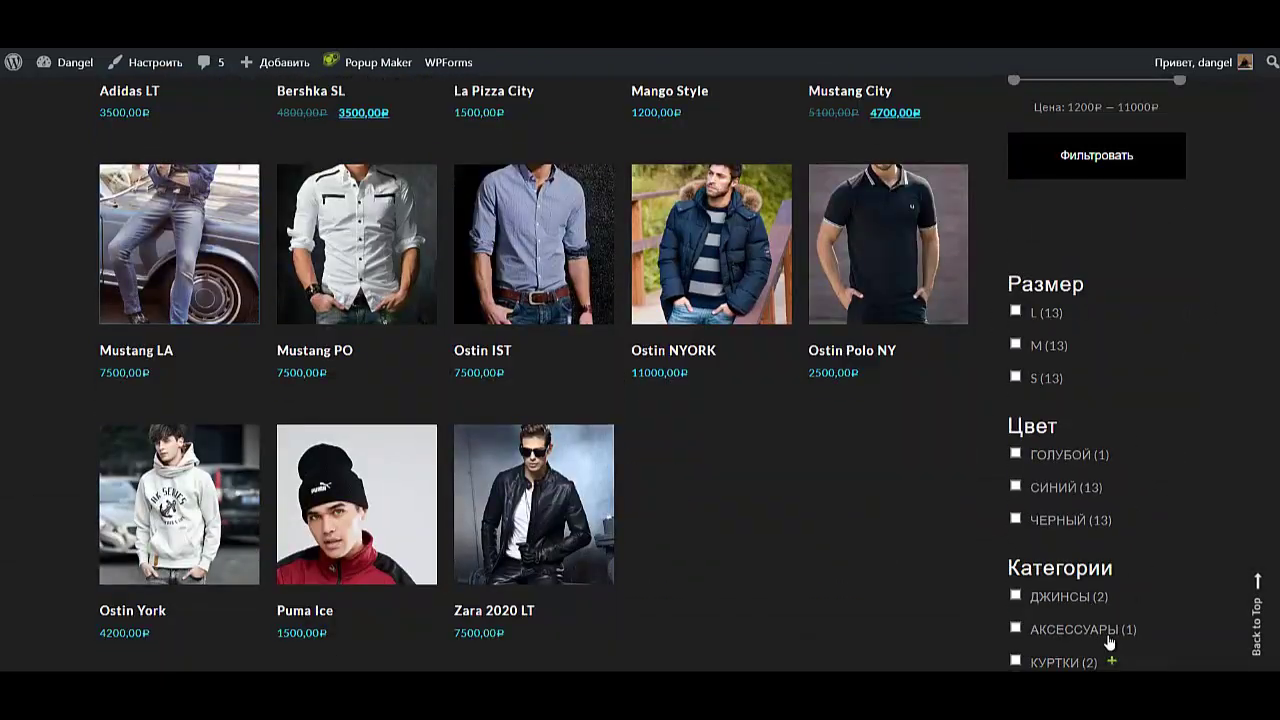
pyautogui.scroll(1, 580, 485)
pyautogui.scroll(7, 570, 470)
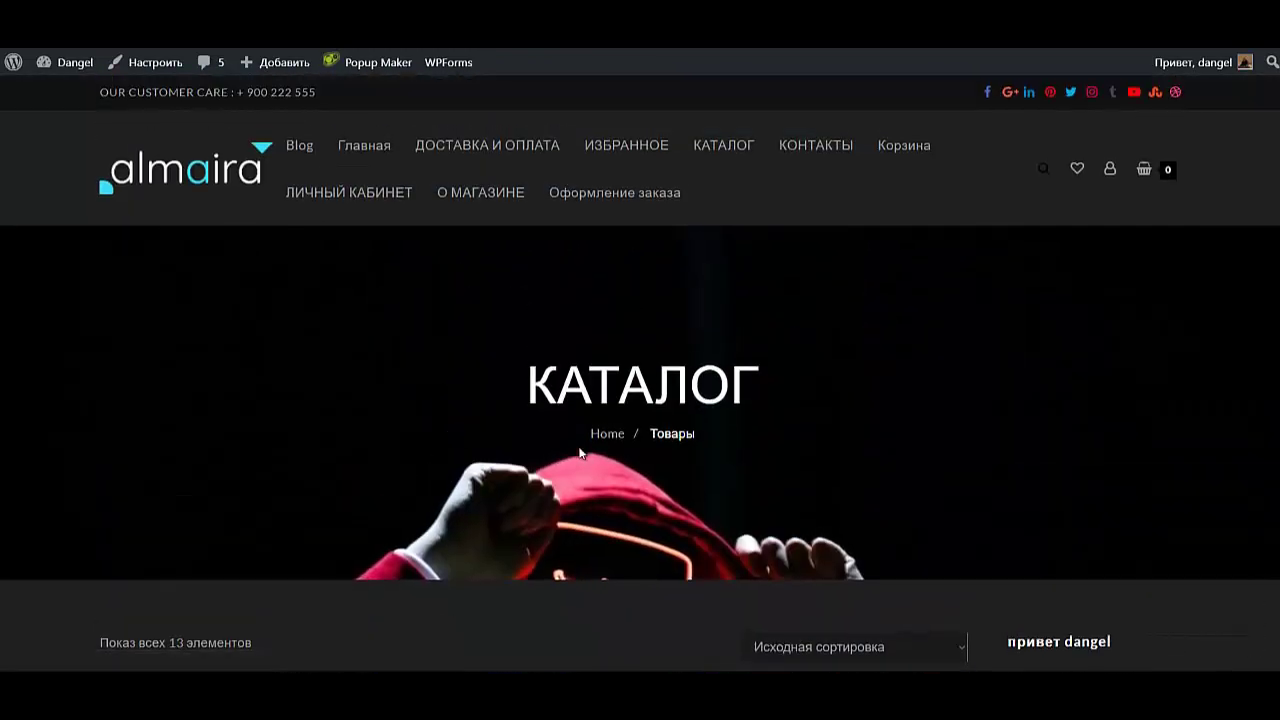
pyautogui.scroll(-4, 520, 430)
pyautogui.scroll(4, 480, 392)
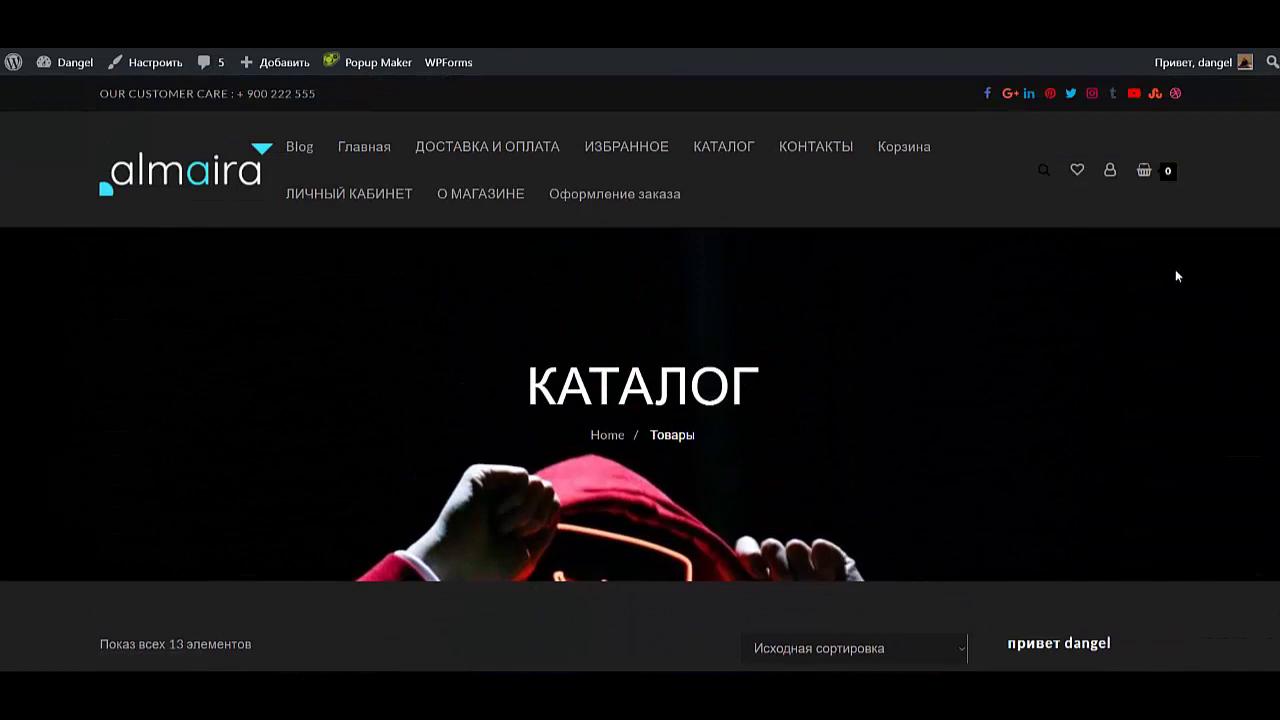